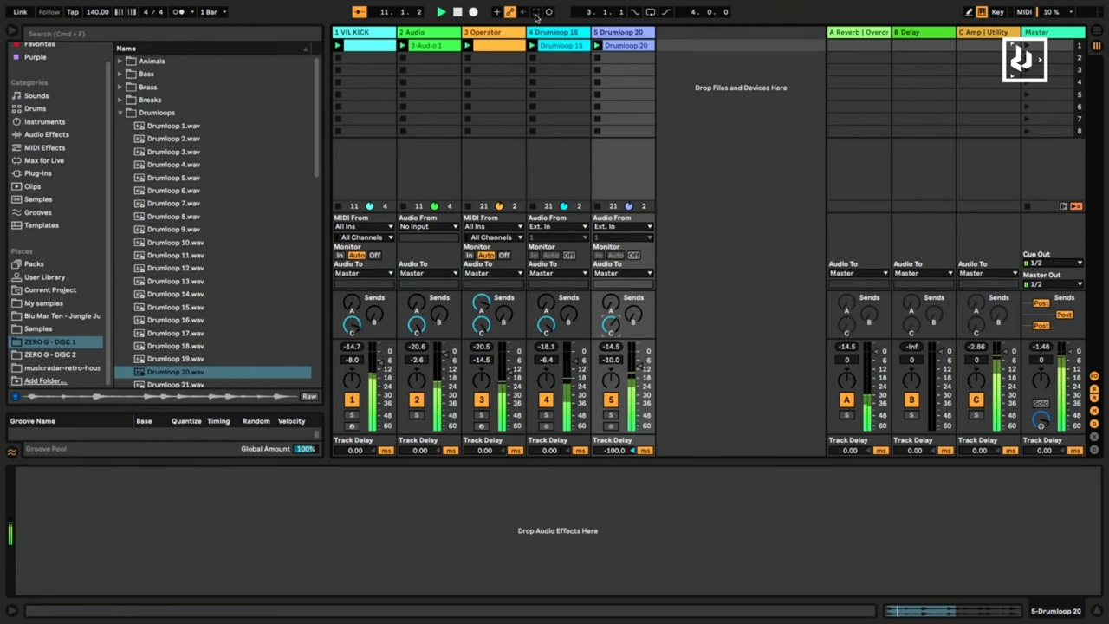
Group the Drumloop 15 and Drumloop 20 tracks and solo the new group.
left_click(556, 37)
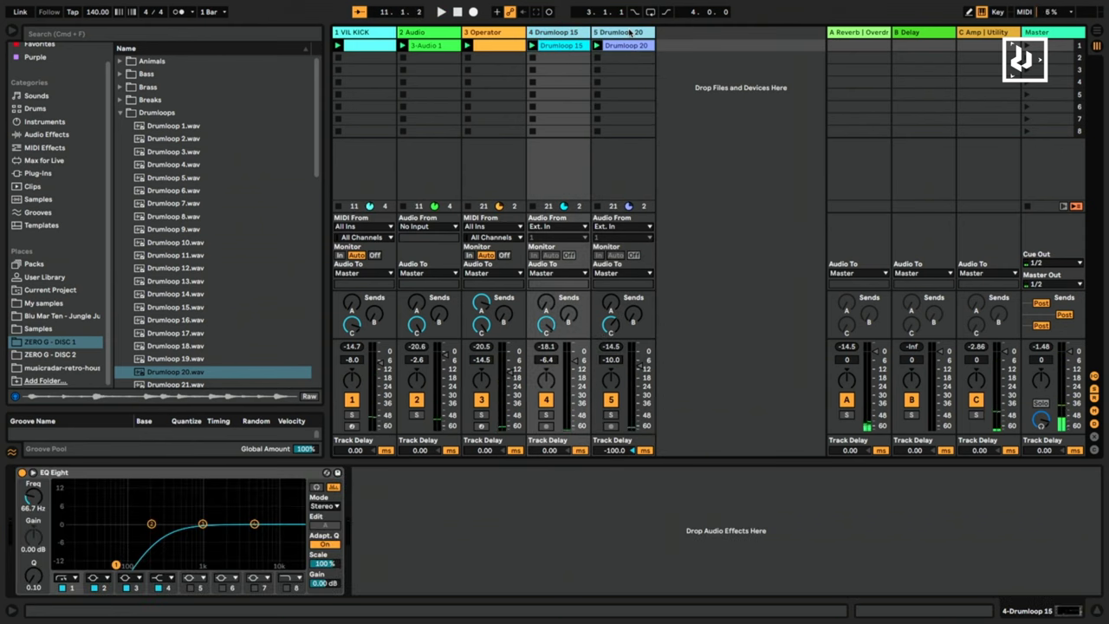
left_click(630, 32, "shift")
key("super+g")
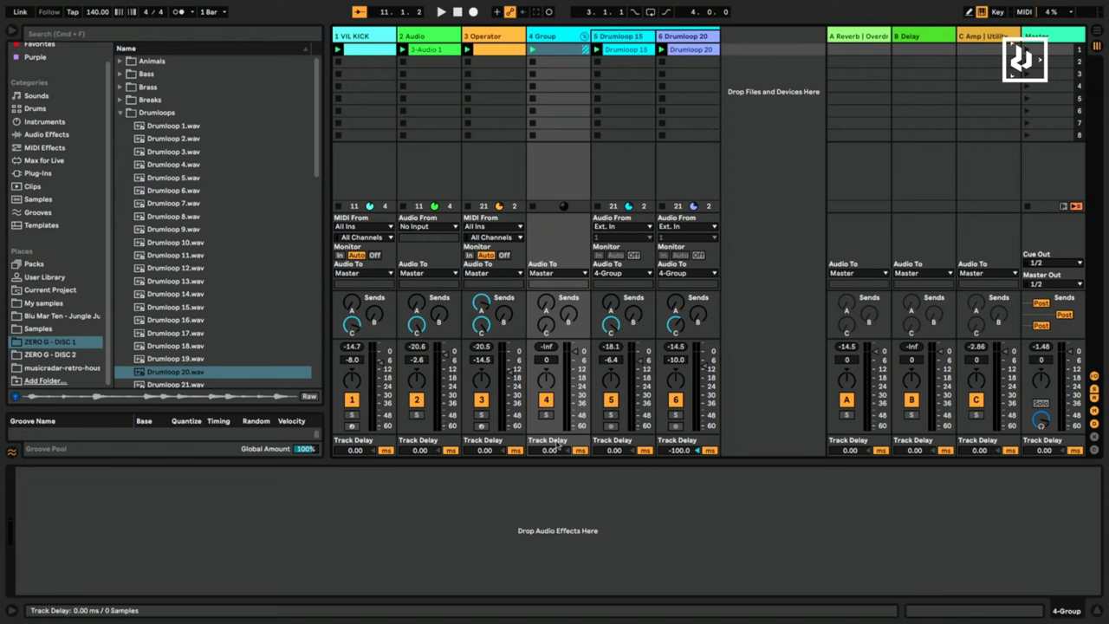
left_click(546, 415)
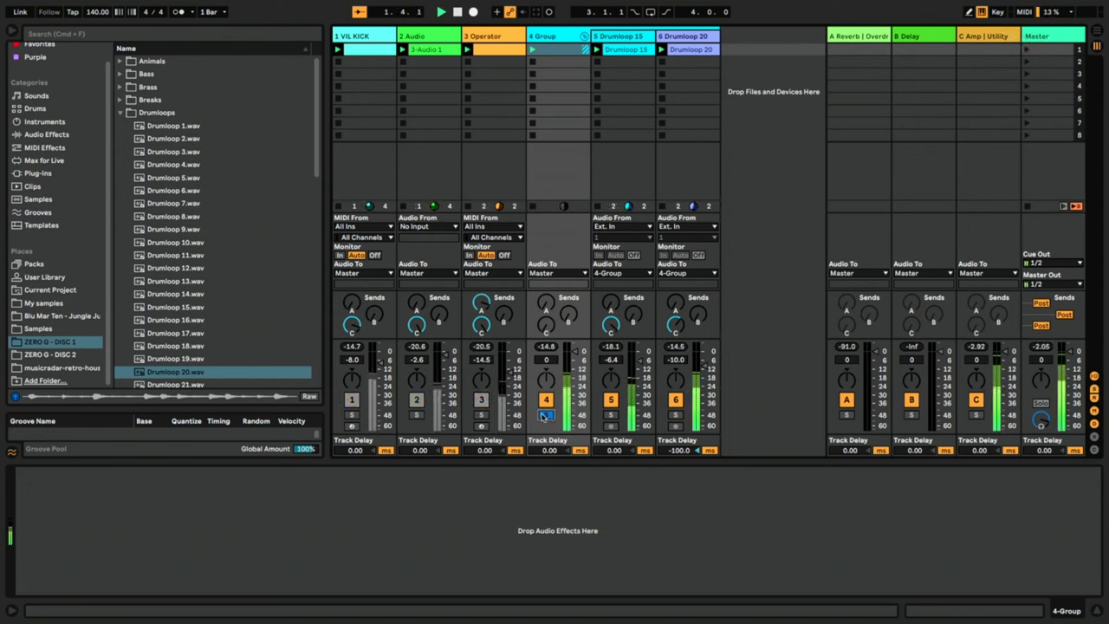
Solo the Drumloop 20 track inside the group and stop playback.
left_click(693, 39)
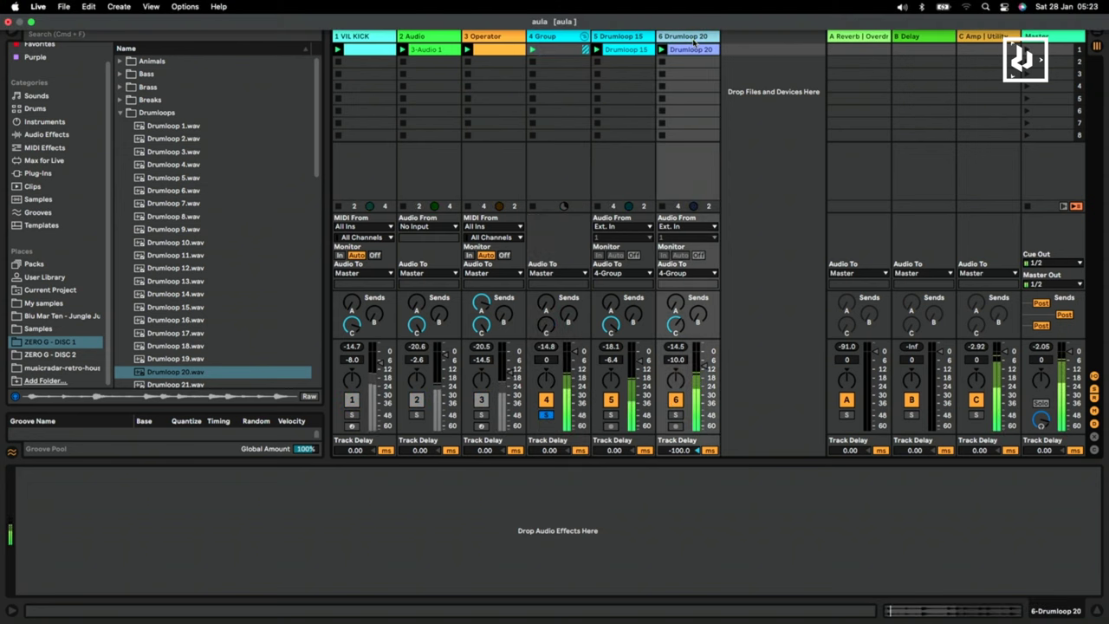
left_click(676, 415)
key("space")
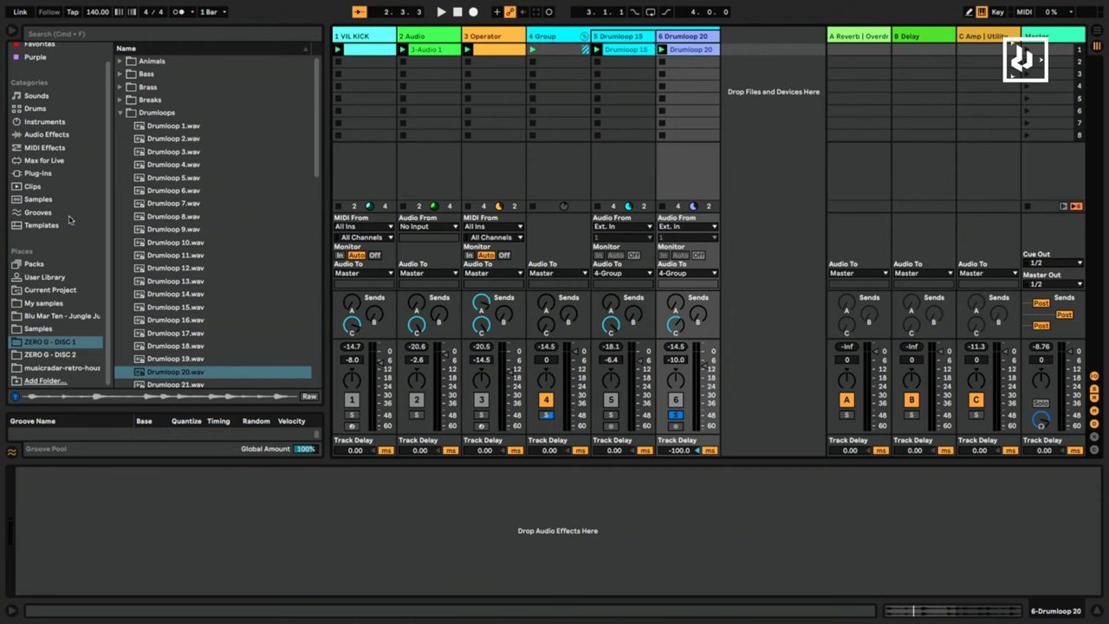
Open the Drumloop 20 clip and show its Clip Gain envelope.
double_click(685, 49)
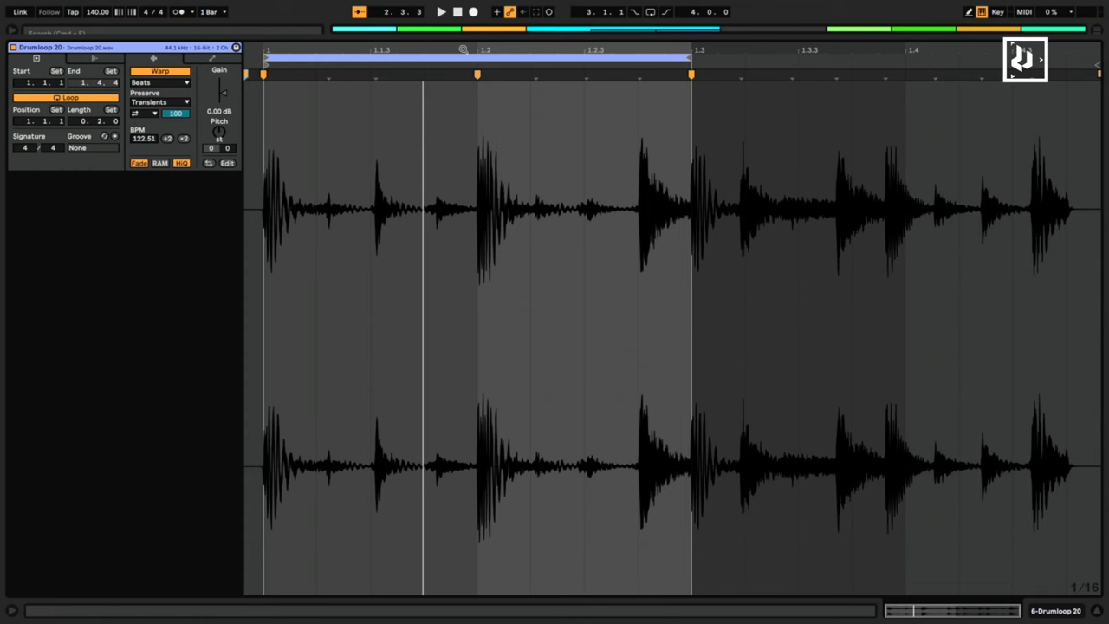
left_click(212, 58)
left_click(156, 84)
left_click(158, 94)
left_click(208, 83)
left_click(208, 92)
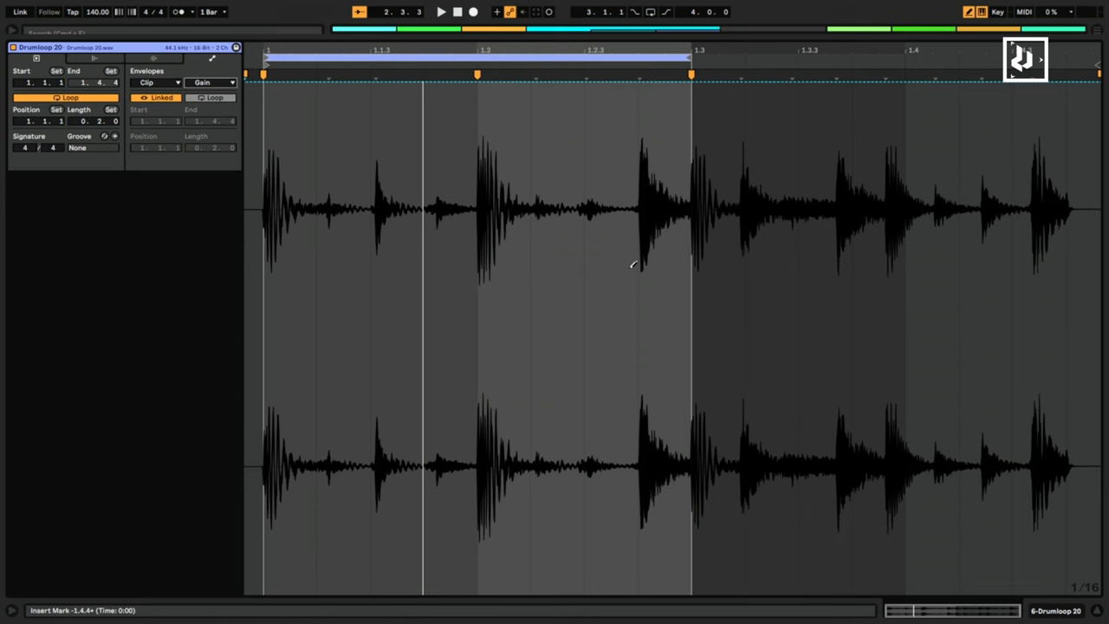
During playback, draw the Drumloop 20 gain envelope down to silence on the sixteenths starting at 1 and 1.2, muting both kick hits.
left_click(504, 370)
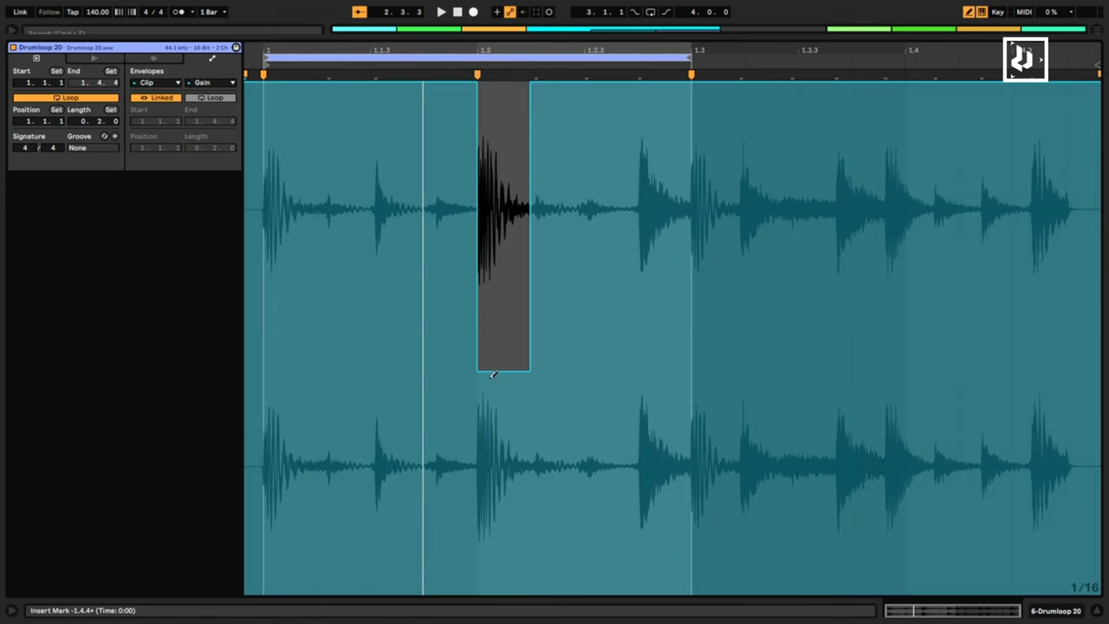
left_click(303, 345)
key("space")
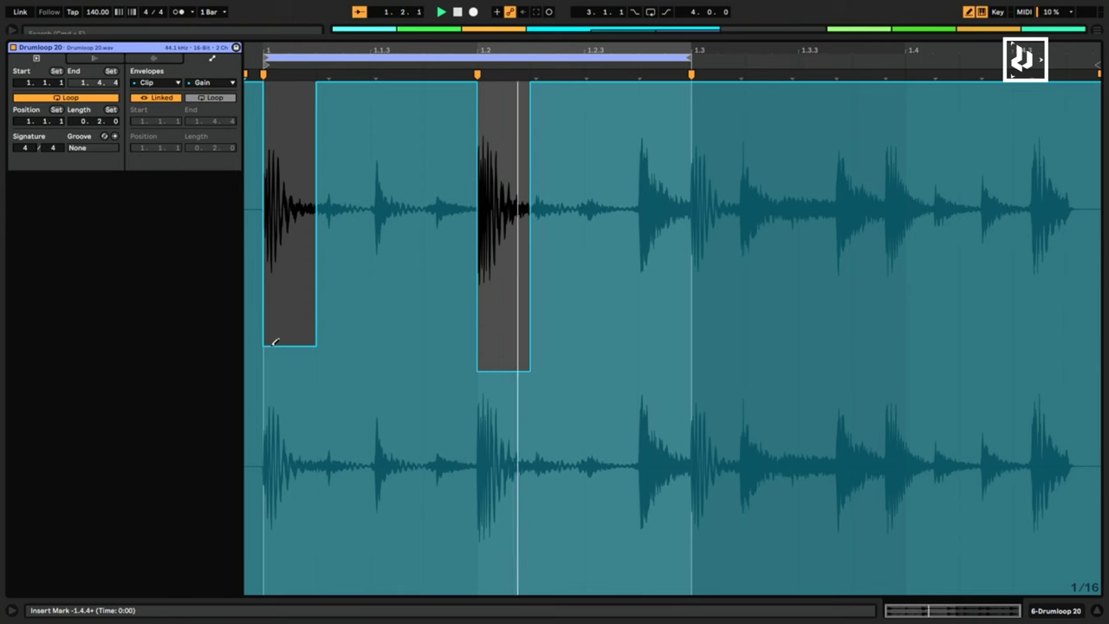
left_click(281, 437)
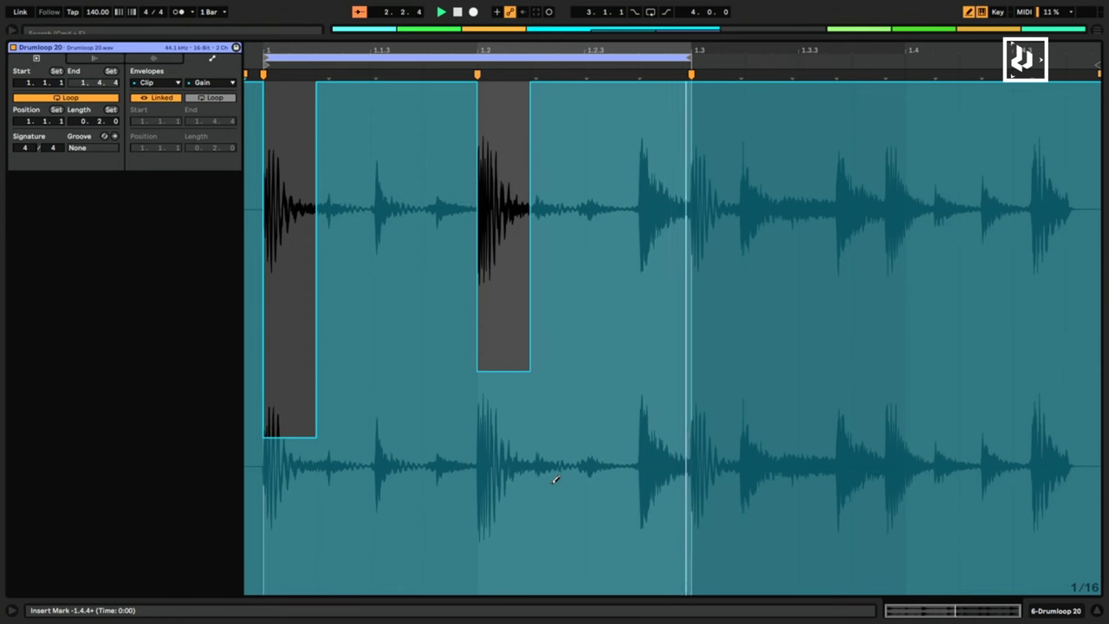
left_click(518, 486)
left_click(299, 549)
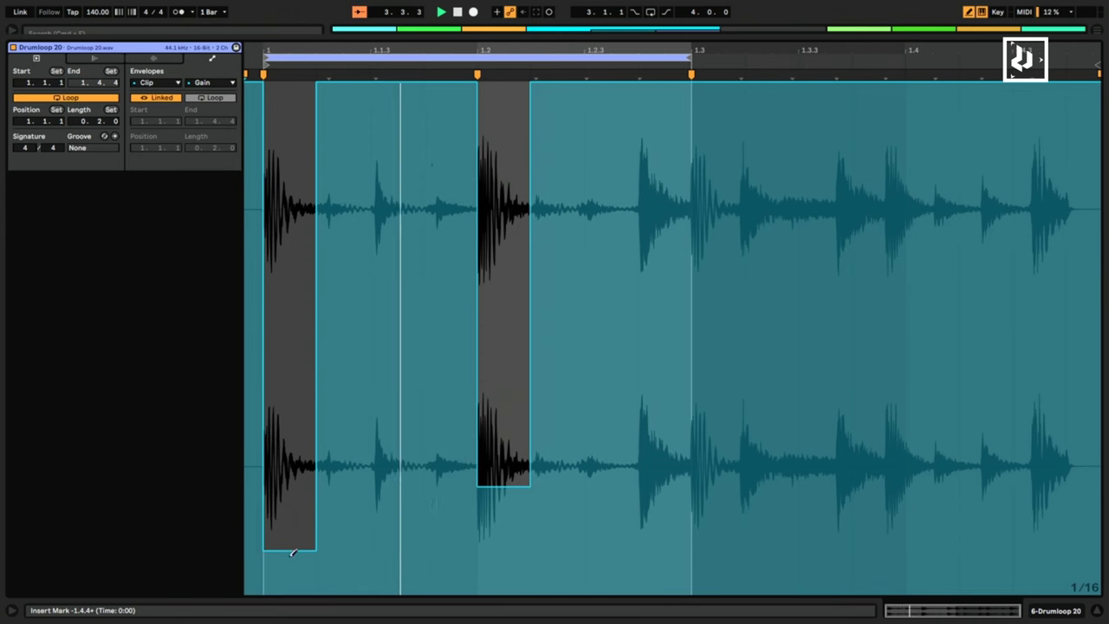
left_click(520, 586)
left_click(302, 594)
left_click(512, 595)
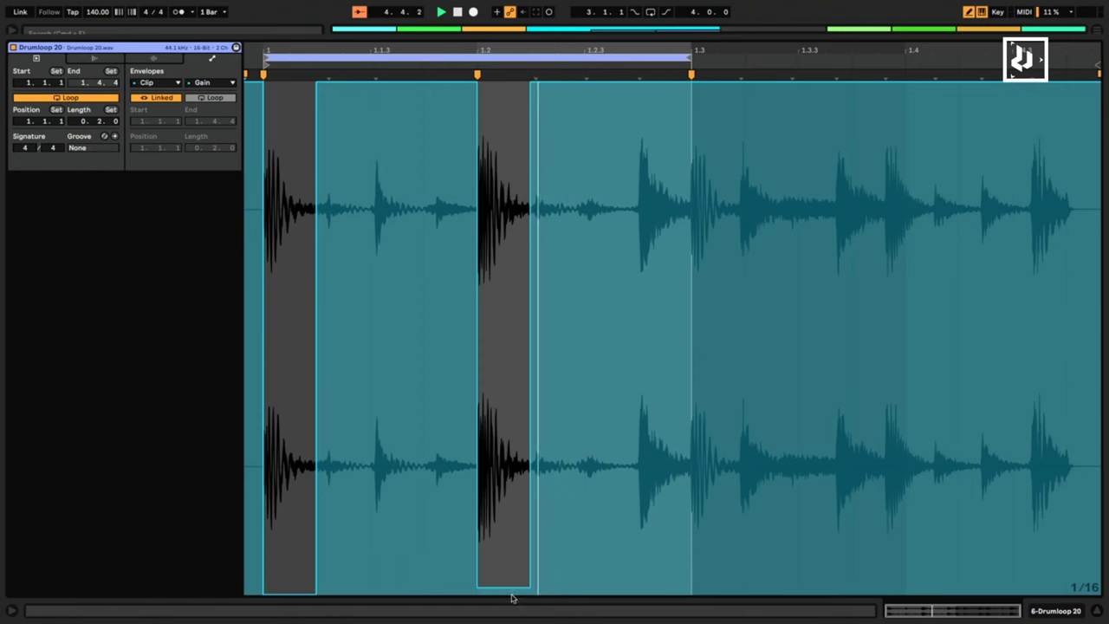
Return to the session mixer and remove the Drumloop 20 solo, keeping the whole group soloed.
left_click(1047, 612)
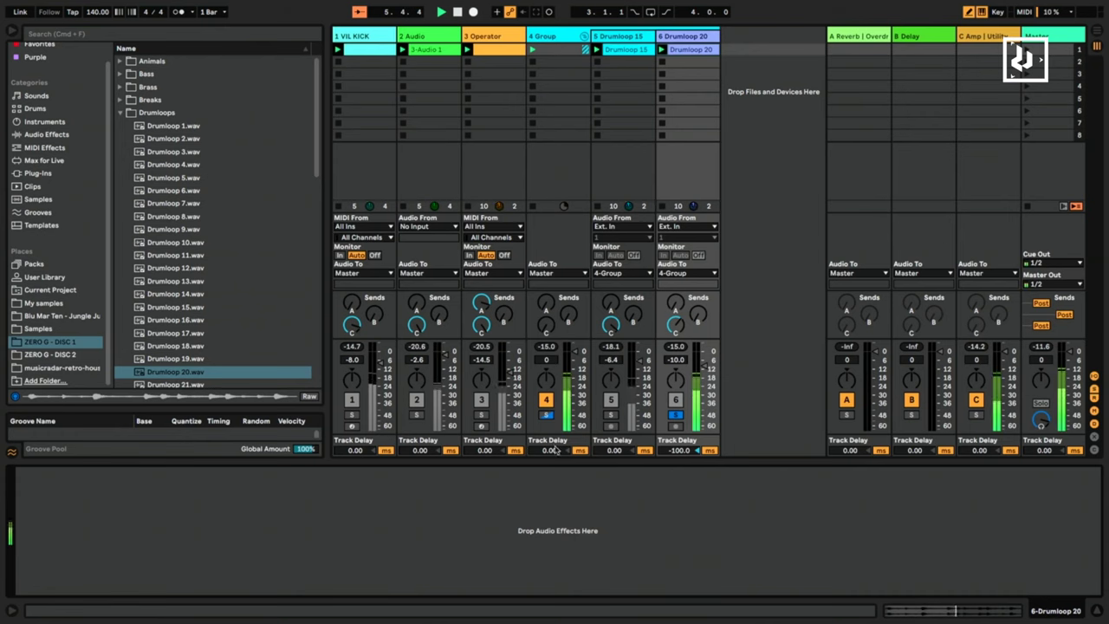
left_click(546, 414)
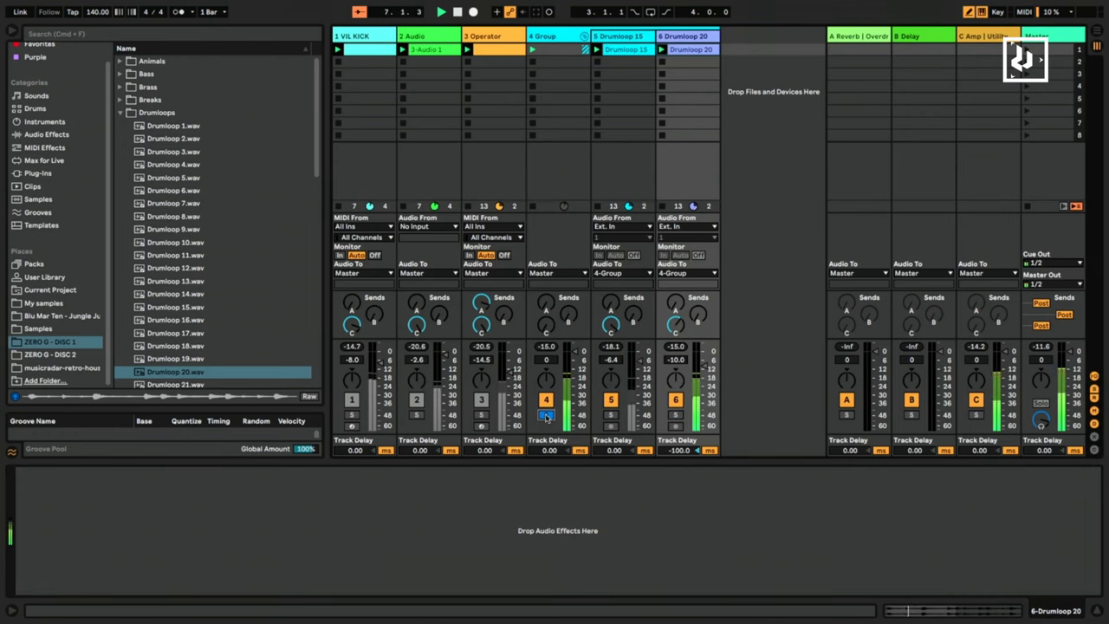
Open the Drumloop 15 clip and show its Clip Gain envelope.
left_click(612, 51)
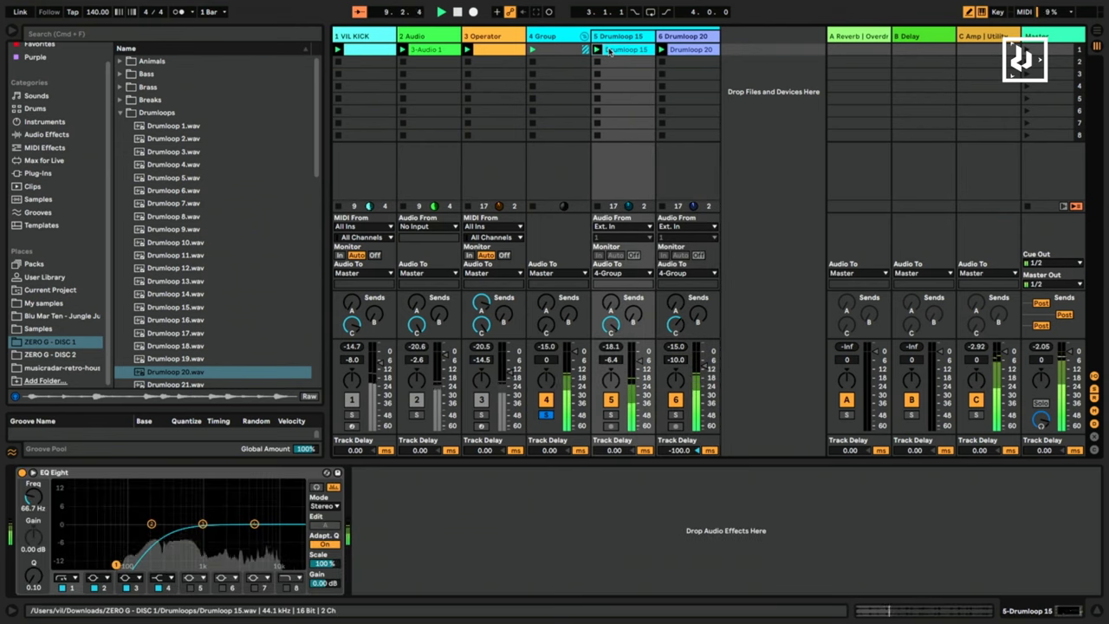
double_click(625, 49)
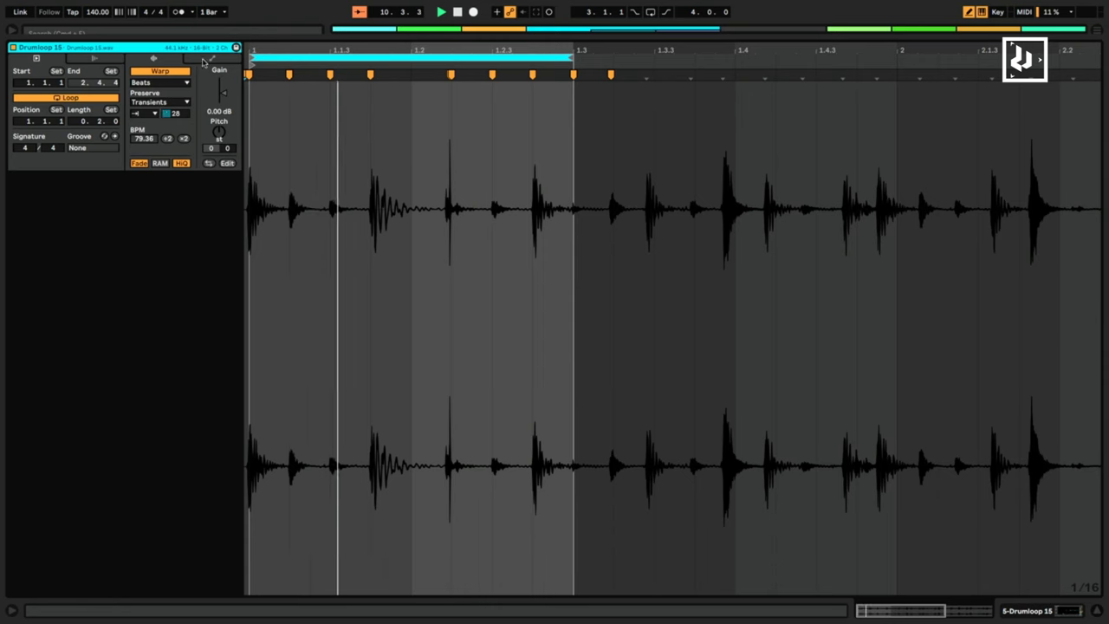
left_click(153, 58)
left_click(156, 82)
left_click(153, 93)
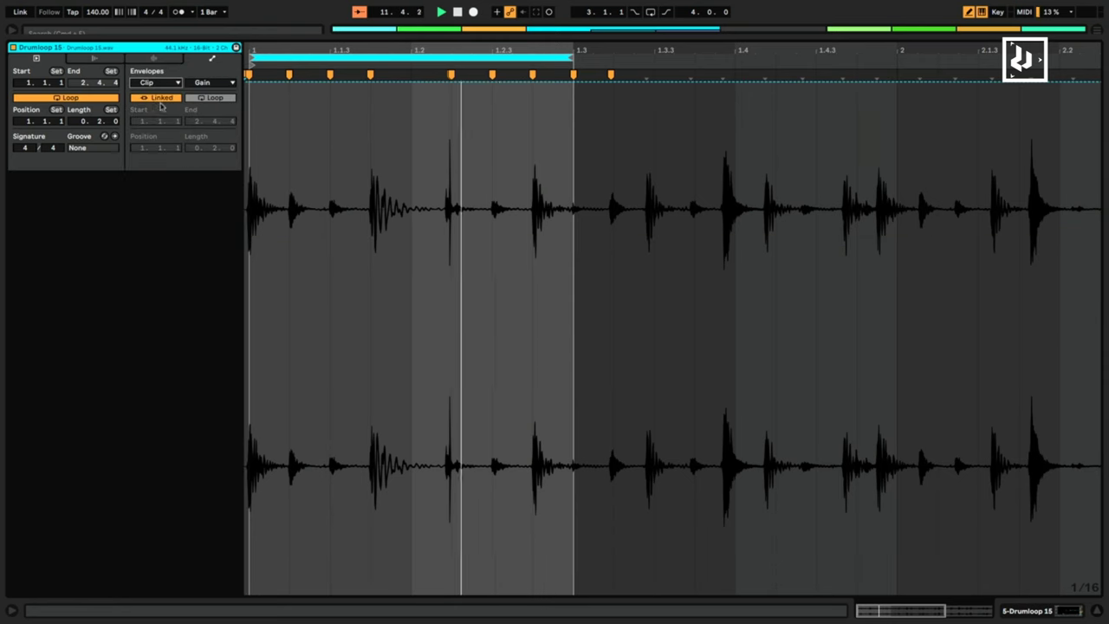
In the Drumloop 15 gain envelope, silence the first sixteenth and draw partial gain cuts on the fourth, fifth and eighth sixteenths.
left_click(267, 481)
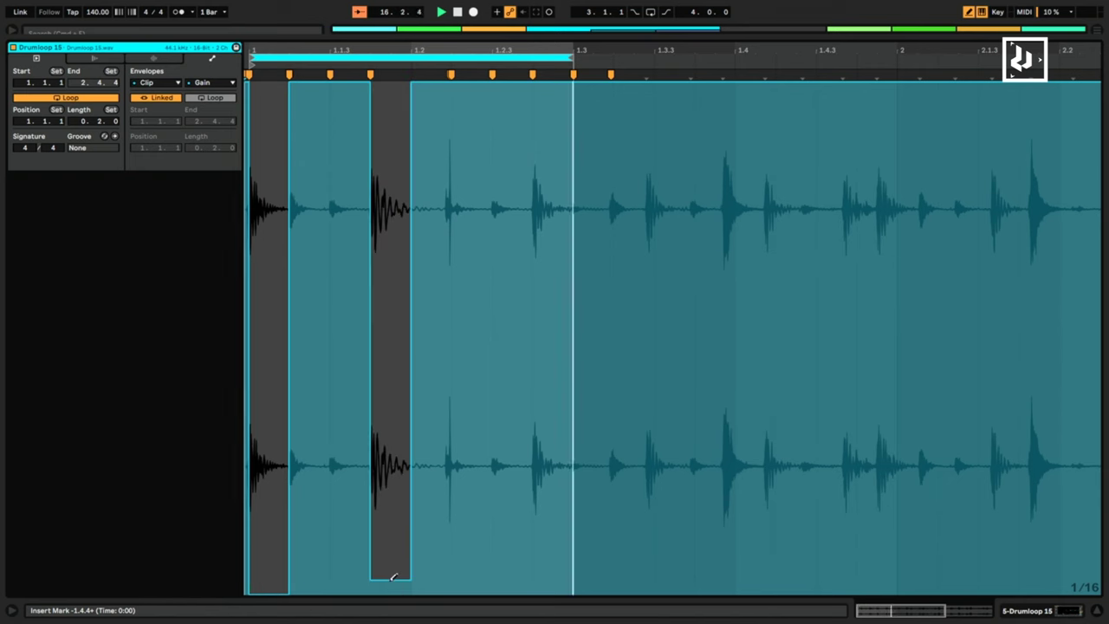
left_click(400, 376)
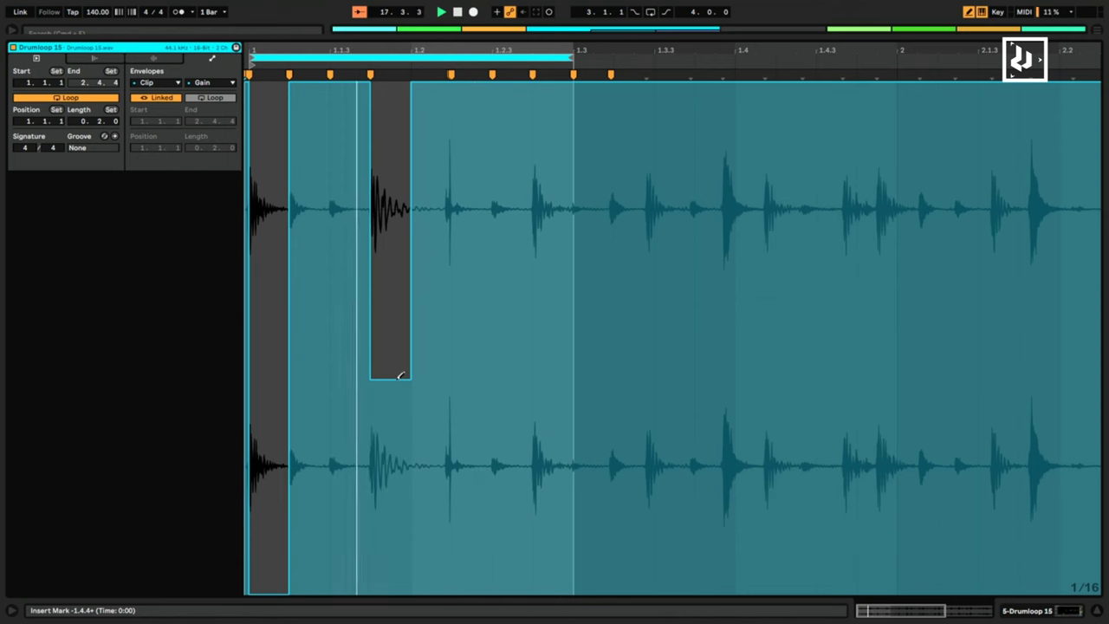
left_click(564, 300)
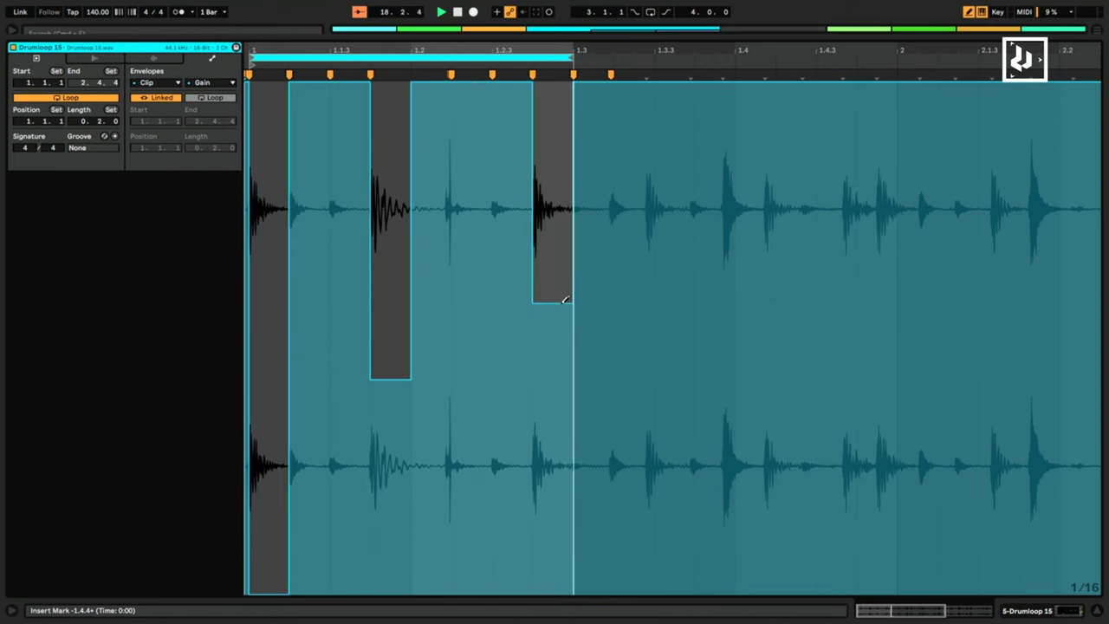
left_click(564, 226)
left_click(562, 177)
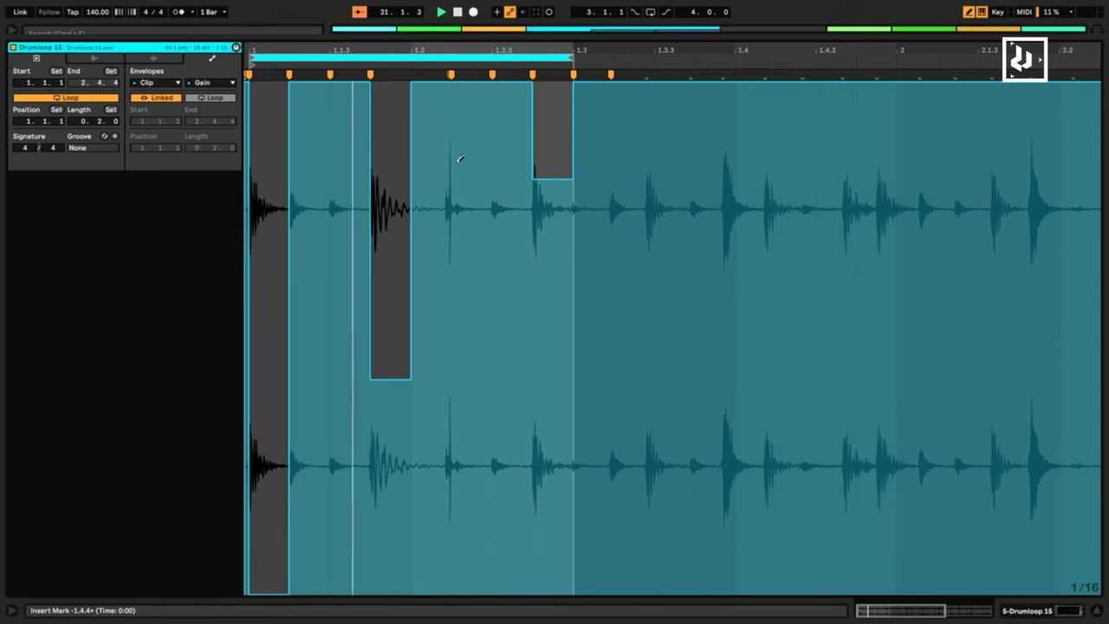
left_click(450, 234)
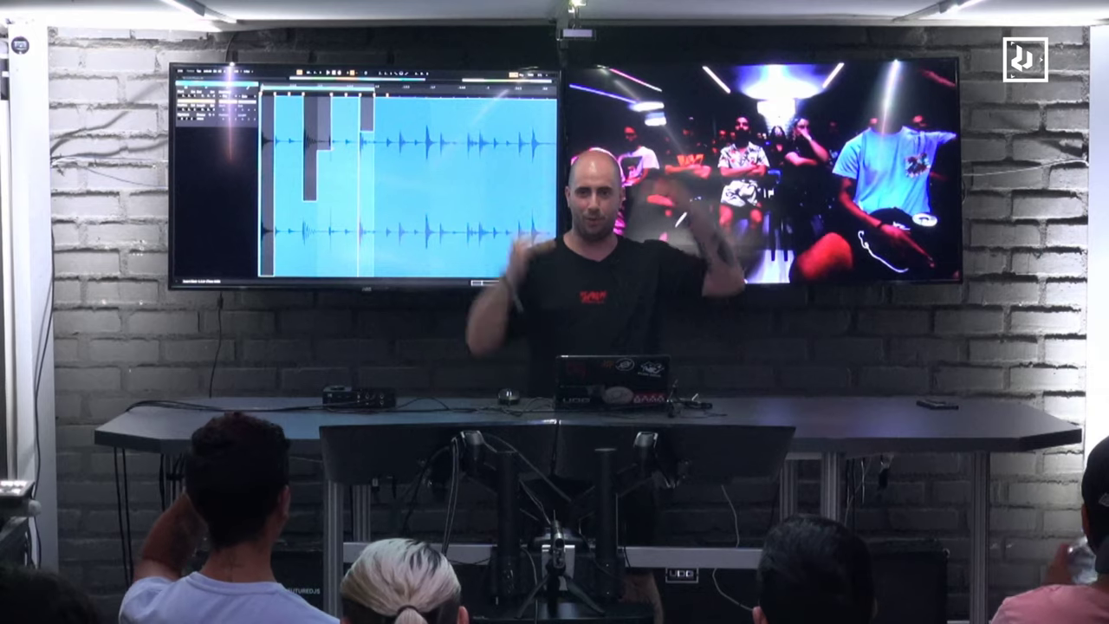
Restart playback, return to the session mixer and raise the Drumloop 15 track volume to -3.3 dB.
key("space")
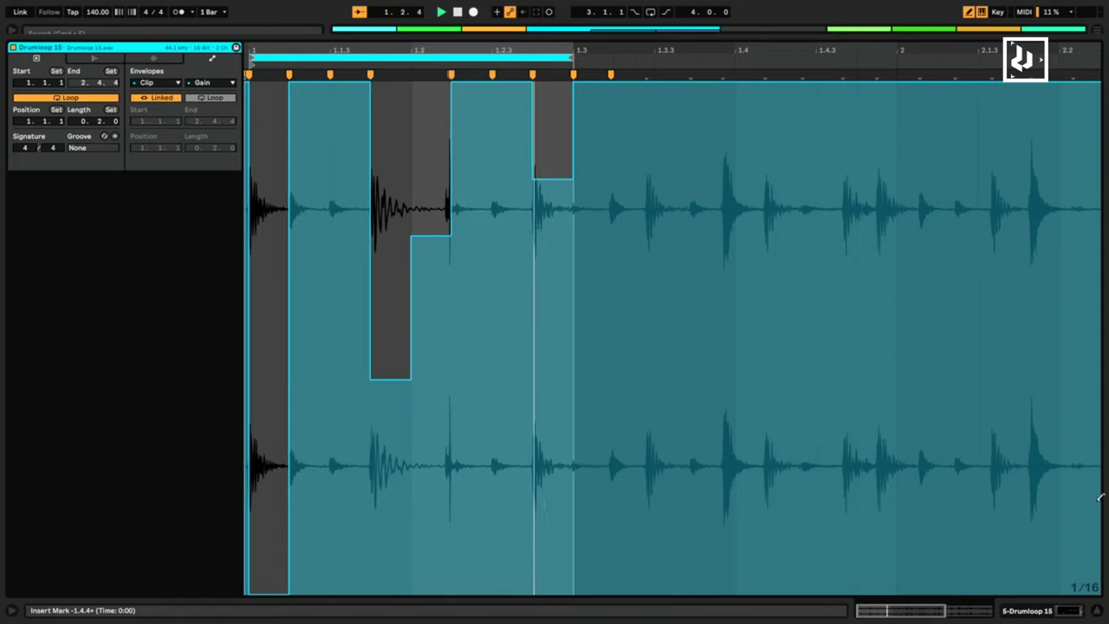
left_click(1081, 612)
left_click_drag(648, 362, 642, 357)
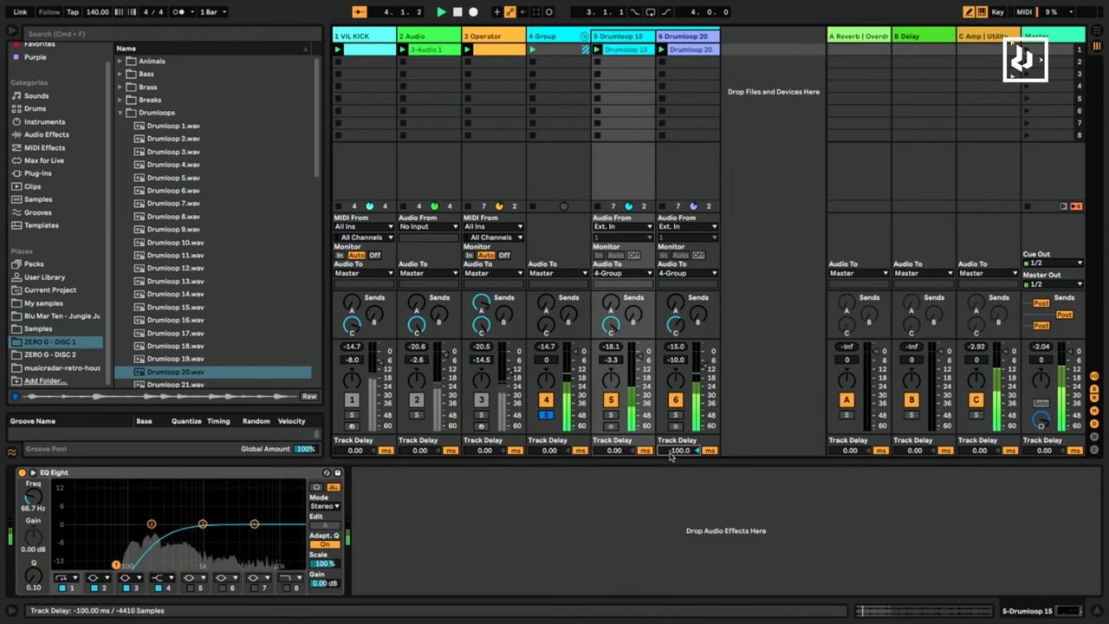
Try a track delay of -200 ms on Drumloop 20 and listen with the group's solo switched off.
type("-")
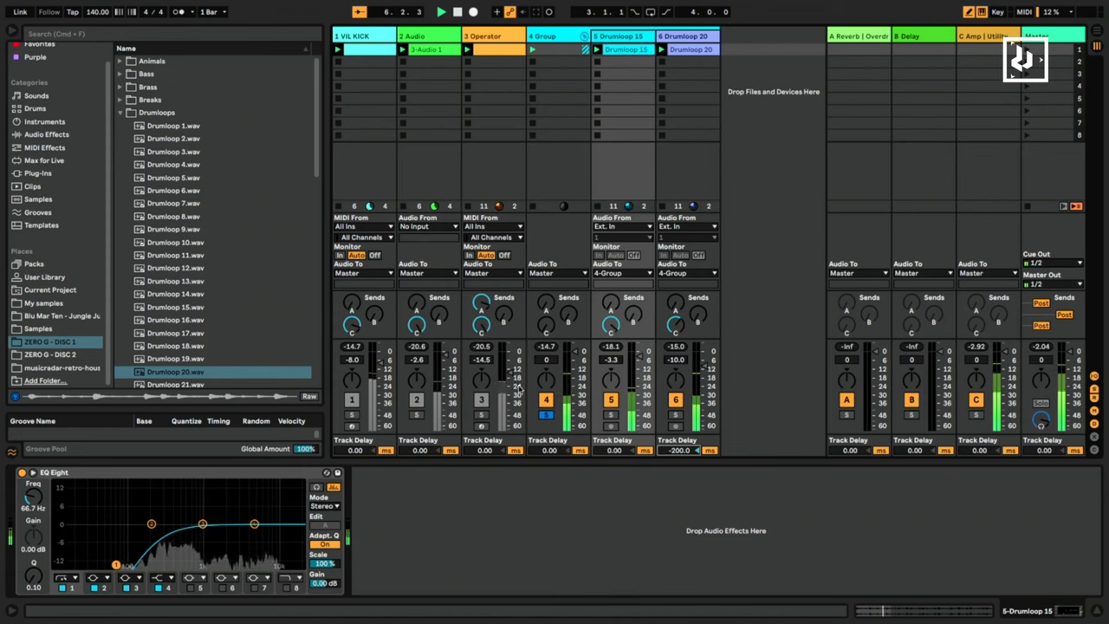
left_click(547, 415)
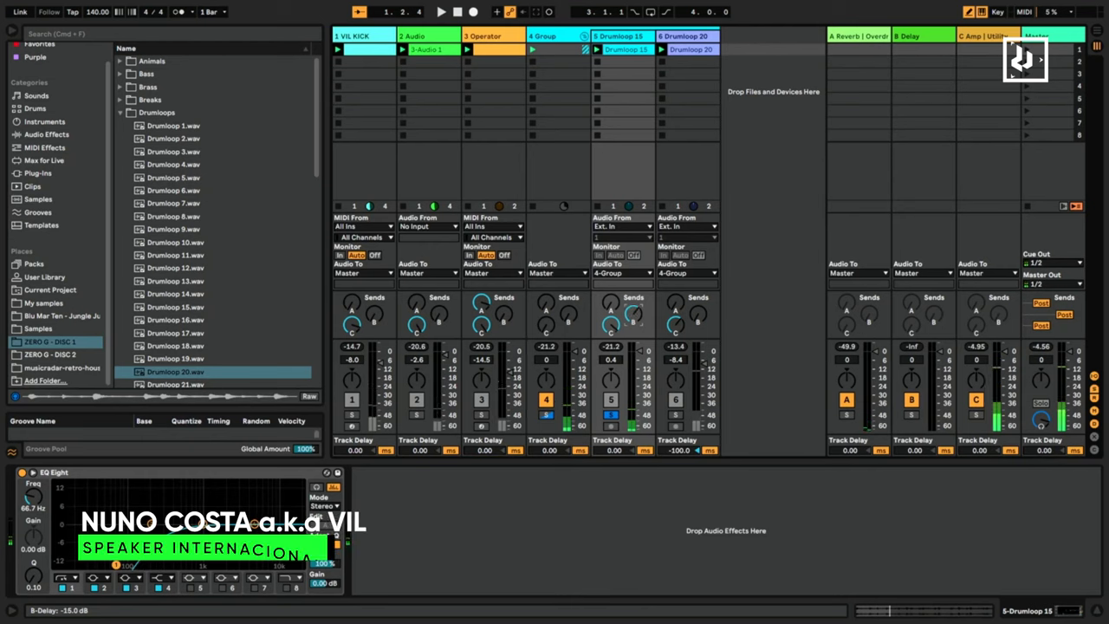
Set the B Delay return's right delay time to 4 sixteenths during playback, and show the A Reverb return's devices.
left_click(912, 41)
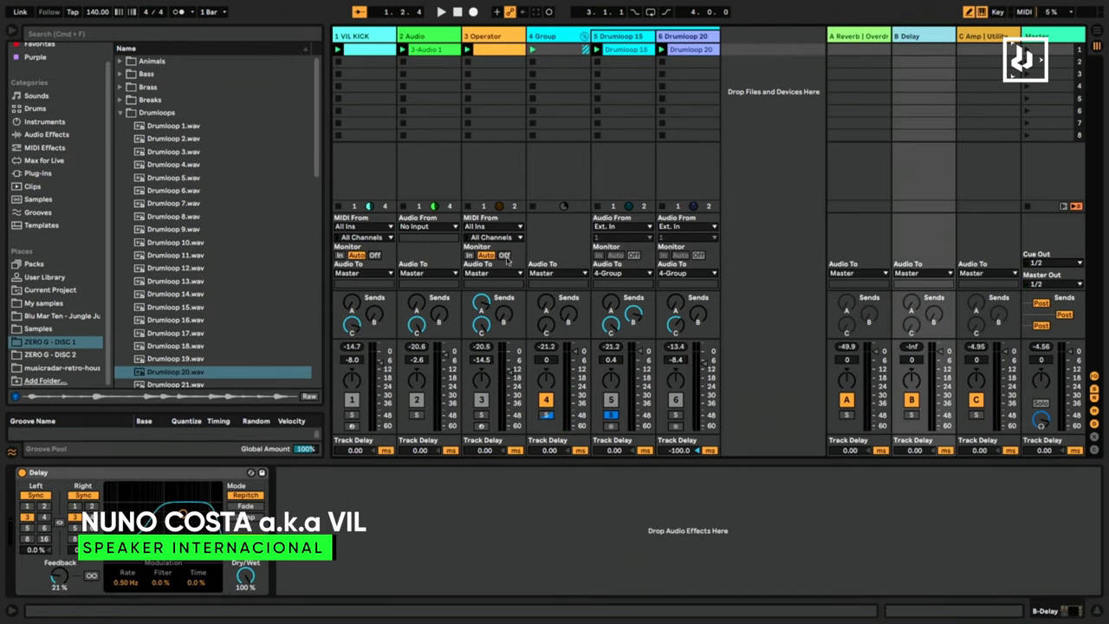
left_click(68, 473)
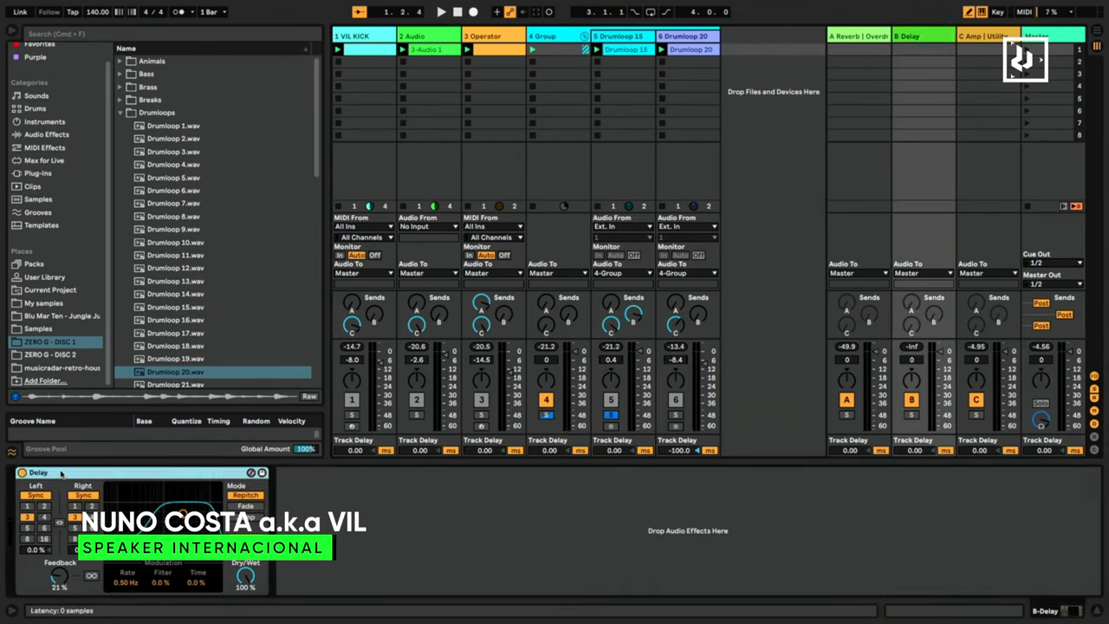
key("space")
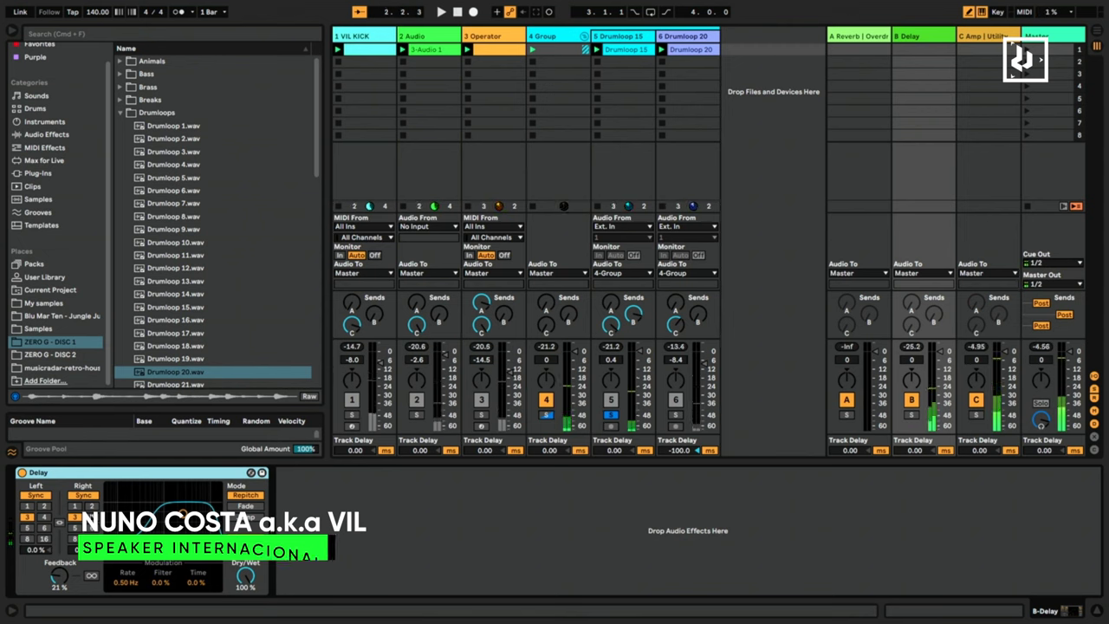
left_click(90, 518)
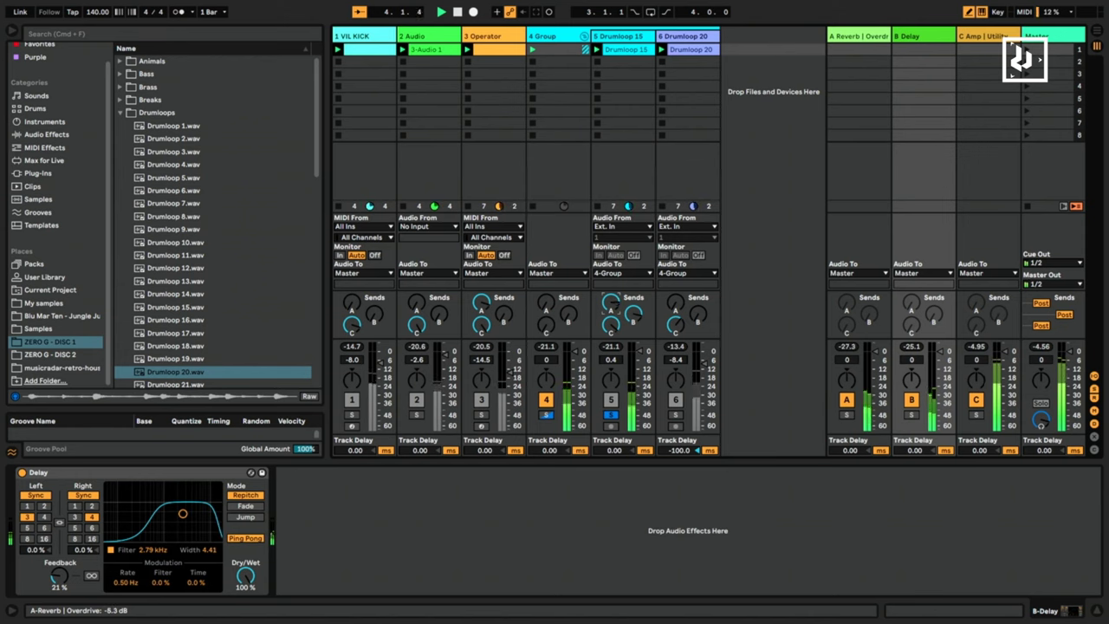
left_click(856, 34)
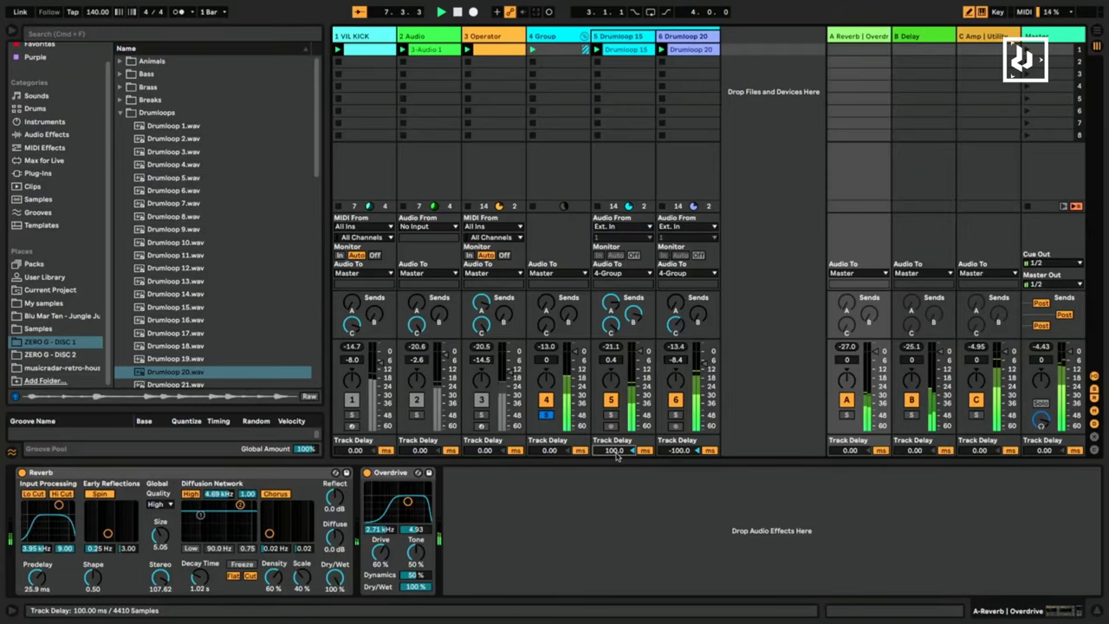
Reset the Drumloop 15 track delay to 0 ms and unsolo the drum loop group.
key("Delete")
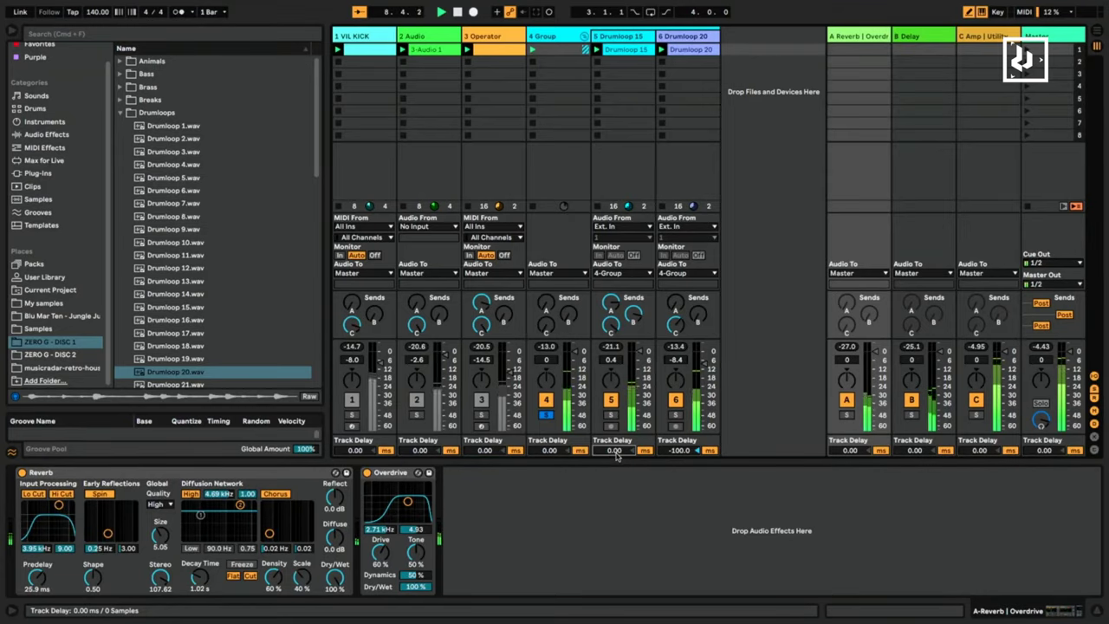
left_click(546, 415)
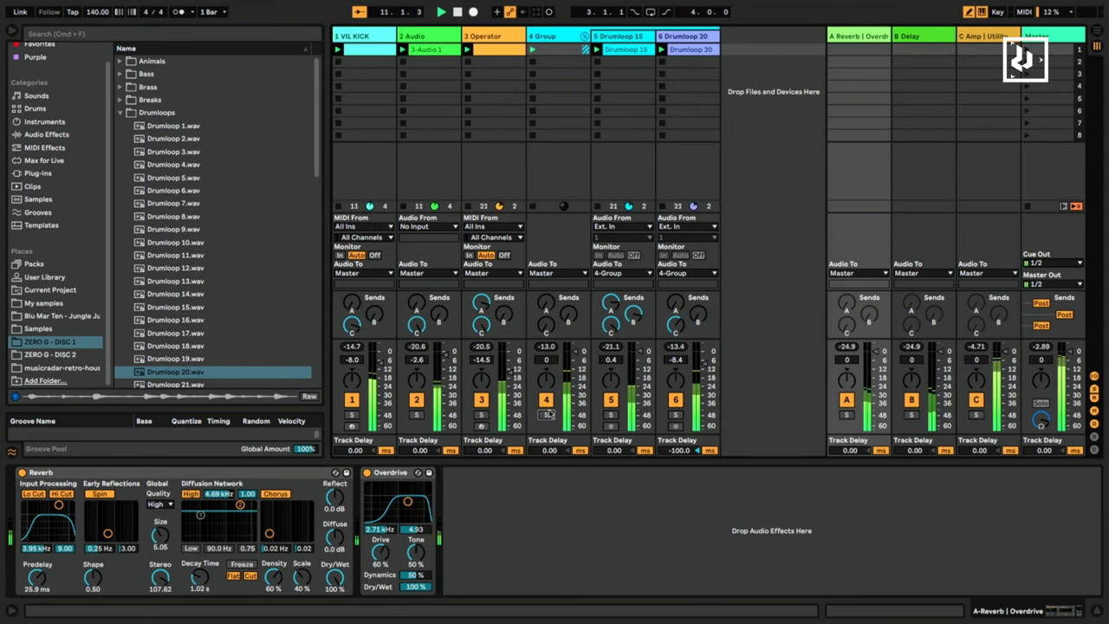
Lower the Drumloop 20 track volume to -13.6 dB and the Drumloop 15 track volume to -0.6 dB.
left_click_drag(700, 364, 702, 372)
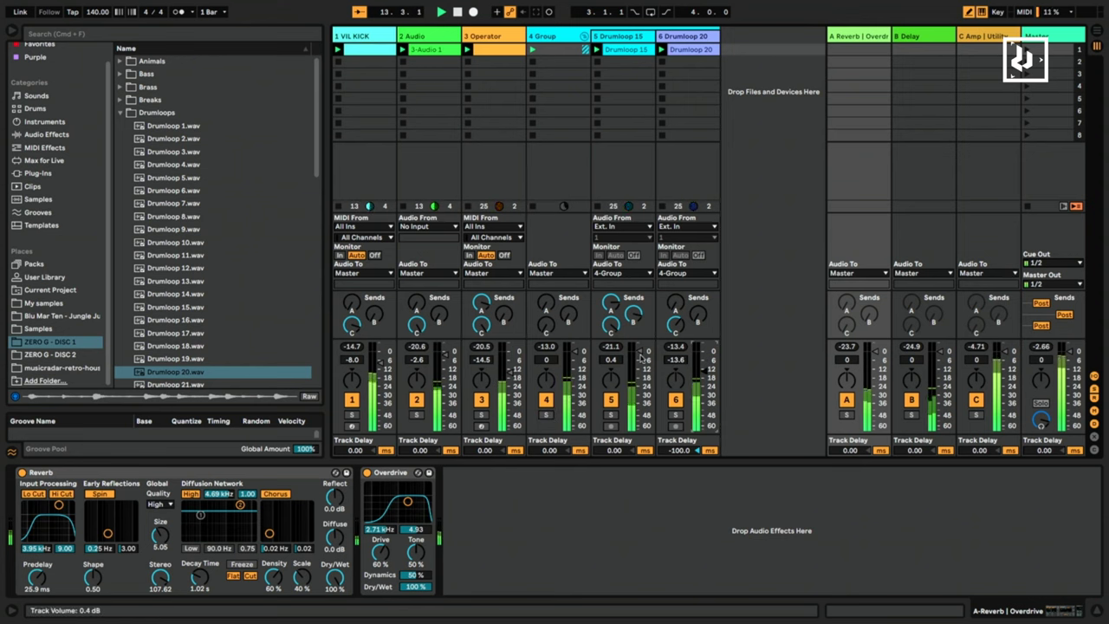
right_click(642, 354)
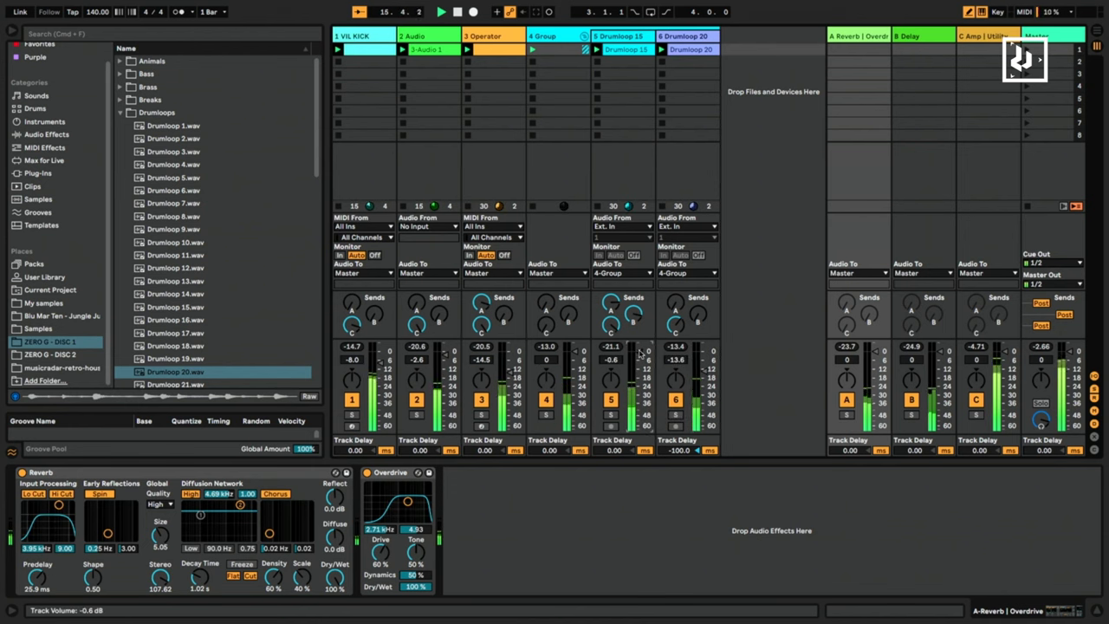
Select the Operator track to show its devices and fold the drum loop group.
left_click(495, 153)
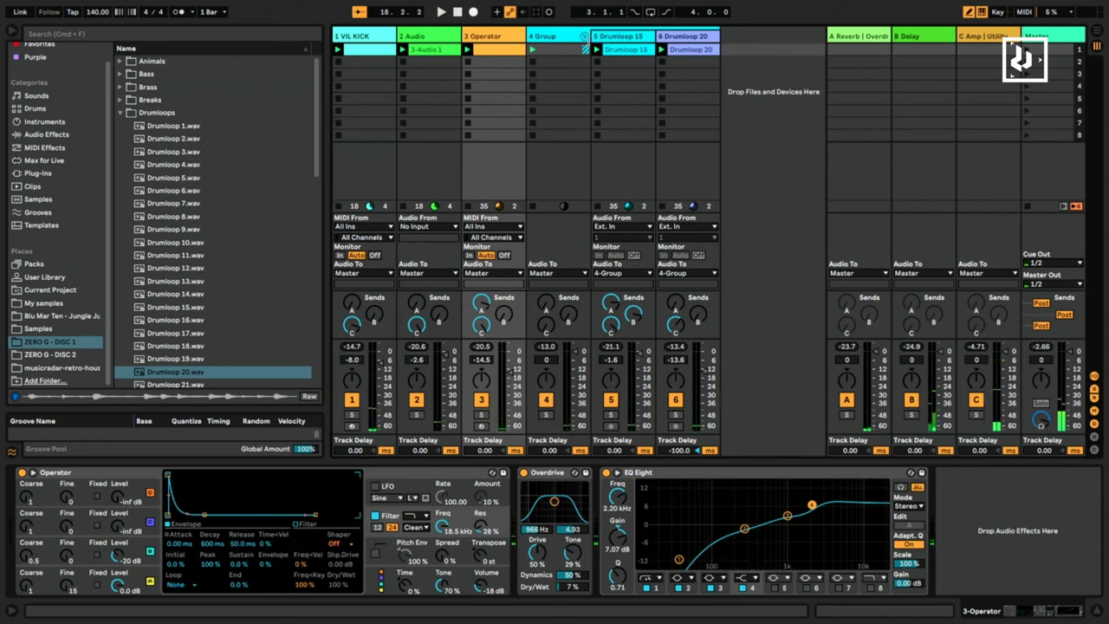
left_click(583, 35)
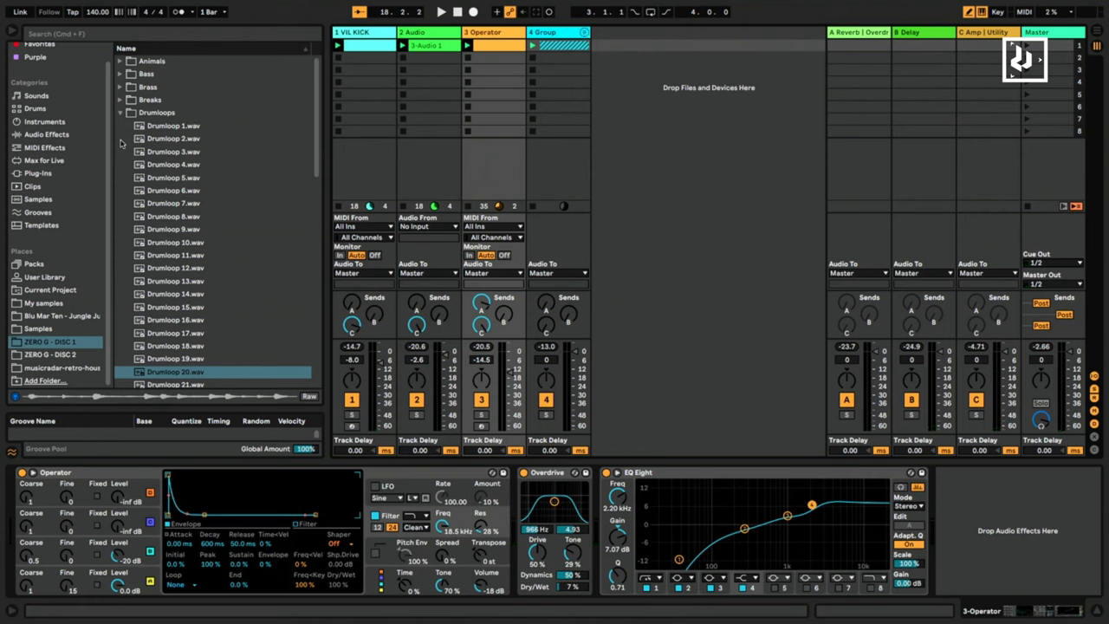
Load the 808 Core Kit from the drum presets onto a new track and create an empty MIDI clip in its first slot.
left_click(39, 121)
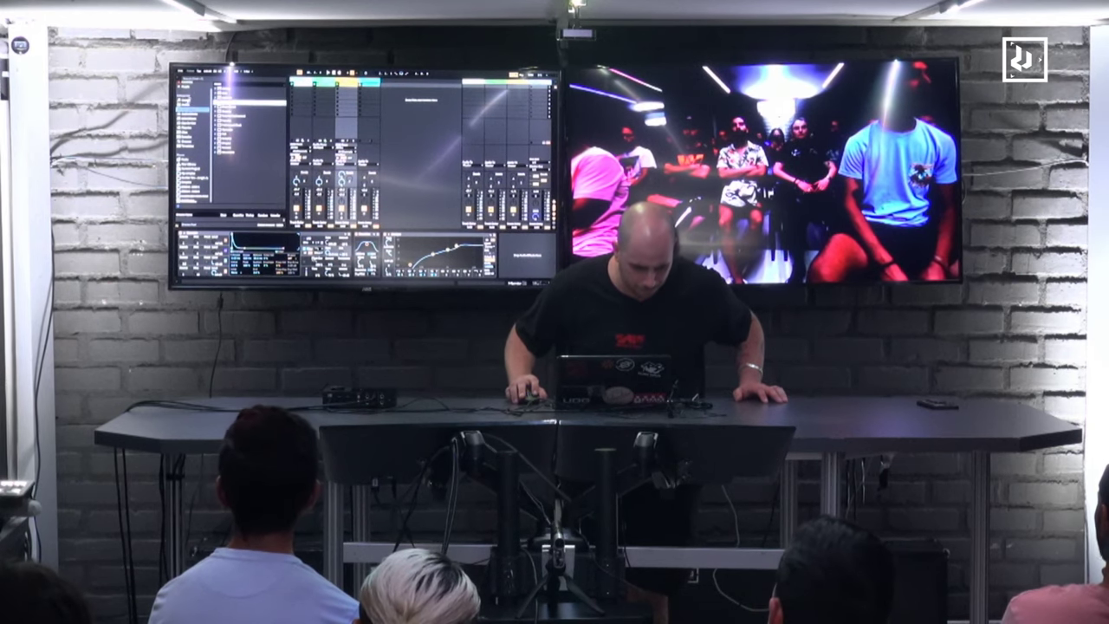
left_click(192, 105)
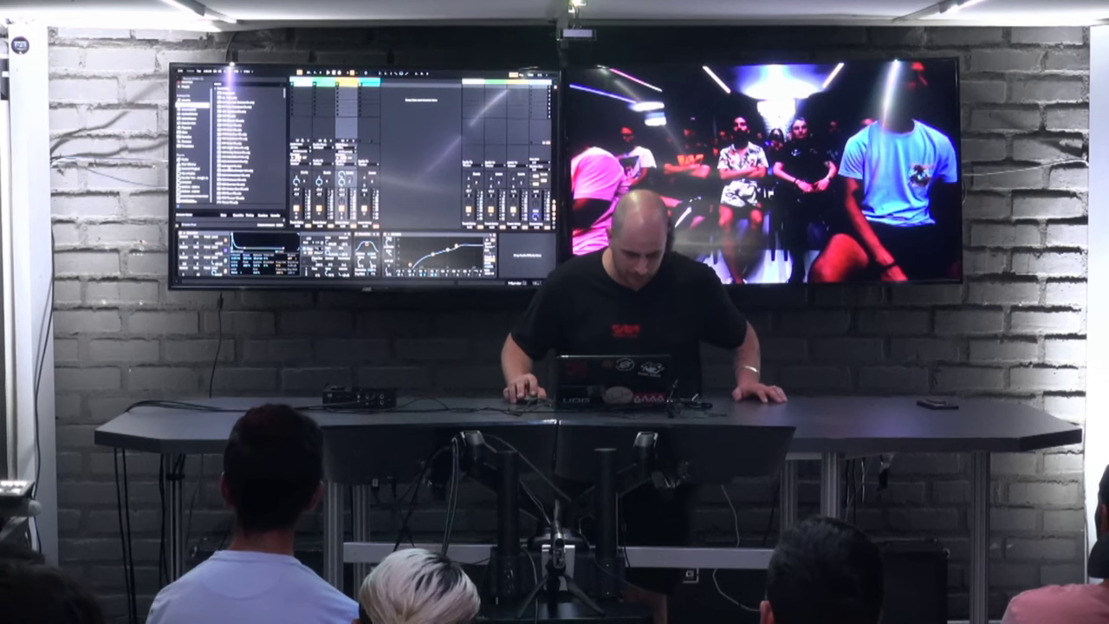
left_click(247, 166)
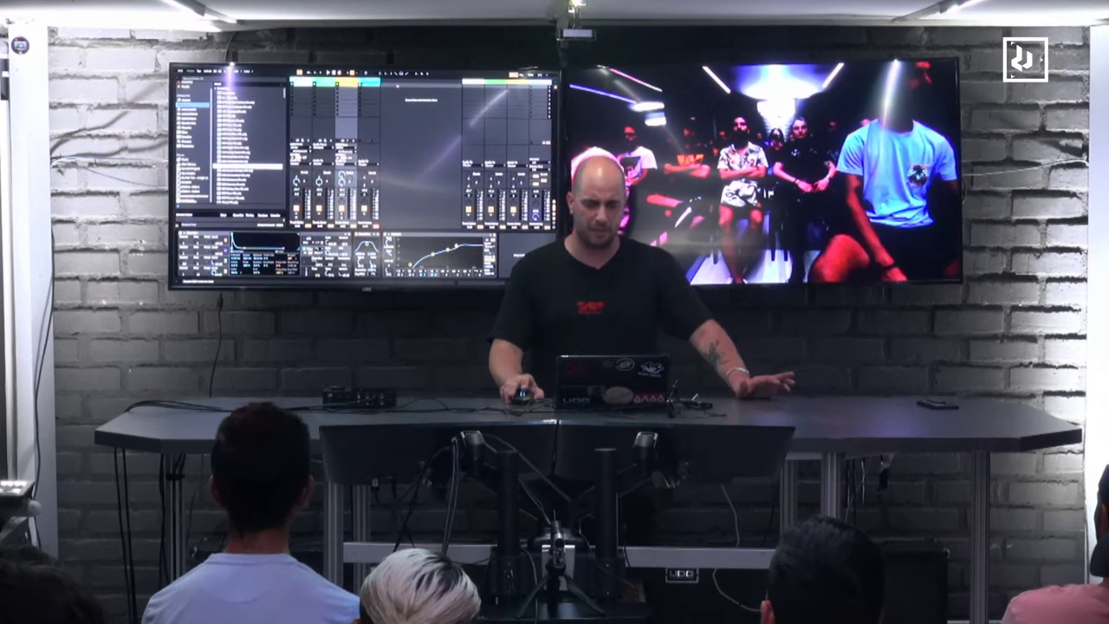
left_click_drag(400, 85, 398, 88)
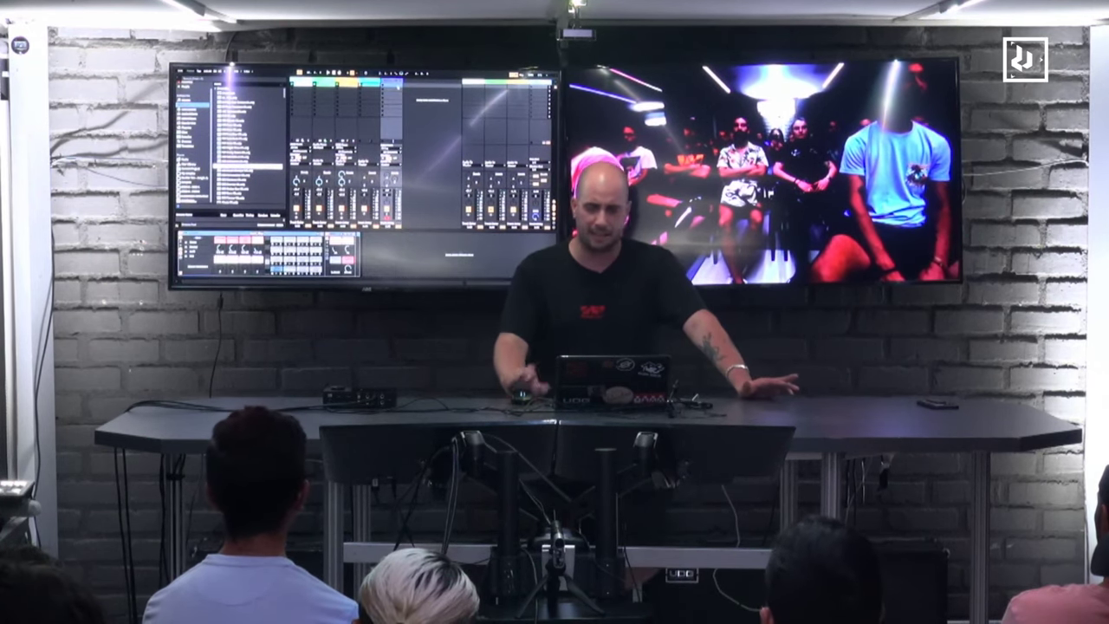
double_click(398, 88)
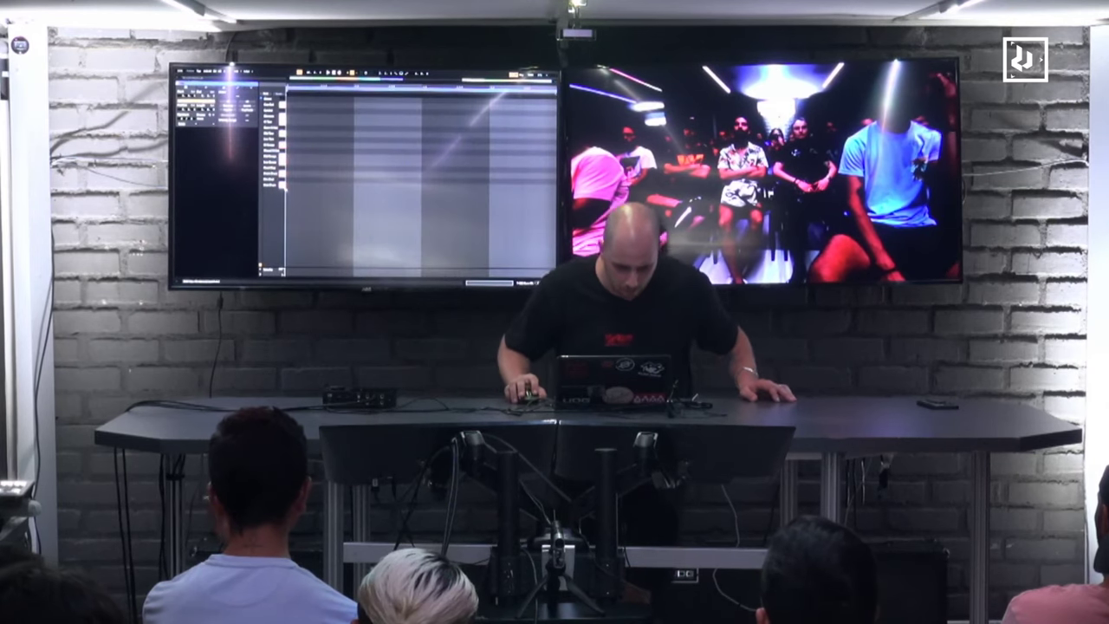
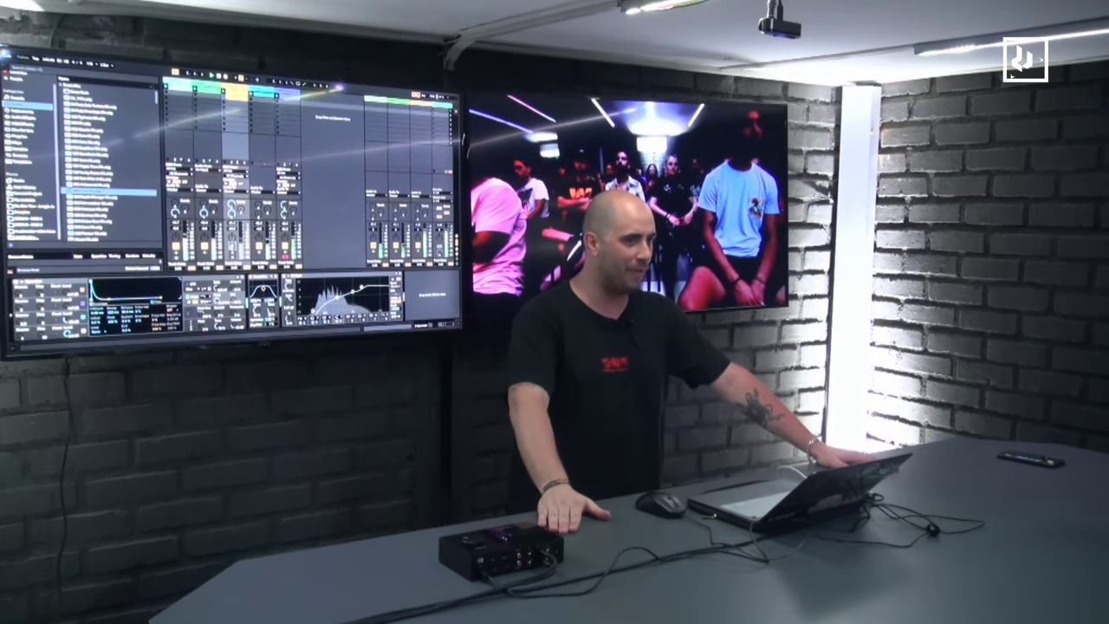
Delete the Operator track between the Audio track and the drum loop group.
right_click(231, 85)
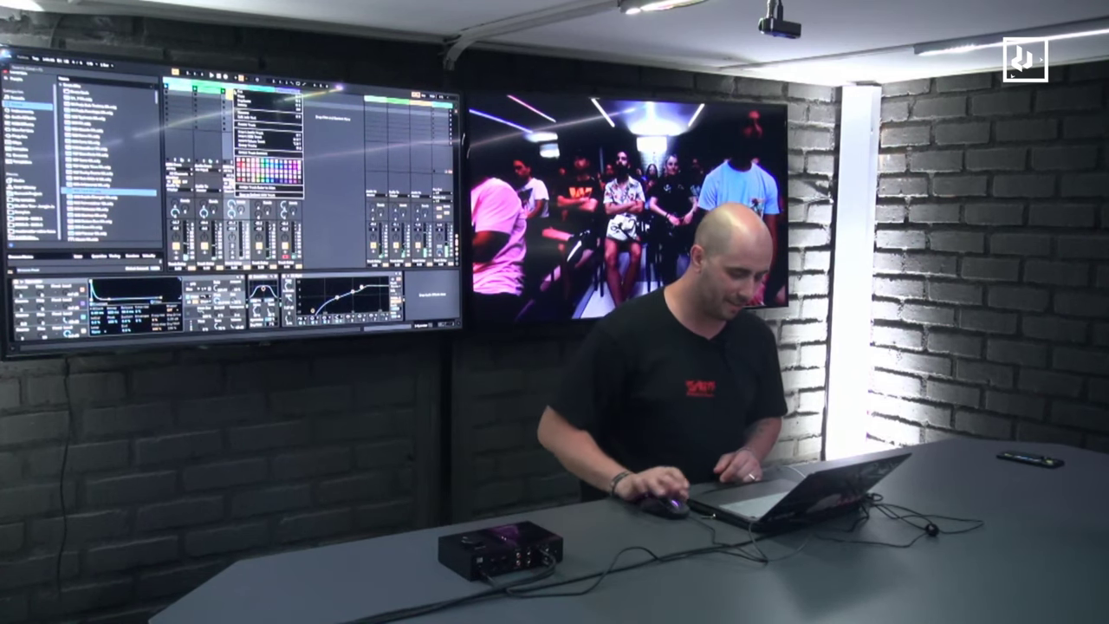
left_click(235, 94)
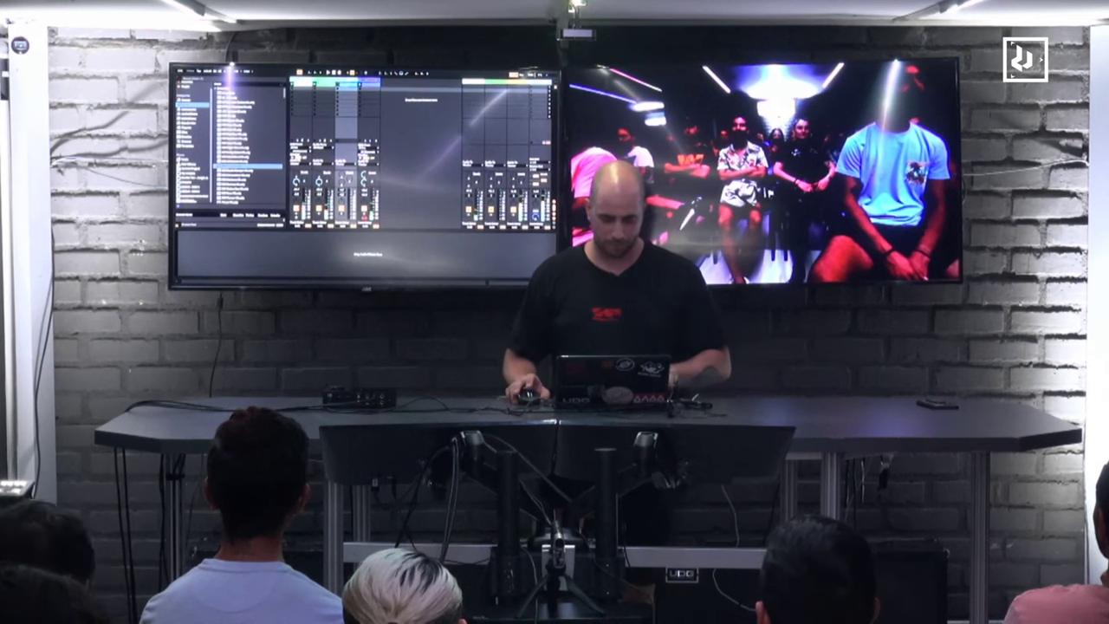
key("ctrl+z")
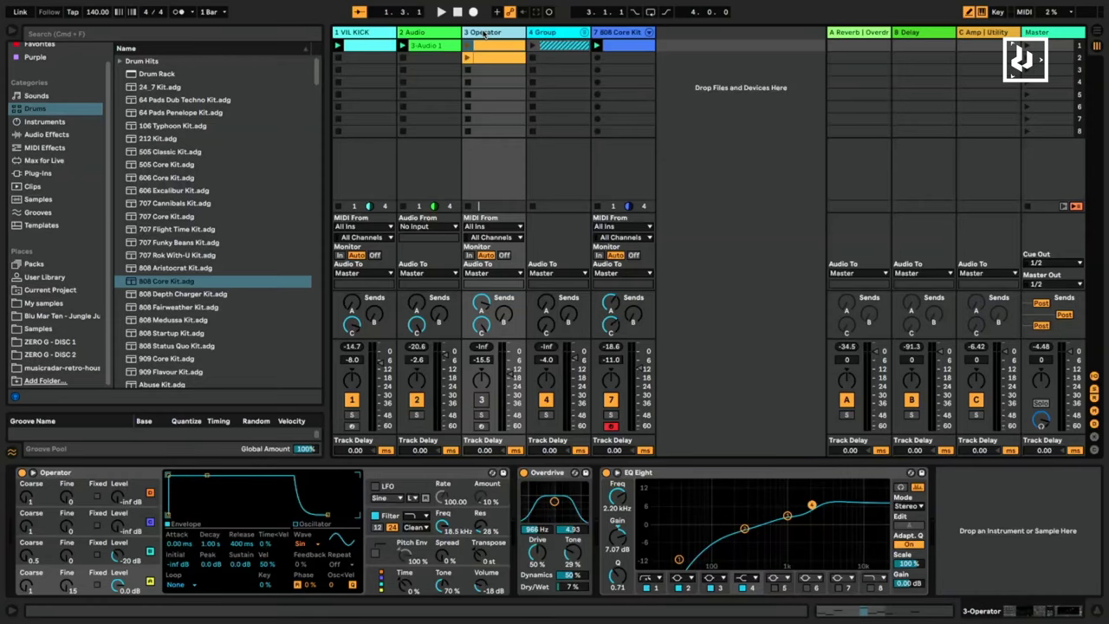
left_click(482, 33)
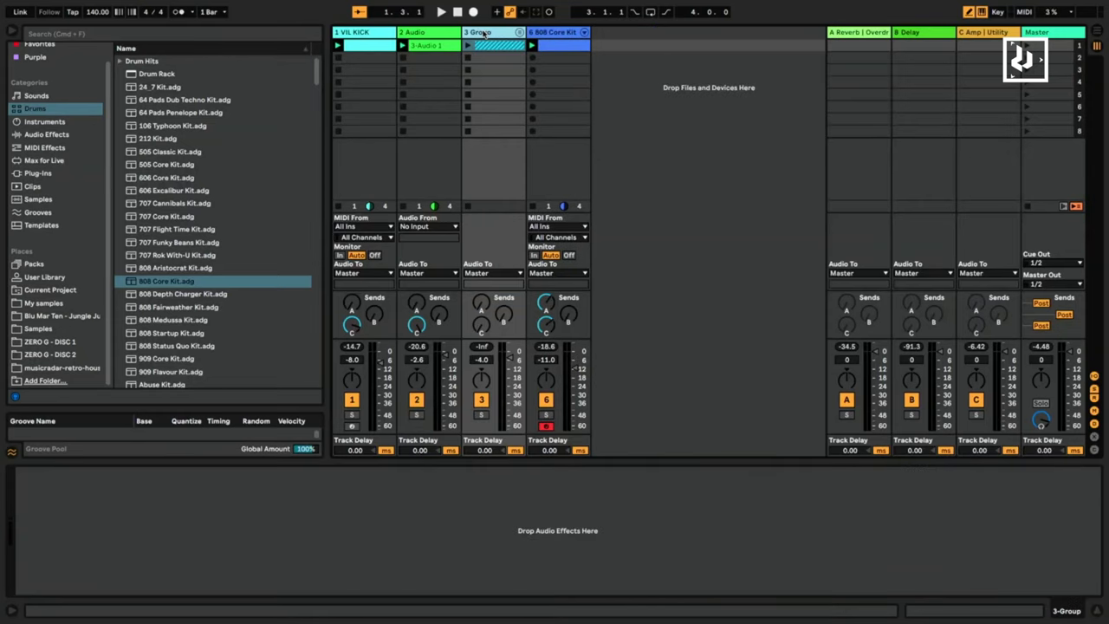
Insert a new MIDI track after the 808 Core Kit track, search for "dub" and load Operator's DUB.adv preset onto it.
left_click(561, 33)
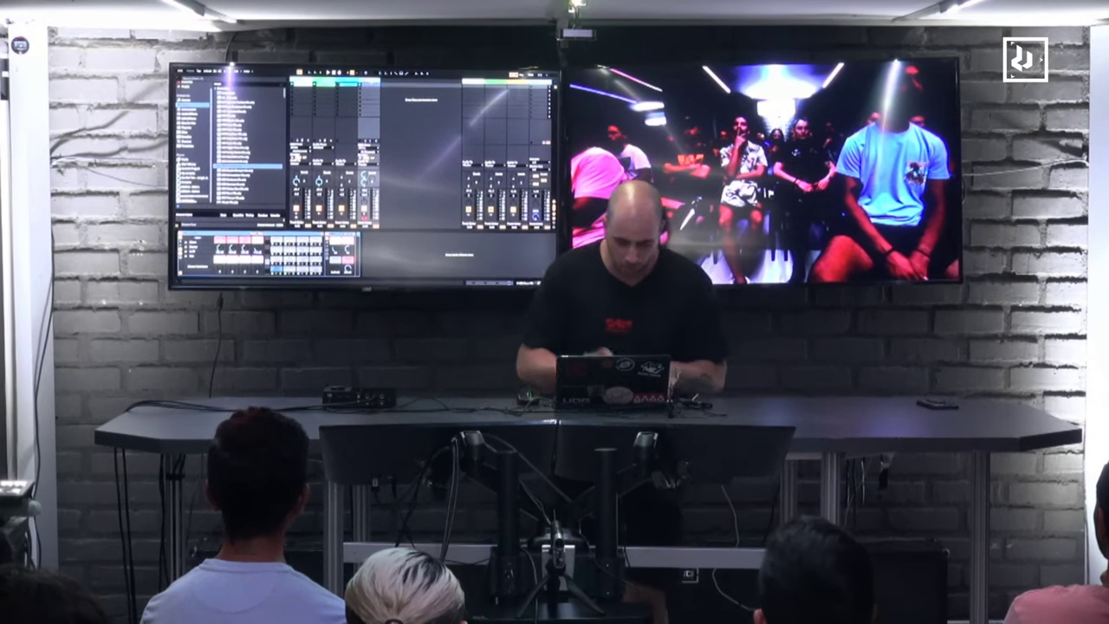
key("ctrl+shift+t")
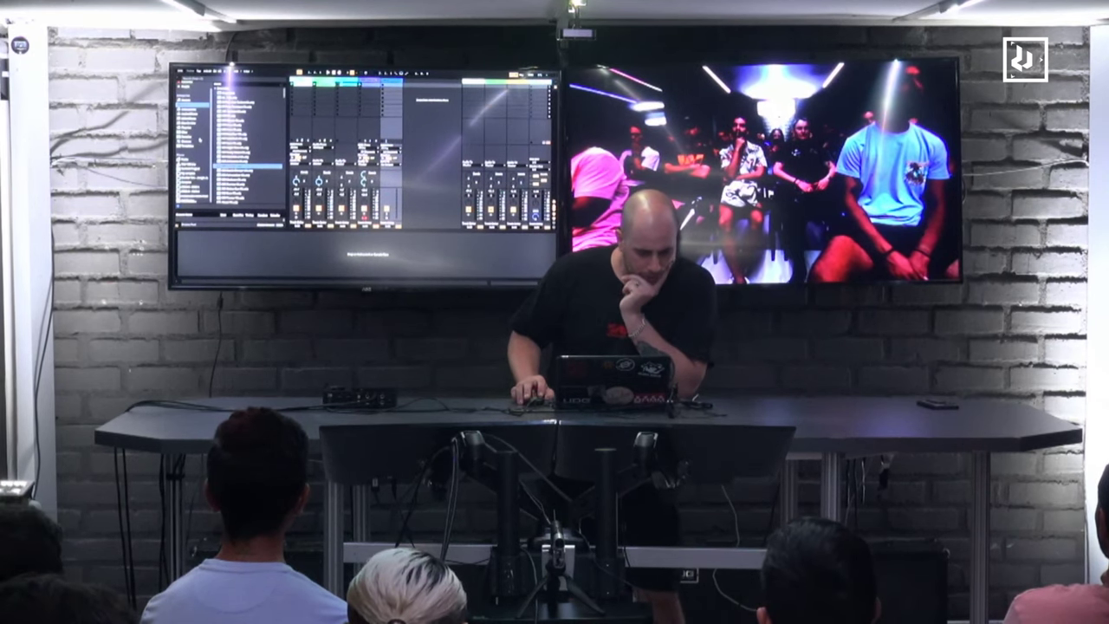
type("kick")
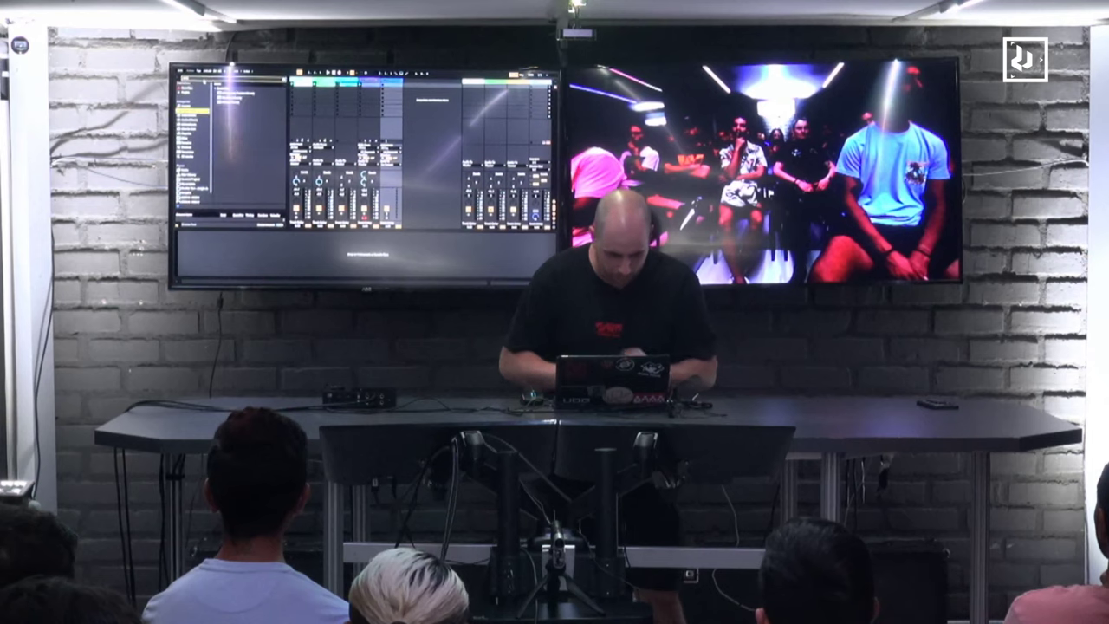
left_click(192, 115)
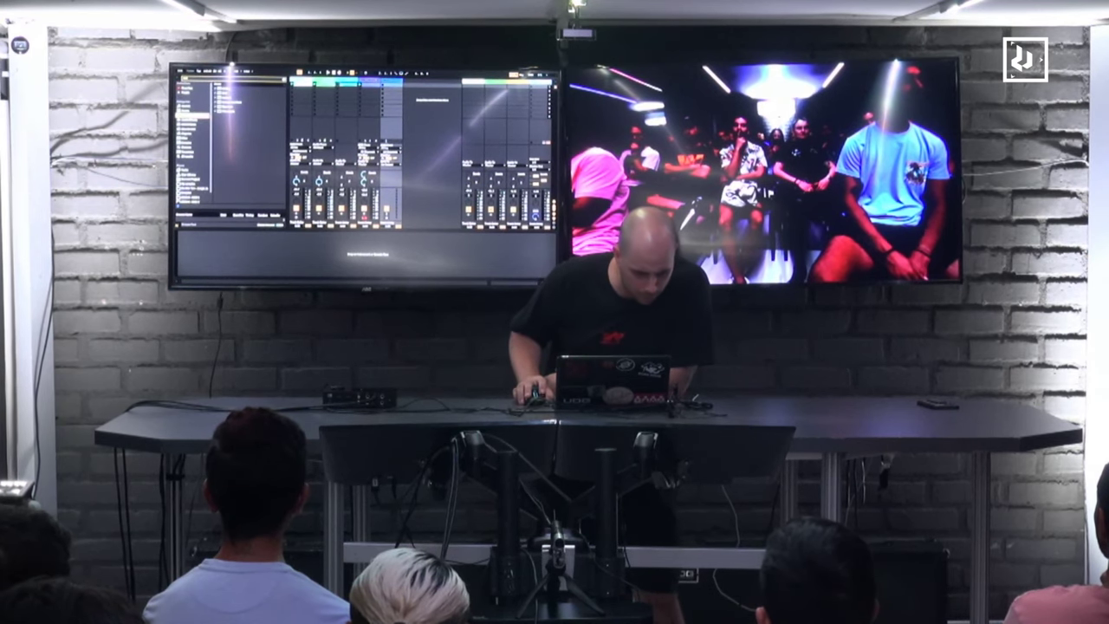
left_click(216, 107)
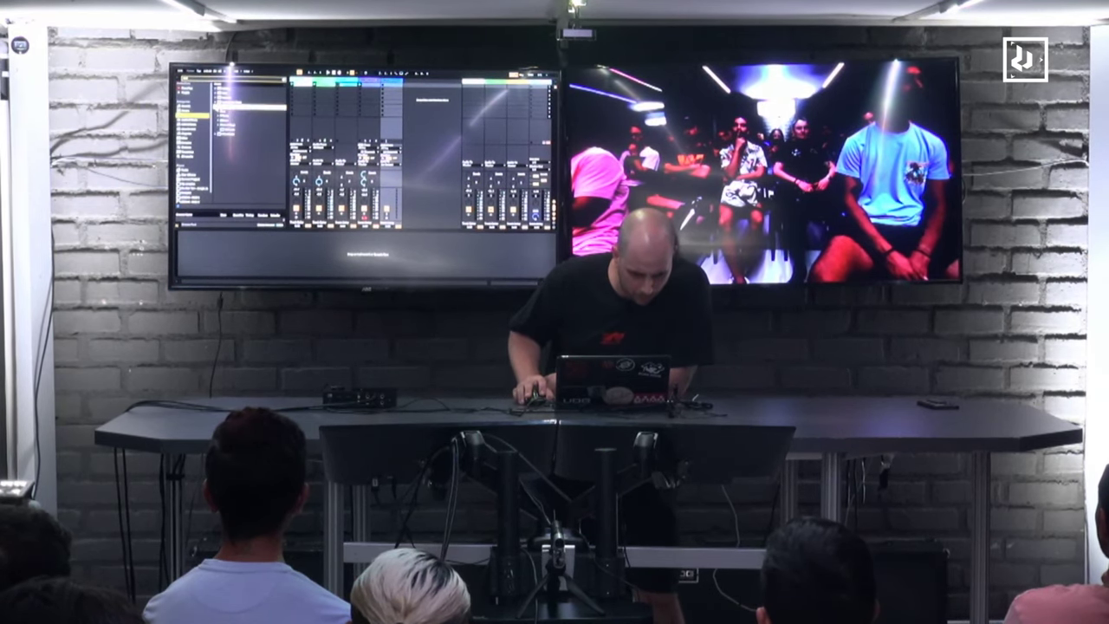
left_click(251, 129)
double_click(251, 129)
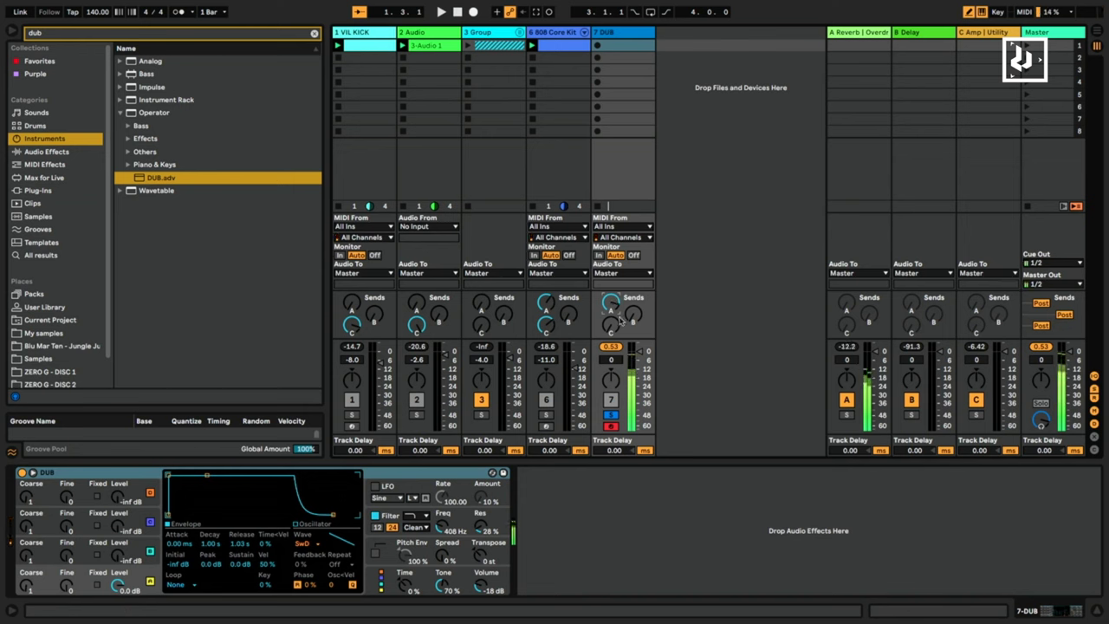
Set the DUB filter frequency to 10.0 kHz and create an empty MIDI clip in the track's first slot.
left_click(442, 525)
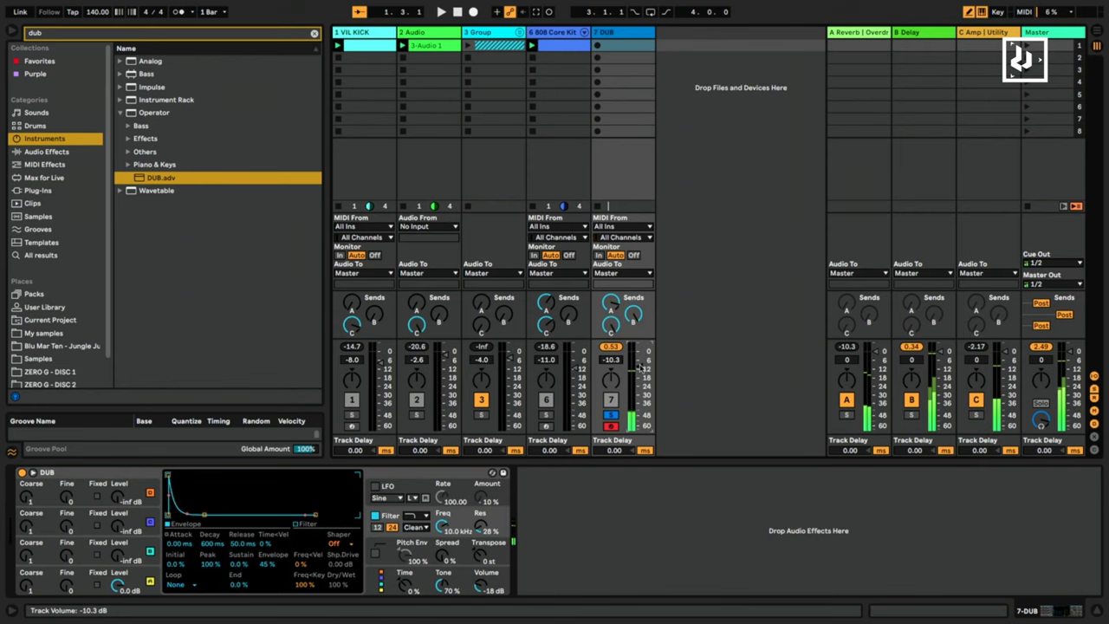
double_click(654, 43)
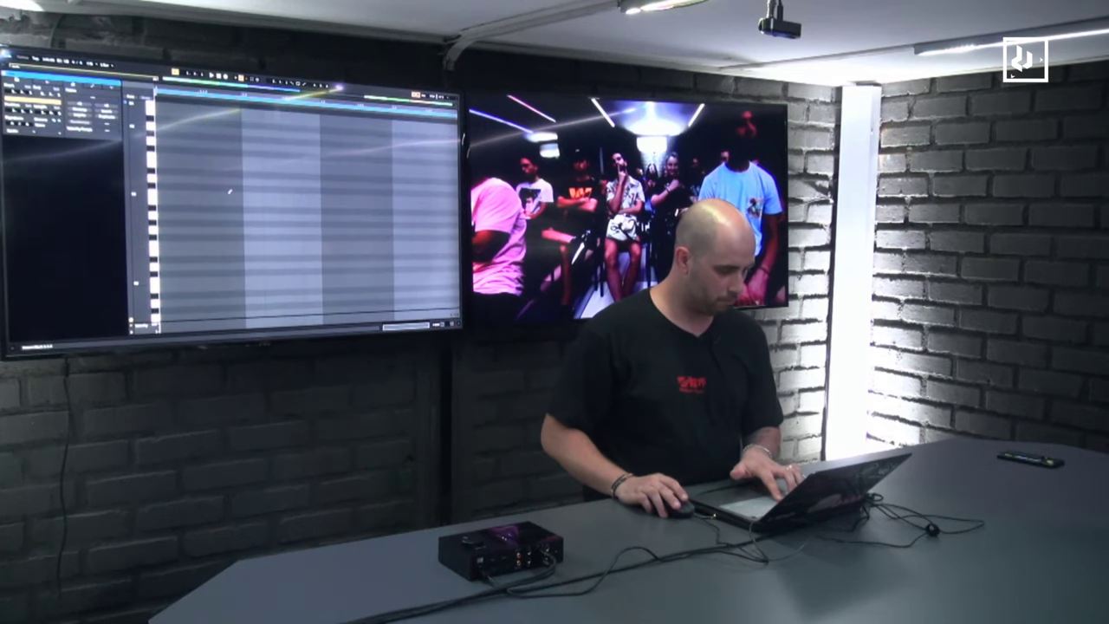
Draw a chord of sixteenth notes D1, F1 and A1 at the start of the DUB clip.
scroll(230, 191, "down", 3)
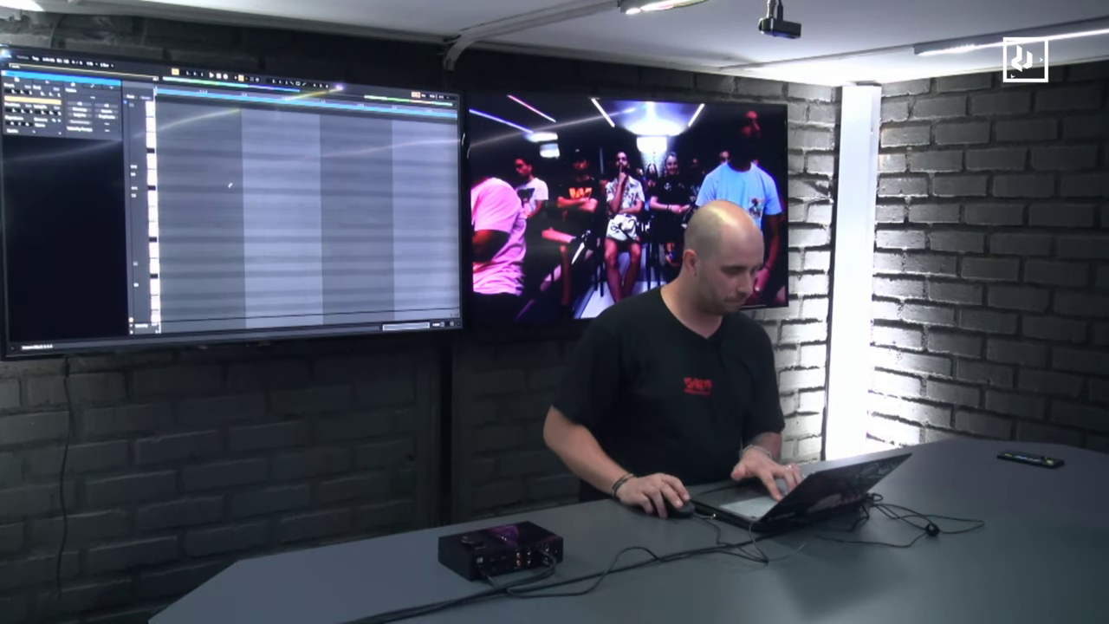
scroll(228, 185, "down", 5)
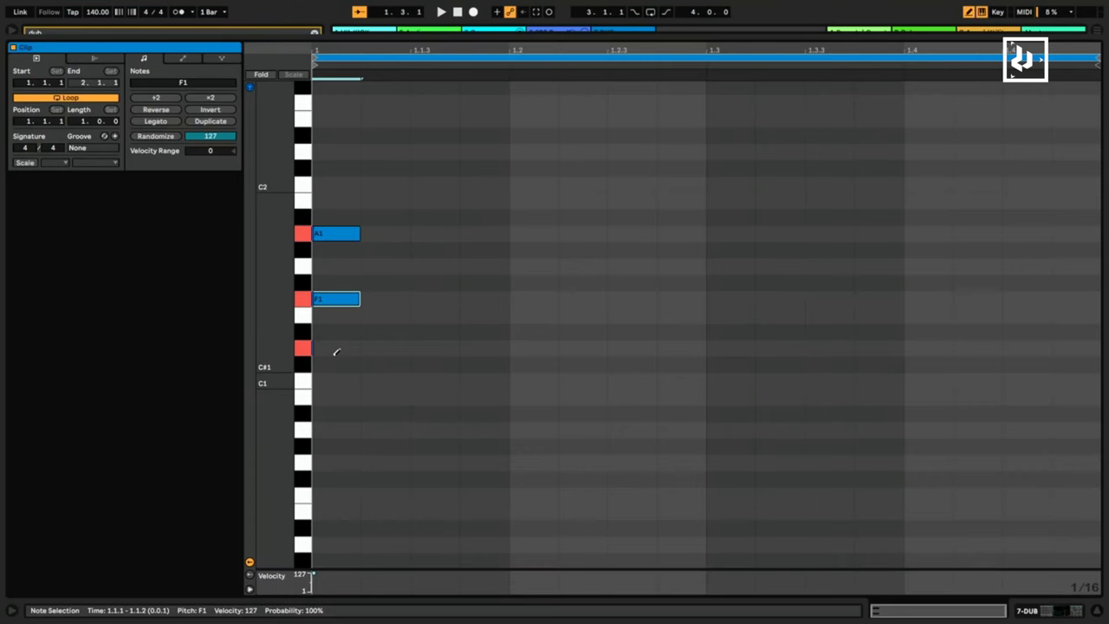
left_click(336, 364)
left_click(334, 347)
left_click(330, 363)
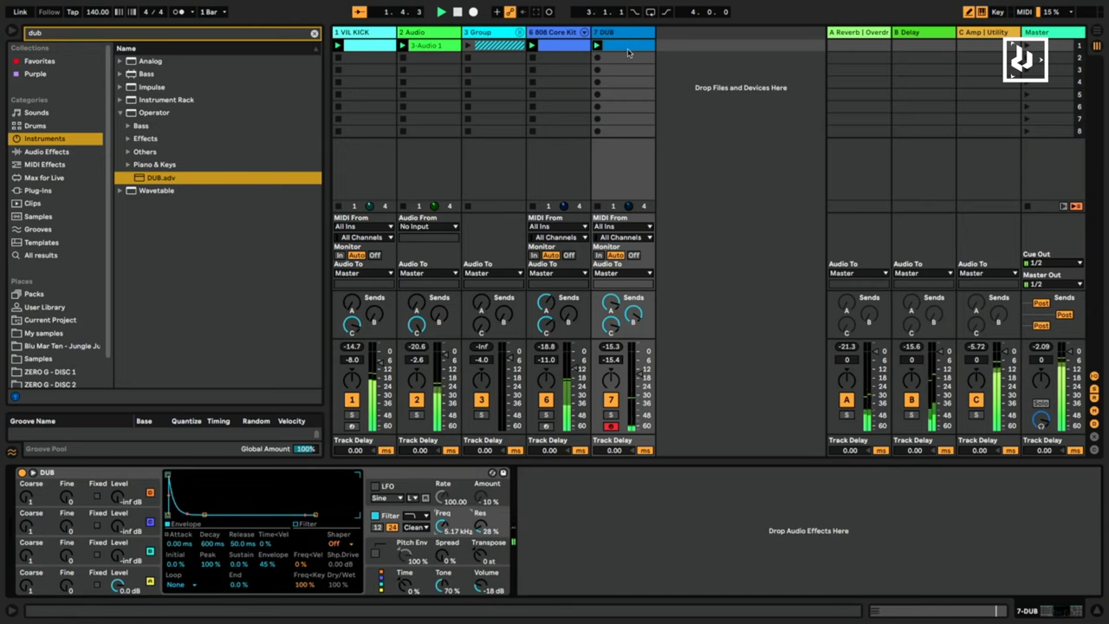
Move the whole D1, F1 and A1 chord in the DUB clip three sixteenths later.
double_click(628, 49)
left_click_drag(399, 424, 338, 103)
key("Right")
key("Right")
key("Right")
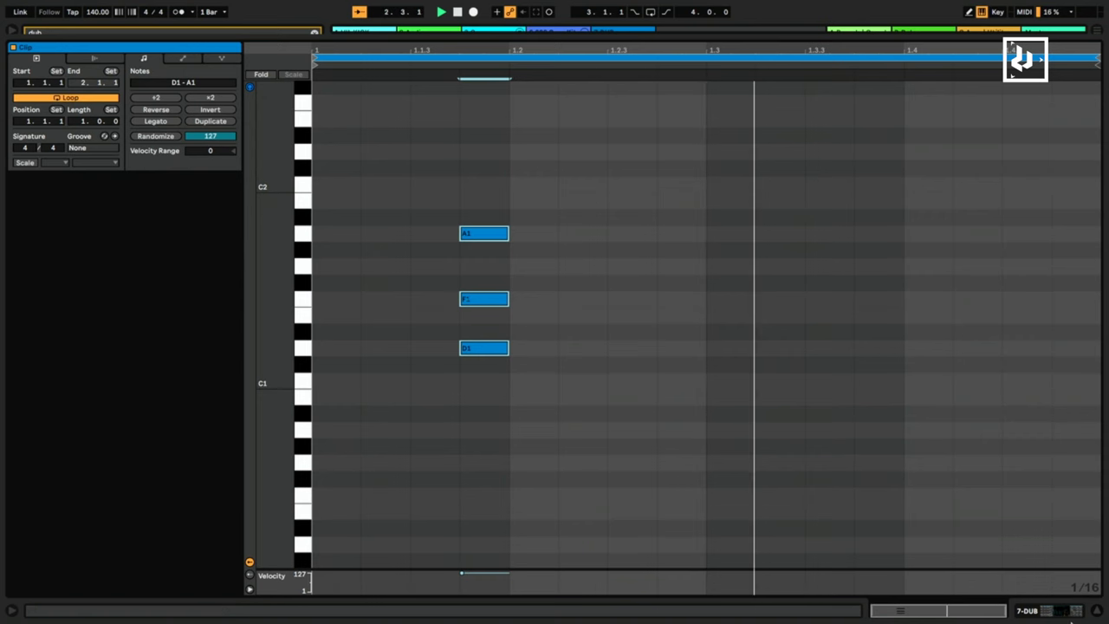
Set the DUB filter frequency to 1.24 kHz and its track volume to -10.4 dB, and list the plug-ins in the browser.
left_click(1060, 611)
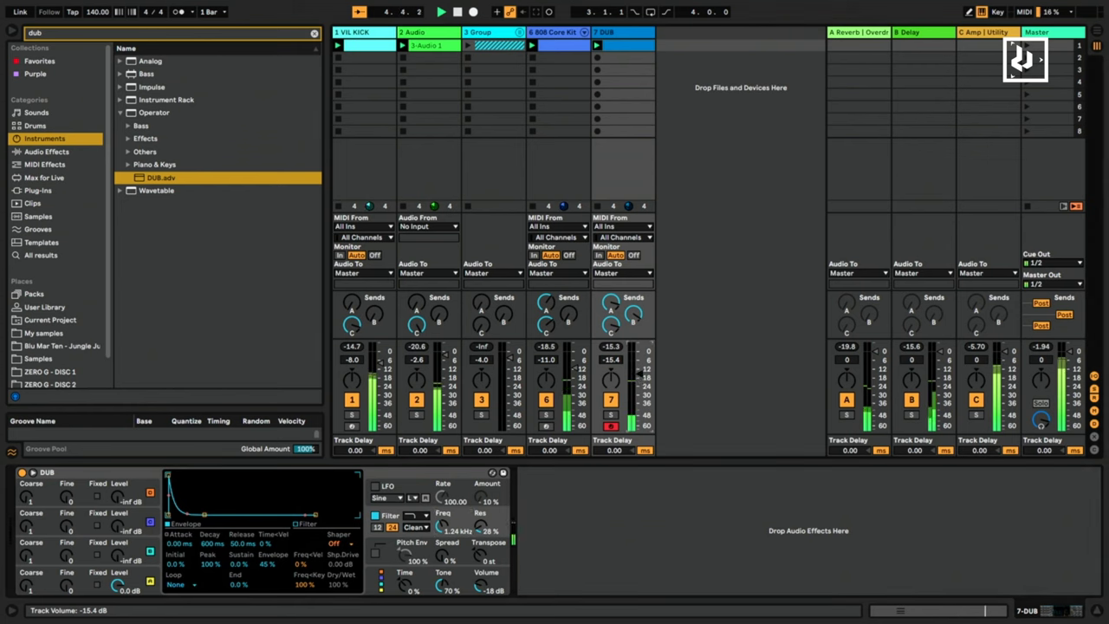
scroll(639, 376, "up", 4)
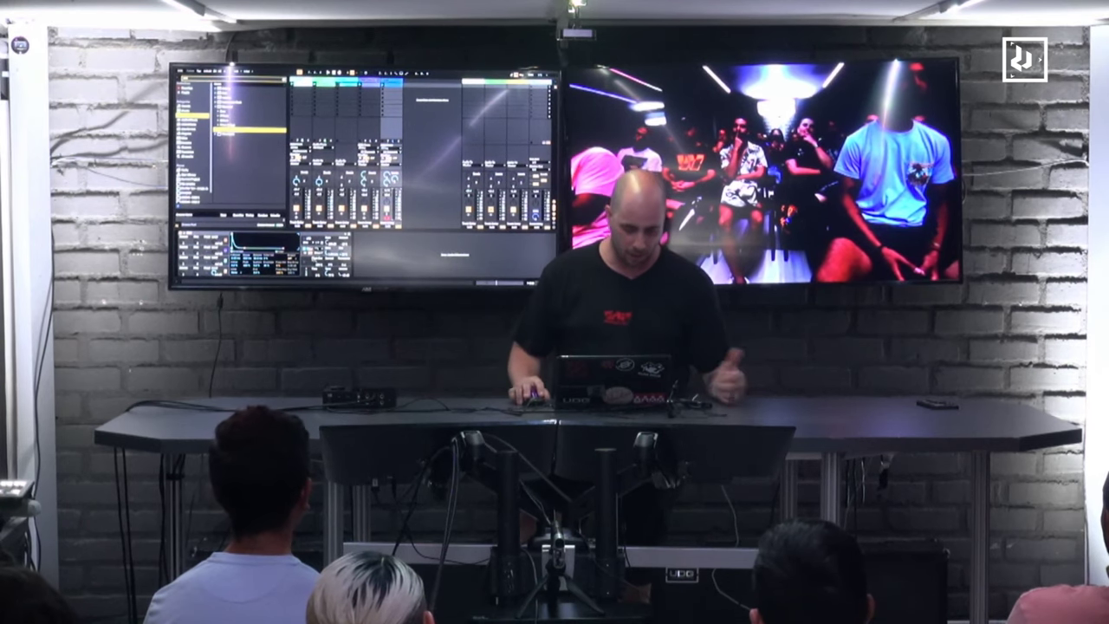
left_click(245, 118)
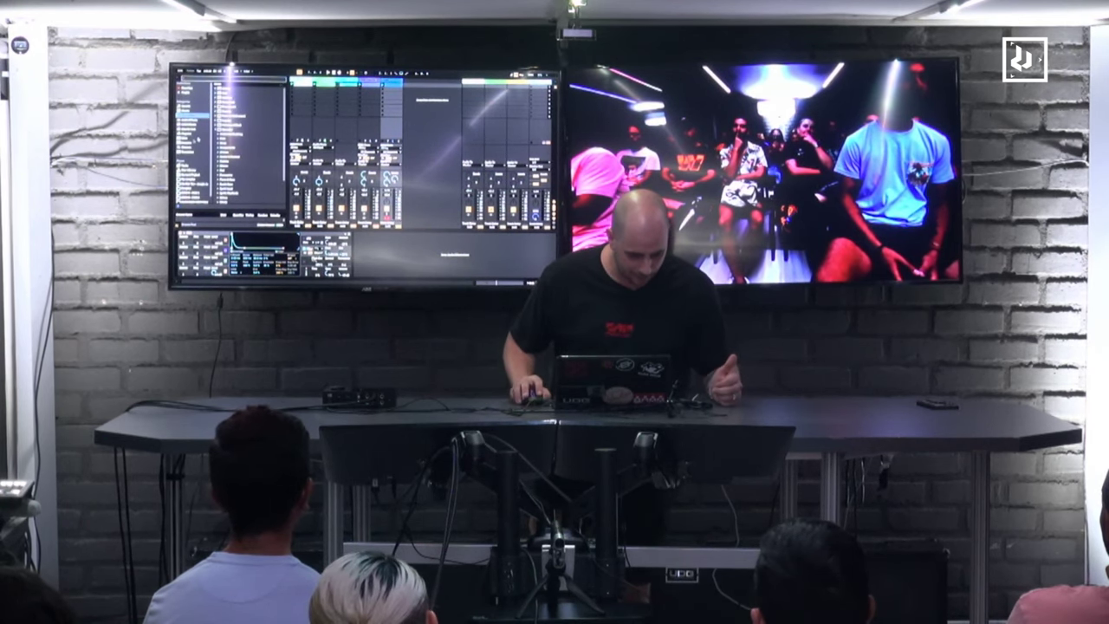
left_click(250, 129)
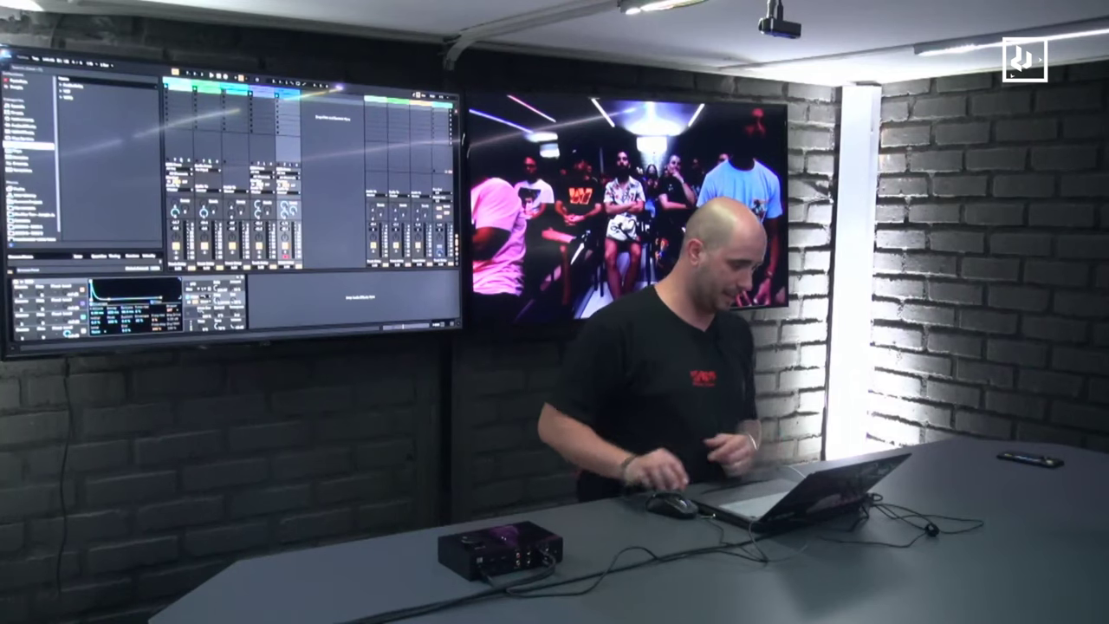
Extend the DUB clip's loop length to 2 bars and return to the track's devices.
key("shift+Tab")
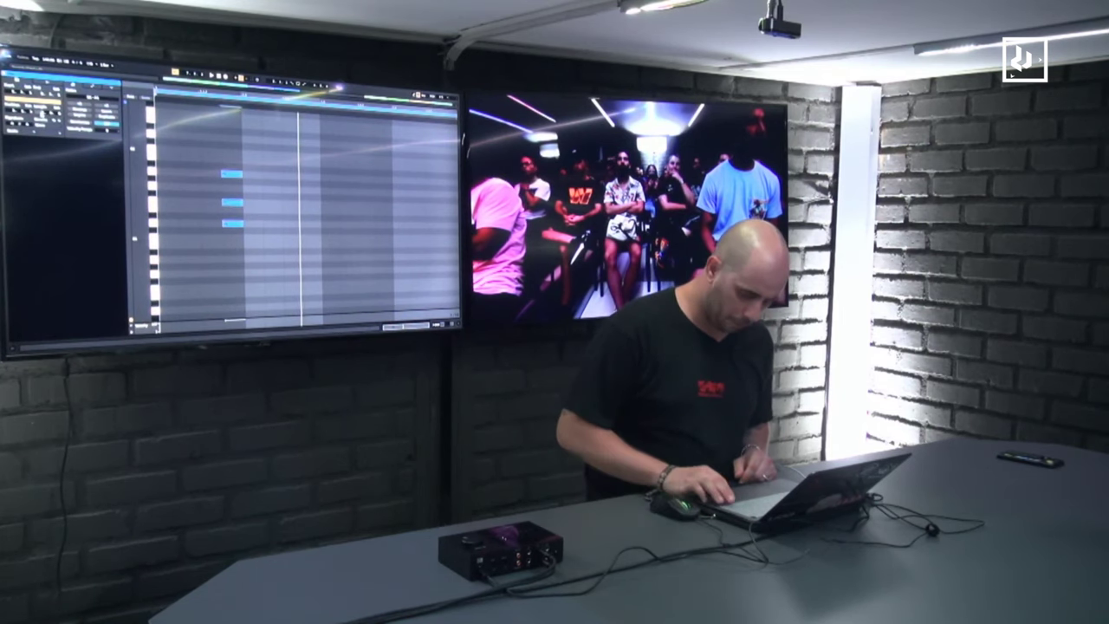
key("minus")
key("space")
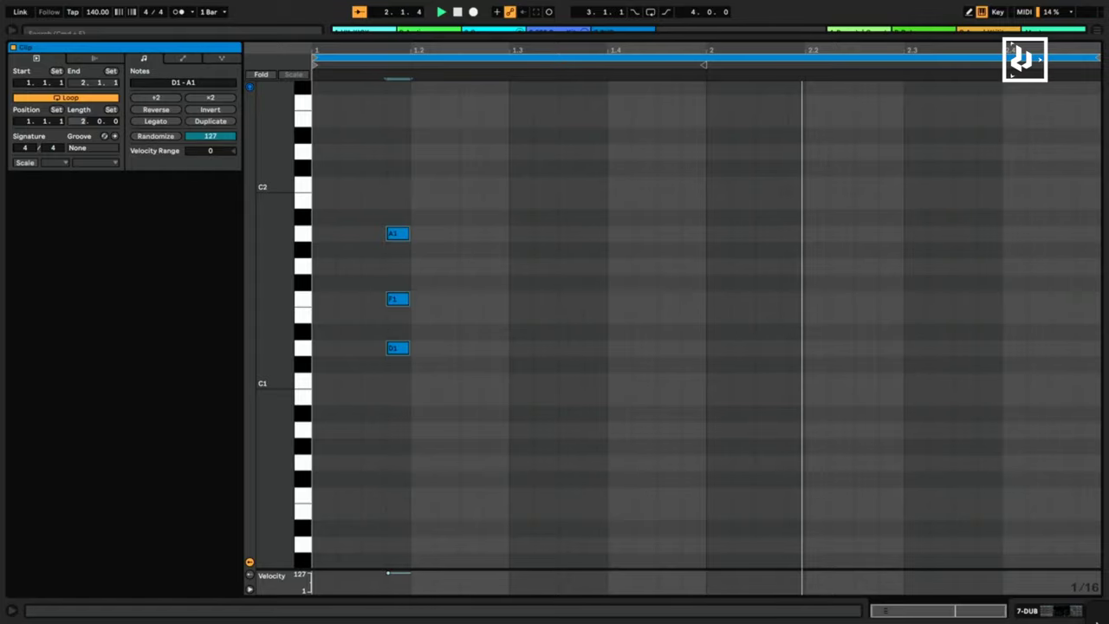
left_click(1051, 612)
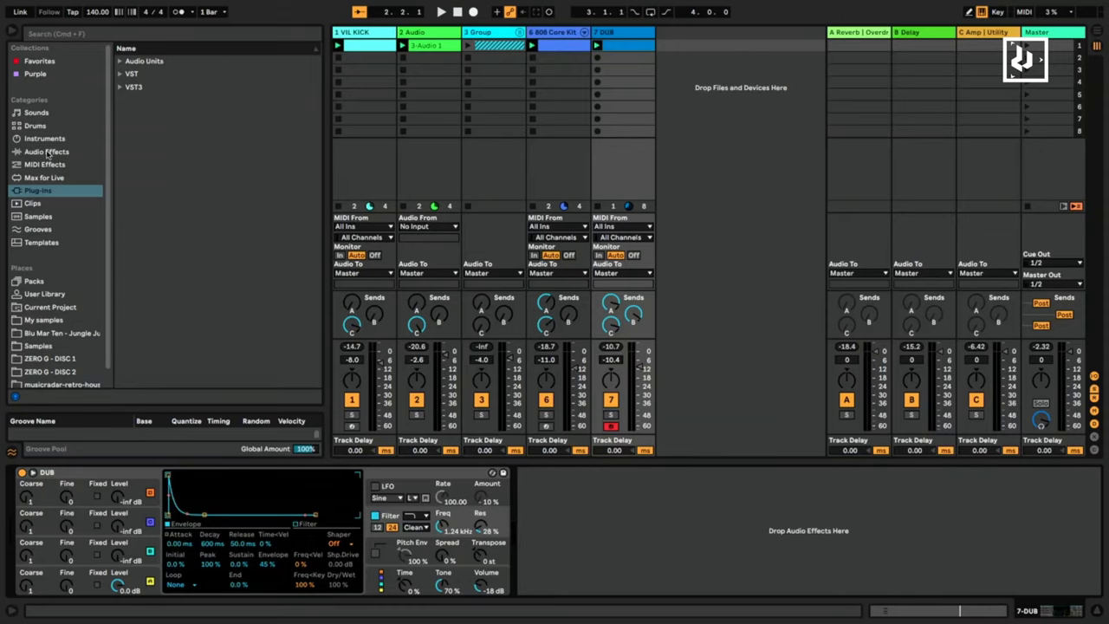
Insert Arturia's Rev INTENSITY audio unit from the plug-ins list on the DUB track.
left_click(48, 153)
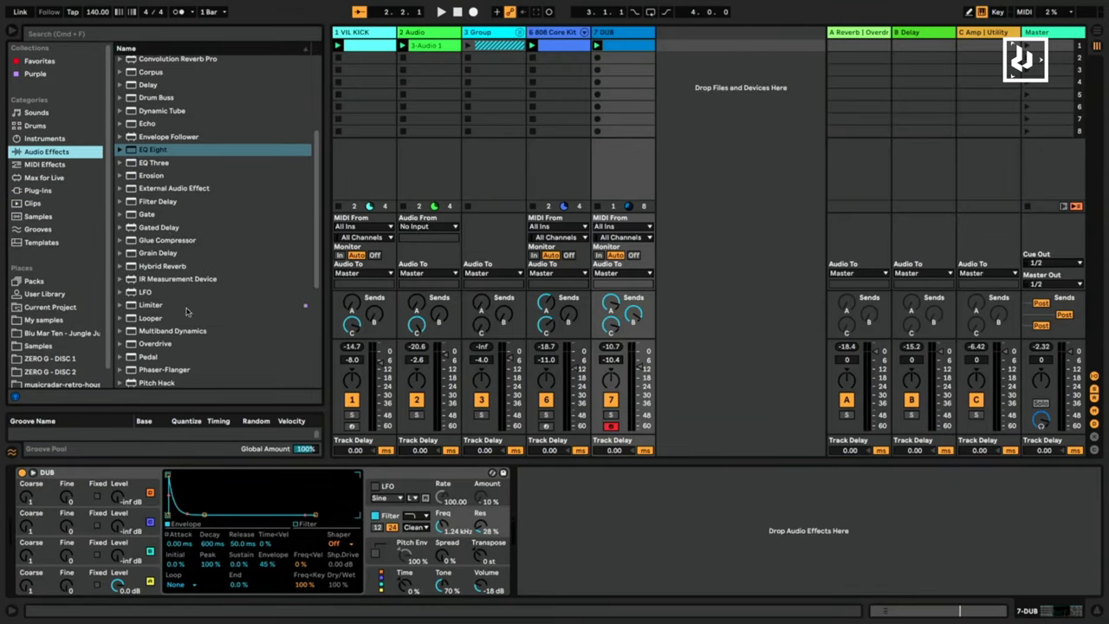
scroll(186, 312, "up", 2)
left_click(35, 190)
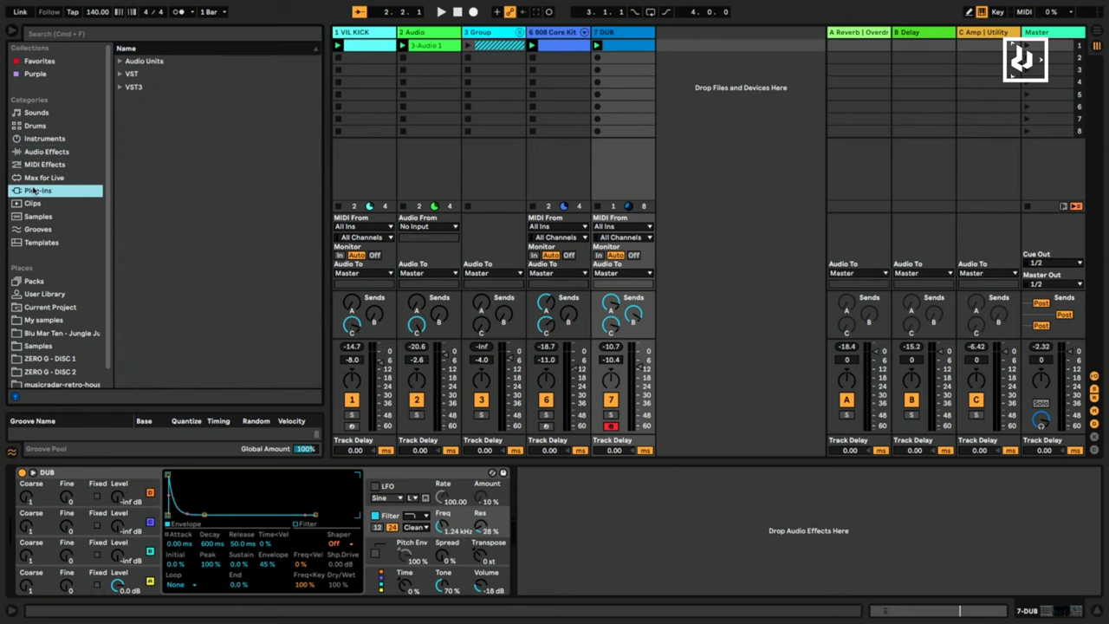
left_click(122, 64)
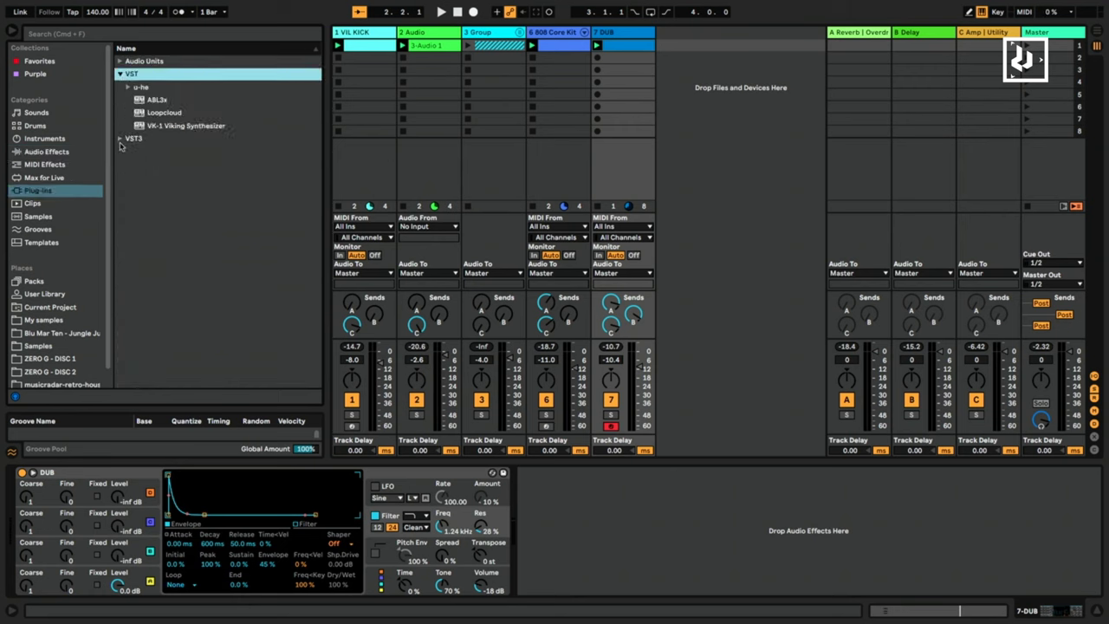
left_click(120, 150)
left_click(120, 62)
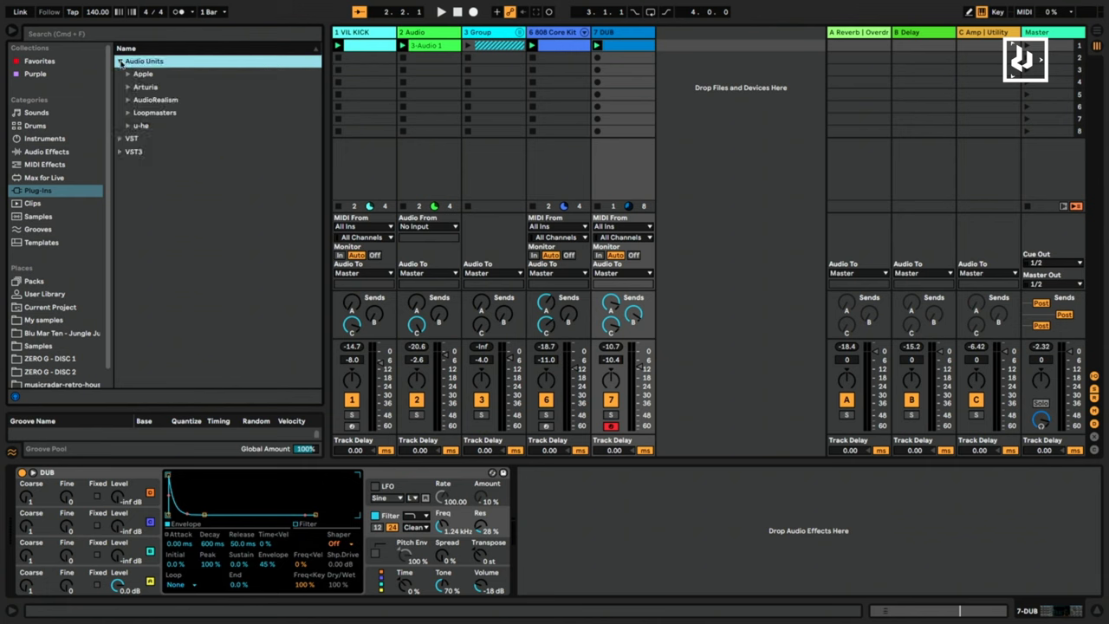
left_click(129, 87)
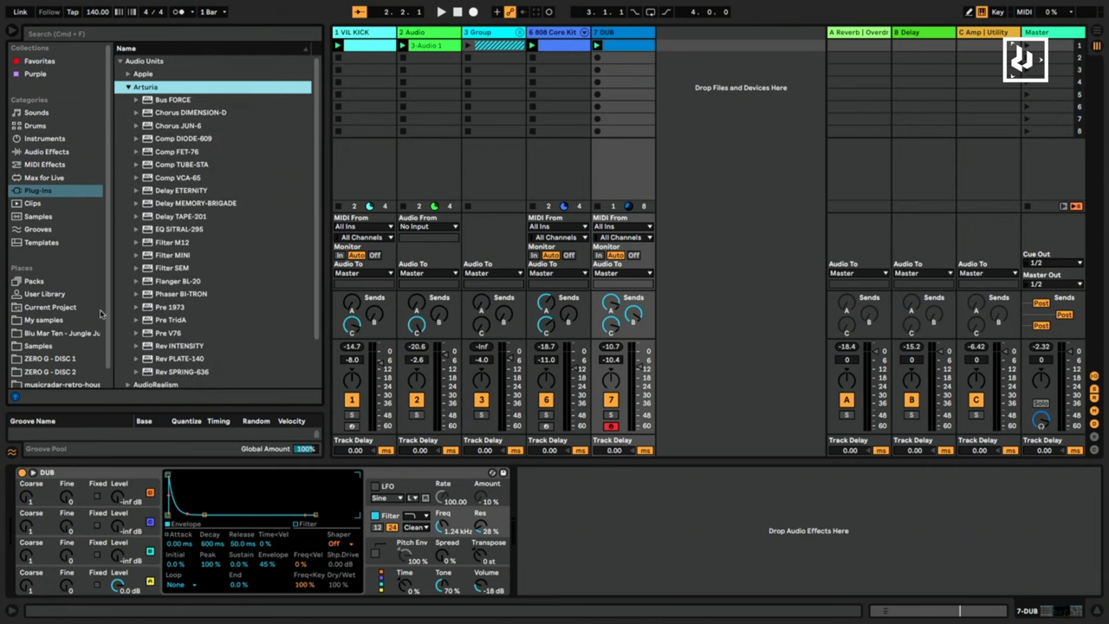
left_click(179, 347)
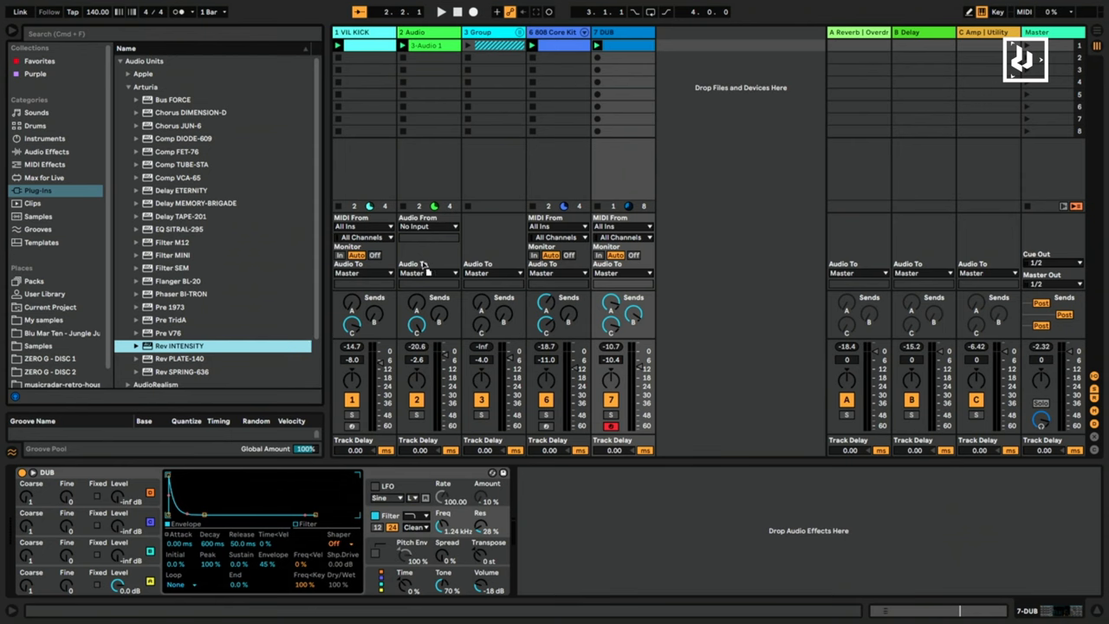
left_click_drag(598, 135, 597, 139)
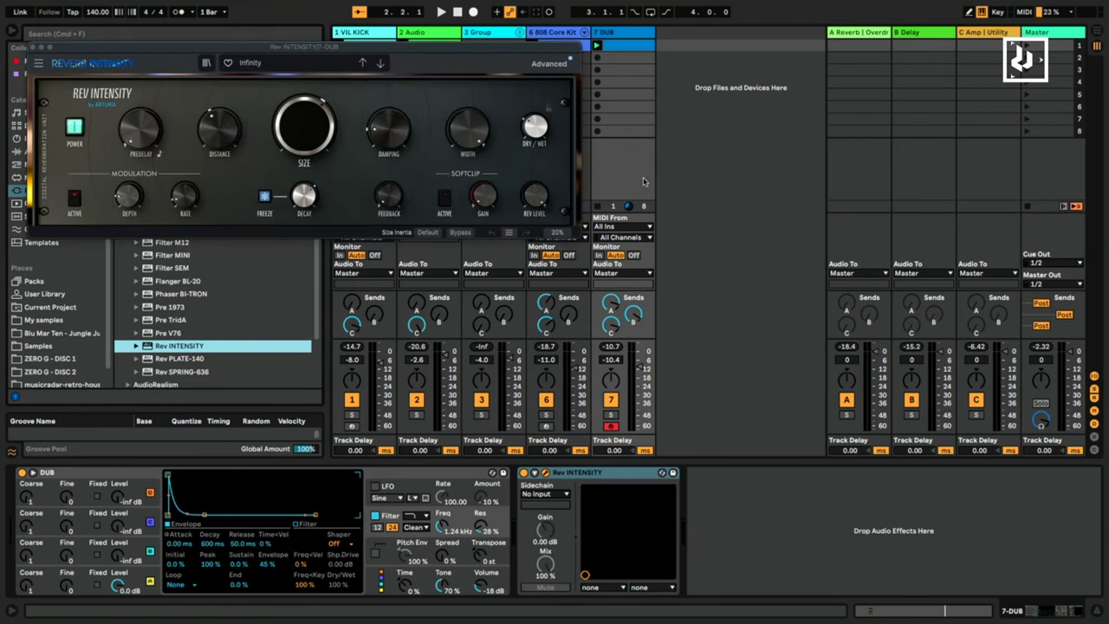
Audition Rev INTENSITY on the DUB track and inspect its advanced controls.
key("space")
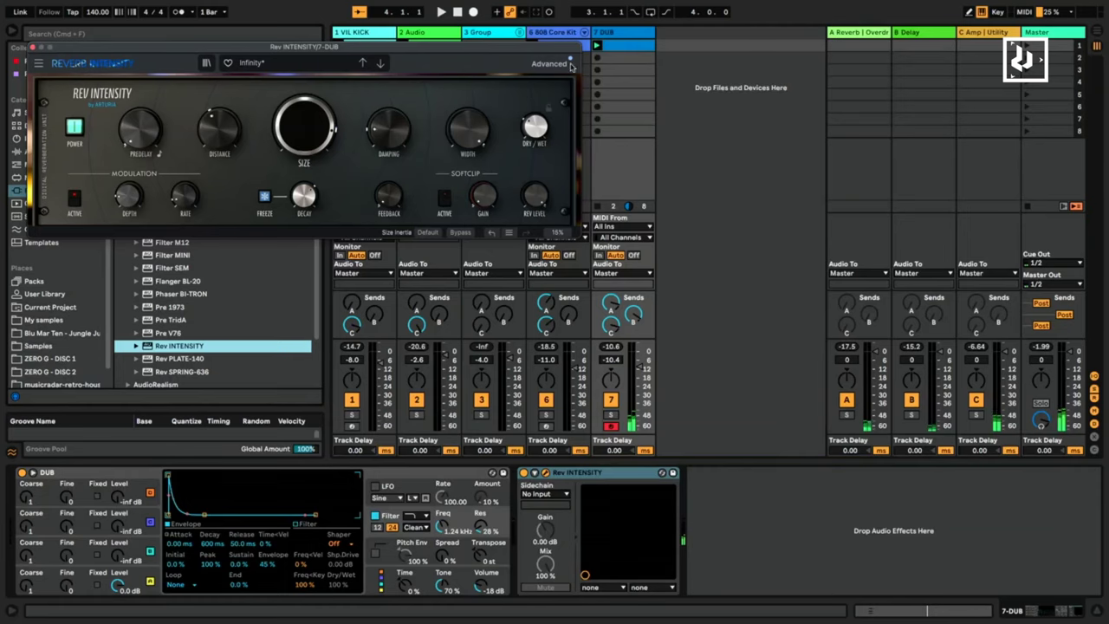
left_click(548, 65)
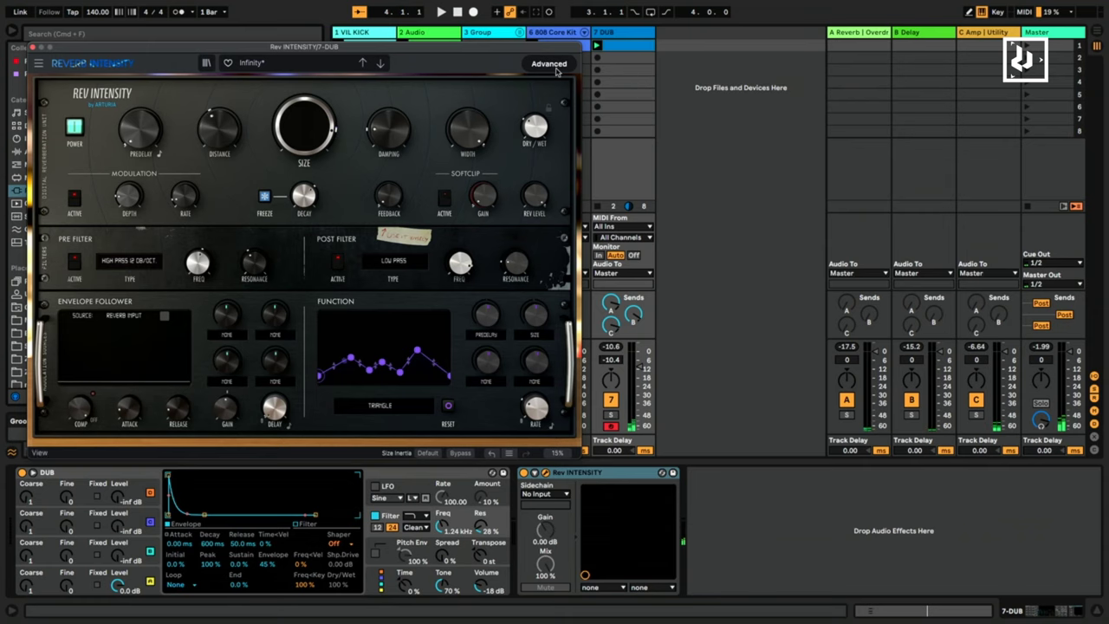
left_click(555, 68)
mouse_move(389, 129)
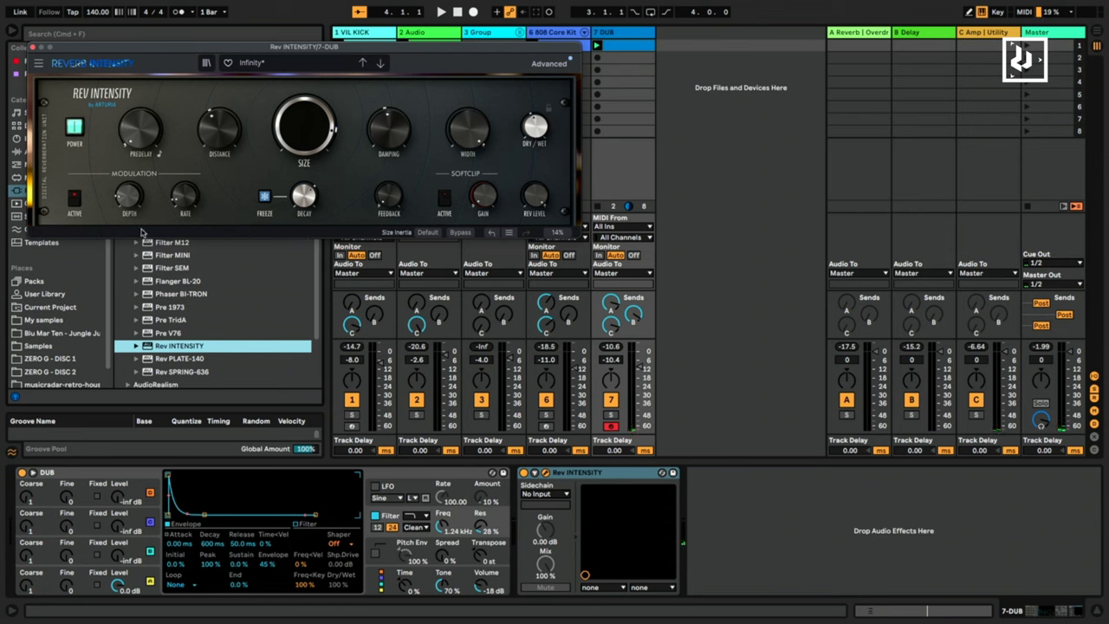
key("space")
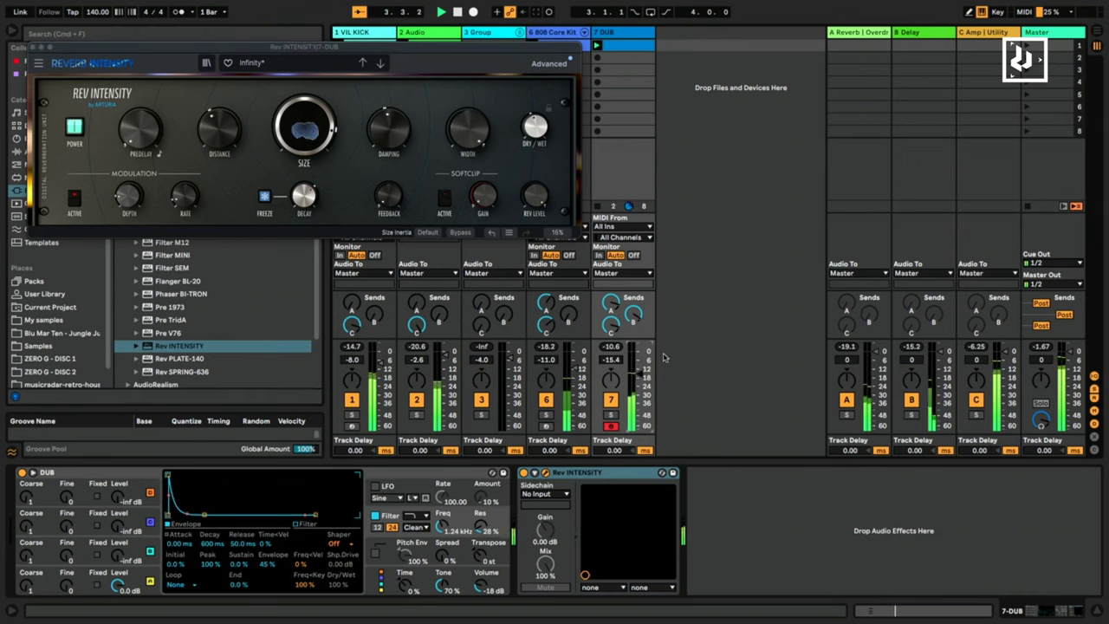
Set the 2 Audio track volume to -0.6 dB and close the Rev INTENSITY window.
left_click_drag(449, 358, 449, 354)
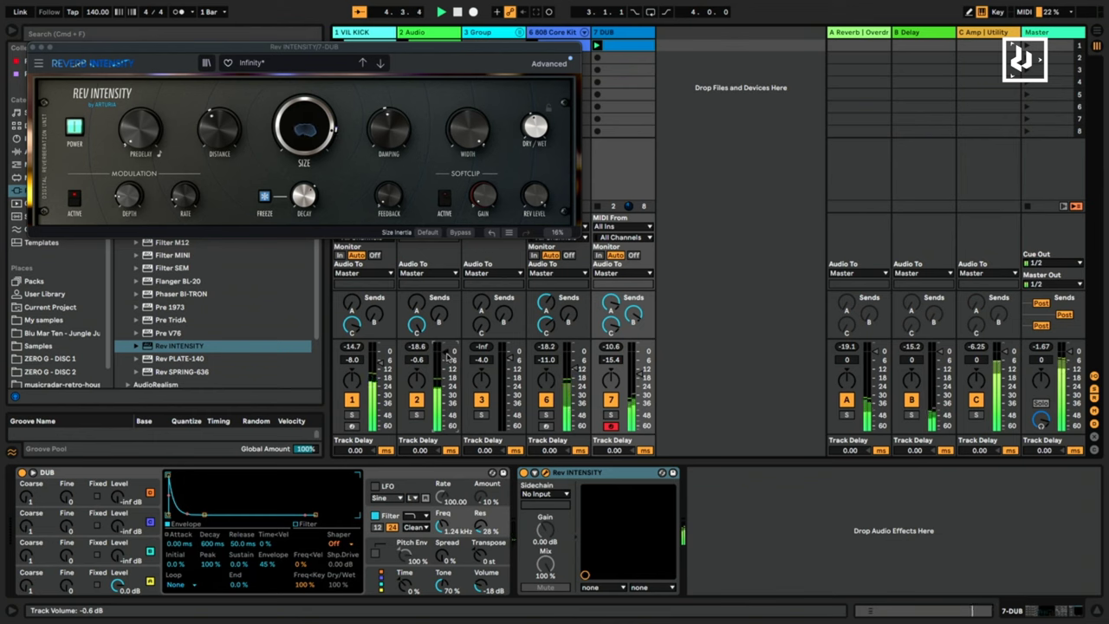
left_click(76, 52)
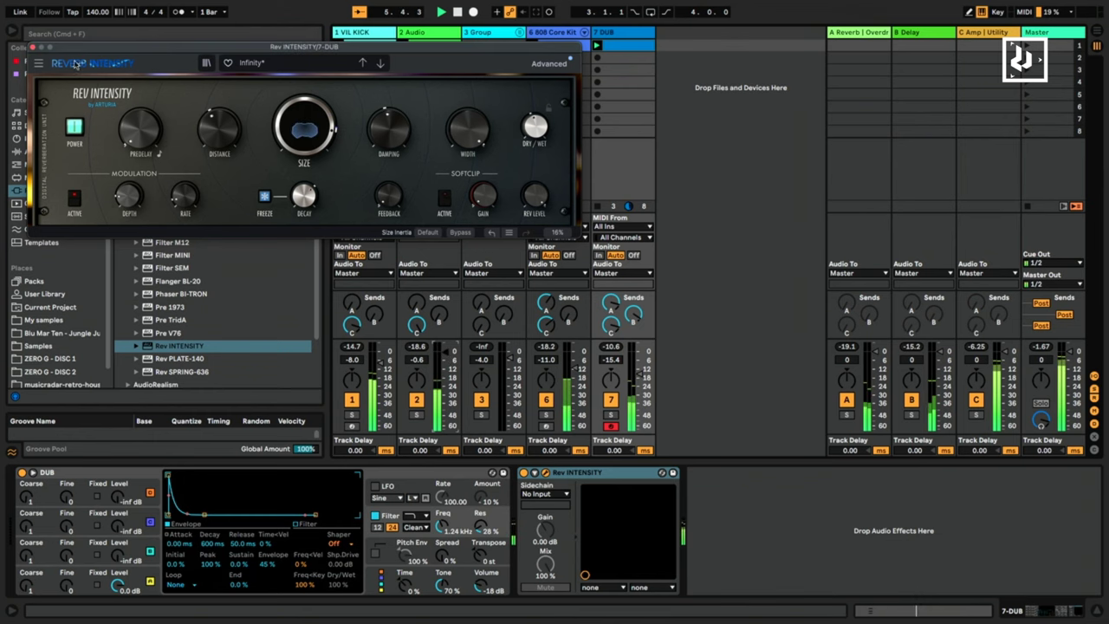
left_click(30, 48)
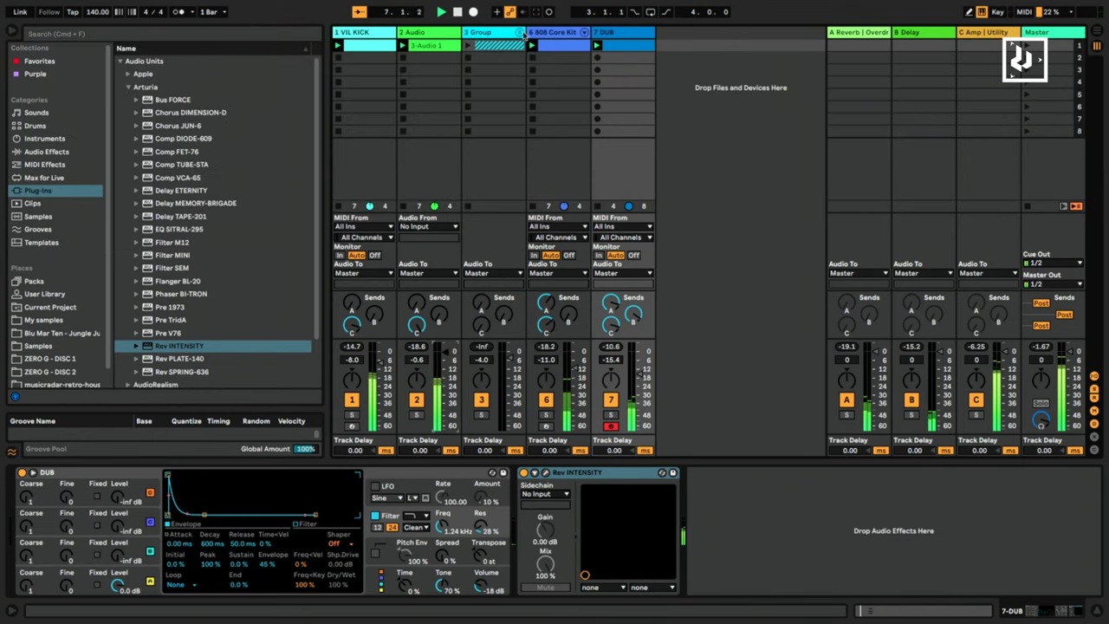
Launch the first clips of 3 Group and set the DUB track volume to -13.4 dB.
left_click(467, 46)
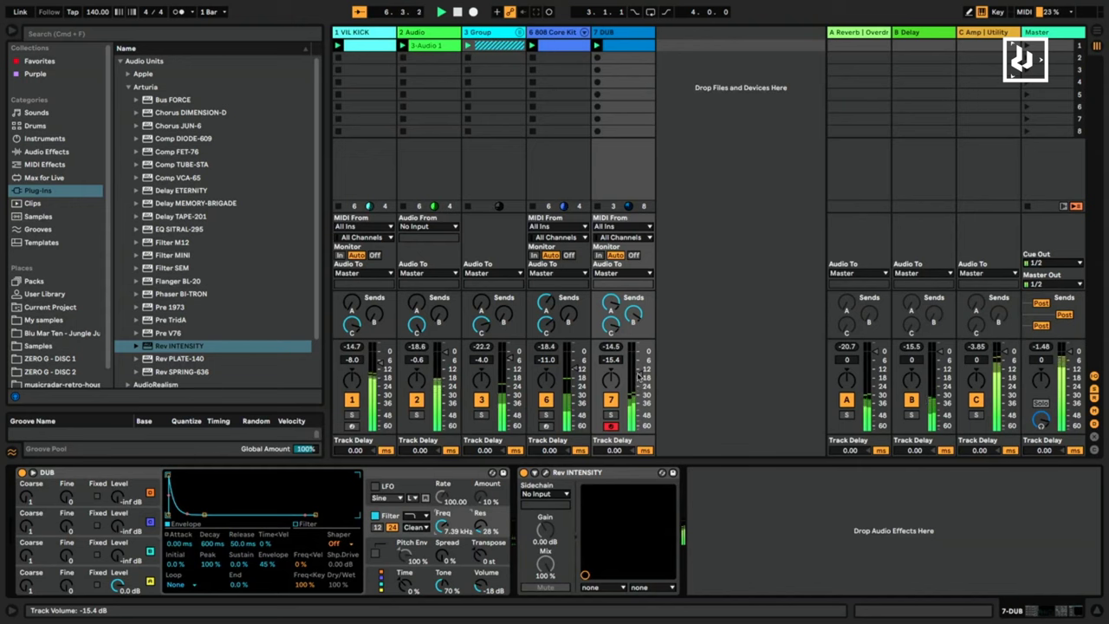
left_click_drag(638, 375, 641, 370)
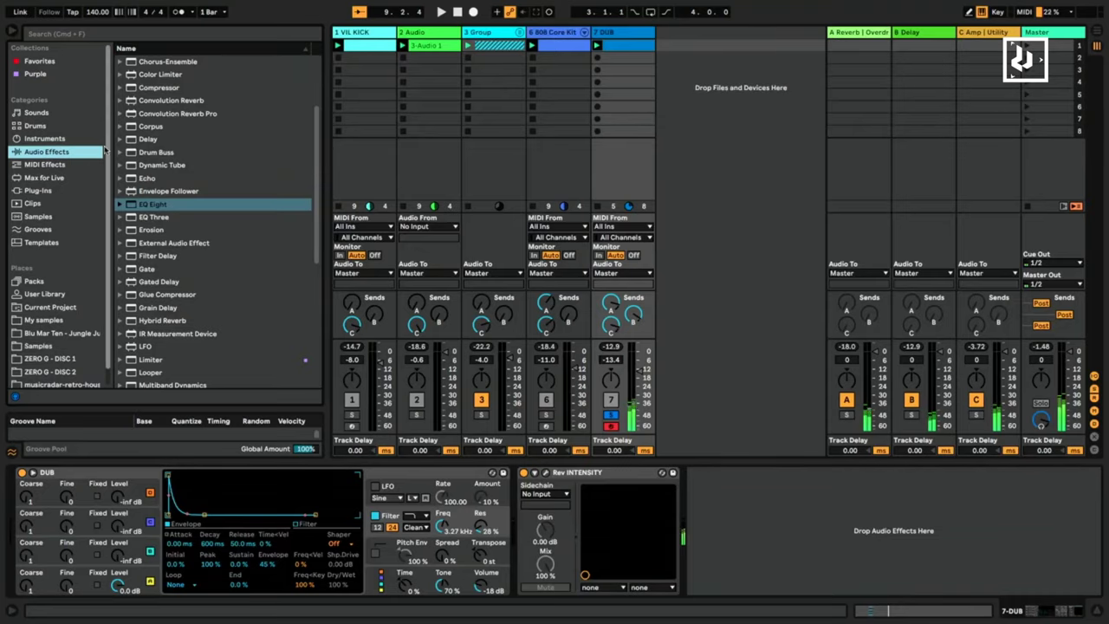
Insert an LFO on the DUB track, map it to the Operator's filter frequency, and set its rate to 0.77 Hz during playback.
scroll(178, 333, "up", 1)
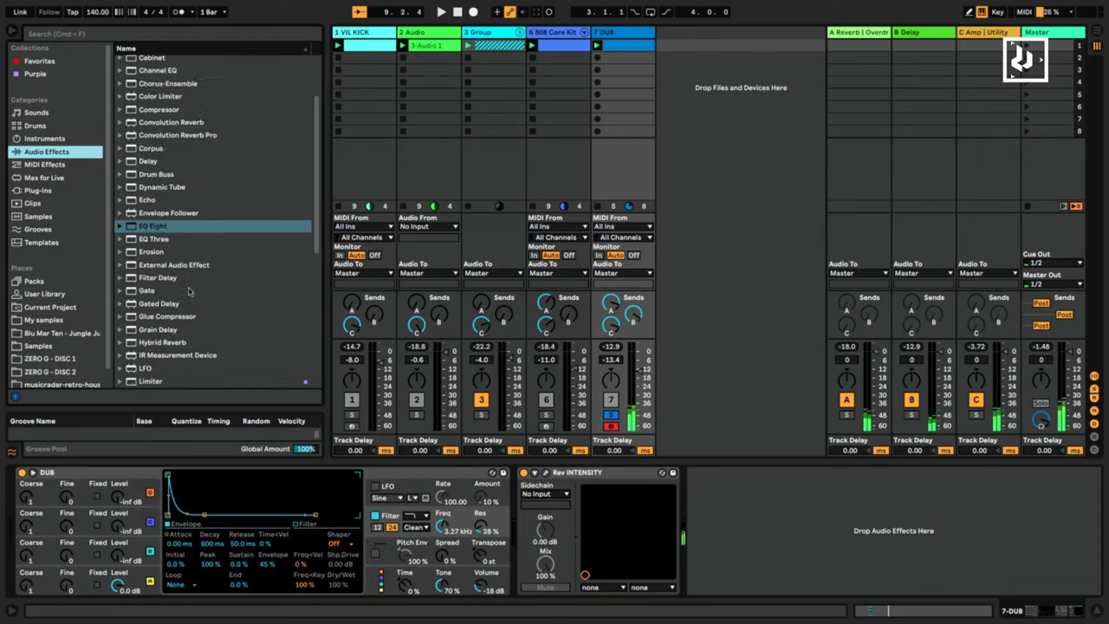
double_click(154, 369)
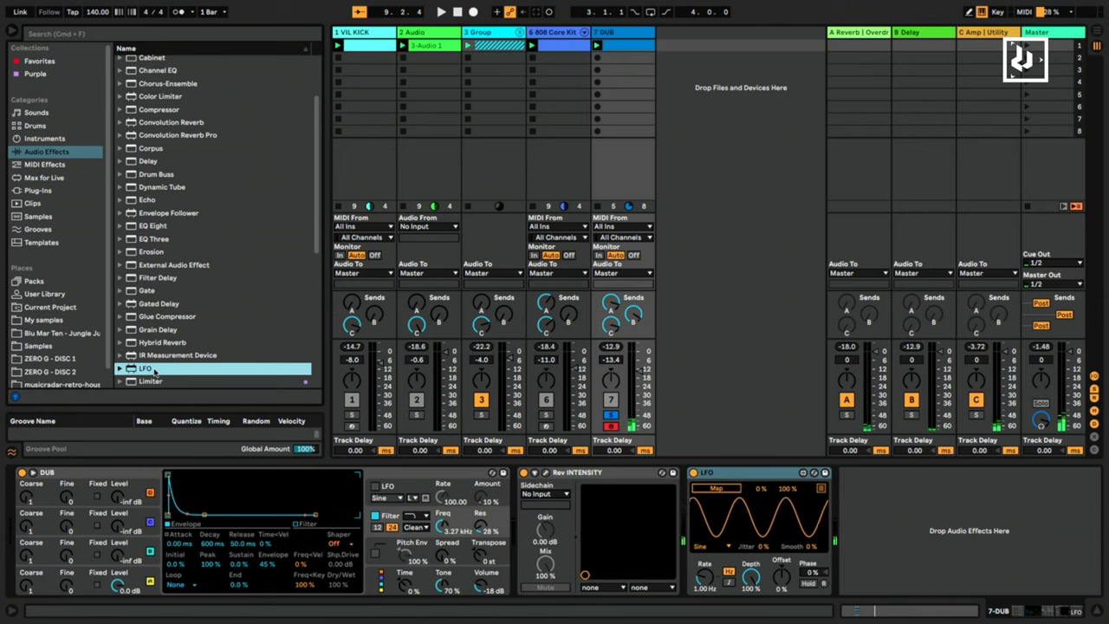
left_click(737, 492)
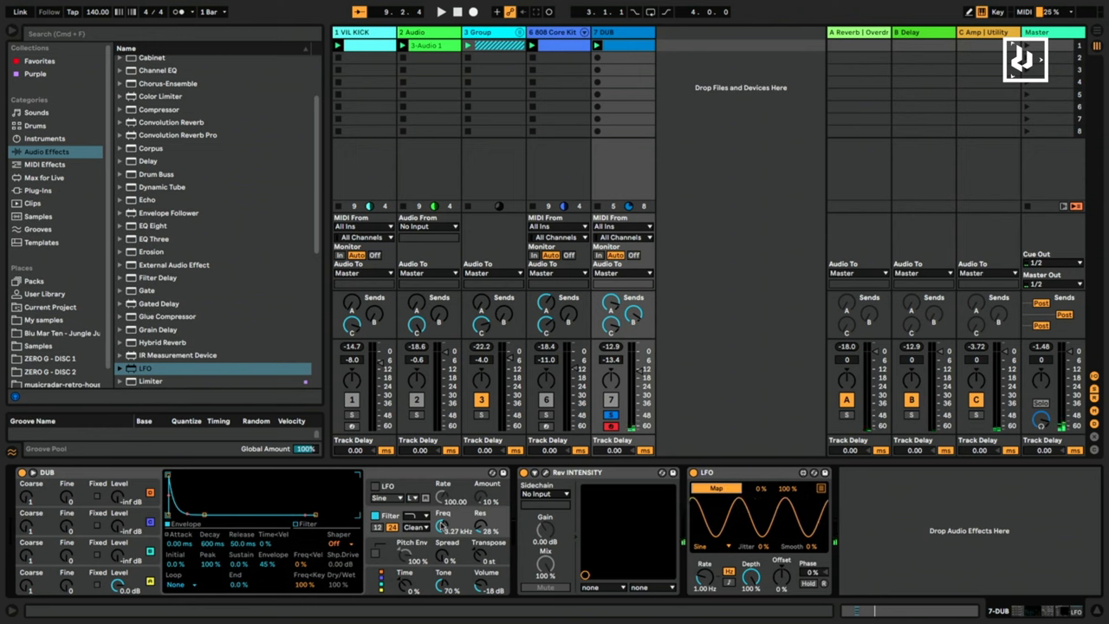
key("space")
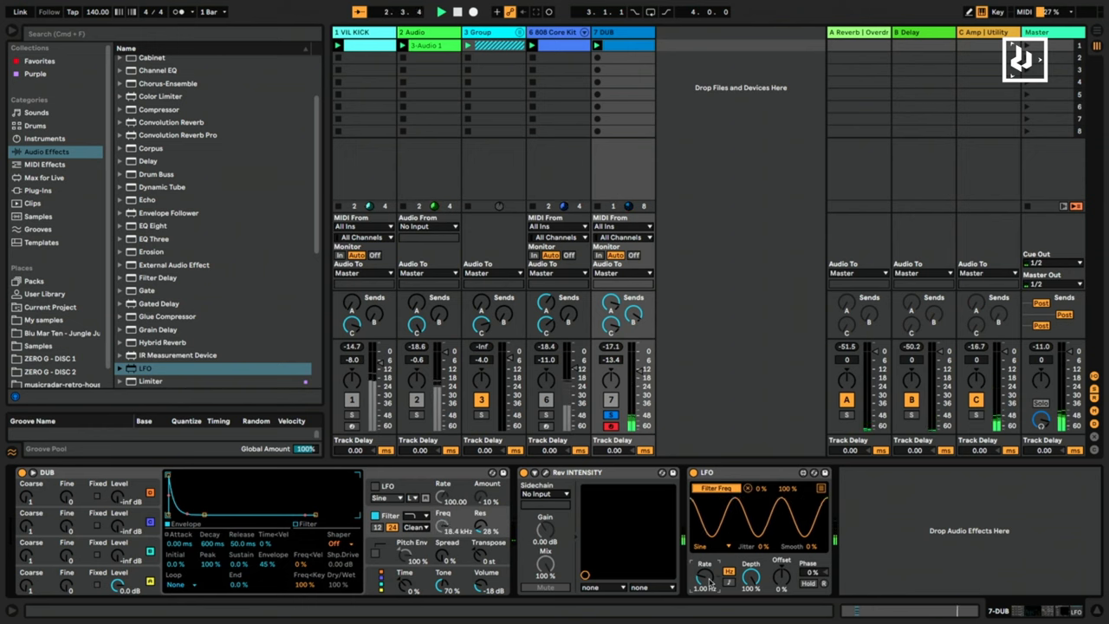
left_click_drag(707, 575, 708, 582)
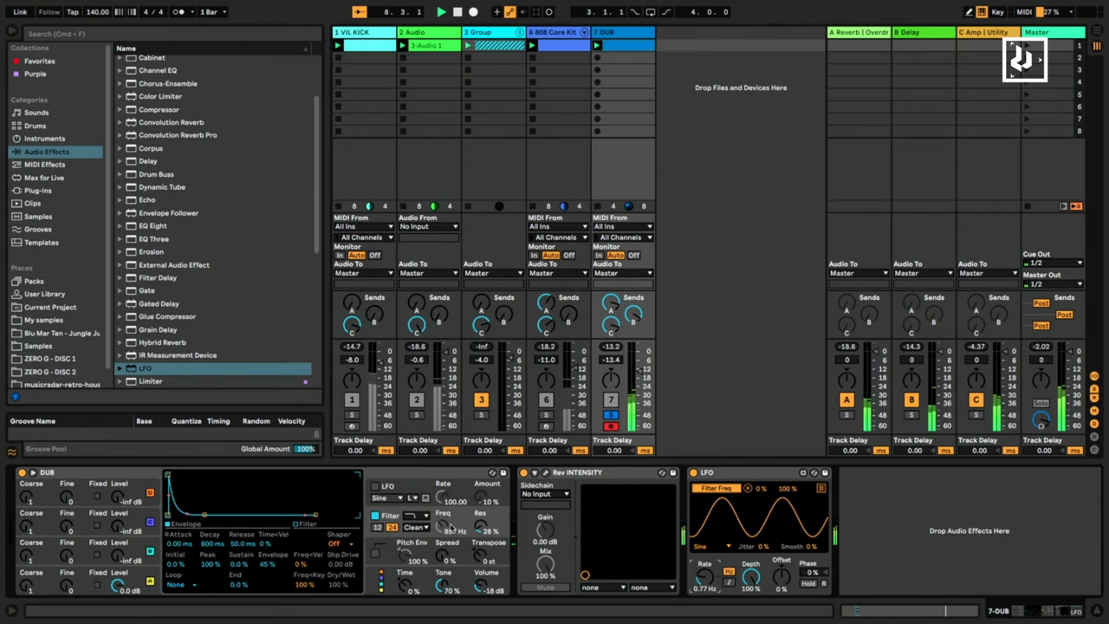
key("space")
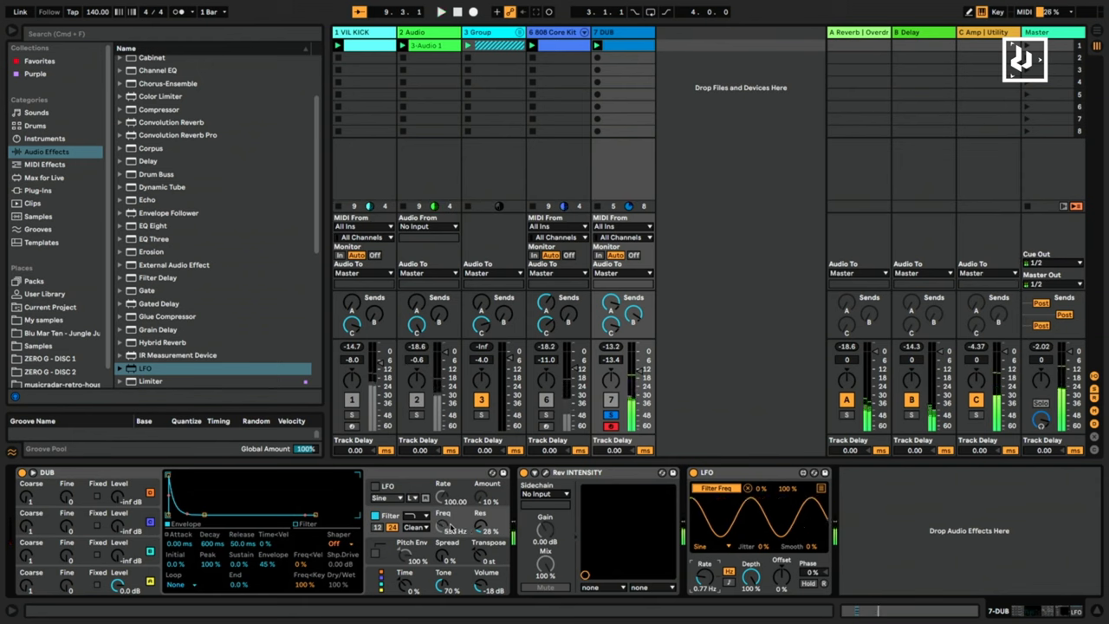
Limit the LFO's filter frequency mapping to a range of 40% to 70% and start playback.
left_click(819, 489)
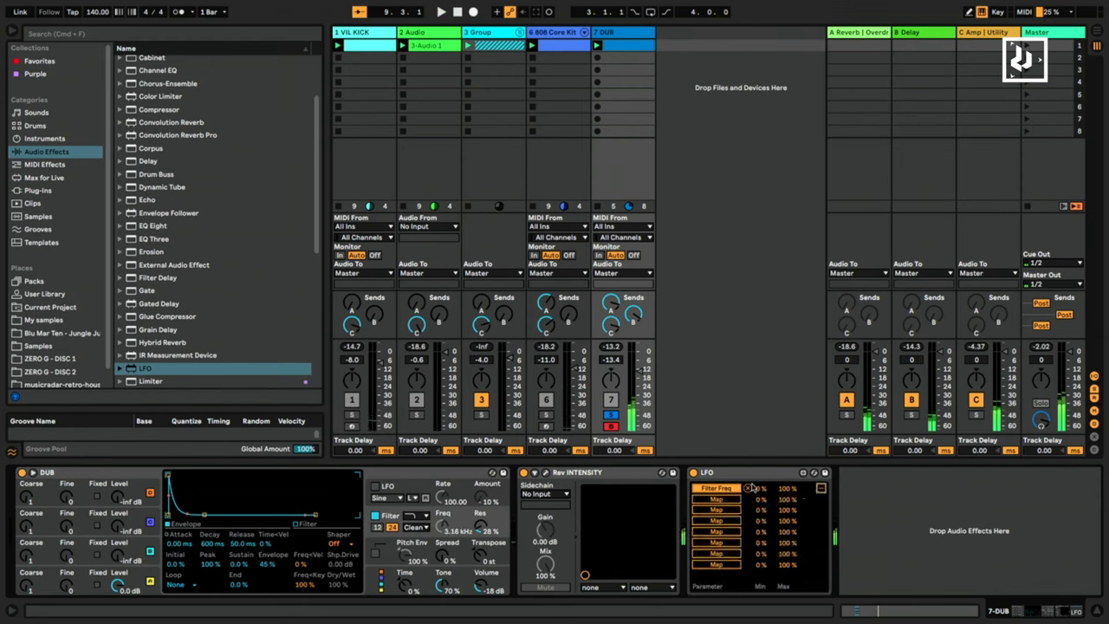
left_click(820, 488)
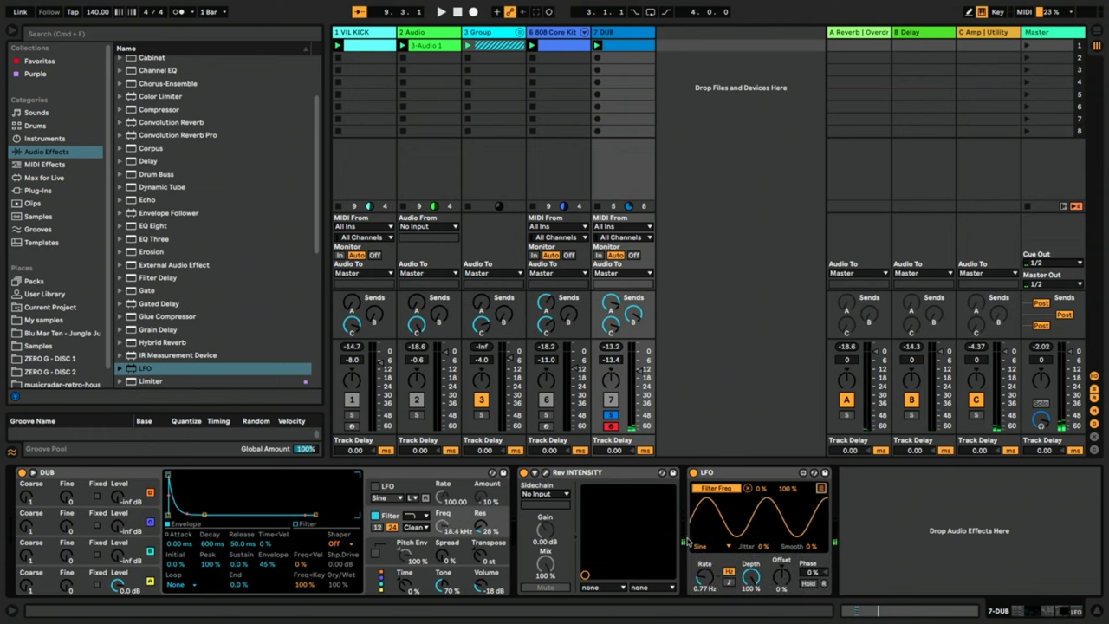
key("space")
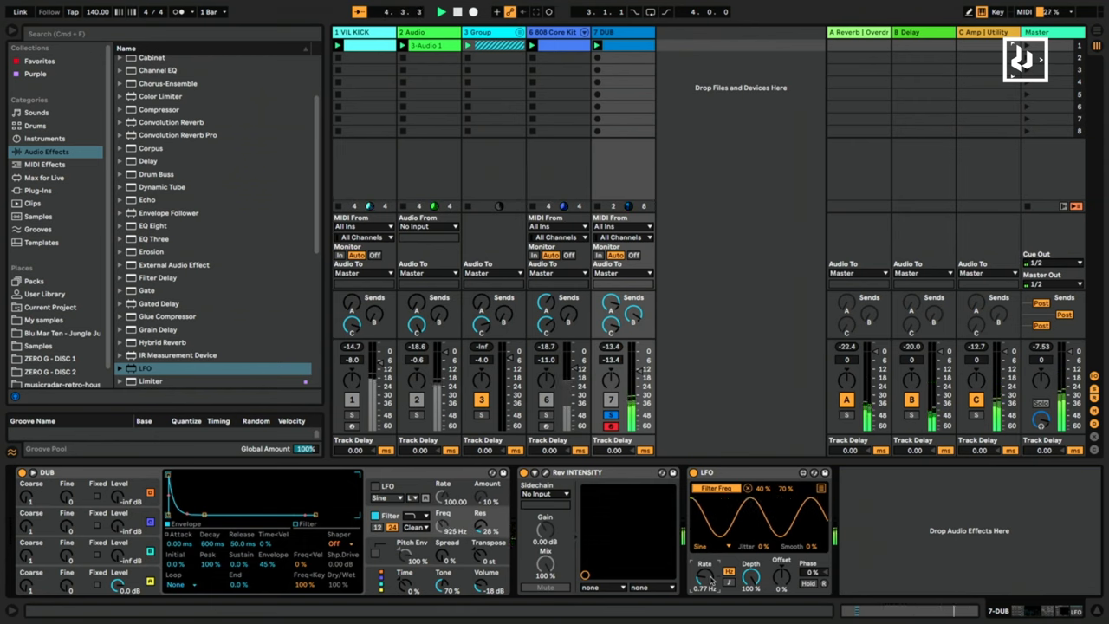
Set the LFO rate to 0.70 Hz and its mapping maximum to 80%, then set DUB to -11.4 dB and unsolo it.
left_click_drag(710, 580, 710, 584)
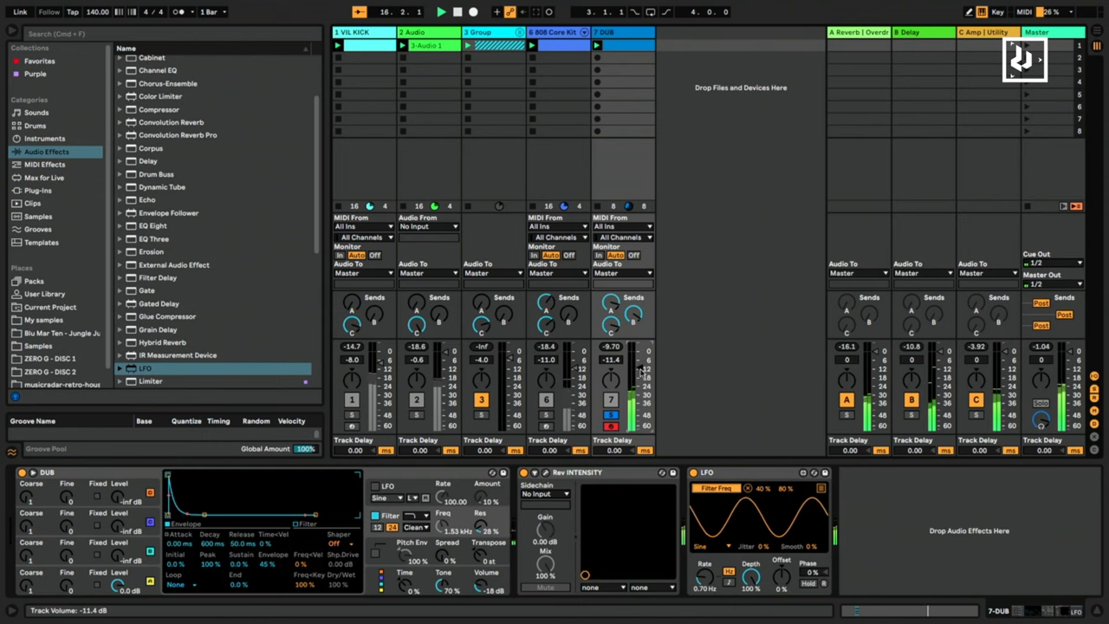
left_click(611, 414)
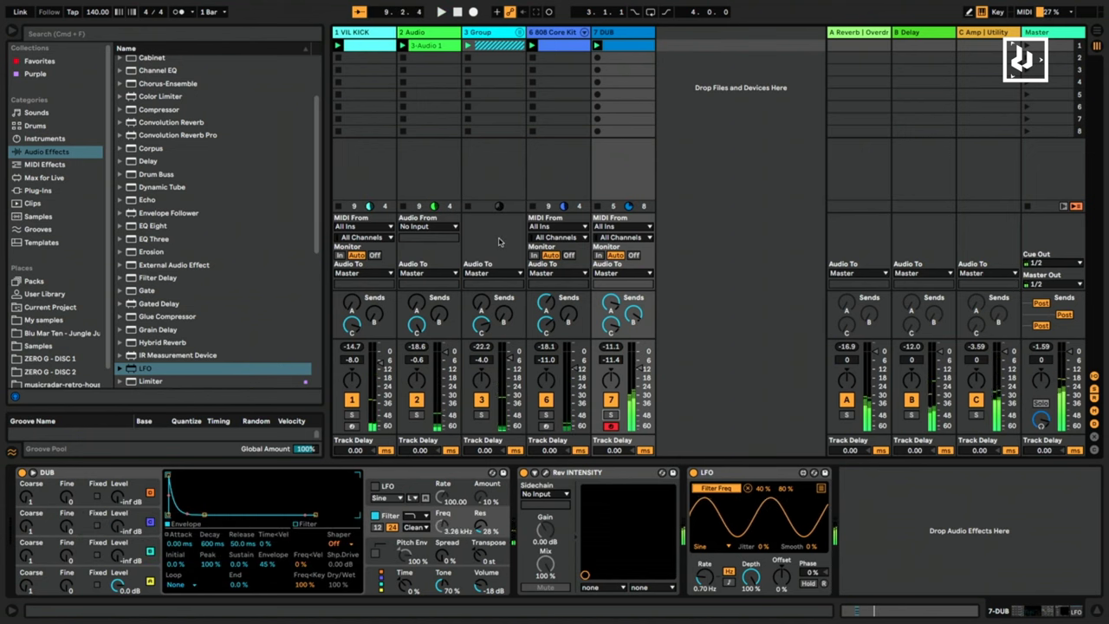
Duplicate the DUB track together with its clip and devices.
left_click(640, 43)
left_click(641, 35)
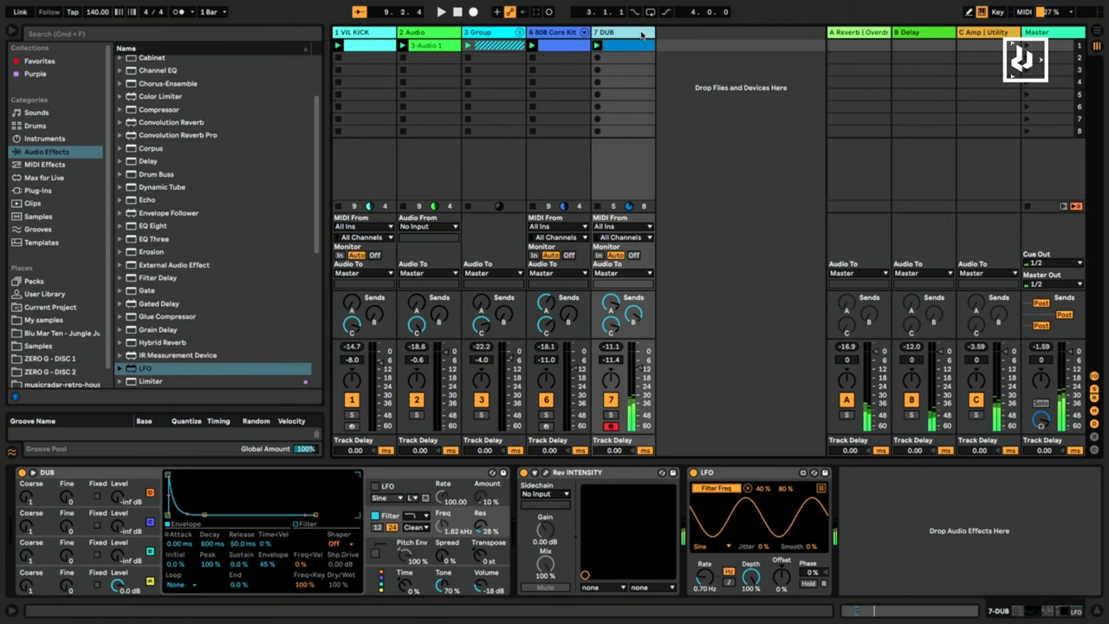
key("ctrl+d")
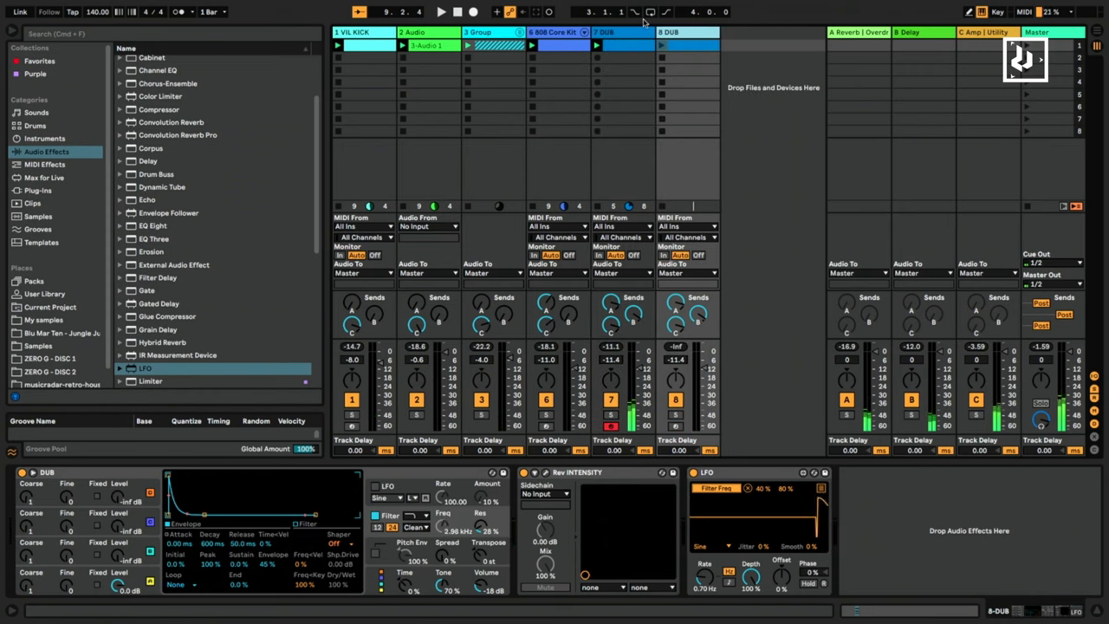
Move the start of the duplicated DUB clip to 2.1.1 and return to the track's devices.
double_click(696, 41)
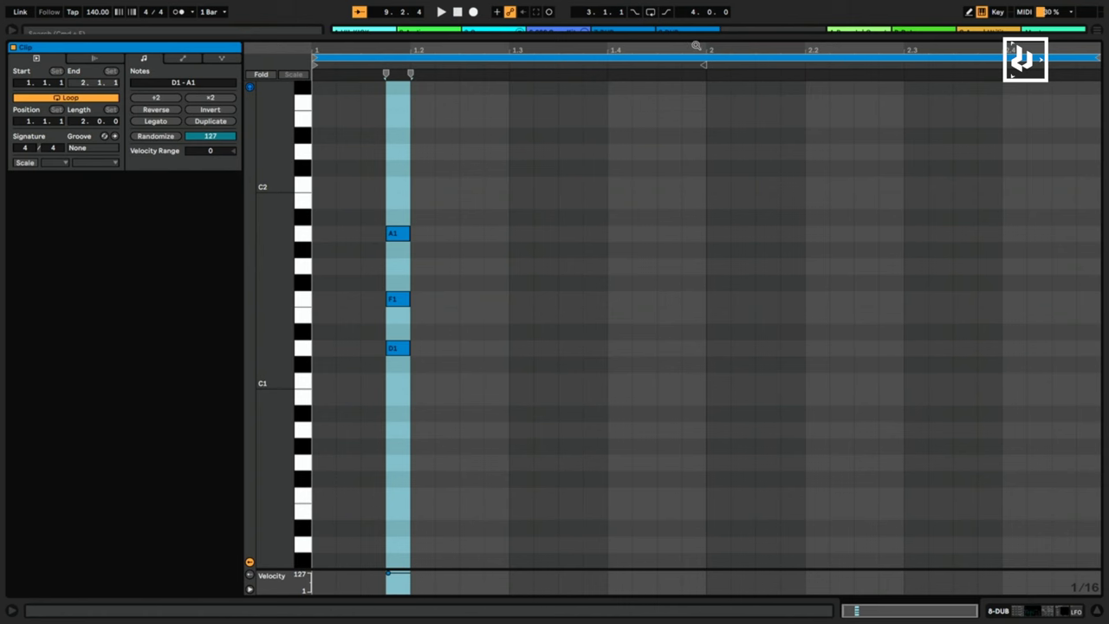
left_click_drag(317, 66, 702, 88)
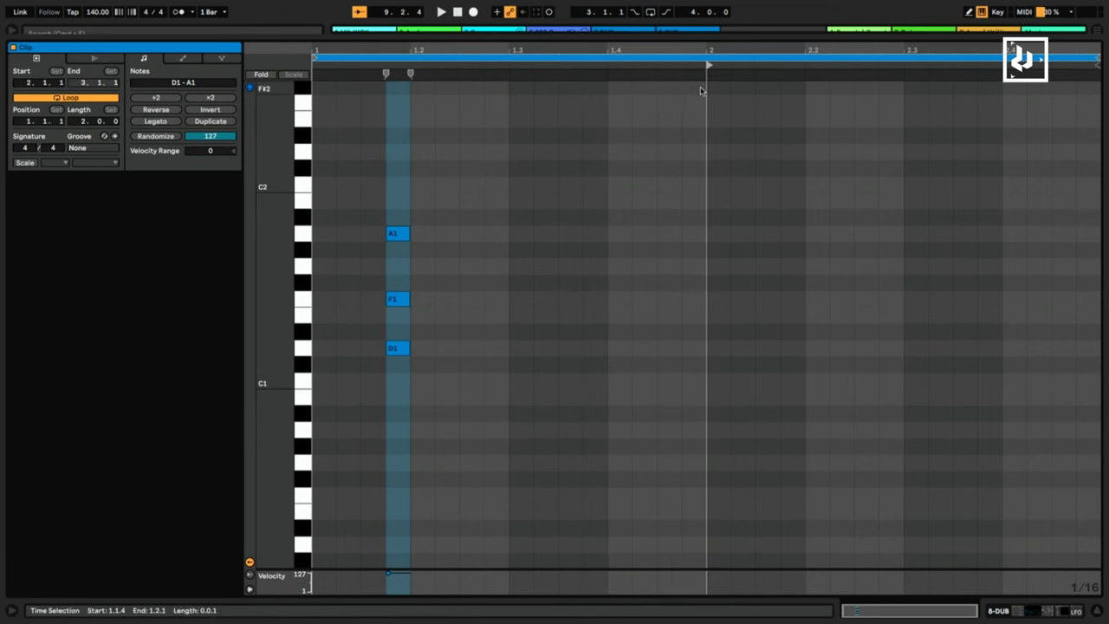
left_click(1052, 614)
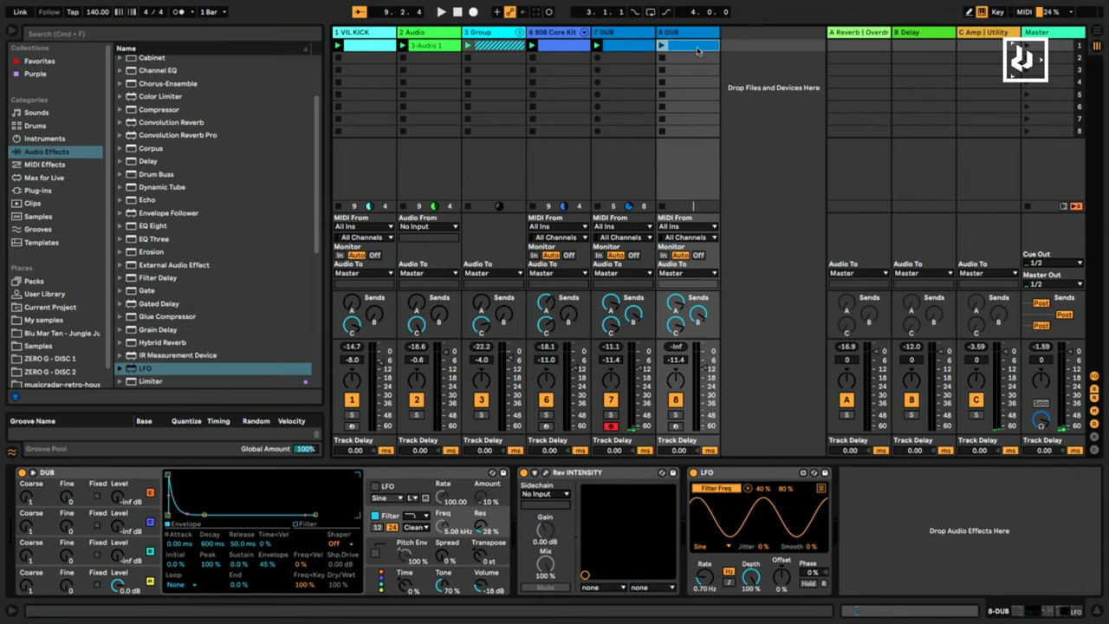
Transpose the whole chord in the duplicated DUB clip up one octave to D2, F2 and A2.
key("Tab")
left_click_drag(424, 417, 390, 154)
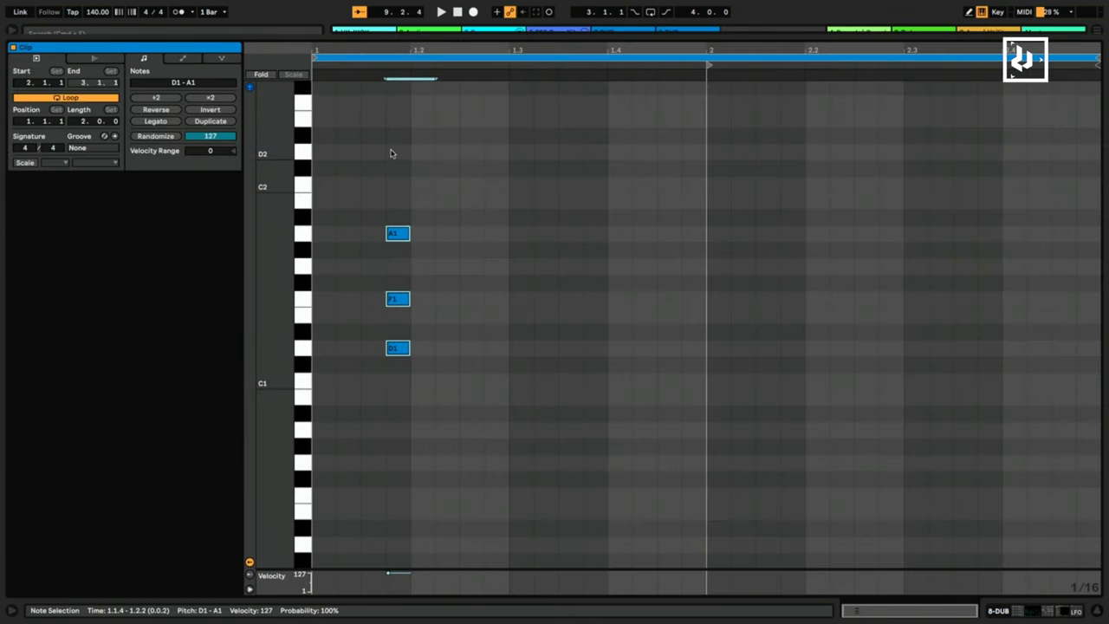
key("shift+Up")
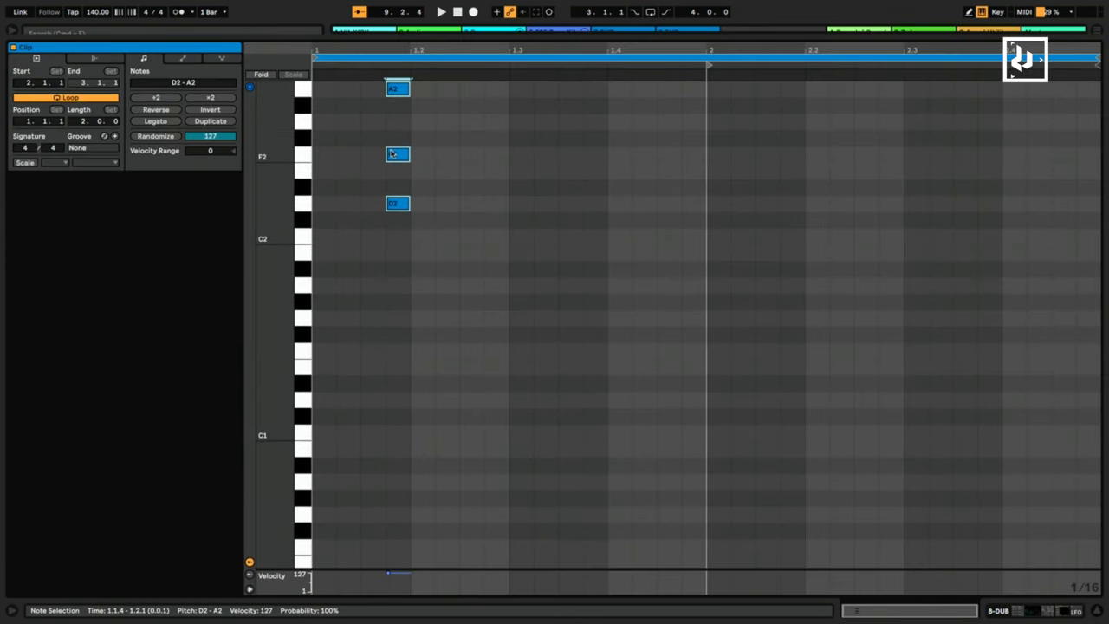
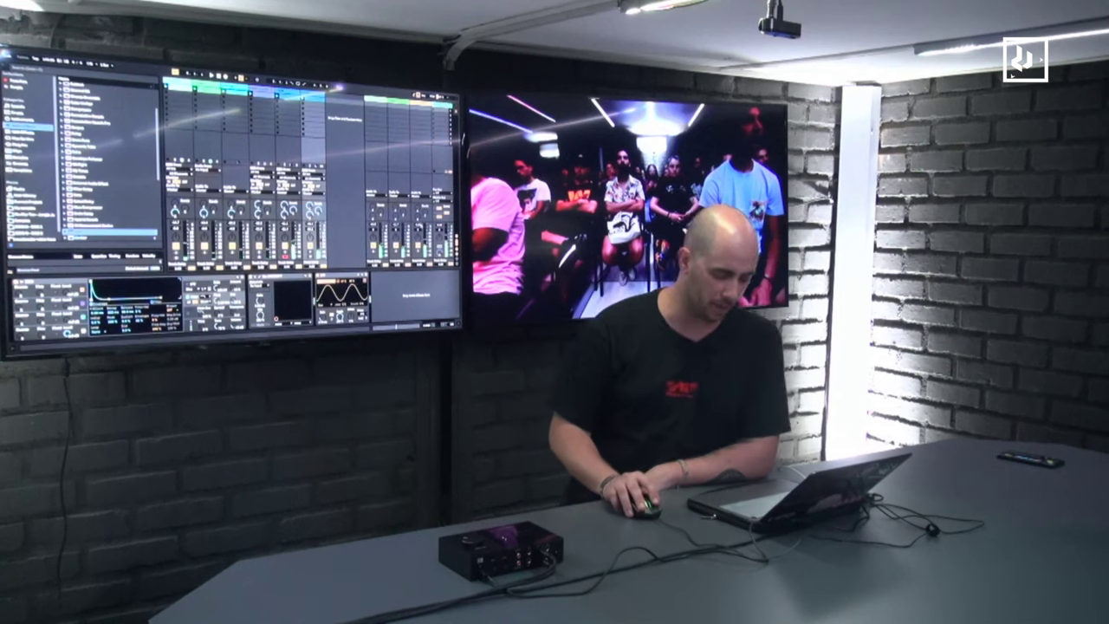
Move the start marker of the octave-up DUB clip from bar 3 back to about 2.4, and stop playback.
key("shift+Tab")
left_click_drag(197, 210, 161, 95)
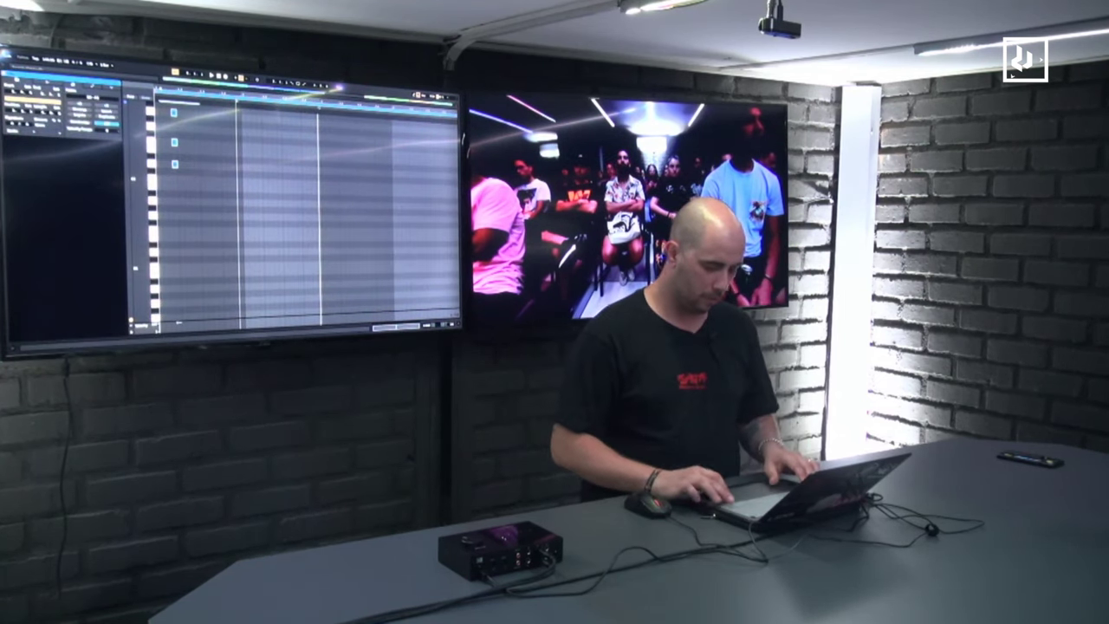
scroll(307, 212, "down", 1)
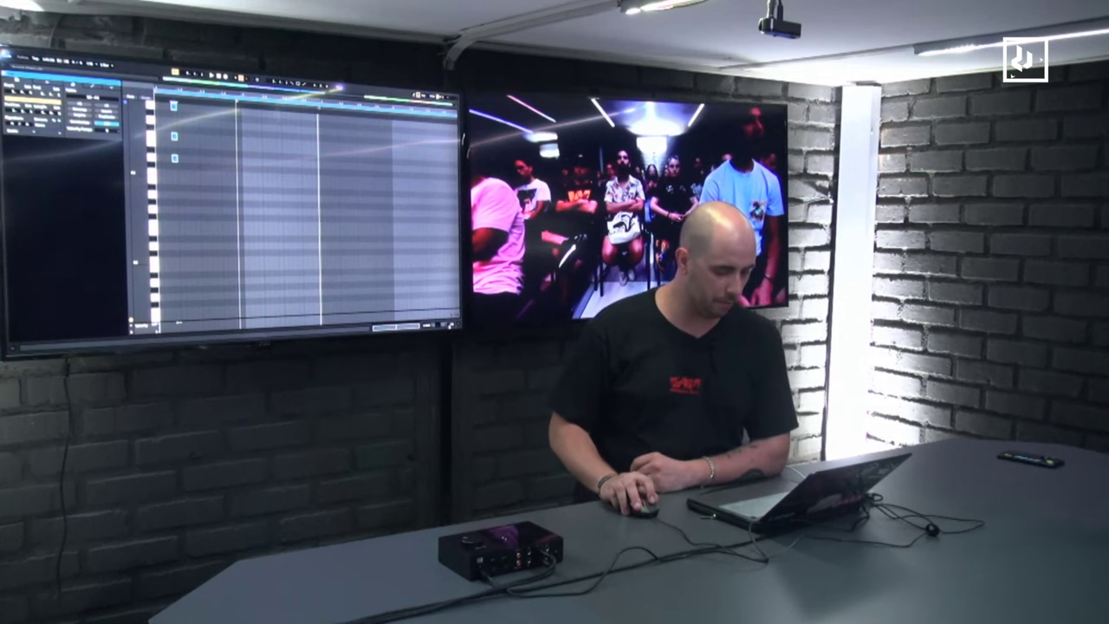
left_click(450, 325)
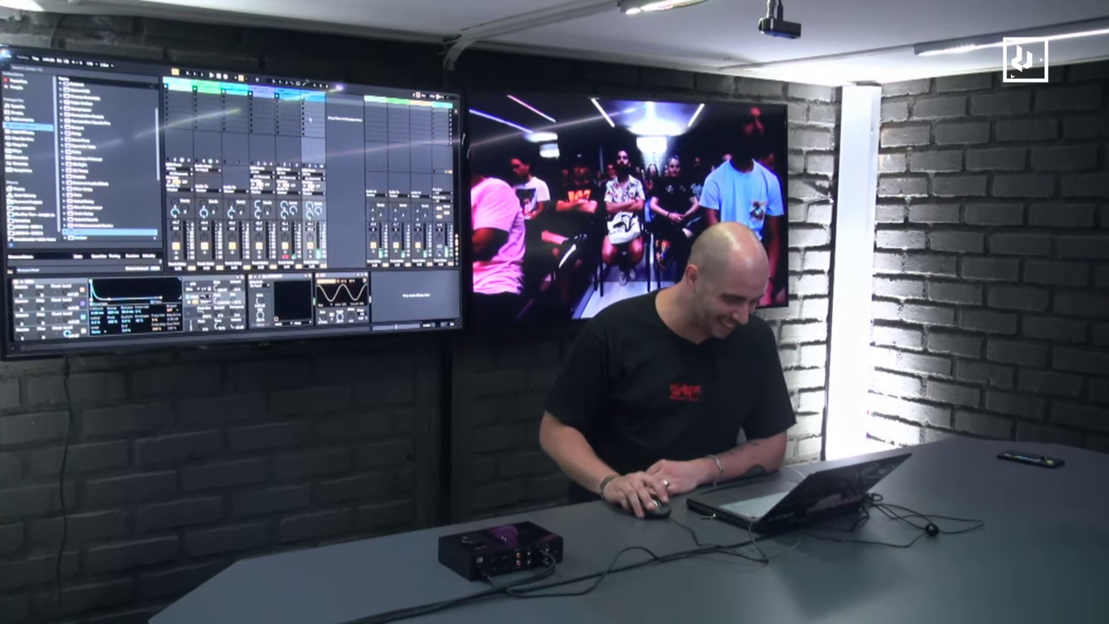
key("shift+Tab")
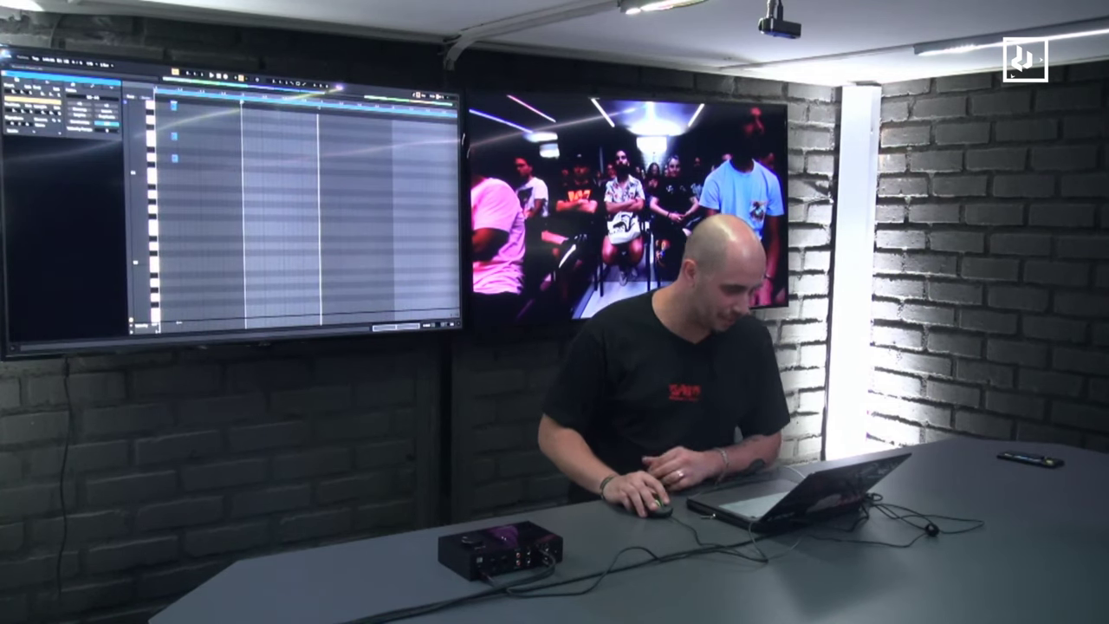
right_click(322, 112)
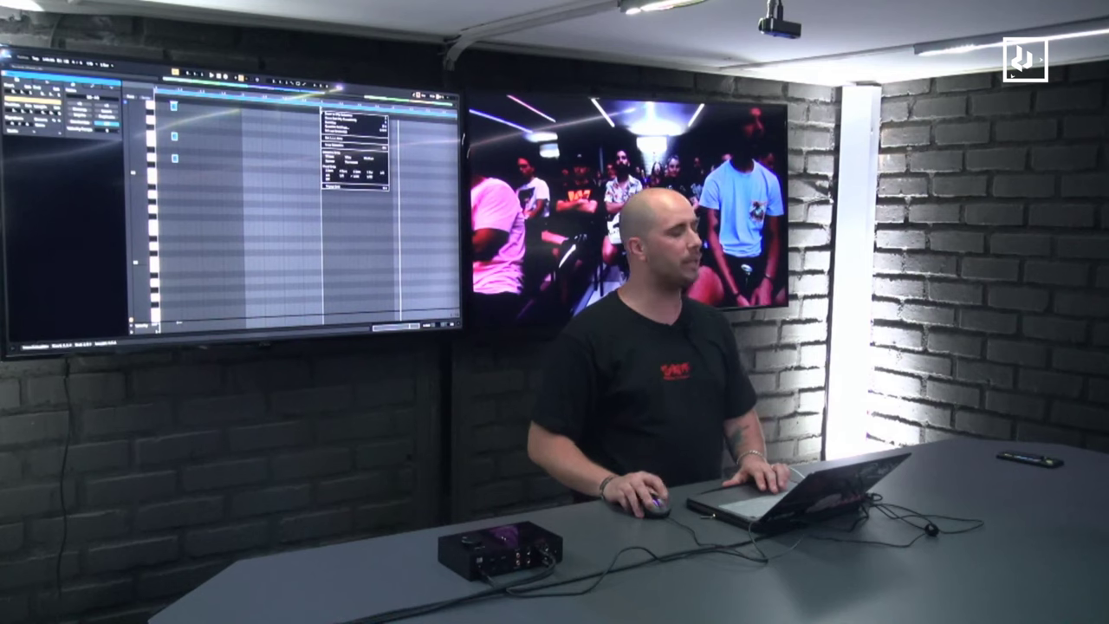
key("Escape")
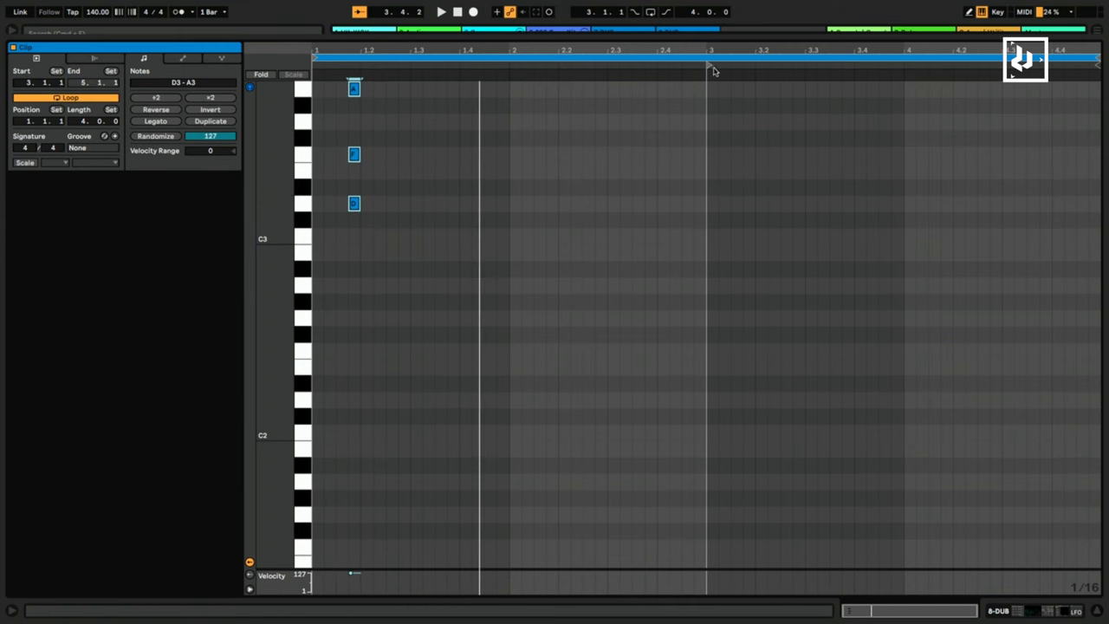
left_click_drag(702, 65, 655, 64)
left_click(652, 58)
key("space")
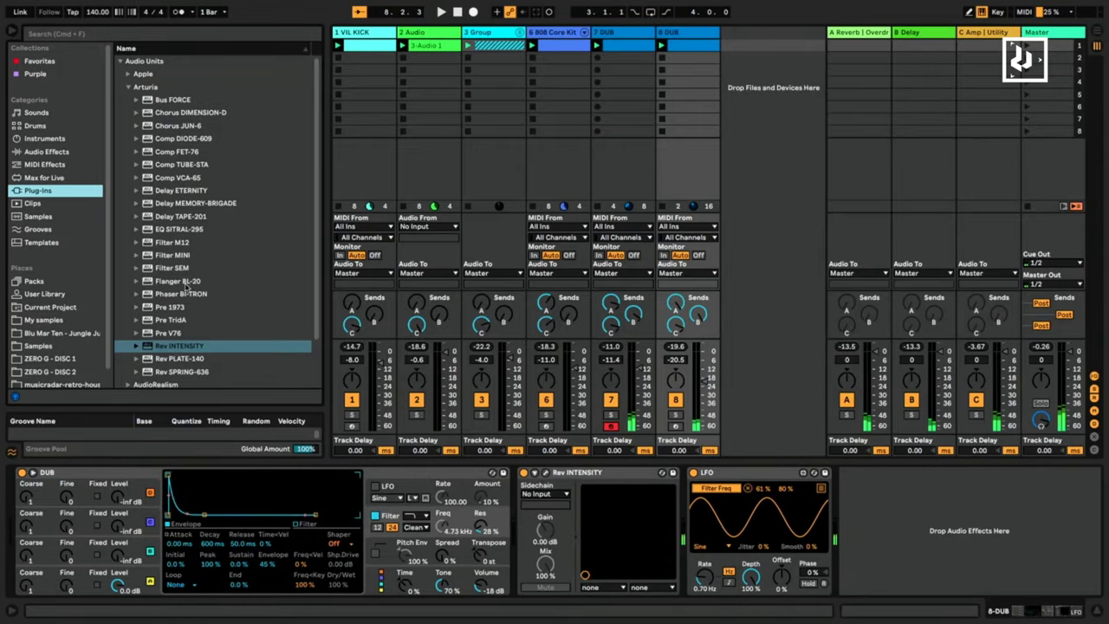
Load Arturia's Filter MINI onto the duplicated DUB track and select its preset Just a Step Sequencer.
left_click(177, 256)
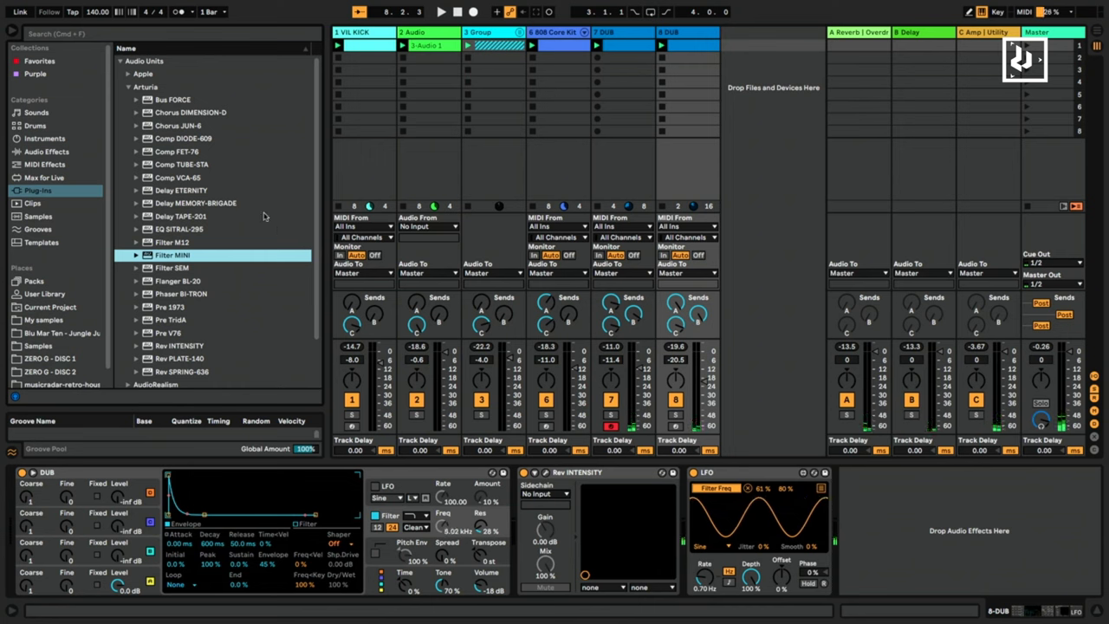
double_click(175, 256)
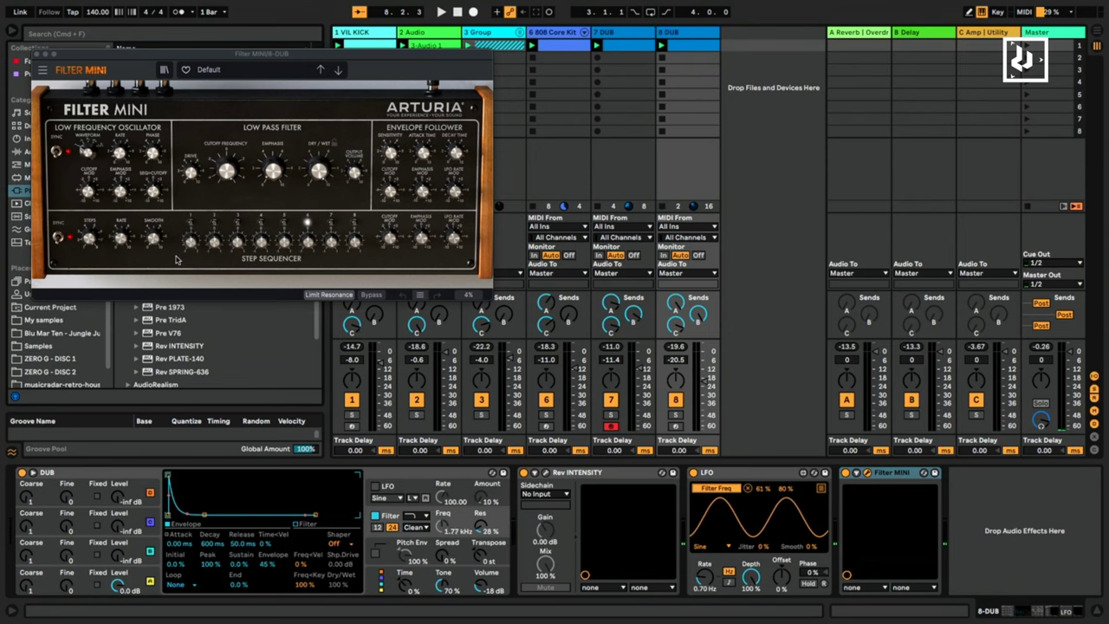
left_click_drag(238, 63, 497, 134)
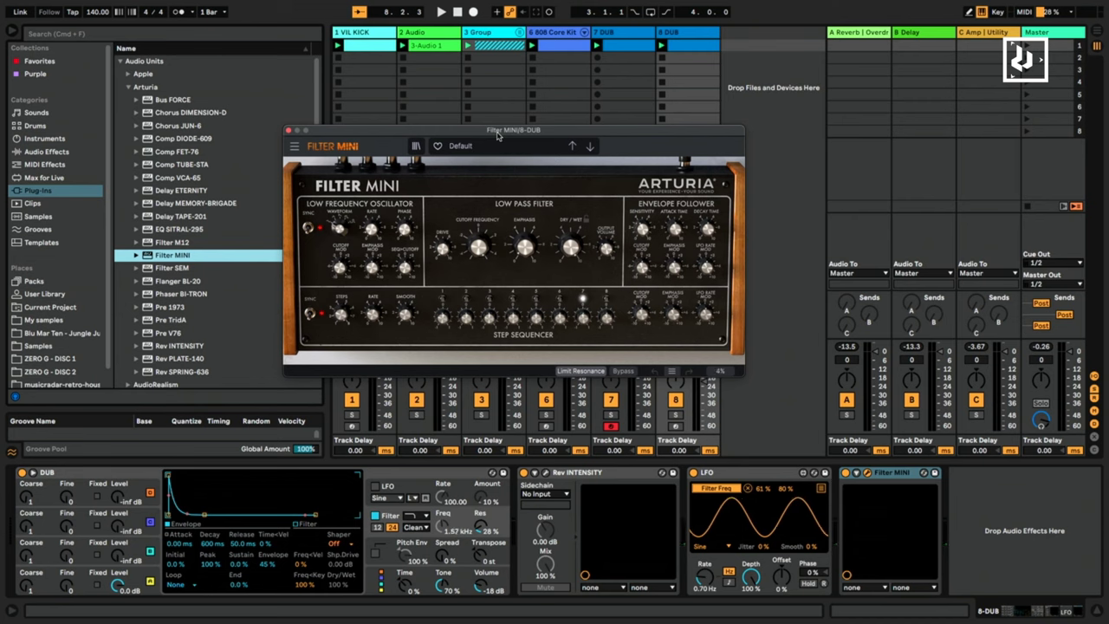
left_click(590, 147)
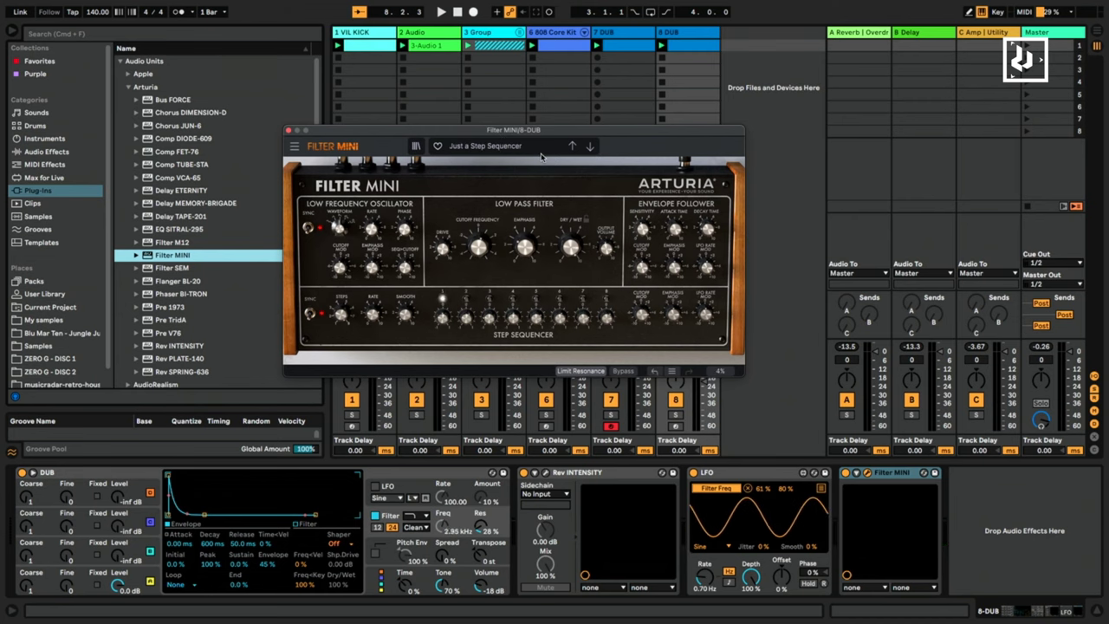
left_click_drag(629, 135, 537, 103)
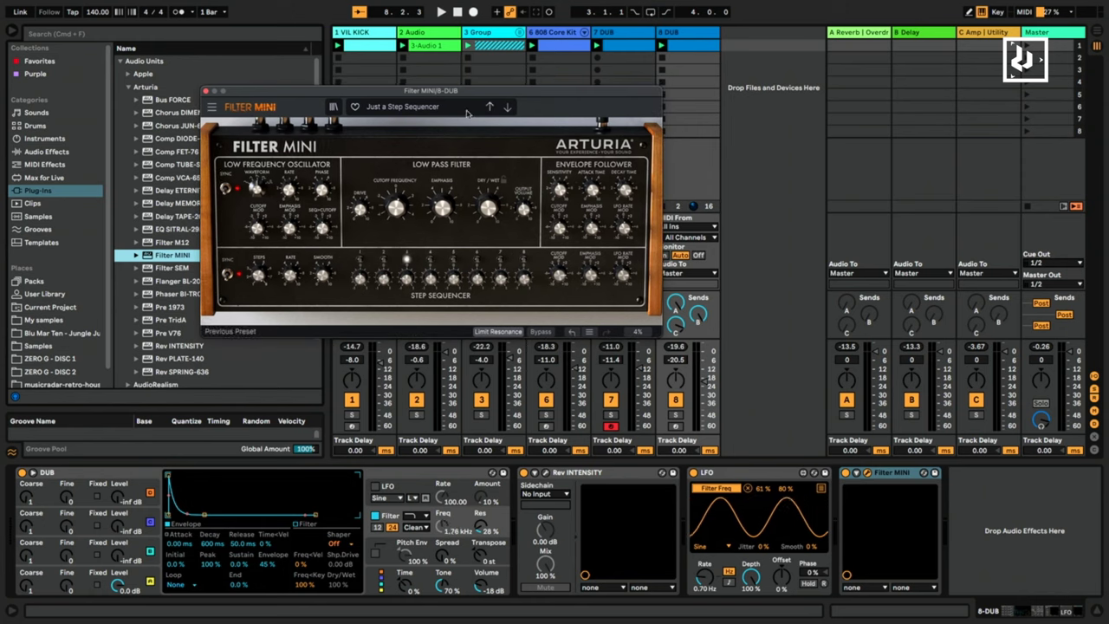
left_click_drag(429, 92, 388, 46)
Solo the duplicated DUB track, start playback and raise Filter MINI's emphasis to about 0.72.
left_click(676, 415)
key("space")
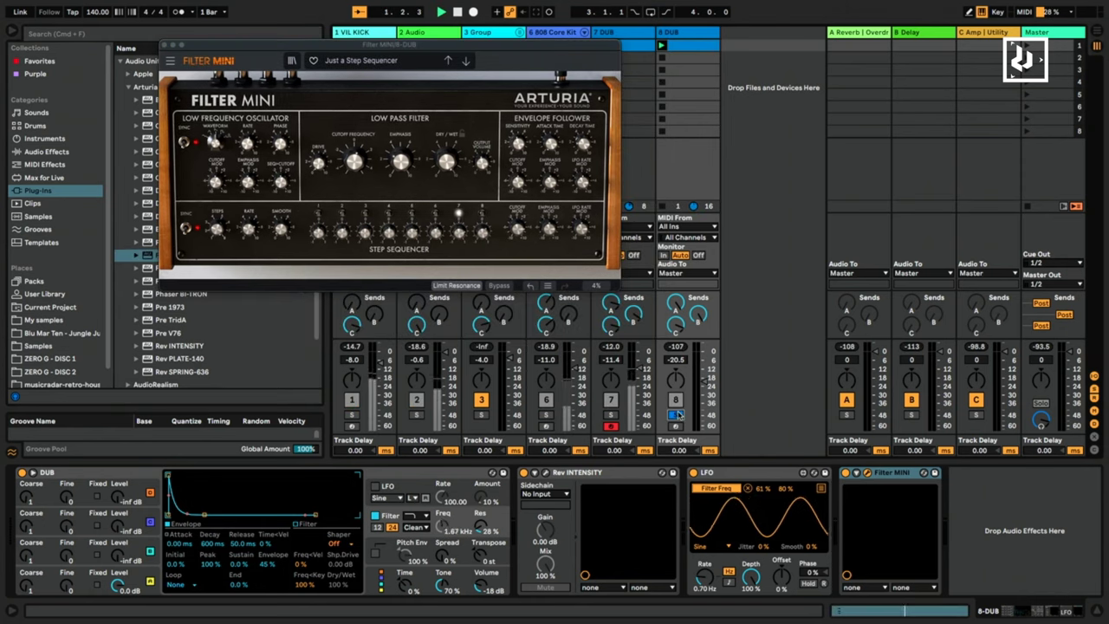
left_click(360, 173)
left_click_drag(401, 162, 401, 132)
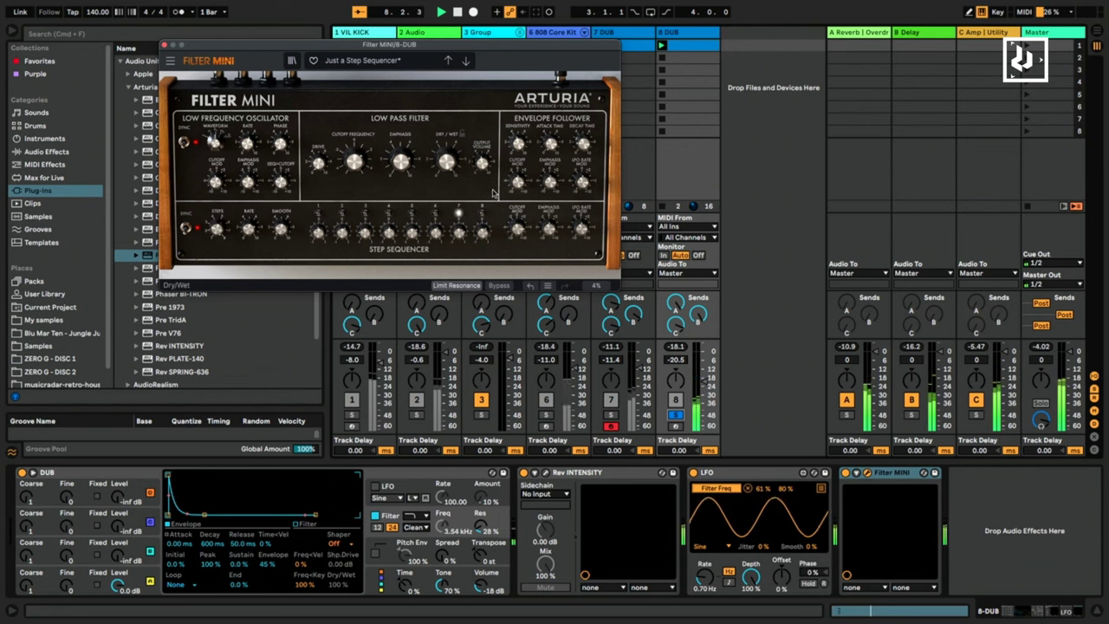
Assign Filter MINI's Cutoff to its horizontal XY axis and expand its parameter list, then stop playback and close the plug-in window.
left_click(866, 587)
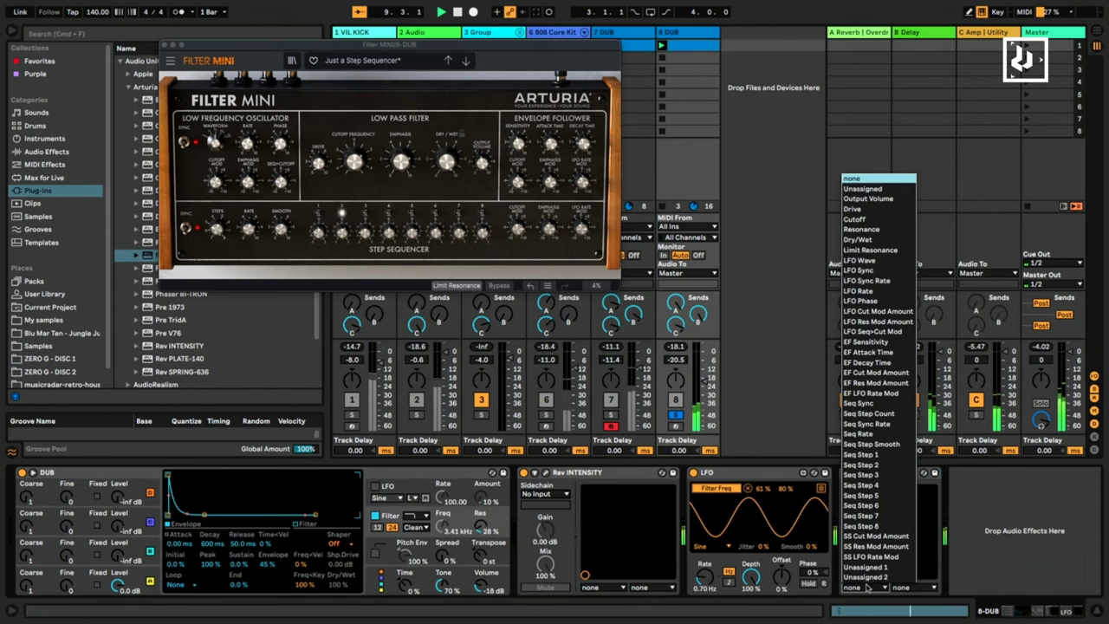
left_click(878, 220)
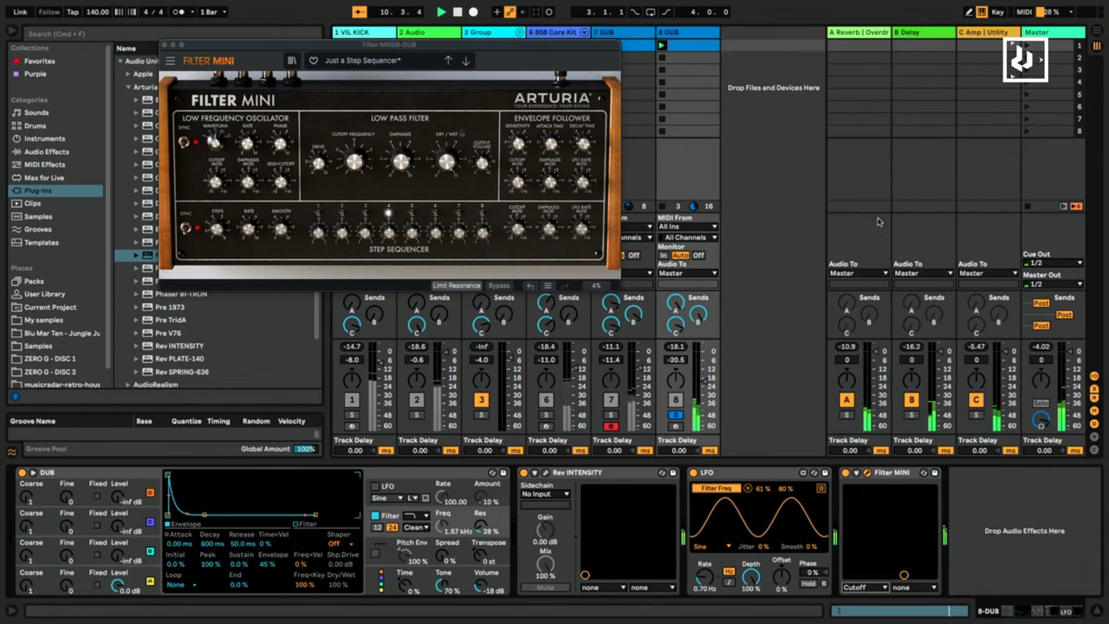
left_click(856, 472)
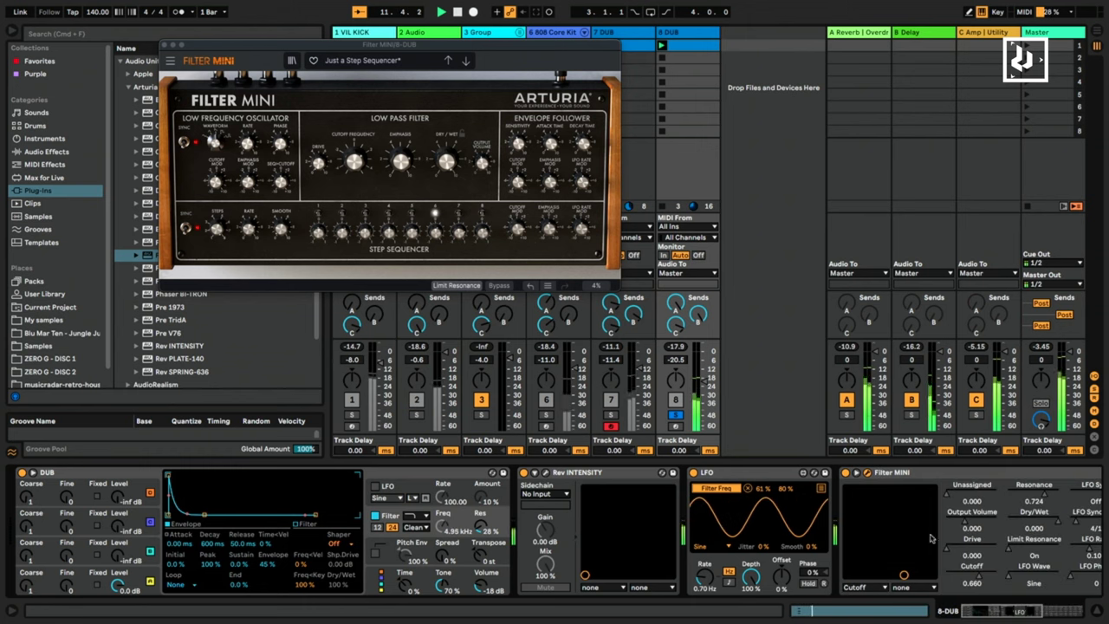
left_click_drag(1019, 610, 1061, 610)
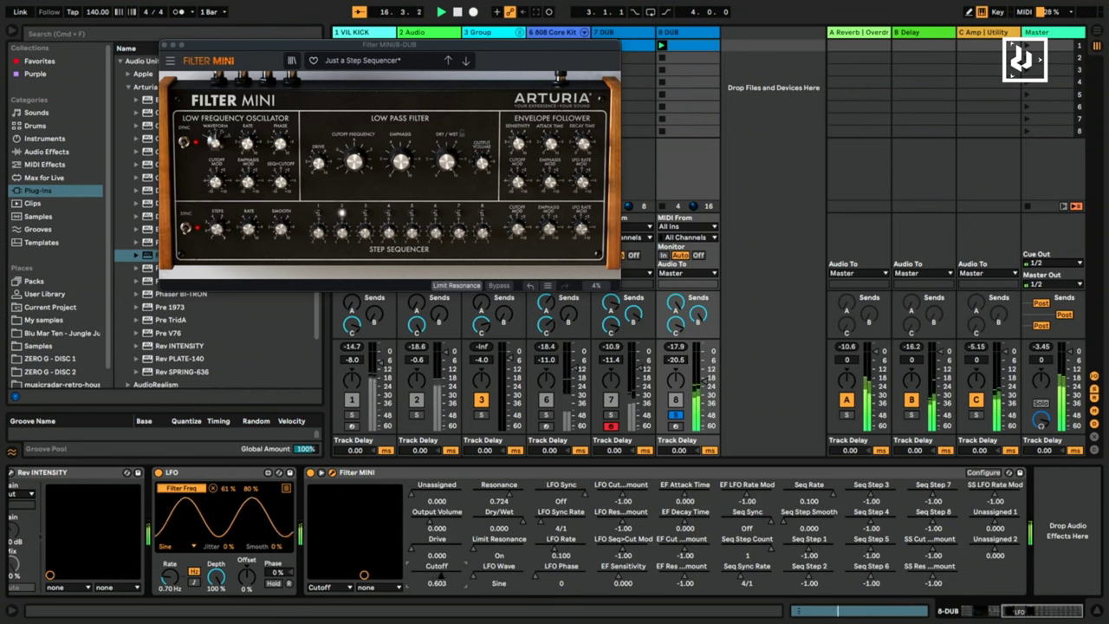
key("space")
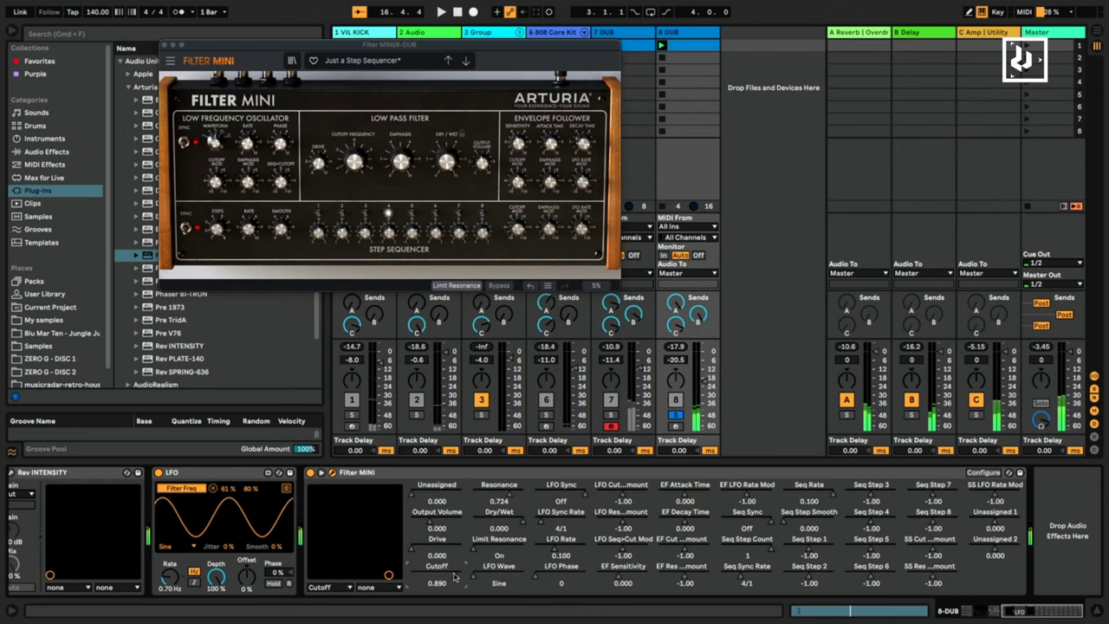
left_click(167, 45)
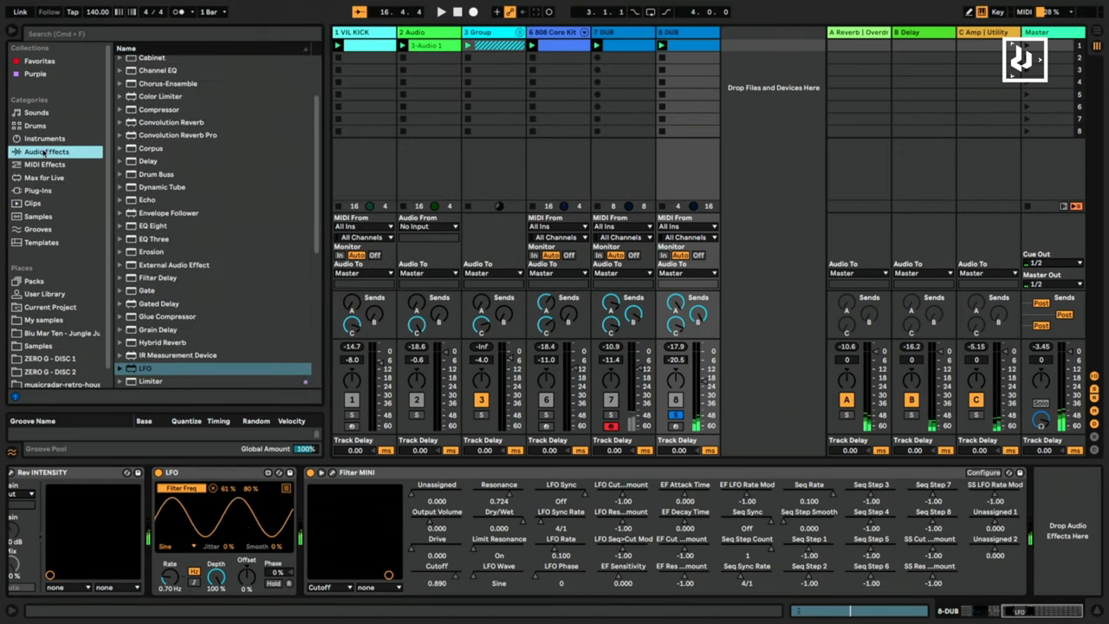
Add an LFO after Filter MINI, map it to Cutoff at 0.09 Hz with a 40–80% range, and solo the original DUB too.
double_click(145, 368)
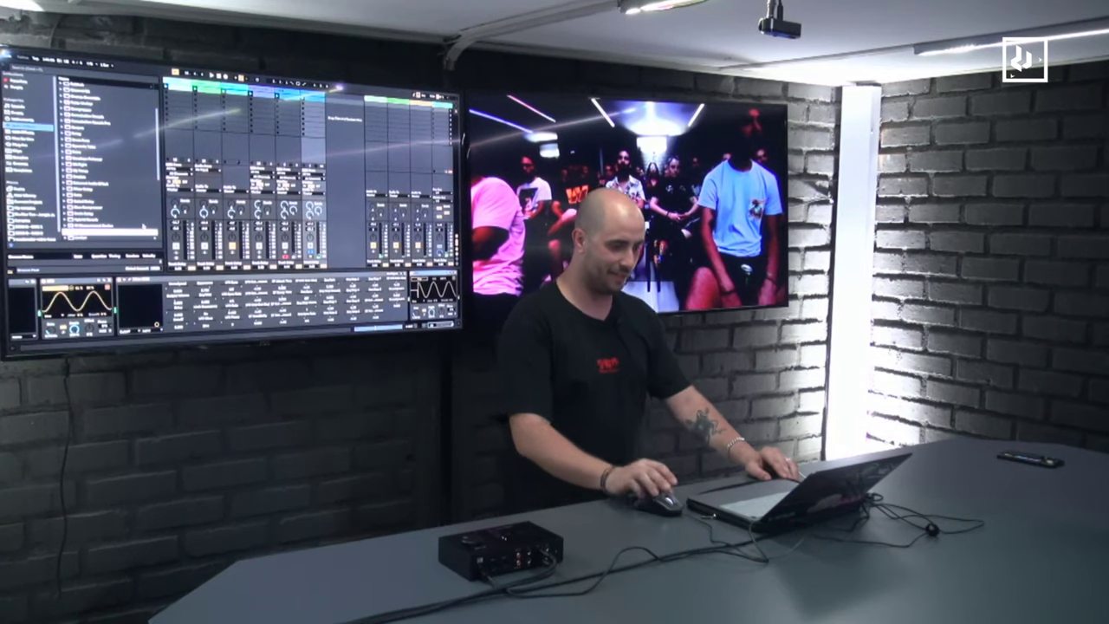
left_click(433, 277)
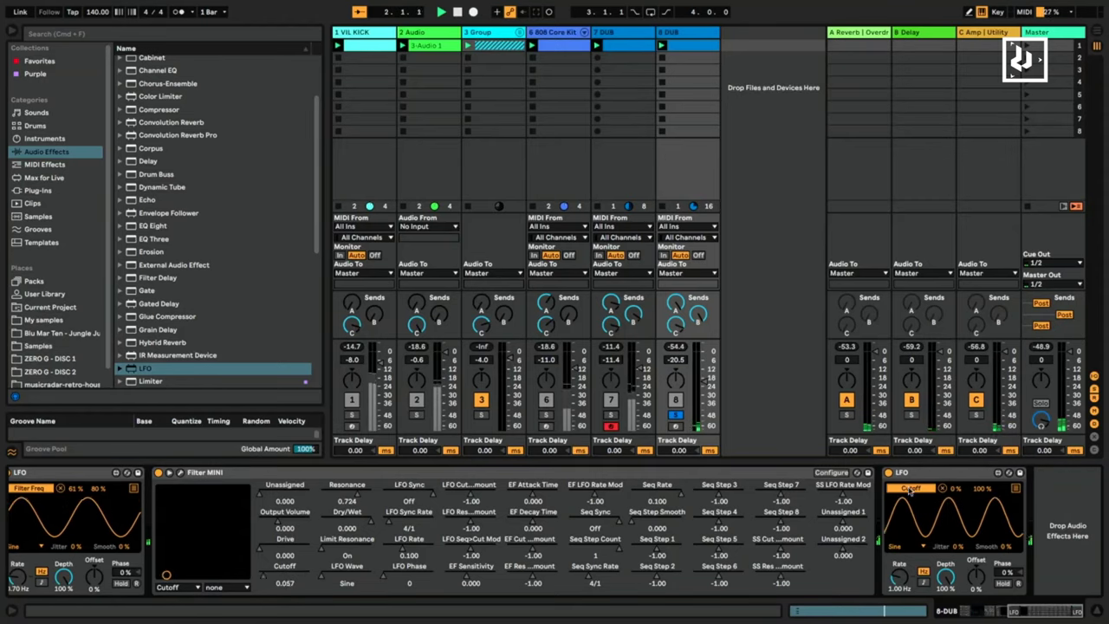
left_click_drag(899, 576, 899, 617)
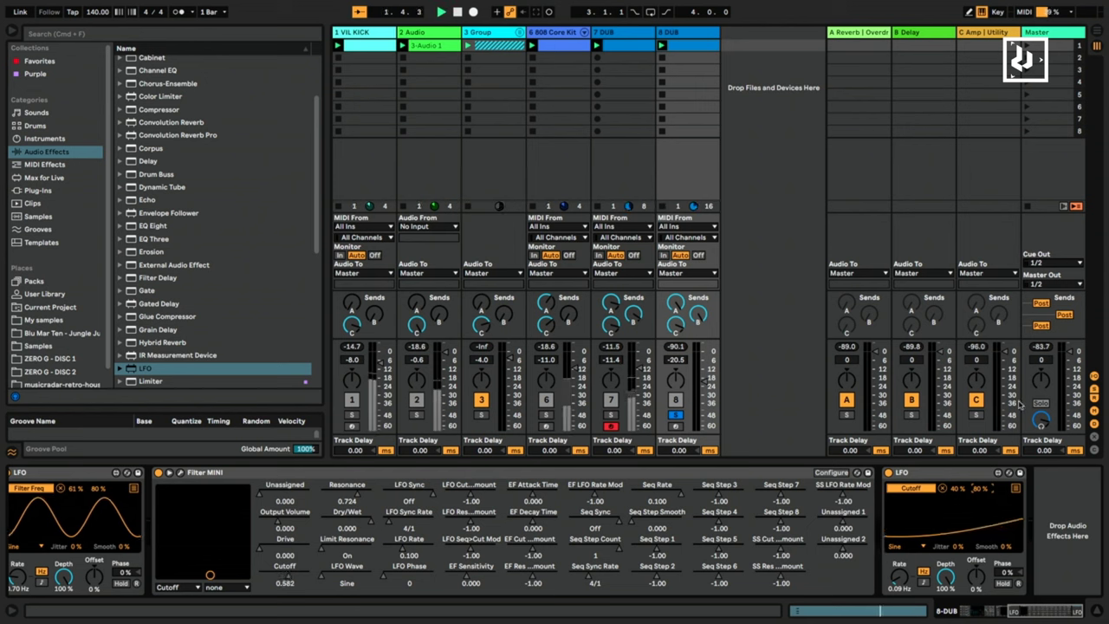
left_click(610, 415)
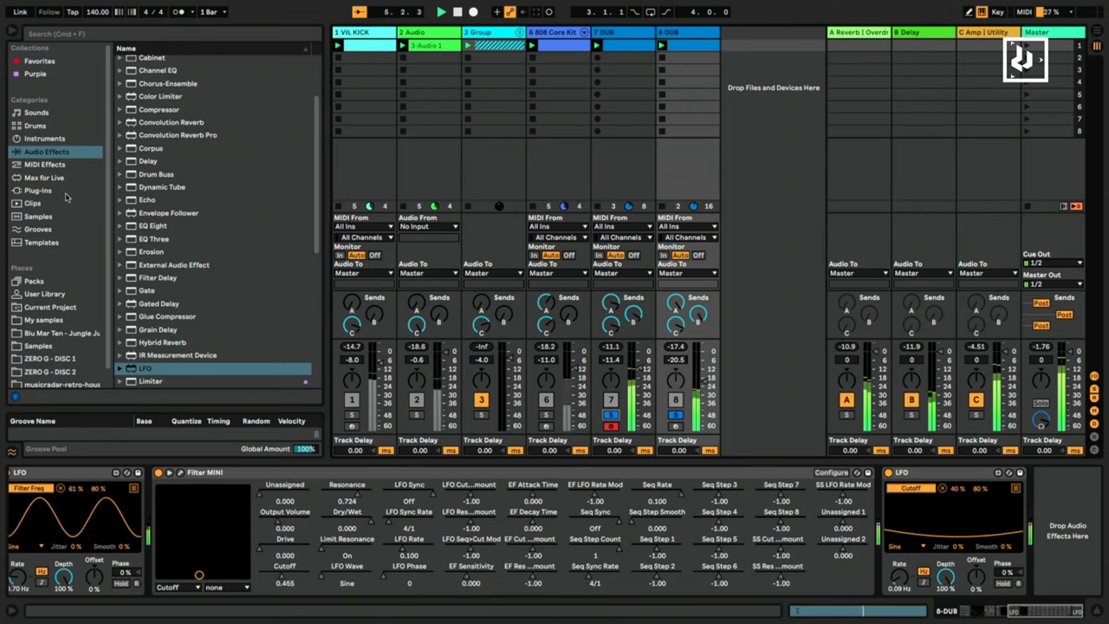
Add EQ Eight to the duplicated DUB with a low cut on band 1, band 2 at 230 Hz and -2.11 dB, and band 8 enabled and lowered.
double_click(227, 224)
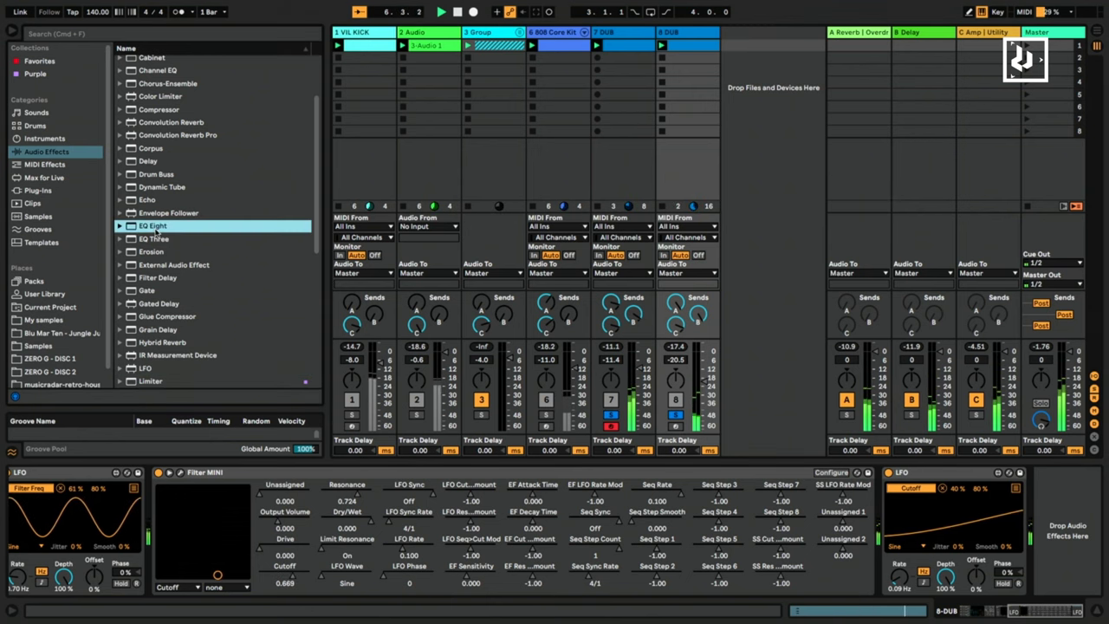
left_click(818, 577)
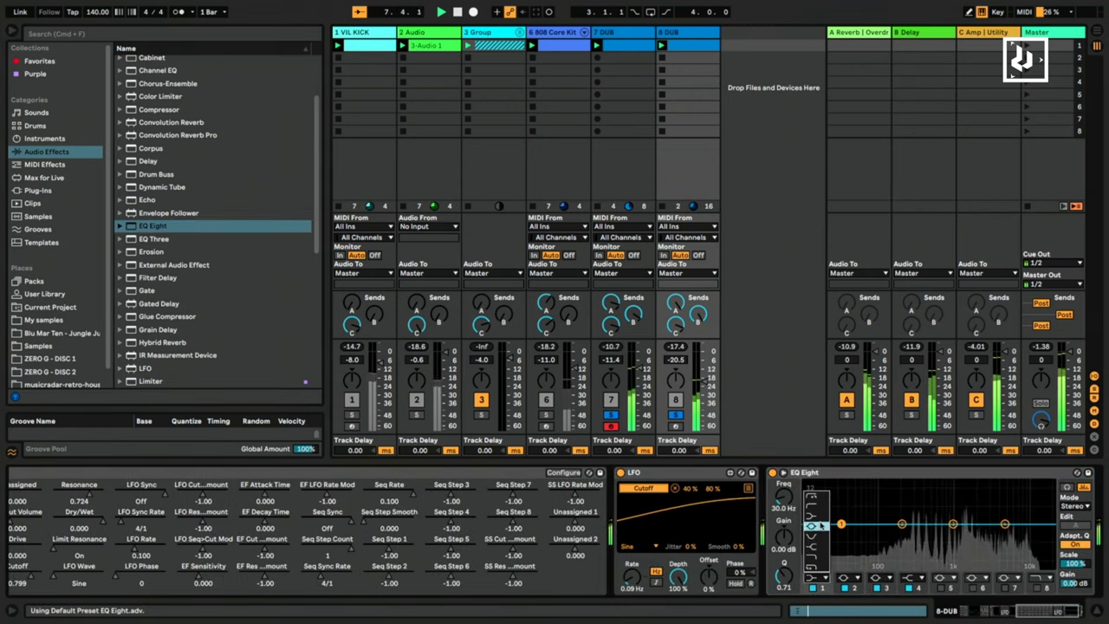
left_click(816, 497)
left_click_drag(841, 524, 861, 565)
left_click_drag(953, 524, 906, 529)
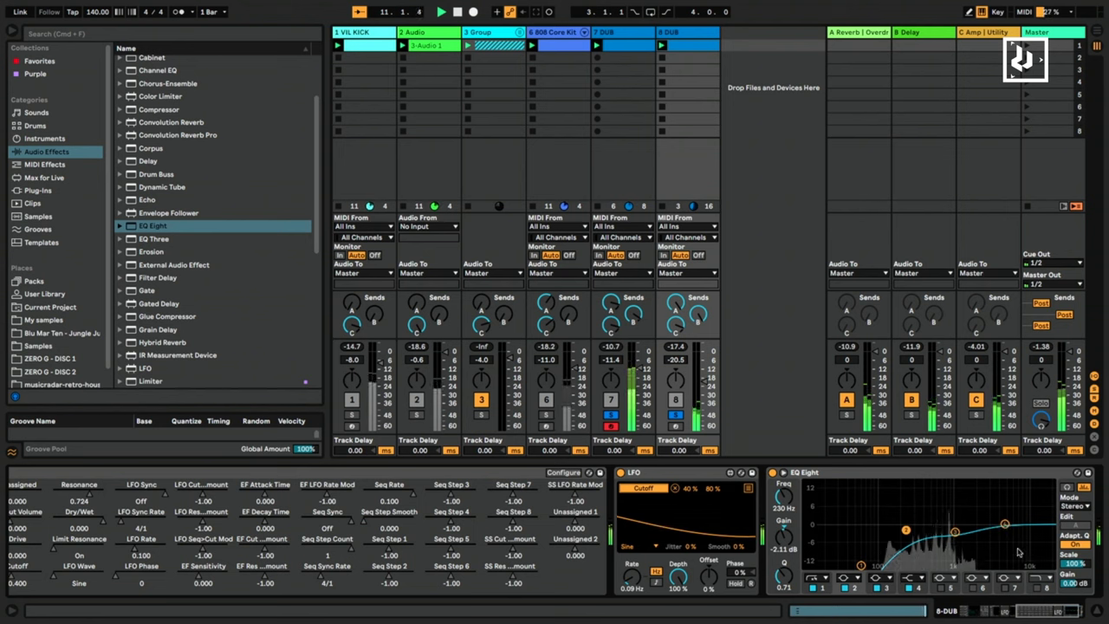
left_click(1037, 587)
left_click_drag(1046, 524, 1008, 542)
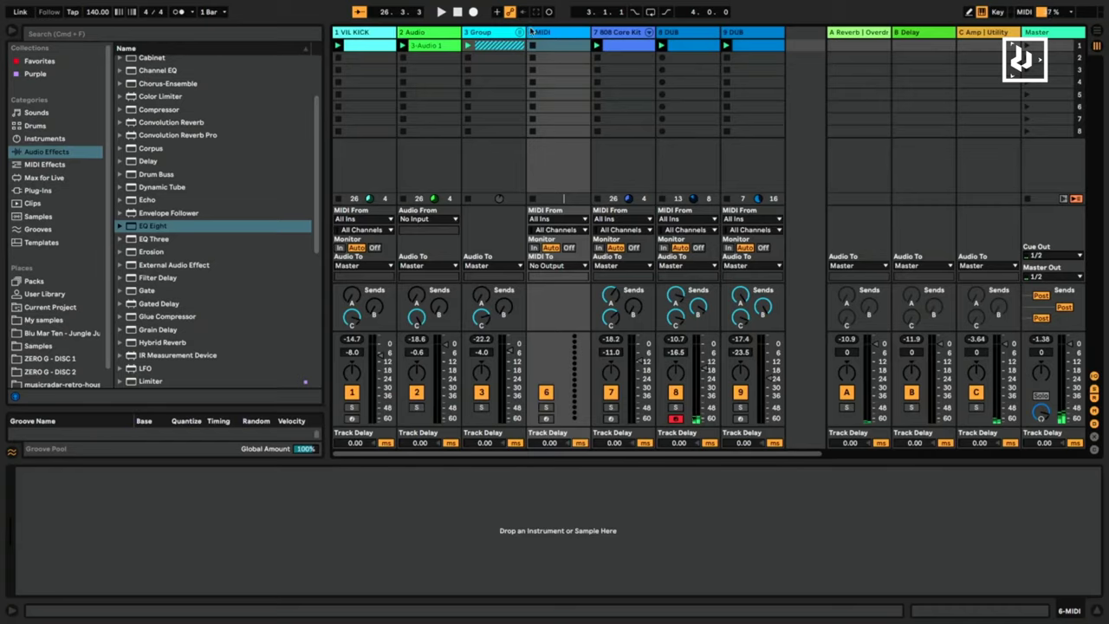
Replace the blank MIDI track with an audio track after the 808 Core Kit and find the drum loops in ZERO G - DISC 1.
key("Delete")
key("ctrl+t")
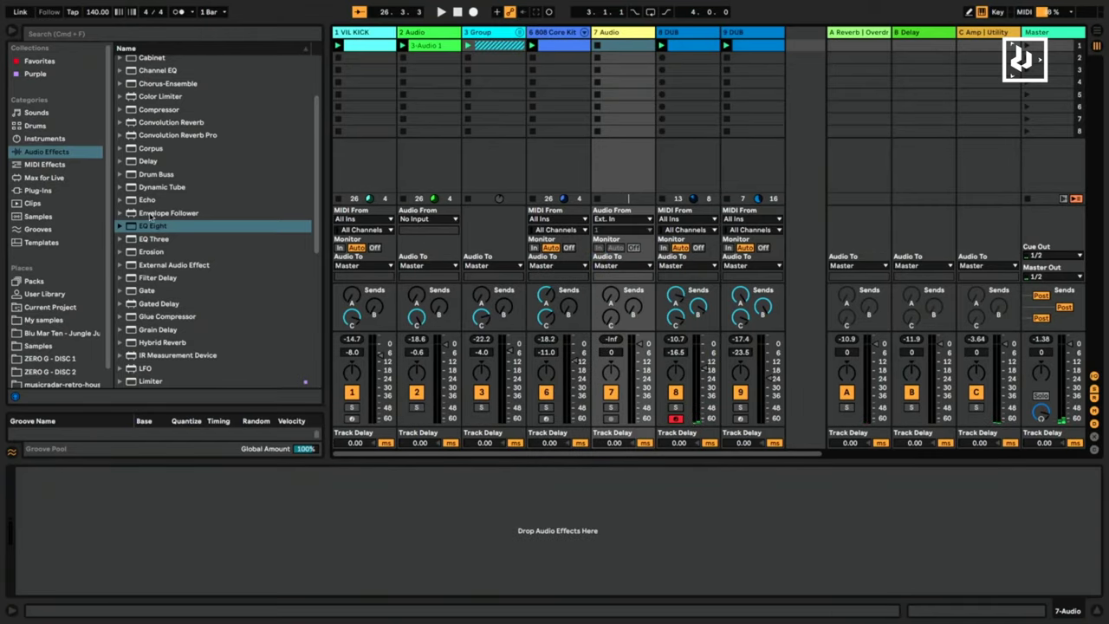
left_click(52, 358)
scroll(213, 284, "down", 5)
scroll(223, 274, "down", 6)
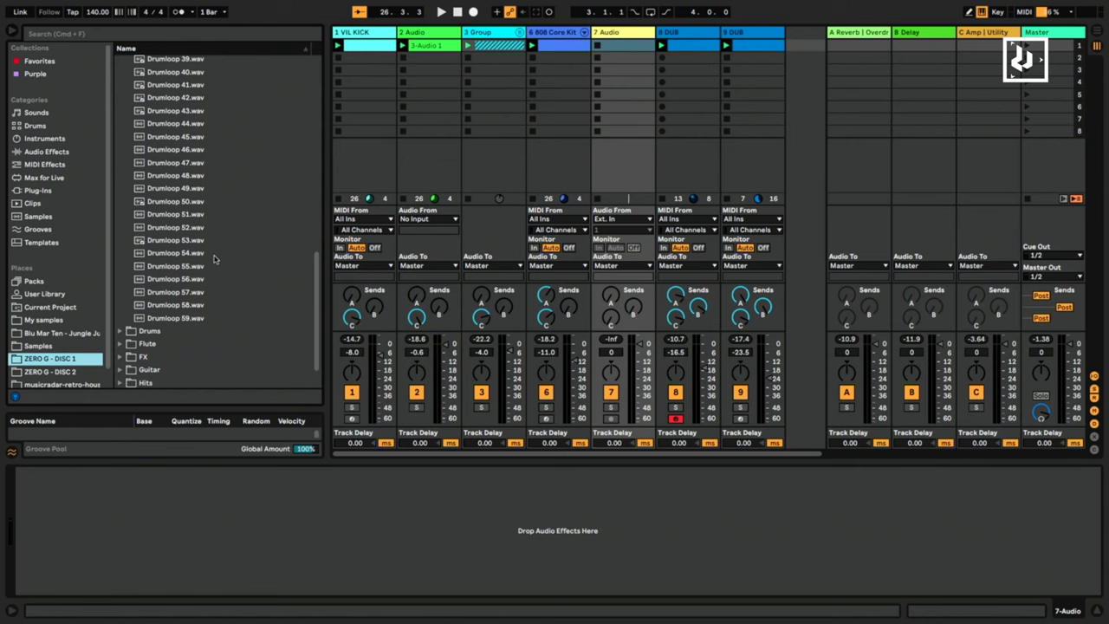
Preview the loops from Drumloop 54 back to 46, place Drumloop 46.wav in the new audio track's first slot and open the clip.
left_click(206, 253)
key("Up")
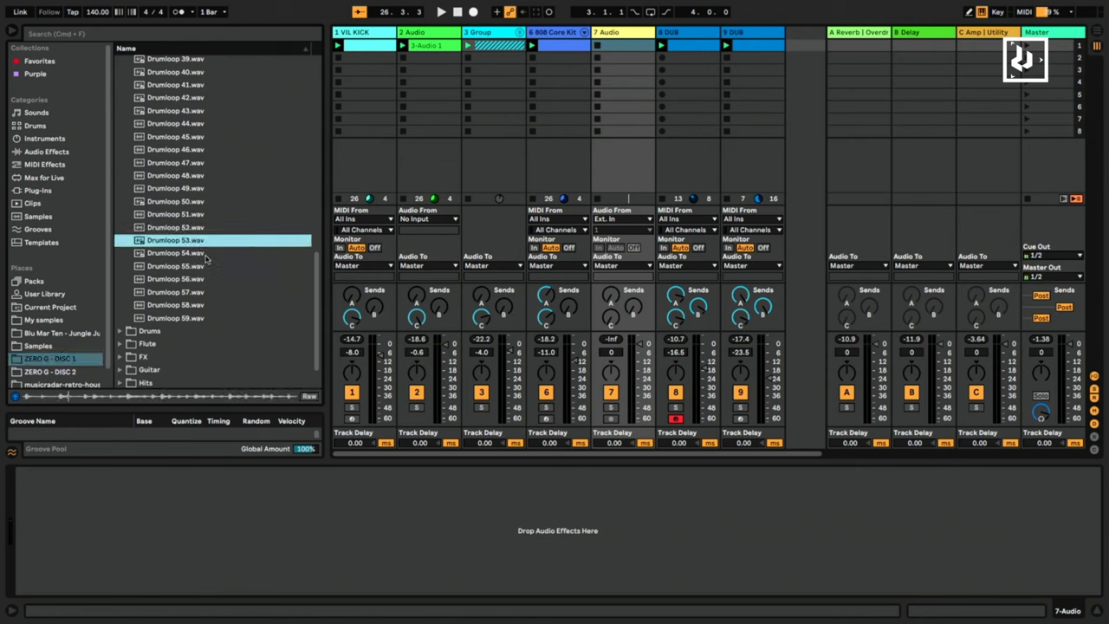
key("Up")
key("Up")
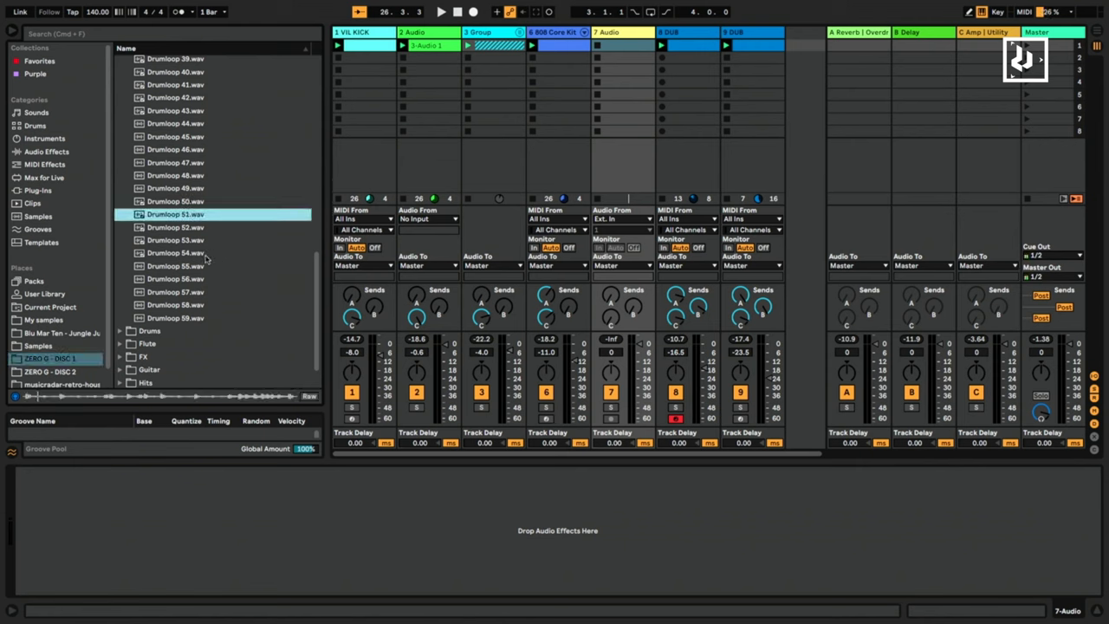
key("Up")
key("Up")
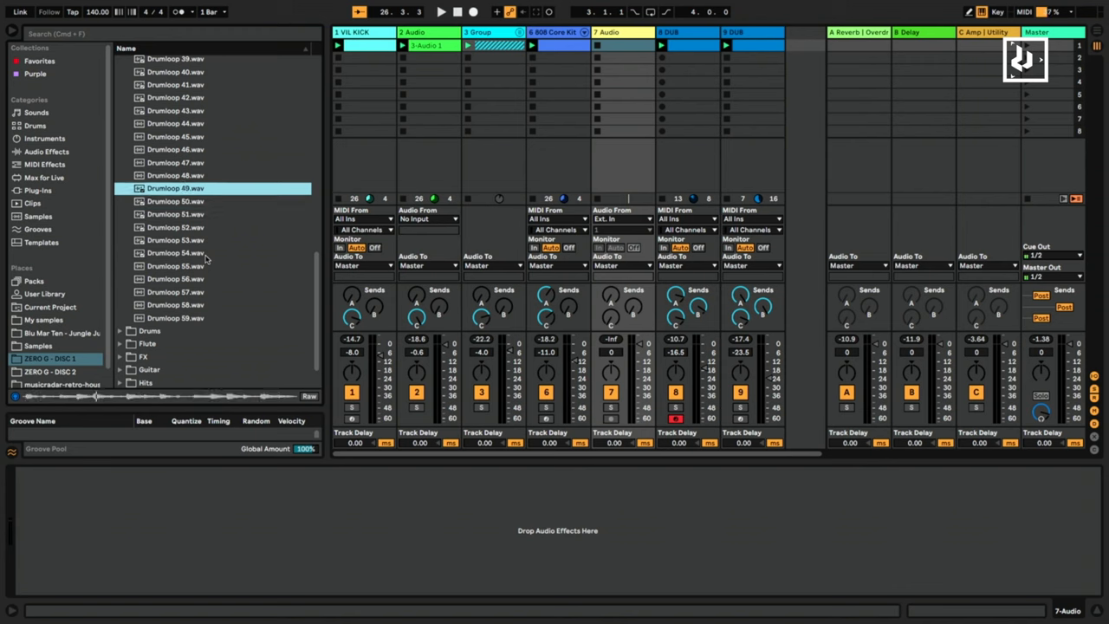
key("Up")
key("Up")
key("Up")
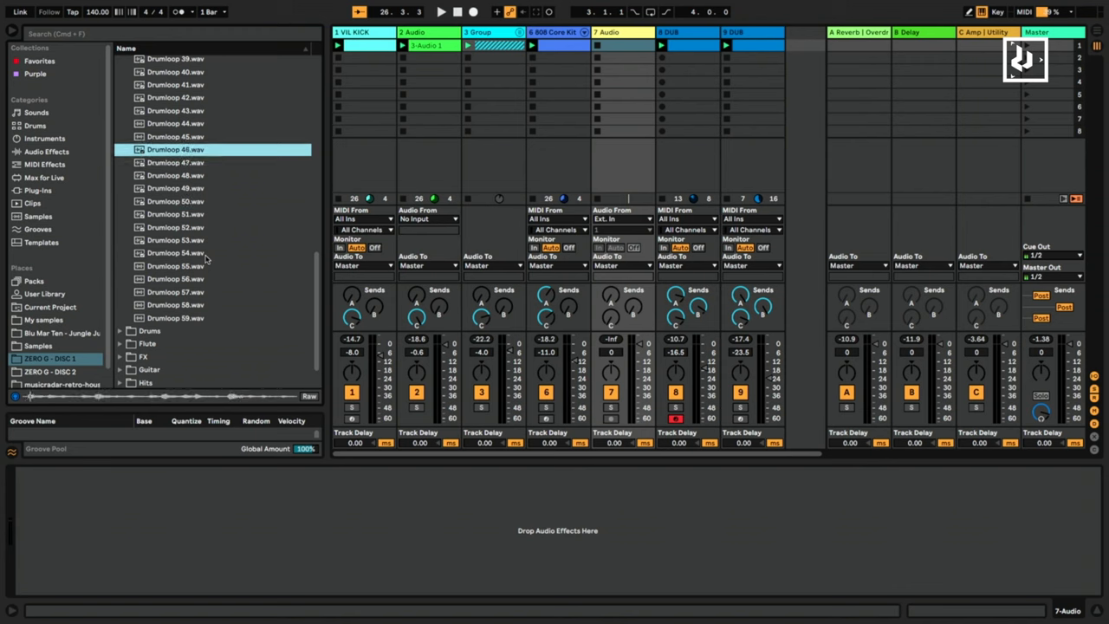
left_click_drag(178, 160, 644, 95)
left_click_drag(636, 50, 636, 48)
double_click(634, 46)
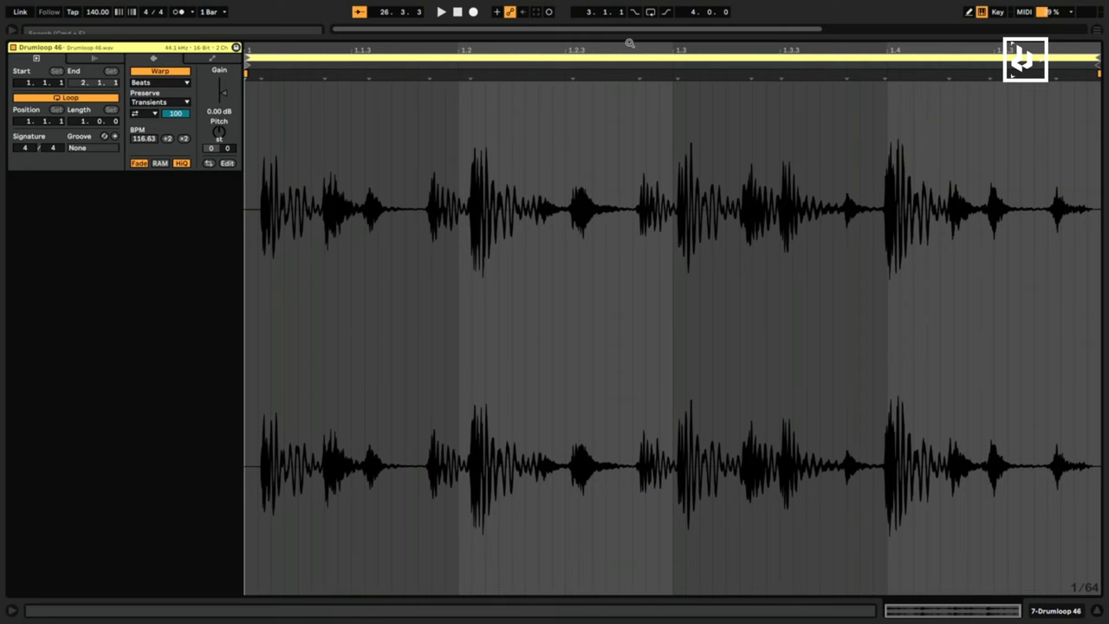
Set 1.1.1 at Drumloop 46's first transient, fix the grid at 1/16 and move the loop start to 1.1.1.
right_click(265, 82)
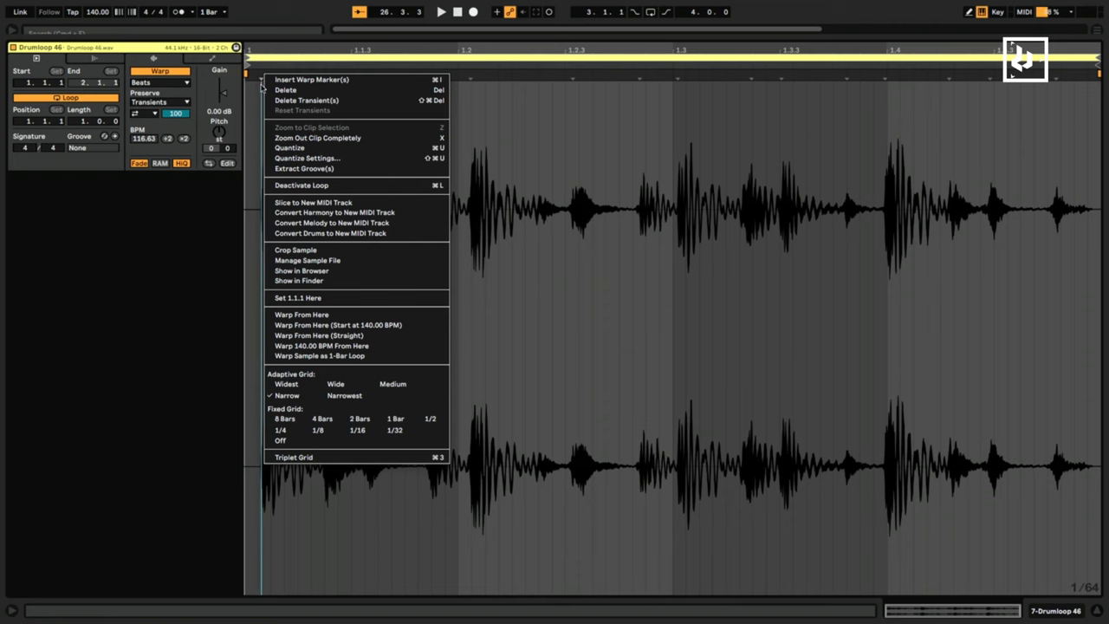
left_click(313, 300)
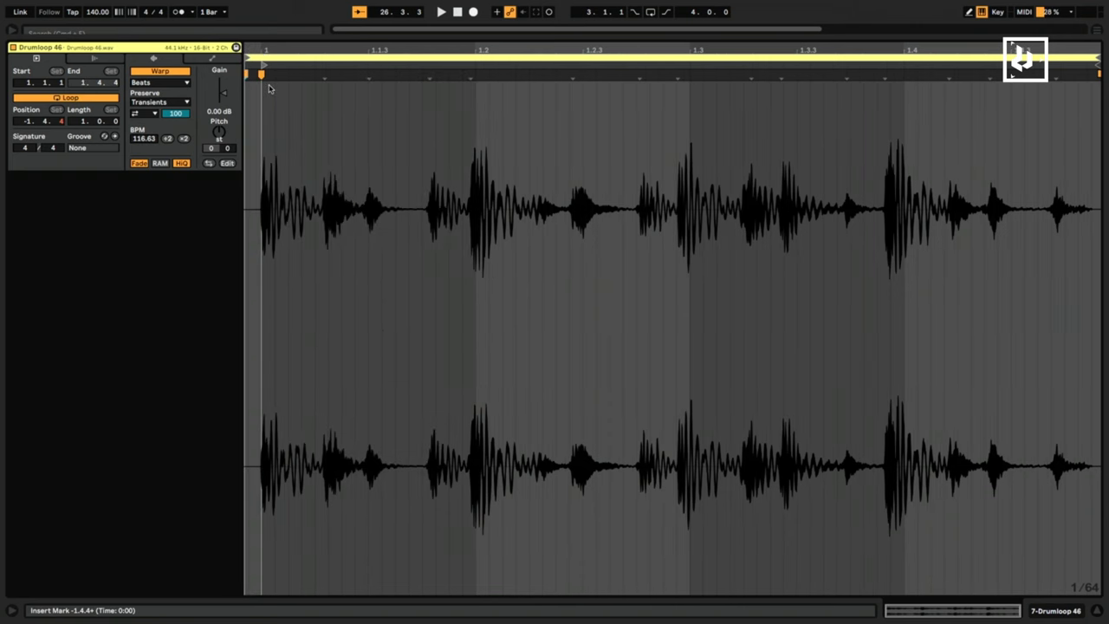
left_click_drag(246, 57, 250, 57)
right_click(302, 111)
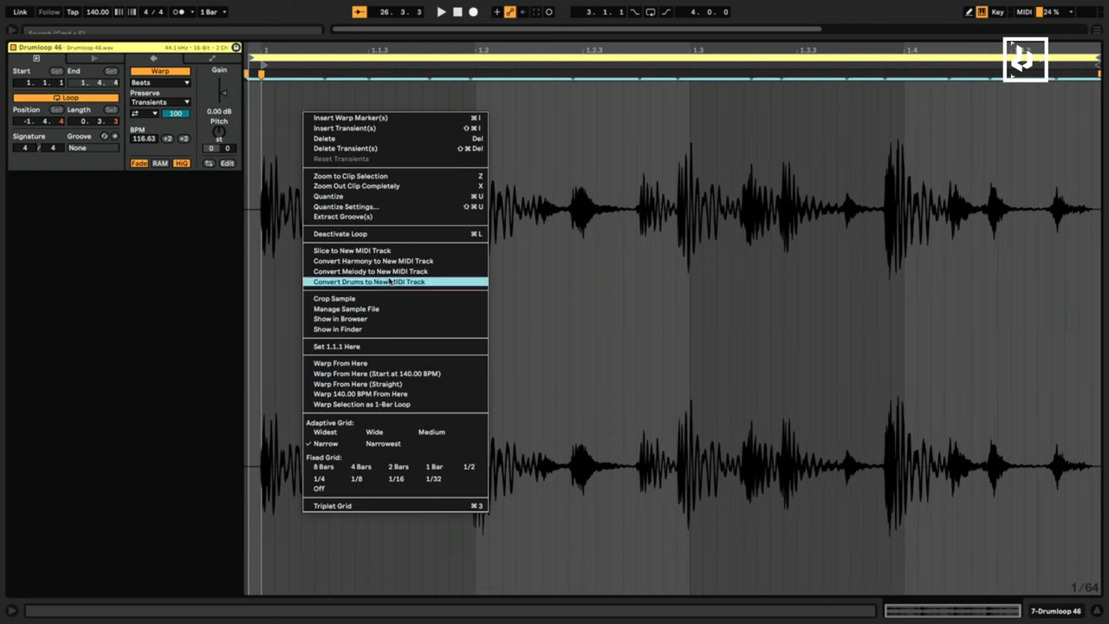
left_click(396, 478)
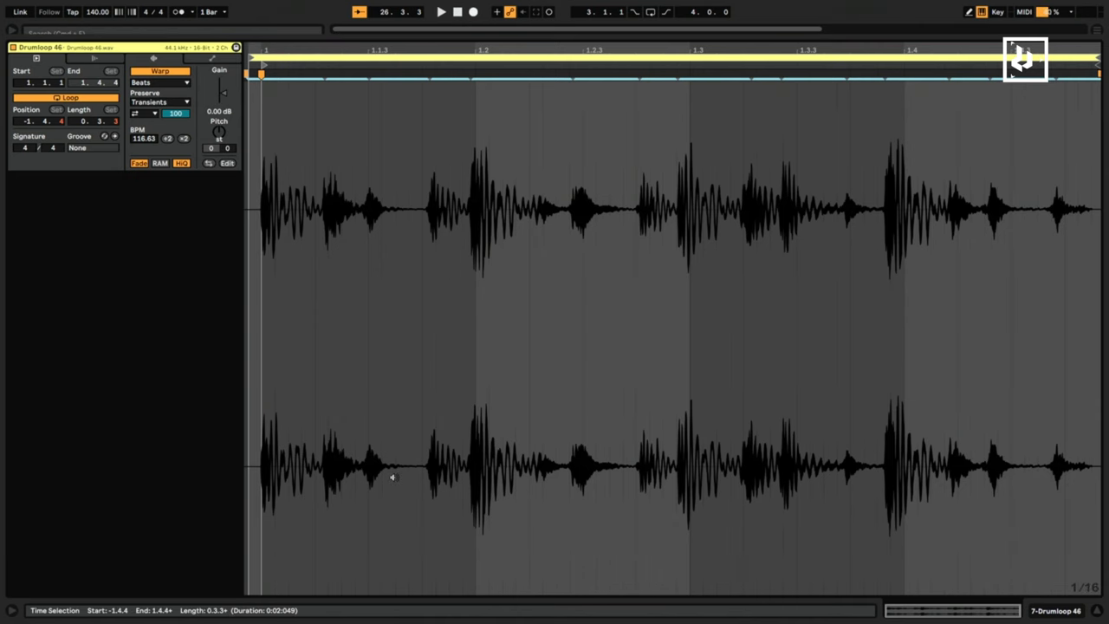
left_click_drag(255, 58, 263, 61)
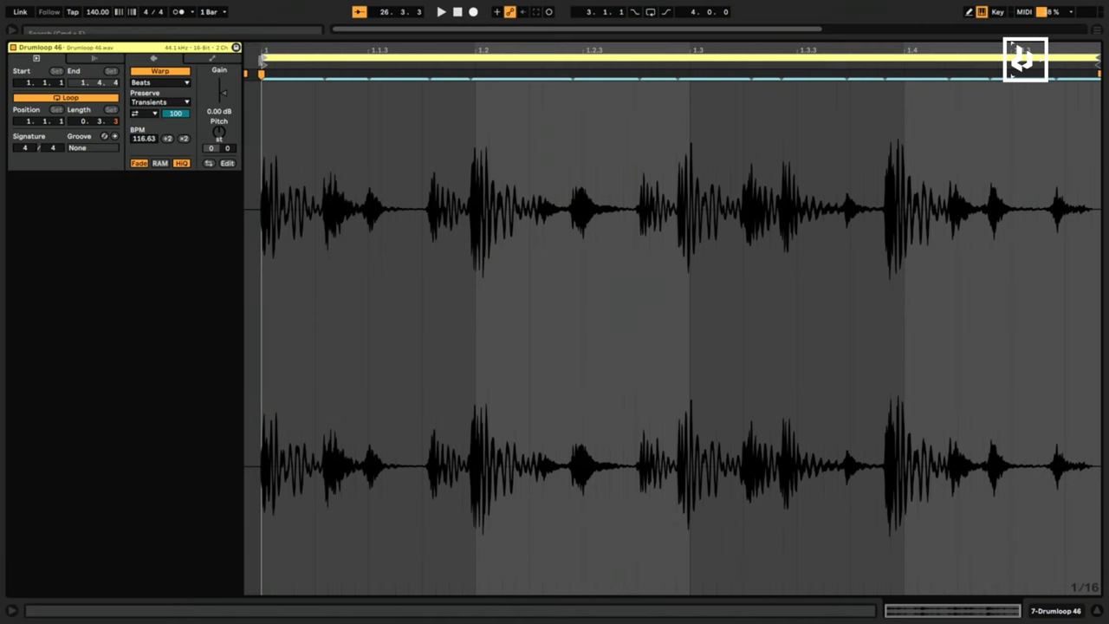
Warp the next two main kick hits onto 1.2 and 1.3, and loop the clip from 1.1.1 to 1.3.1.
left_click_drag(472, 75, 478, 76)
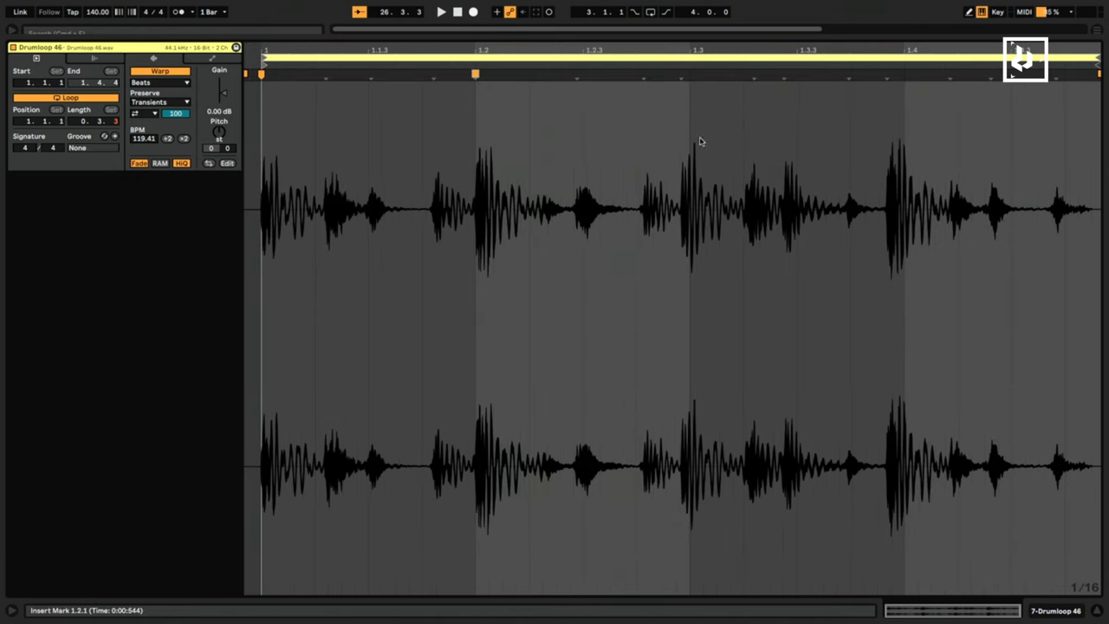
left_click_drag(683, 76, 689, 76)
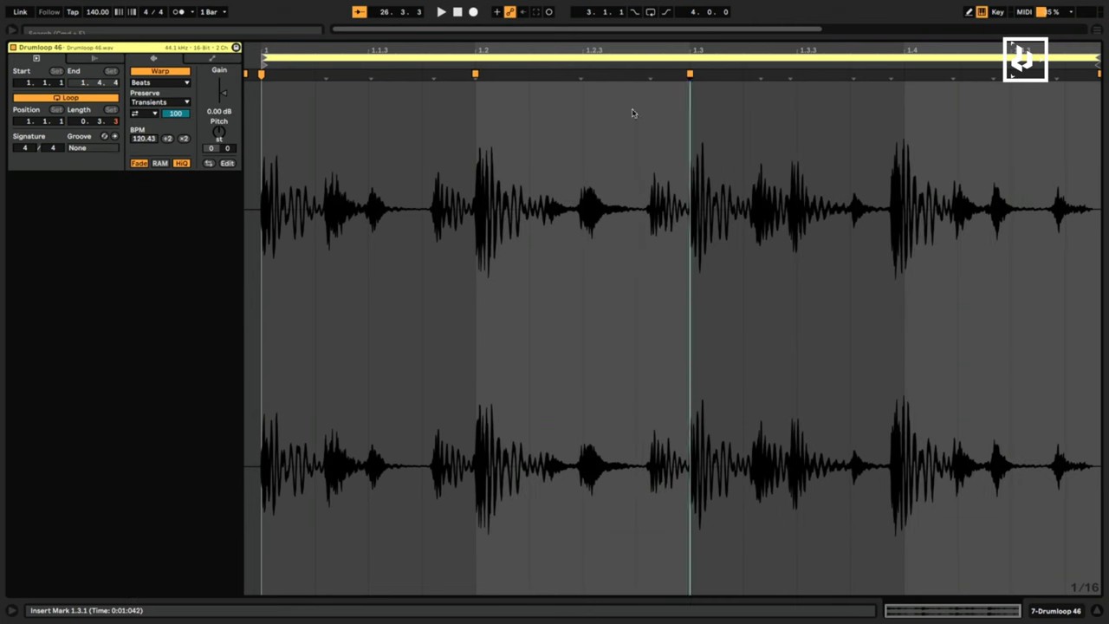
mouse_move(684, 115)
left_mouse_down()
mouse_move(245, 145)
mouse_move(263, 147)
left_mouse_up()
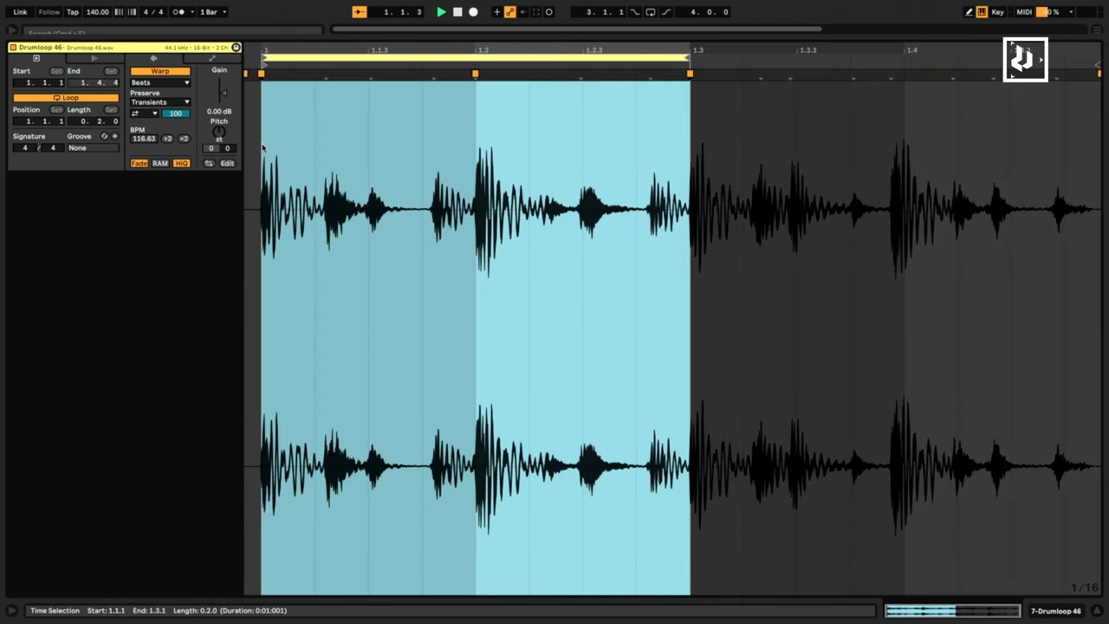
Launch the Drumloop 46 clip with the other tracks and set its track volume to -8.4 dB.
key("Tab")
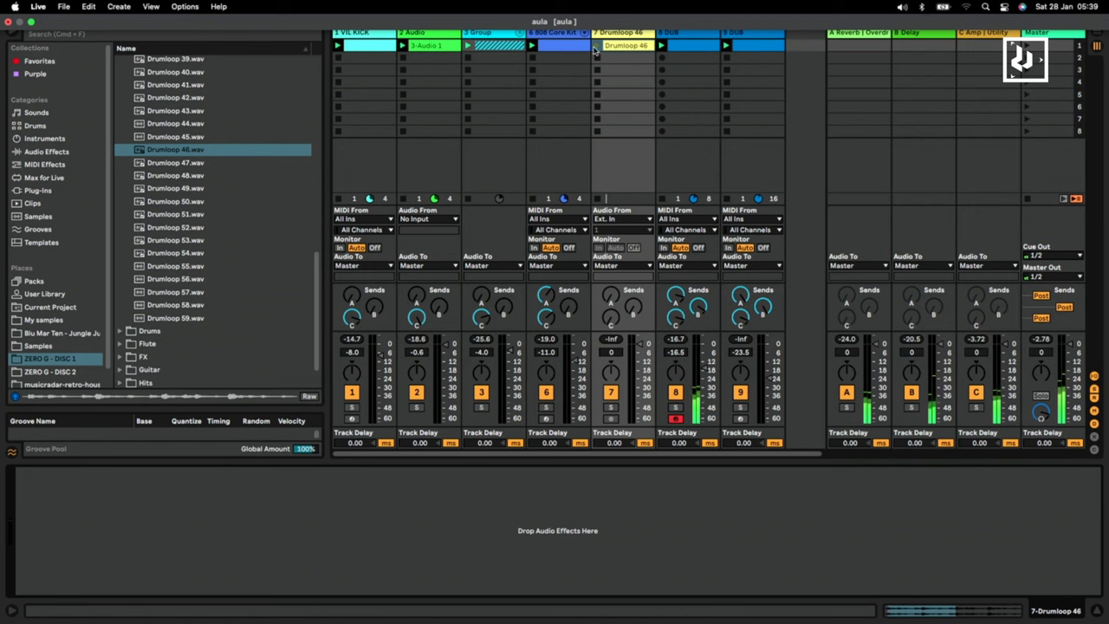
left_click(597, 45)
left_click_drag(640, 343, 639, 346)
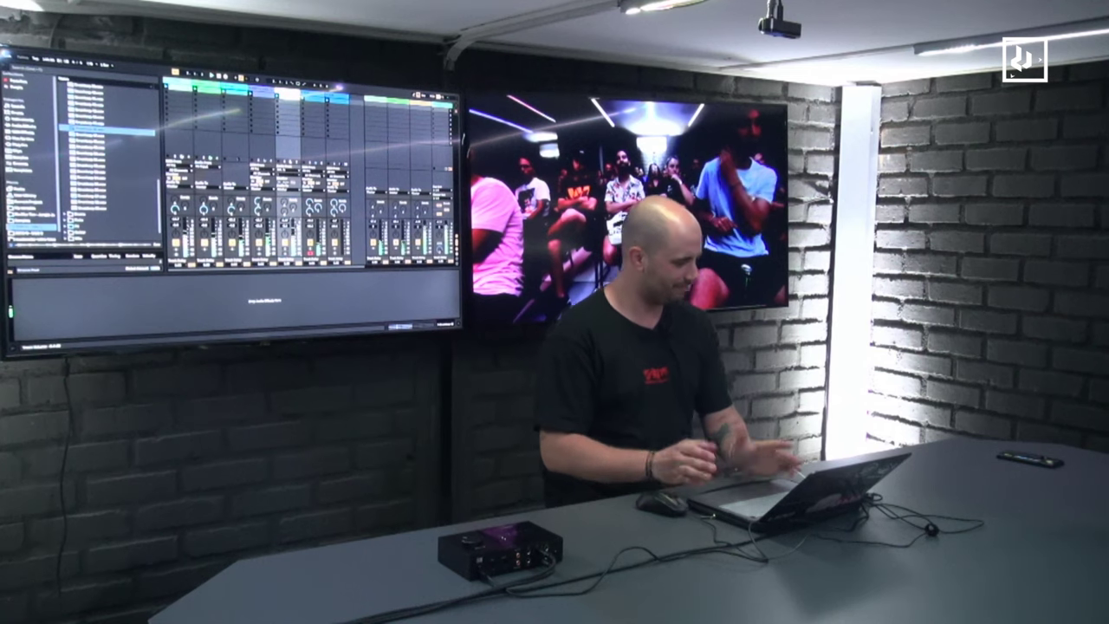
right_click(645, 356)
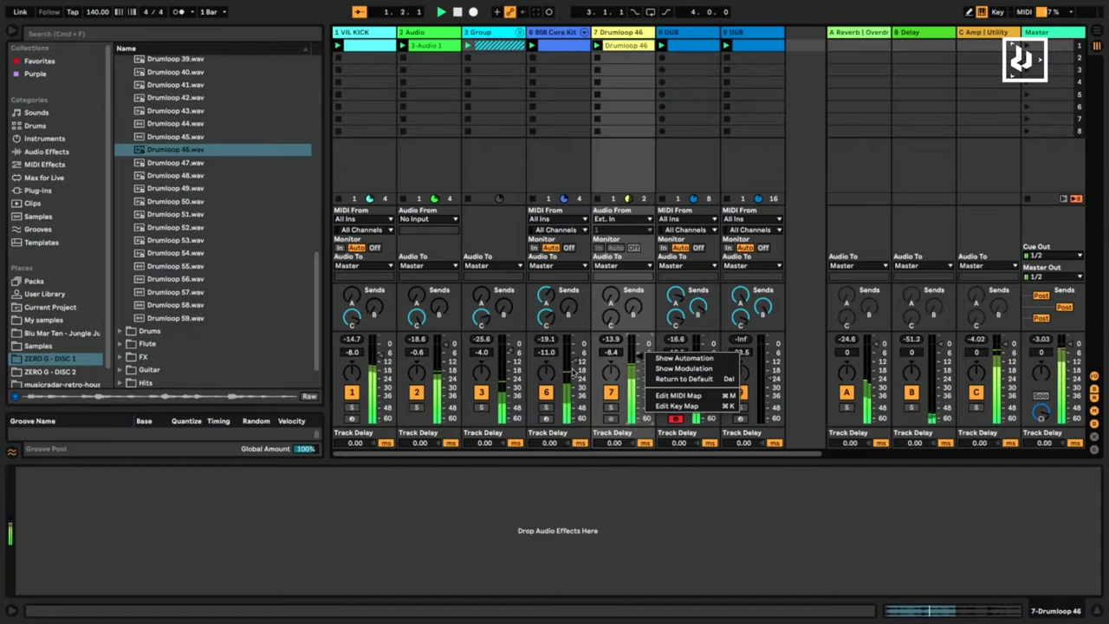
left_click(630, 171)
In Drumloop 46's clip Gain envelope, strongly lower the first sixteenth of beat 1 and slightly lower that of beat 2.
key("space")
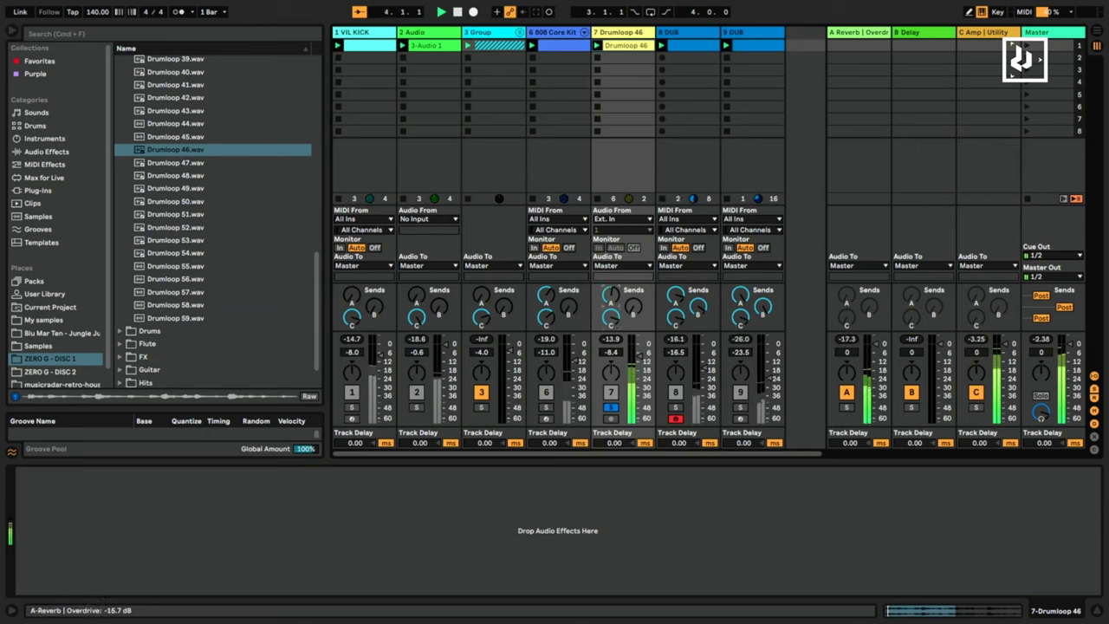
double_click(638, 45)
key("space")
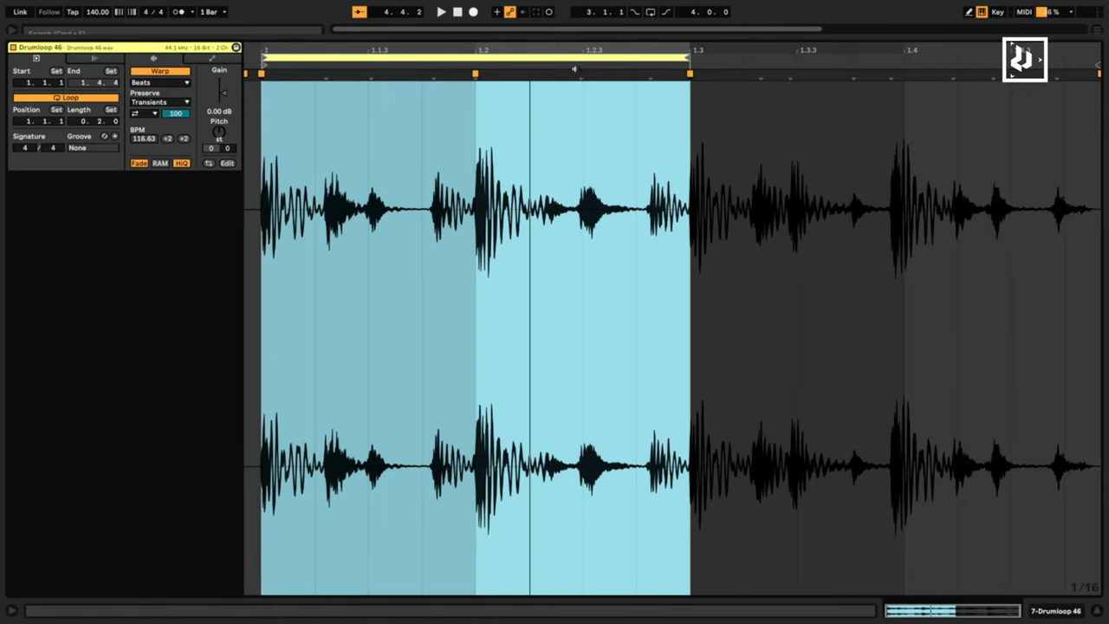
left_click(212, 59)
left_click(163, 82)
left_click(170, 94)
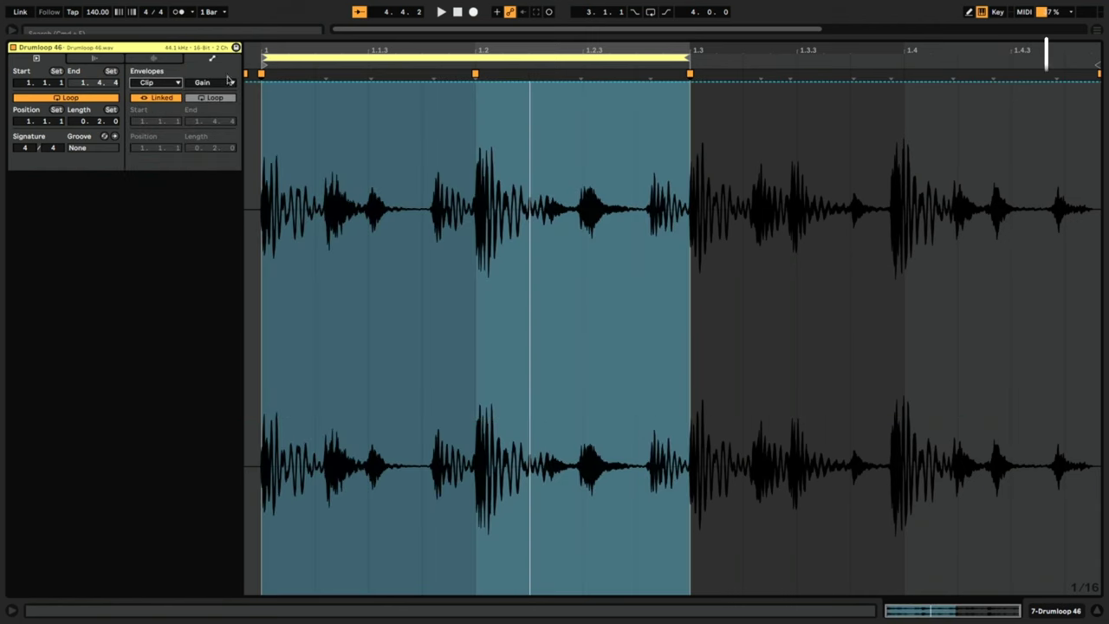
left_click(229, 81)
left_click(214, 90)
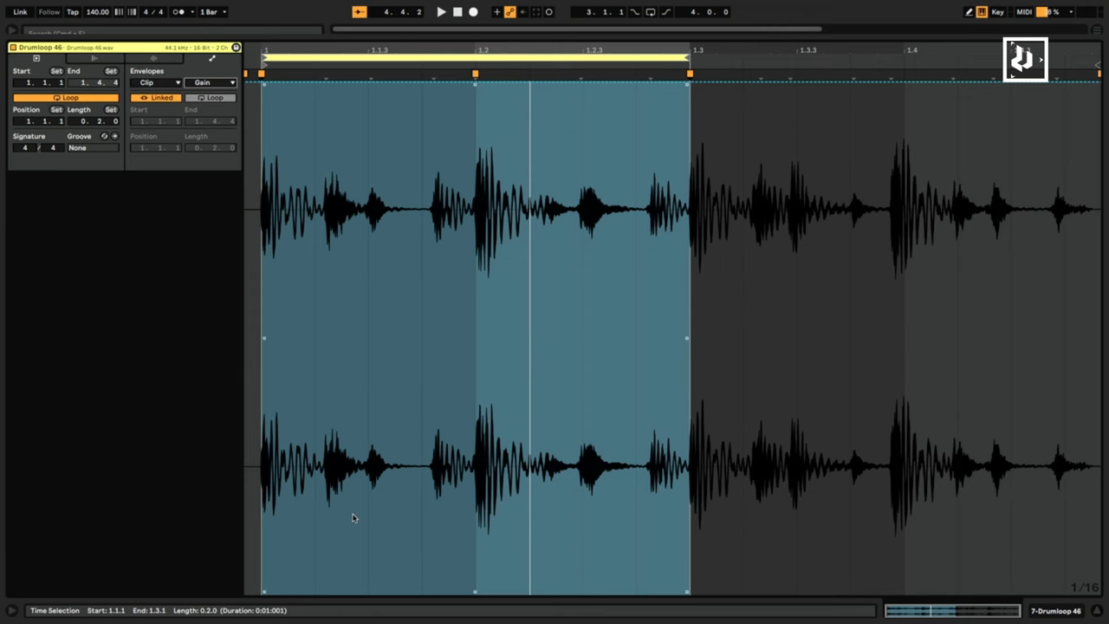
key("space")
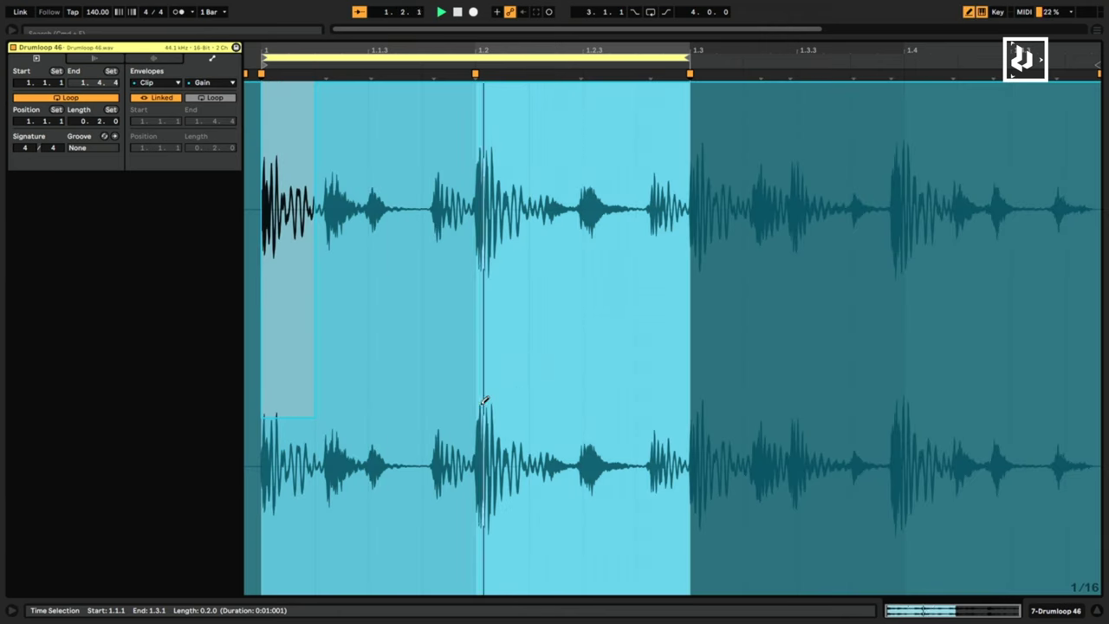
left_click_drag(504, 477, 503, 537)
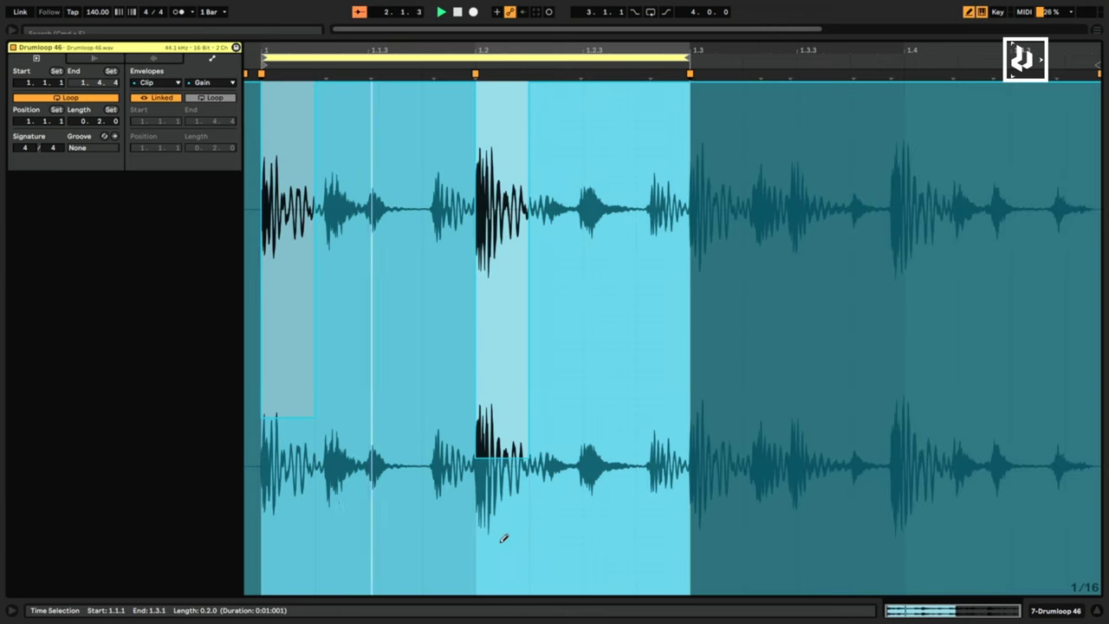
left_click(282, 530)
left_click(506, 197)
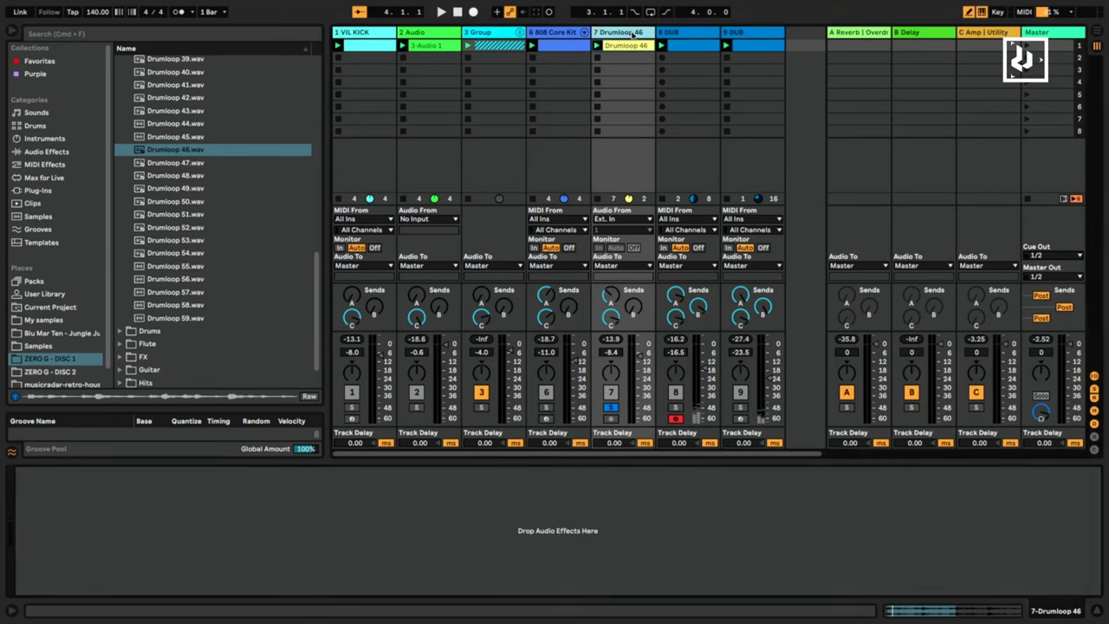
Duplicate the Drumloop 46 track and silence the 1.2.3 sixteenth in the original clip's Gain envelope.
key("super+d")
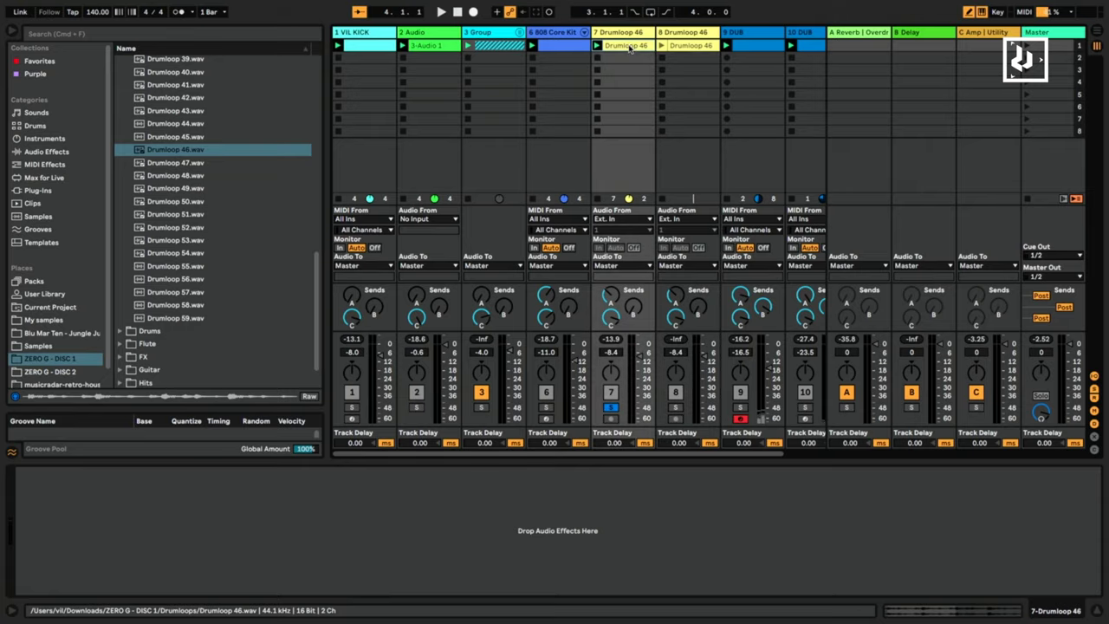
double_click(630, 50)
left_click_drag(606, 505, 606, 584)
key("space")
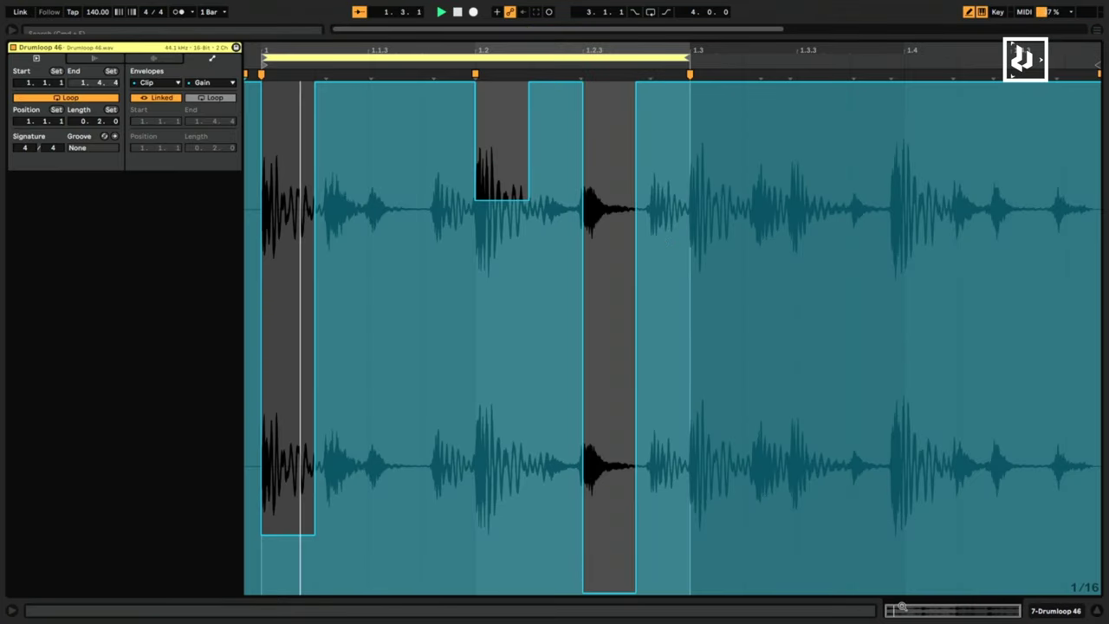
key("space")
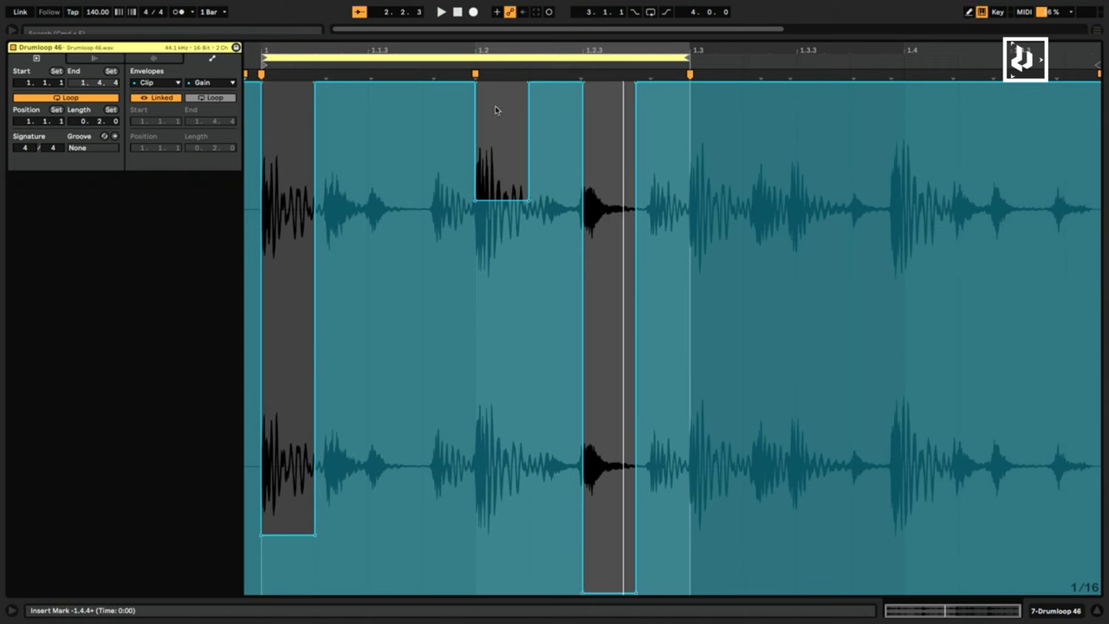
Quantize the looped section of the original Drumloop 46 clip and play it back.
left_click(440, 55)
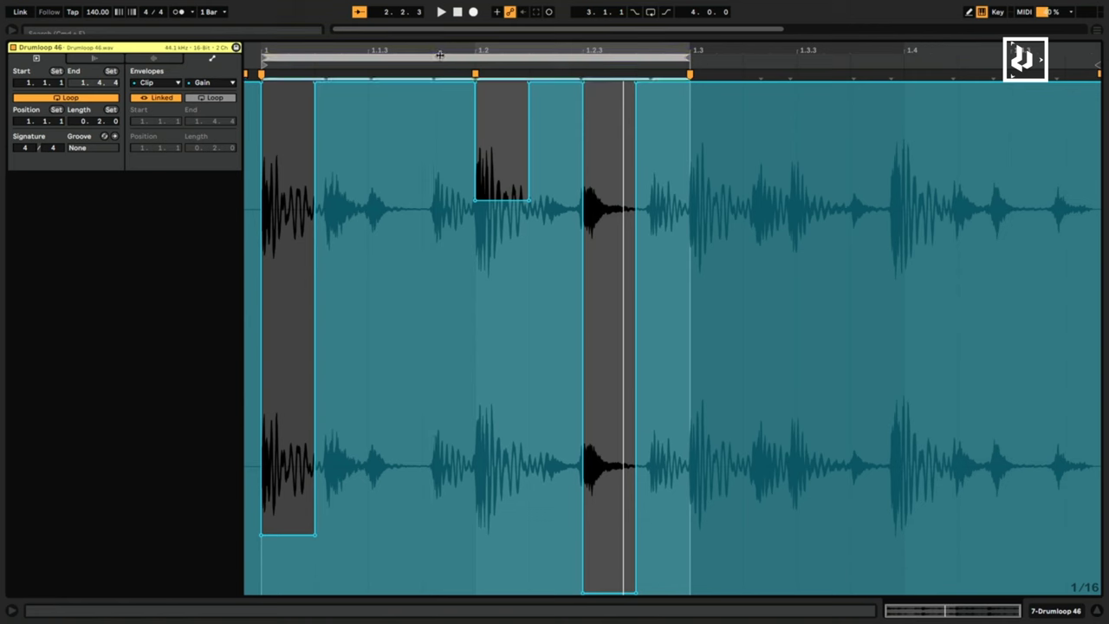
key("ctrl+shift+i")
key("space")
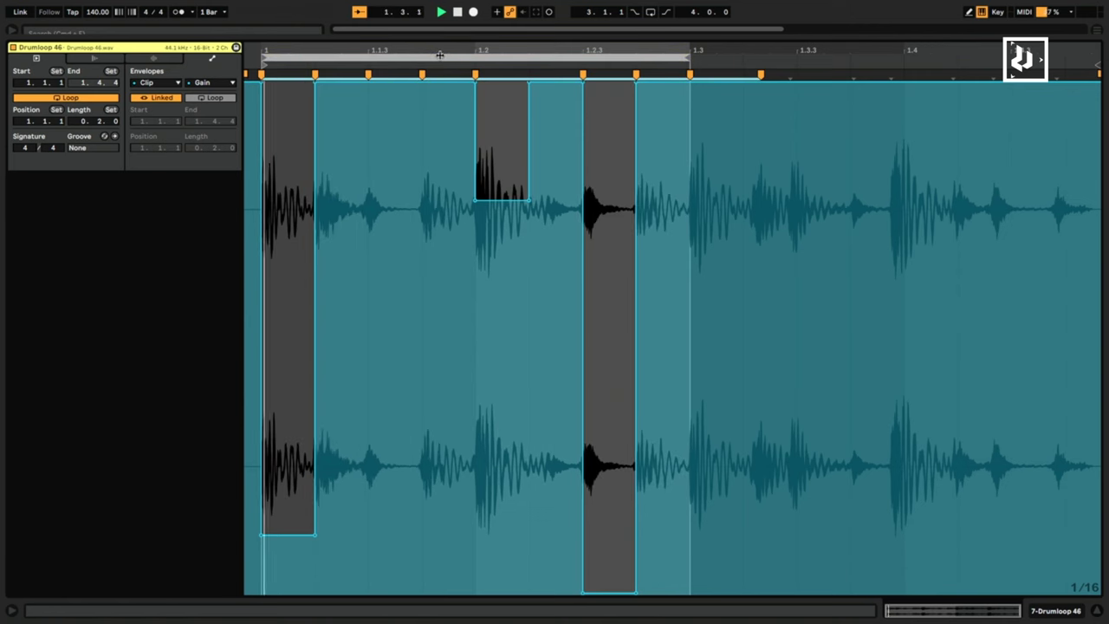
key("space")
left_click(1043, 610)
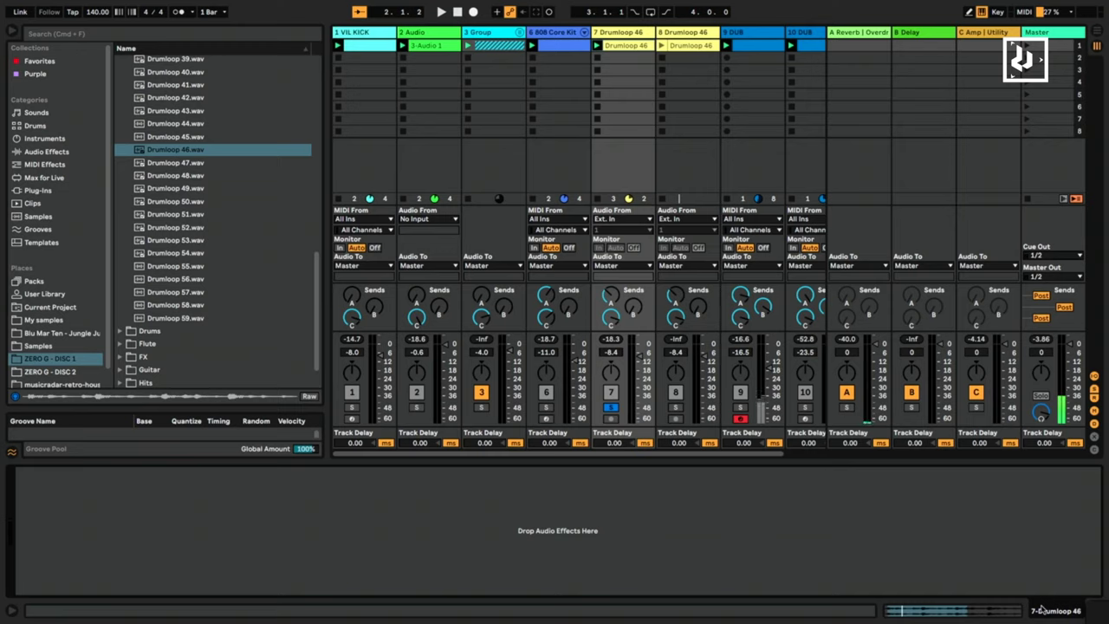
Quantize the duplicated Drumloop 46 clip and draw its loop's Gain envelope down to silence except for the 1.2.3 sixteenth.
double_click(692, 46)
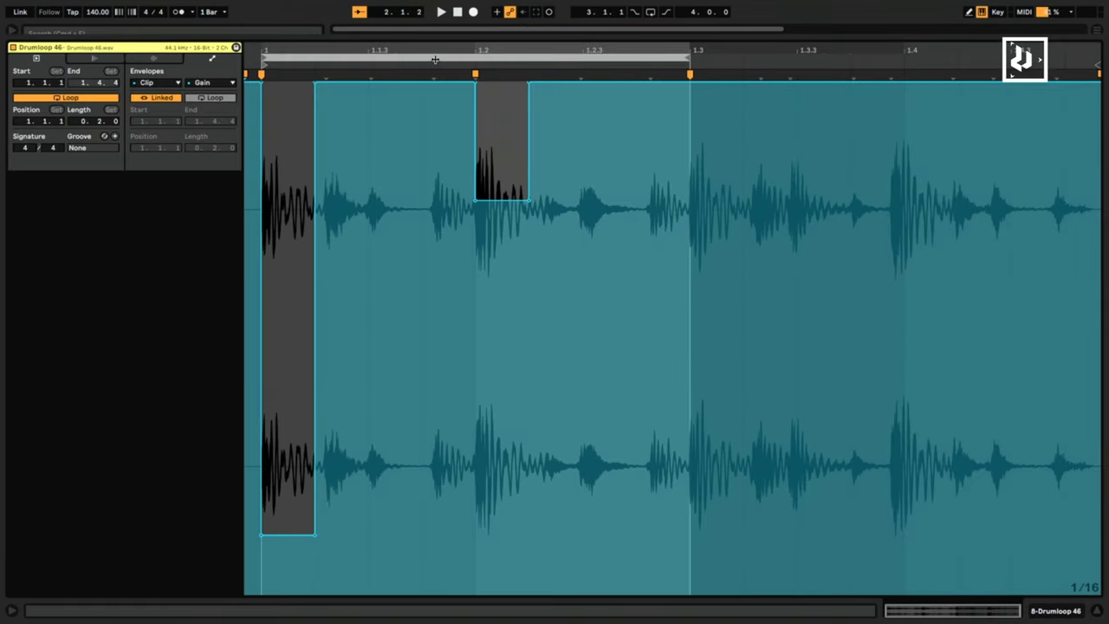
key("super+u")
key("super+a")
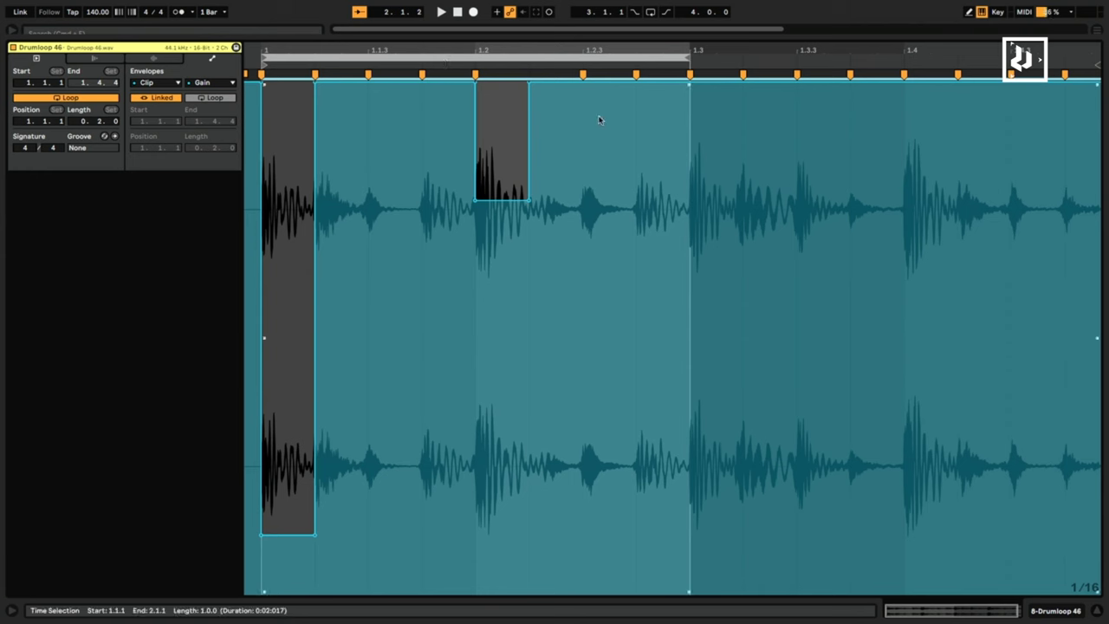
key("b")
mouse_move(555, 491)
left_mouse_down()
mouse_move(537, 618)
mouse_move(33, 571)
left_mouse_up()
left_click_drag(654, 580, 665, 618)
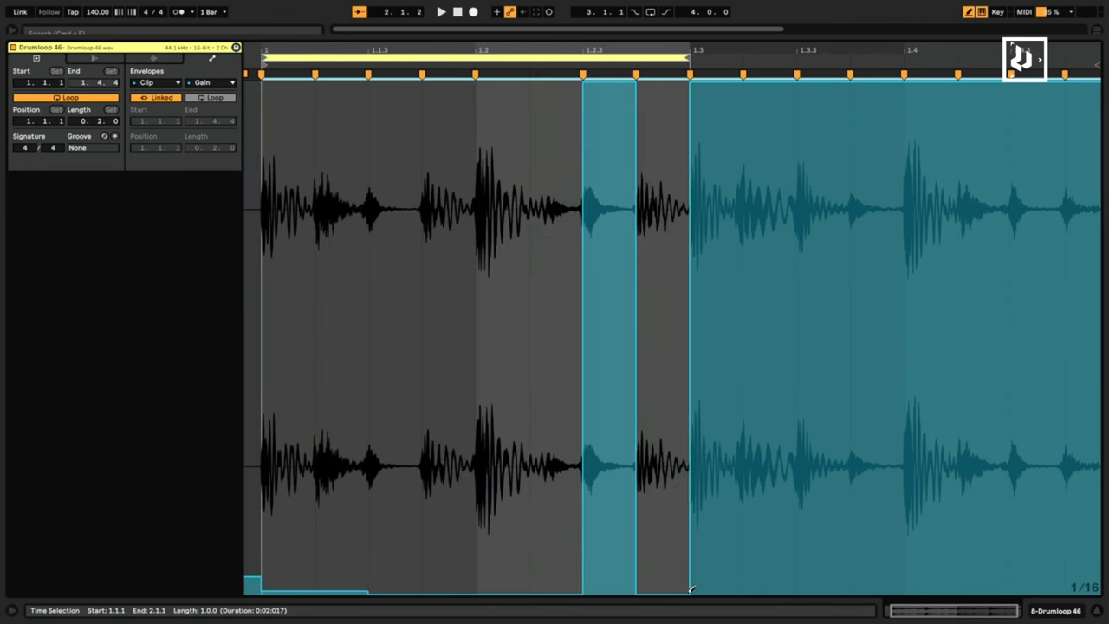
Play the duplicated Drumloop 46 clip with its track soloed and set the track volume to -1.4 dB.
left_click(1062, 611)
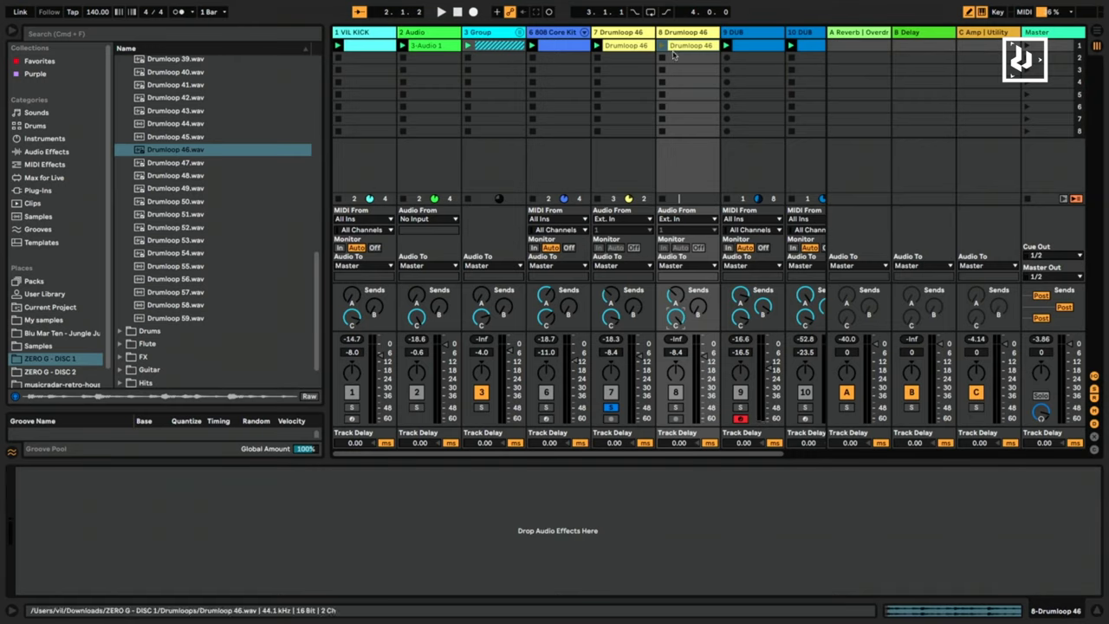
key("space")
left_click(676, 407)
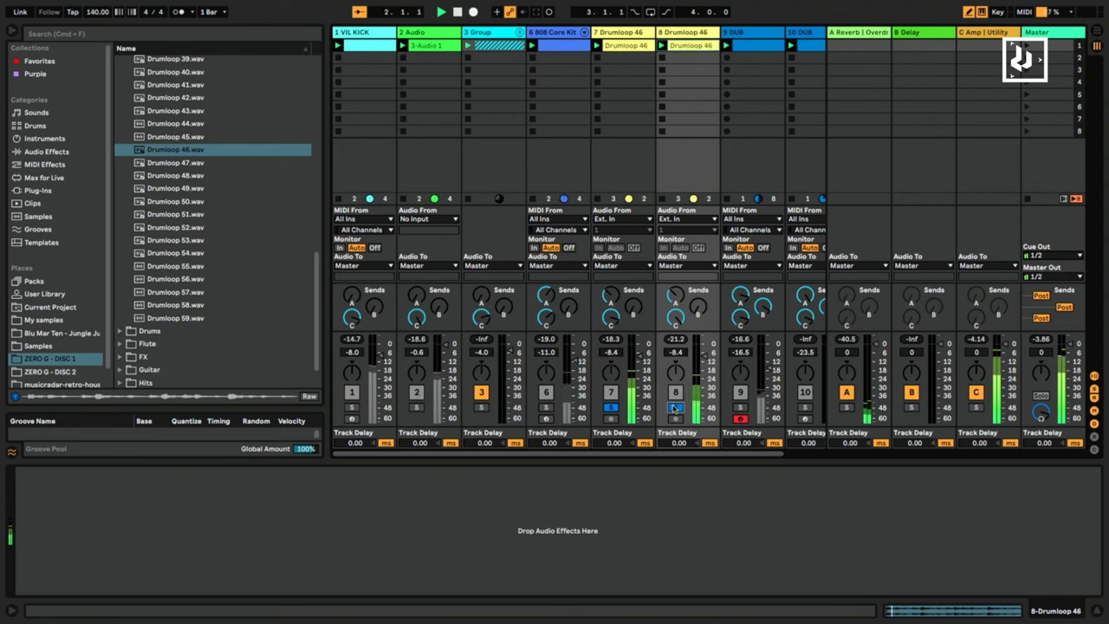
left_click_drag(704, 354, 704, 351)
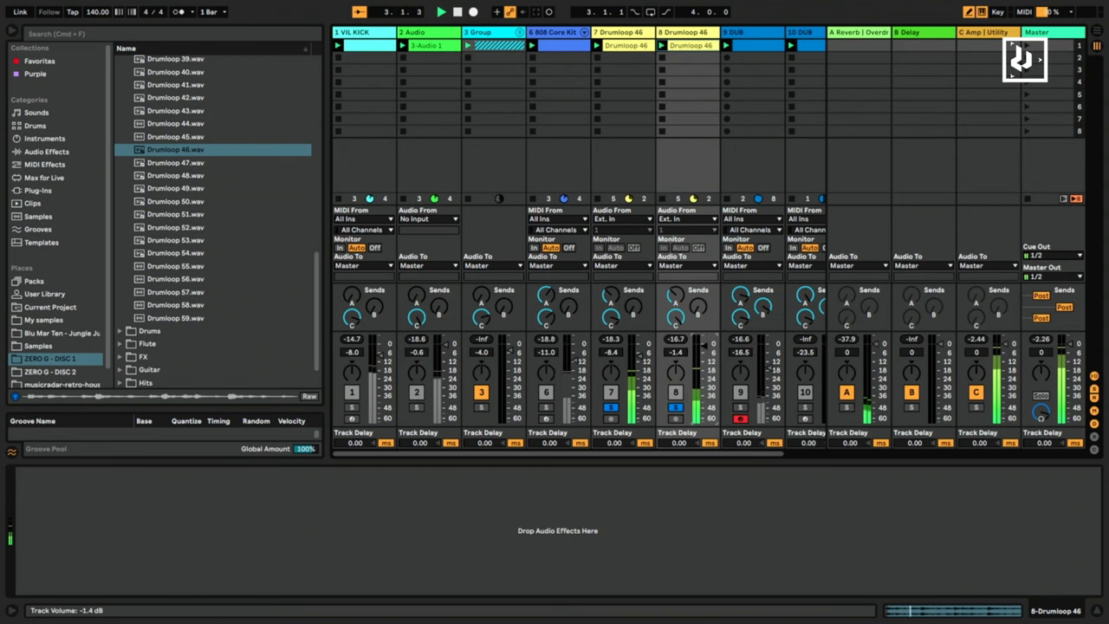
Unsolo the original Drumloop 46 track and check the duplicated clip's envelope view.
left_click(610, 407)
double_click(689, 46)
key("space")
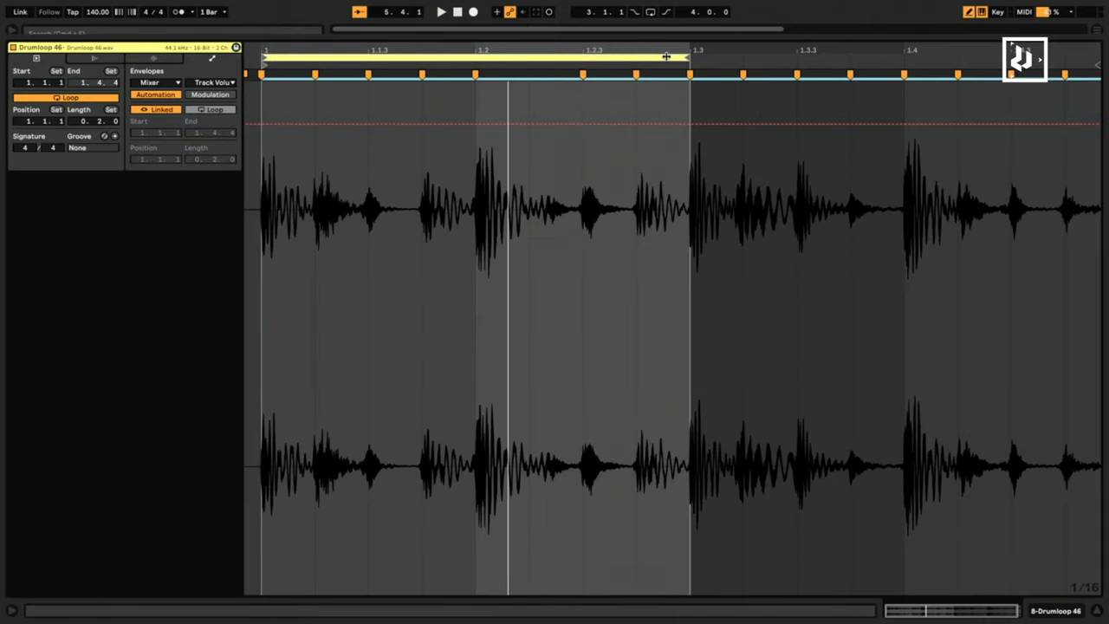
left_click(1062, 612)
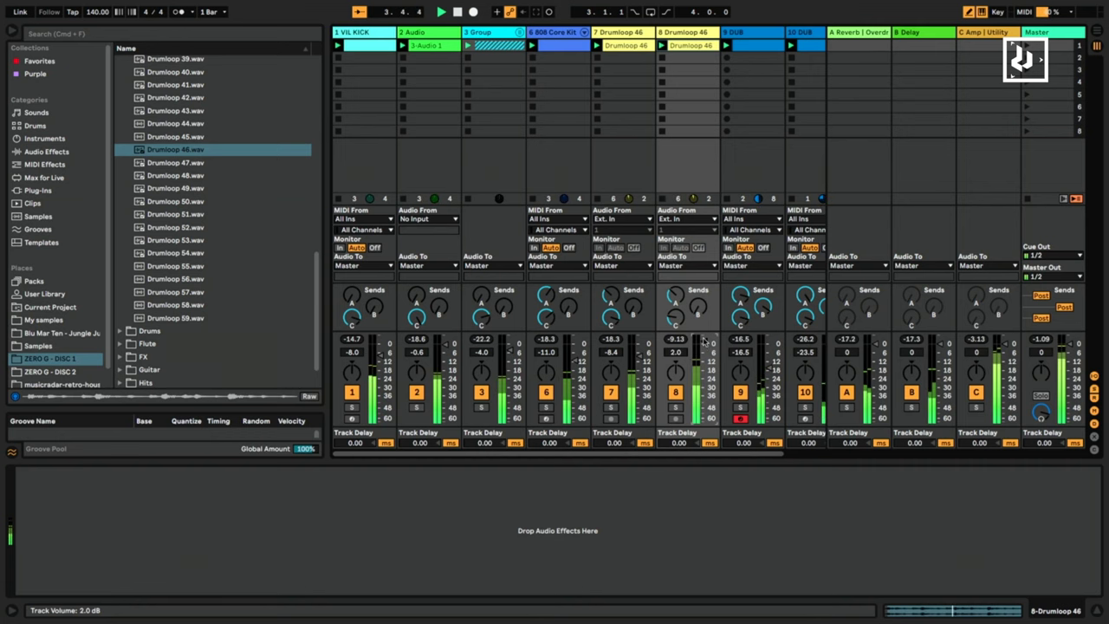
Add EQ Eight to the duplicated Drumloop 46 track with a high cut on band 8 at 6.96 kHz and a low cut on band 1.
left_click(48, 151)
left_click_drag(158, 226, 276, 594)
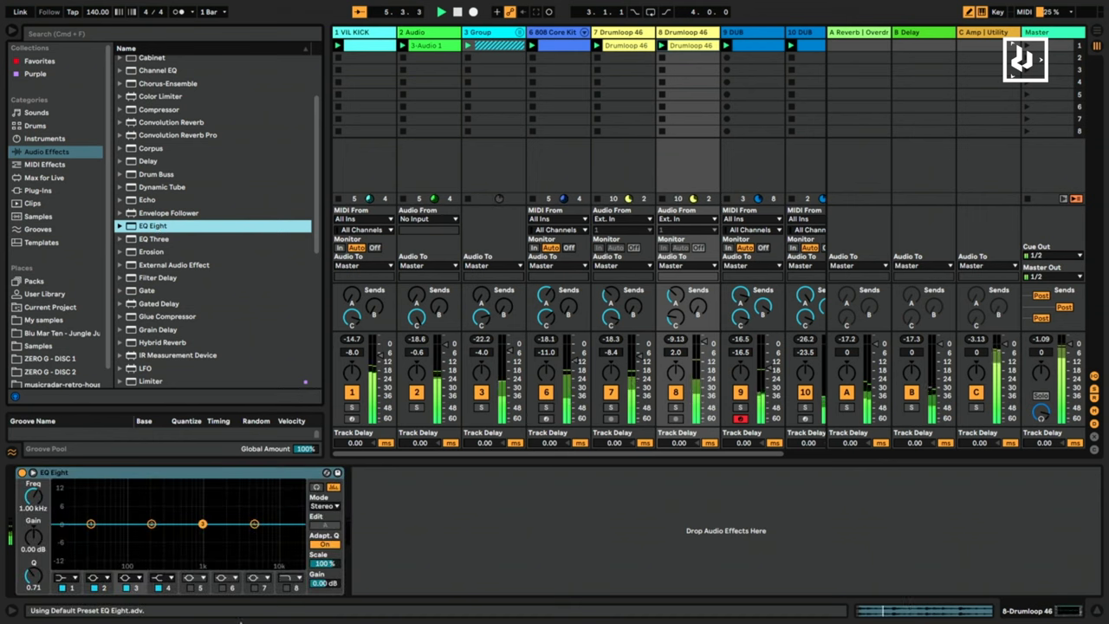
left_click(287, 588)
left_click_drag(293, 534, 264, 538)
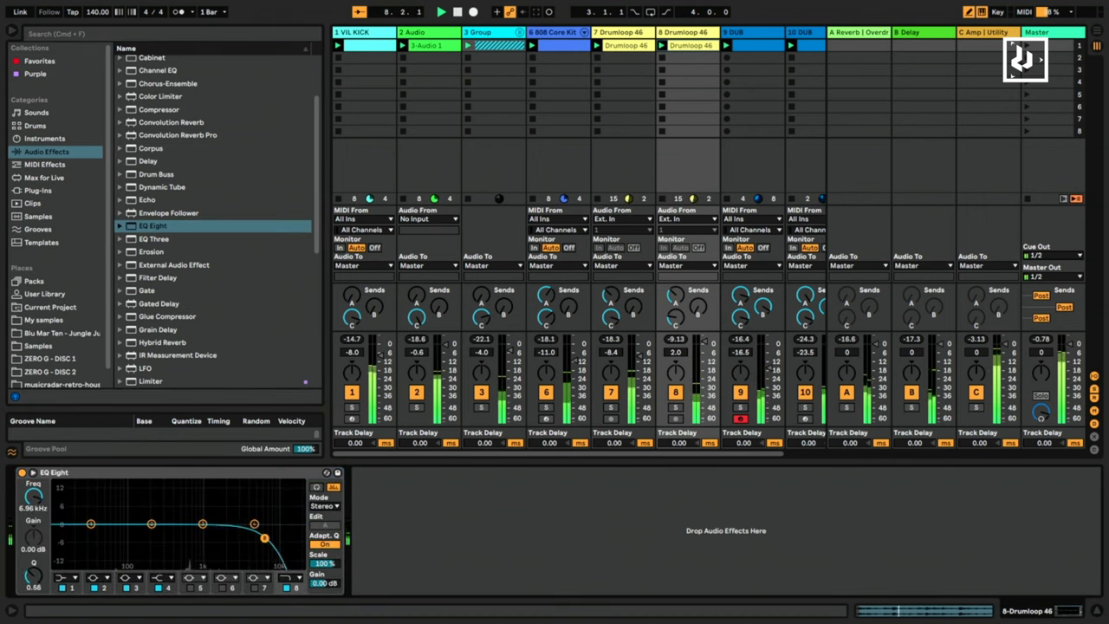
left_click(63, 577)
left_click(72, 503)
left_click_drag(91, 534, 113, 552)
Group the two Drumloop 46 tracks and solo the group during playback.
left_click(636, 52)
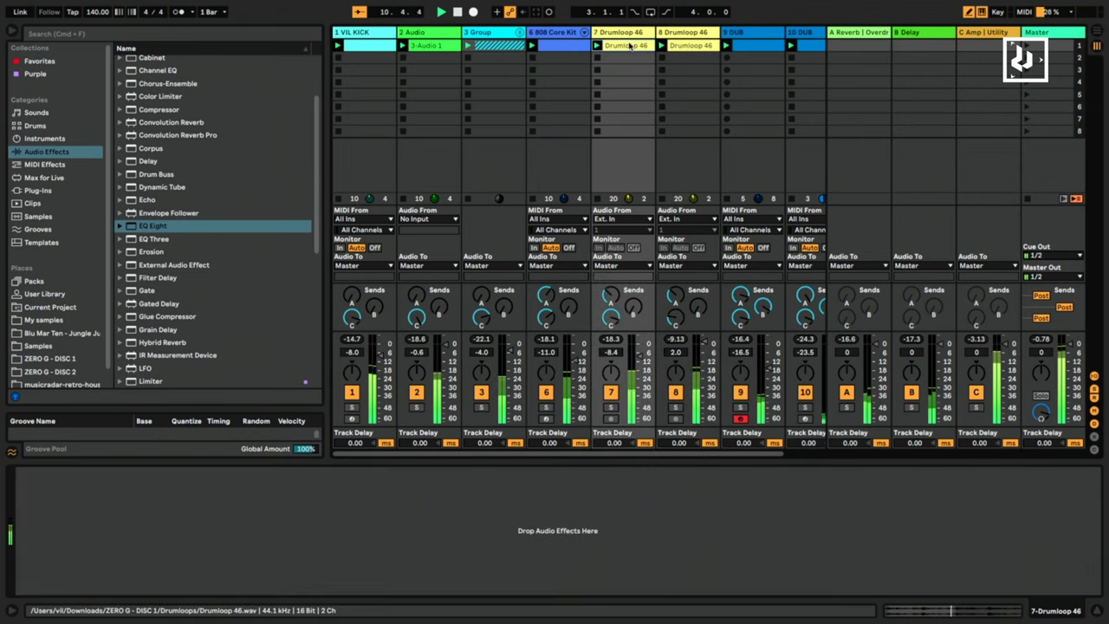
right_click(619, 32)
left_click(651, 32)
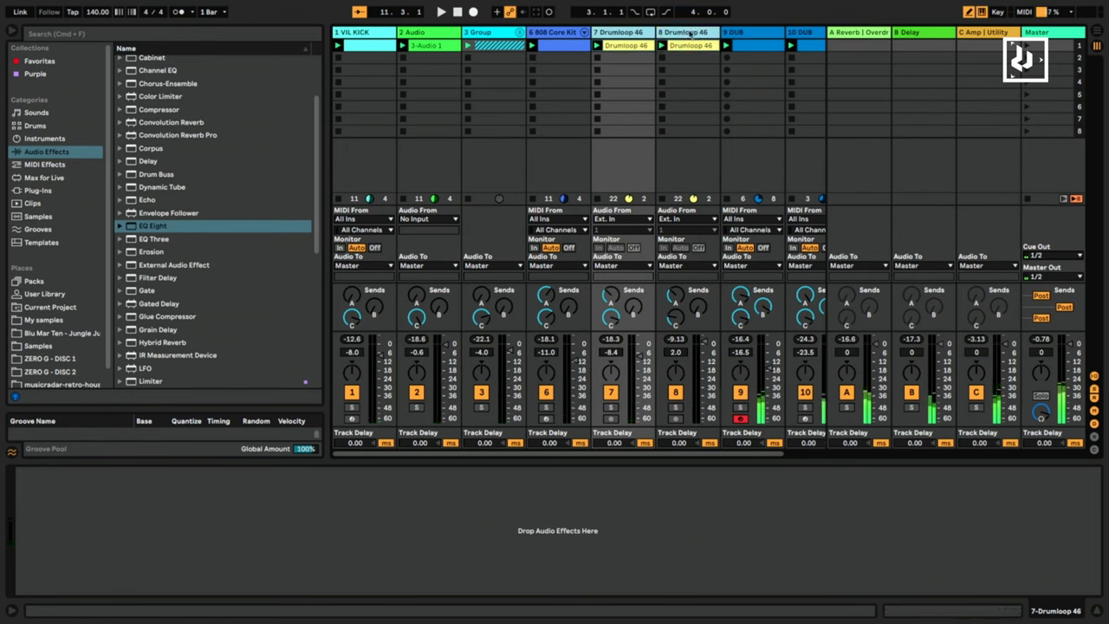
key("ctrl+g")
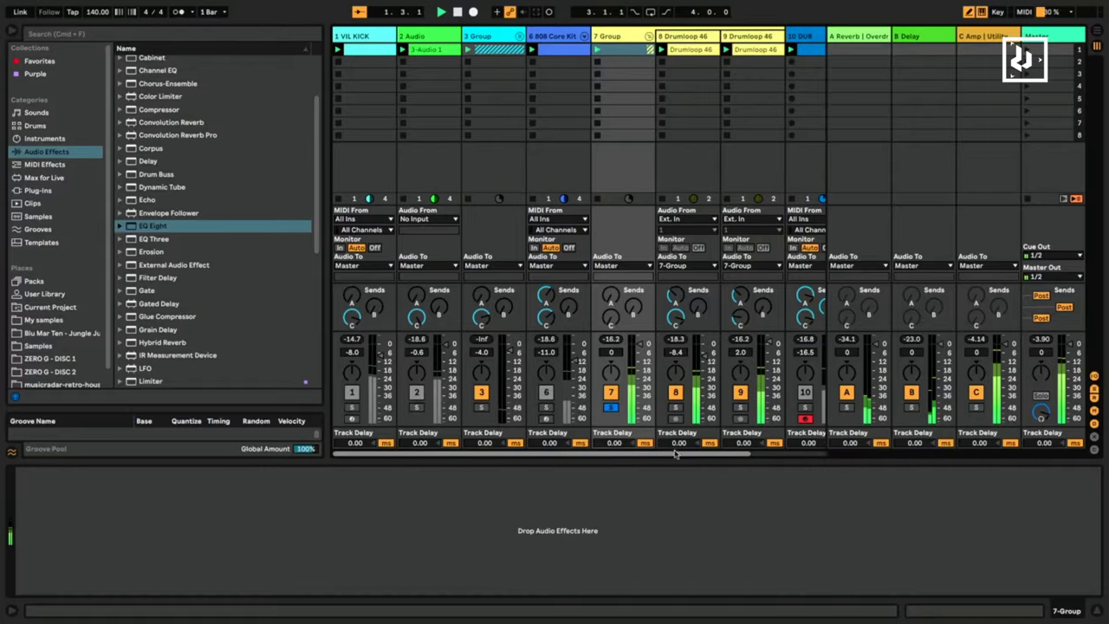
Lower the last sixteenth before 1.3 to a partial level in the first Drumloop 46 clip's Gain envelope, and stop playback.
scroll(558, 327, "right", 2)
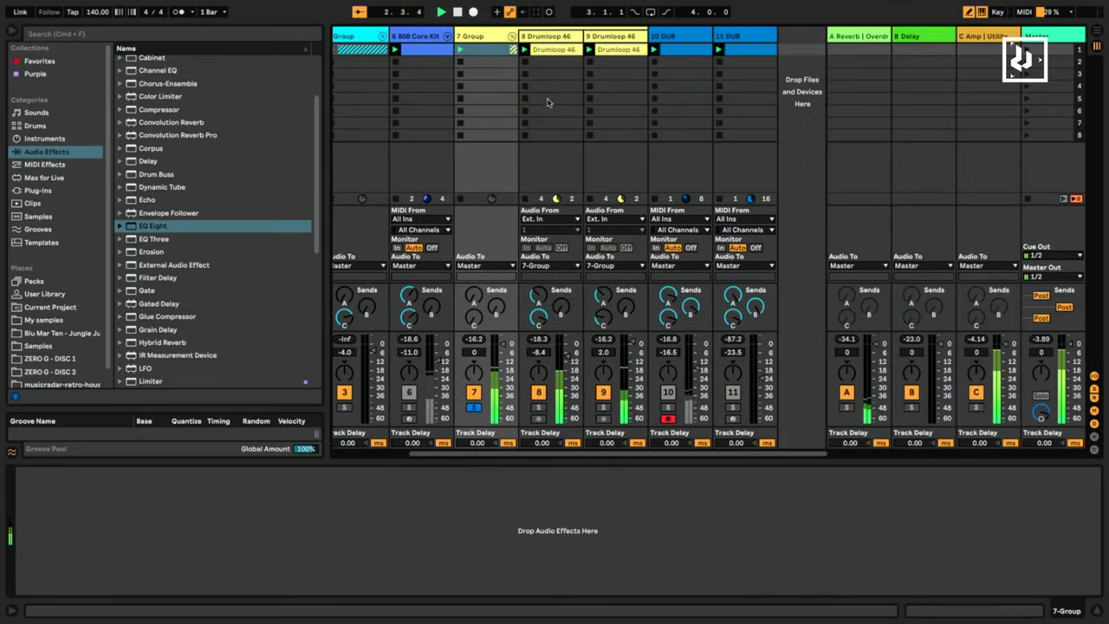
double_click(562, 49)
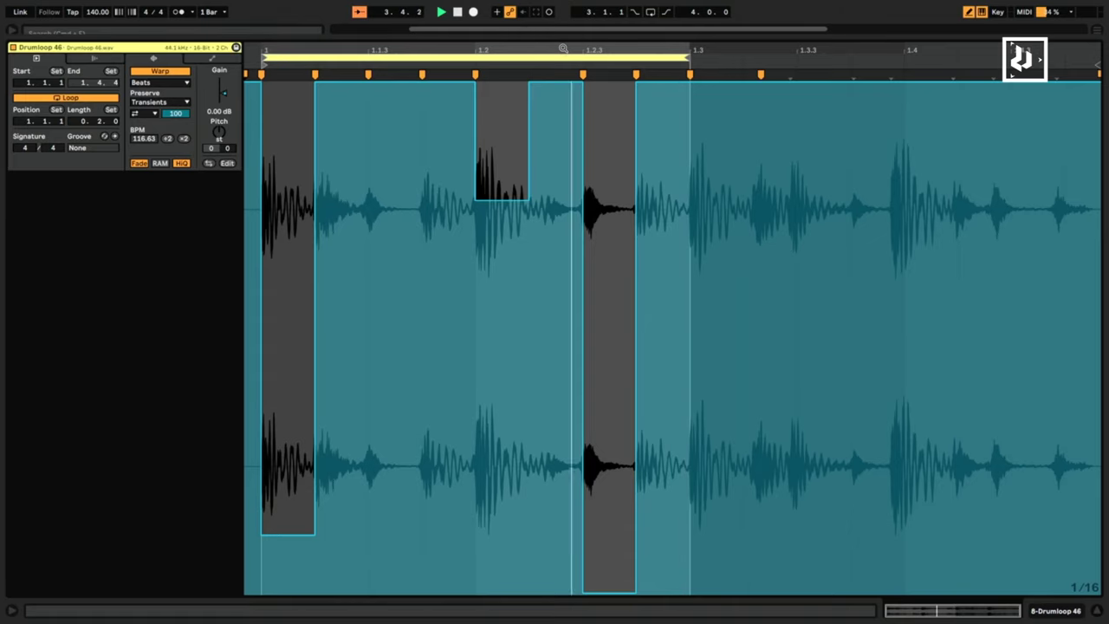
left_click(672, 422)
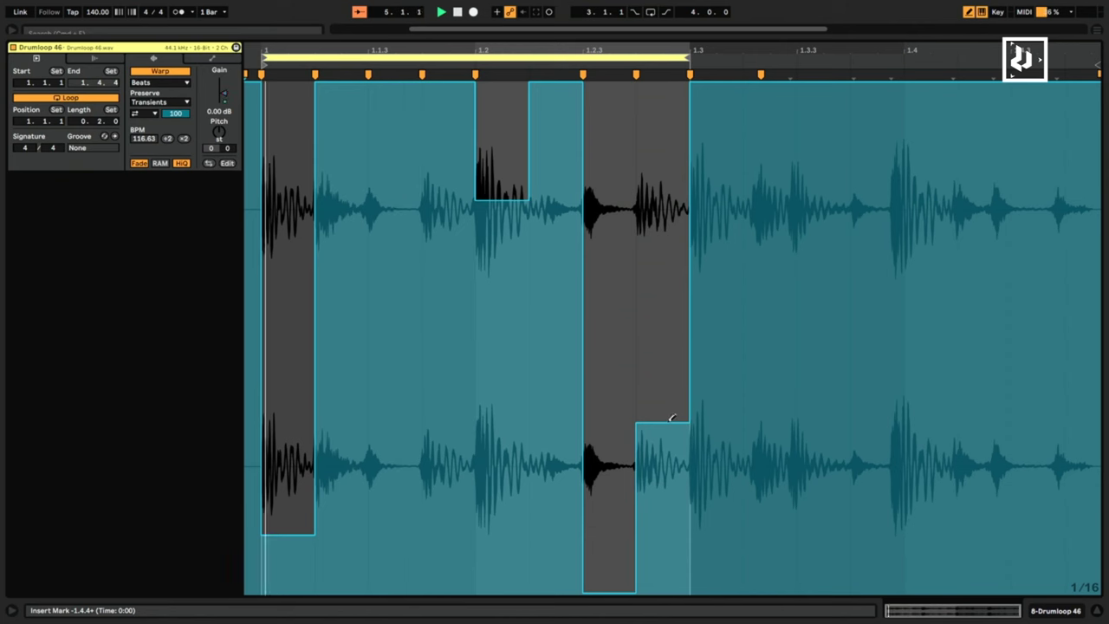
left_click_drag(656, 292, 659, 234)
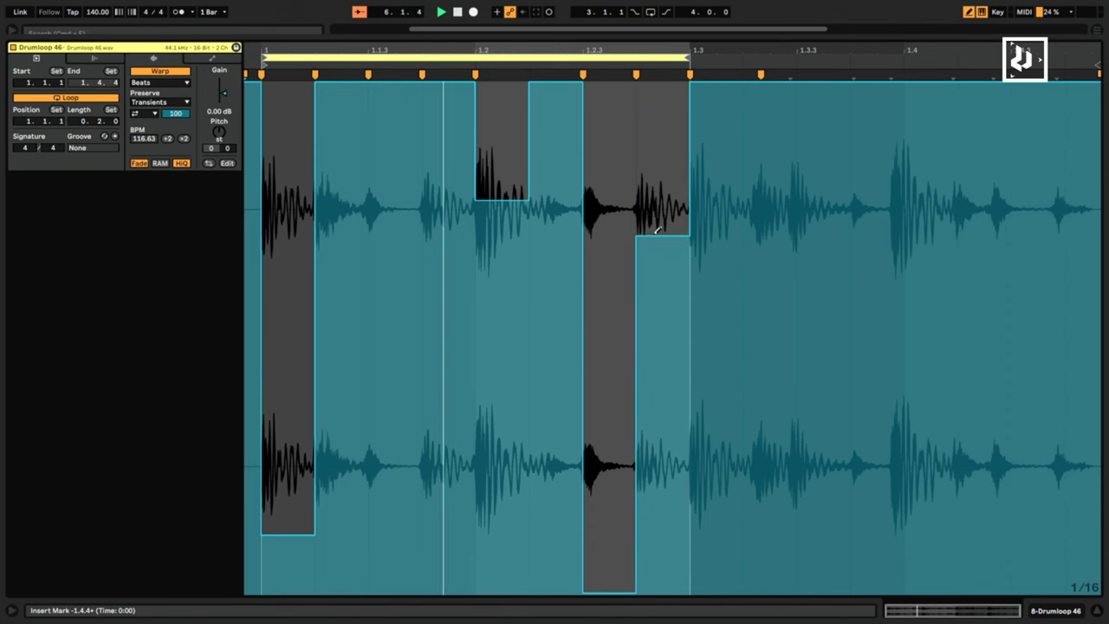
key("shift+Tab")
key("space")
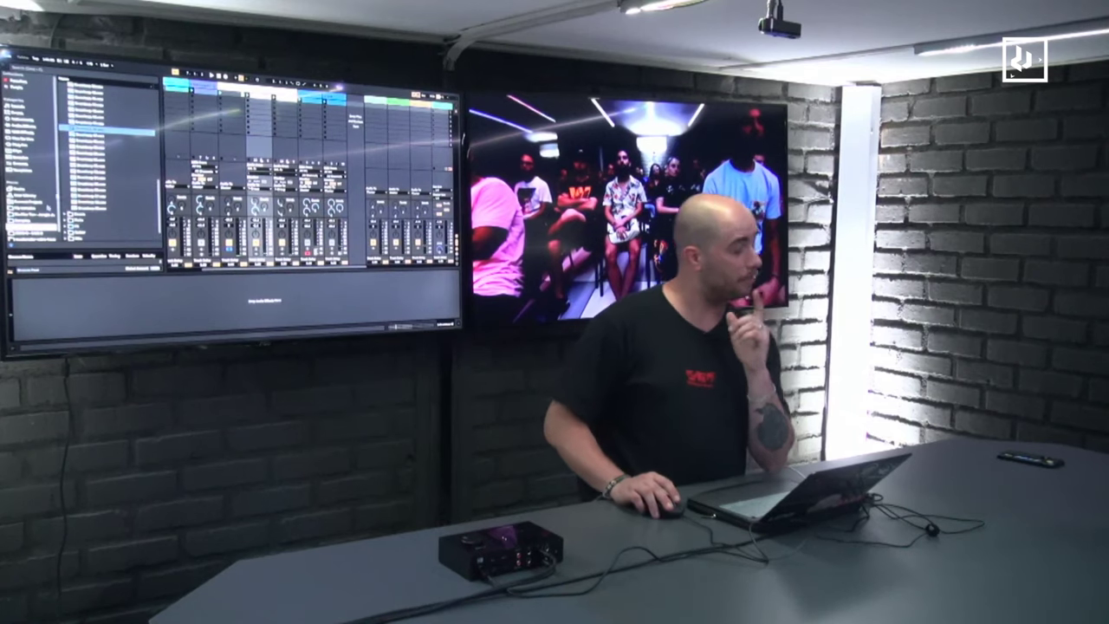
Open the Vocals folder of ZERO G - DISC 1 and preview Vocal 1.wav.
scroll(136, 151, "up", 3)
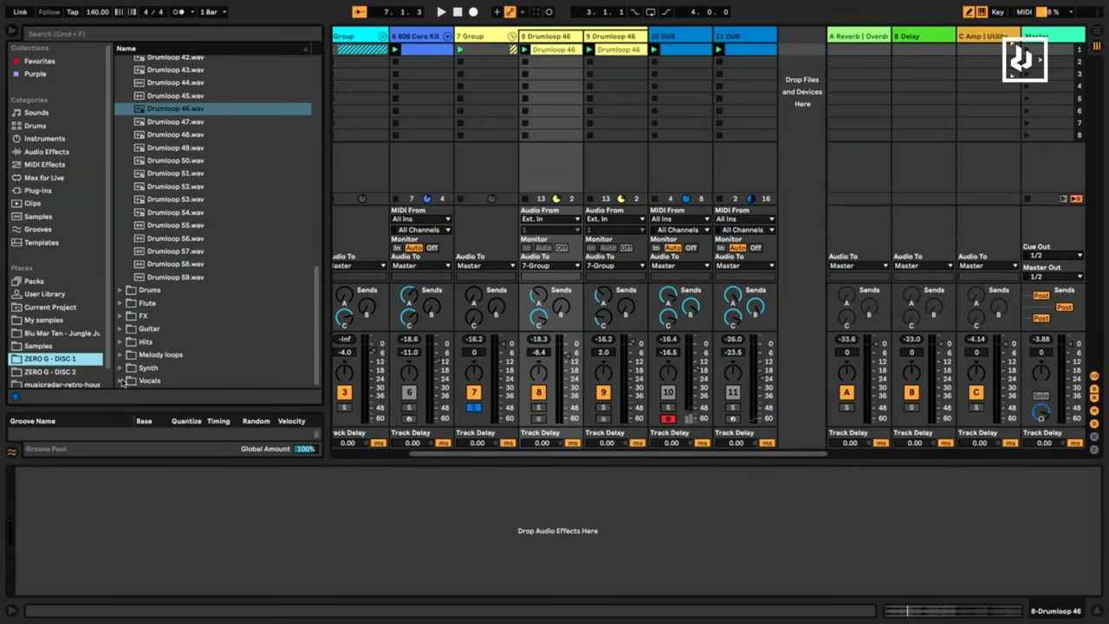
left_click(121, 382)
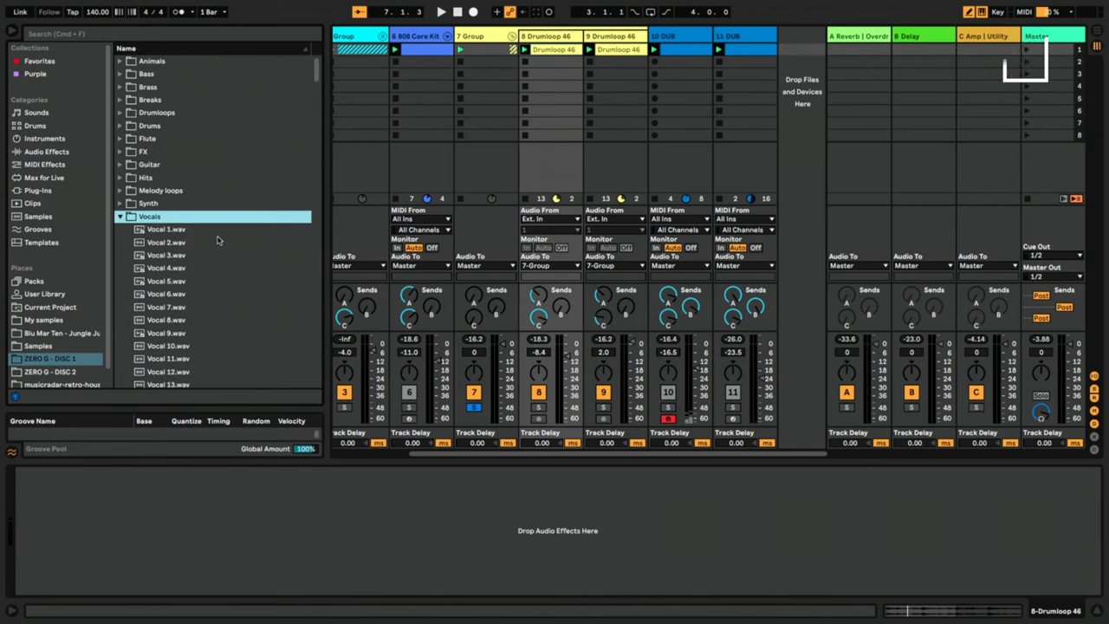
key("Down")
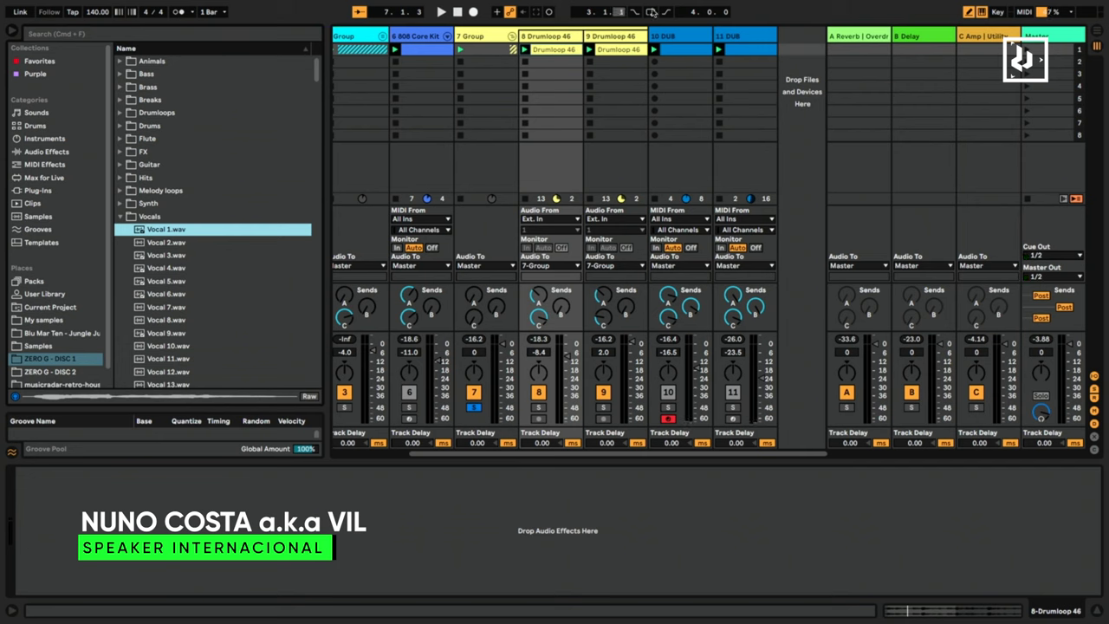
Insert an audio track after the second Drumloop 46 track in the group and place Vocal 1.wav in its first slot.
left_click(618, 44)
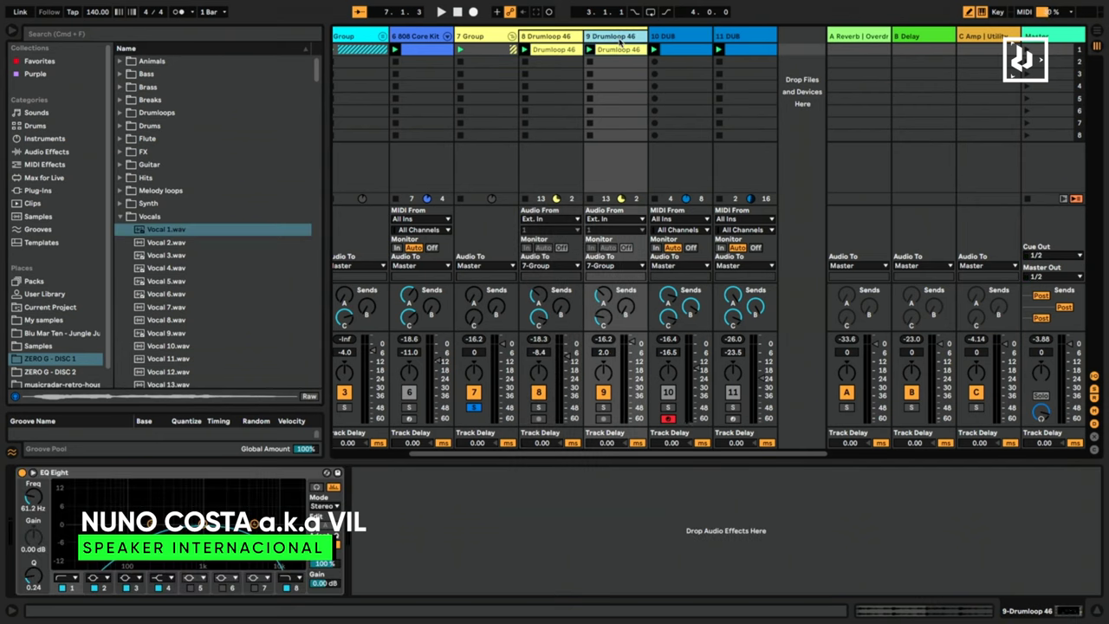
key("super+t")
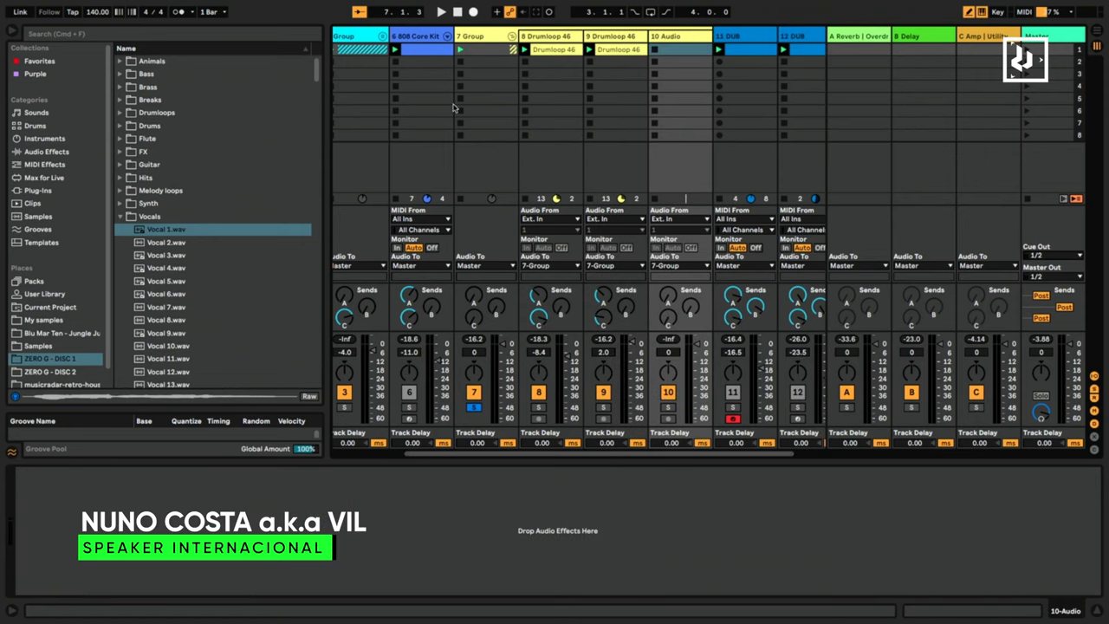
left_click(165, 230)
left_click_drag(163, 231, 672, 51)
Set position 1.1.1 at the first transient of the Vocal 1 clip.
double_click(672, 52)
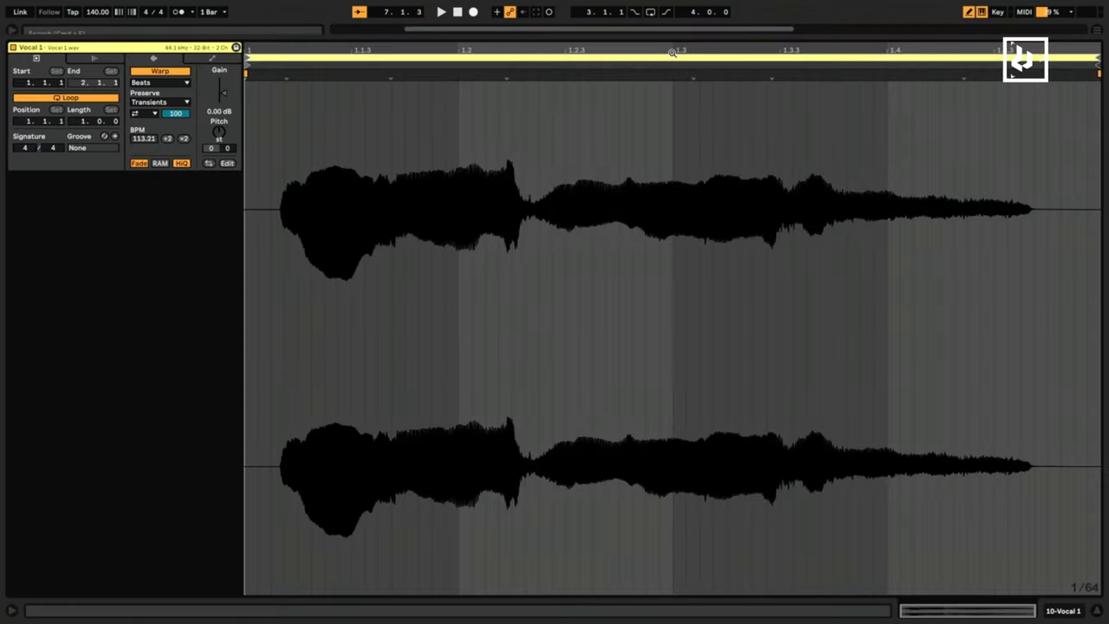
right_click(287, 76)
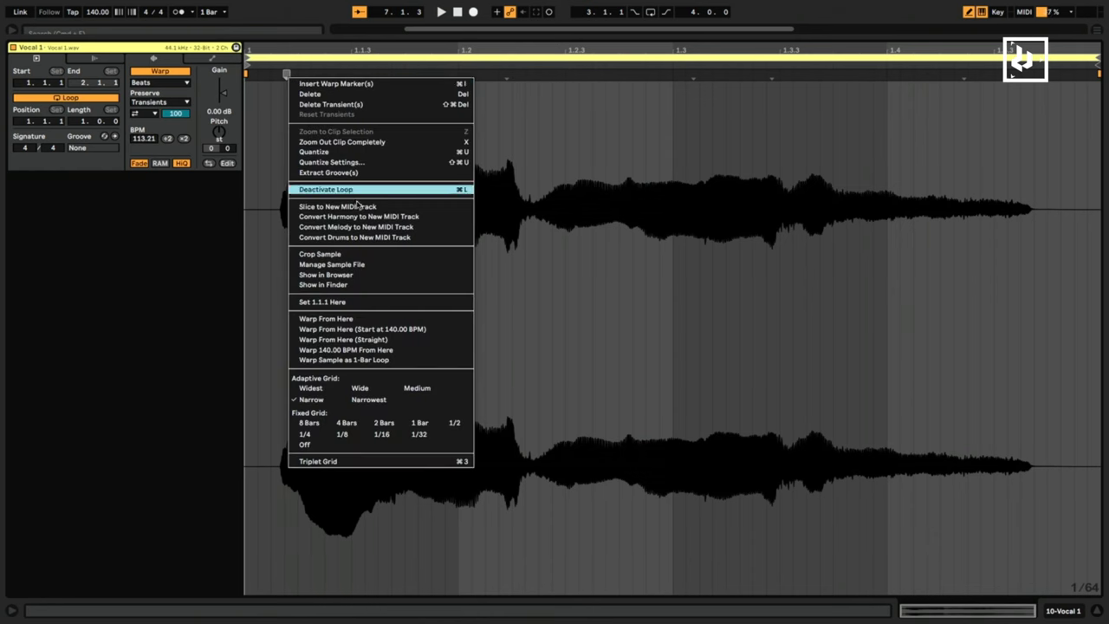
left_click(346, 302)
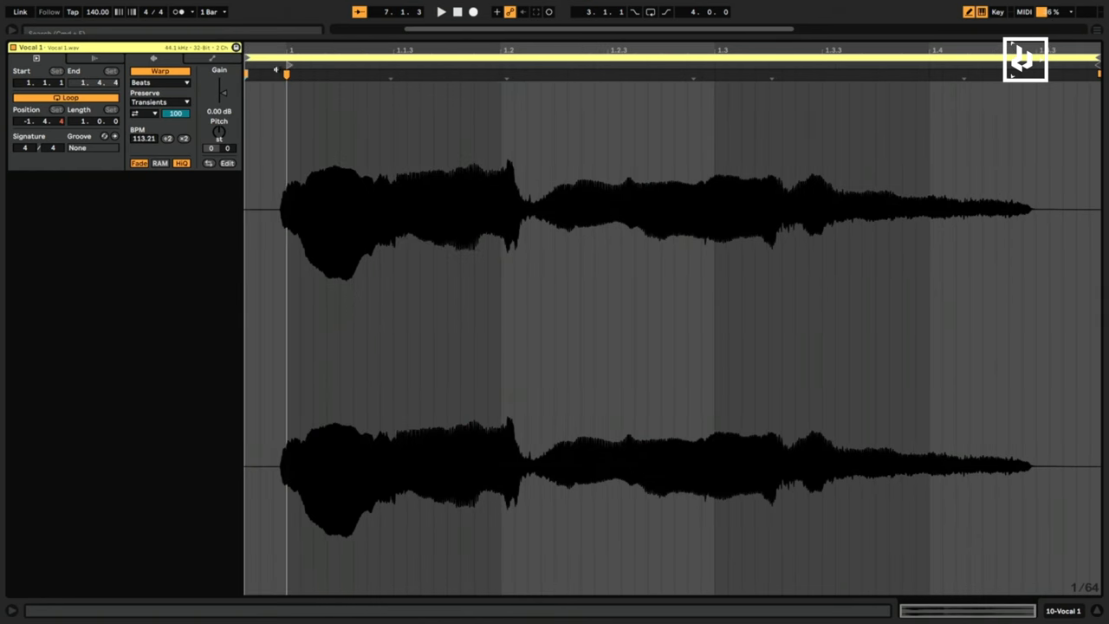
Draw the Vocal 1 clip's Gain envelope at 100% over the opening syllable, falling to silence just before 1.1.3.
left_click(211, 59)
left_click(154, 83)
left_click(154, 93)
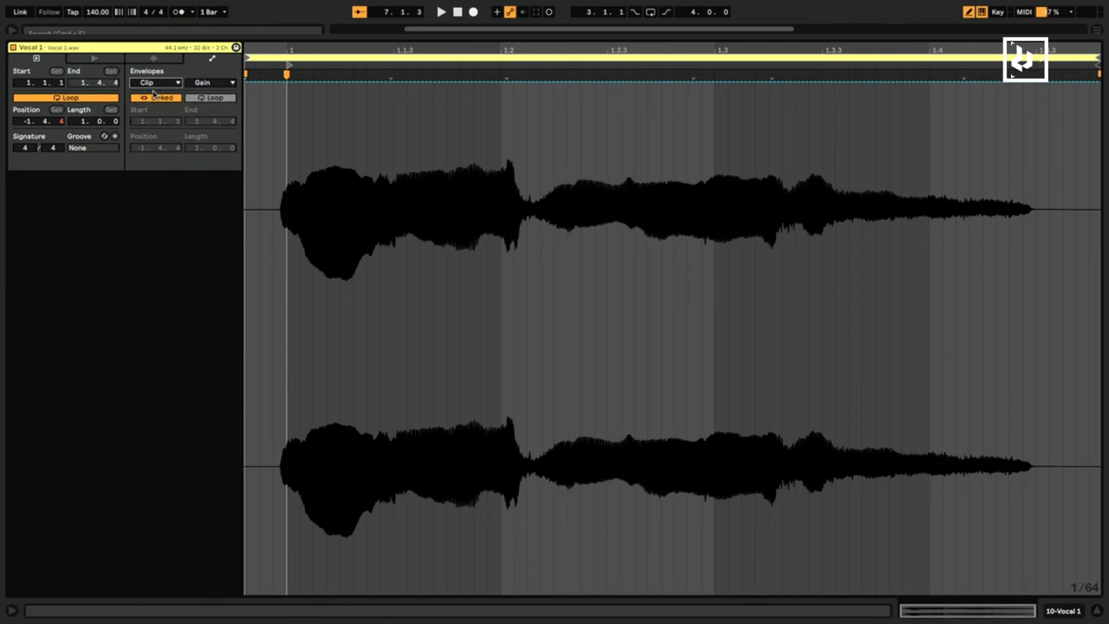
left_click(221, 84)
left_click(206, 90)
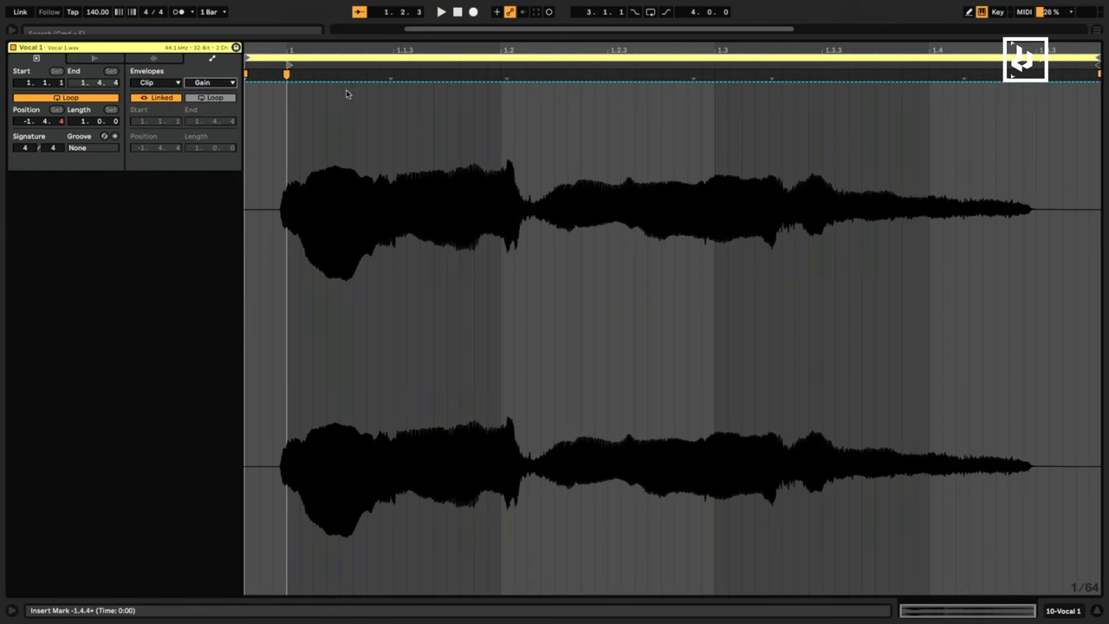
left_click(349, 88)
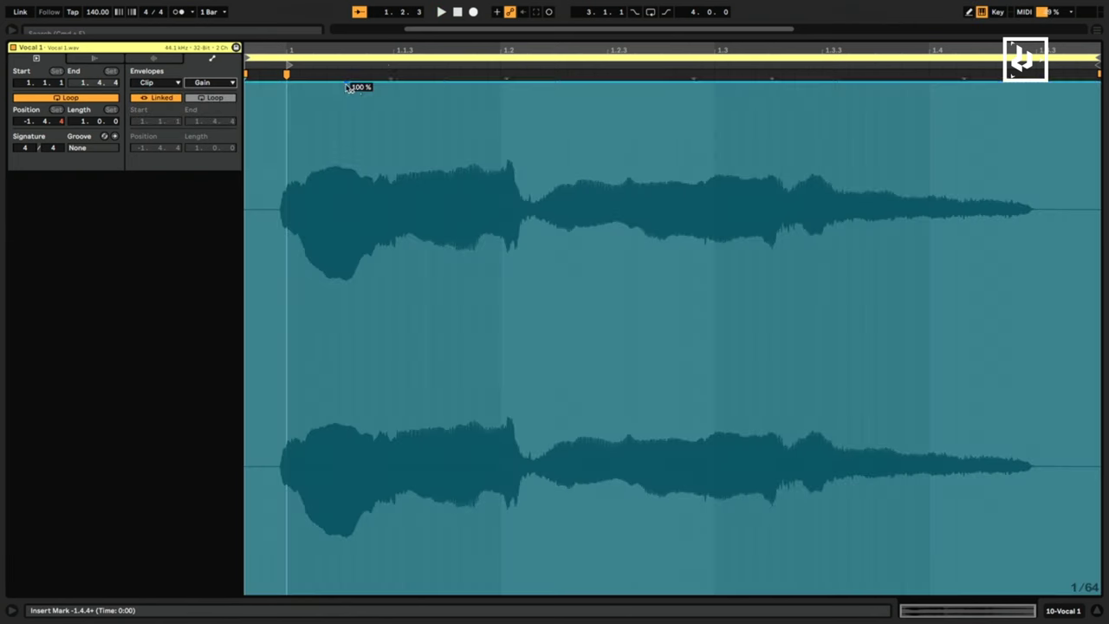
left_click_drag(390, 90, 391, 594)
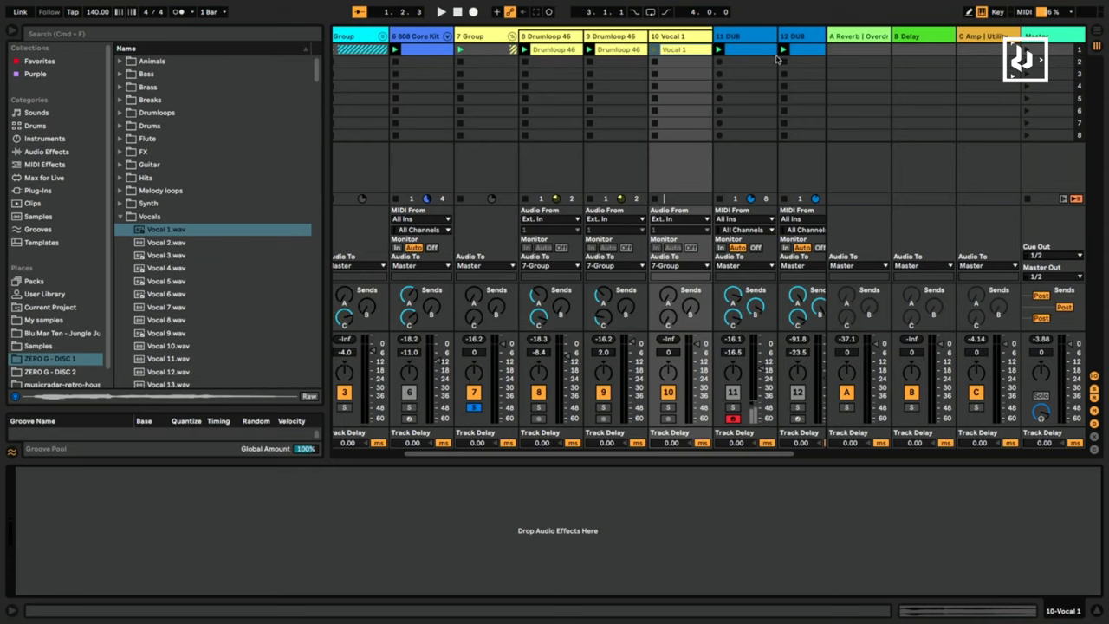
Launch the Vocal 1 clip and play it while viewing its Gain envelope.
left_click(654, 50)
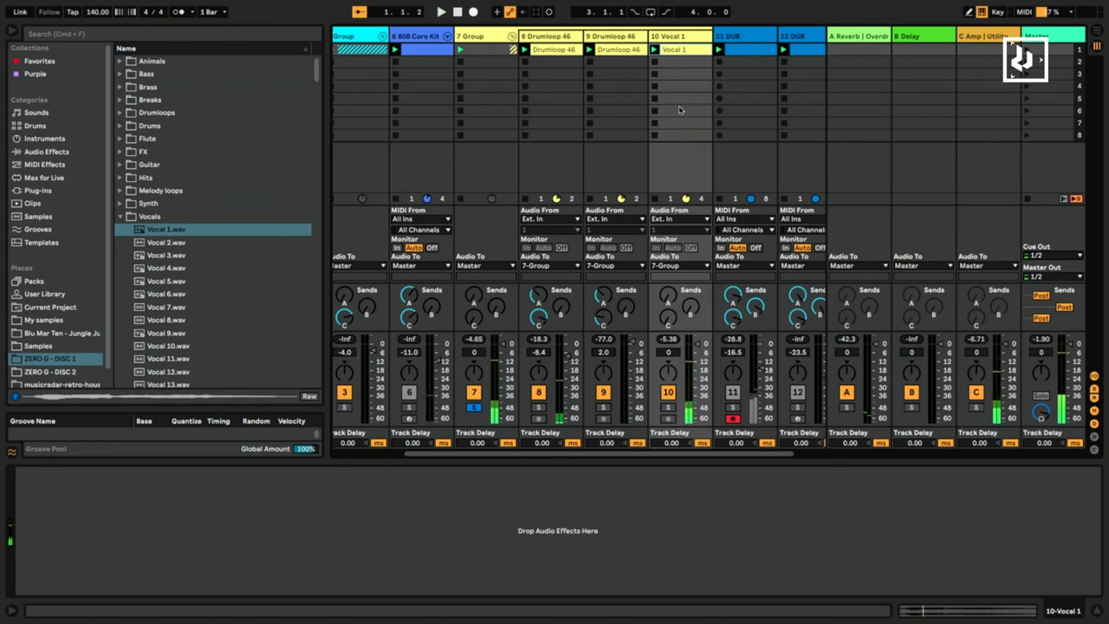
double_click(683, 50)
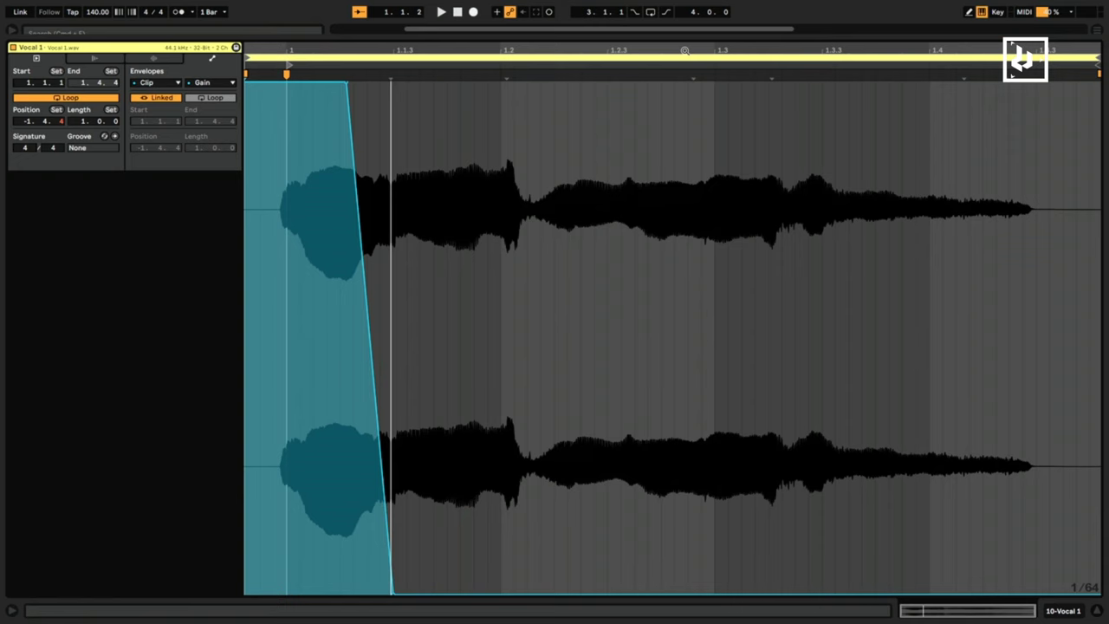
key("space")
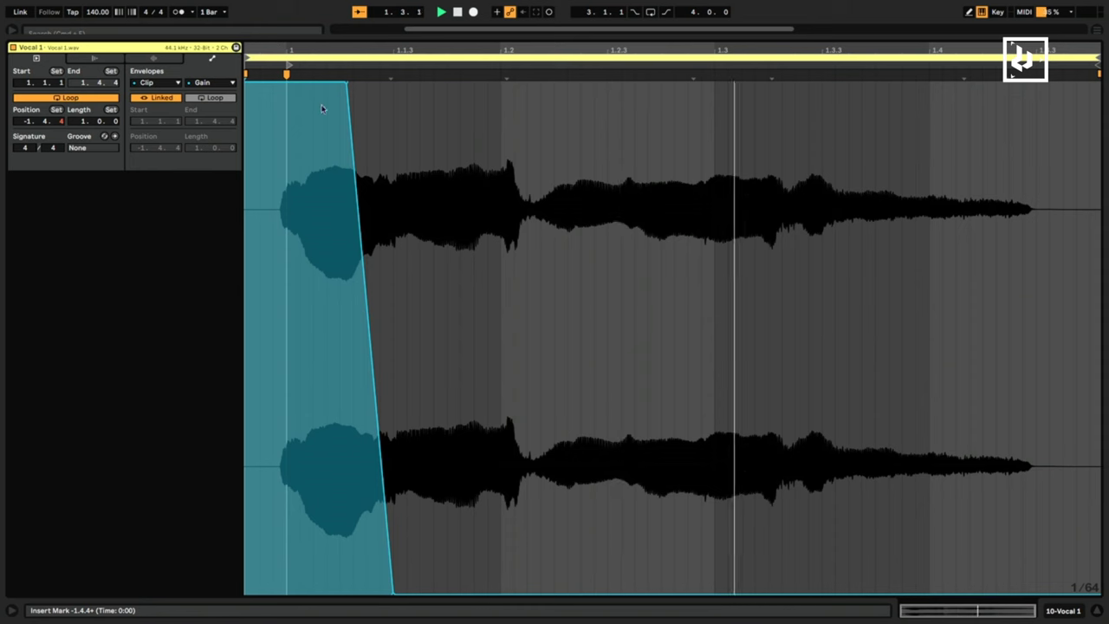
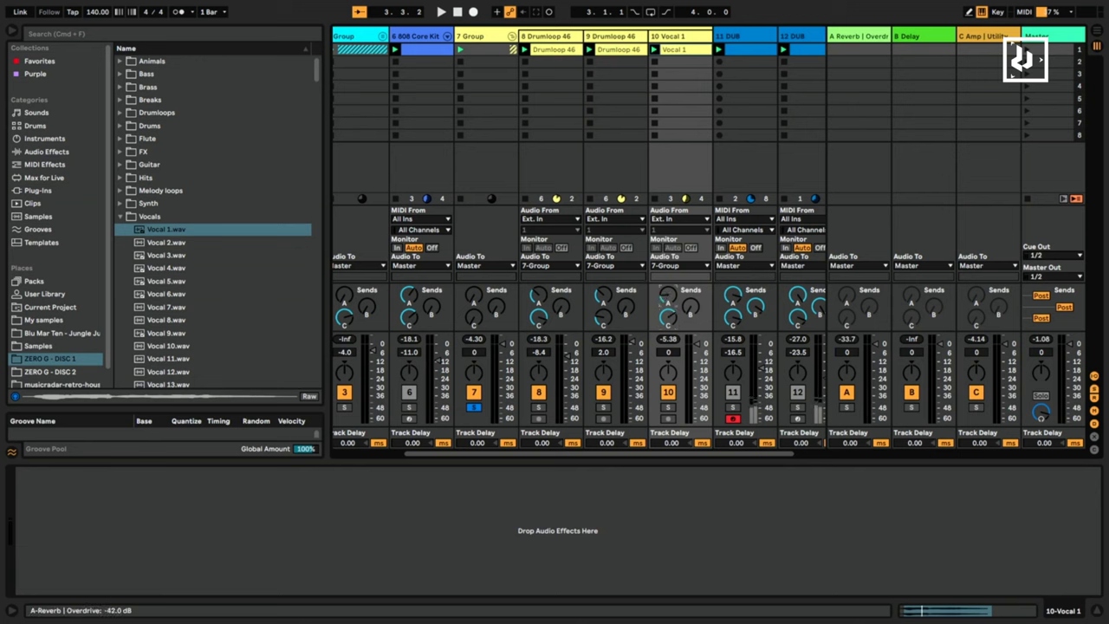
Raise the Vocal 1 track's reverb send A and set its volume to -11.0 dB during playback.
left_click_drag(668, 294, 668, 301)
key("space")
left_click_drag(696, 343, 696, 349)
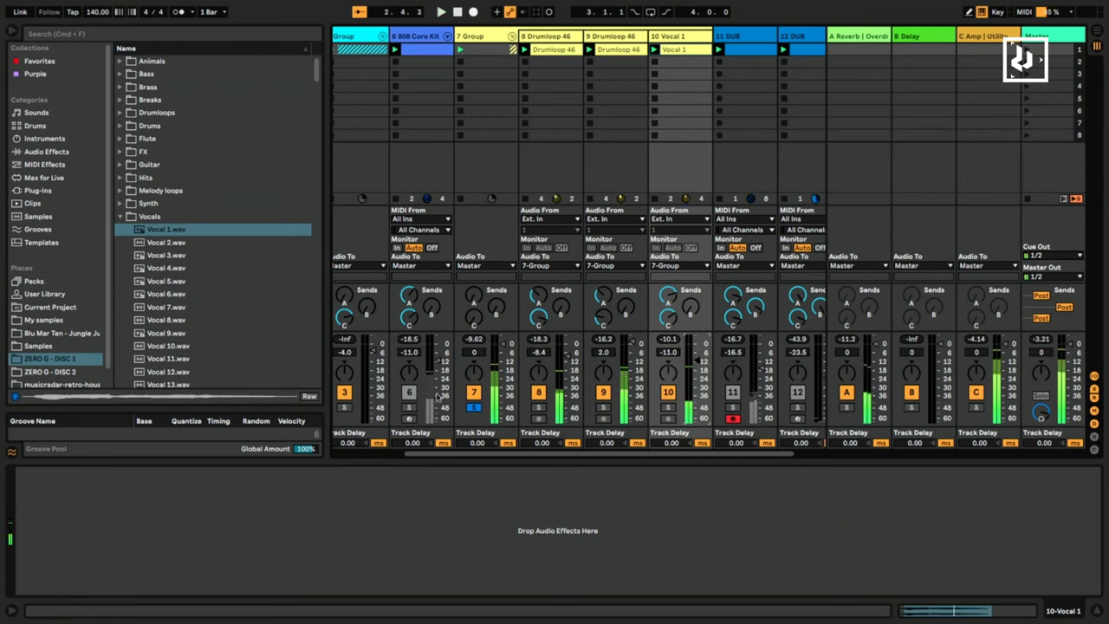
Unsolo the drum group and set the Vocal 1 track's volume to -13.0 dB and its delay send B to -15.0 dB.
left_click(474, 407)
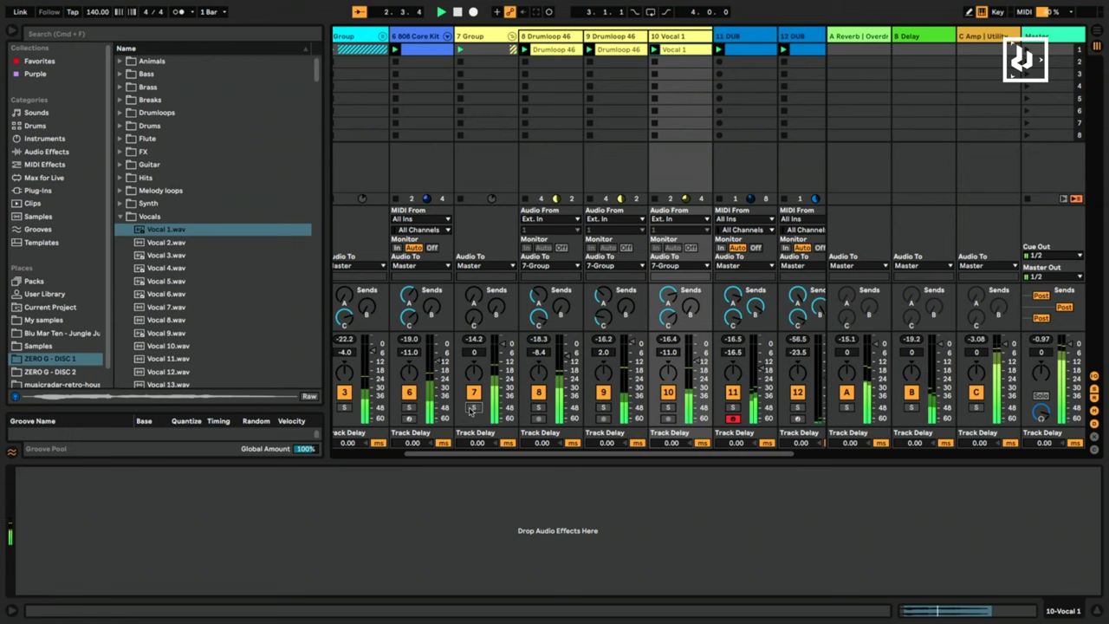
left_click_drag(699, 360, 700, 364)
mouse_move(690, 306)
left_mouse_down()
mouse_move(690, 178)
mouse_move(691, 314)
left_mouse_up()
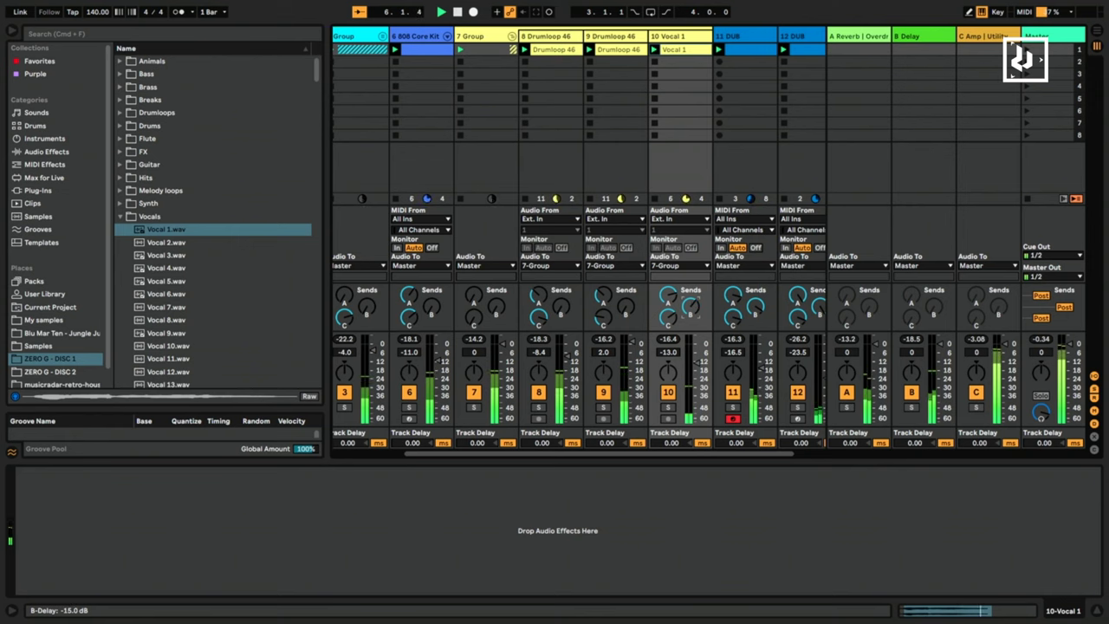
Open the Vocal 1 clip, stop playback and show its sample settings.
double_click(681, 49)
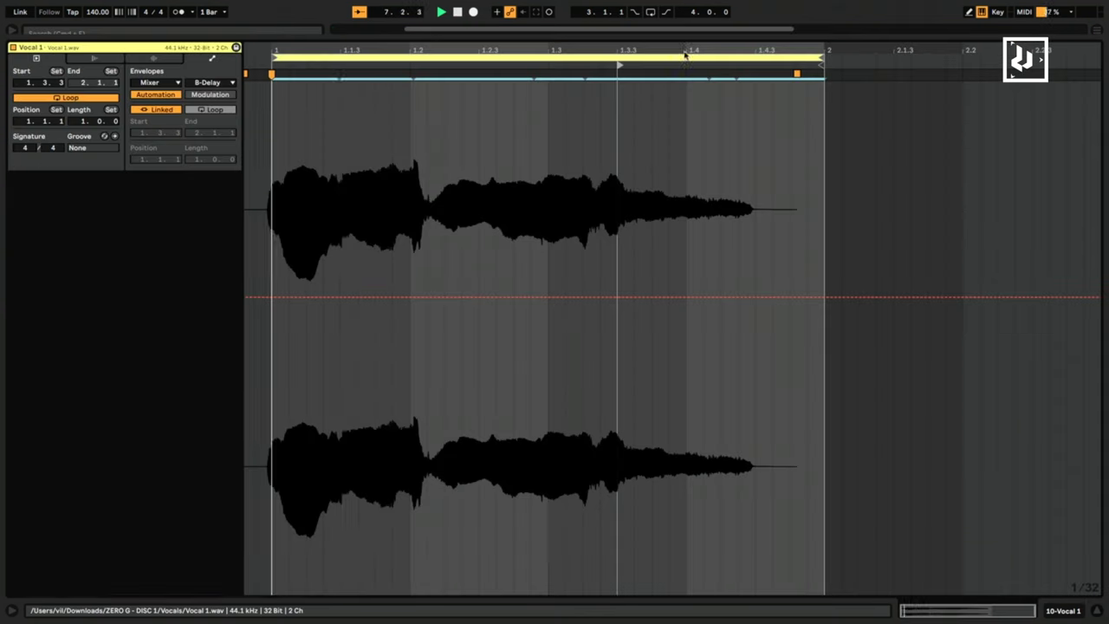
key("space")
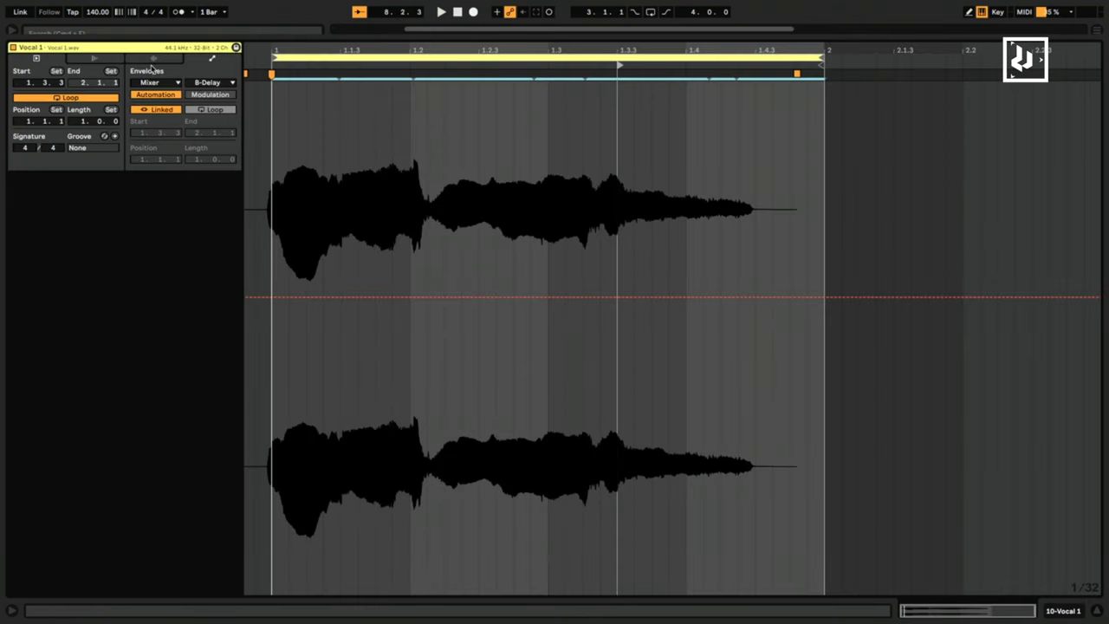
left_click(163, 59)
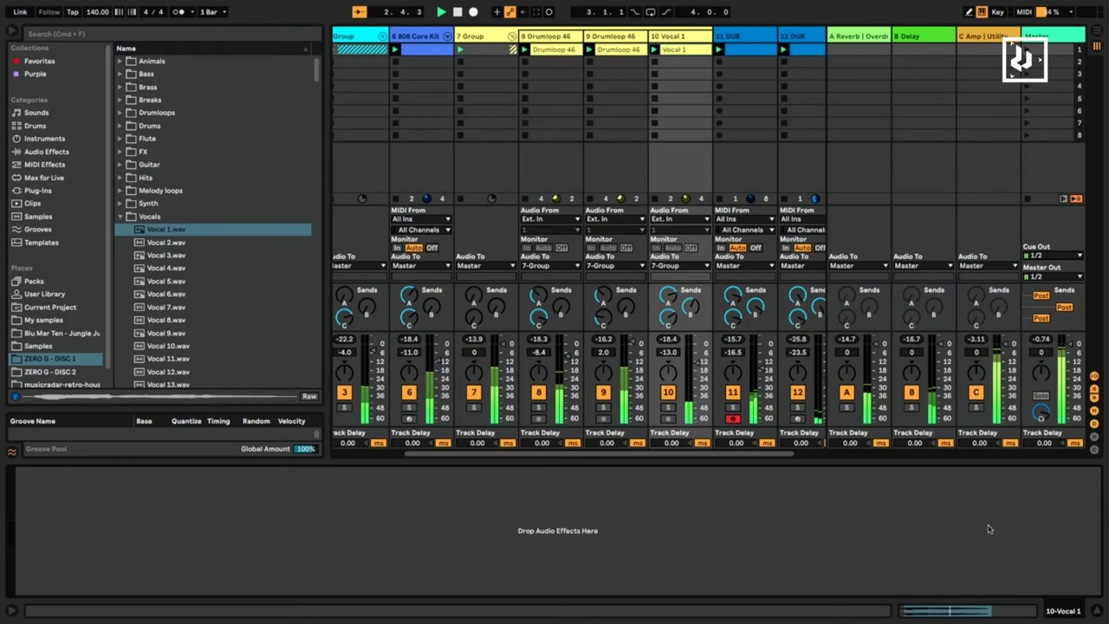
Add EQ Eight to the group holding the drum loops and vocal, and change band 1 to a low cut.
left_click(474, 37)
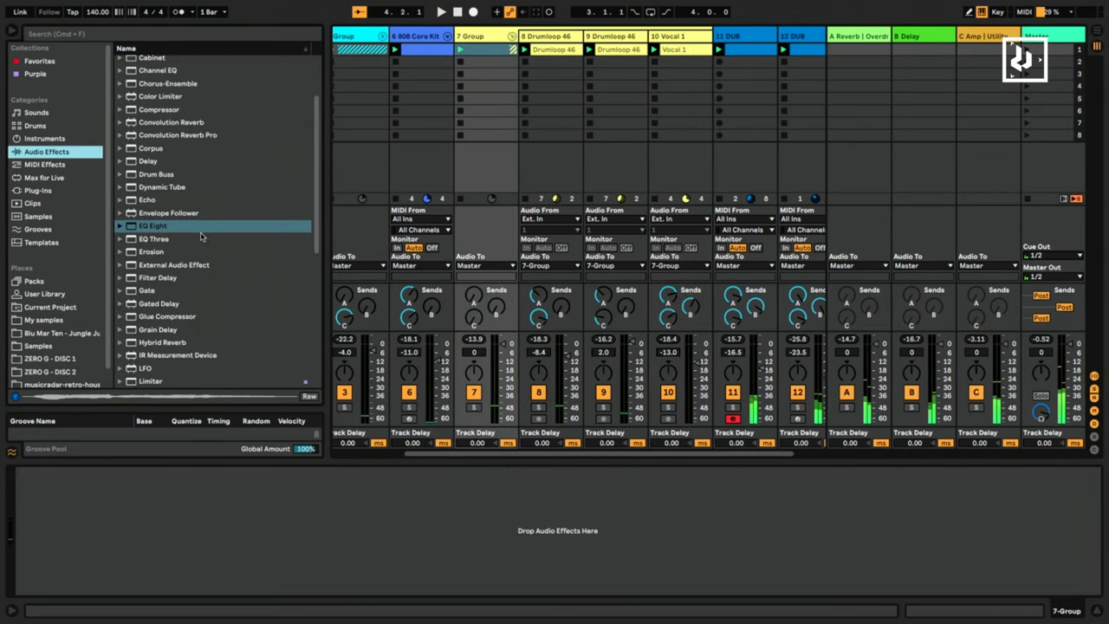
left_click(158, 227)
key("Return")
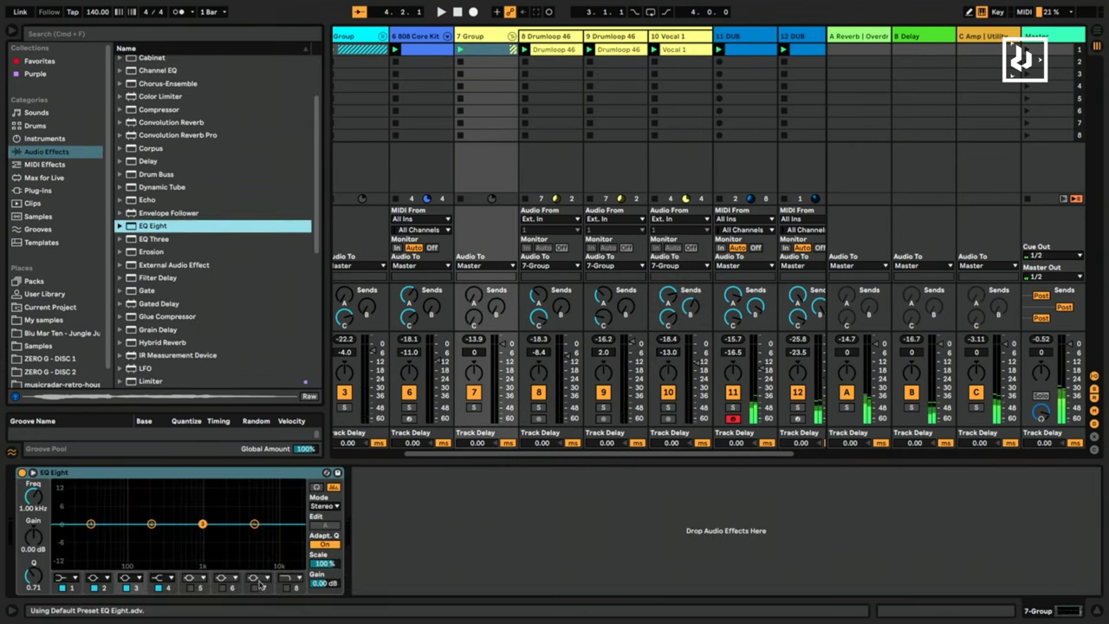
left_click(60, 577)
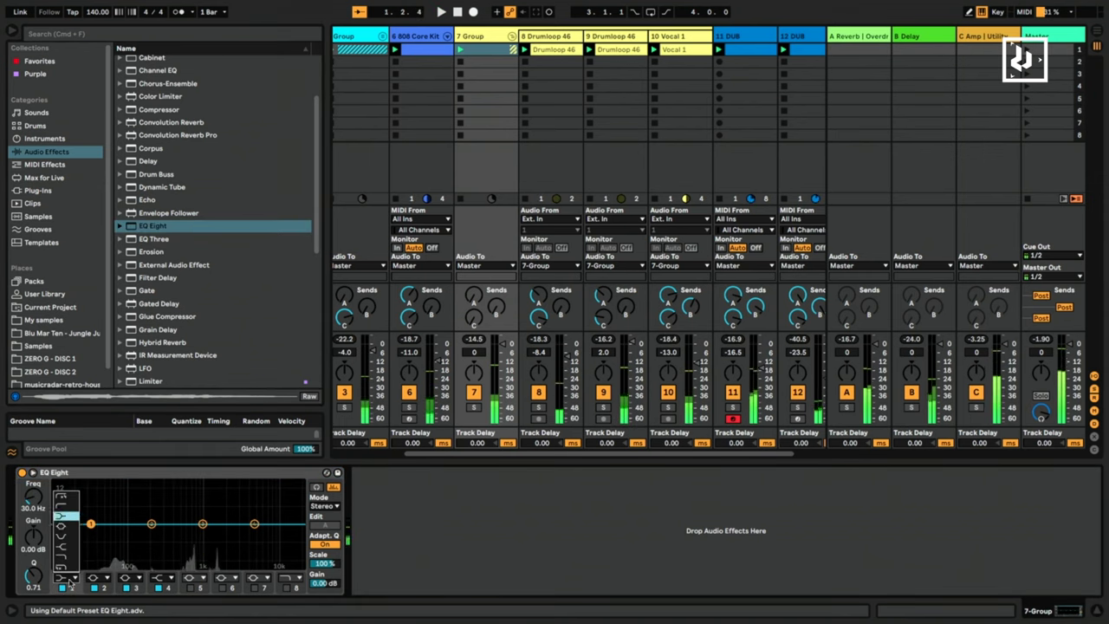
left_click(62, 504)
Adjust the group's band 1 low cut during playback and set band 4 to 4.95 kHz with 0.12 dB gain.
left_click_drag(91, 535, 95, 548)
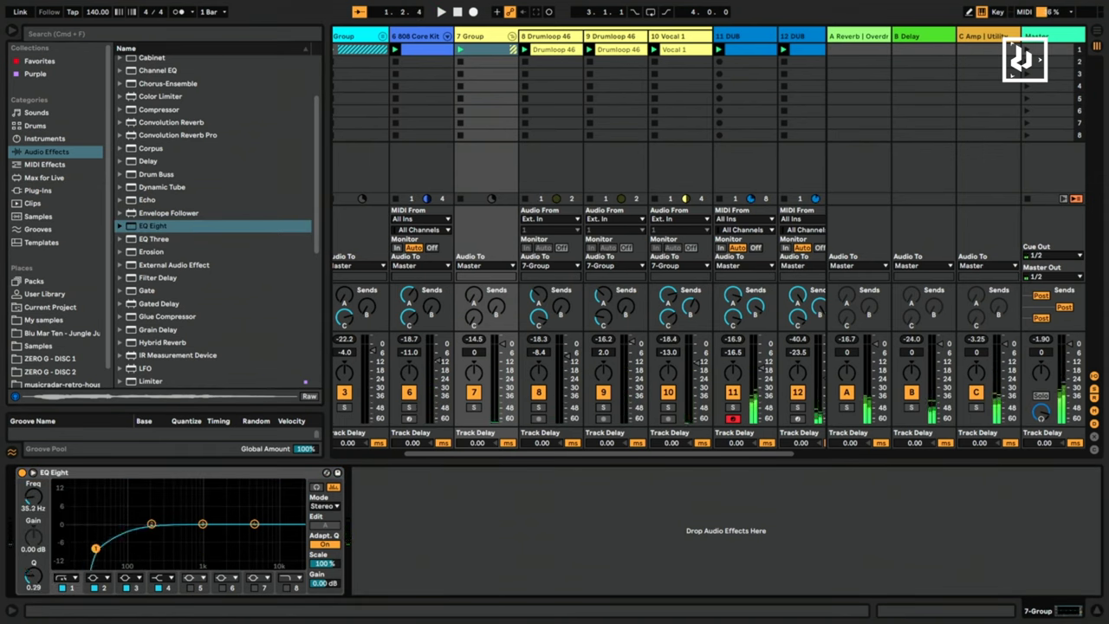
key("space")
mouse_move(91, 564)
left_mouse_down()
mouse_move(154, 565)
mouse_move(91, 564)
left_mouse_up()
left_click_drag(253, 524, 253, 525)
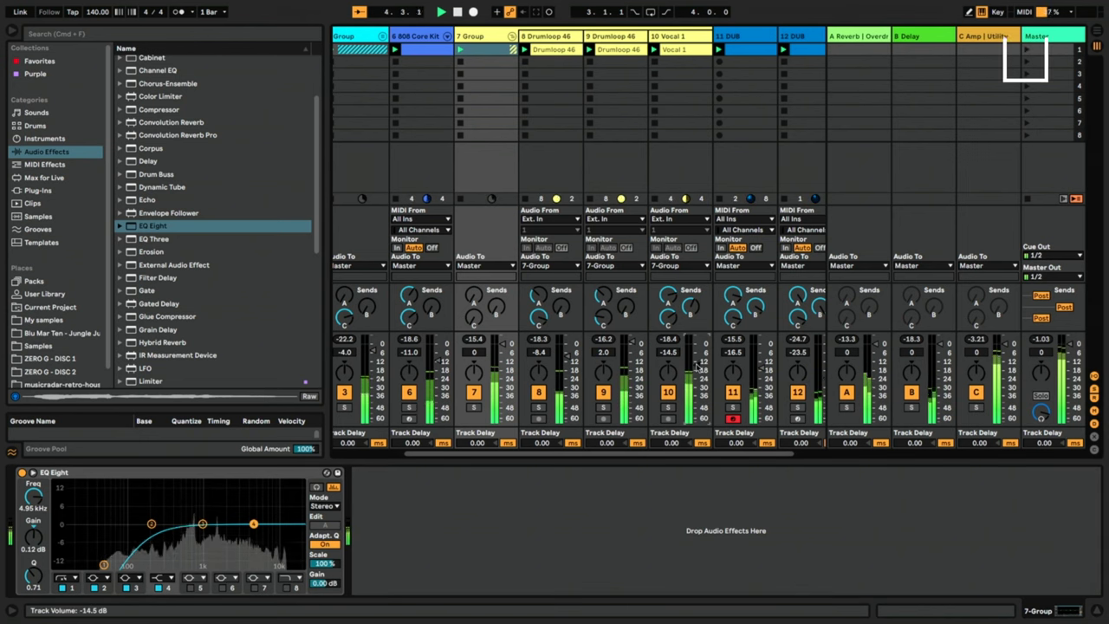
Set the 11 DUB track's volume to -15.5 dB, 12 DUB's to -17.0 dB and Vocal 1's to -15.5 dB during playback.
left_click_drag(724, 454, 775, 422)
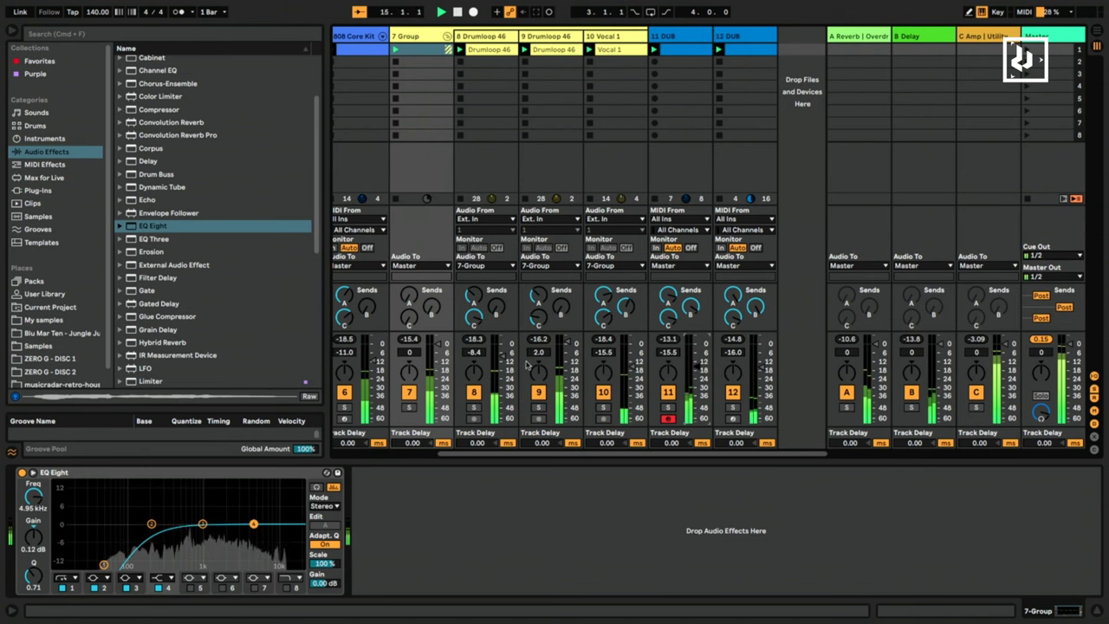
scroll(592, 459, "left", 5)
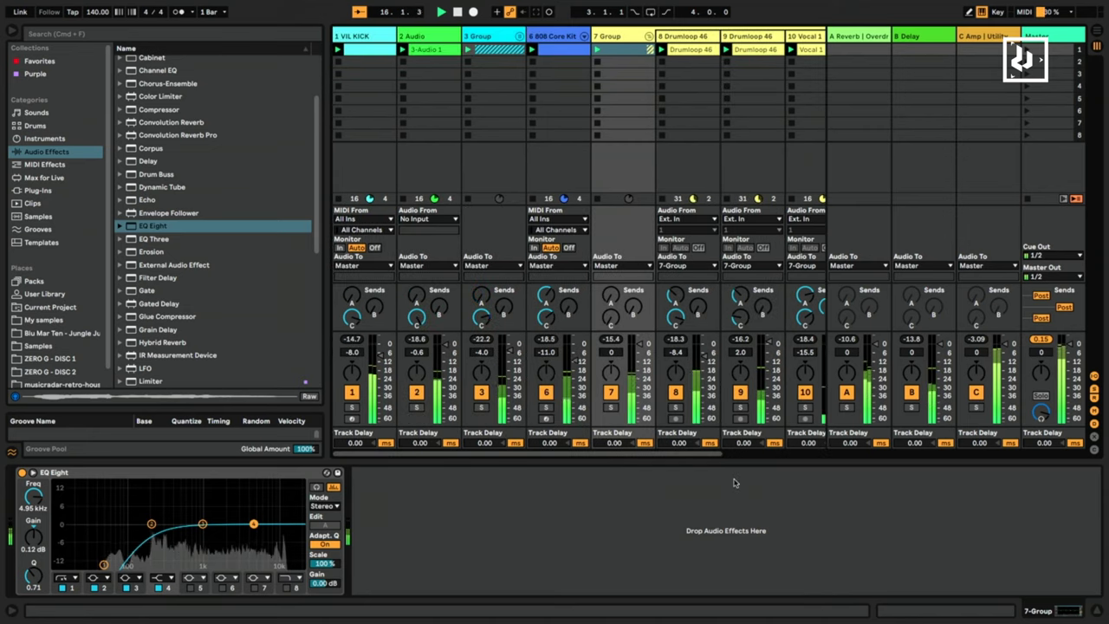
scroll(691, 458, "right", 5)
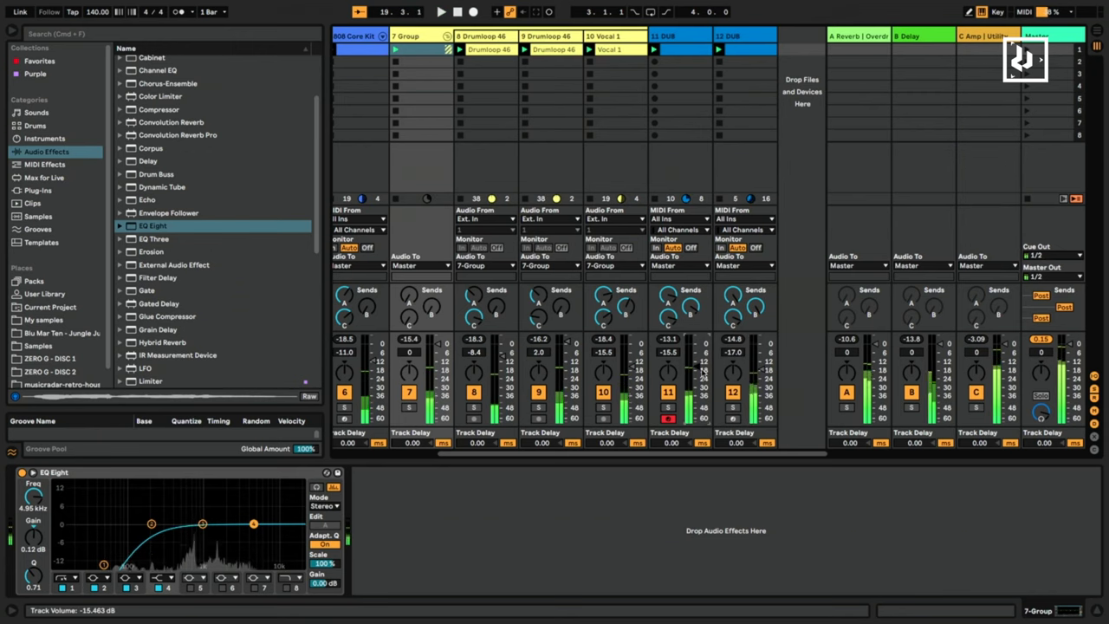
scroll(549, 459, "left", 5)
scroll(688, 69, "right", 5)
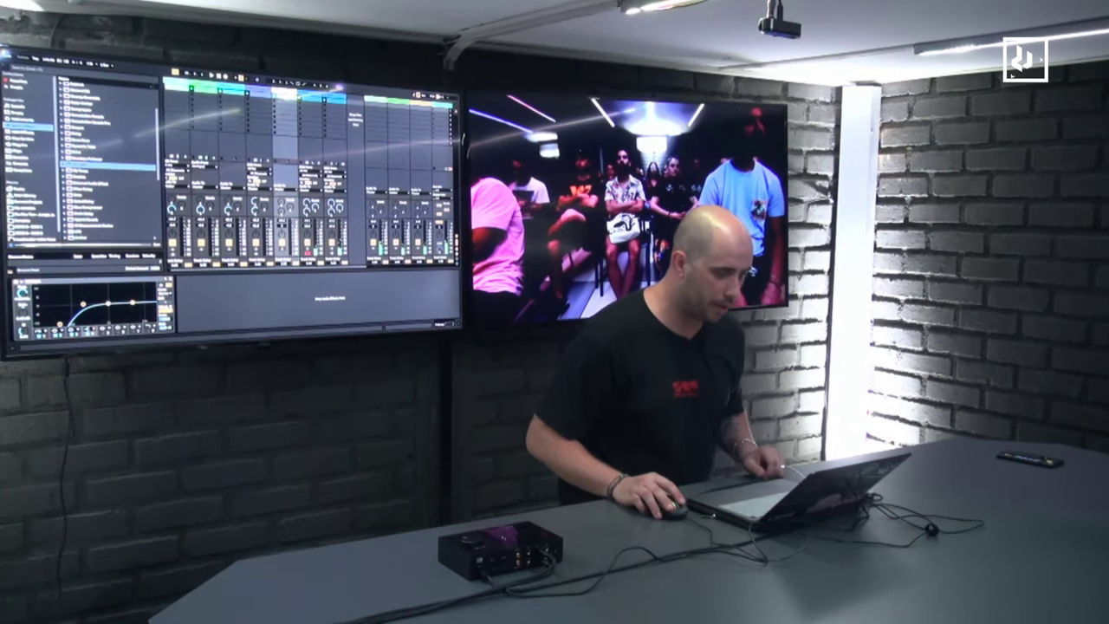
Fold the group holding the drum loops and vocal, and play the mix with the 2 Audio track soloed and unsoloed.
scroll(197, 153, "left", 1)
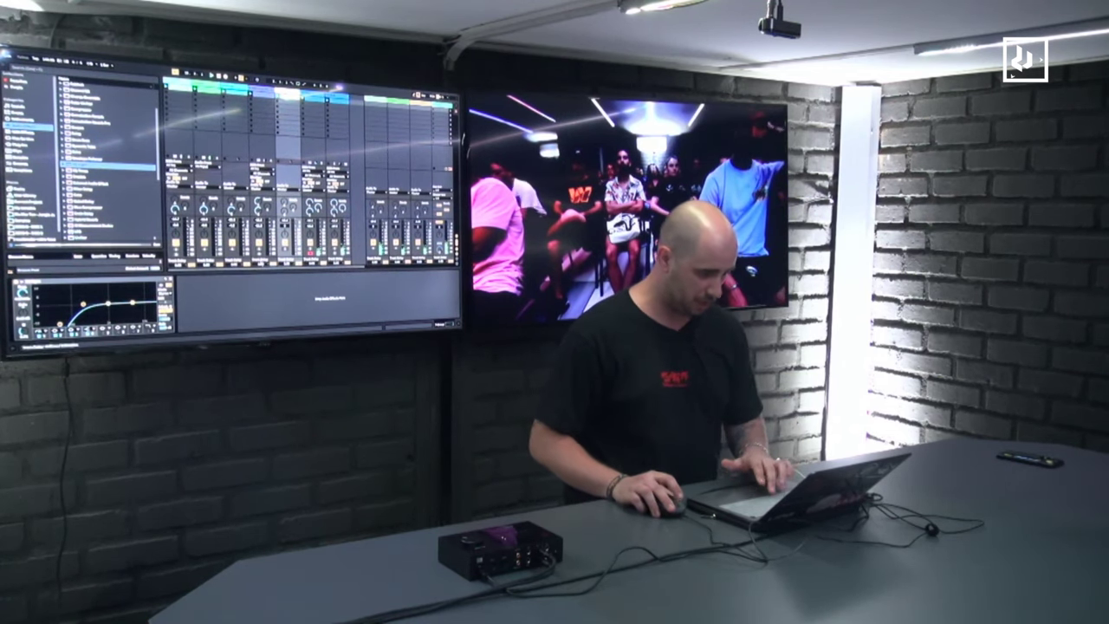
key("space")
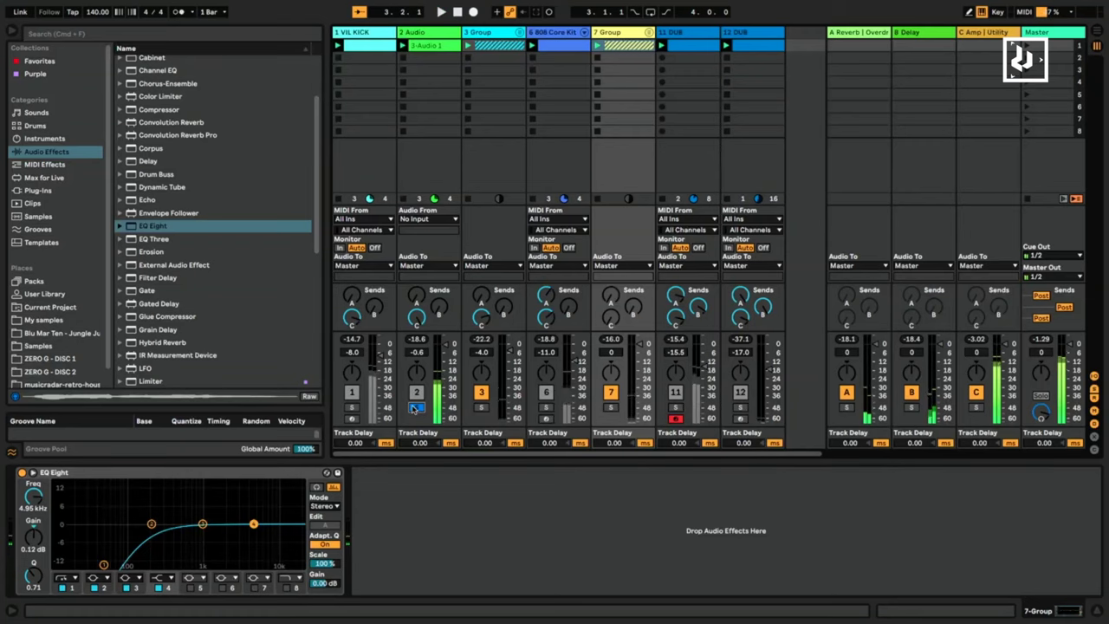
key("space")
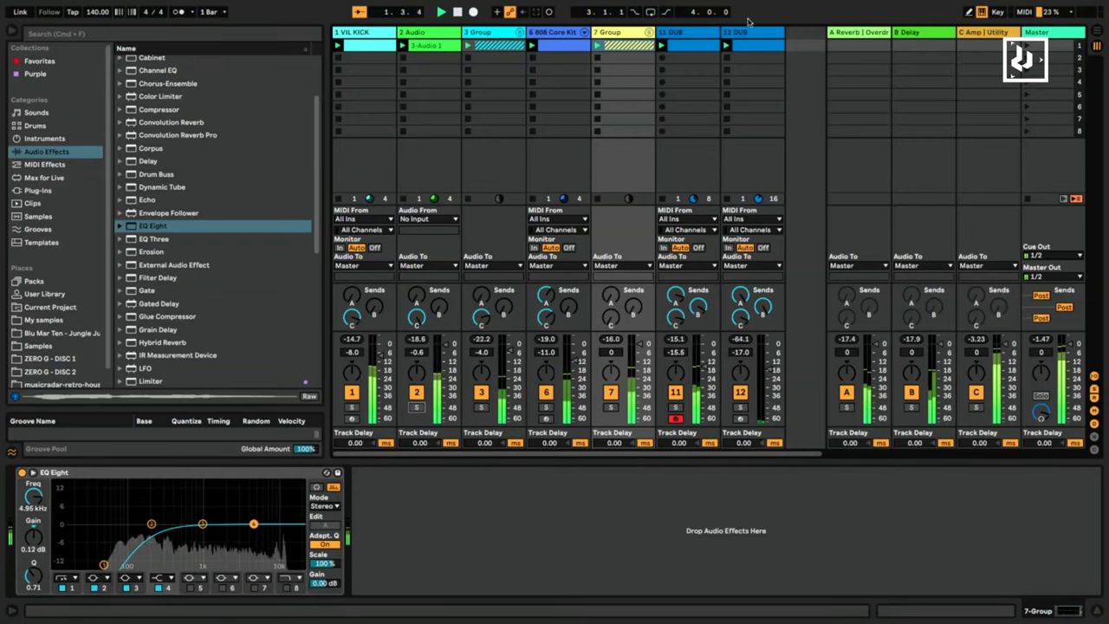
key("space")
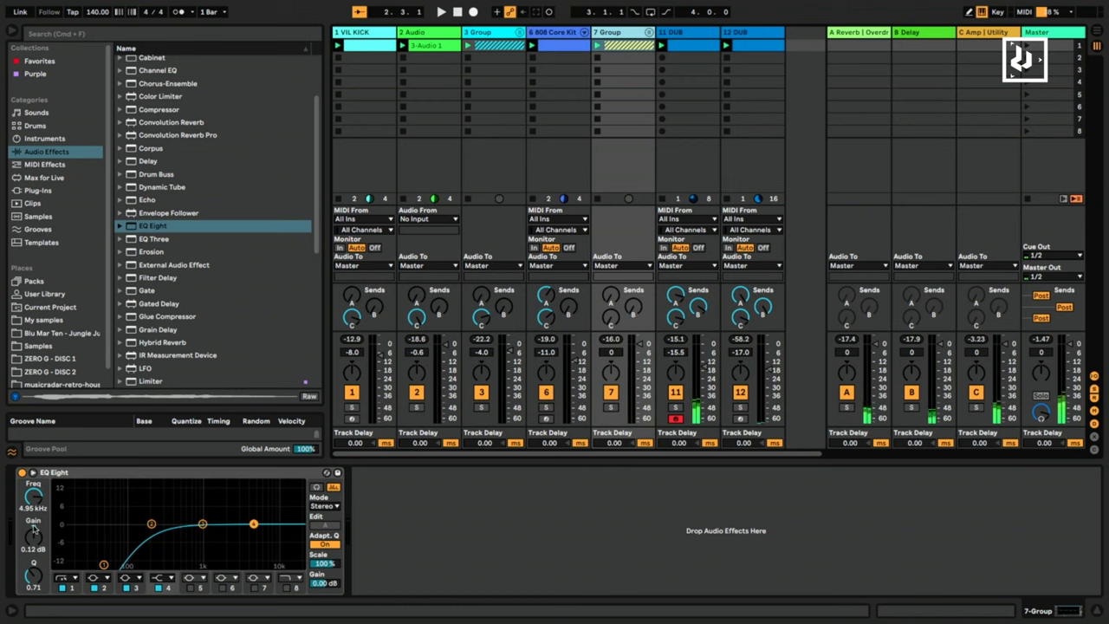
Search all browser results for "shaker" and preview A-Shaker 1.aif and Cha-Cha-Cha Shaker 16ths 128 bpm.agr.
left_click(171, 34)
type("shaker")
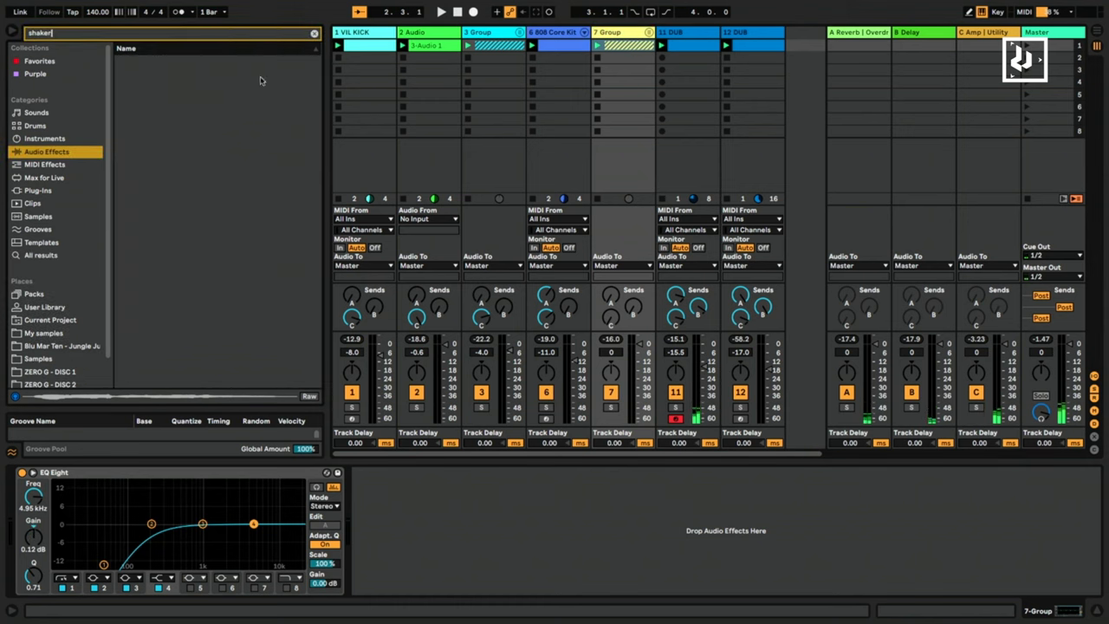
left_click(37, 256)
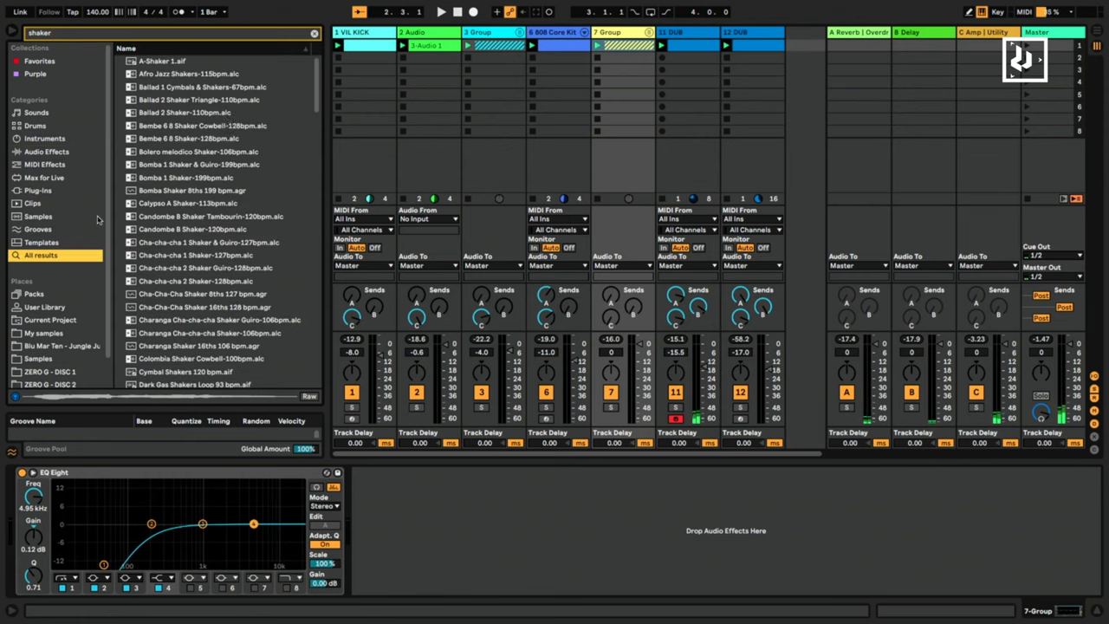
left_click(178, 85)
left_click(160, 62)
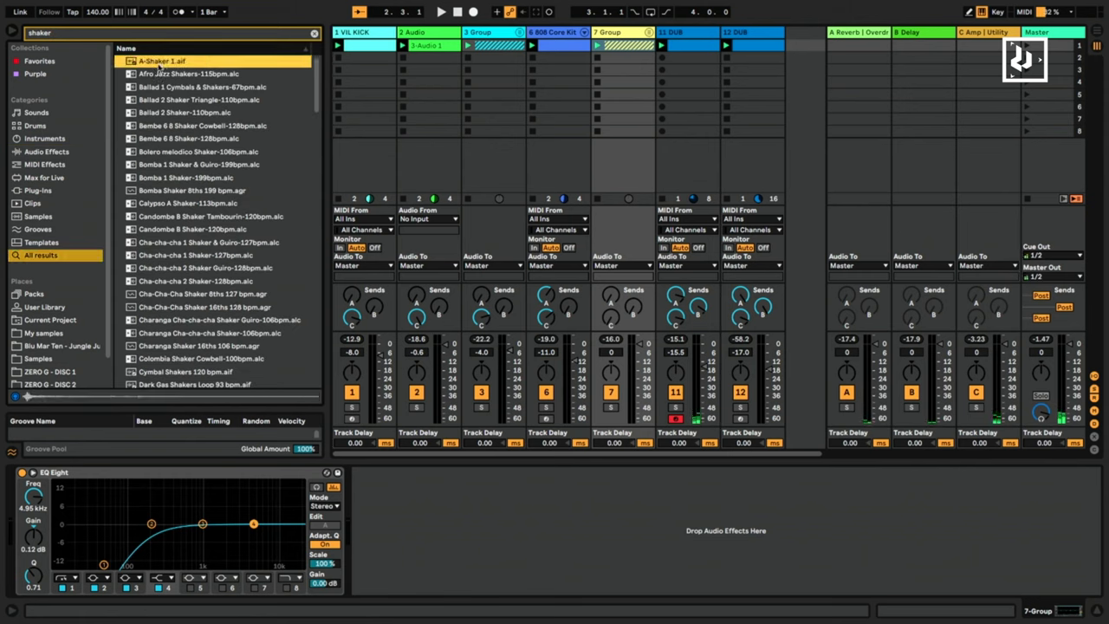
left_click(161, 305)
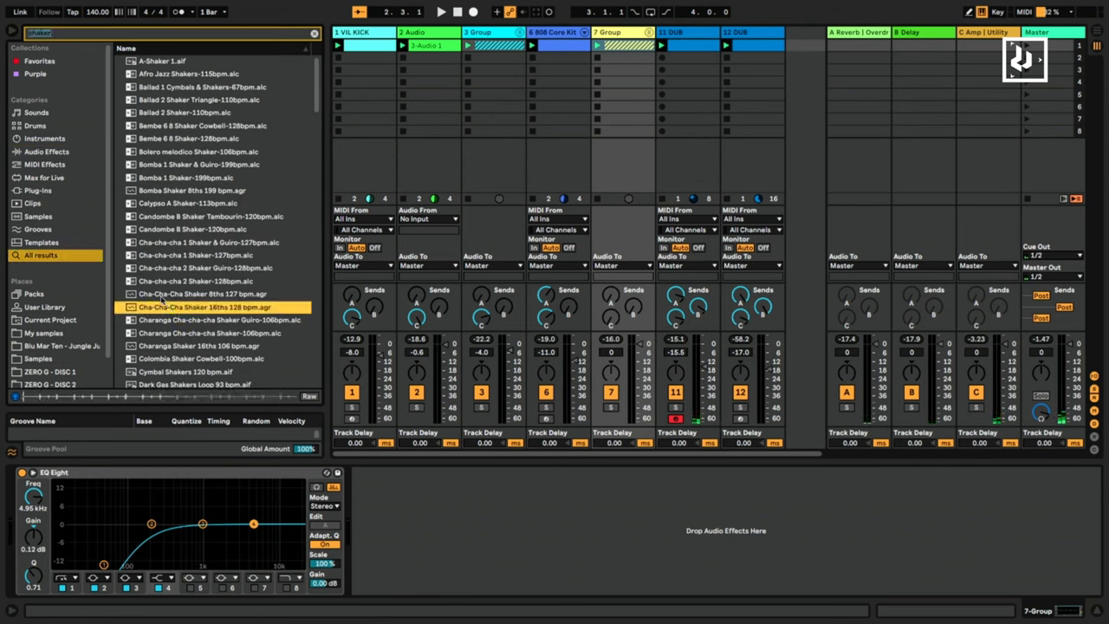
Preview more shaker sounds further down the results, including both Shaker Prommer Vinyl samples.
scroll(171, 266, "down", 5)
left_click(169, 298)
key("Down")
key("Down")
key("Down")
scroll(197, 273, "down", 3)
scroll(197, 274, "down", 10)
left_click(197, 297)
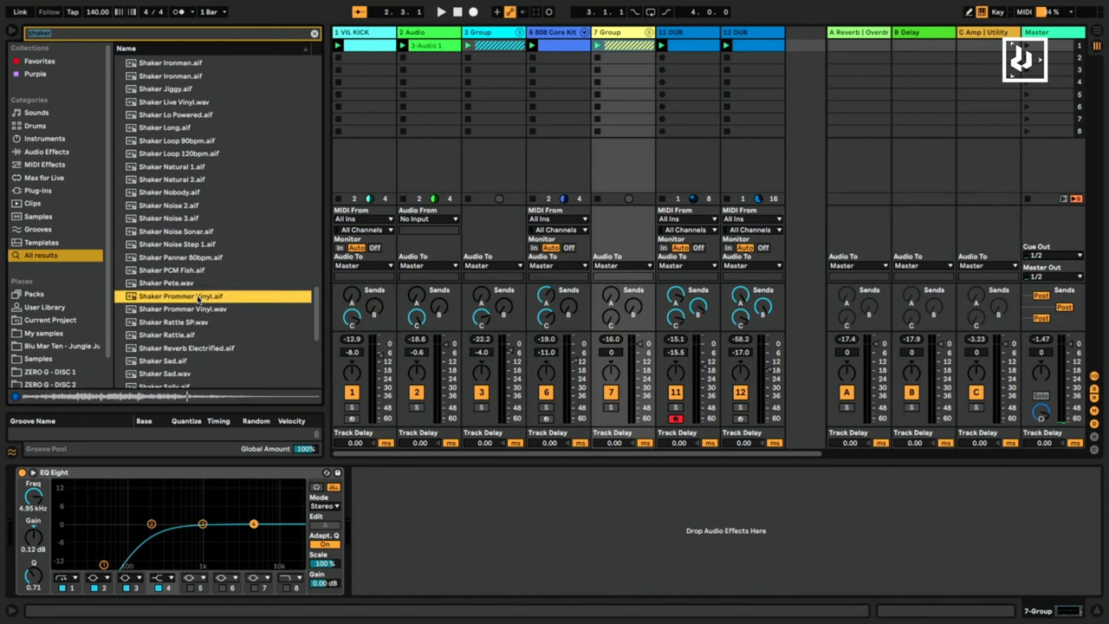
left_click(183, 311)
Preview the last shaker results, including Son Shaker Claves-192bpm.alc and Thick Shakers 80bpm.aif.
left_click_drag(316, 301, 318, 346)
left_click(176, 341)
left_click(167, 264)
left_click(170, 341)
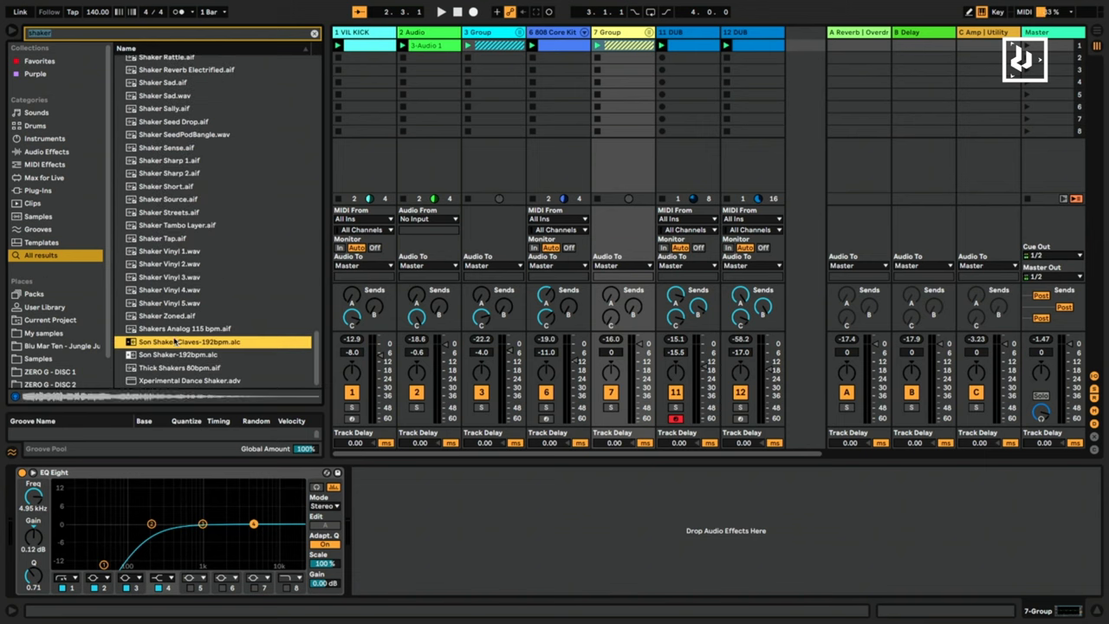
key("Down")
key("Down")
key("Down")
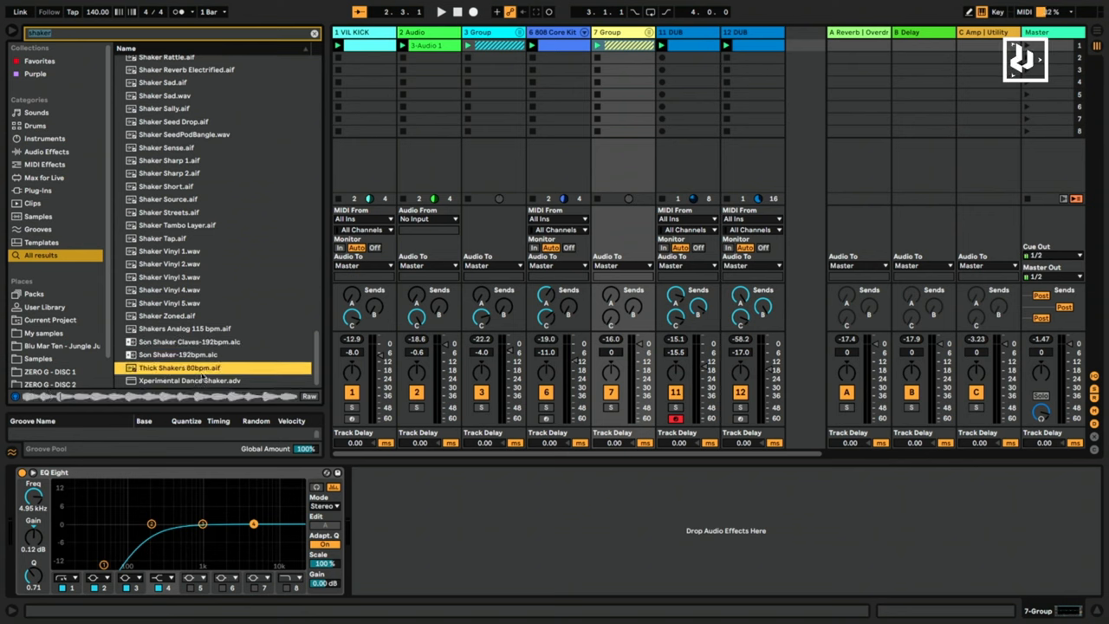
key("Up")
Place Thick Shakers 80bpm.aif on a new audio track, set the track's volume to -16.0 dB and open the clip.
left_click_drag(706, 256, 811, 56)
left_click_drag(803, 345, 804, 363)
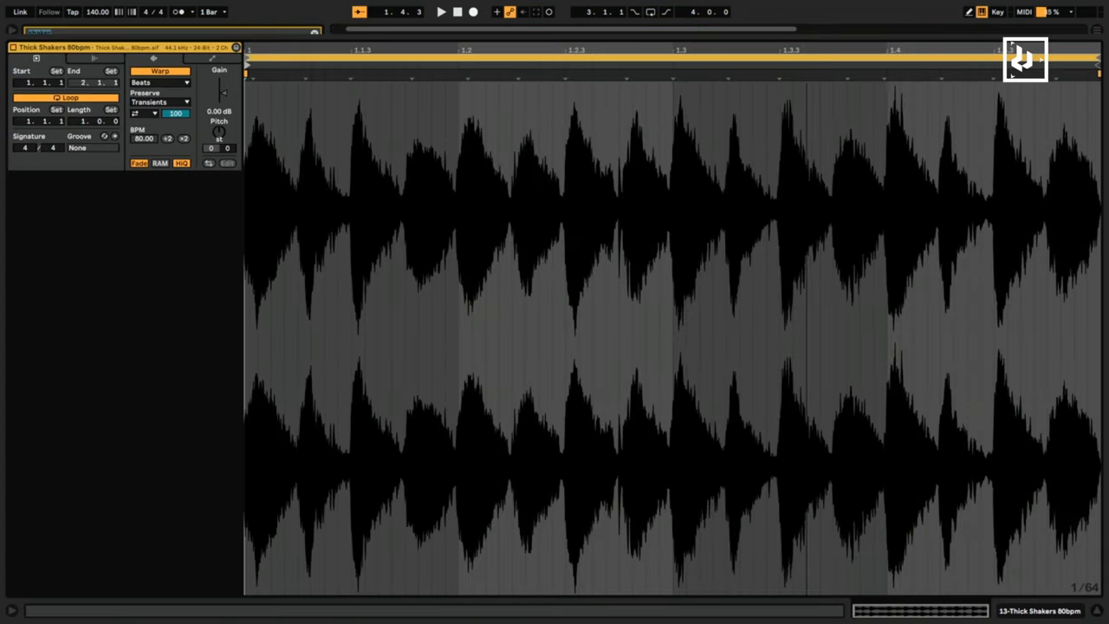
double_click(809, 45)
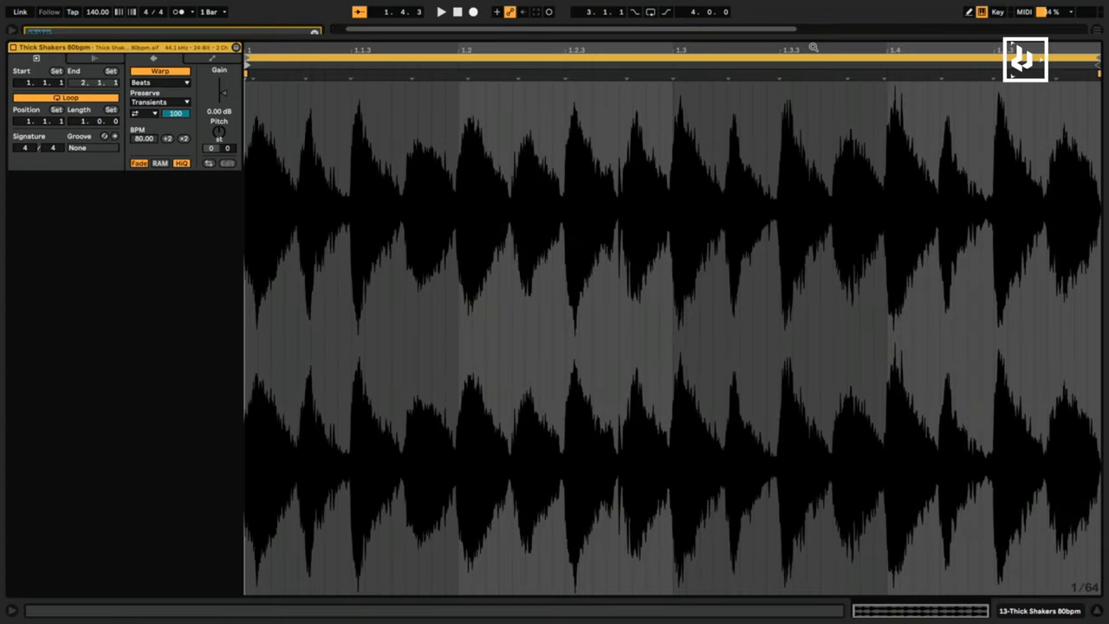
Add EQ Eight to the Thick Shakers track and make band 1 a low cut at 505 Hz with a Q of 0.10.
left_click(1073, 617)
left_click(66, 153)
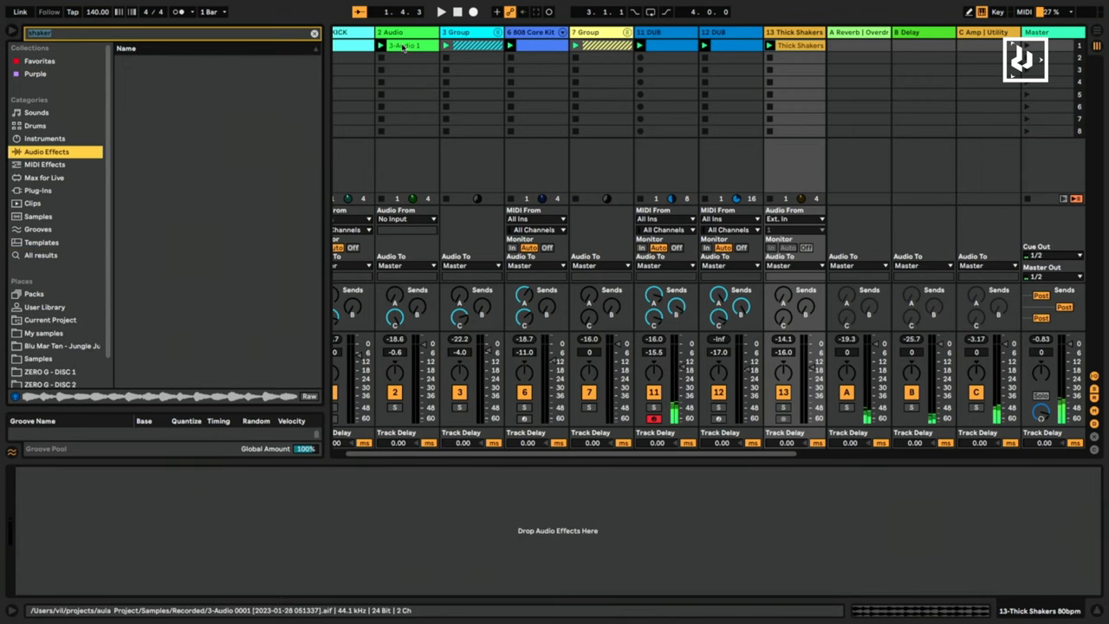
left_click(315, 34)
left_click(153, 225)
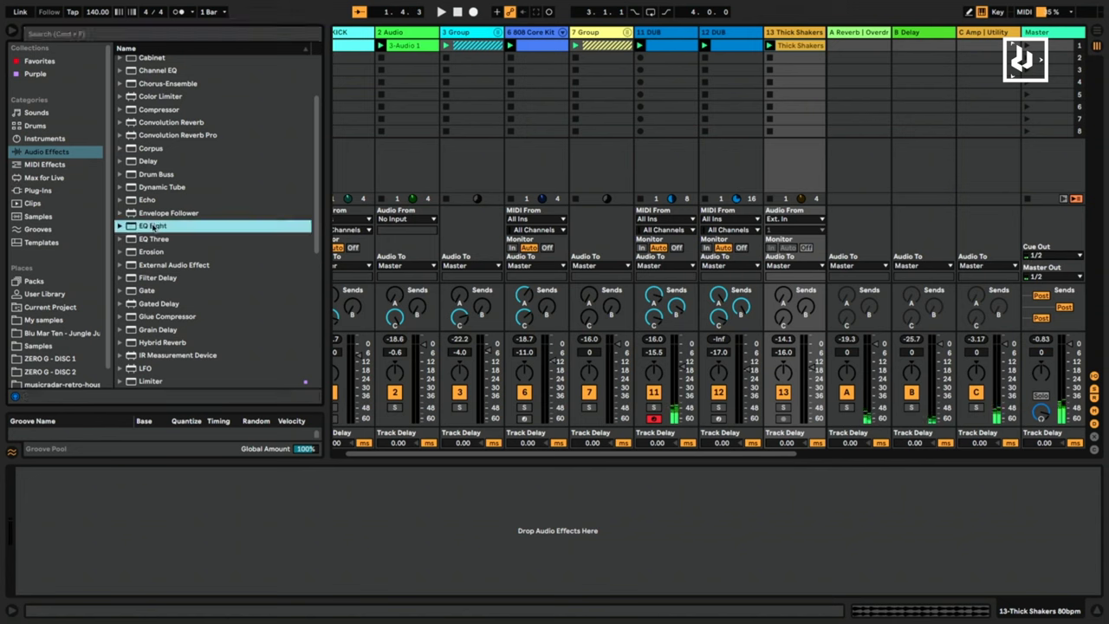
double_click(155, 226)
left_click(66, 577)
left_click(67, 496)
left_click_drag(92, 529, 180, 565)
Loop only the beat from 1.2.1 to 1.3.1 in the Thick Shakers clip and set its grid to 1/16.
key("space")
double_click(798, 45)
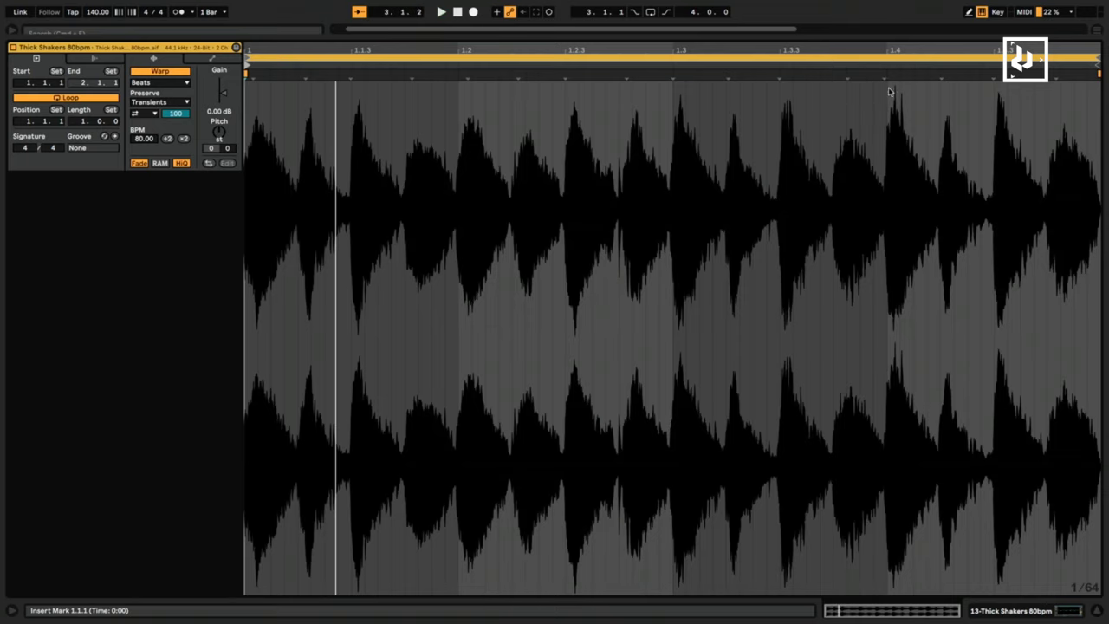
left_click_drag(459, 121, 668, 135)
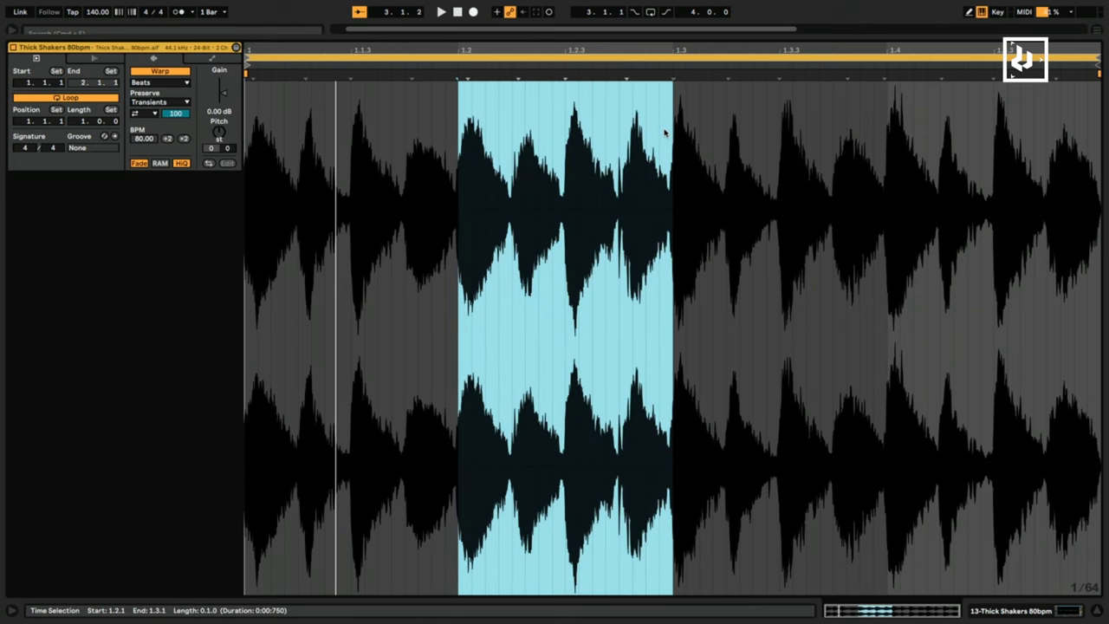
key("super+l")
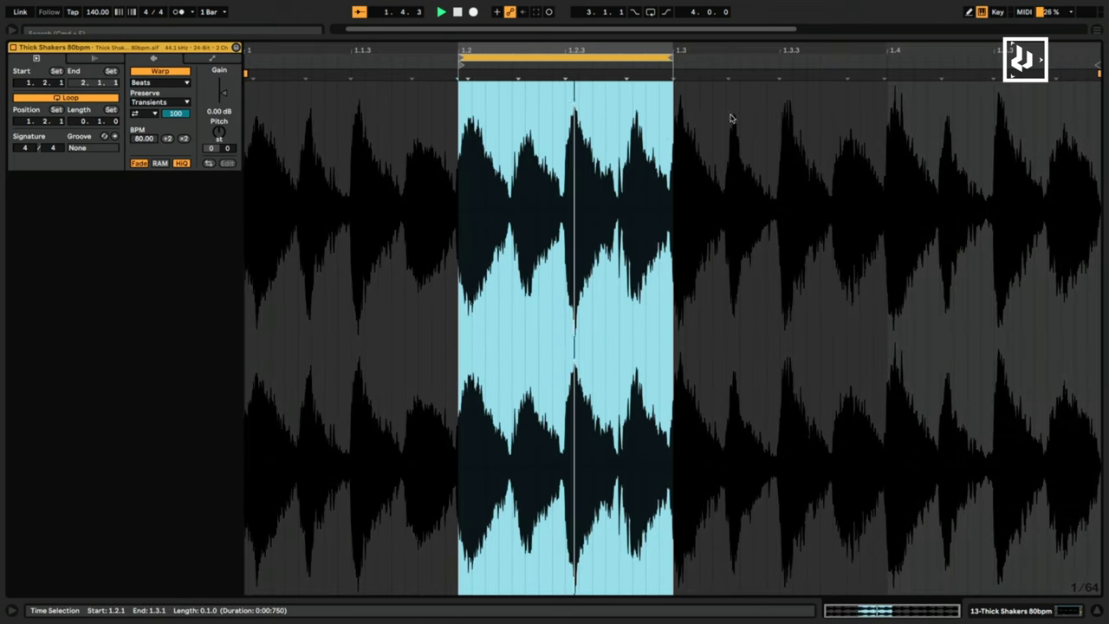
right_click(616, 146)
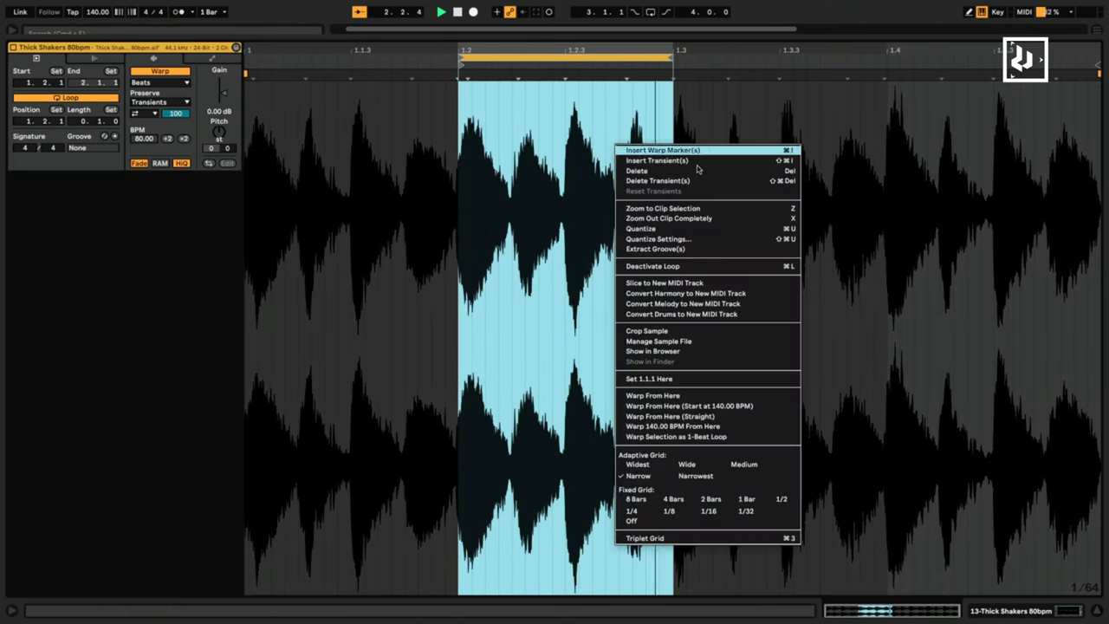
left_click(717, 521)
key("space")
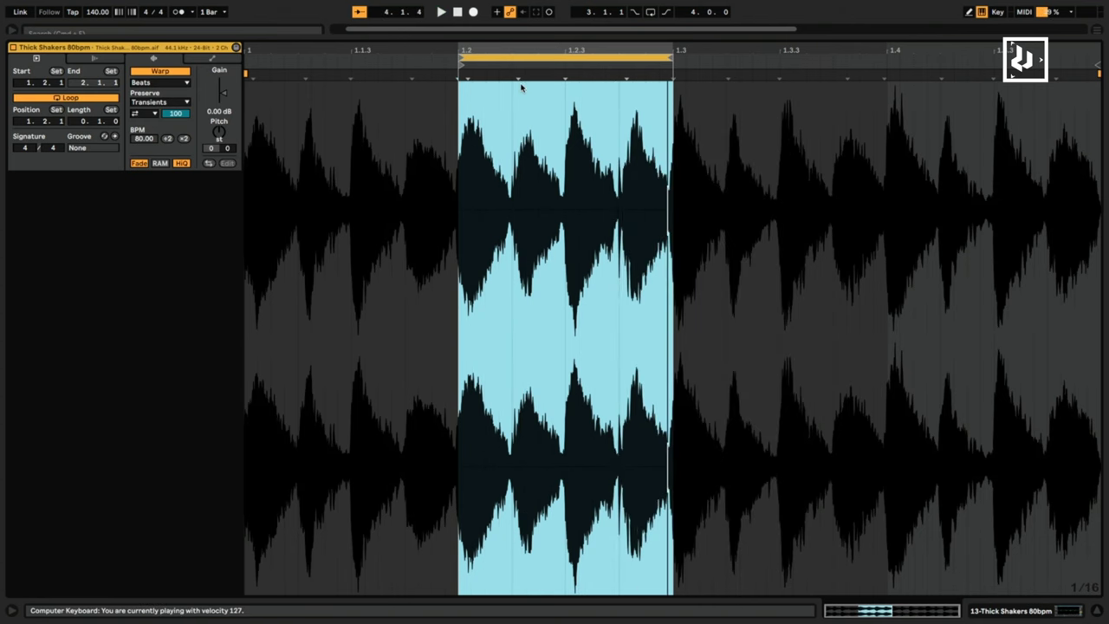
Turn off transient looping in the Thick Shakers clip's Beats warp settings and lower the transient envelope during playback.
left_click(148, 114)
left_click(150, 123)
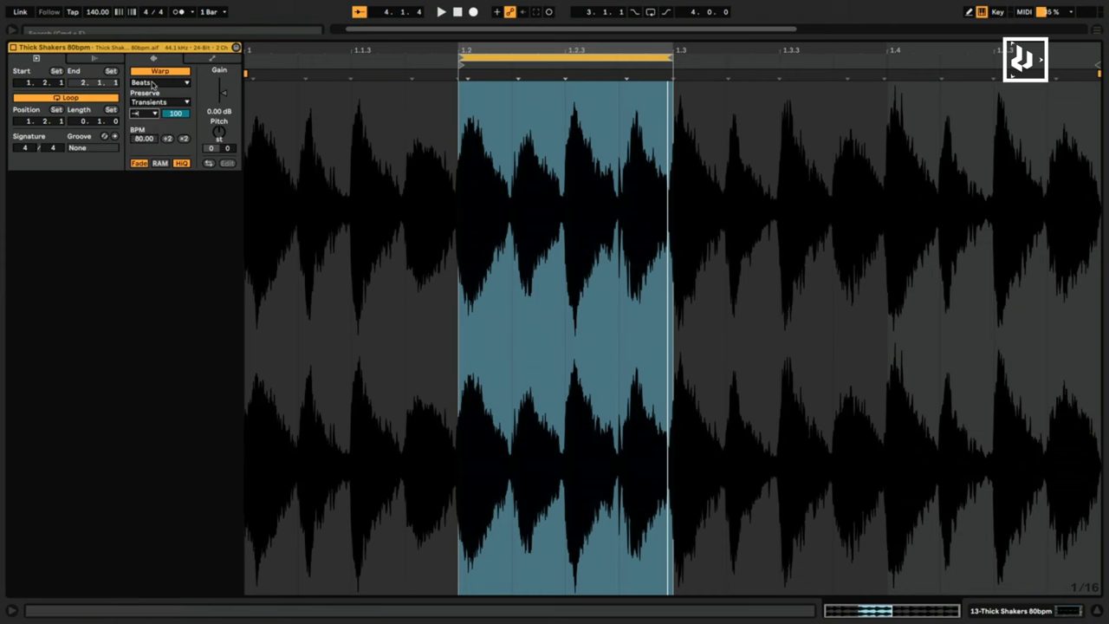
key("space")
left_click_drag(176, 114, 176, 151)
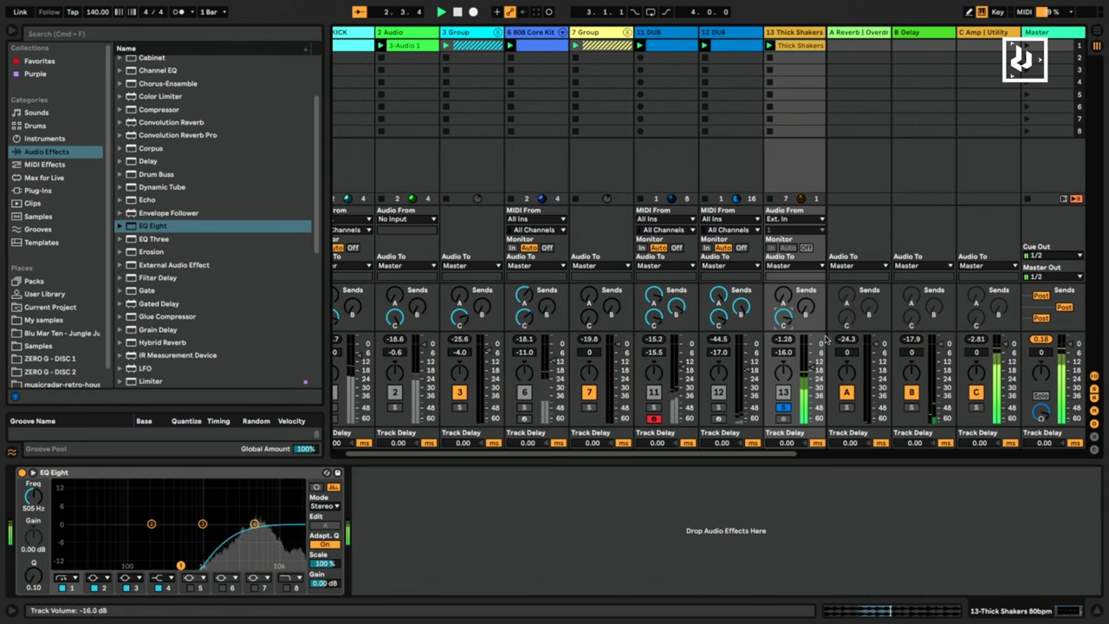
Set the Thick Shakers track's volume to -24.0 dB and raise its send A while playing it with the full mix.
left_click_drag(812, 357, 813, 366)
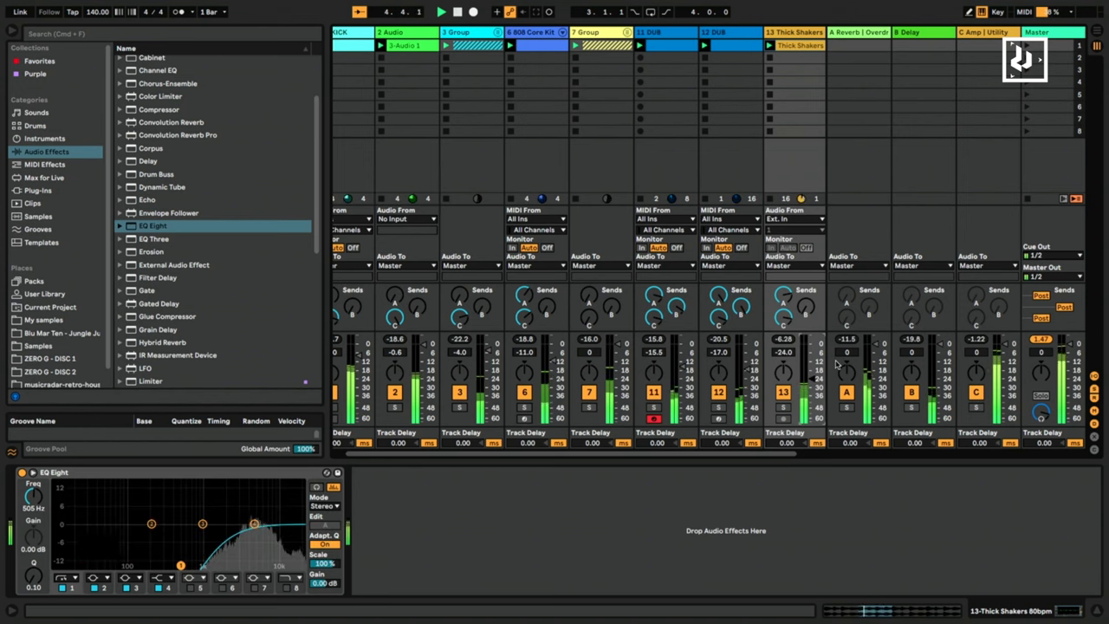
left_click_drag(779, 454, 645, 449)
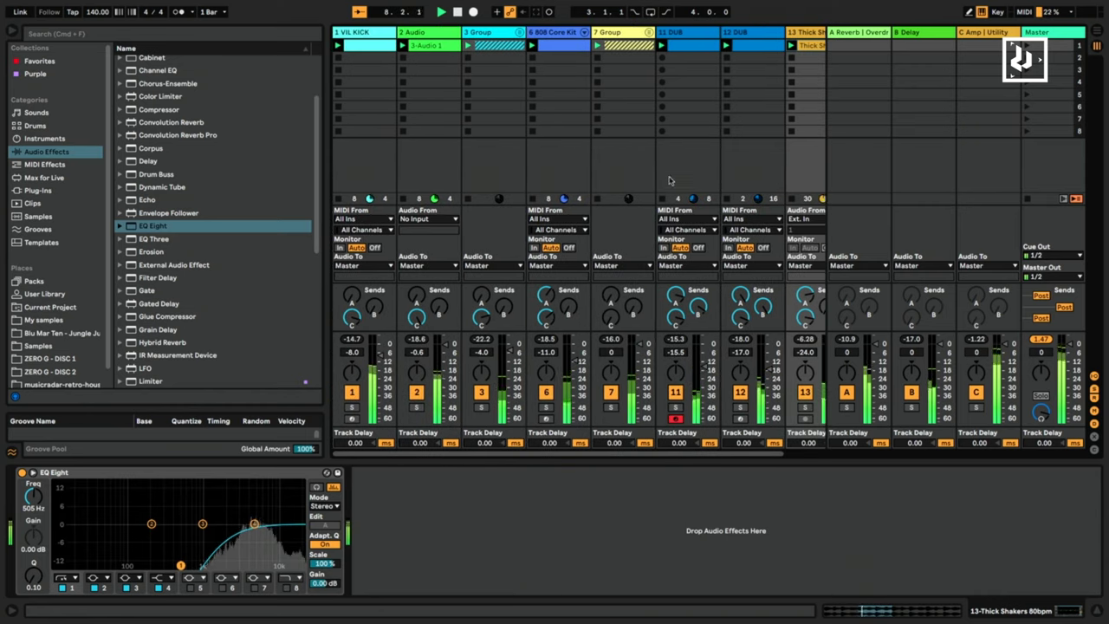
scroll(661, 454, "right", 1)
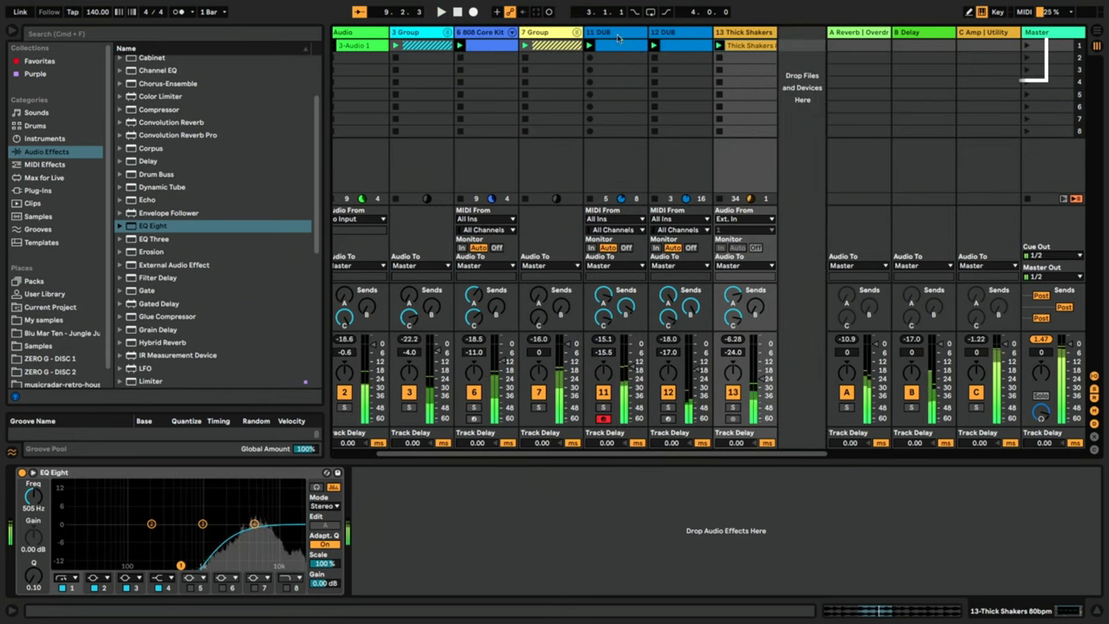
Group the 11 DUB and 12 DUB tracks and fold the new group.
left_click(614, 32)
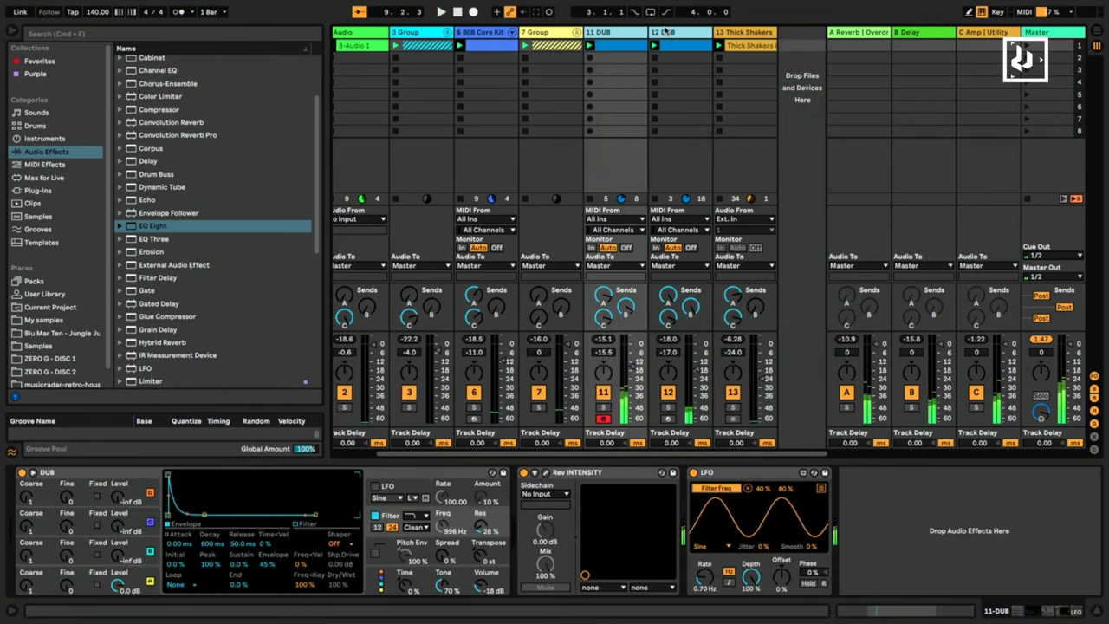
key("super+g")
left_click(641, 36)
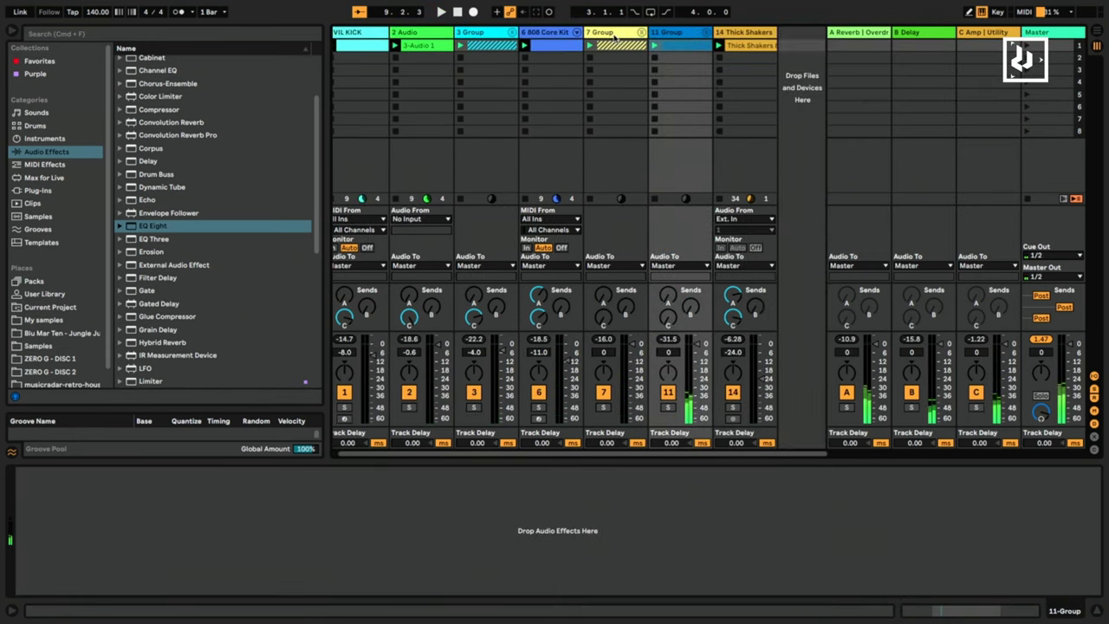
Add EQ Eight to the DUB group, change band 1 to a low cut and adjust band 4 during playback.
double_click(151, 225)
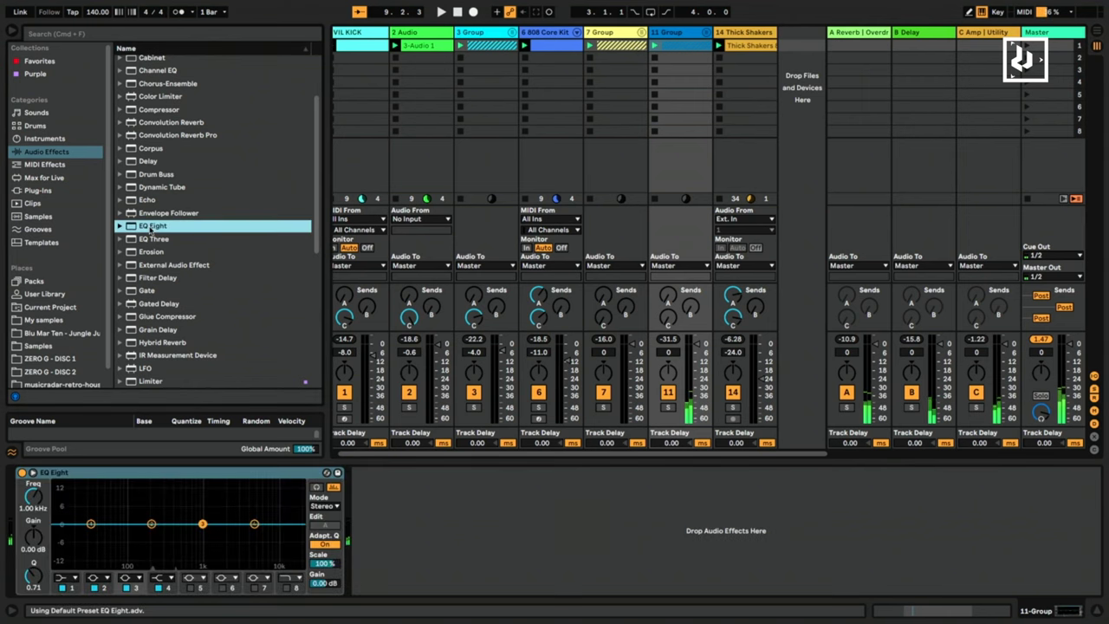
left_click(73, 578)
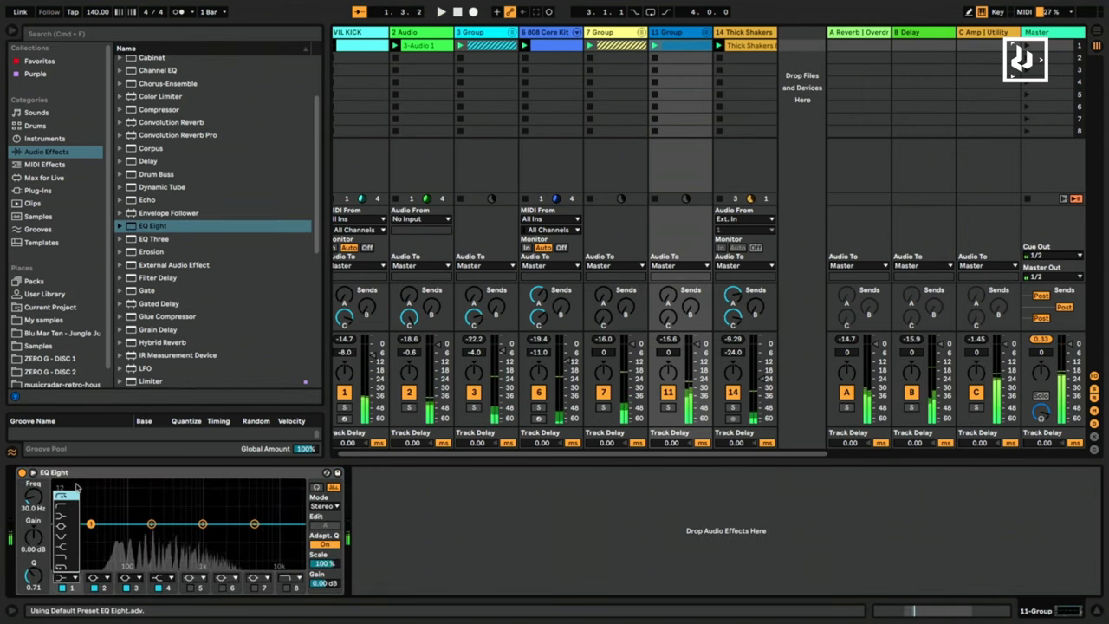
left_click(66, 493)
left_click_drag(254, 523, 195, 515)
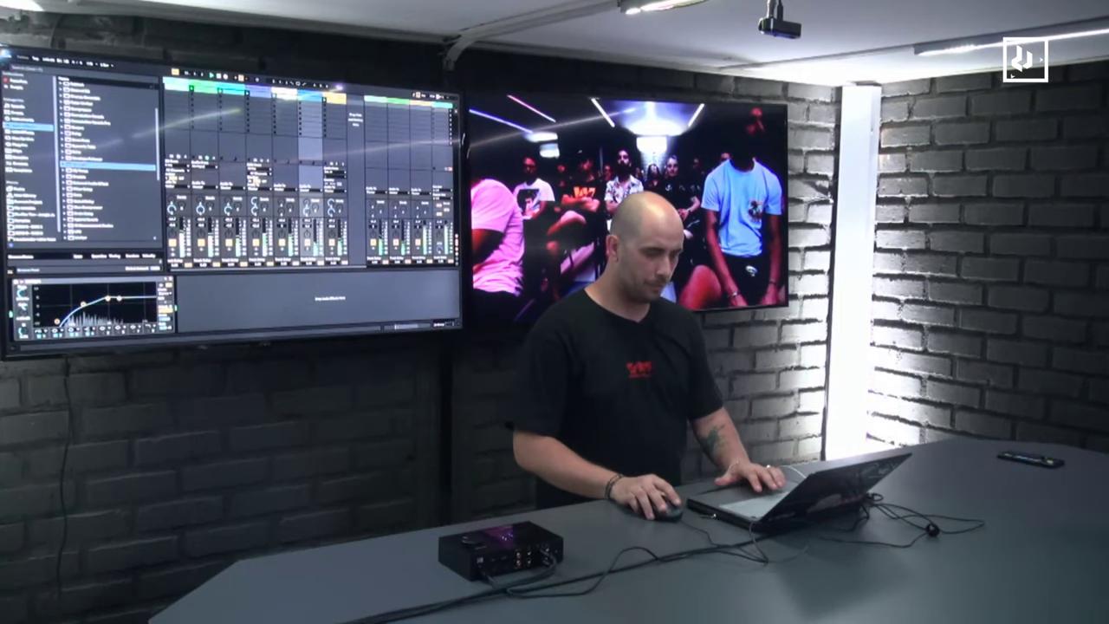
Add EQ Eight to the Master track and insert a new MIDI track after 14 Thick Shakers.
left_click(441, 106)
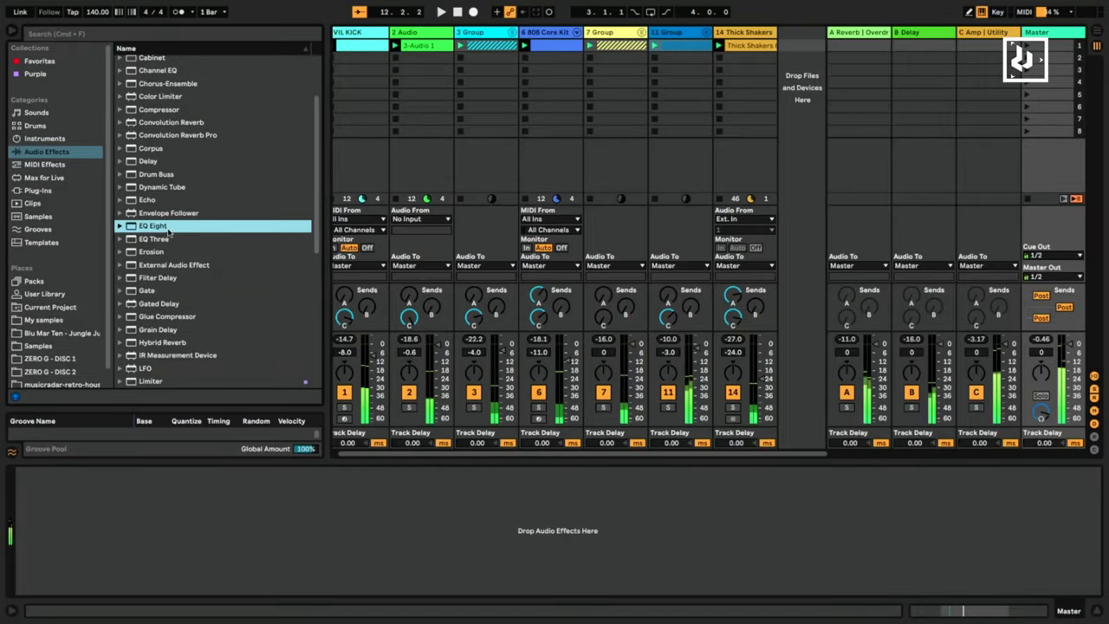
left_click_drag(152, 225, 286, 554)
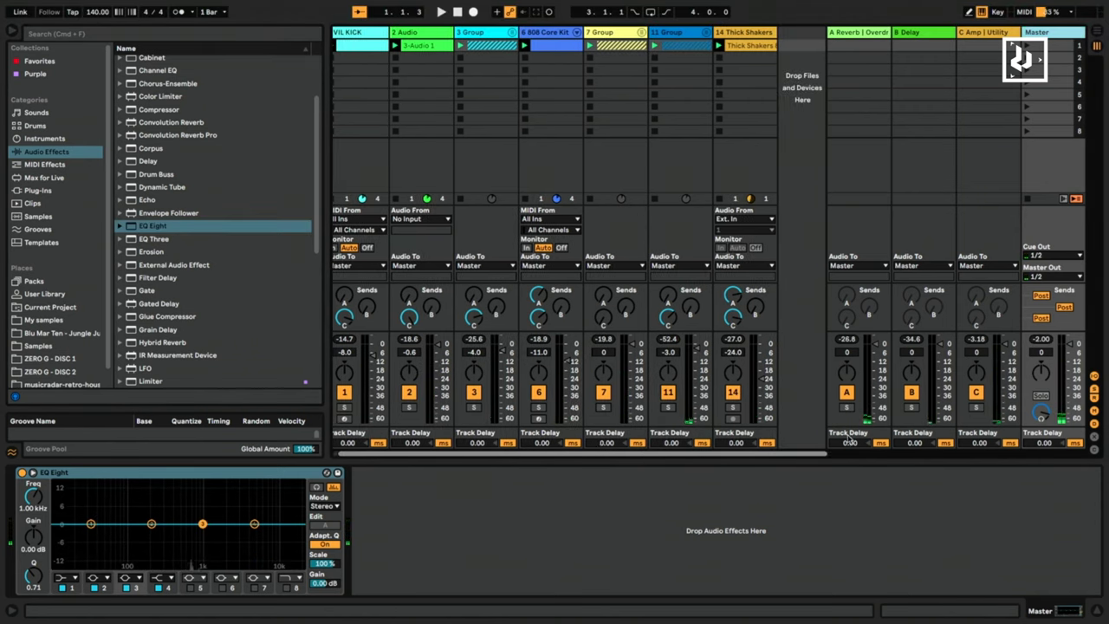
left_click(732, 35)
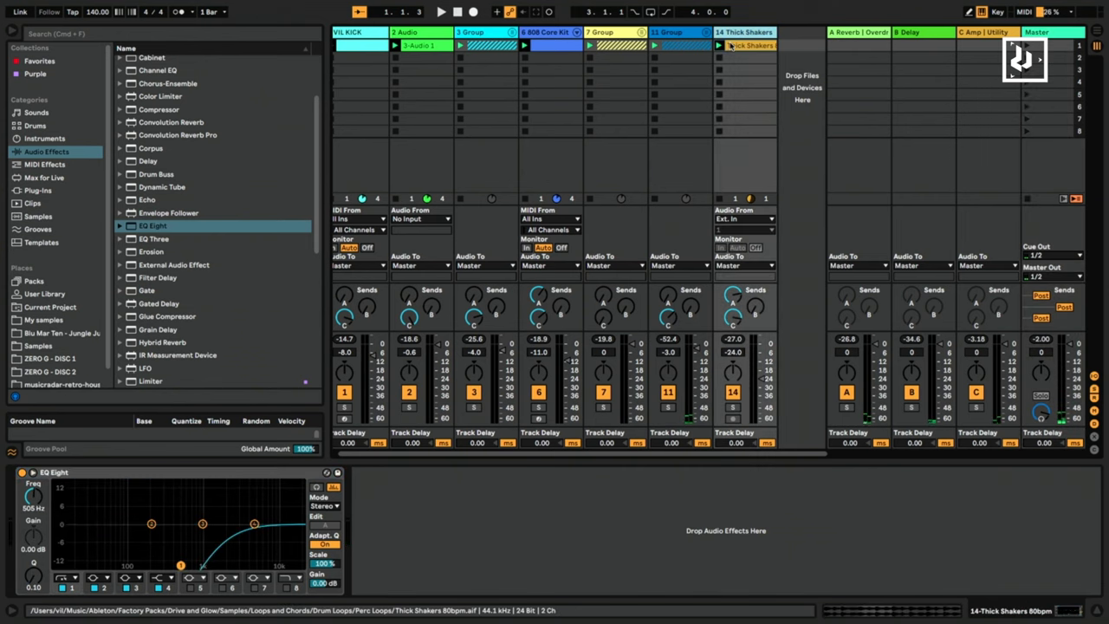
key("super+shift+t")
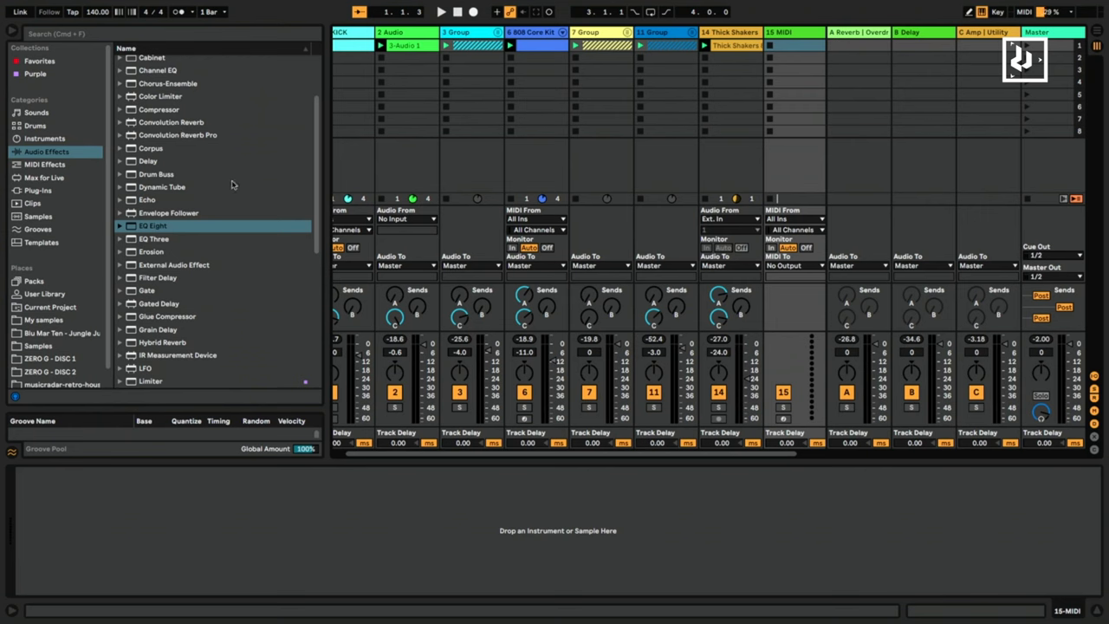
left_click(32, 192)
left_click(177, 37)
type("clap")
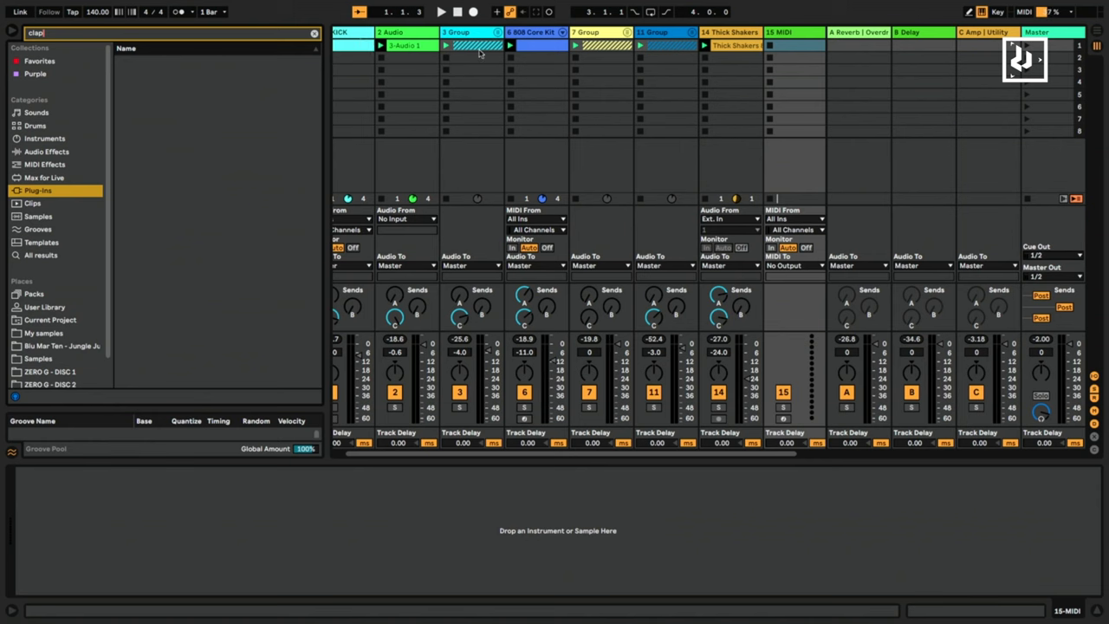
left_click(314, 33)
left_click(55, 154)
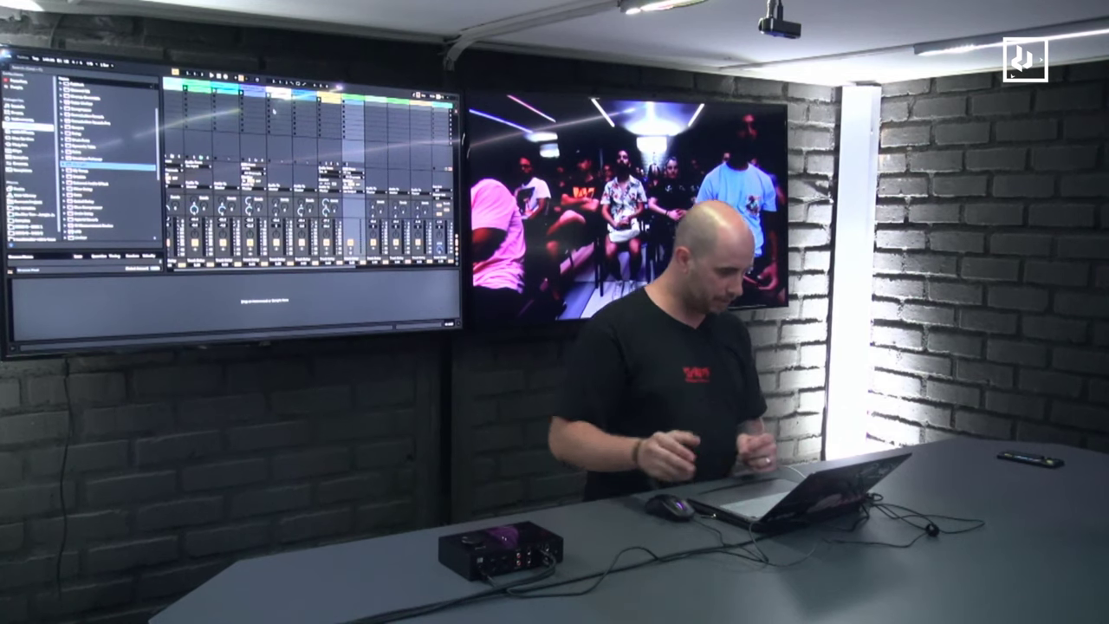
scroll(101, 167, "down", 3)
scroll(108, 160, "down", 3)
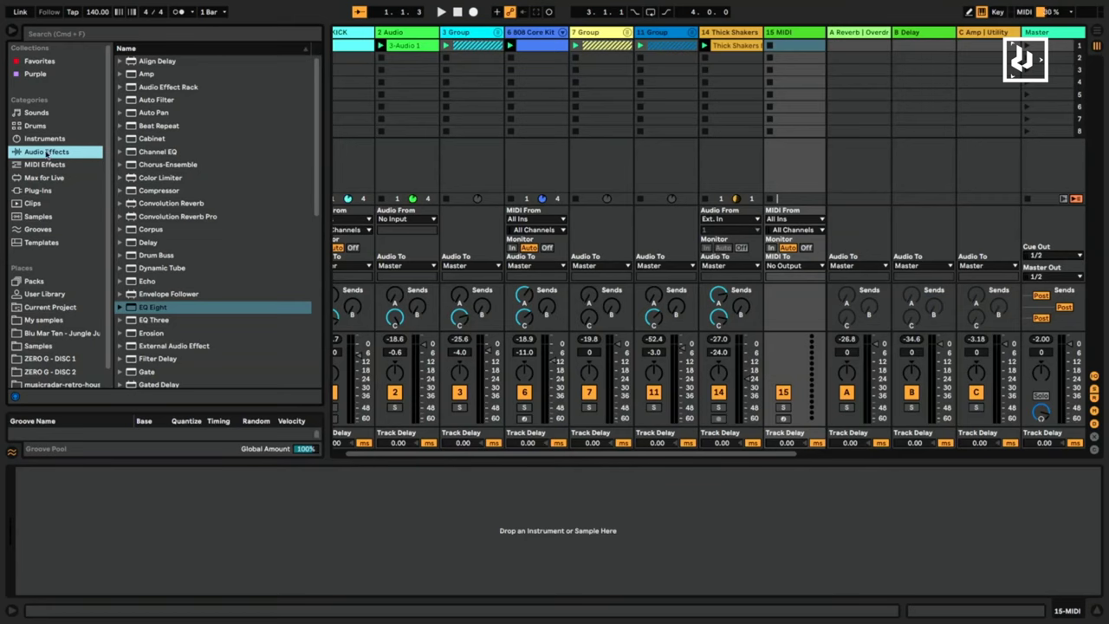
Load the 808 Core Kit from the drum library onto the new MIDI track and create an empty clip in its first slot.
left_click(35, 126)
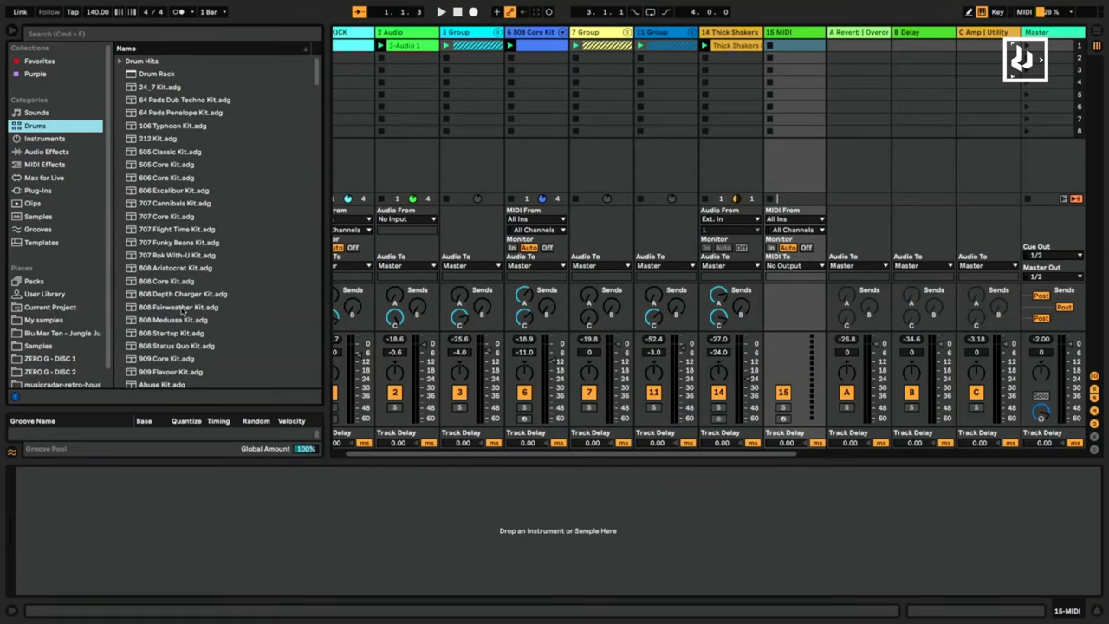
left_click(164, 245)
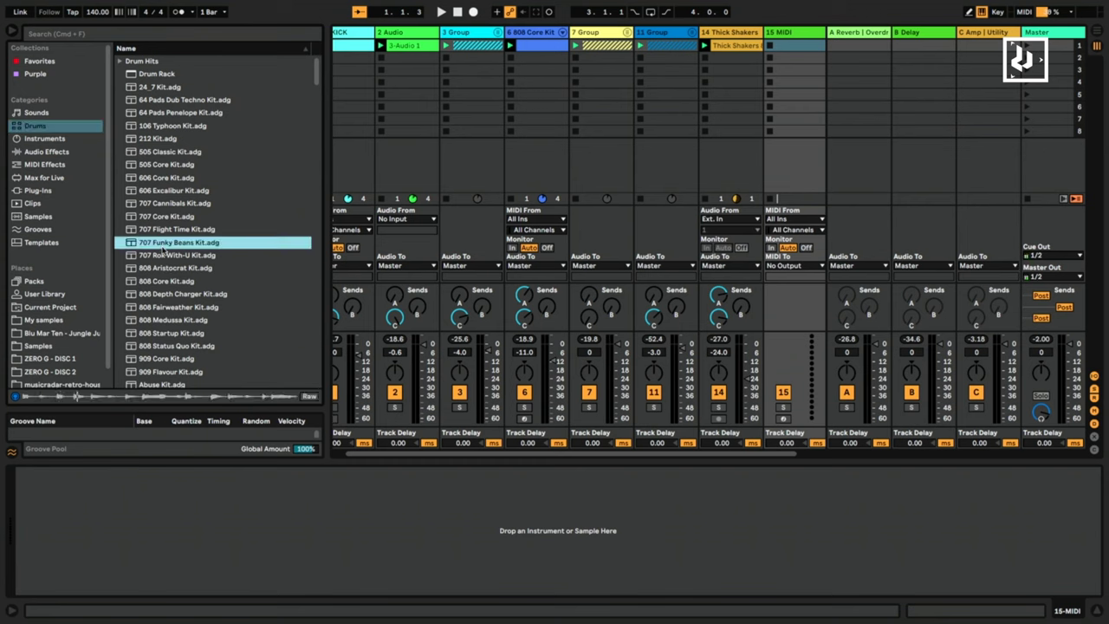
key("Down")
key("Down")
left_click_drag(180, 281, 782, 43)
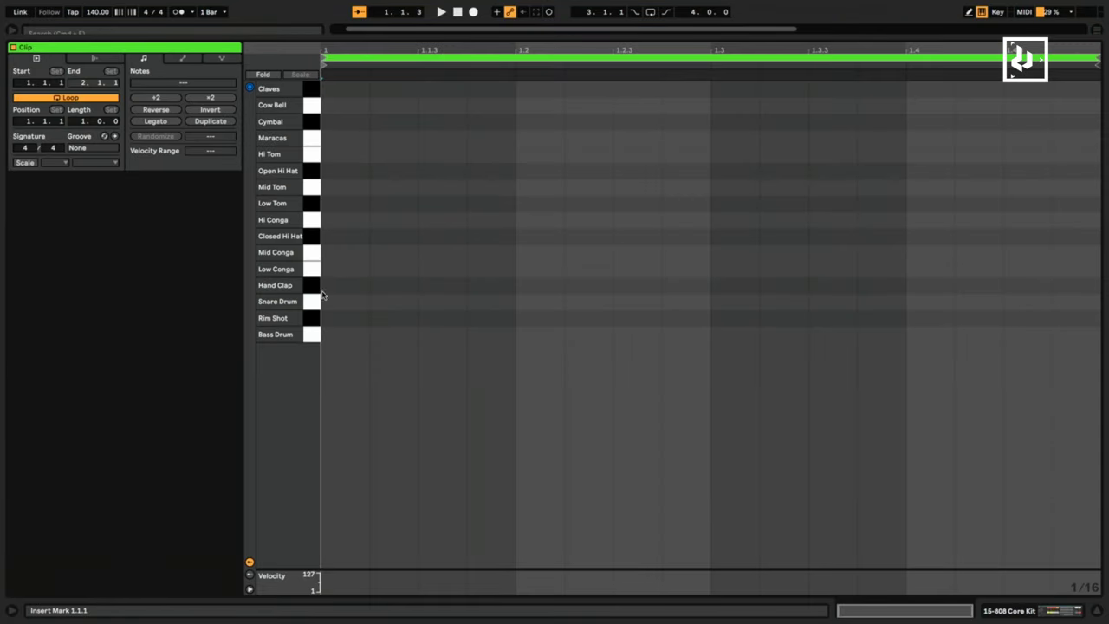
Place Hand Clap notes on all four beats of the one-bar 808 Core Kit clip.
left_click(323, 290)
left_click(537, 284)
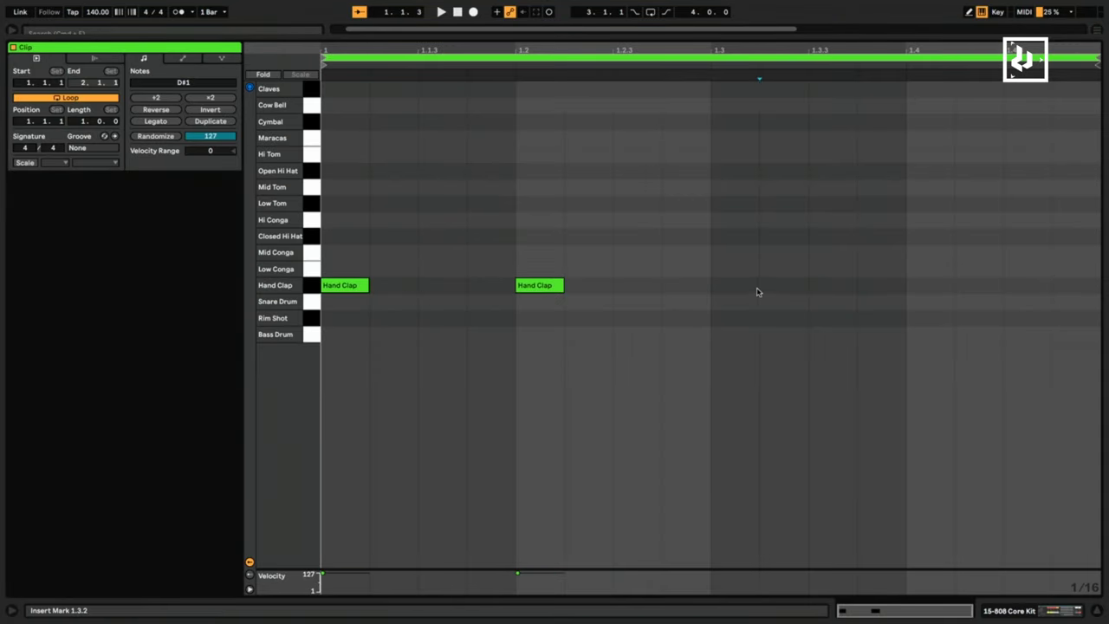
left_click(744, 285)
left_click(940, 288)
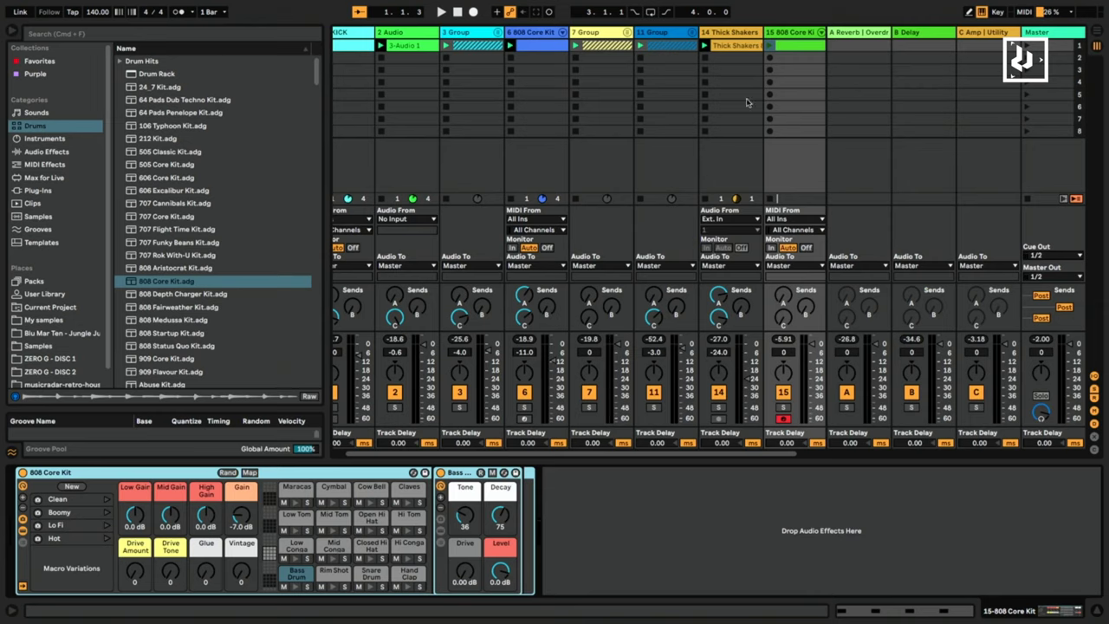
Play the hand clap clip with the mix, set its track's volume to -8.5 dB and raise its sends A and C.
left_click(769, 46)
left_click_drag(811, 343, 812, 352)
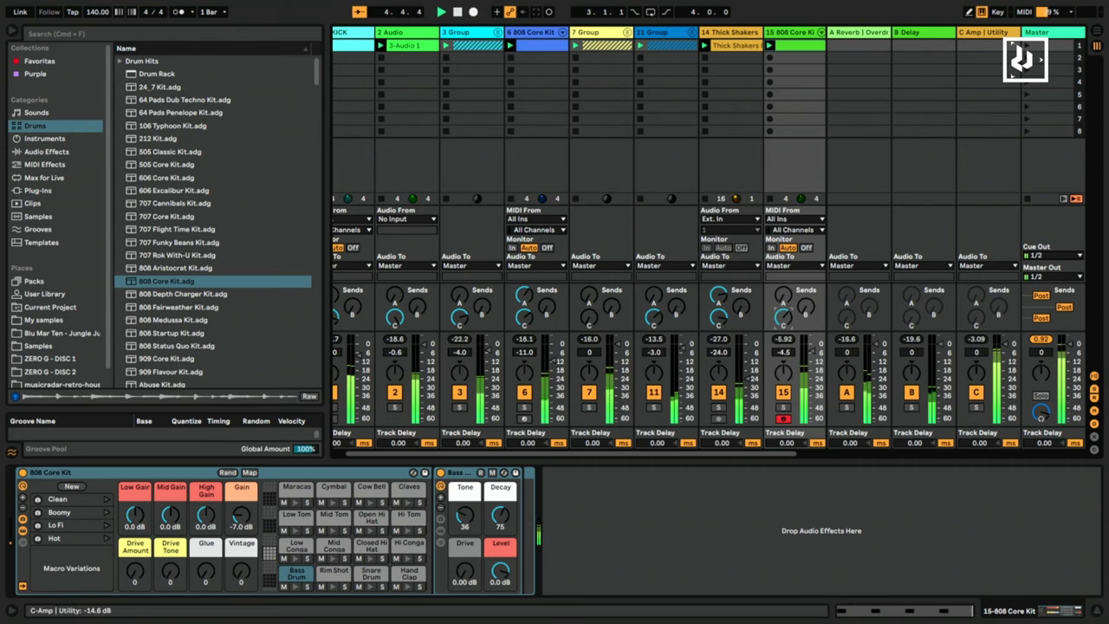
left_click_drag(783, 317, 783, 306)
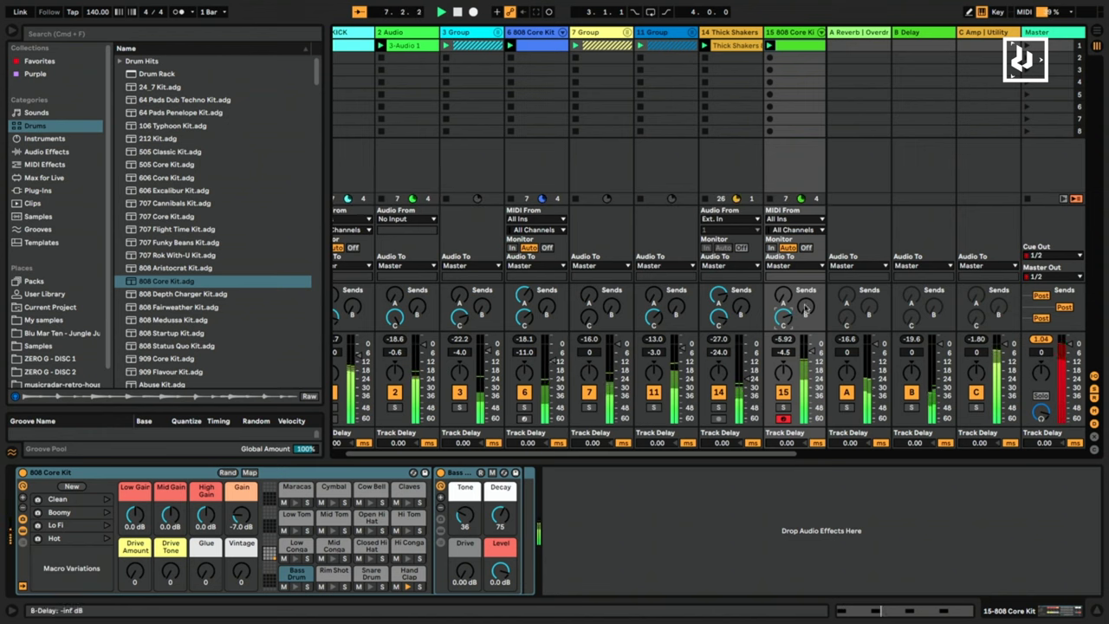
key("Down")
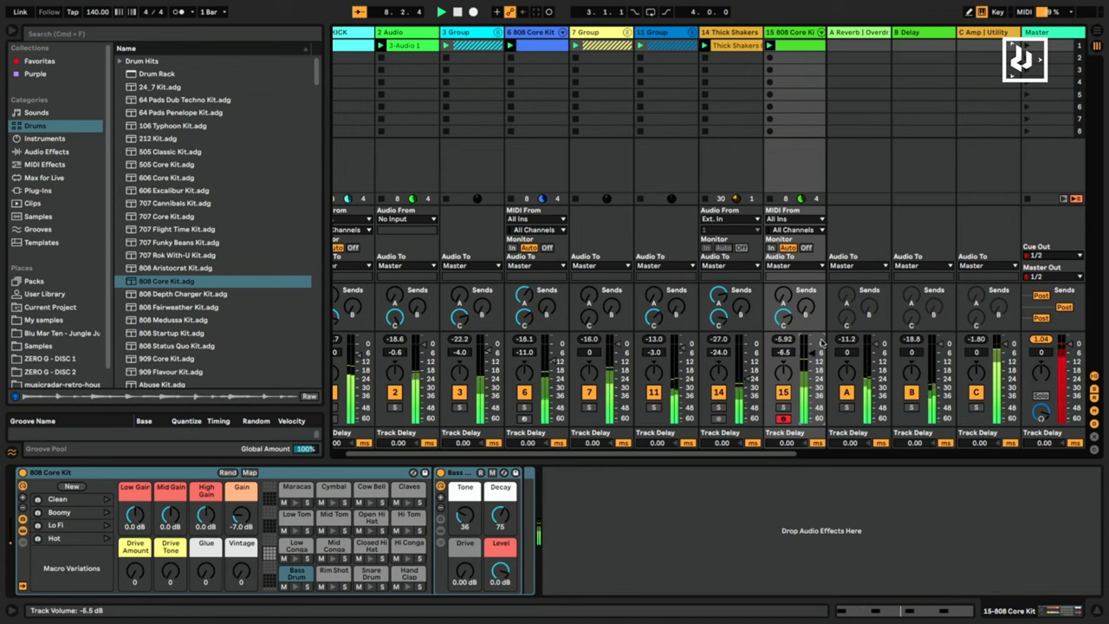
scroll(821, 344, "down", 2)
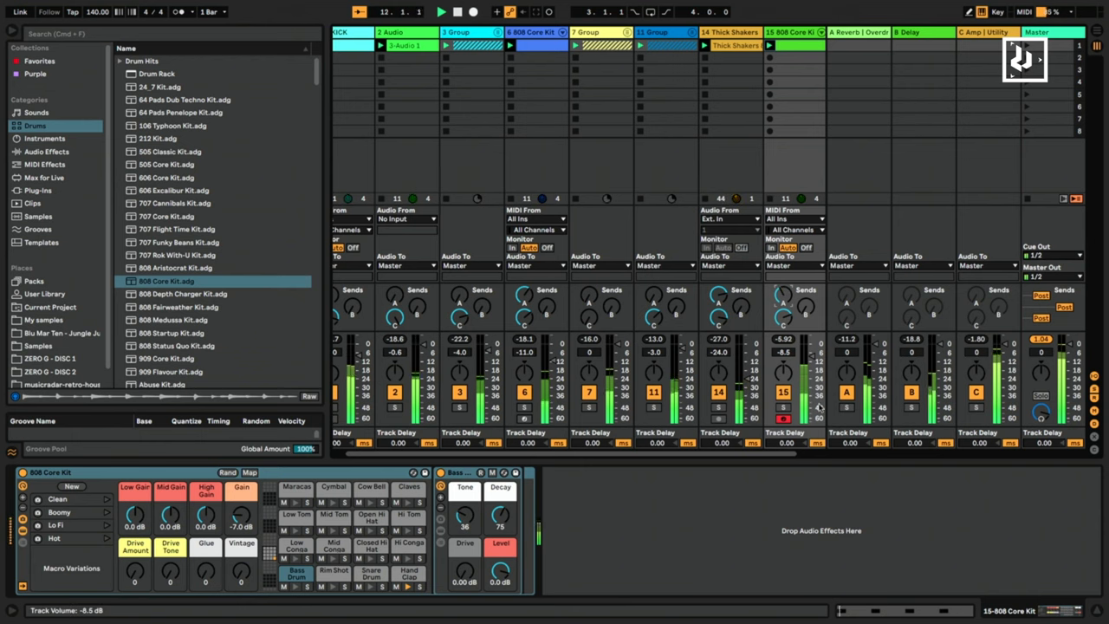
Load the 909 Core Kit onto a new track after the clap track and create an empty clip in its first slot.
scroll(833, 448, "right", 2)
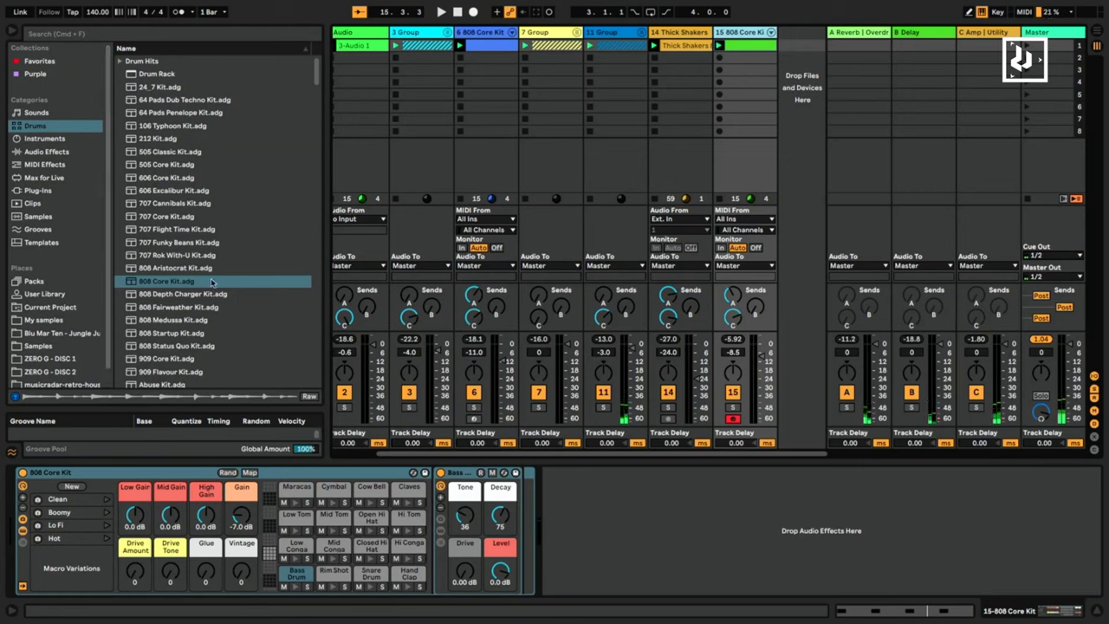
left_click_drag(166, 360, 795, 49)
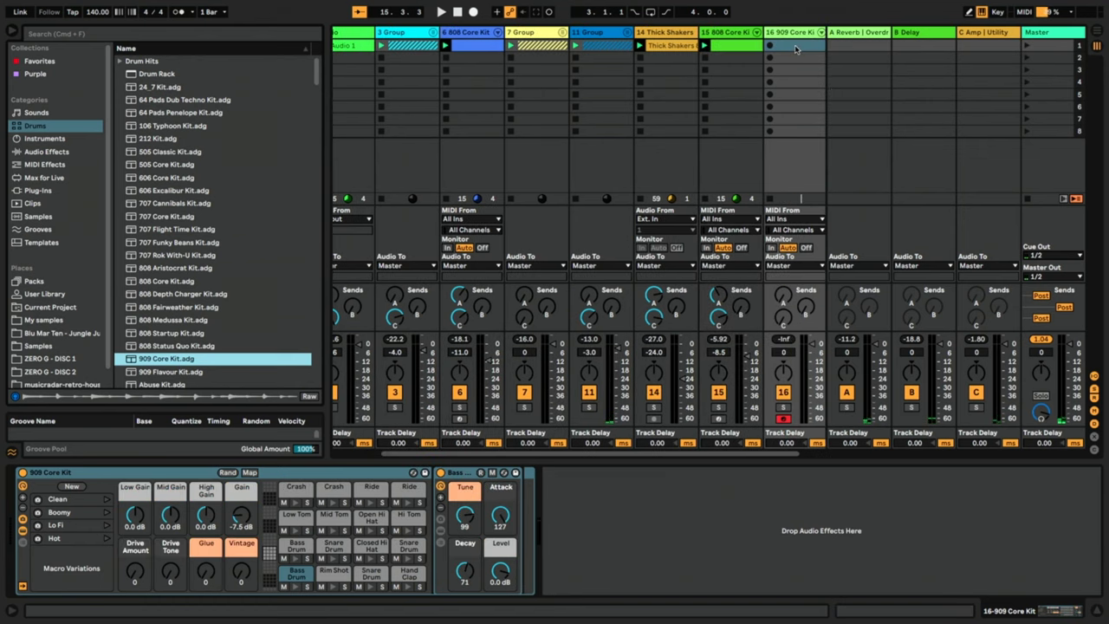
double_click(795, 46)
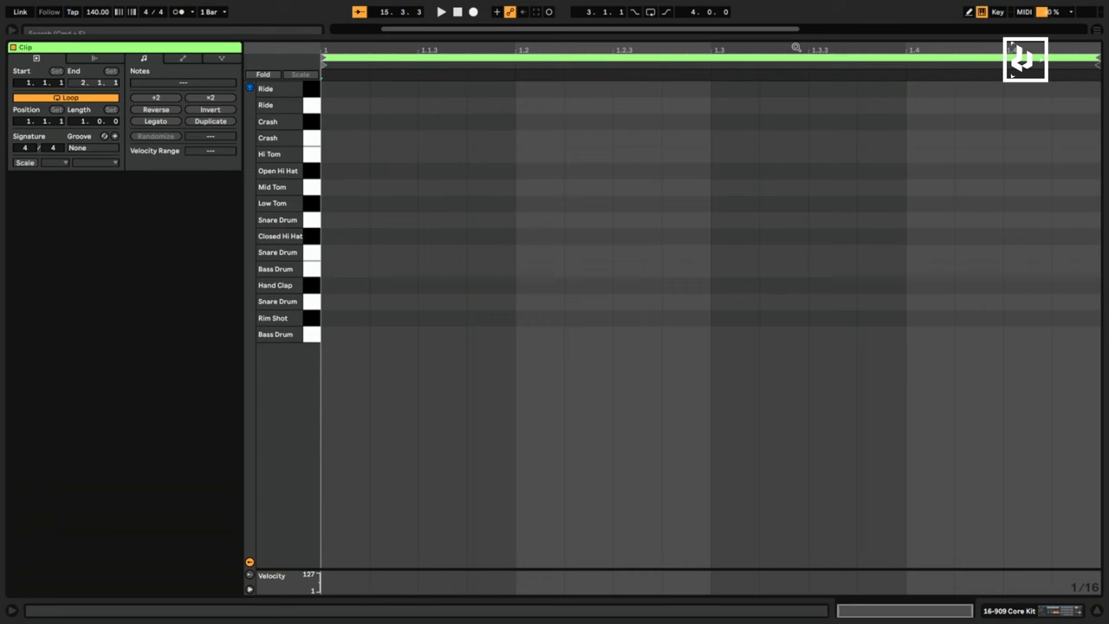
double_click(364, 90)
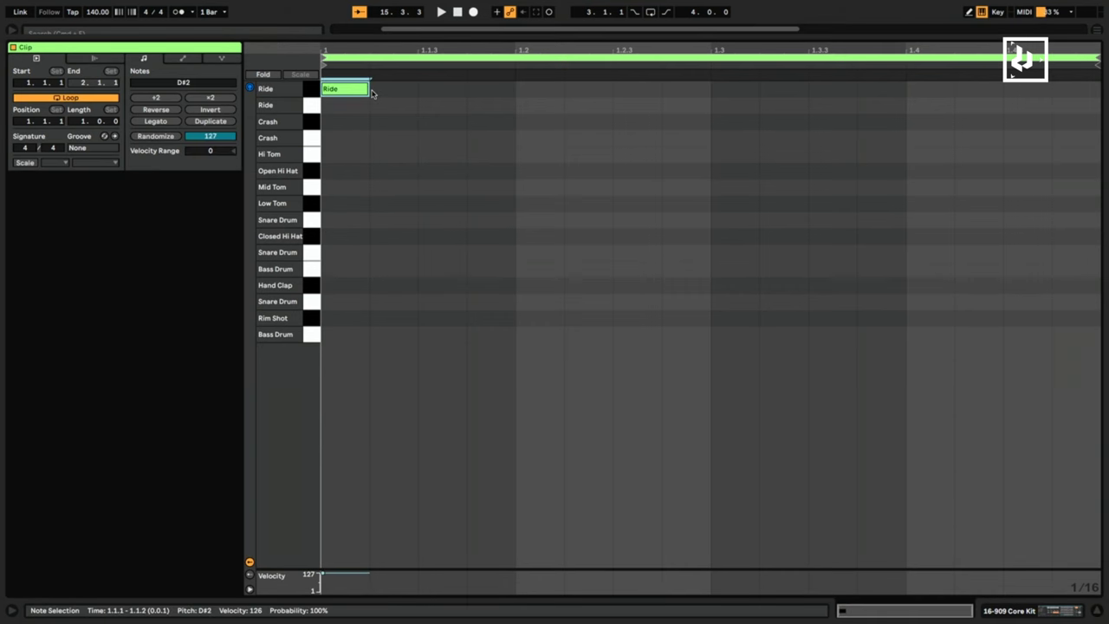
double_click(523, 90)
double_click(721, 90)
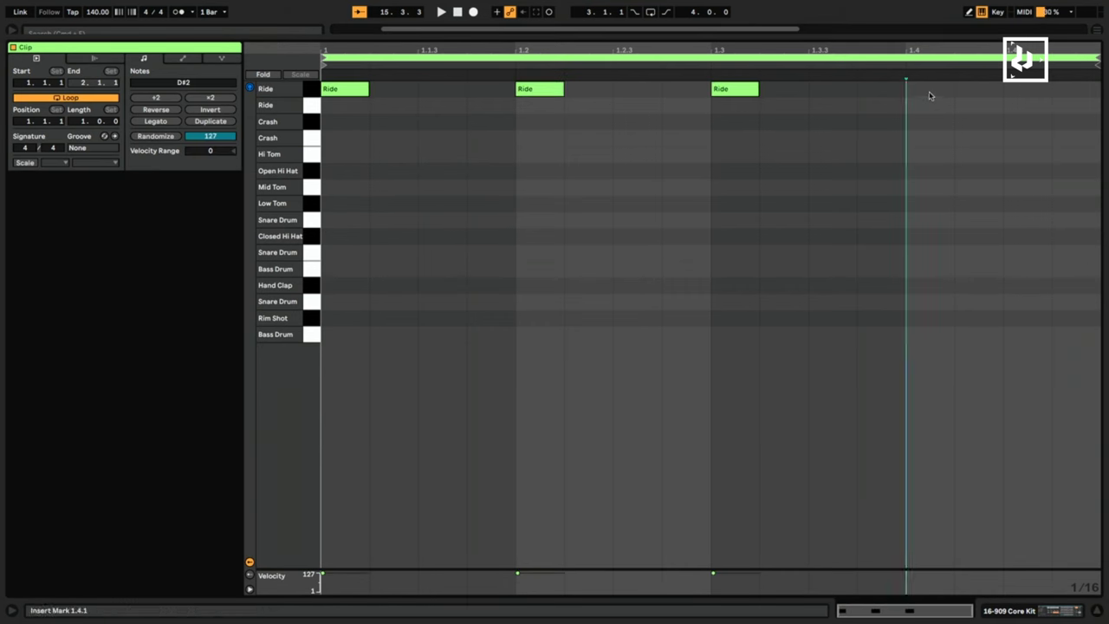
double_click(929, 90)
double_click(351, 91)
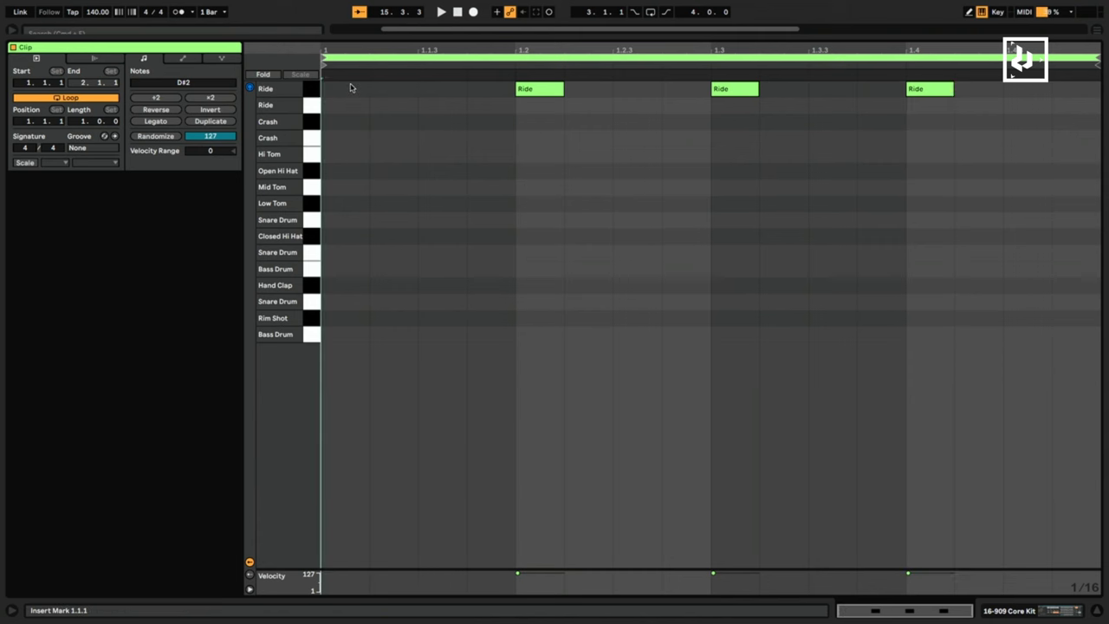
double_click(545, 90)
double_click(730, 90)
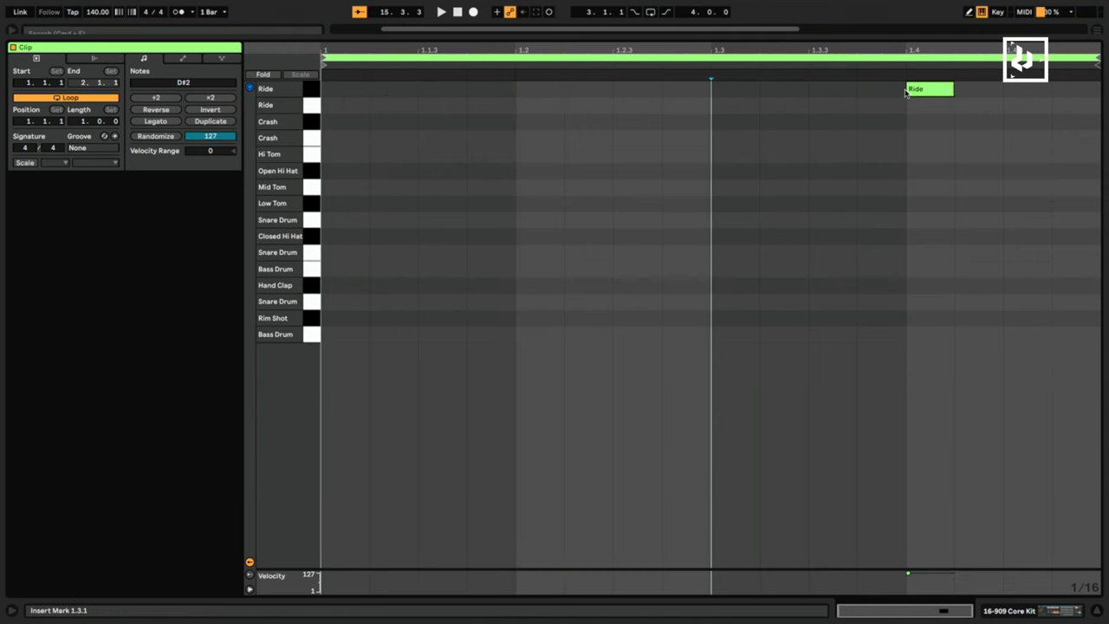
double_click(920, 92)
Place notes on the D#2 Ride at 1.1.1, 1.1.3, 1.2.3 and 1.3.4 in the 909 Core Kit clip.
left_click(388, 90)
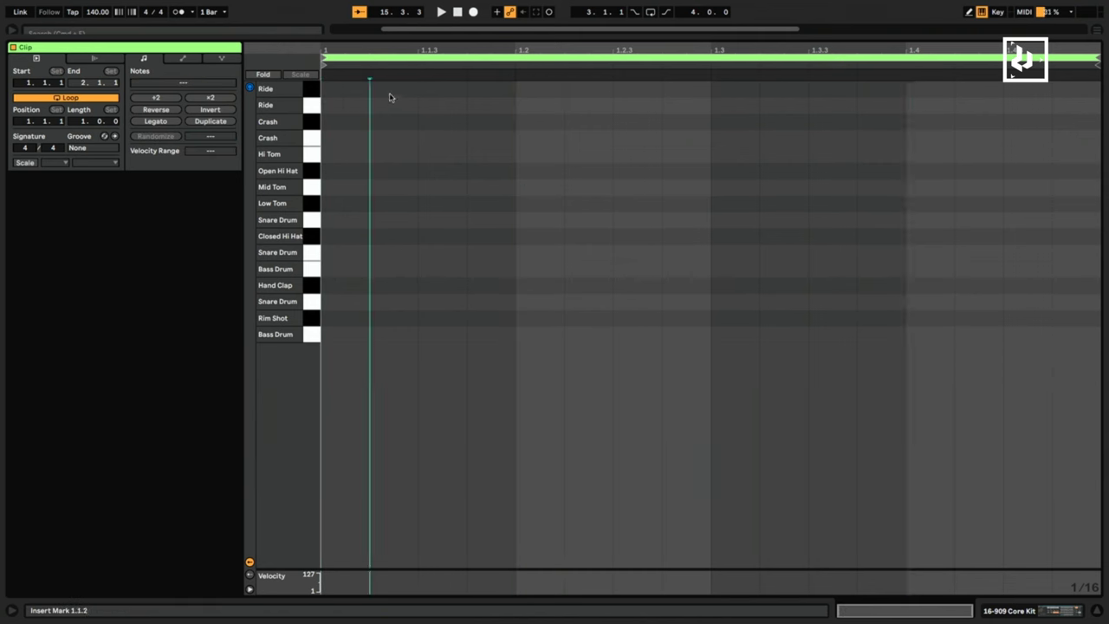
double_click(352, 91)
double_click(457, 91)
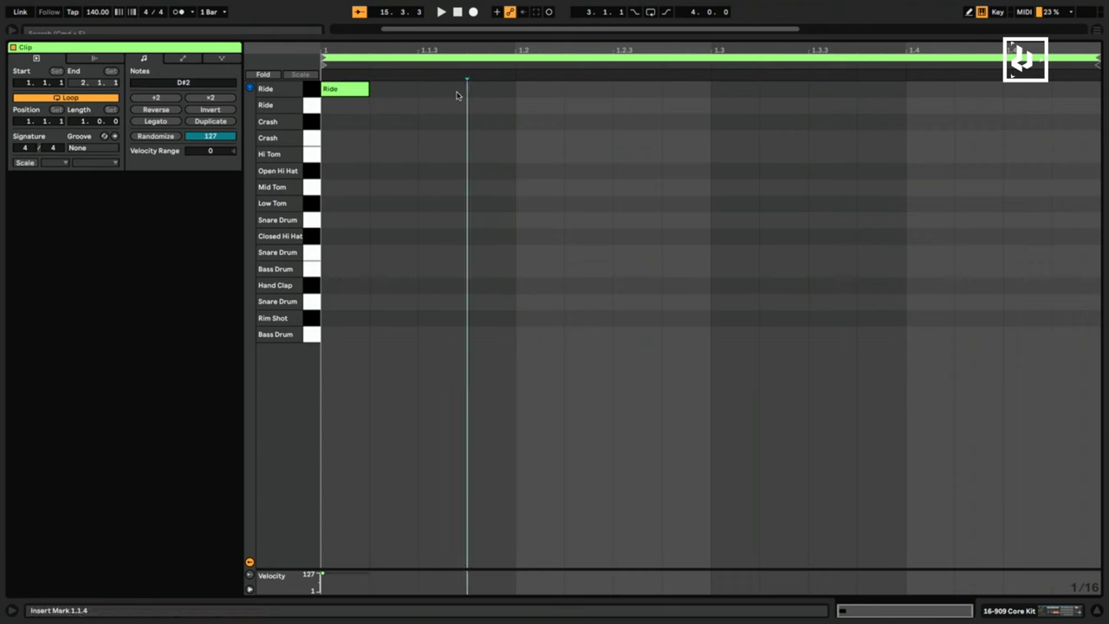
left_click(607, 91)
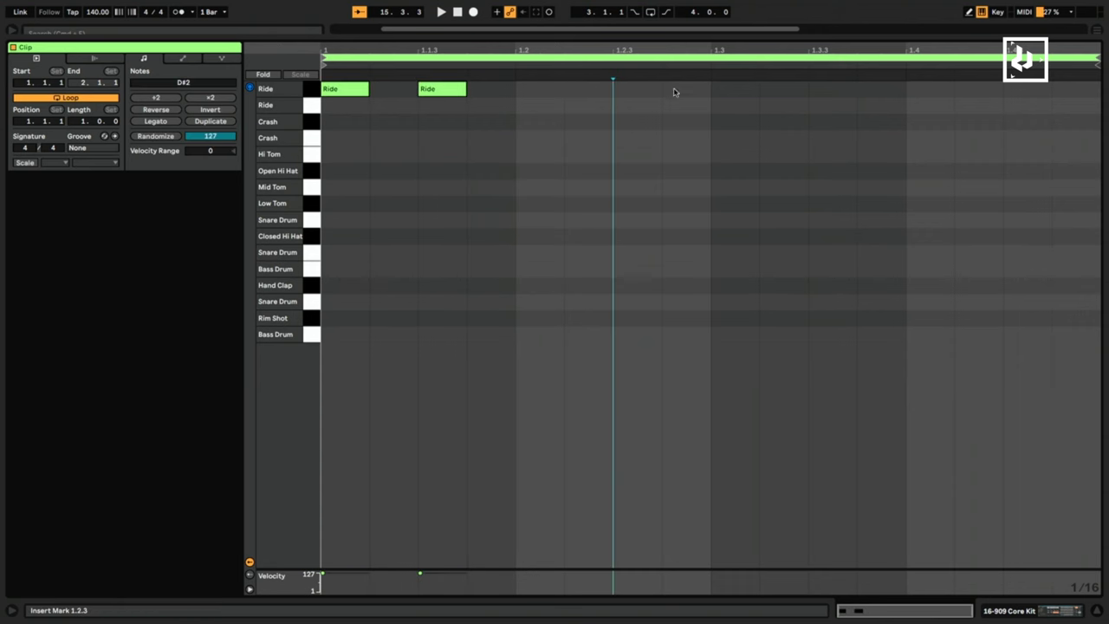
double_click(623, 91)
double_click(864, 90)
key("shift+Tab")
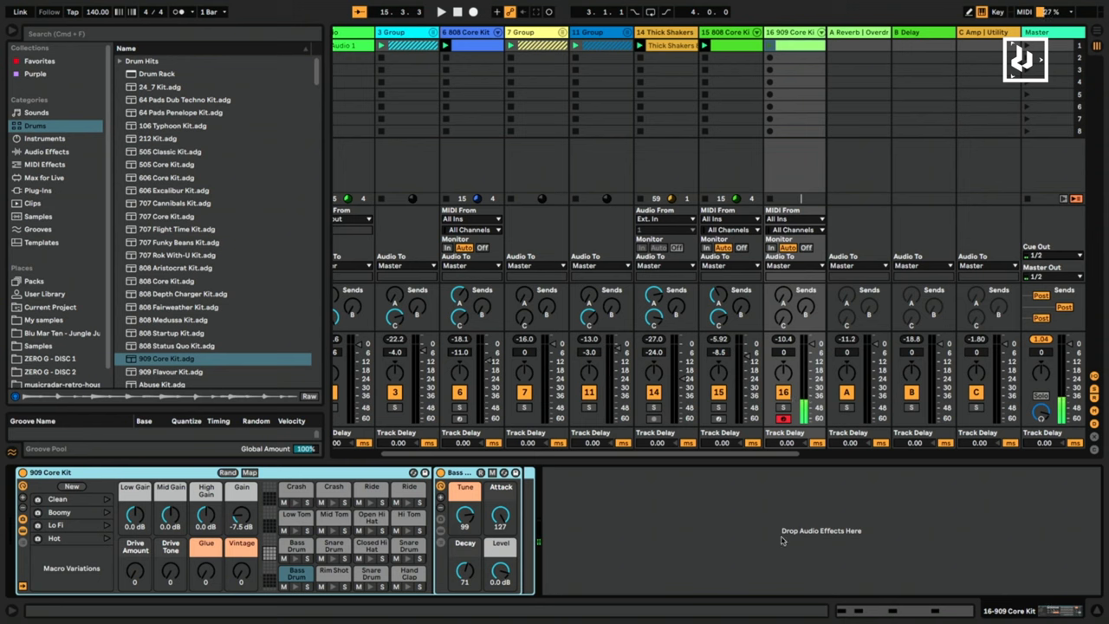
Play the ride clip with the mix, set the 909 Core Kit track's volume to -4.7 dB and raise its sends A and B.
left_click(772, 48)
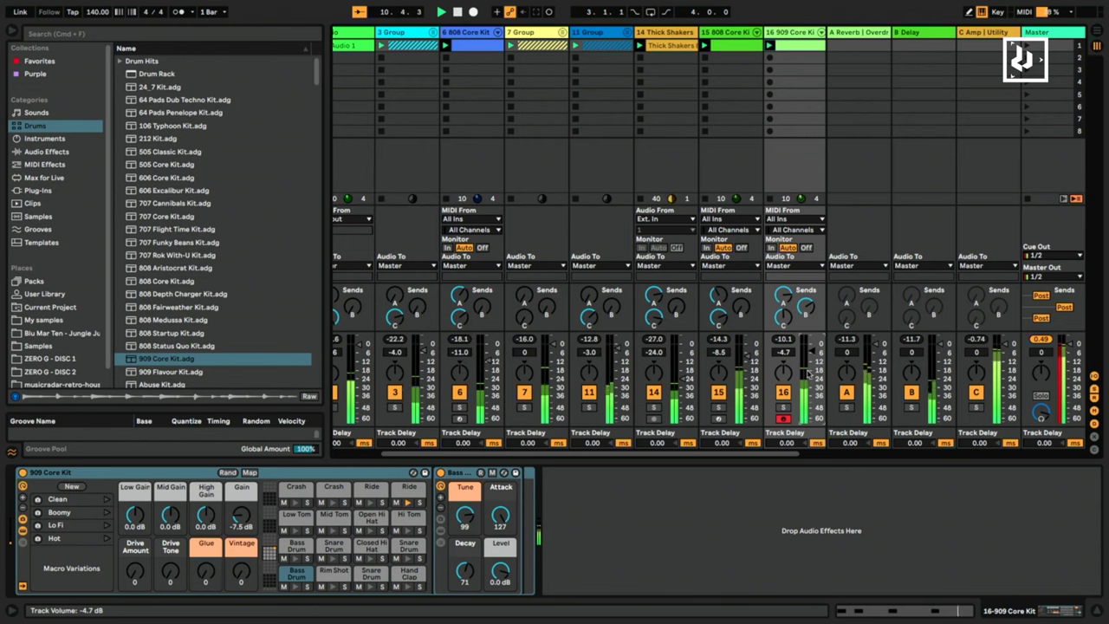
Unfold the 7 Group and deactivate the 10 Vocal 1, 15 808 Core Kit and 16 909 Core Kit tracks.
scroll(510, 105, "left", 3)
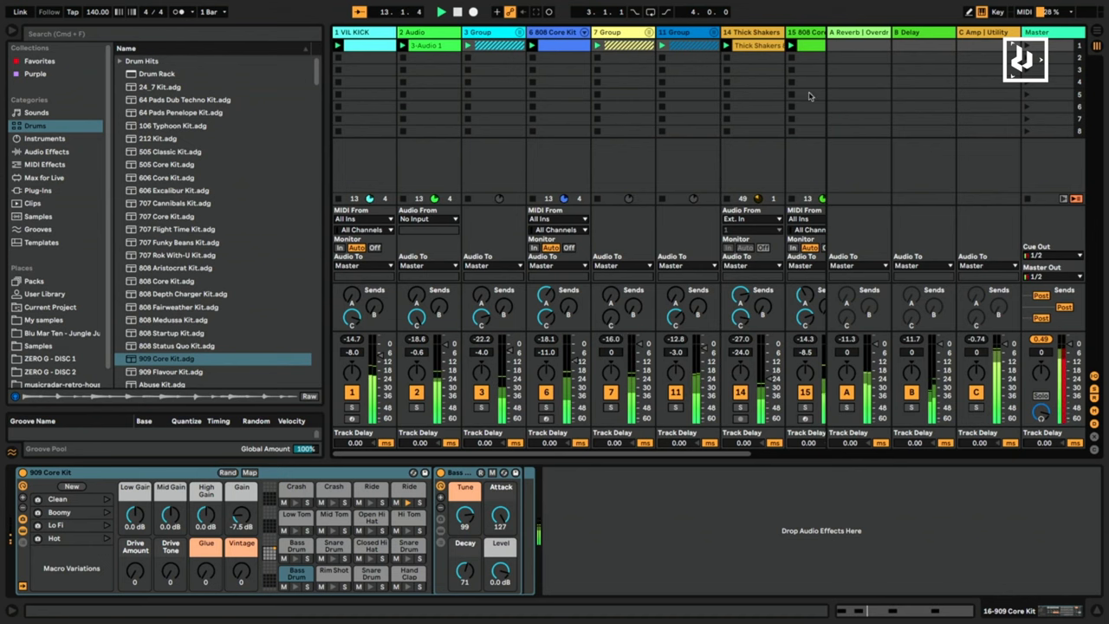
left_click_drag(712, 454, 669, 447)
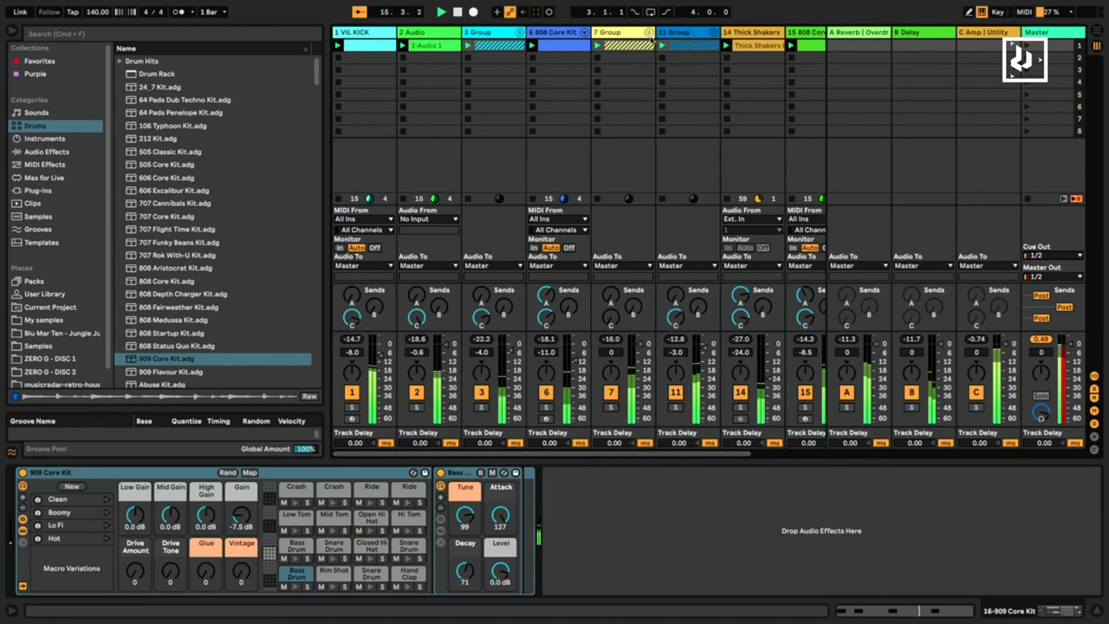
left_click(648, 32)
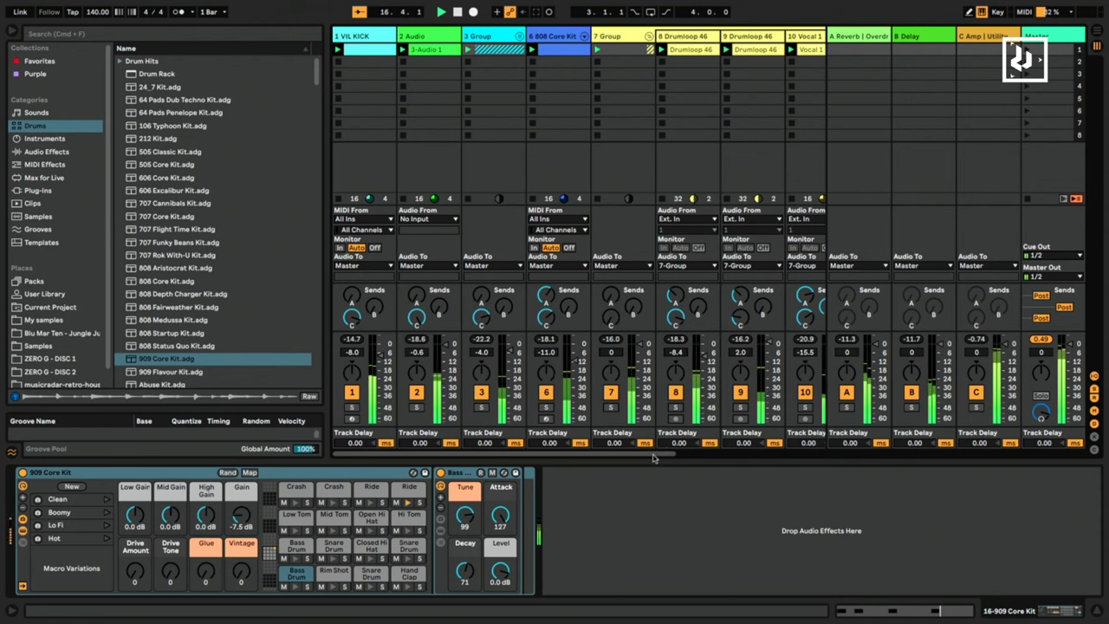
scroll(630, 408, "right", 3)
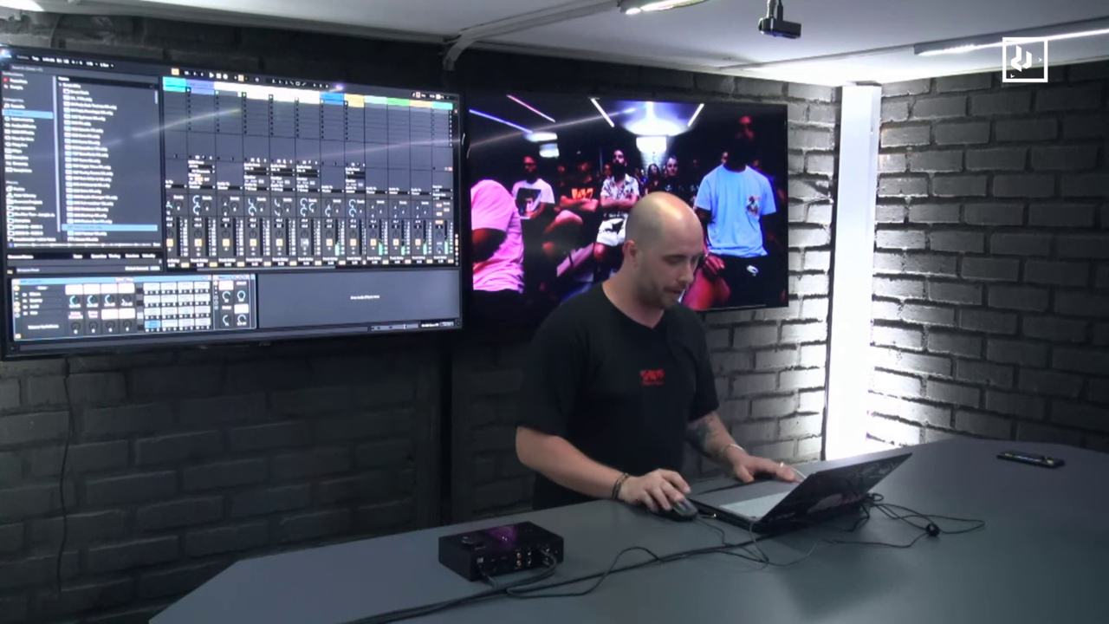
left_click_drag(322, 267, 365, 267)
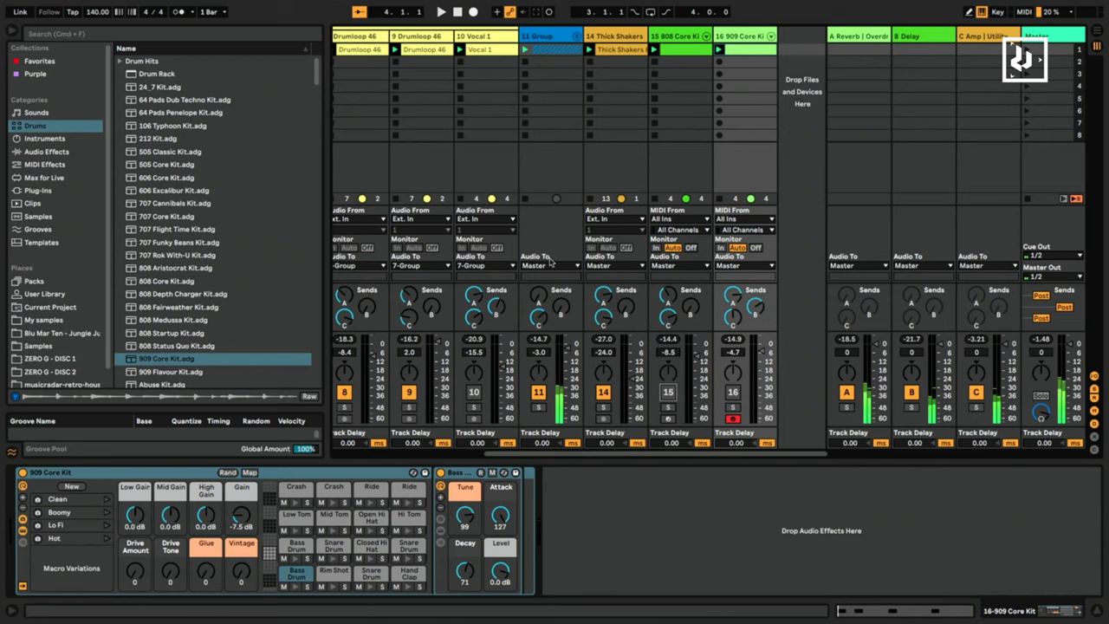
Hide the browser and lower the volumes of all tracks from 1 VIL KICK to 16 909 Core Kit by 4 dB.
key("ctrl+alt+b")
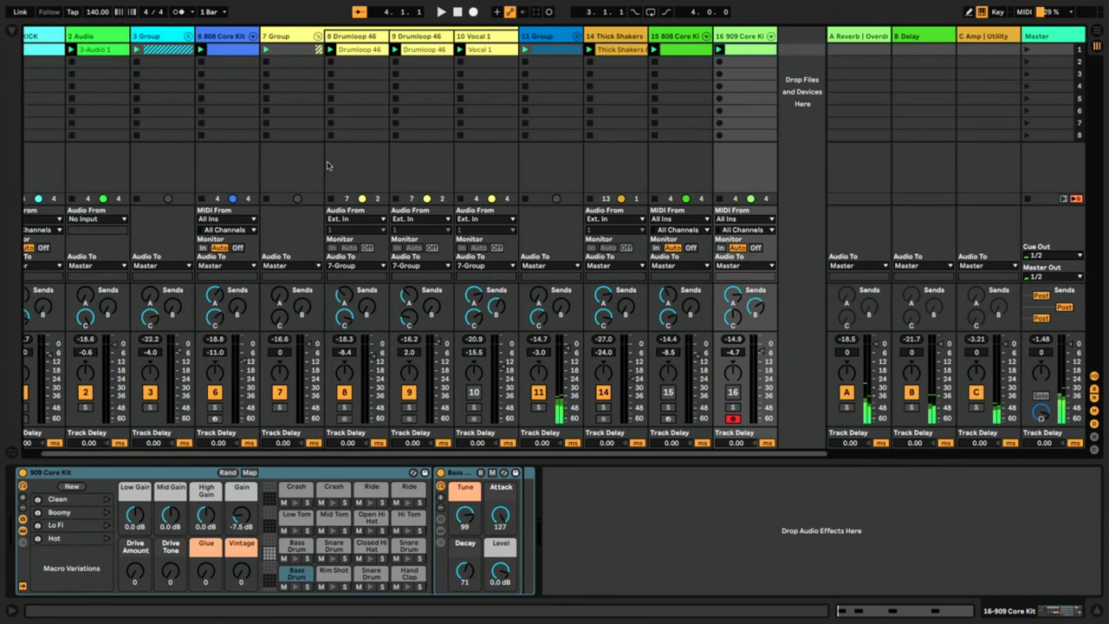
left_click_drag(537, 454, 442, 455)
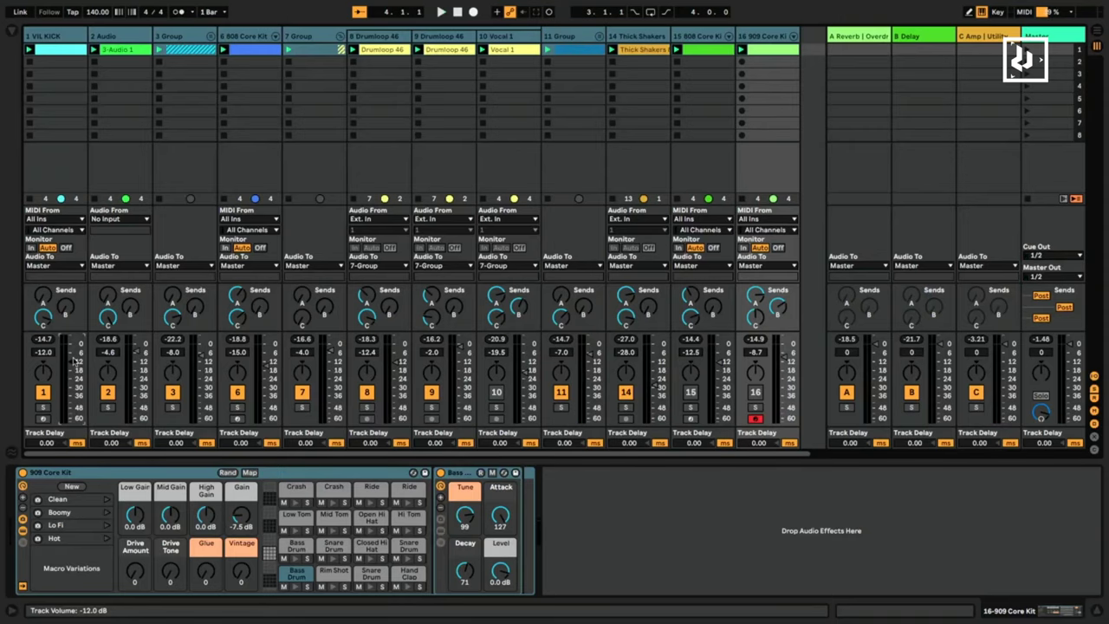
Reactivate the 10 Vocal 1, 15 808 Core Kit and 16 909 Core Kit tracks and play the mix to check the Master level.
key("space")
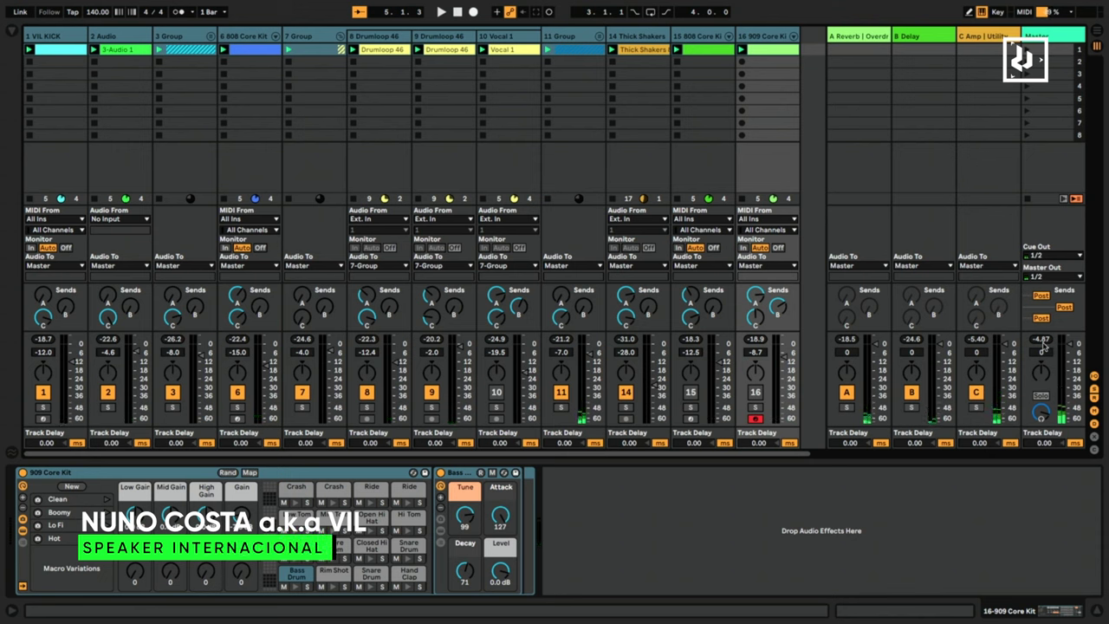
key("space")
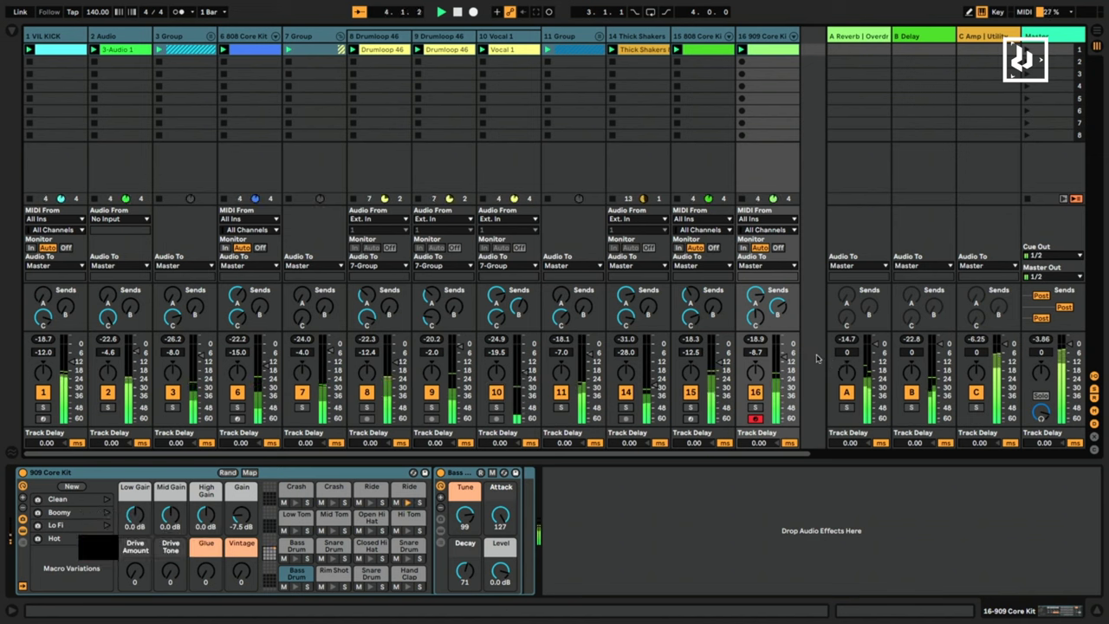
left_click(772, 48)
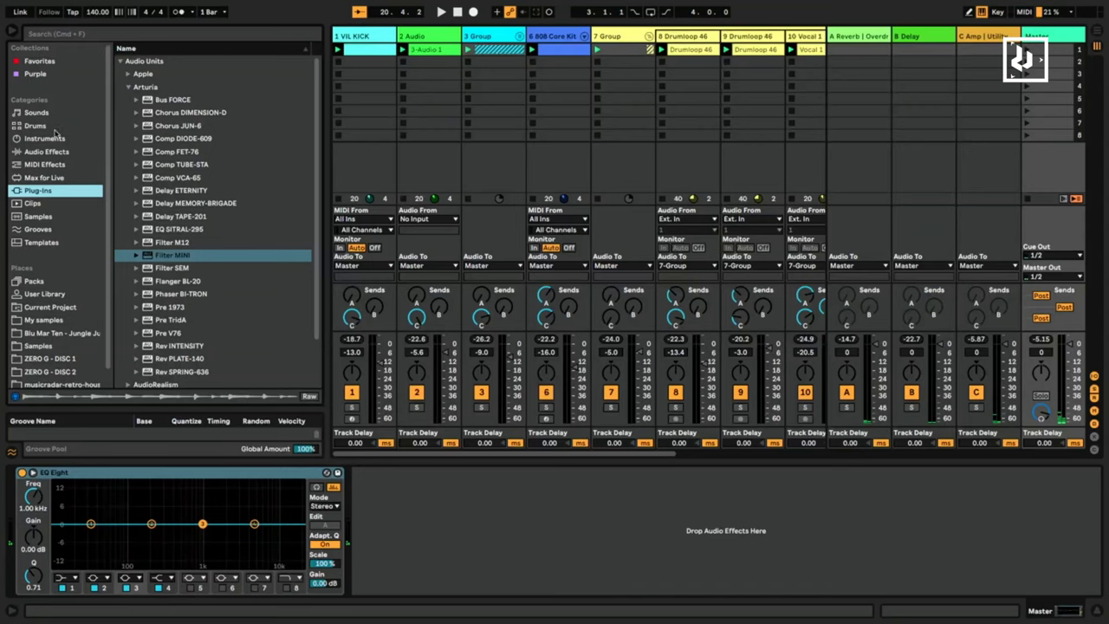
Search the audio effects for "glue", add the Glue Compressor after EQ Eight on the Master track, and start playback.
key("Down")
key("Down")
key("Down")
key("Down")
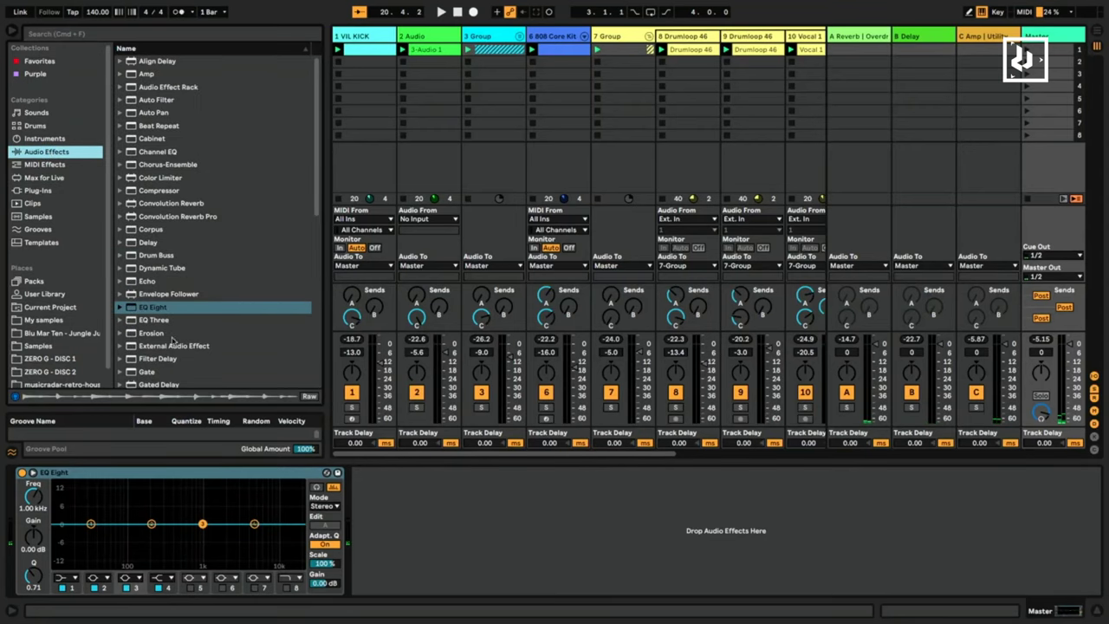
scroll(172, 336, "down", 5)
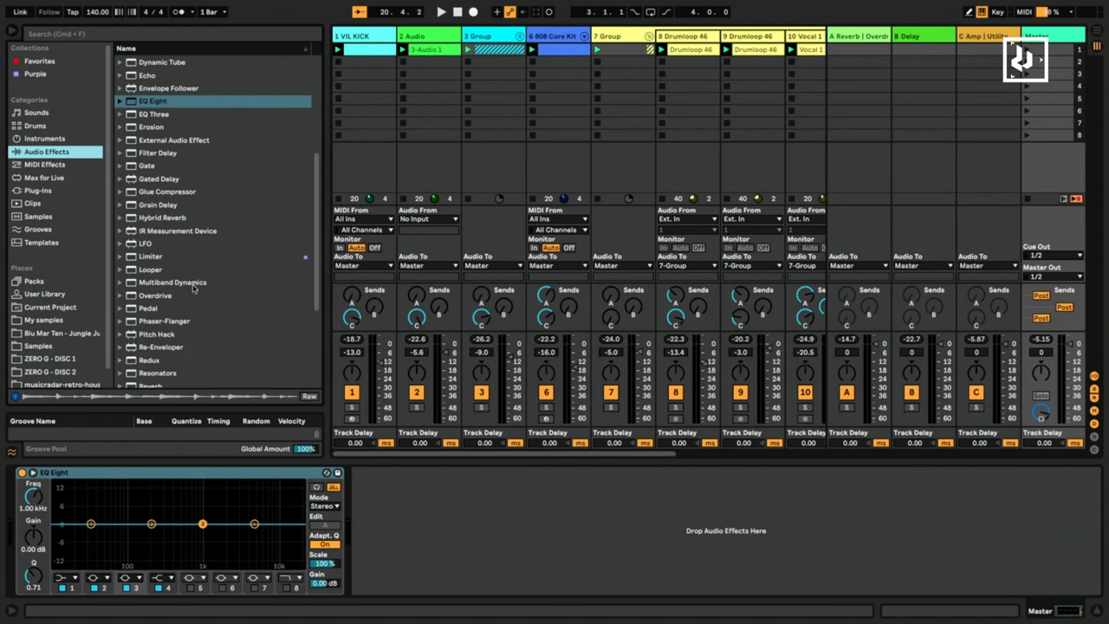
scroll(194, 289, "up", 3)
scroll(194, 295, "down", 8)
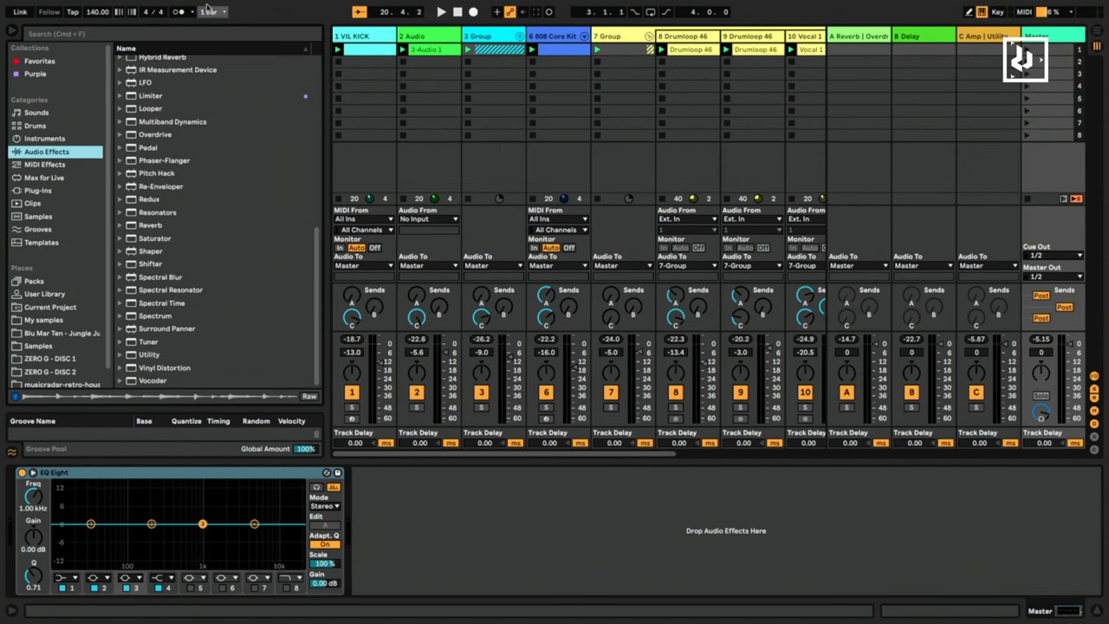
left_click(193, 38)
type("g")
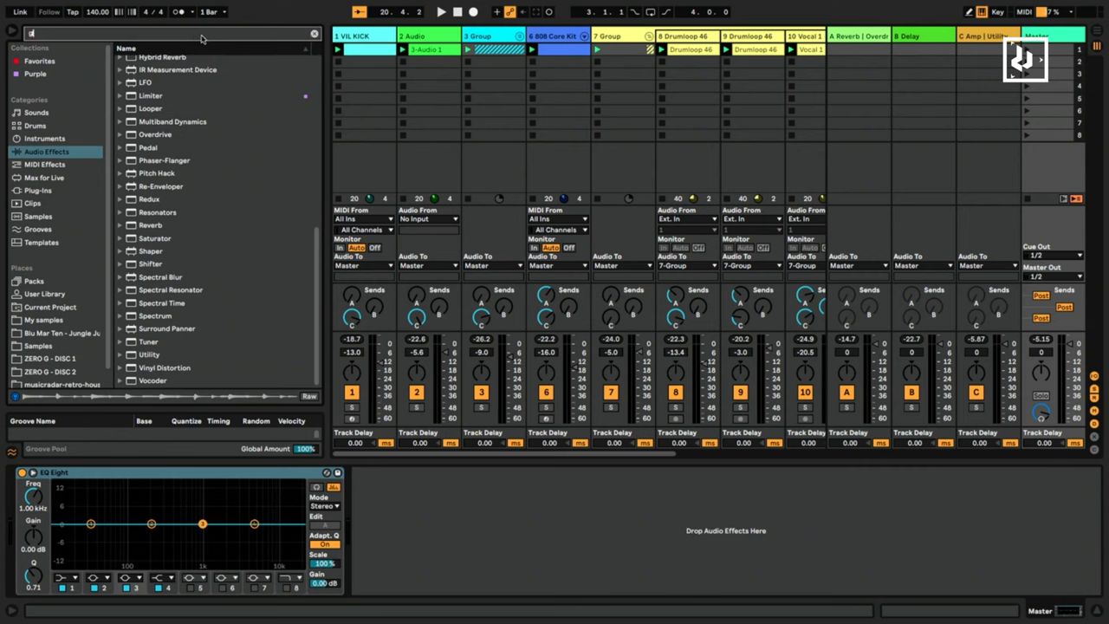
type("lue")
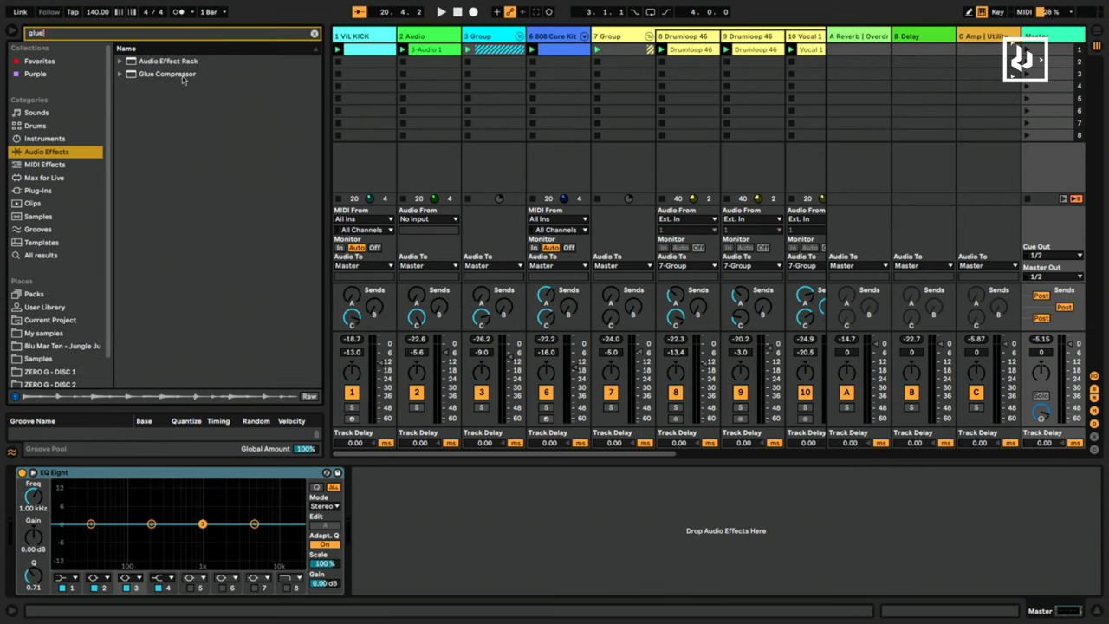
double_click(183, 76)
key("space")
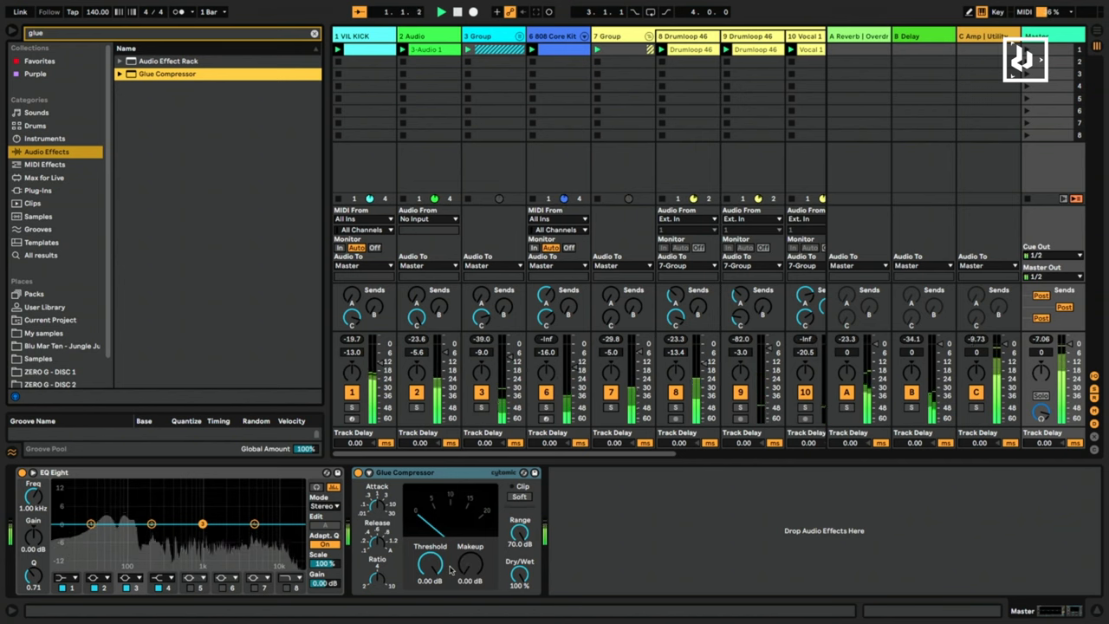
Solo the Thick Shakers track, listen to it alone, and unsolo it to hear the full mix again.
left_click_drag(647, 456, 815, 441)
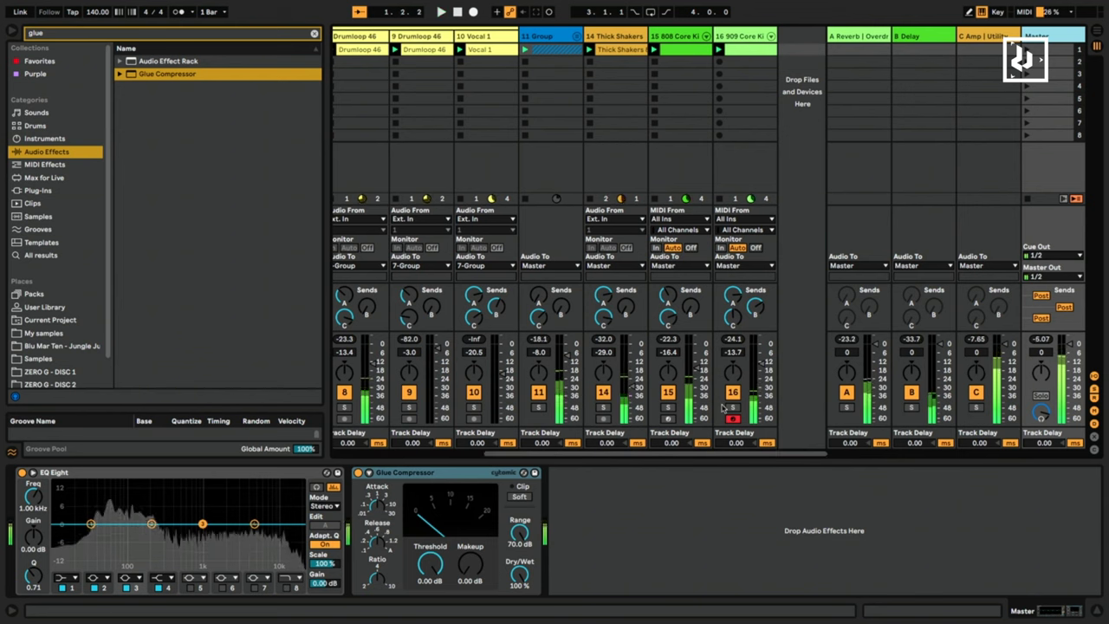
left_click(604, 407)
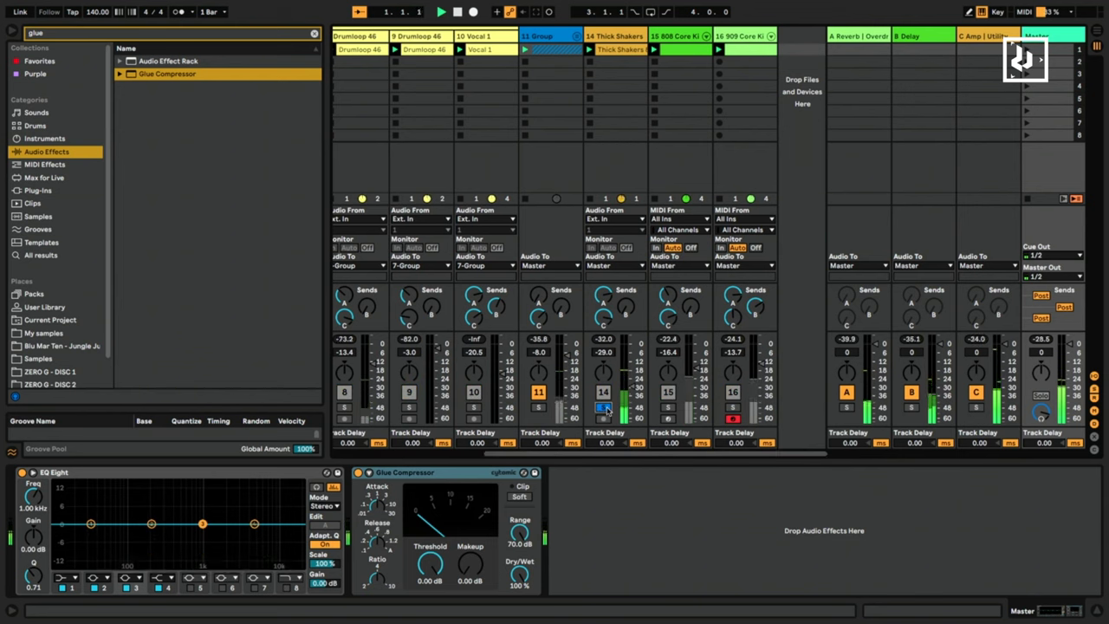
double_click(620, 49)
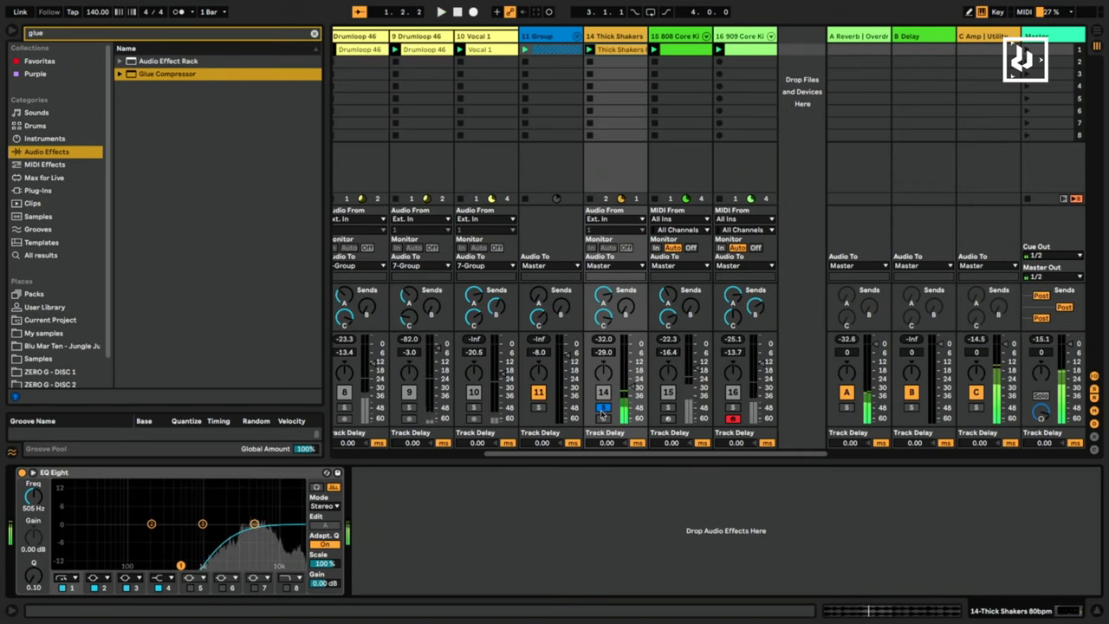
left_click(602, 410)
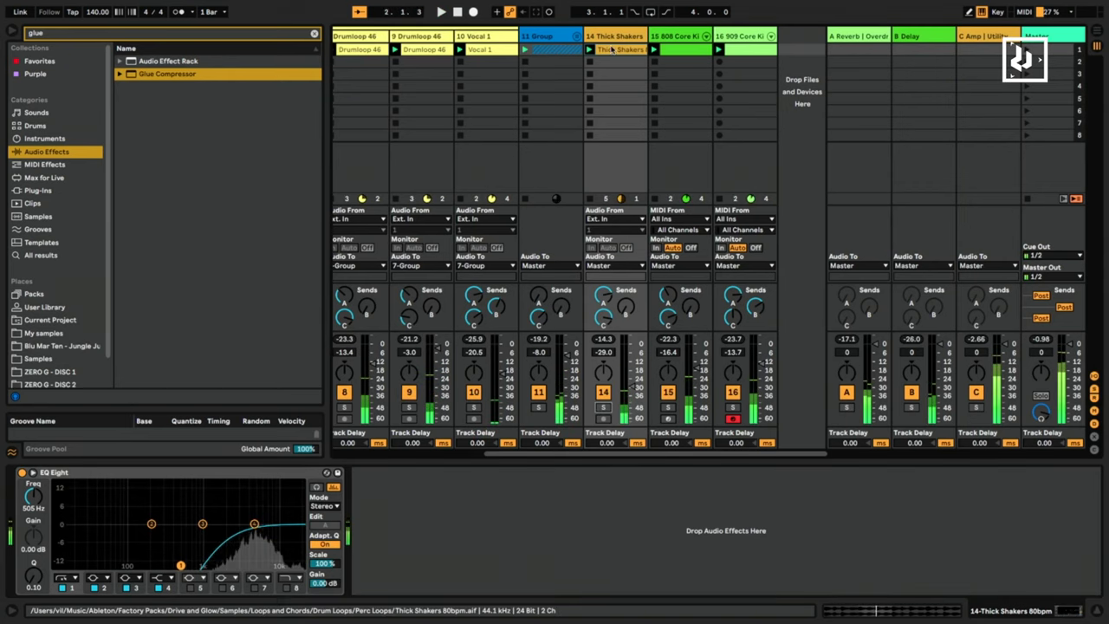
Insert an audio track fed from 14-Thick Shakers, arm it, and record the shakers into its first clip slot.
key("ctrl+t")
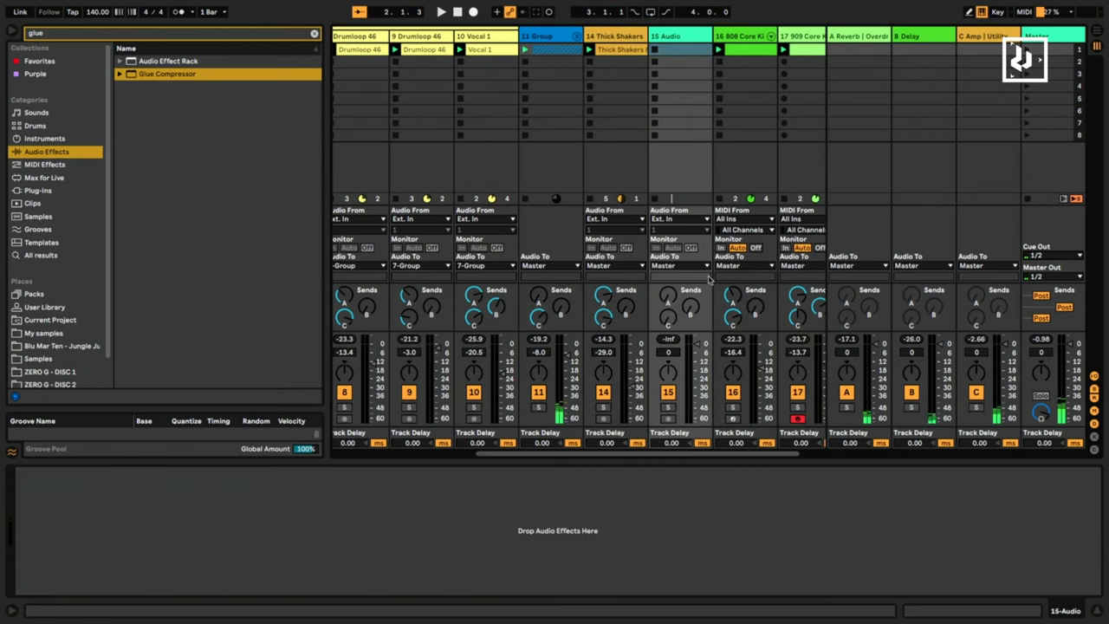
left_click(681, 222)
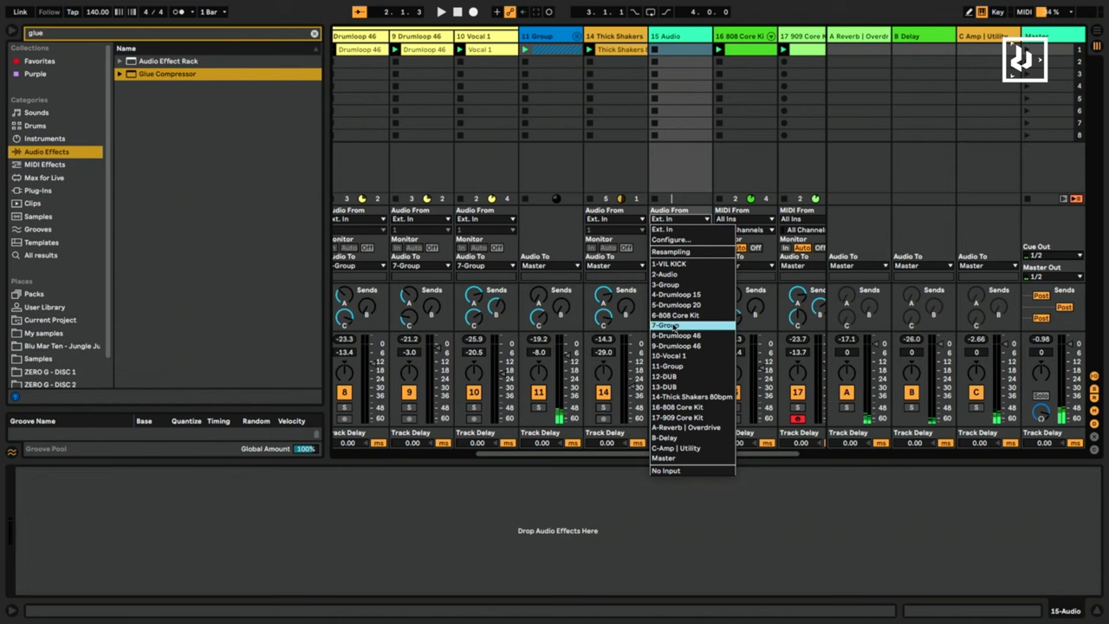
left_click(687, 397)
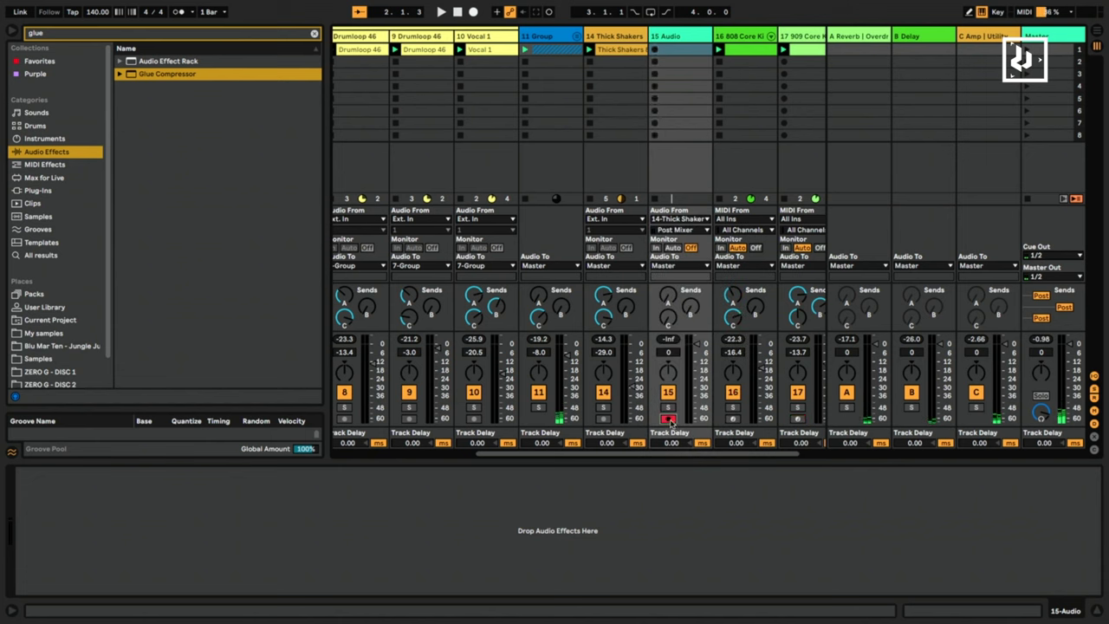
left_click(656, 54)
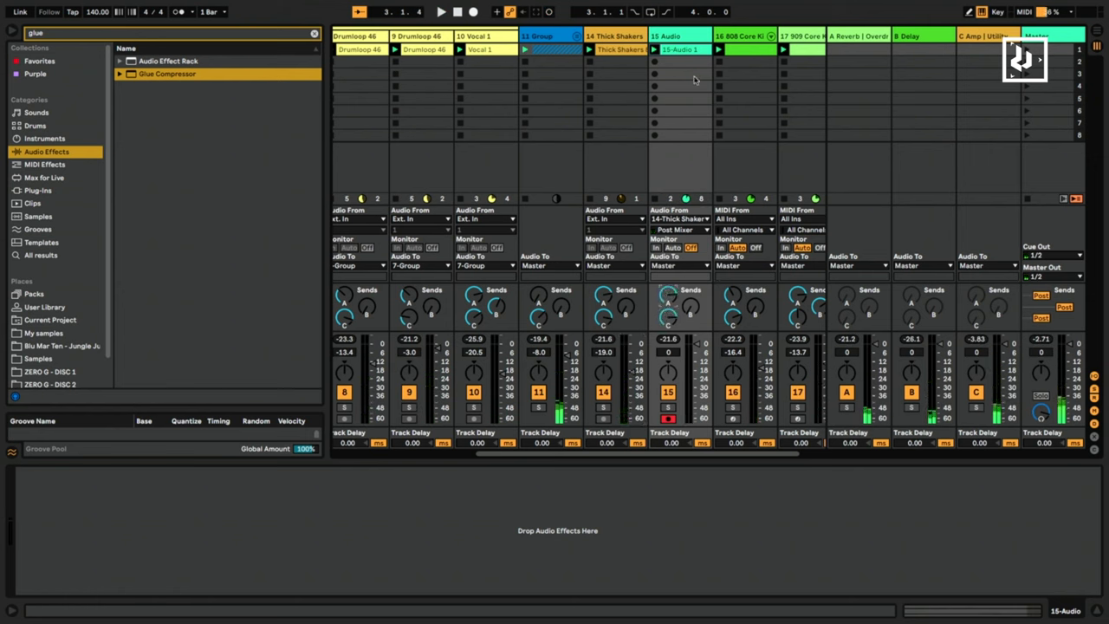
Loop the one-beat section from 2.3.1 to 2.4.1 in the recorded shaker clip.
double_click(682, 50)
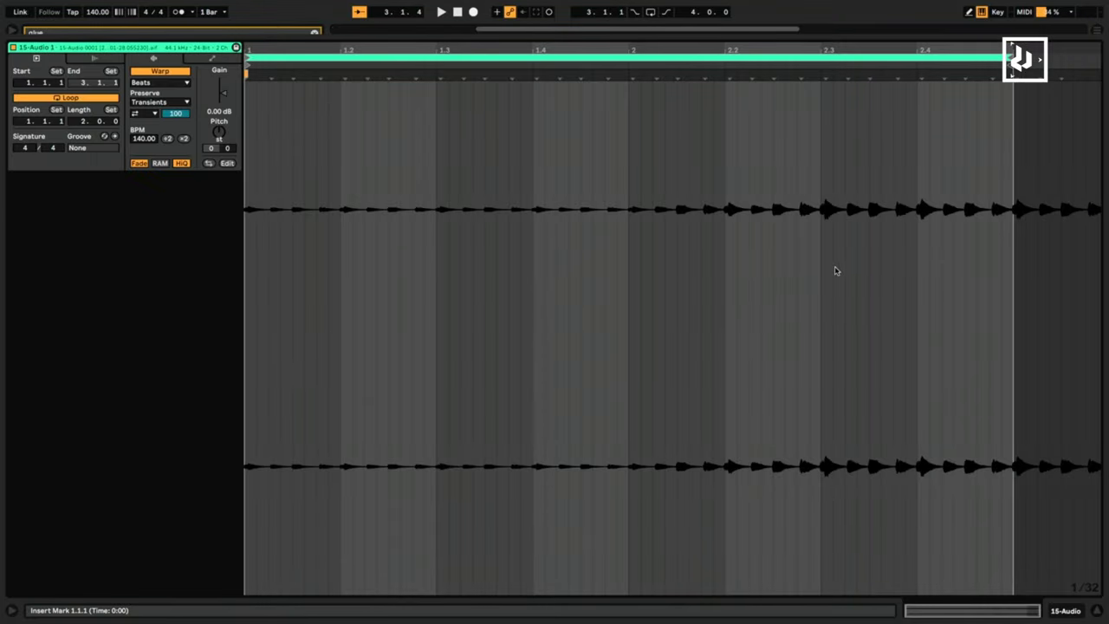
left_click_drag(820, 266, 916, 258)
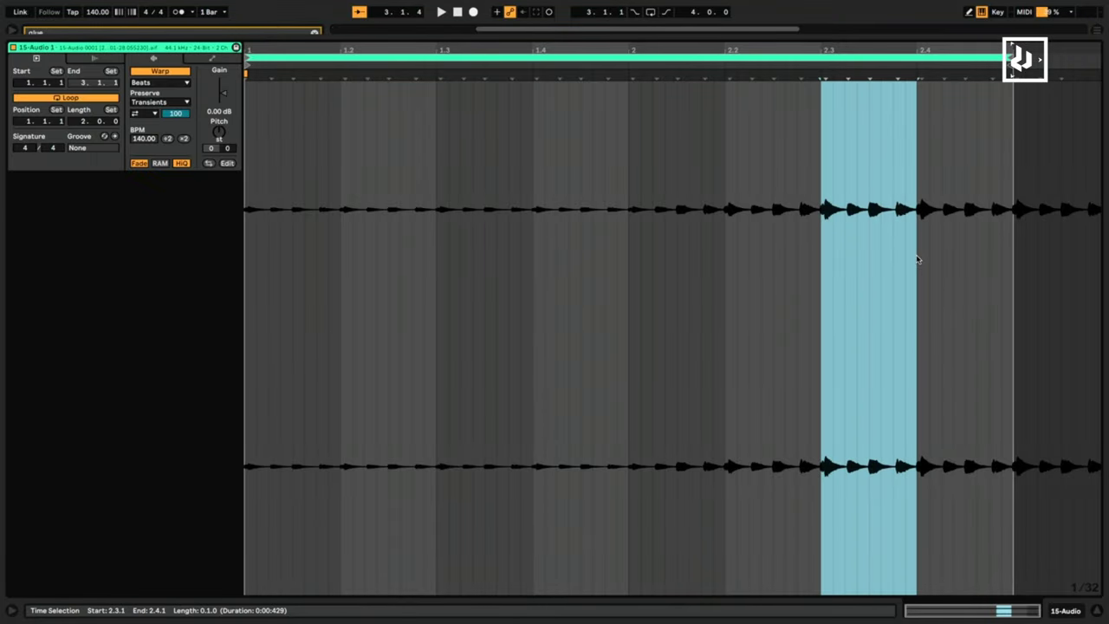
key("ctrl+l")
left_click(1067, 611)
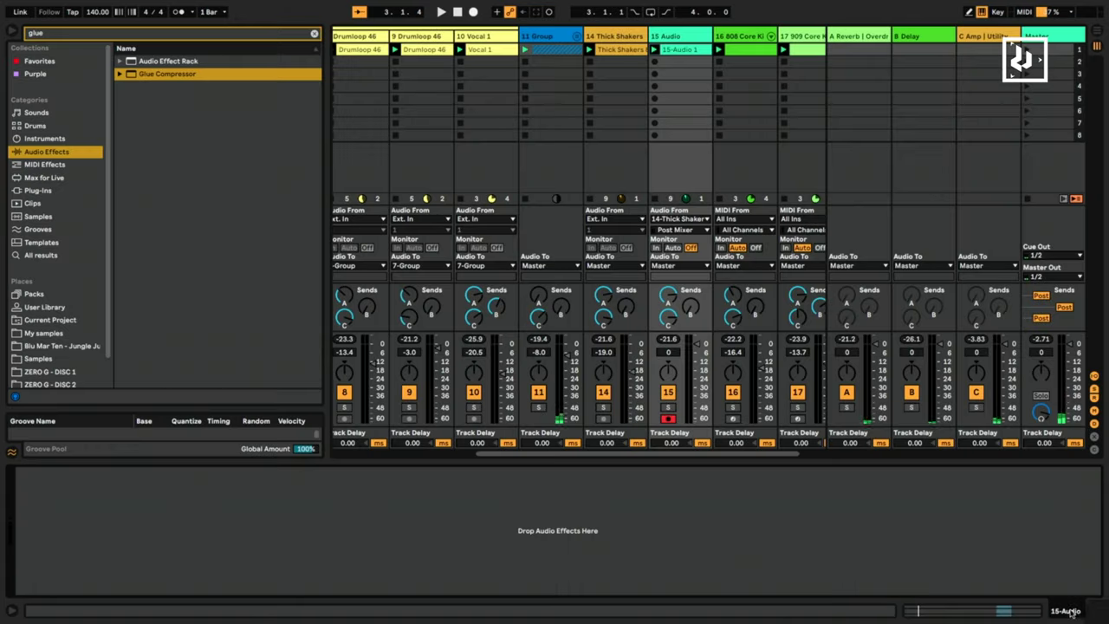
Delete the original Thick Shakers track and play the session with the resampled loop.
left_click(635, 39)
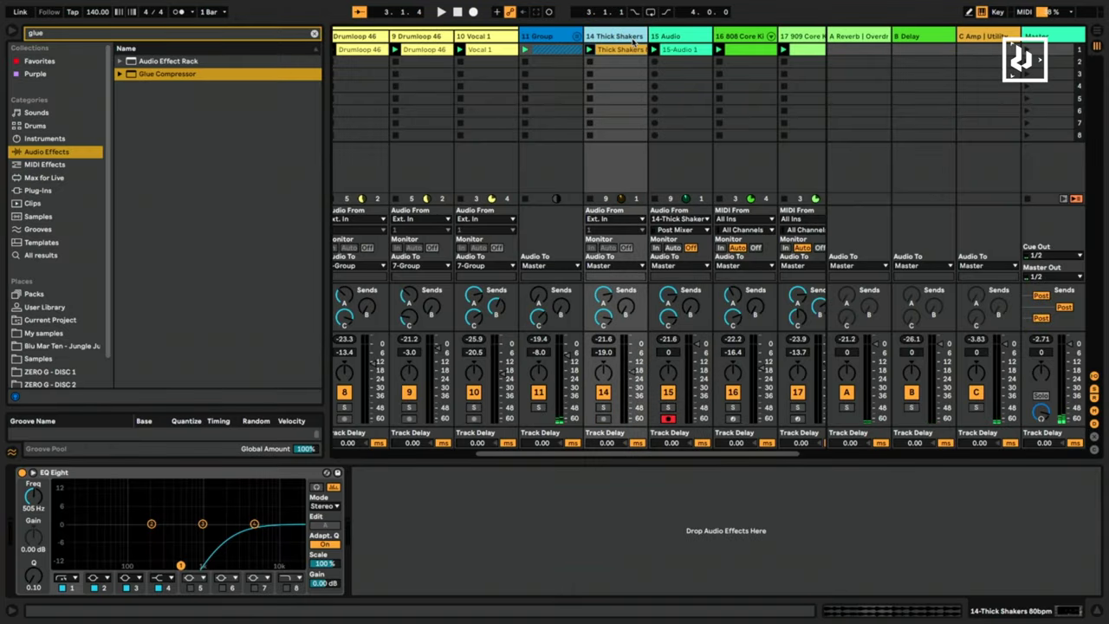
key("Delete")
key("space")
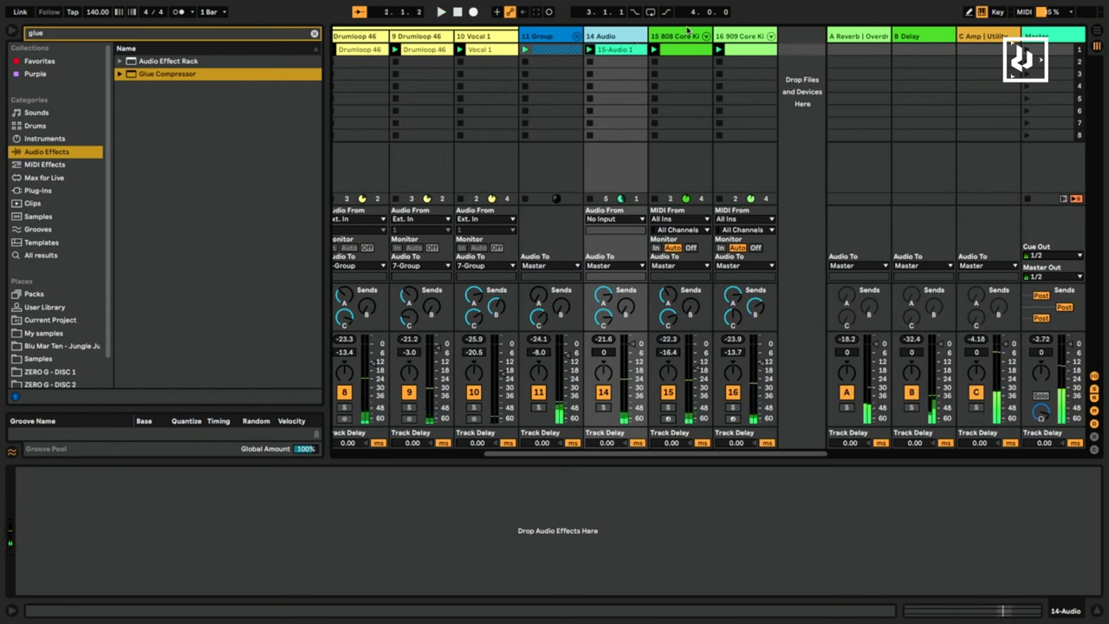
Set the resampled shaker track's volume to -7.5 dB.
left_click_drag(639, 352, 633, 356)
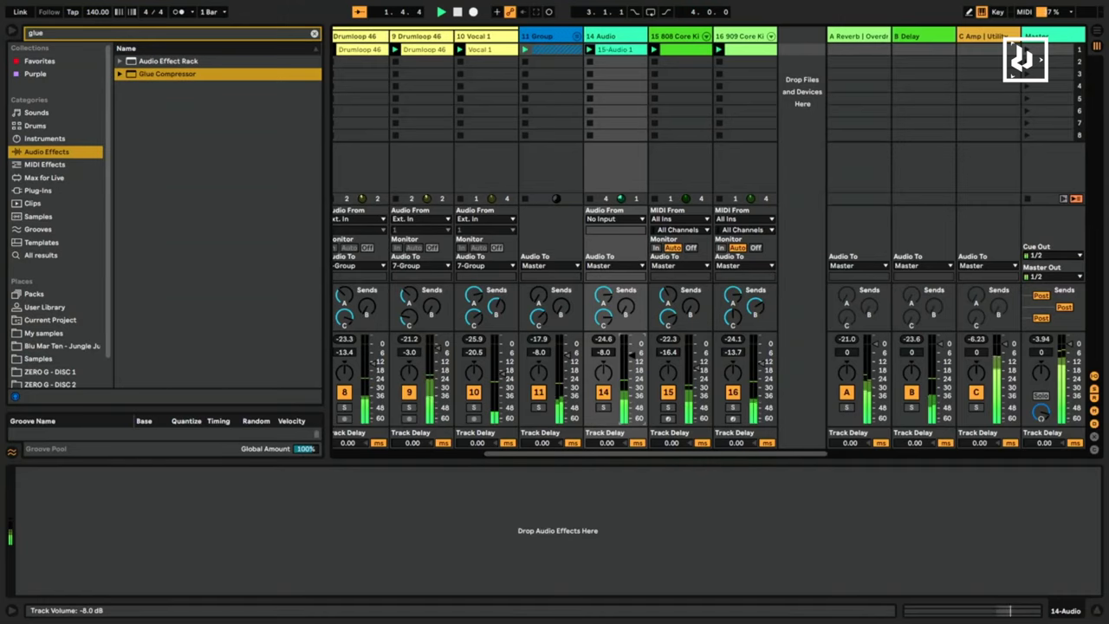
left_click_drag(632, 356, 632, 353)
right_click(632, 353)
left_click(621, 146)
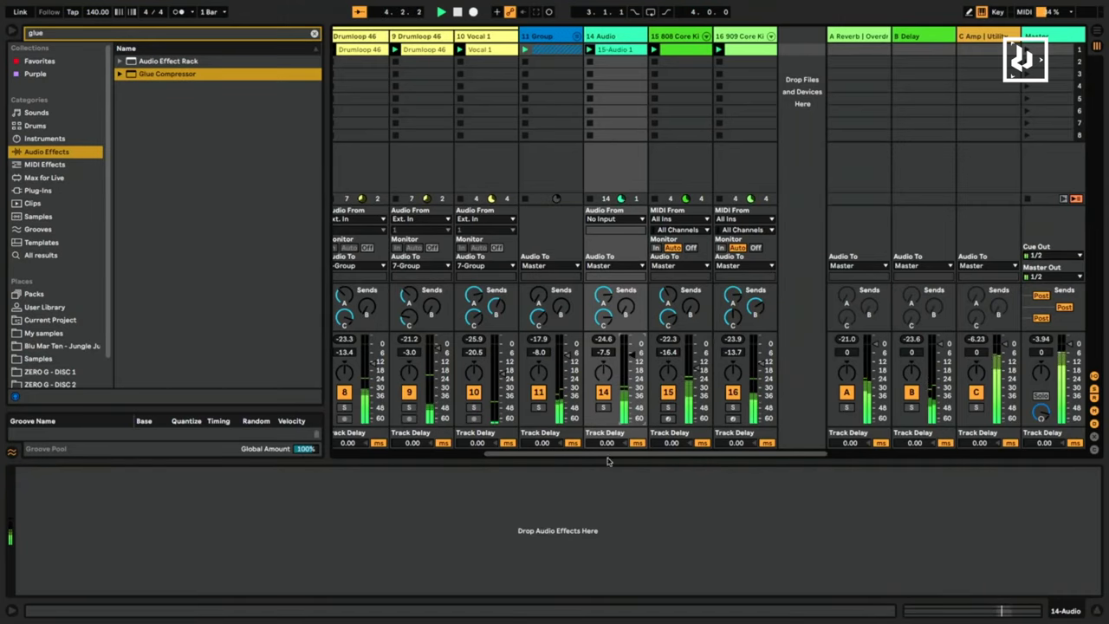
Set the master's Glue Compressor to a -14.0 dB threshold and 9.52 dB makeup with Soft clipping on.
left_click_drag(602, 454, 594, 454)
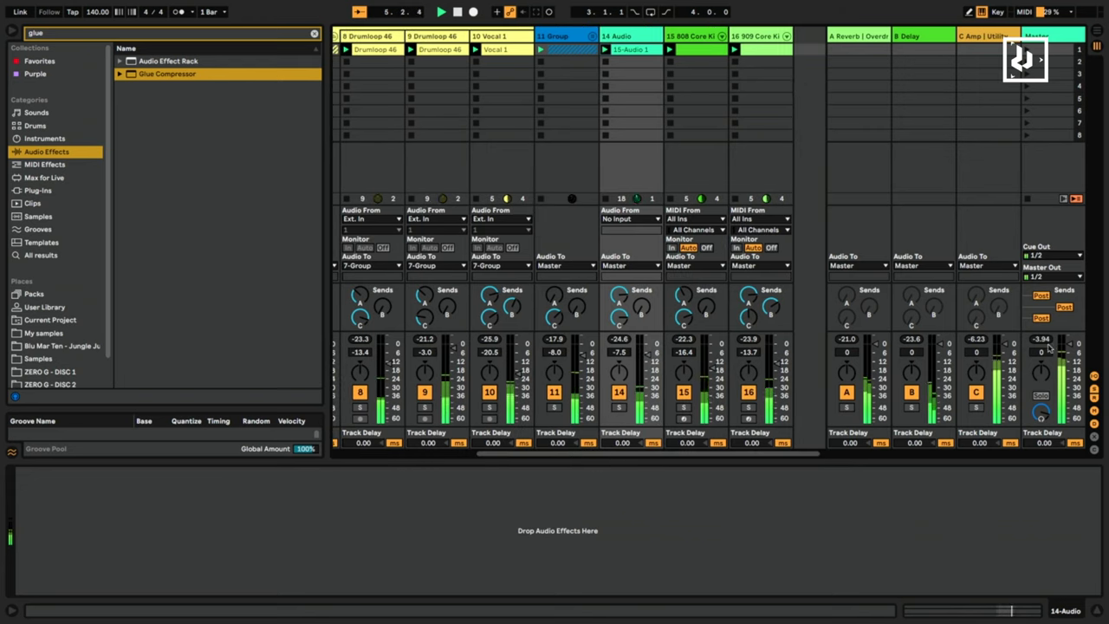
left_click(1049, 61)
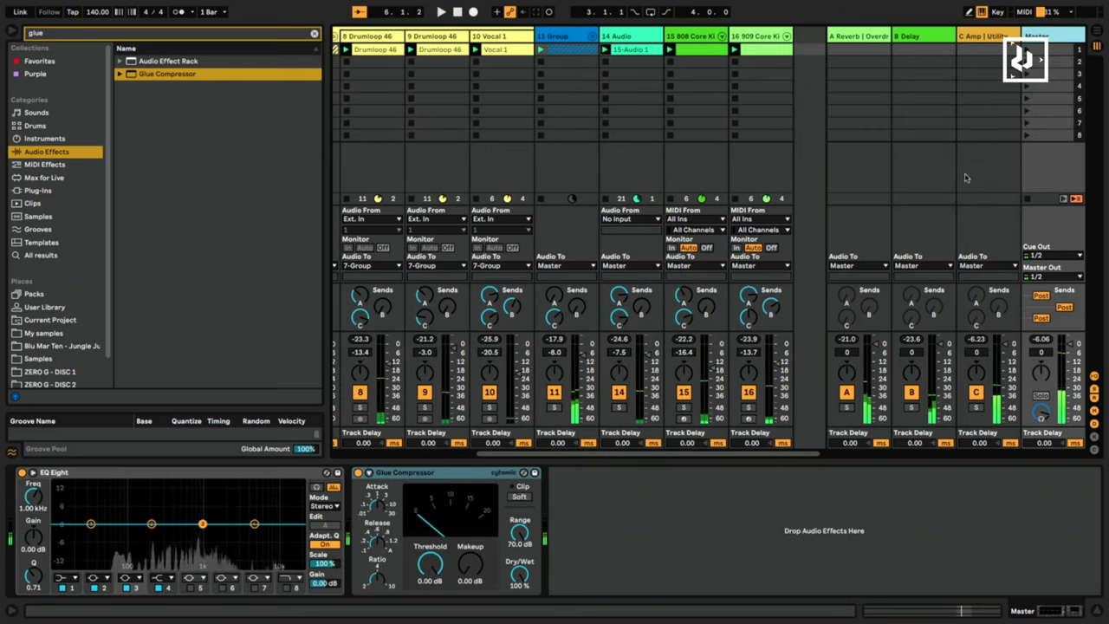
key("space")
left_click_drag(431, 564, 430, 601)
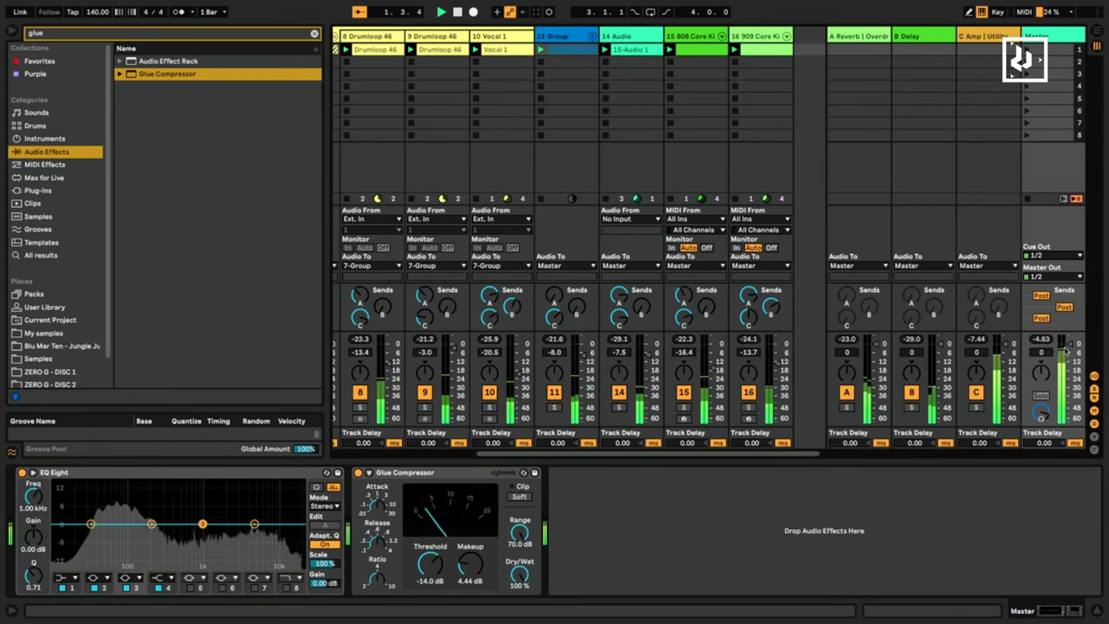
left_click_drag(482, 564, 482, 547)
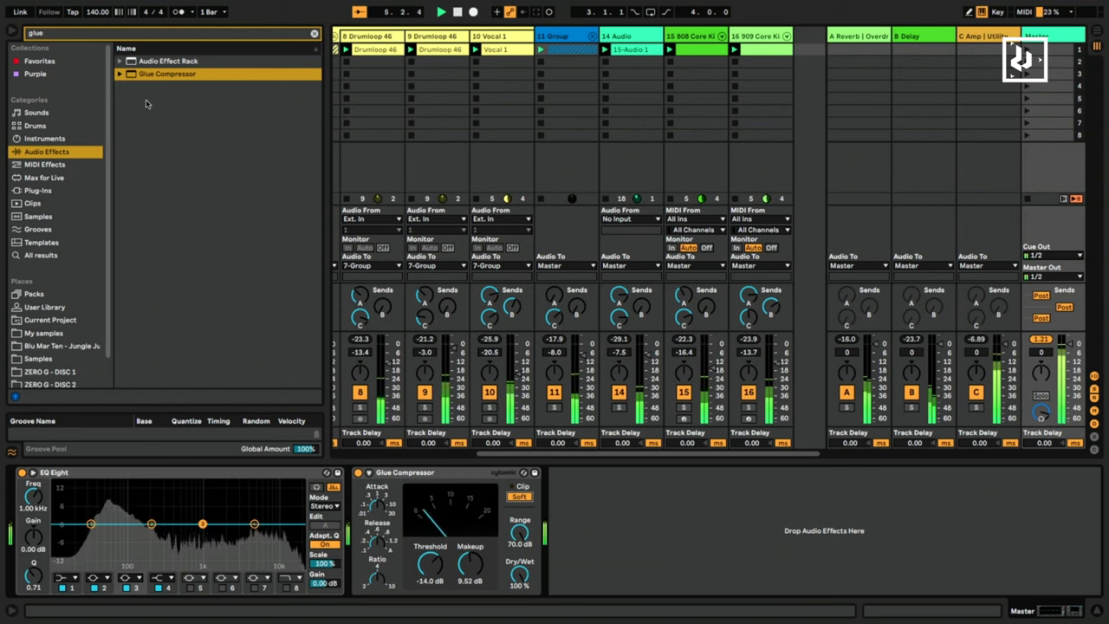
Clear the audio effects search and add an EQ Eight after the Glue Compressor on the master.
left_click(28, 139)
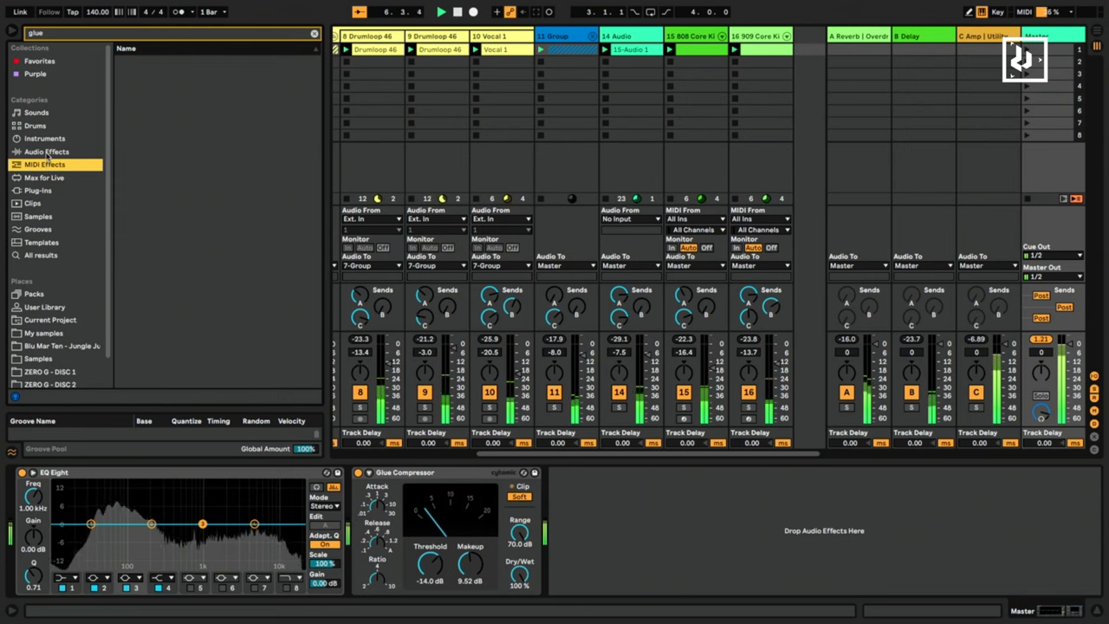
left_click(48, 152)
left_click(313, 34)
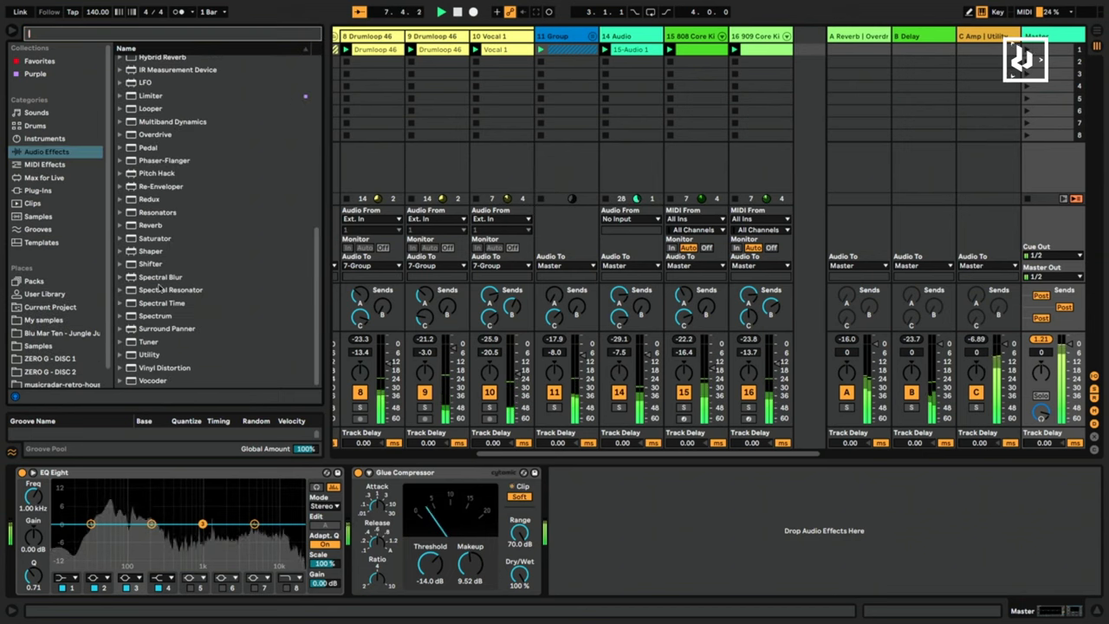
scroll(159, 286, "up", 5)
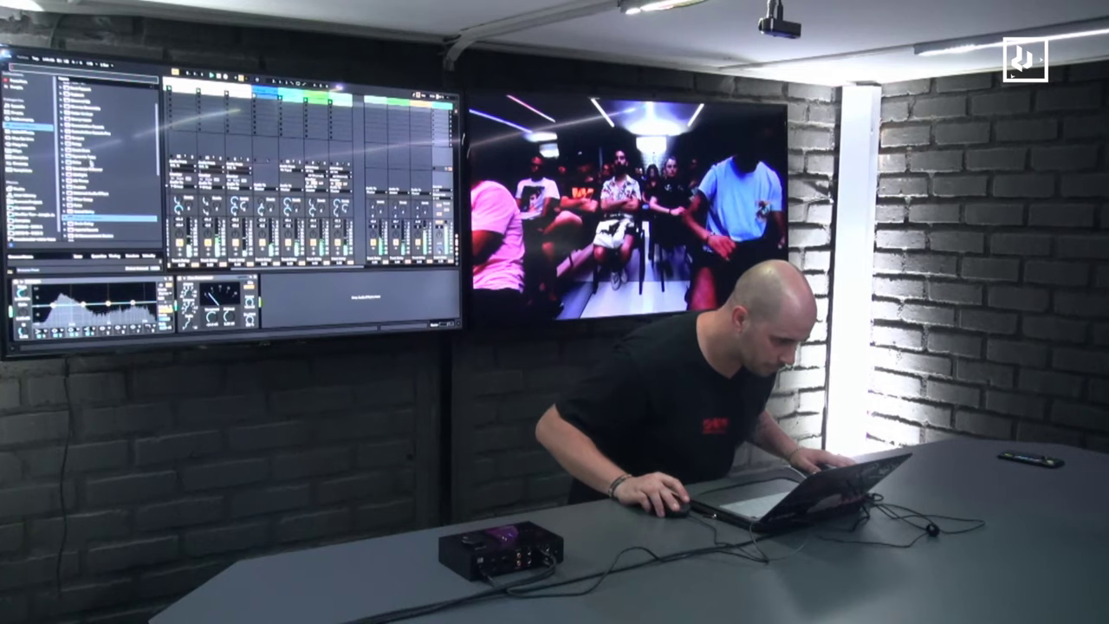
scroll(90, 169, "up", 3)
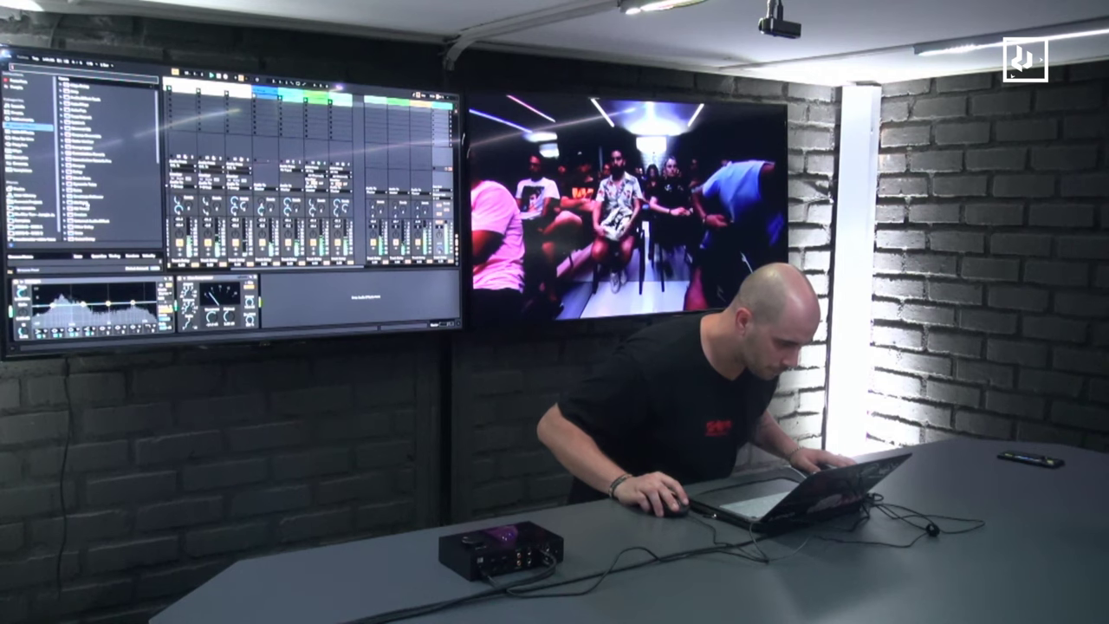
left_click_drag(152, 306, 797, 563)
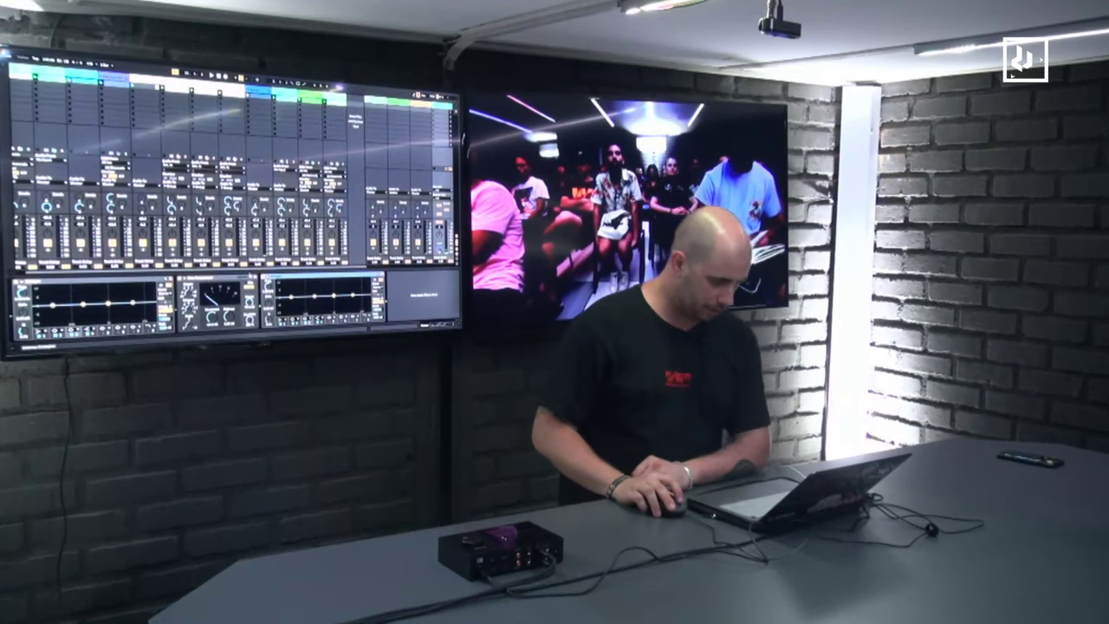
Unfold group 11 and add an EQ Eight at the end of the 12 DUB track's device chain.
scroll(182, 173, "left", 1)
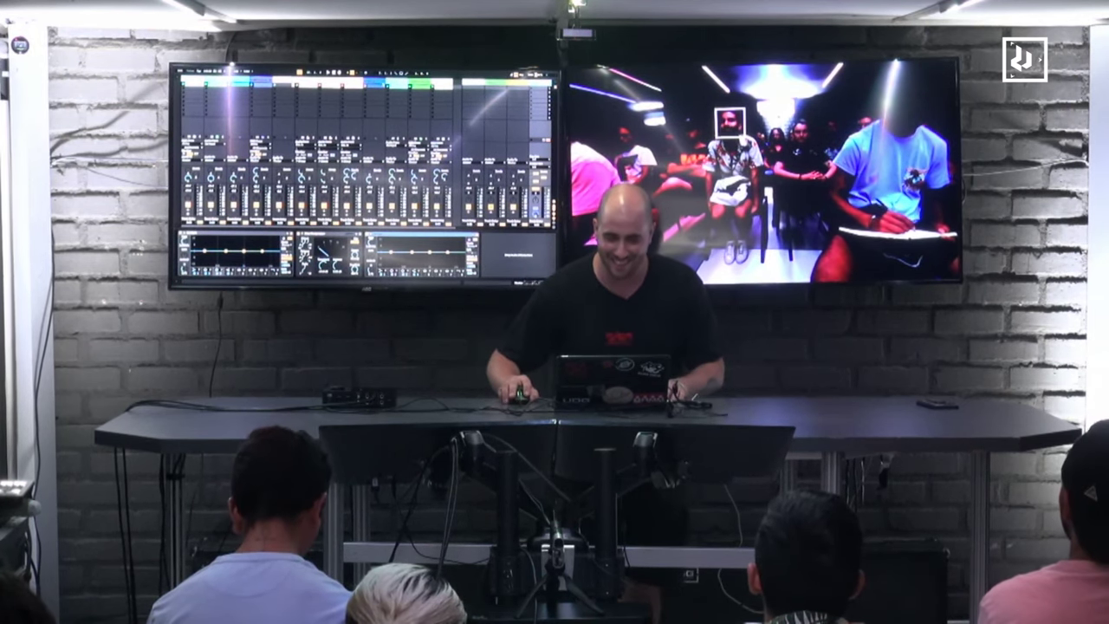
left_click(381, 81)
left_click(397, 81)
left_click(419, 81)
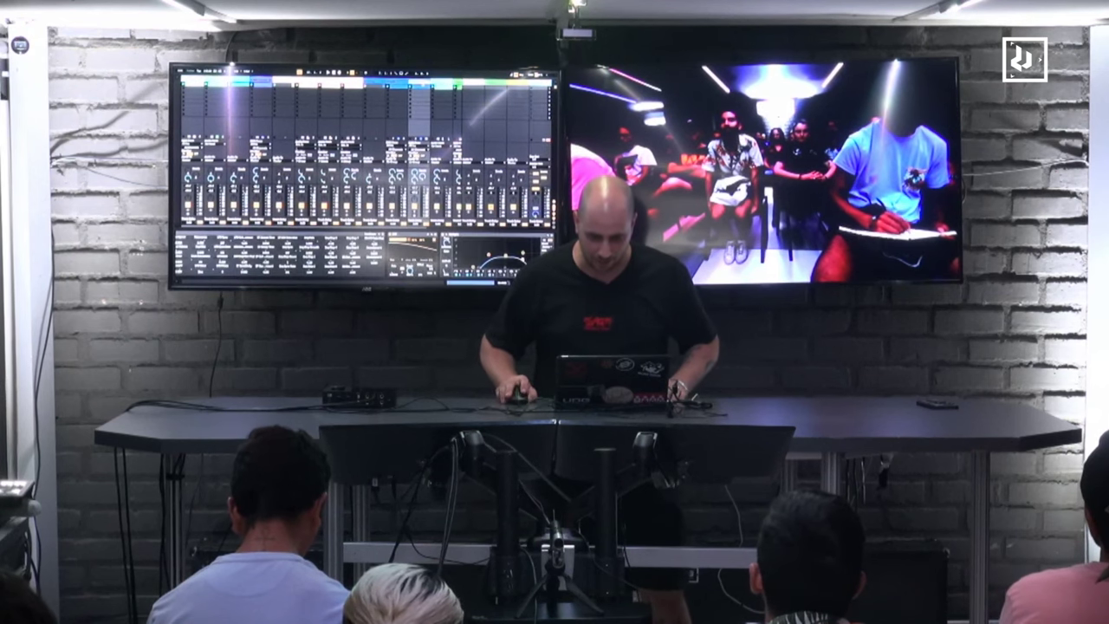
key("Left")
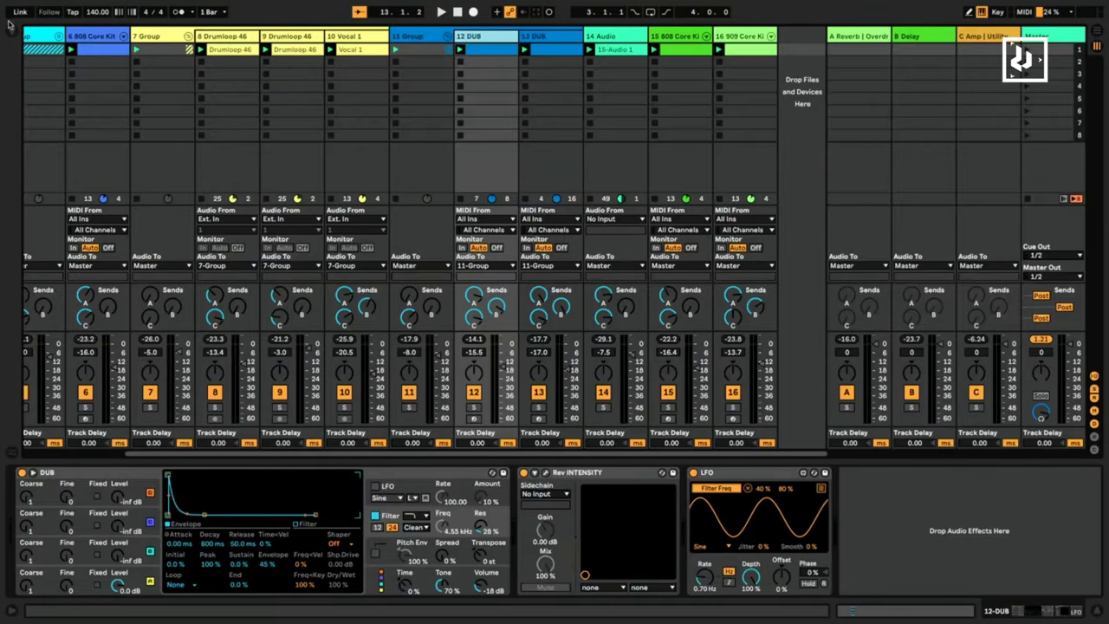
key("super+alt+b")
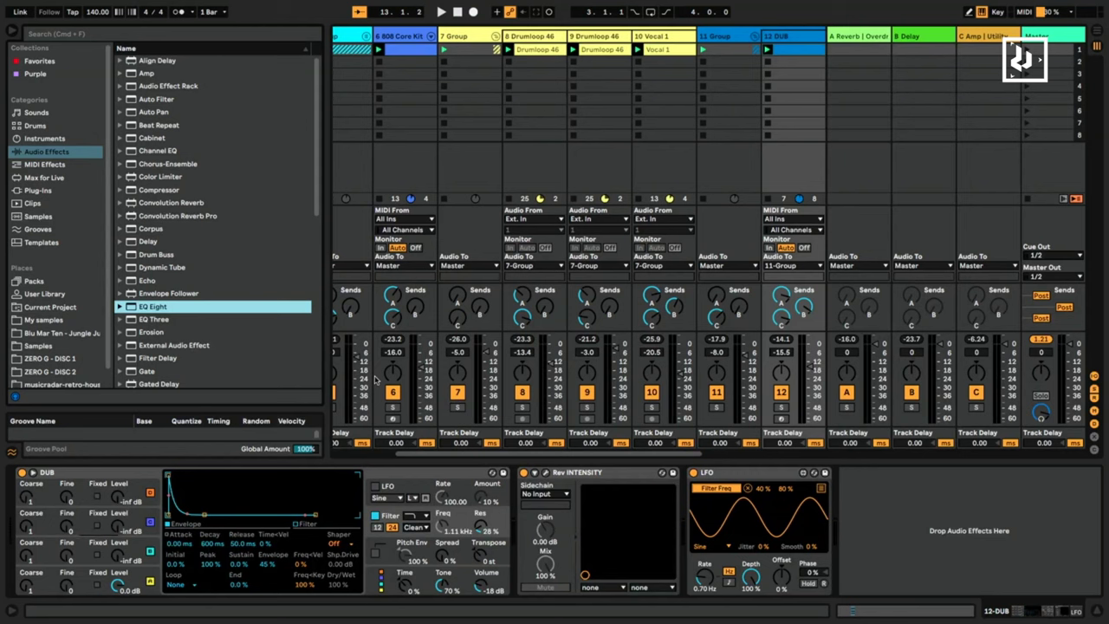
double_click(153, 306)
key("space")
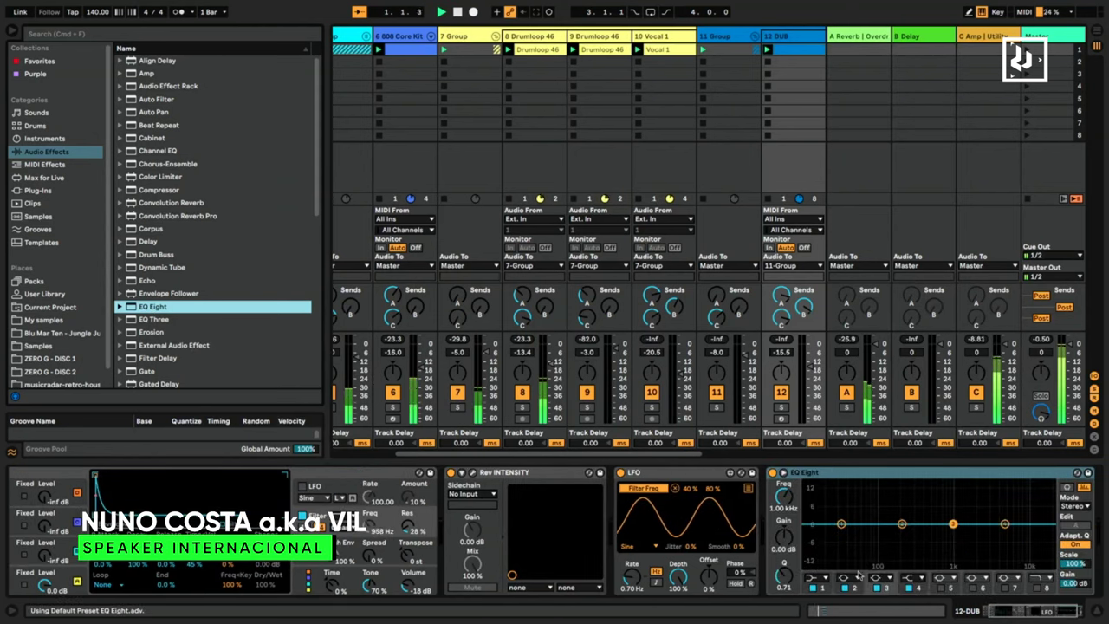
Turn band 1 of the 12 DUB track's EQ Eight into a low cut at about 22 Hz with Q 0.14.
left_click(825, 578)
left_click(810, 496)
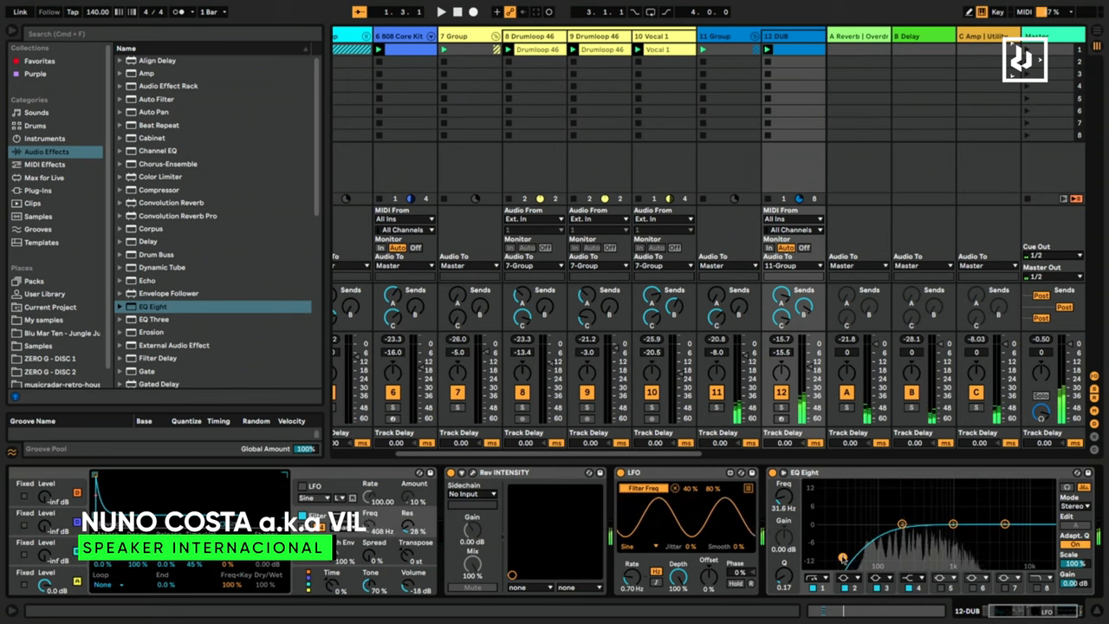
key("space")
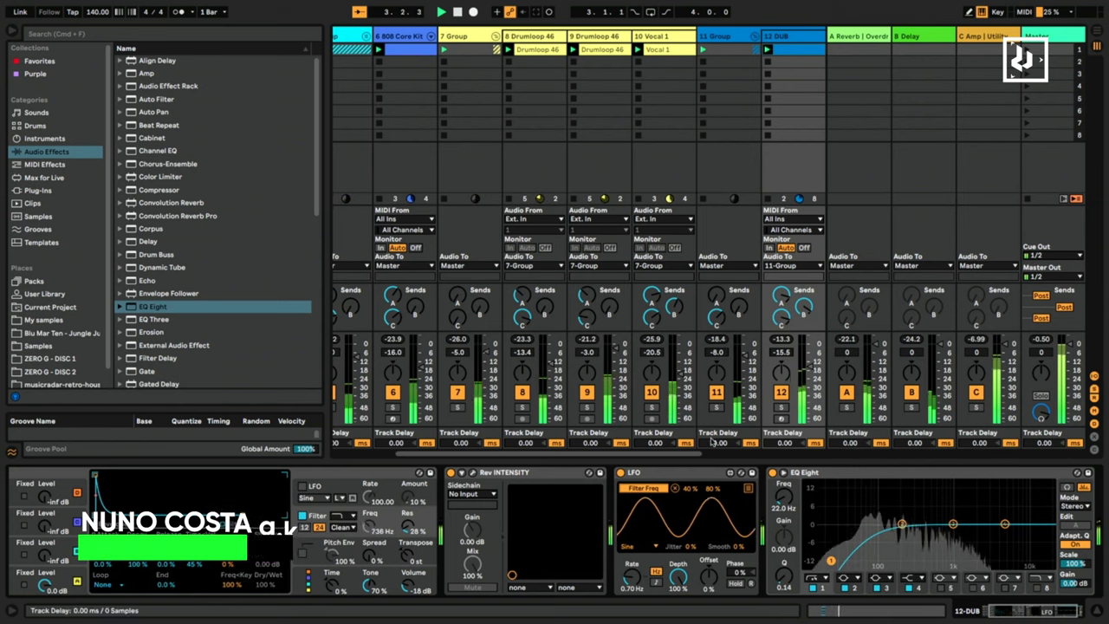
Review the device chains of the 13 DUB track and the master, and hide the browser.
scroll(770, 32, "right", 5)
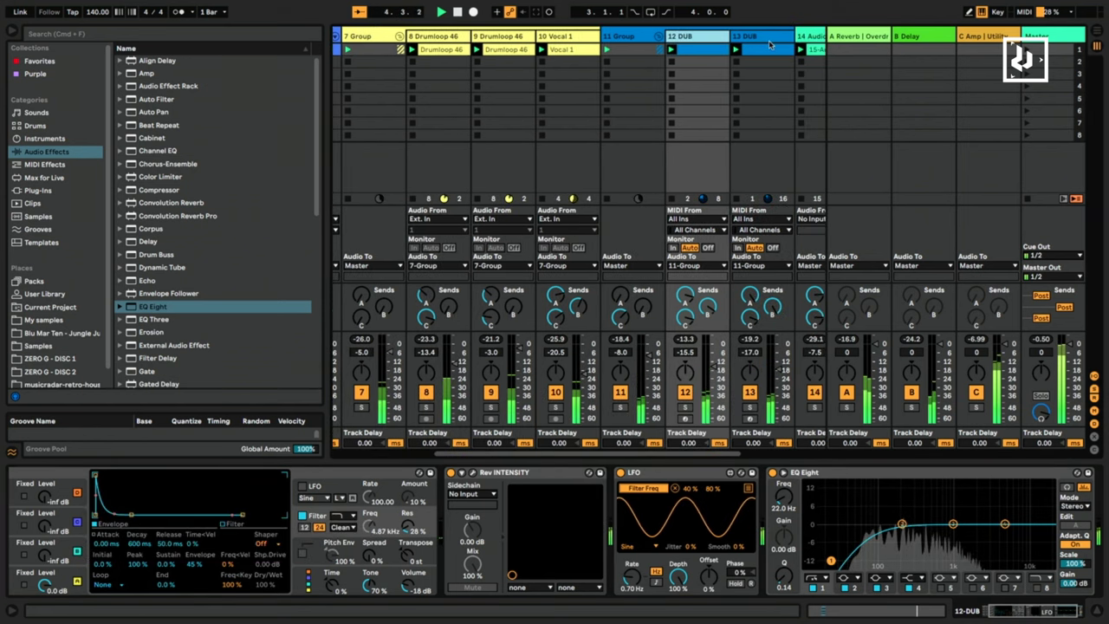
left_click(770, 44)
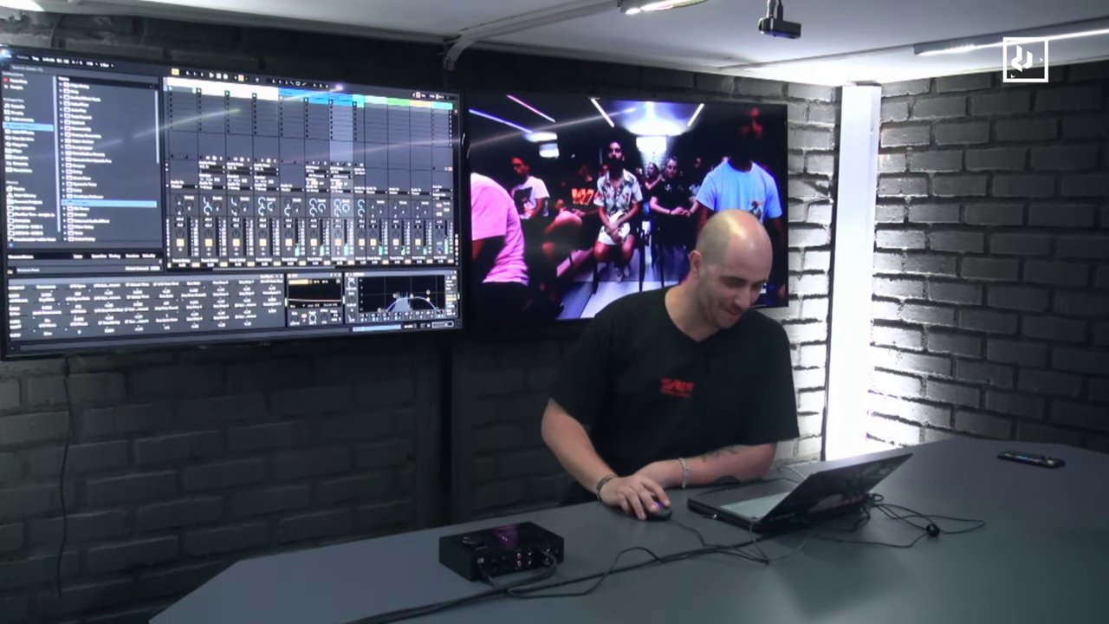
left_click(315, 136)
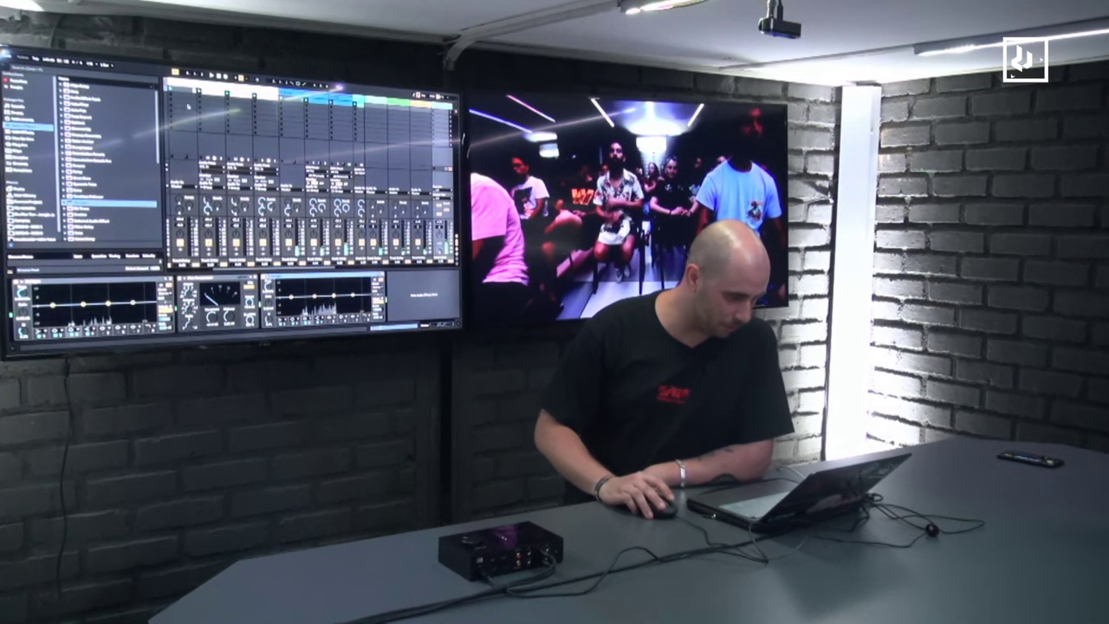
key("ctrl+alt+b")
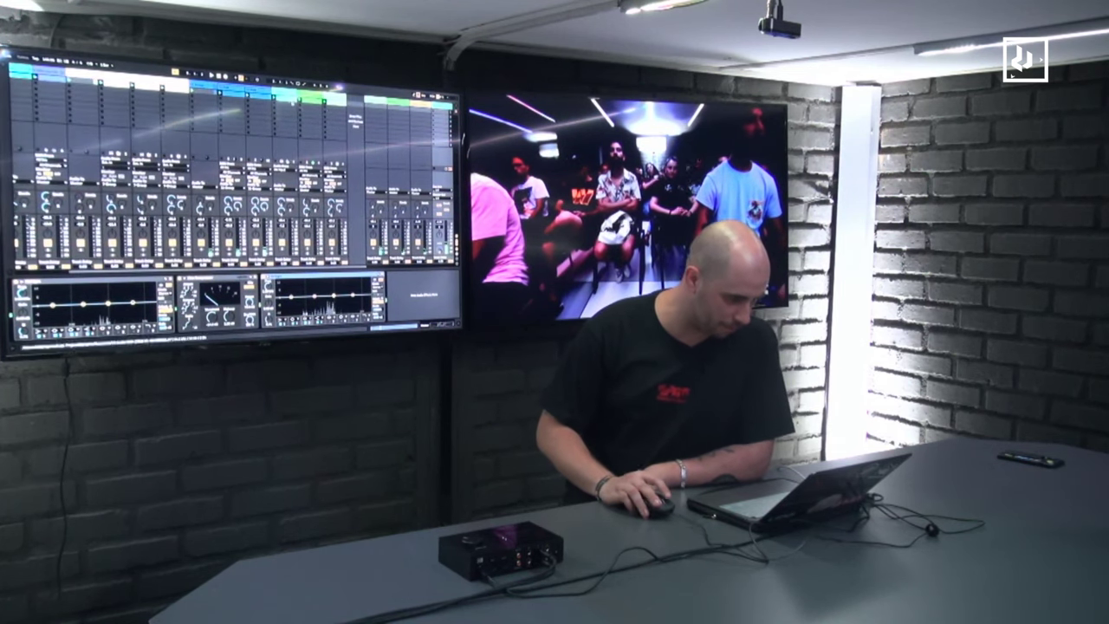
Bring the session clips of all tracks into the Arrangement View and place them at bar 1.
left_click_drag(207, 272, 148, 270)
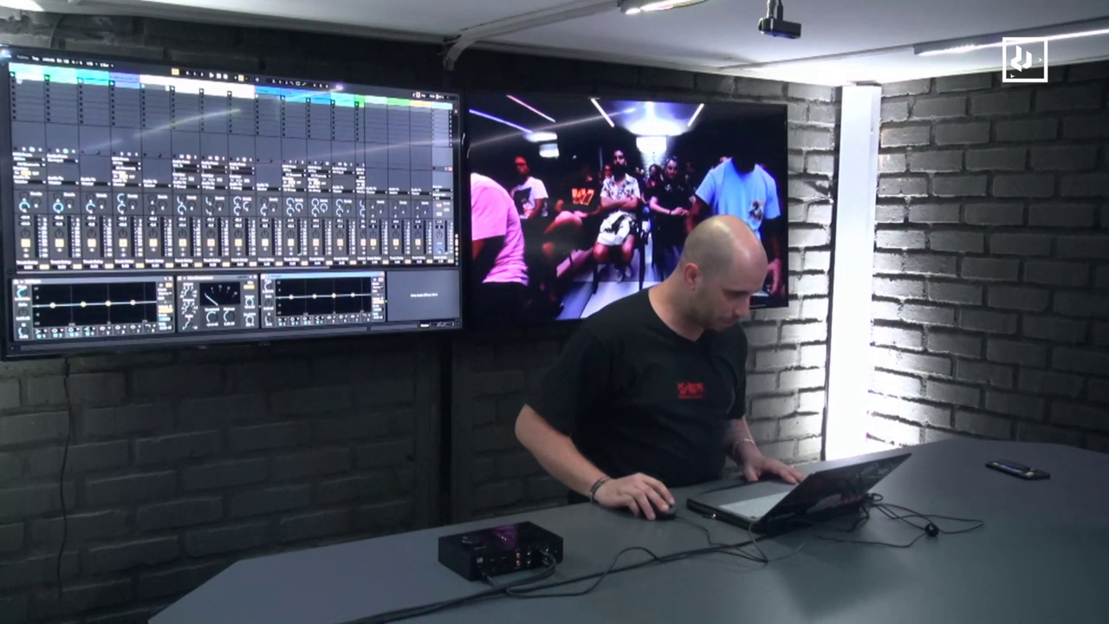
left_click(361, 124)
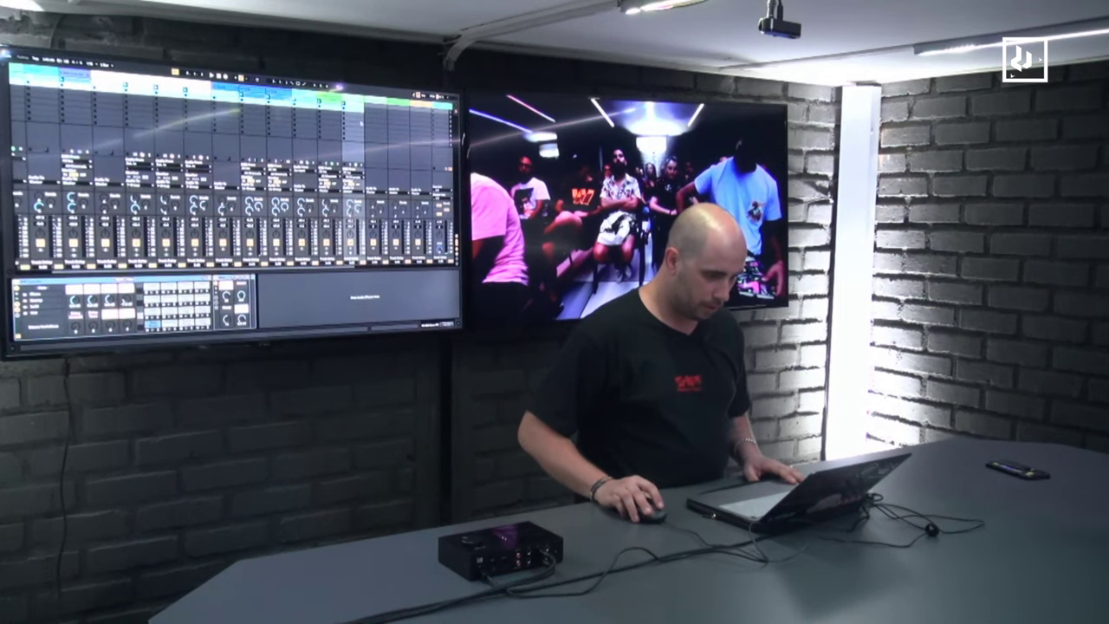
key("Tab")
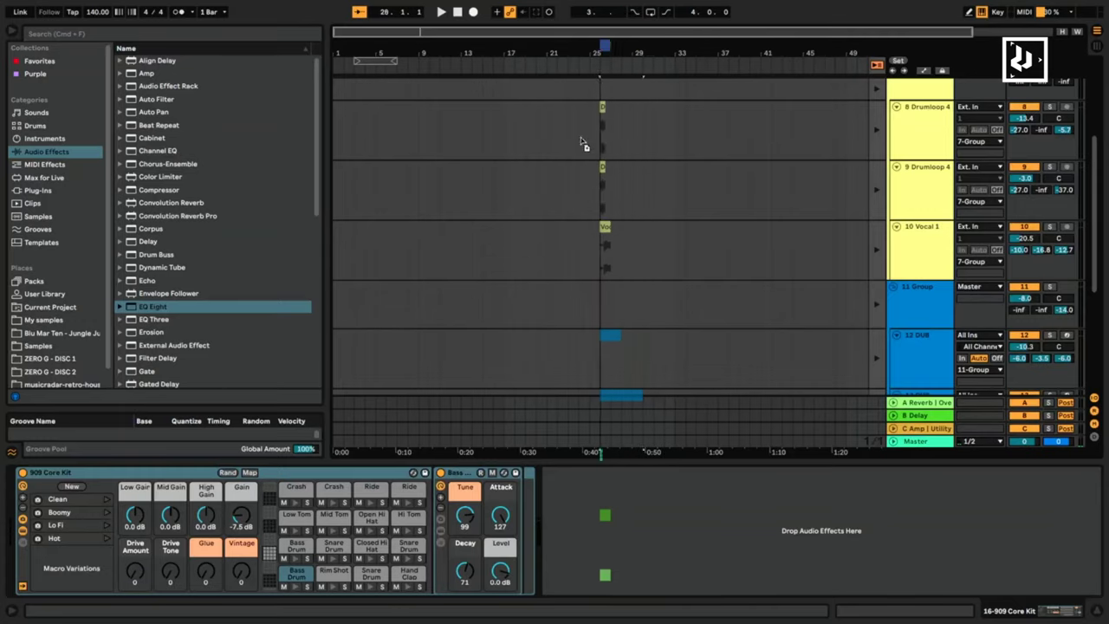
left_click_drag(500, 125, 338, 131)
left_click(398, 121)
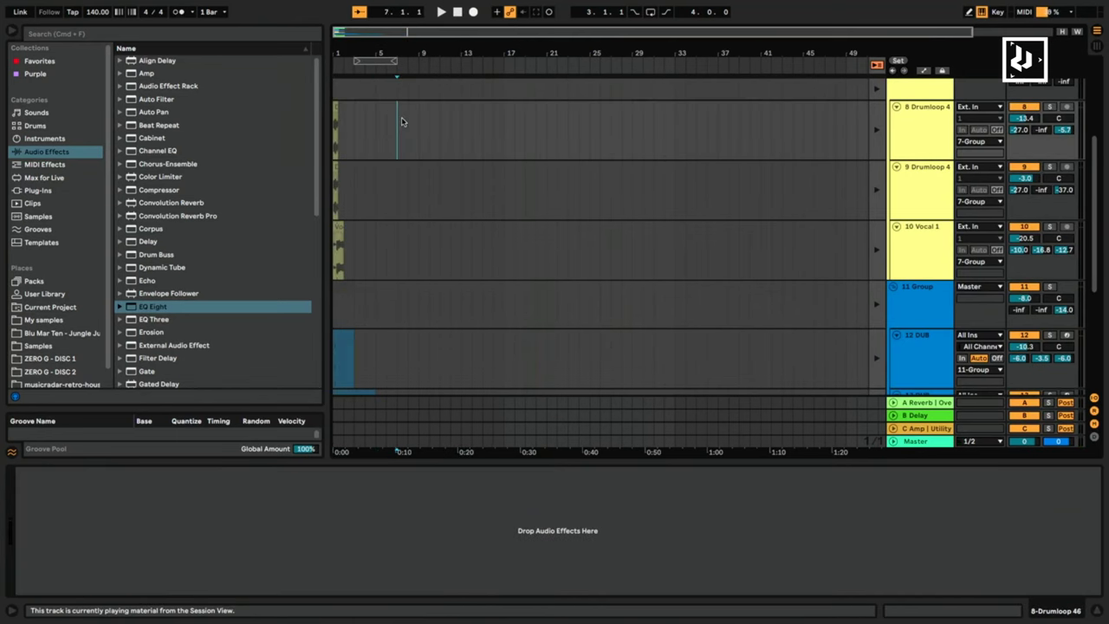
Extend the arrangement clips on the 1 VIL KICK and 2 3-Audio 1 tracks to bar 9.
scroll(415, 119, "up", 5)
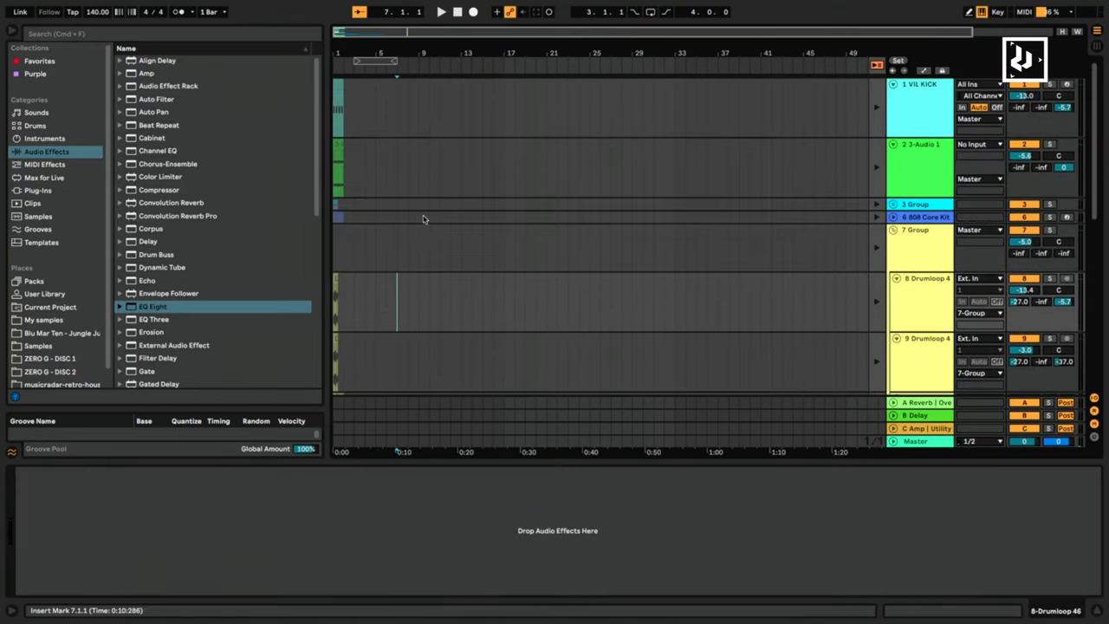
key("super+a")
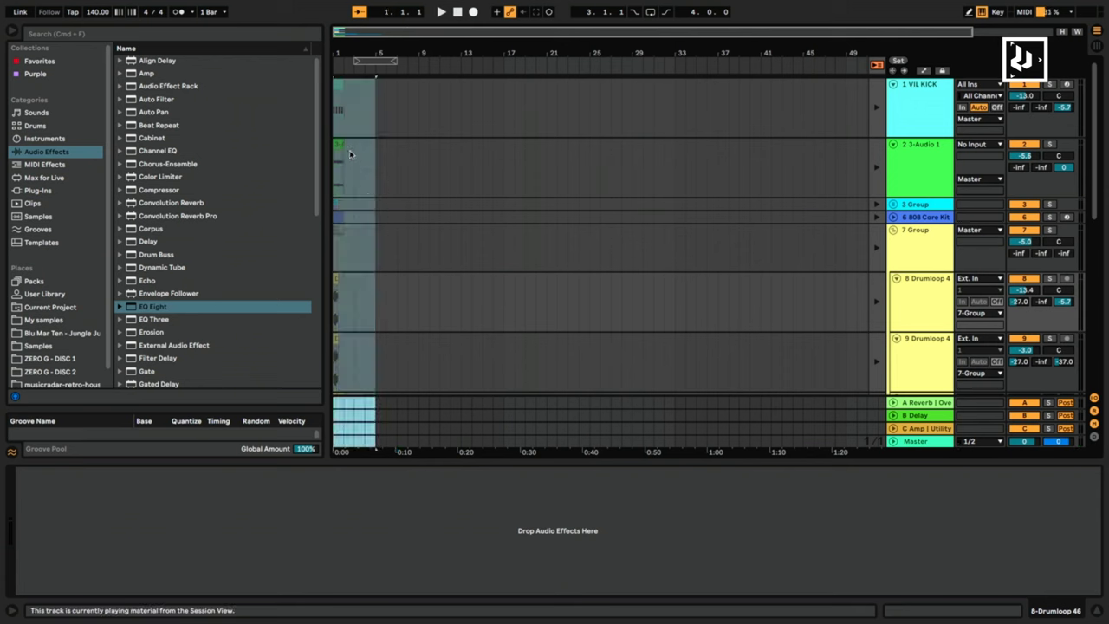
left_click_drag(375, 149, 417, 154)
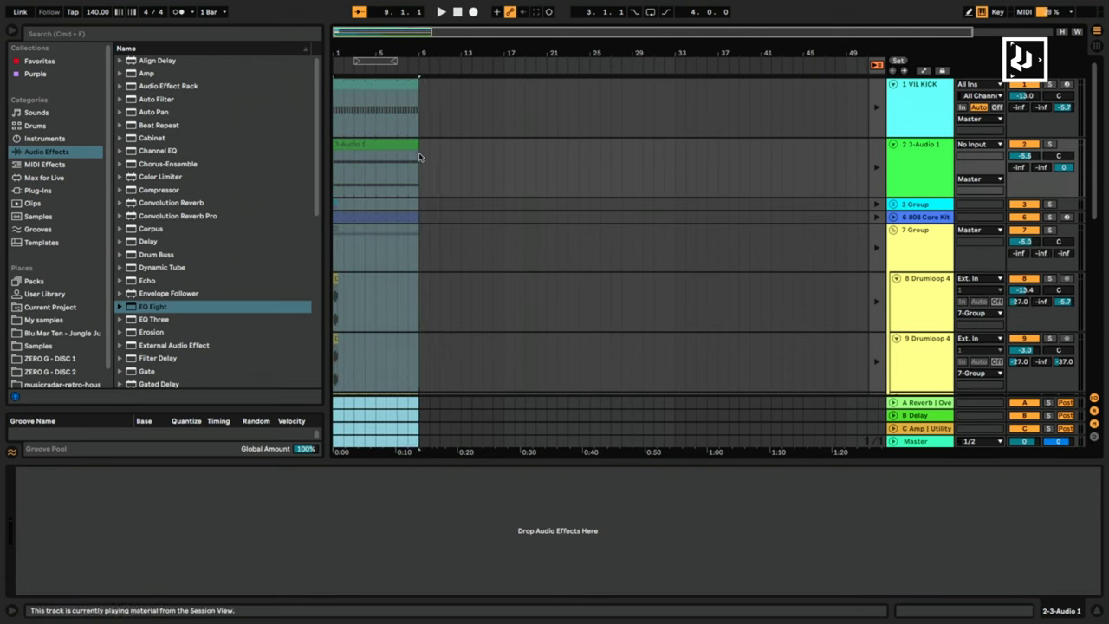
left_click(478, 184)
Unfold group 3 and extend the Drumloop clips on tracks 4 and 5 to bar 9.
left_click(363, 215)
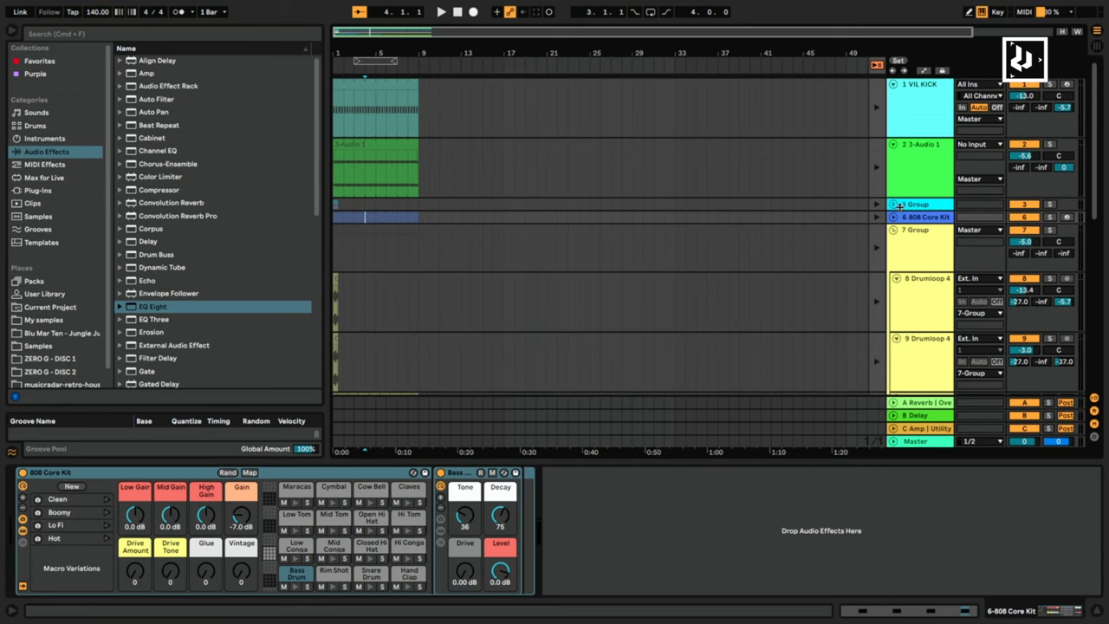
left_click(902, 206)
left_click(355, 292)
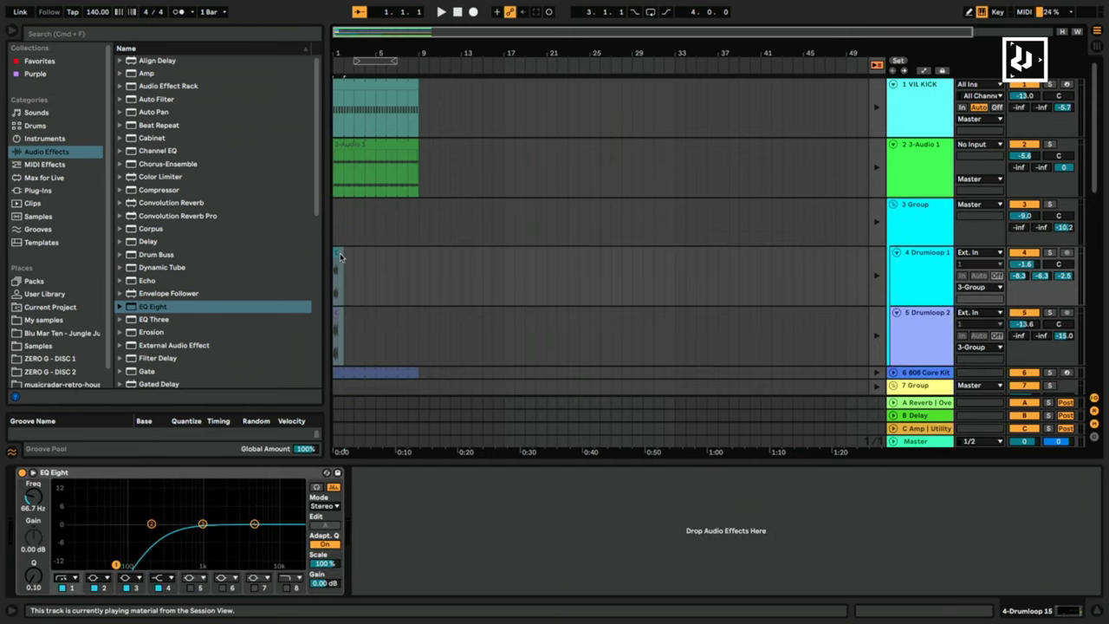
left_click_drag(336, 255, 416, 261)
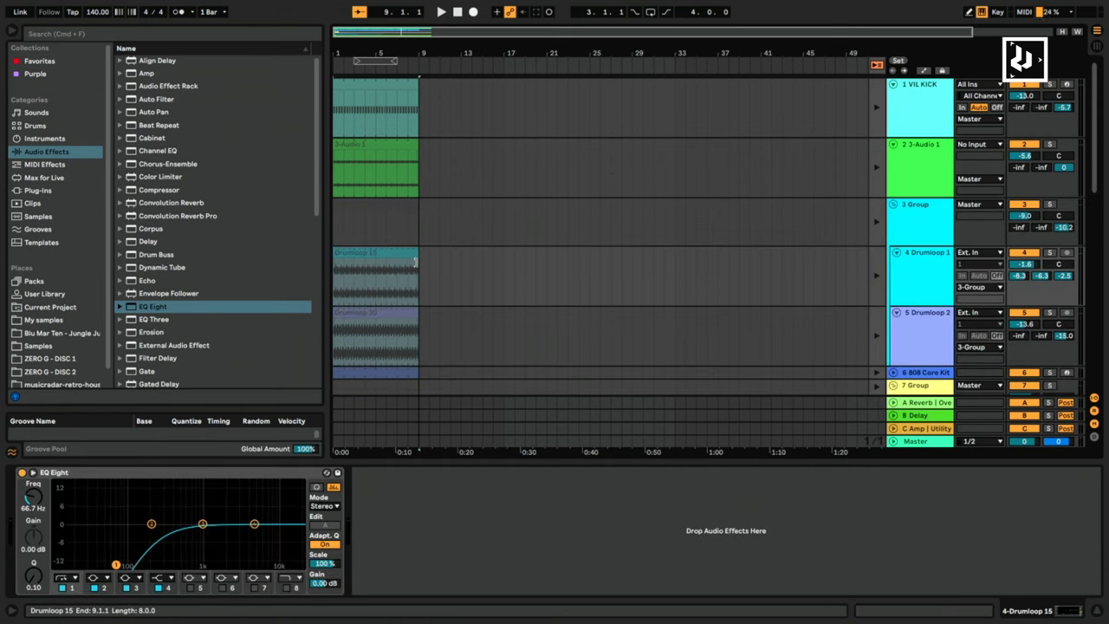
Extend the clips in group 7, on Drumloop tracks 8 and 9 and 10 Vocal 1, to bar 9.
scroll(424, 303, "down", 6)
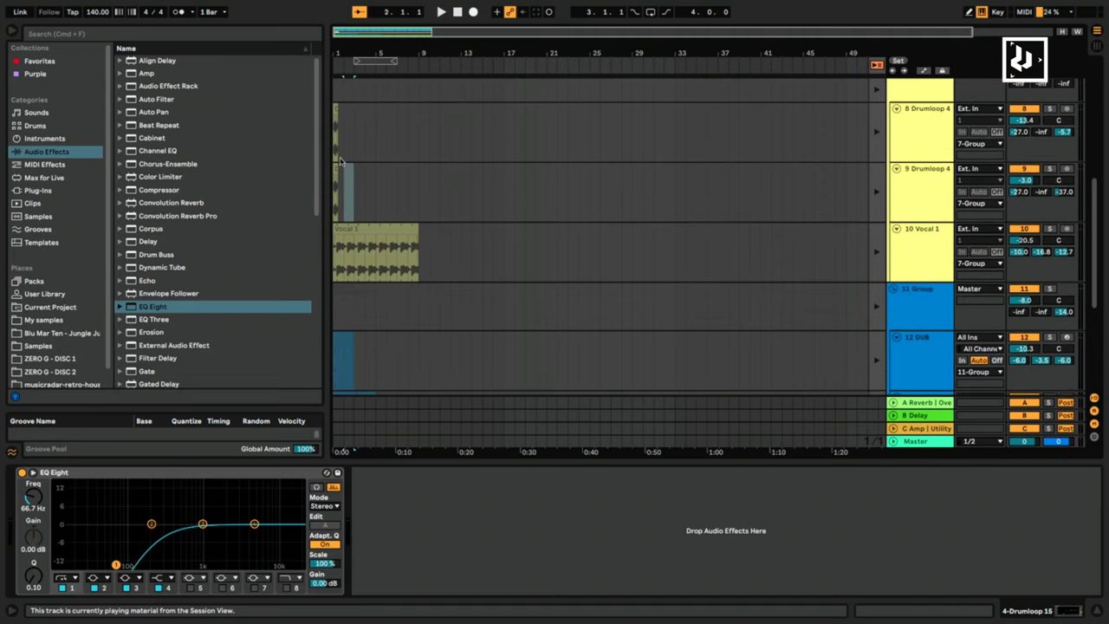
left_click(340, 160)
left_click_drag(353, 113, 414, 112)
Extend the clips on the 12 DUB, 13 DUB and 14 15-Audio 1 tracks to bar 9.
scroll(402, 199, "down", 5)
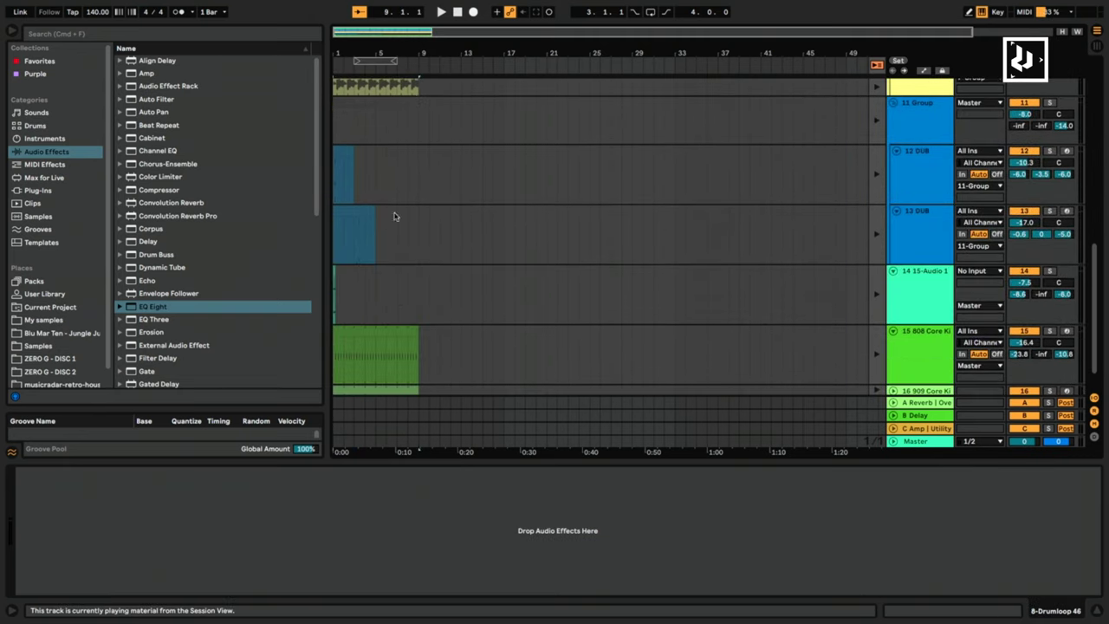
left_click_drag(350, 152, 415, 152)
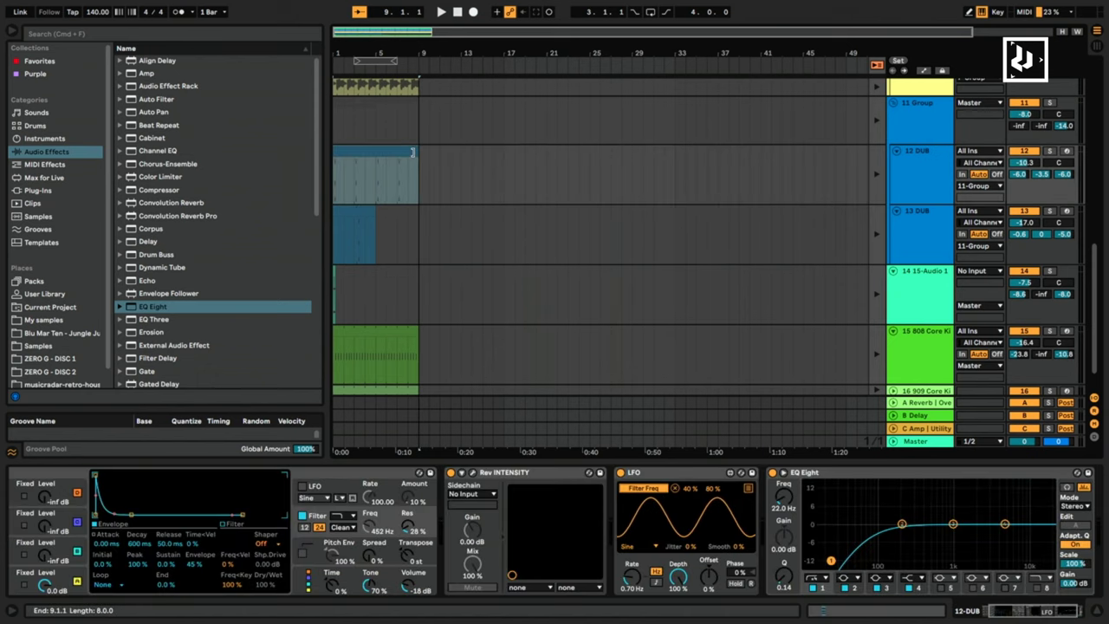
left_click_drag(372, 213, 396, 215)
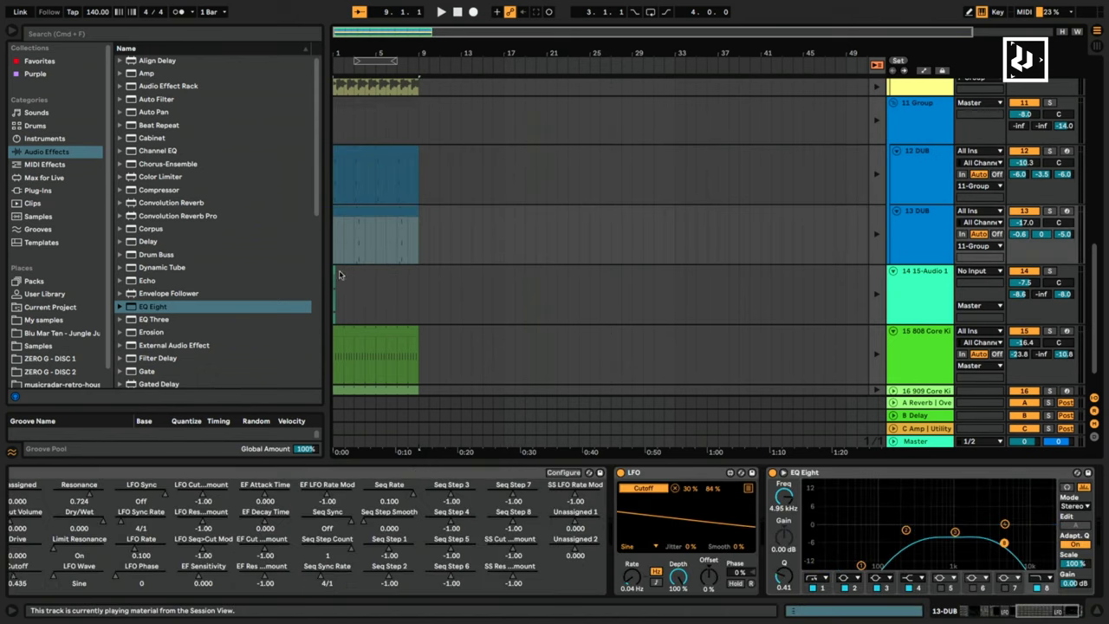
left_click_drag(344, 49, 250, 320)
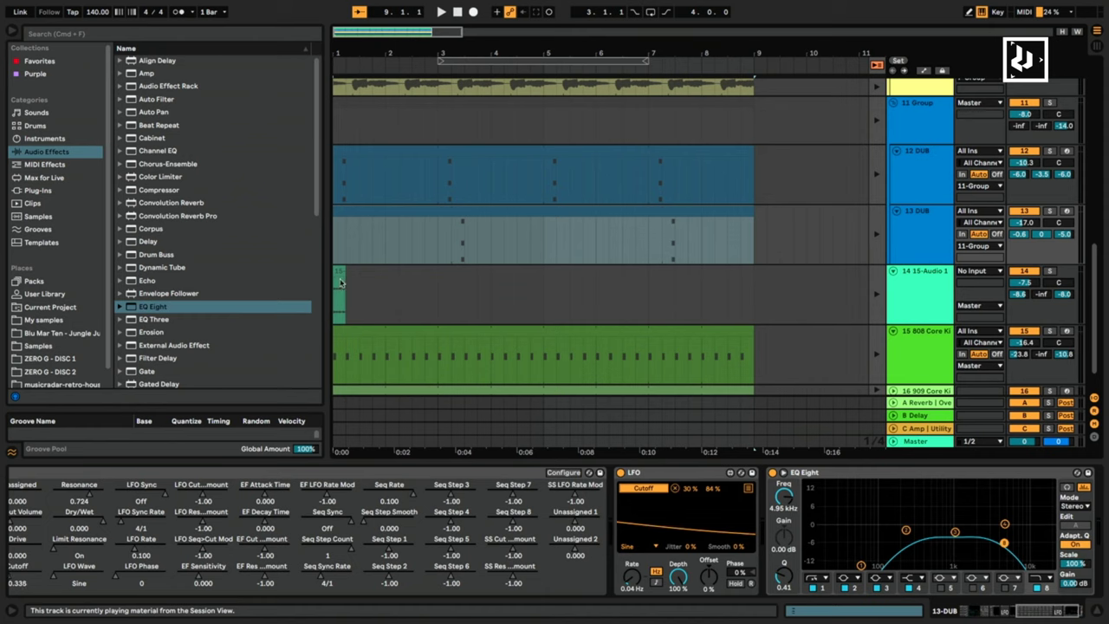
left_click_drag(341, 281, 722, 308)
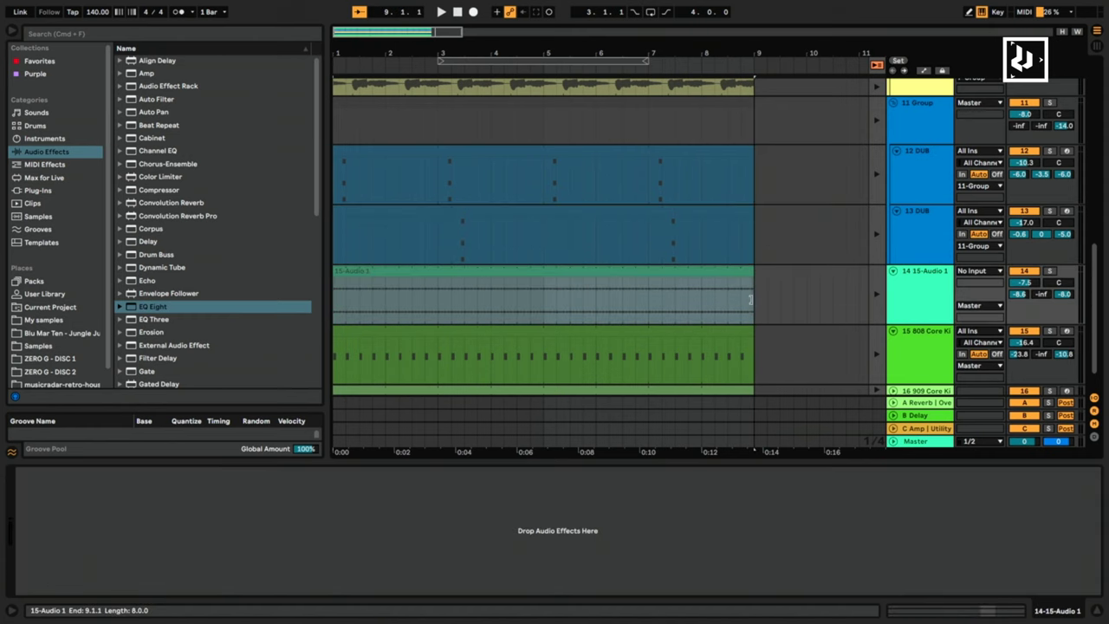
Select bars 1 to 9 on all tracks, loop that eight-bar section and play it.
scroll(745, 299, "down", 2)
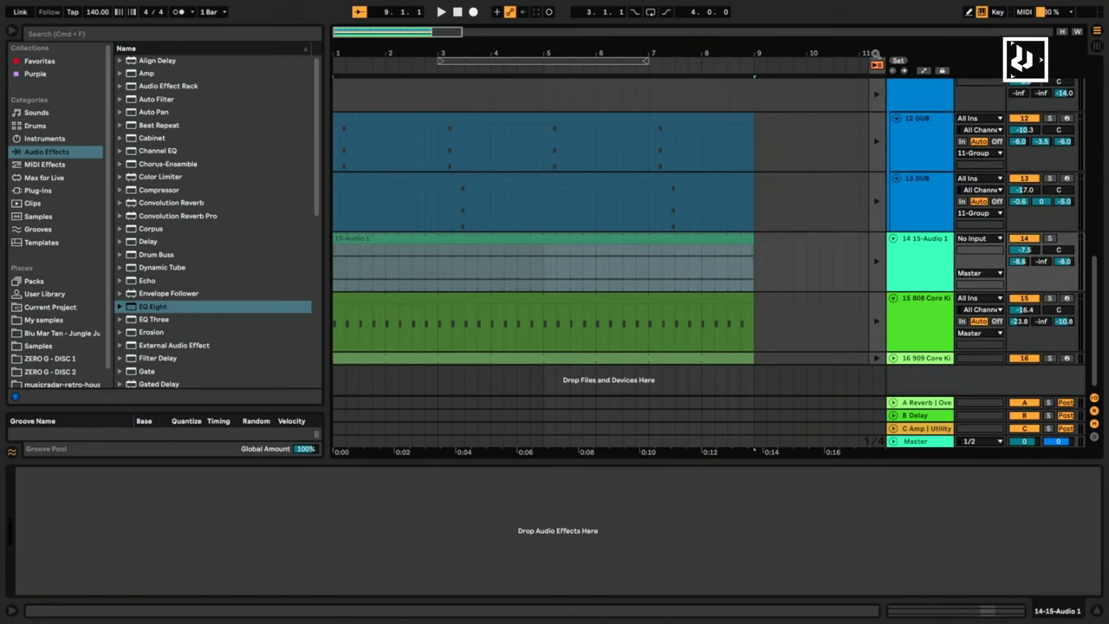
key("super+a")
left_click_drag(751, 381, 333, 79)
key("super+l")
key("space")
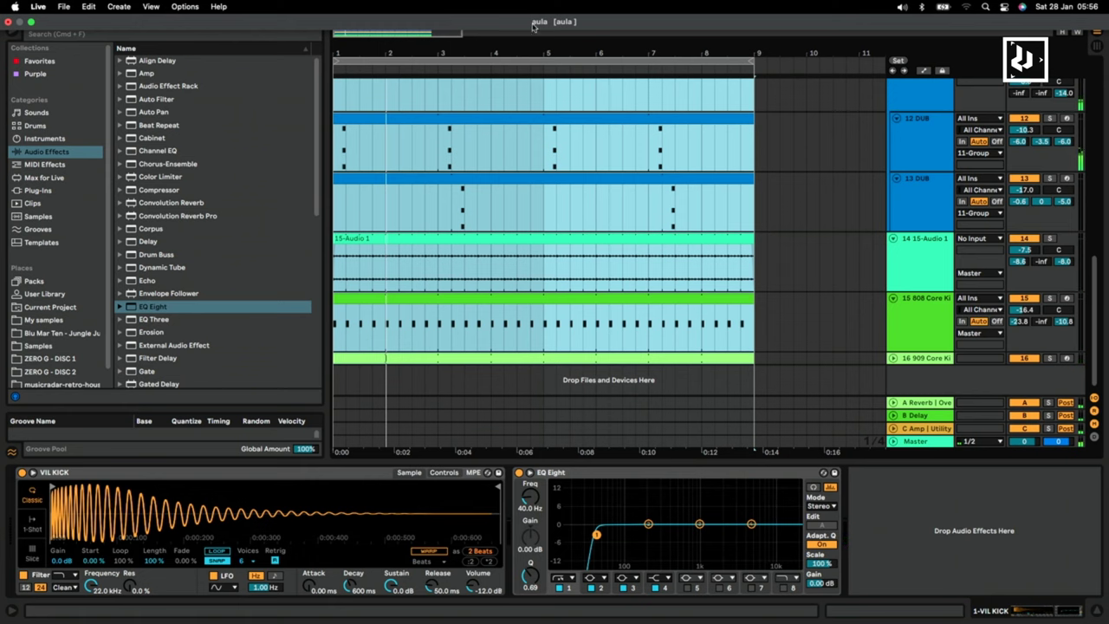
left_click_drag(564, 52, 564, 5)
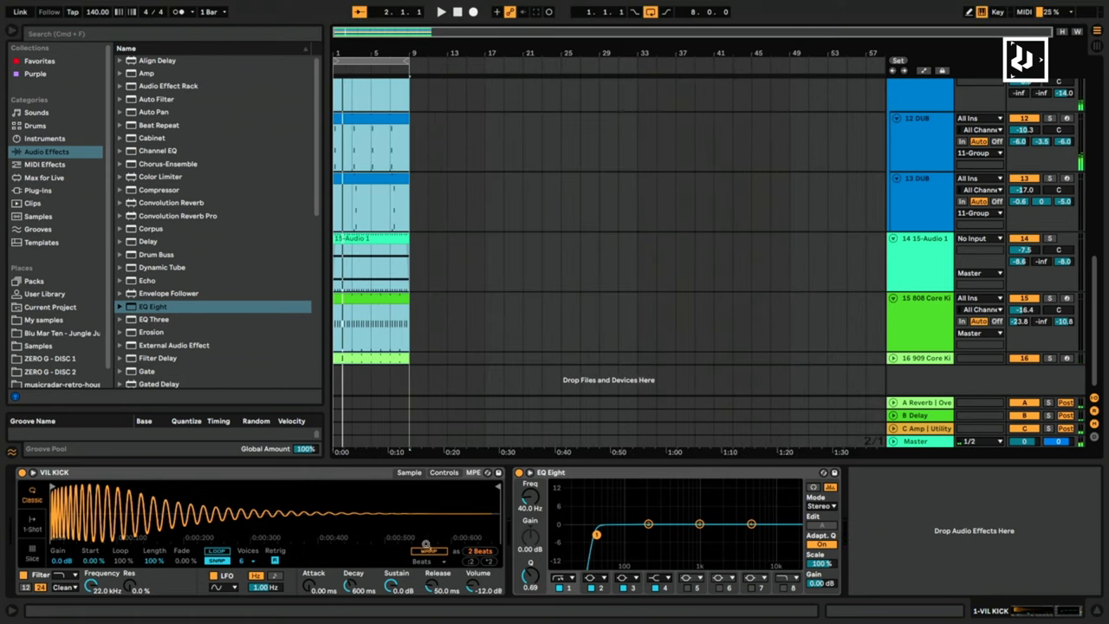
Hide the device view and duplicate the eight-bar block on all tracks repeatedly up to bar 177.
key("super+alt+l")
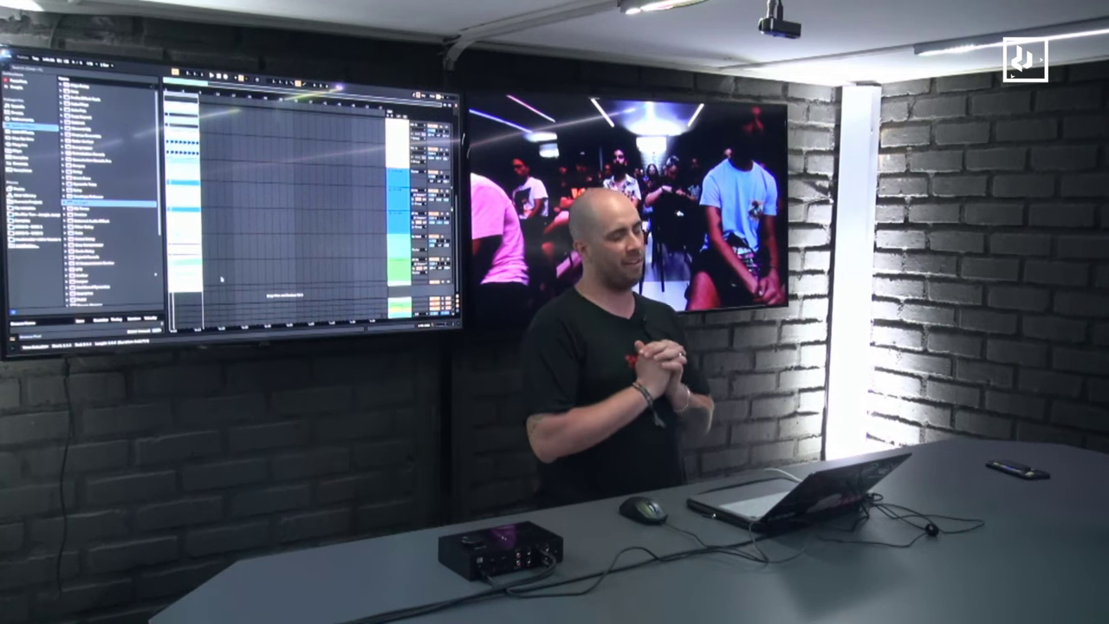
key("super+d")
key("super+d")
key("super+d")
key("super+d")
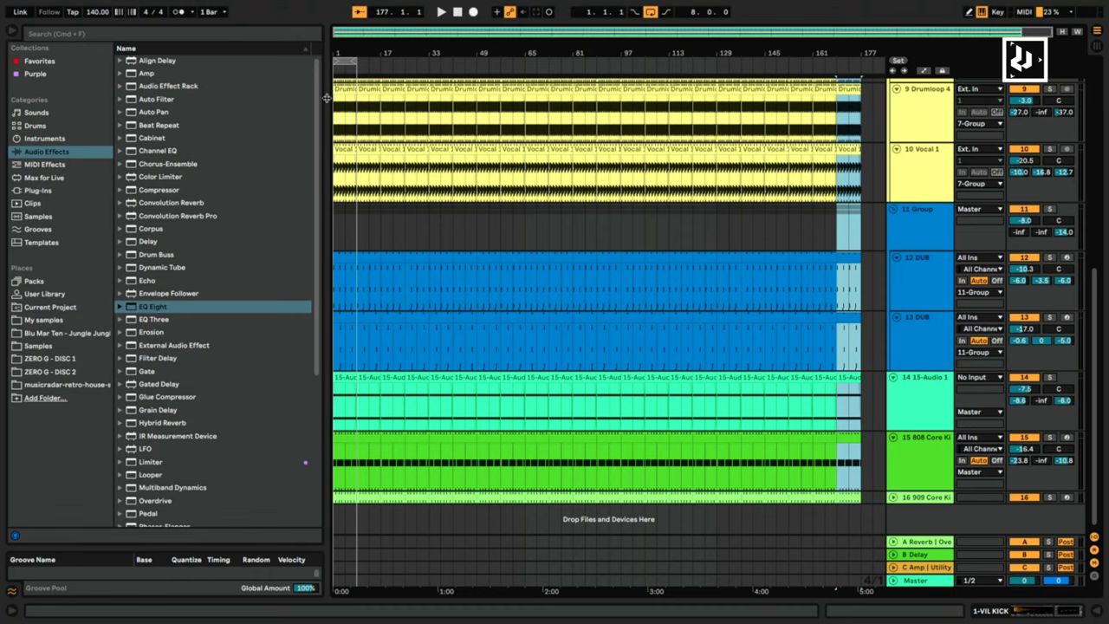
Hide the browser and duplicate the last eight bars of all tracks until the arrangement reaches bar 193.
key("super+alt+b")
left_click(648, 218)
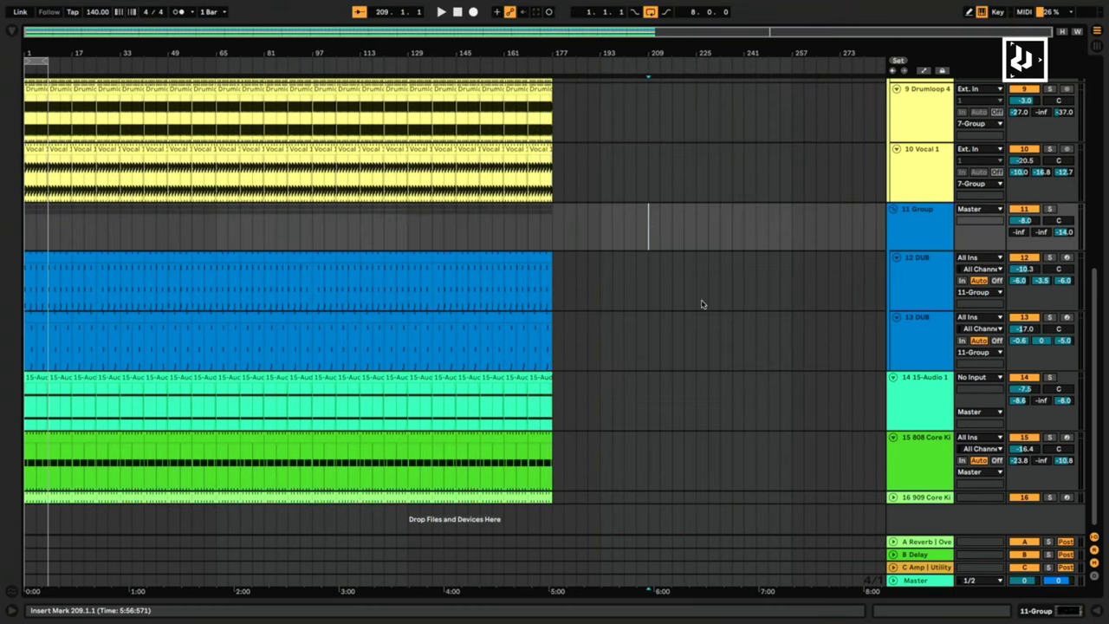
mouse_move(582, 523)
left_mouse_down()
mouse_move(552, 82)
mouse_move(503, 83)
left_mouse_up()
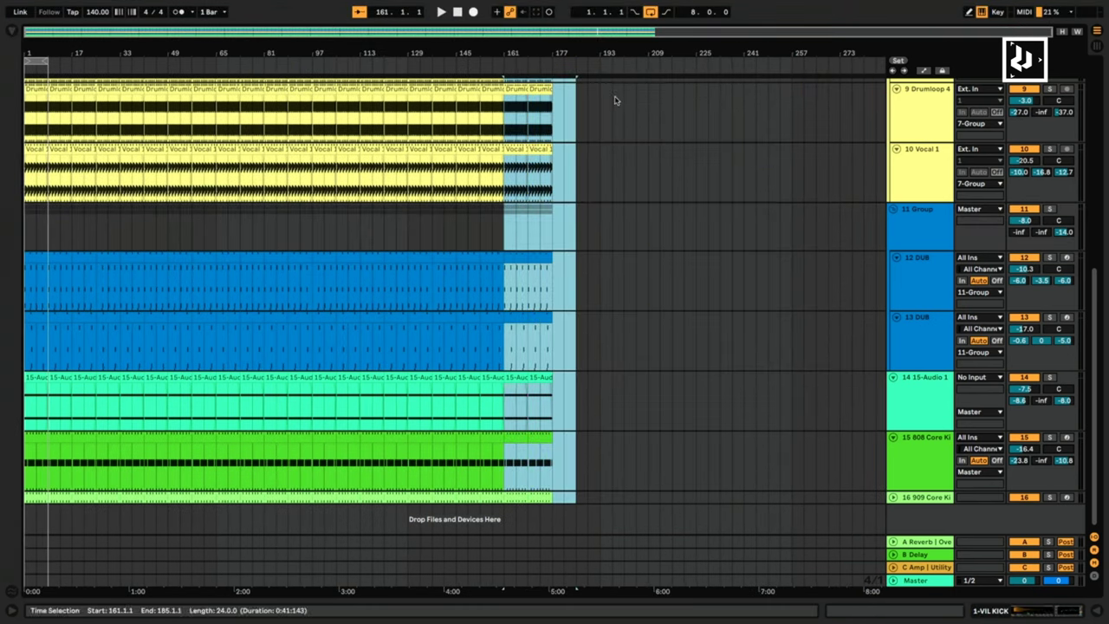
left_click(612, 95)
left_click_drag(549, 530, 527, 530)
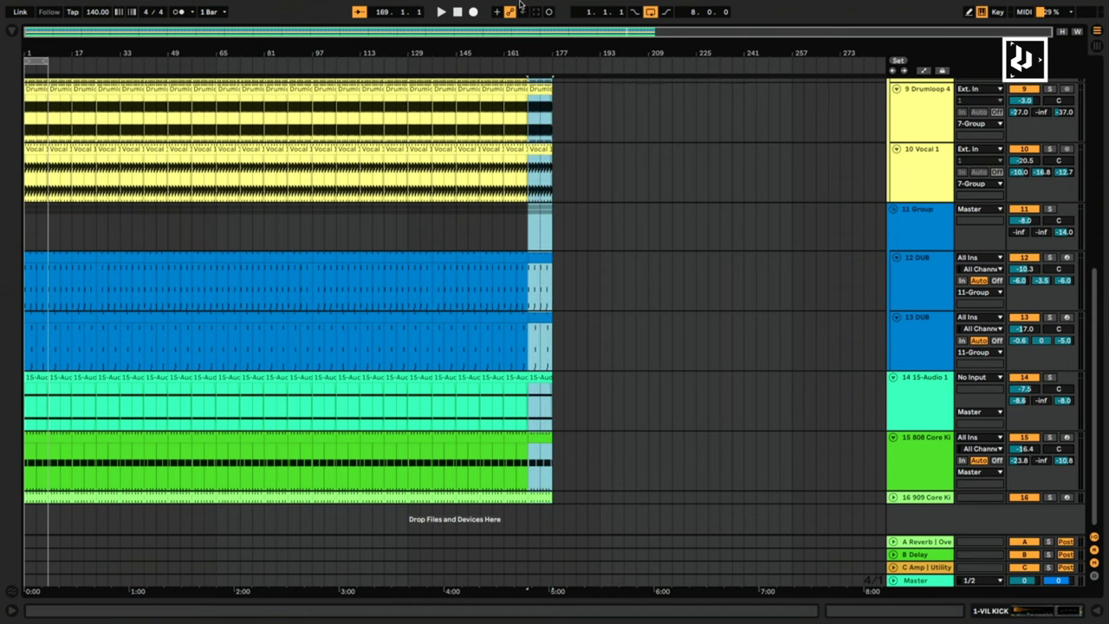
key("super+d")
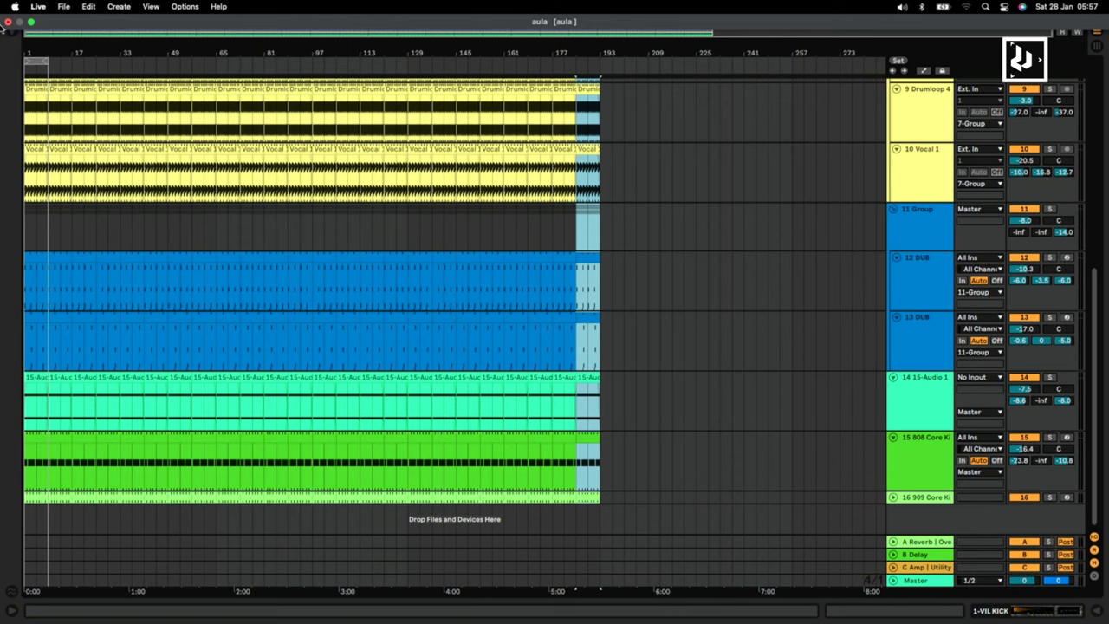
Set the loop to span the whole arrangement from bar 1 to bar 193.
key("super+a")
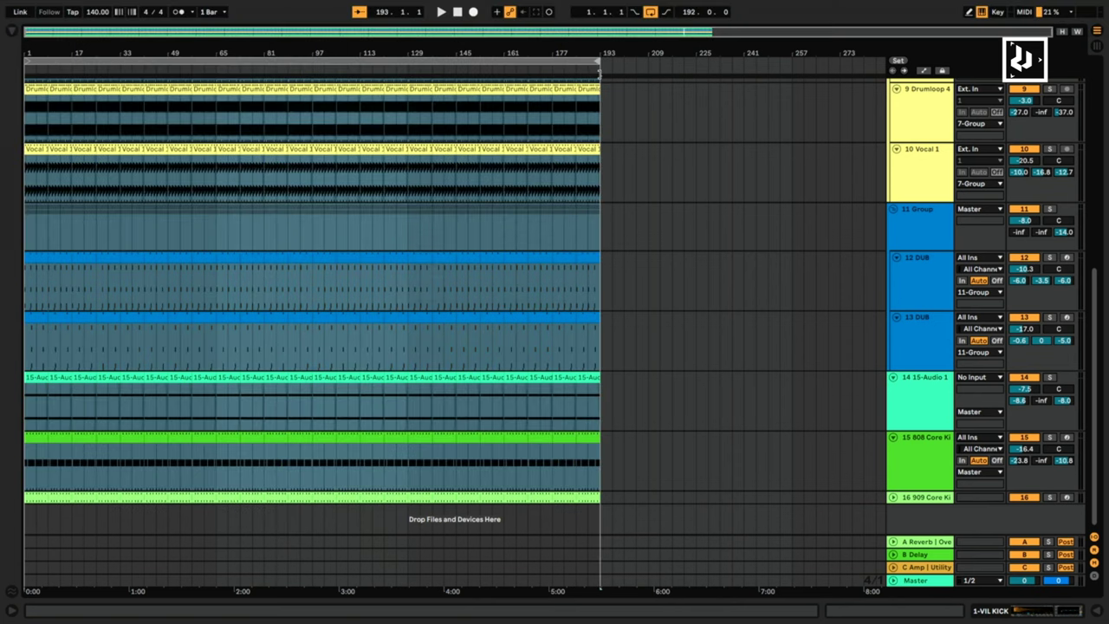
scroll(616, 247, "up", 5)
scroll(617, 247, "down", 5)
left_click(756, 346)
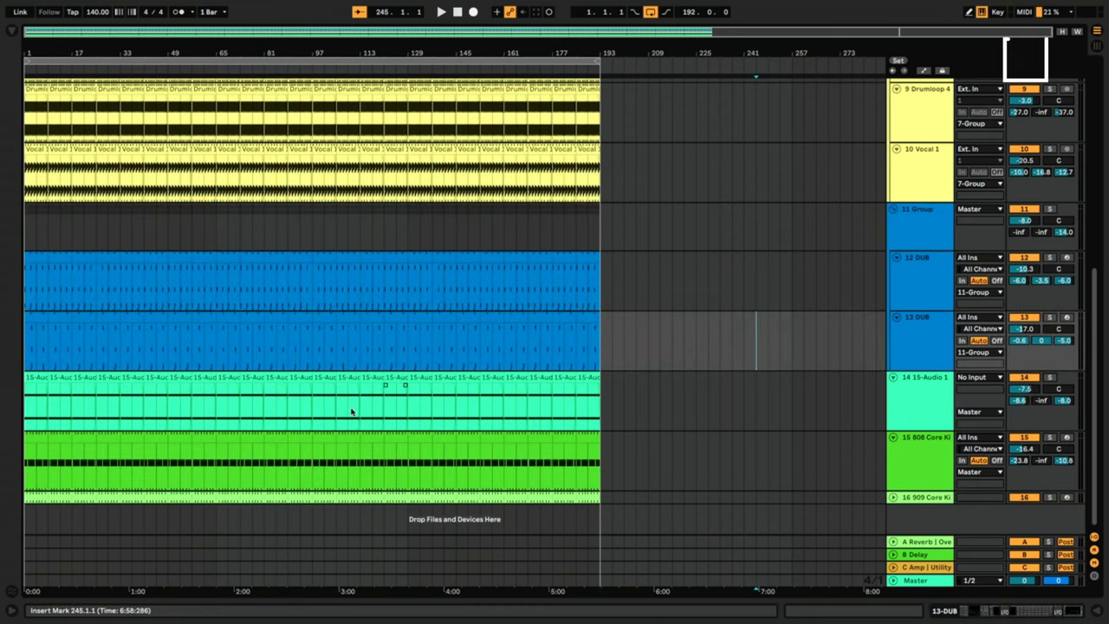
Clear the start of the 16 909 Core Kit track up to bar 49 and of the 15 808 Core Kit track up to bar 33.
left_click(35, 500)
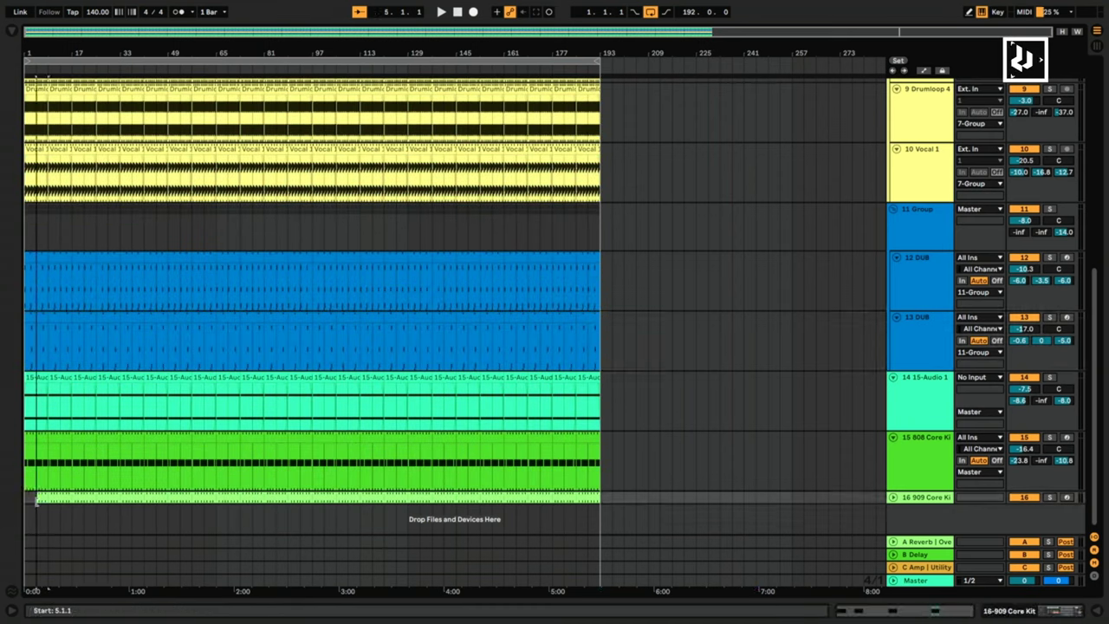
left_click(39, 497)
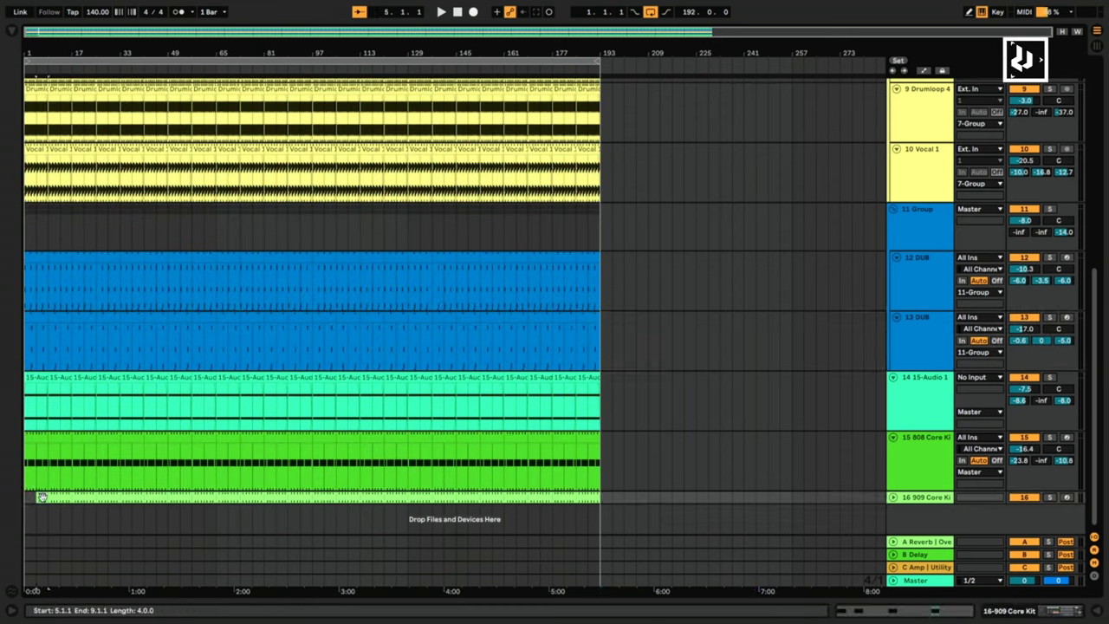
left_click_drag(40, 500, 92, 506)
left_click_drag(166, 502, 163, 500)
key("Delete")
left_click_drag(38, 501, 162, 447)
left_click(30, 438)
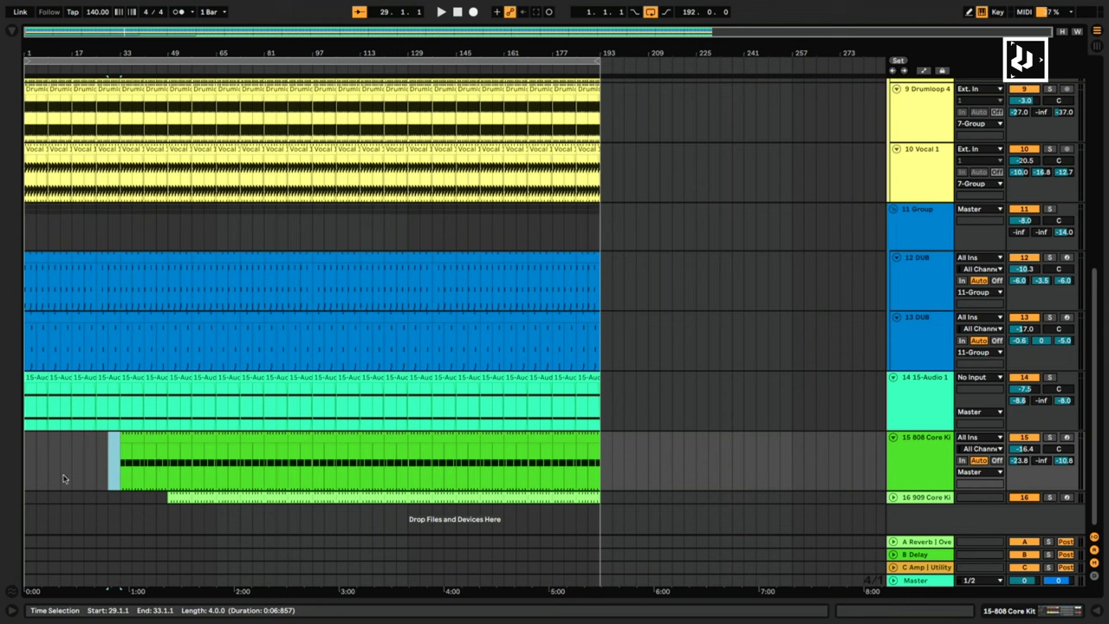
Clear the first clips of the 14 15-Audio 1 track up to bar 17 and play the opening.
left_click(35, 382)
key("space")
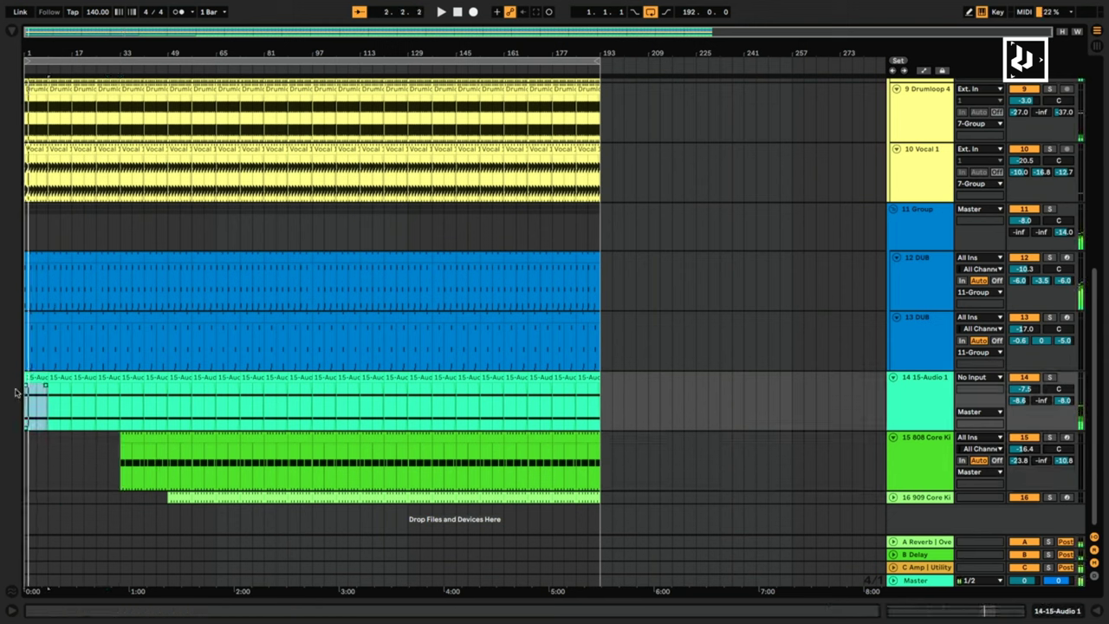
key("Delete")
key("space")
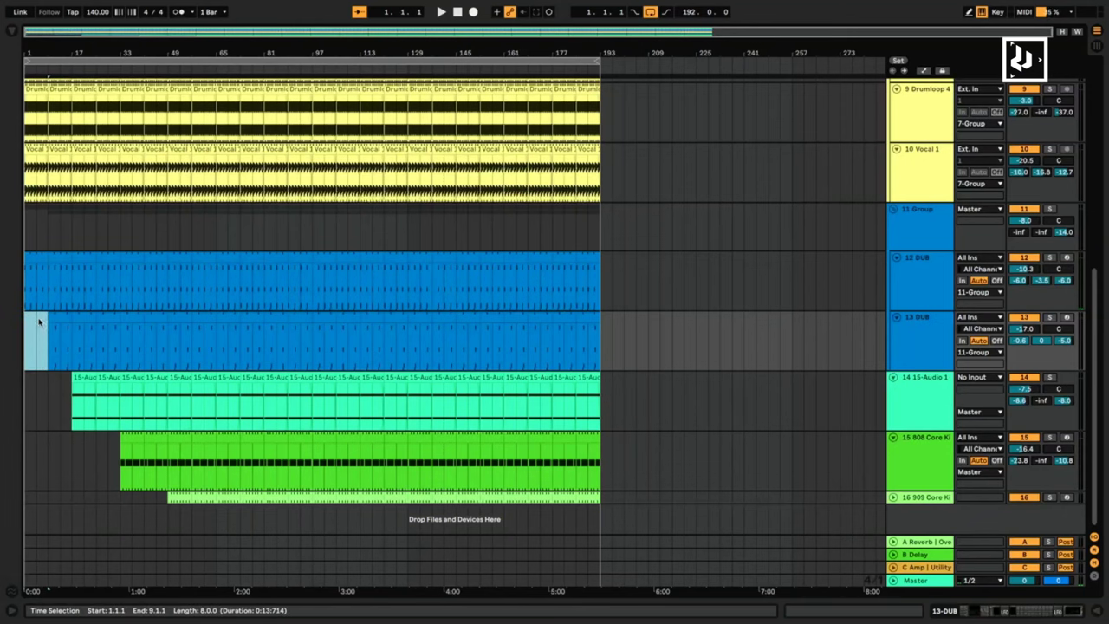
Try to change the opening clips of the 13 DUB track and undo the edits.
left_click_drag(38, 321, 82, 317)
key("super+z")
key("super+z")
Dismiss the clip options on 10 Vocal 1, select the 12 DUB track and show the browser.
right_click(298, 175)
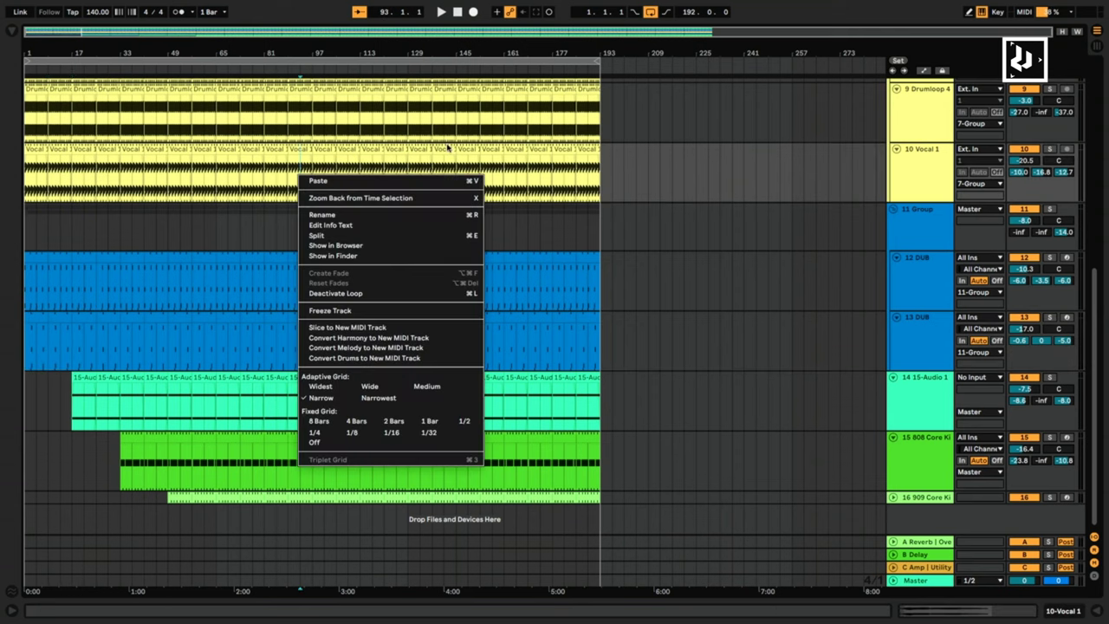
left_click(919, 274)
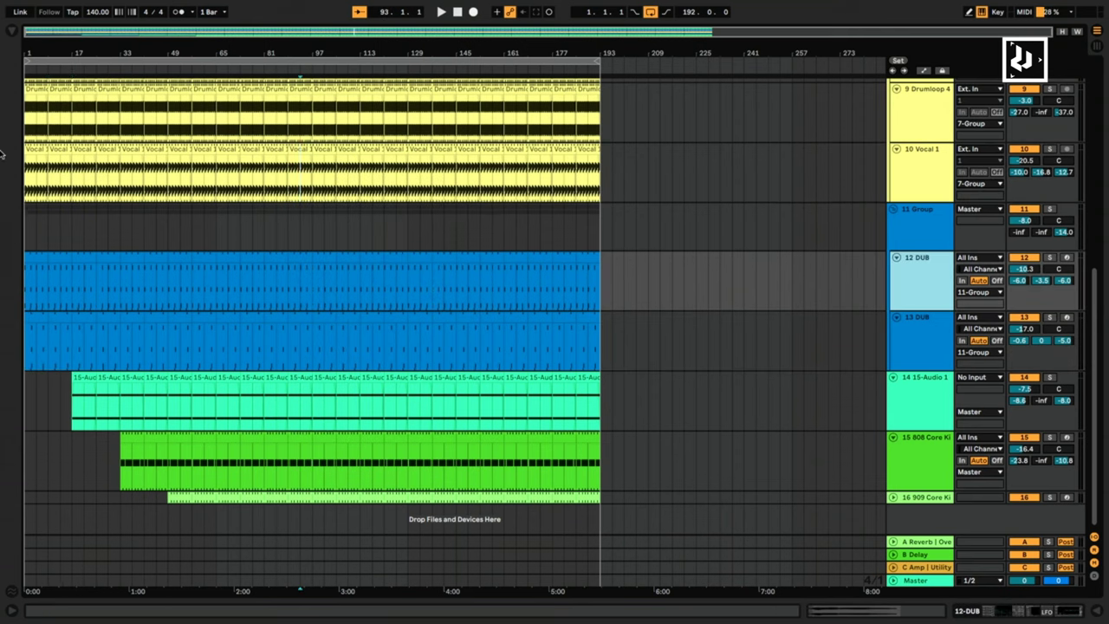
left_click(11, 32)
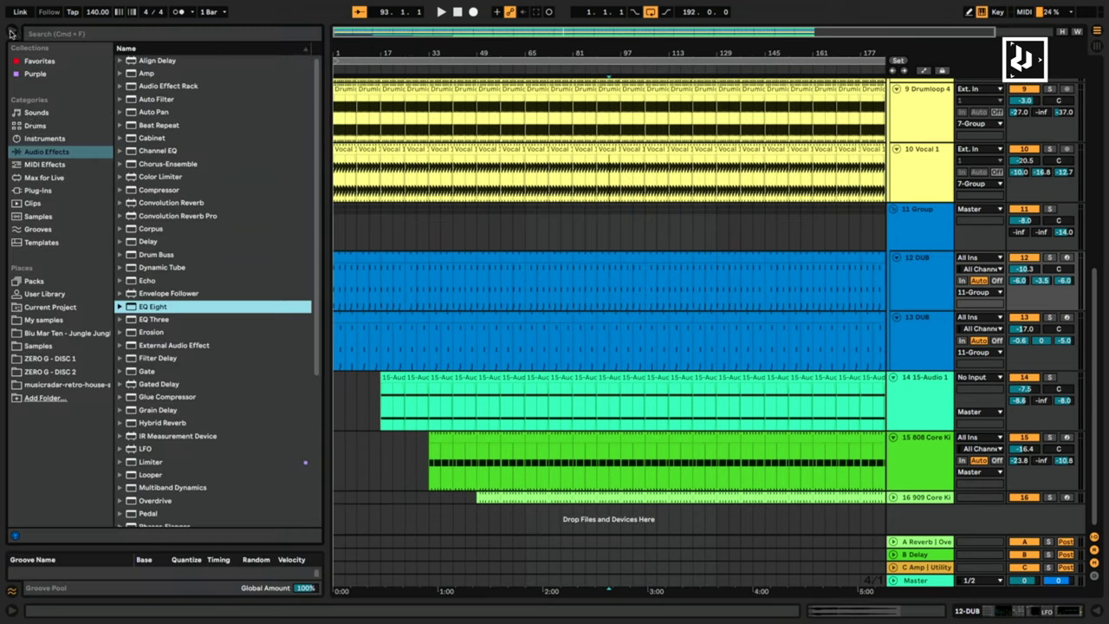
Try an Auto Filter on the soloed 11 Group track, lowering its frequency to 26.0 Hz during playback.
left_click(173, 100)
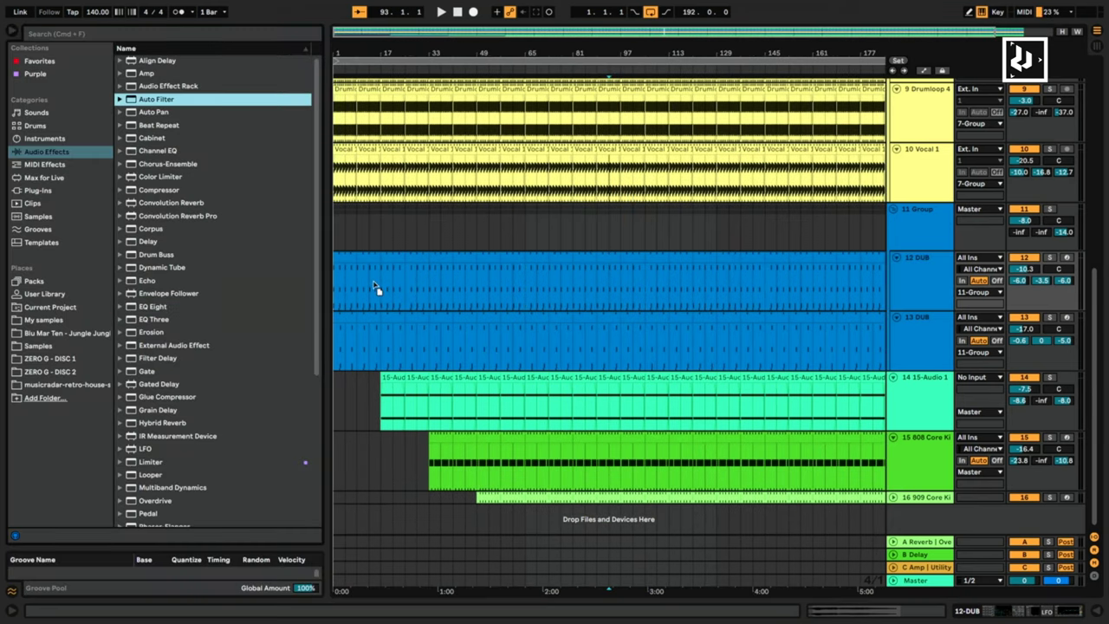
left_click_drag(374, 284, 374, 273)
left_click_drag(162, 100, 392, 324)
left_click(939, 331)
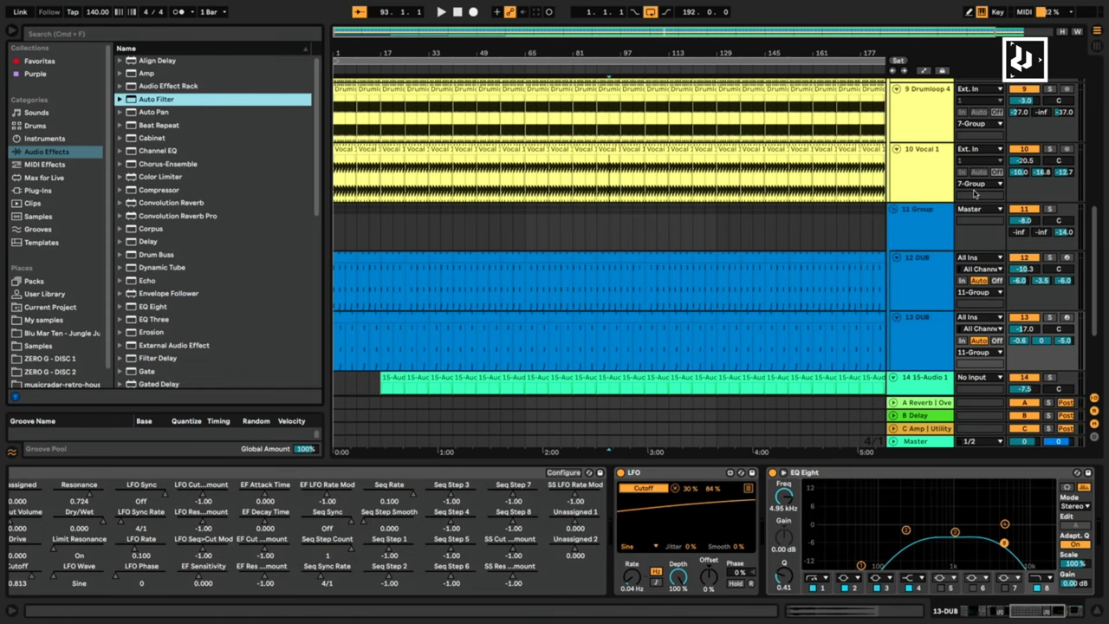
key("Up")
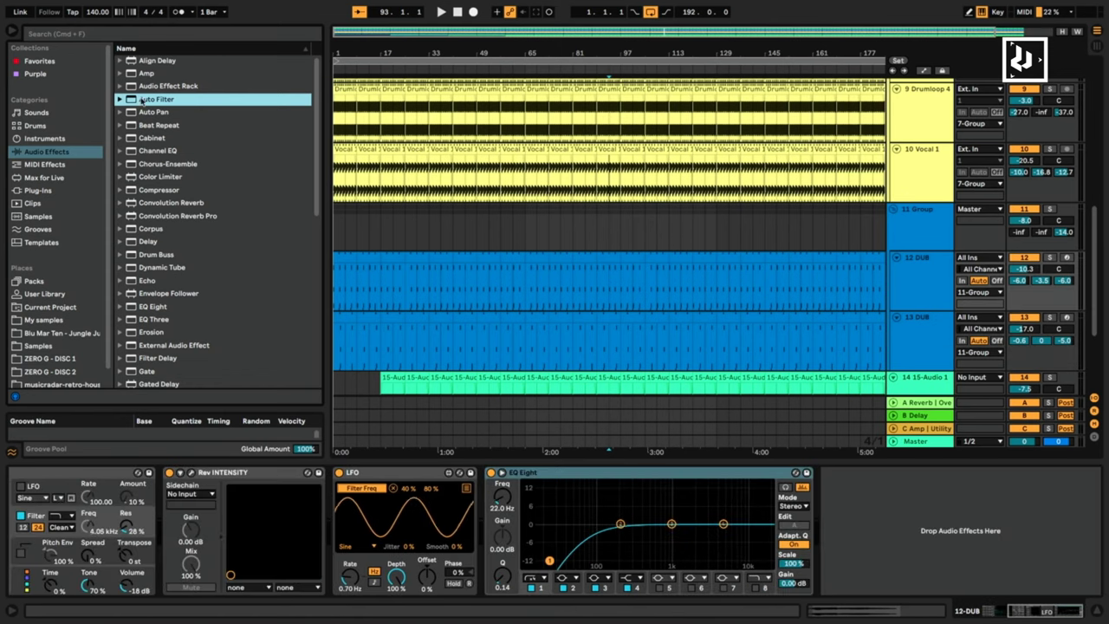
key("space")
left_click(483, 223)
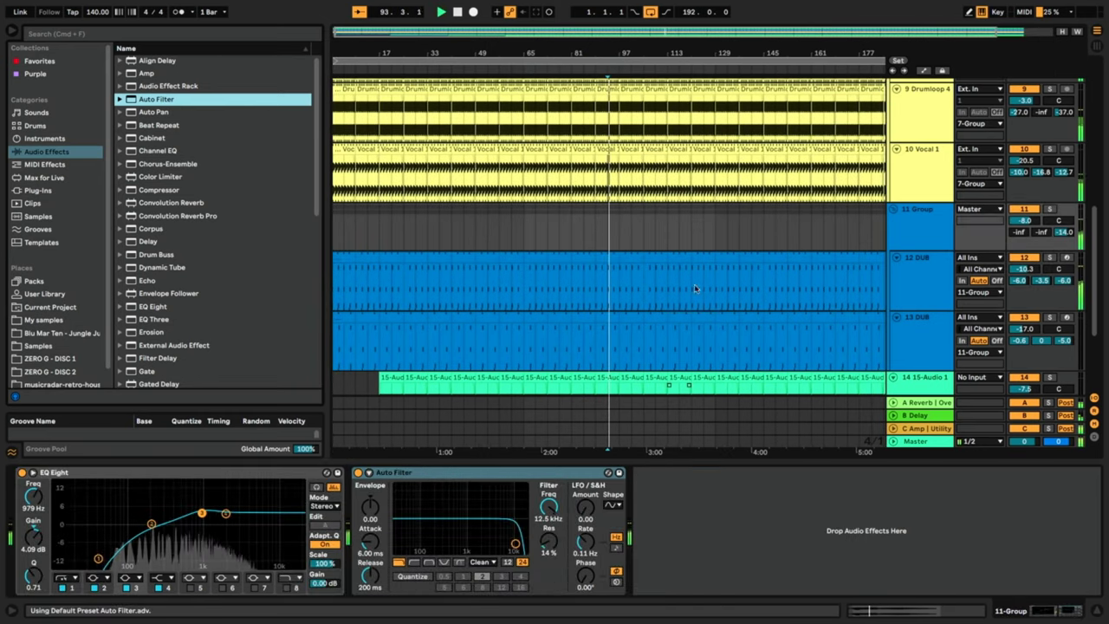
left_click(1050, 208)
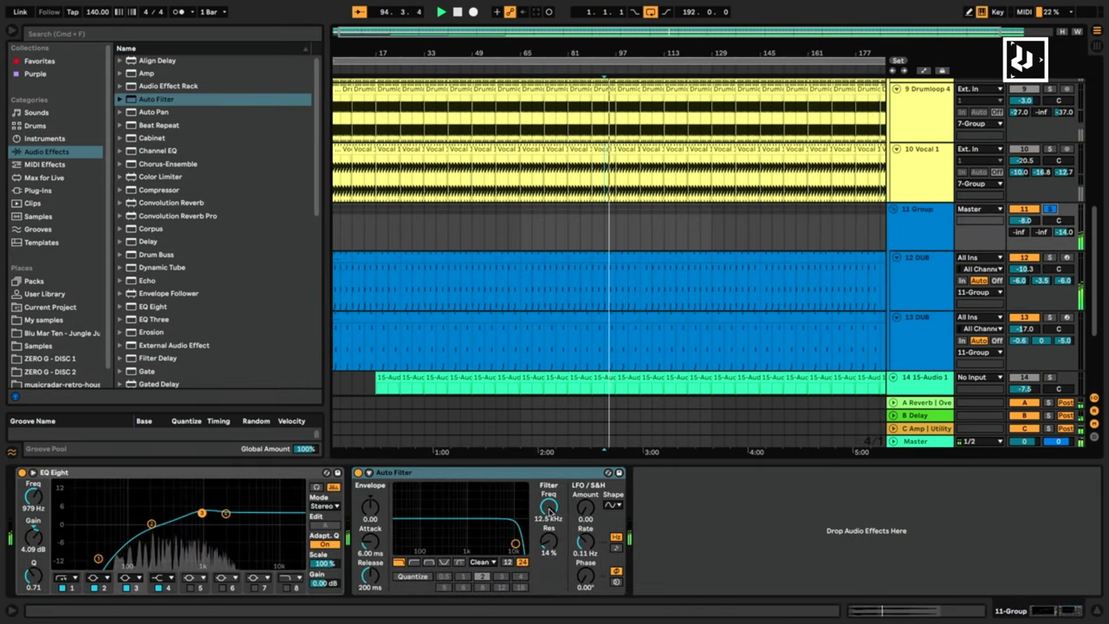
left_click_drag(549, 506, 553, 517)
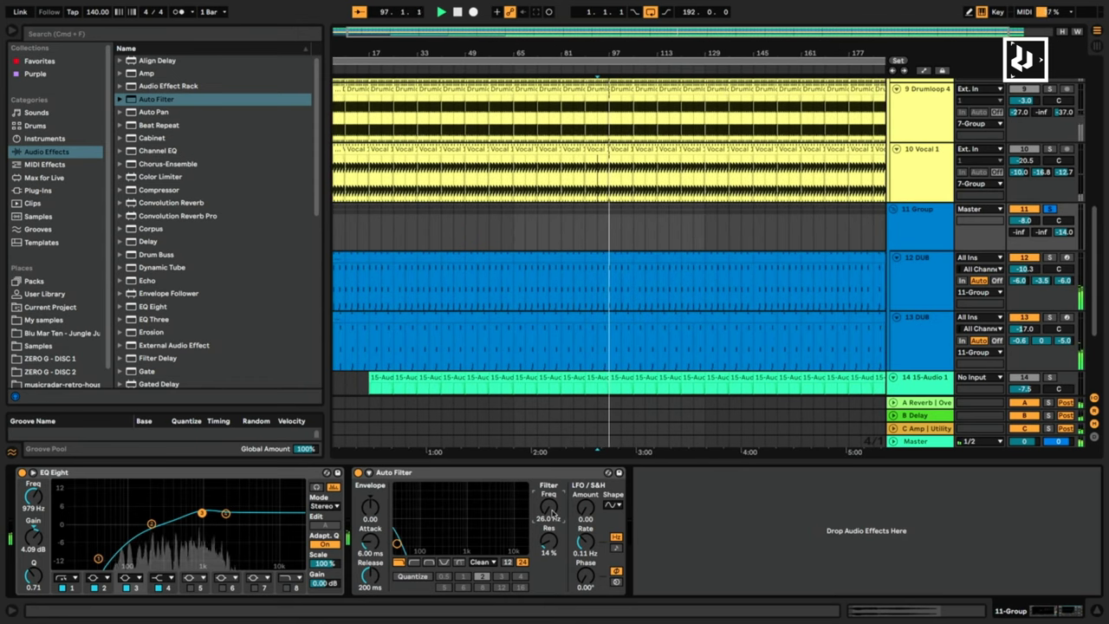
Remove the Auto Filter from the 11 Group track and add one each to the 12 DUB and 13 DUB tracks.
left_click(583, 473)
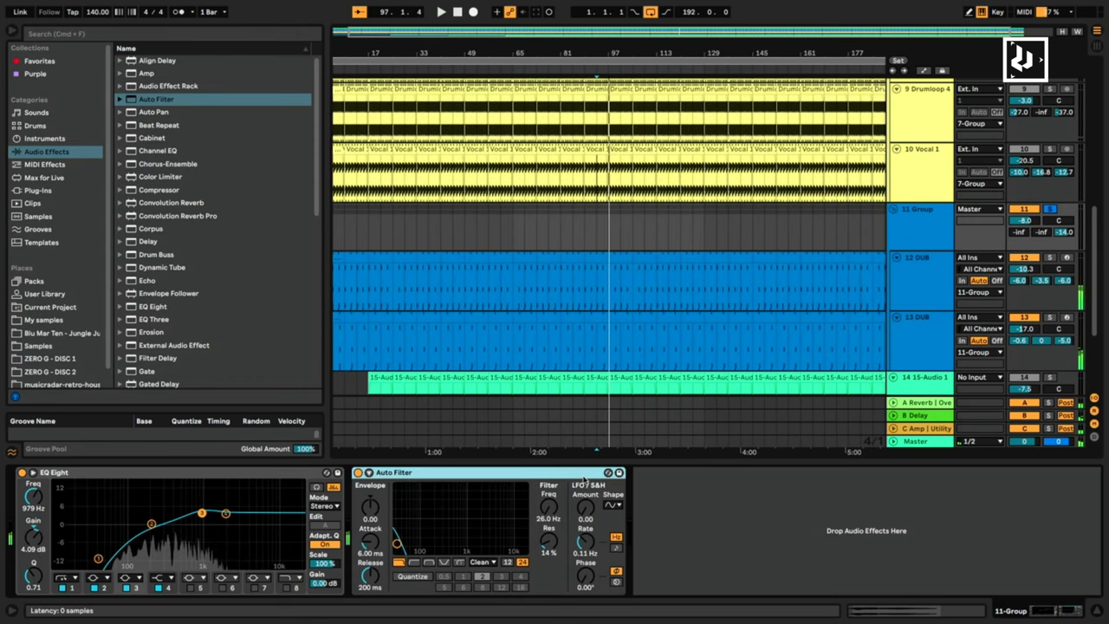
key("Delete")
left_click_drag(156, 99, 376, 281)
left_click(466, 325)
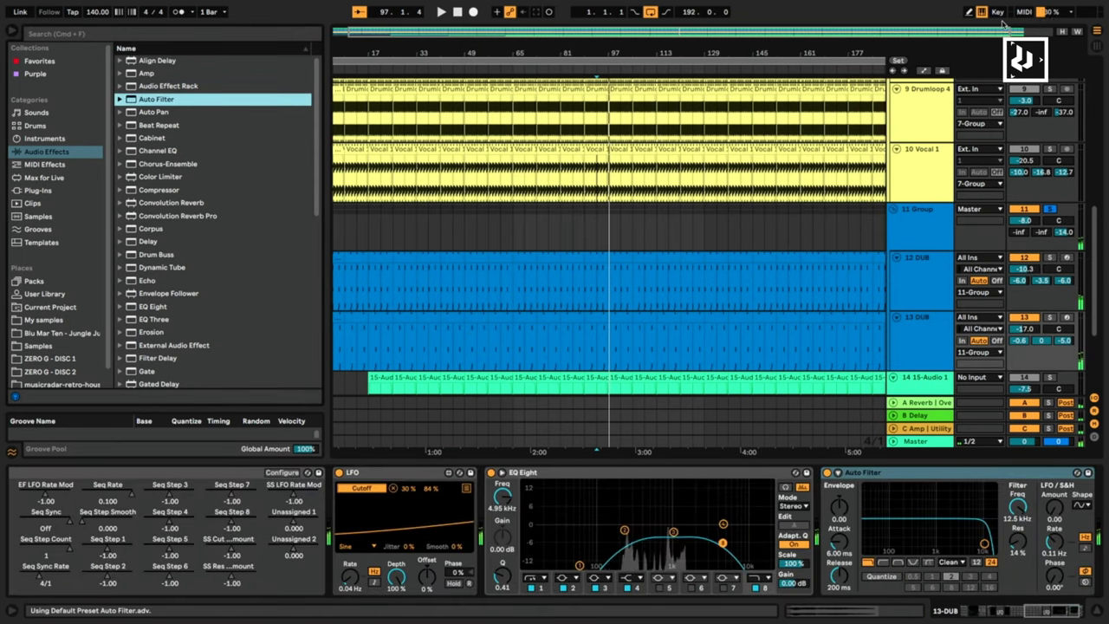
Show the automation lanes and delete the track volume automation of the 12 DUB track.
key("a")
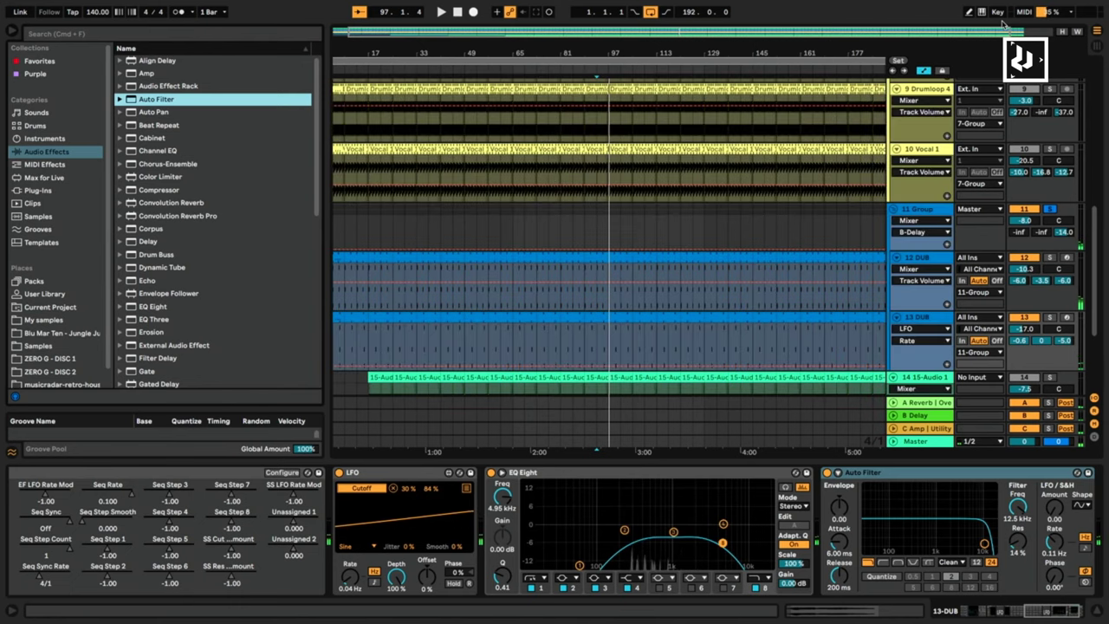
left_click_drag(613, 53, 589, 15)
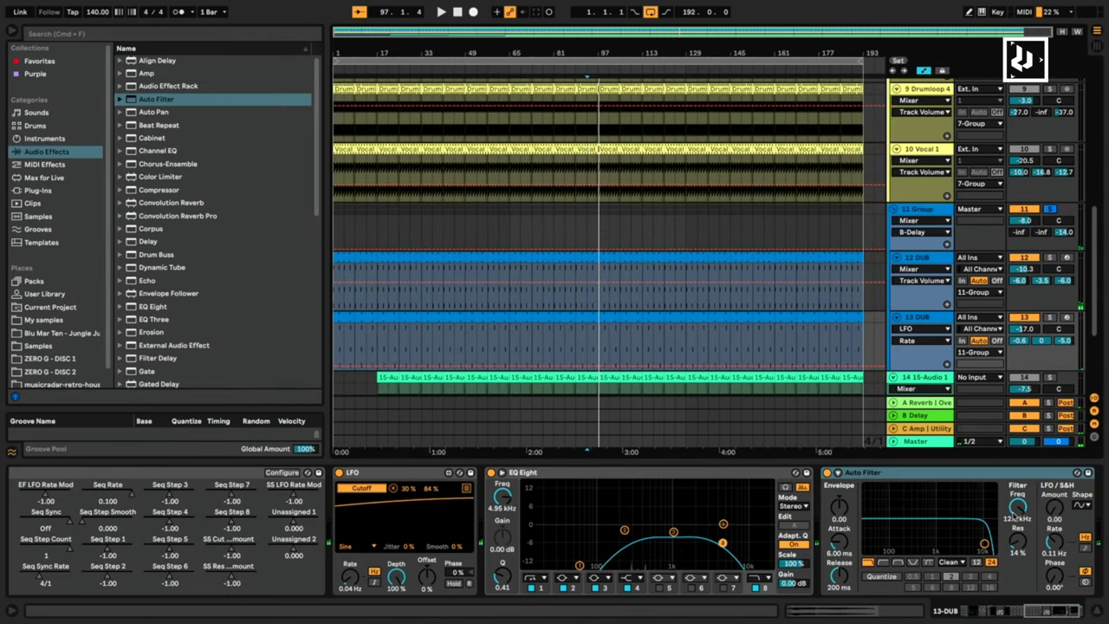
left_click(933, 265)
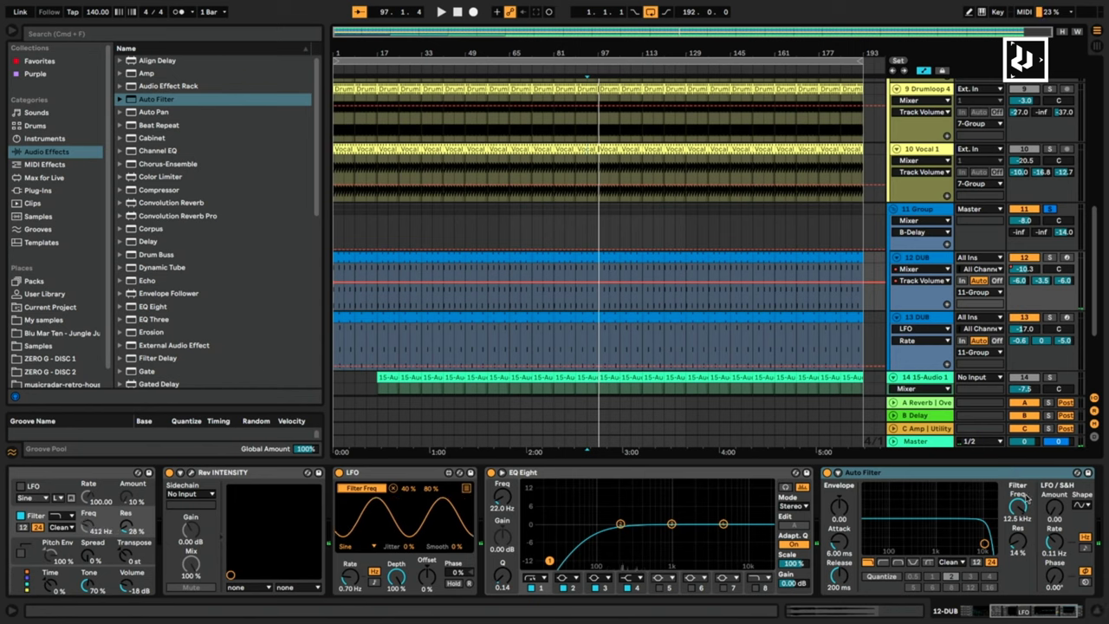
left_click(1020, 502)
right_click(1017, 269)
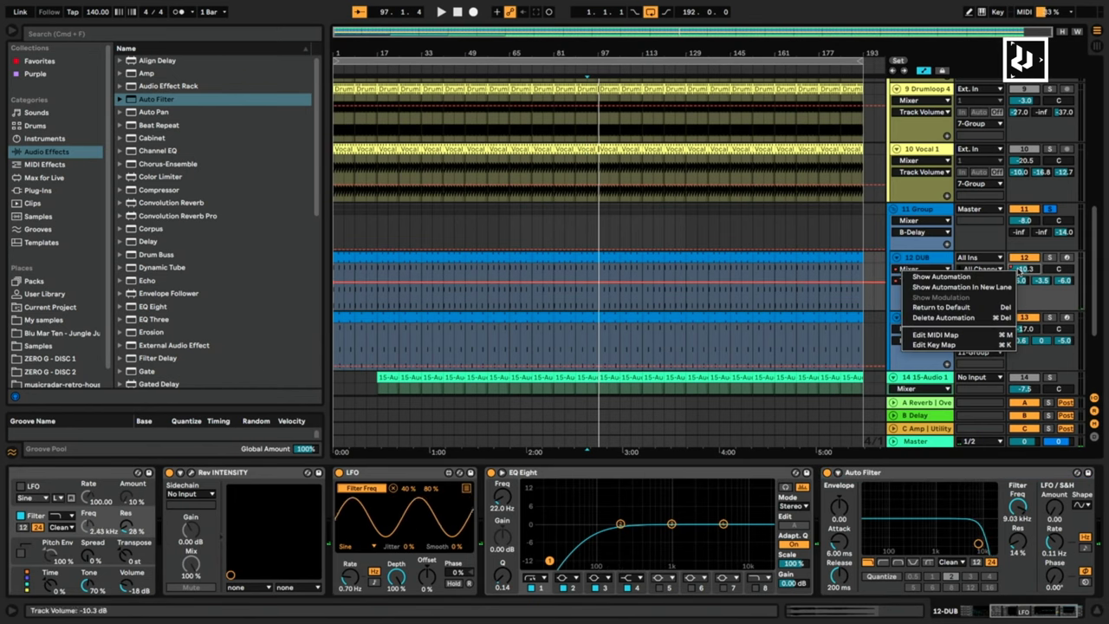
left_click(953, 317)
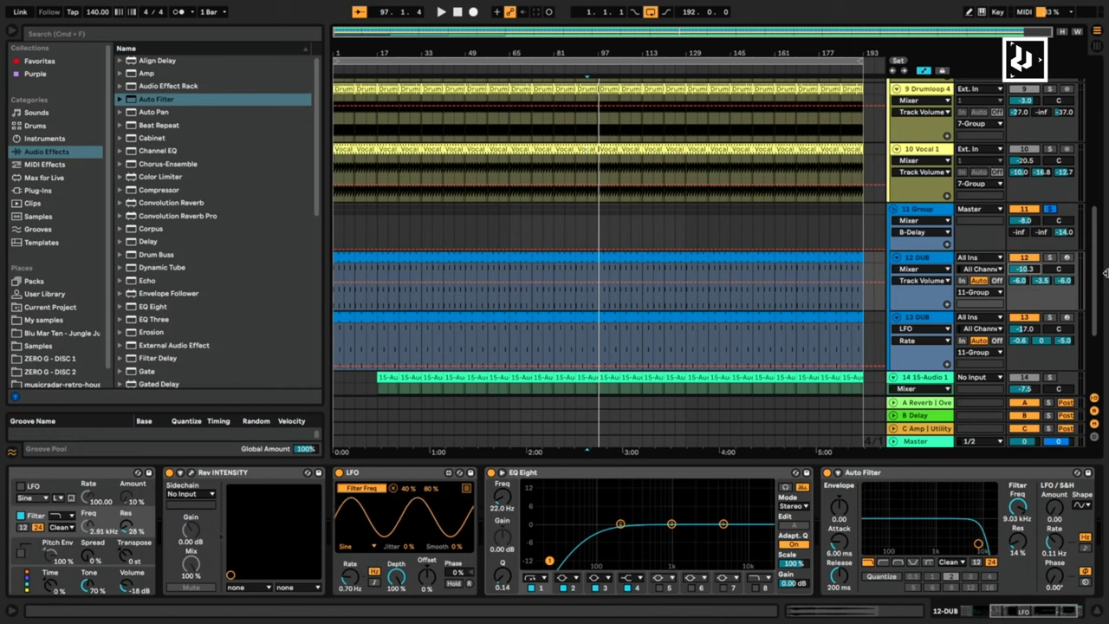
Lower the 12 DUB track's Auto Filter frequency to 344 Hz while listening from the start of the arrangement.
left_click_drag(1017, 507, 1018, 552)
key("space")
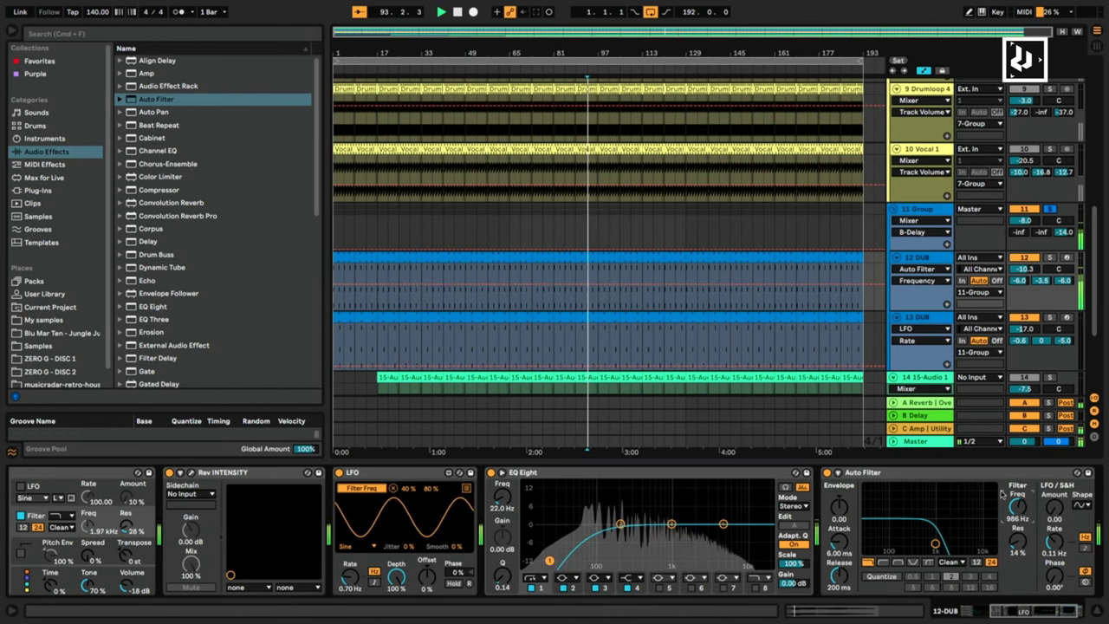
key("space")
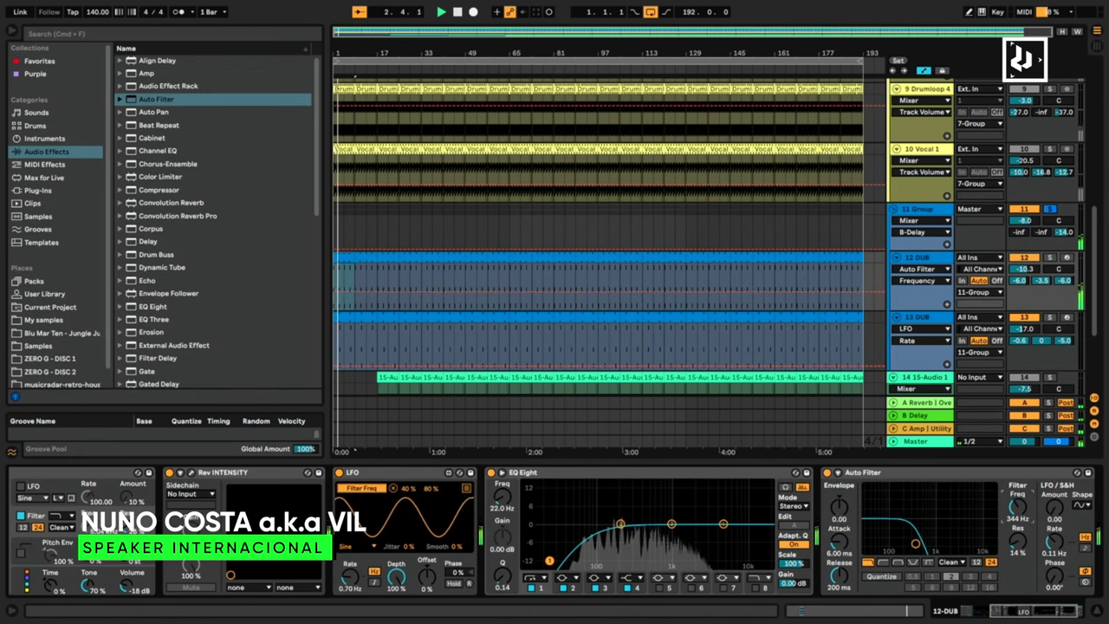
left_click(338, 298)
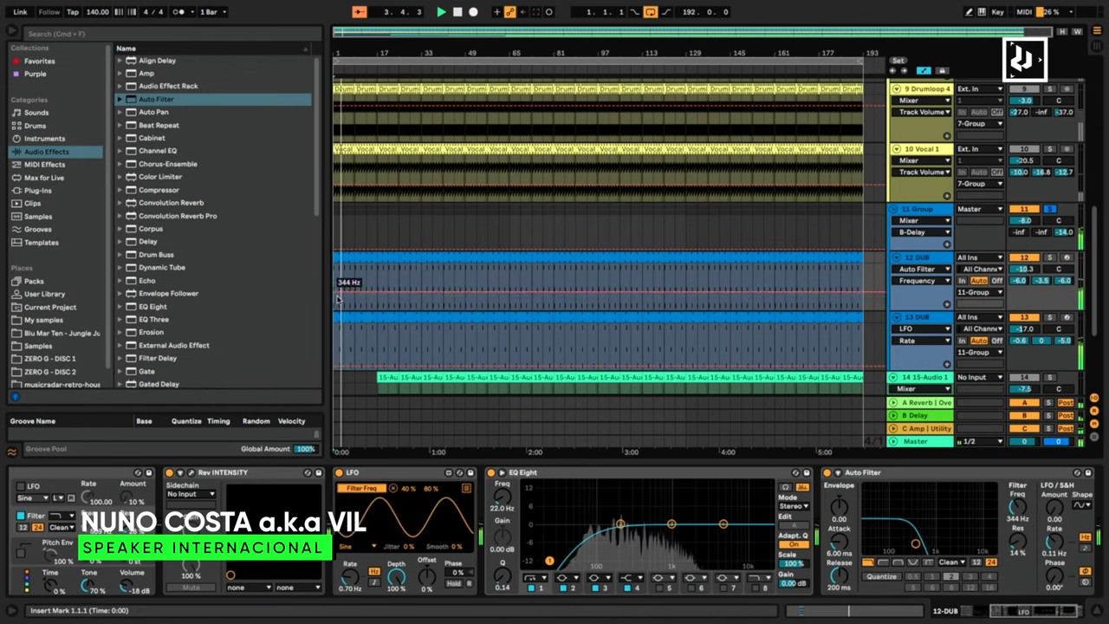
Lower the 13 DUB track's Auto Filter frequency to 140 Hz and stop playback.
scroll(378, 309, "up", 1)
scroll(376, 309, "down", 6)
left_click(918, 187)
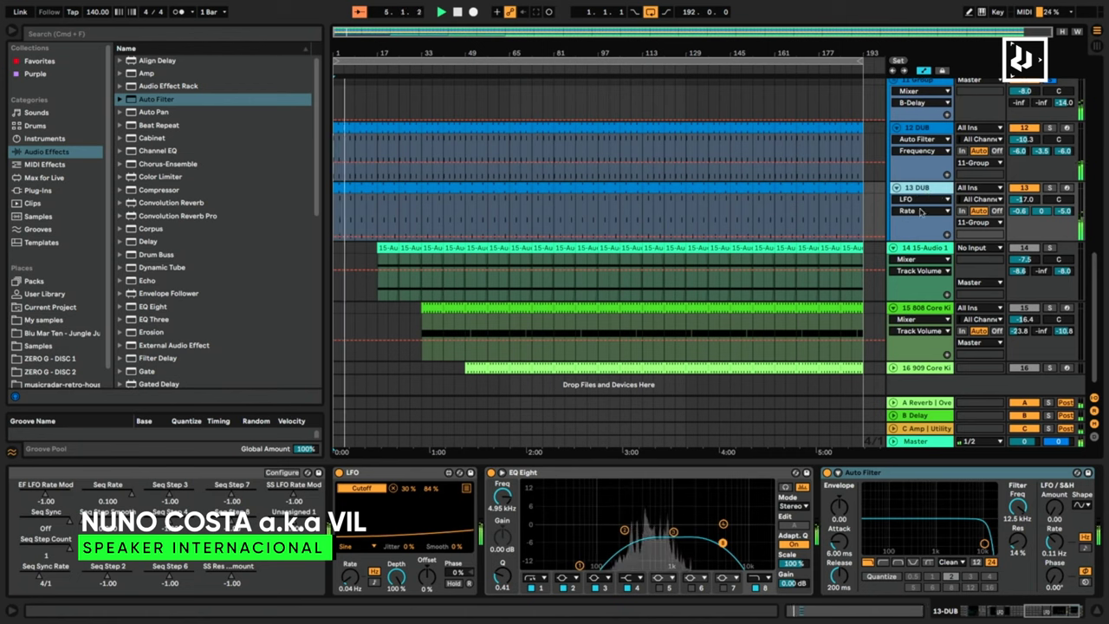
left_click_drag(1017, 506, 1017, 606)
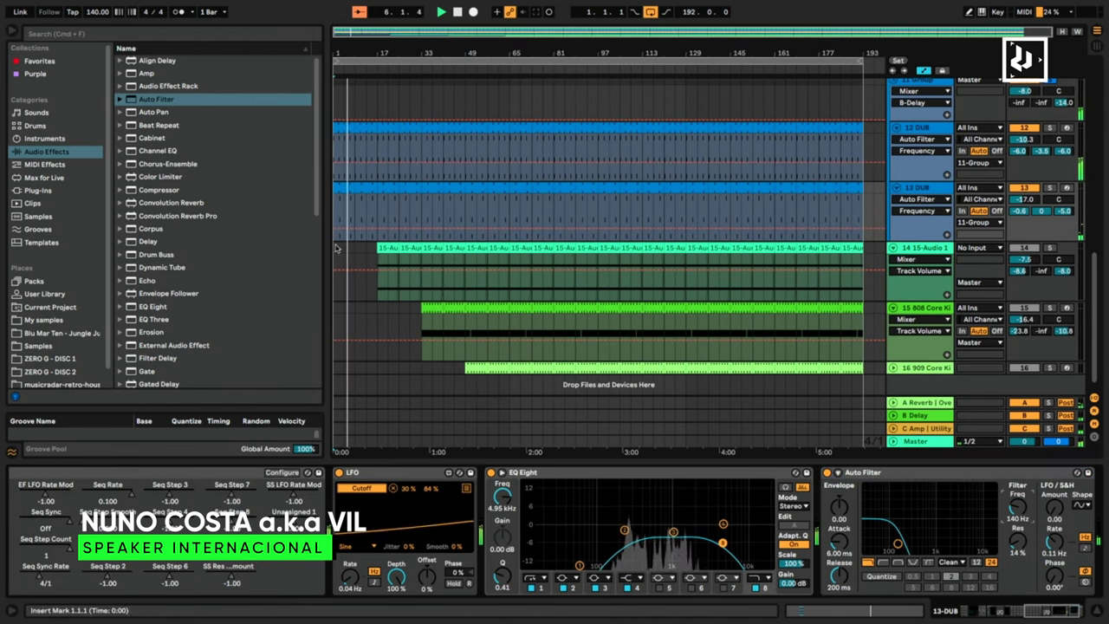
key("space")
Automate rising Auto Filter frequency ramps from bar 1 to about bar 49 on 12 DUB and about bar 73 on 13 DUB, and play them.
left_click(337, 162)
left_click_drag(465, 162, 463, 134)
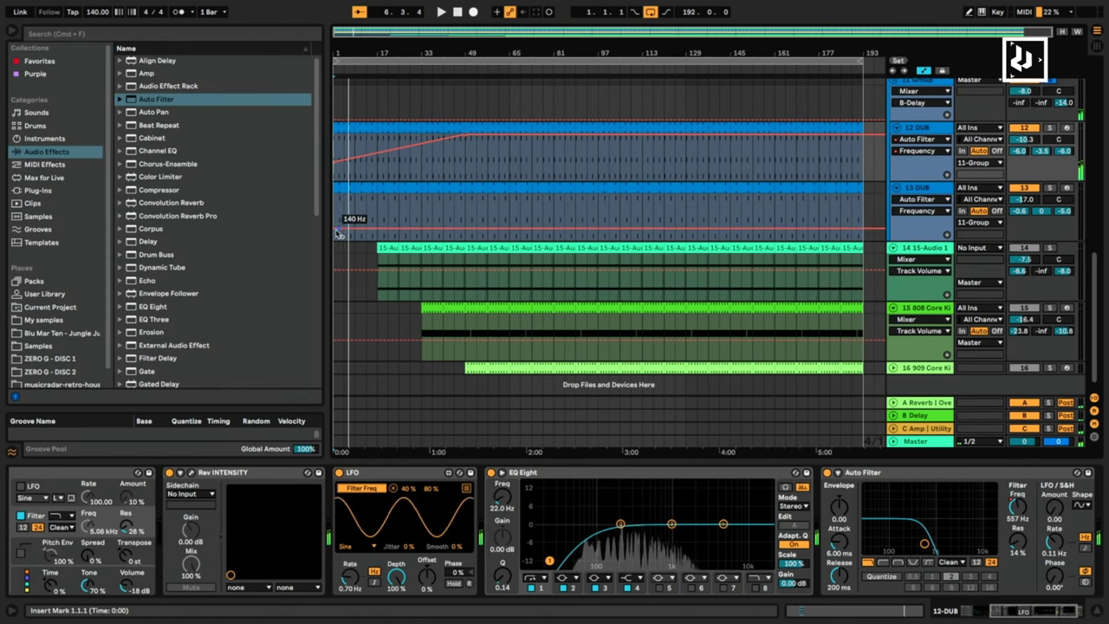
left_click(521, 248)
left_click_drag(532, 228, 533, 194)
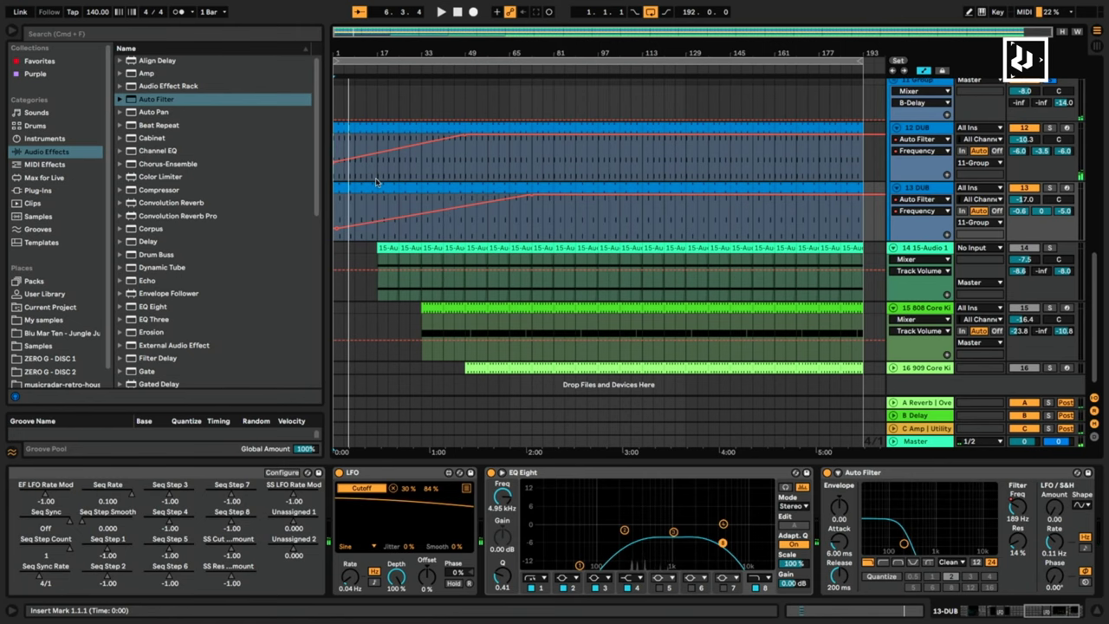
left_click(339, 188)
key("space")
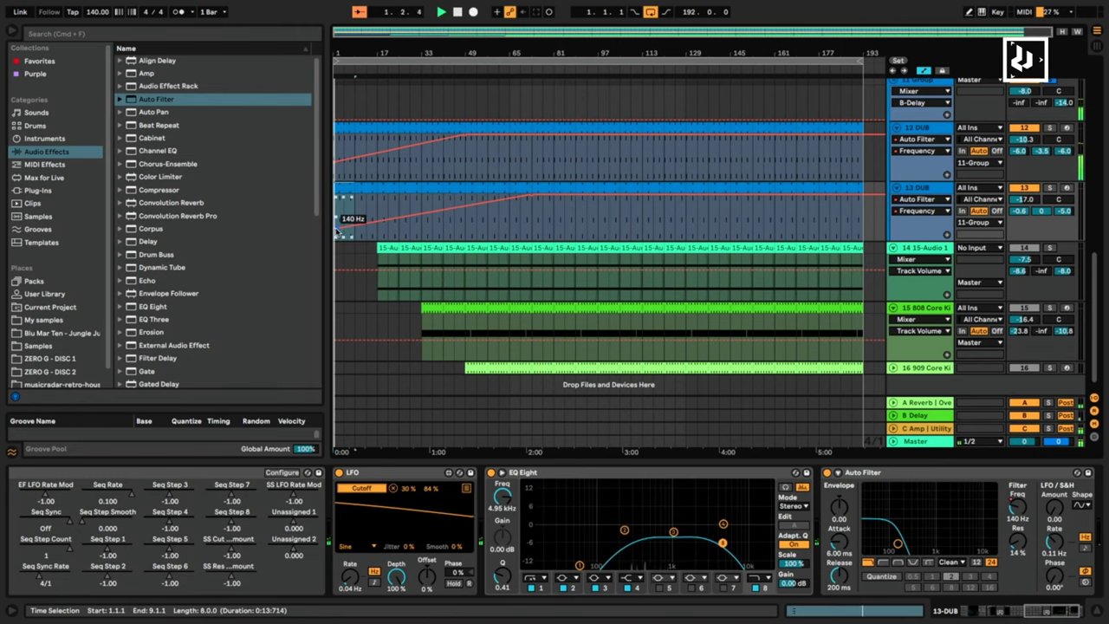
Delete the opening clip of the 10 Vocal 1 track up to bar 9 and rename the track uhh.
scroll(381, 208, "up", 10)
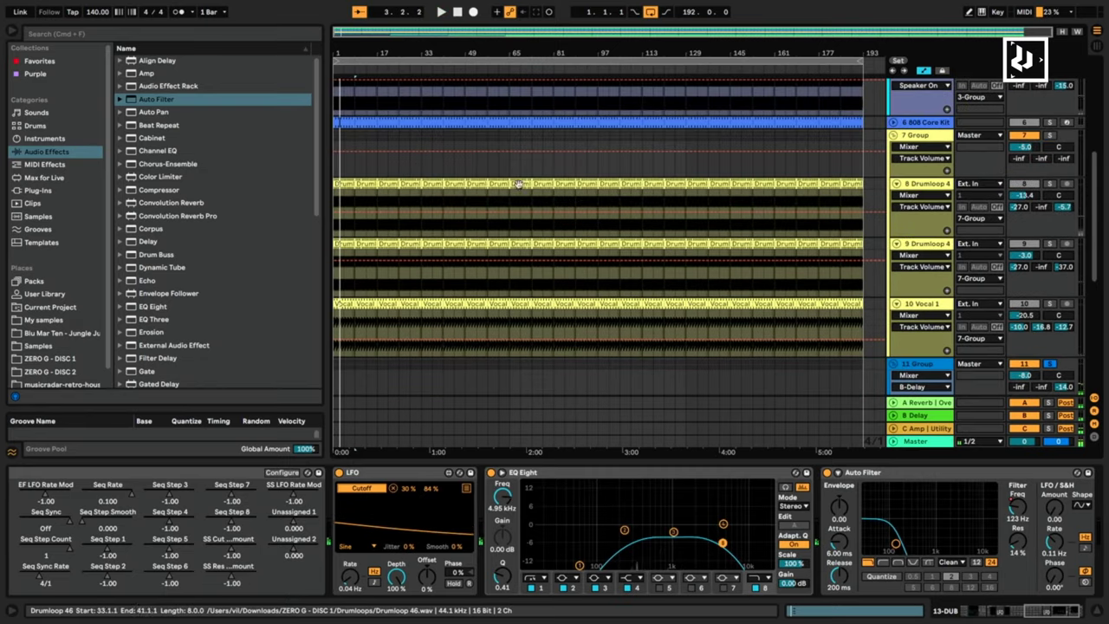
left_click(340, 304)
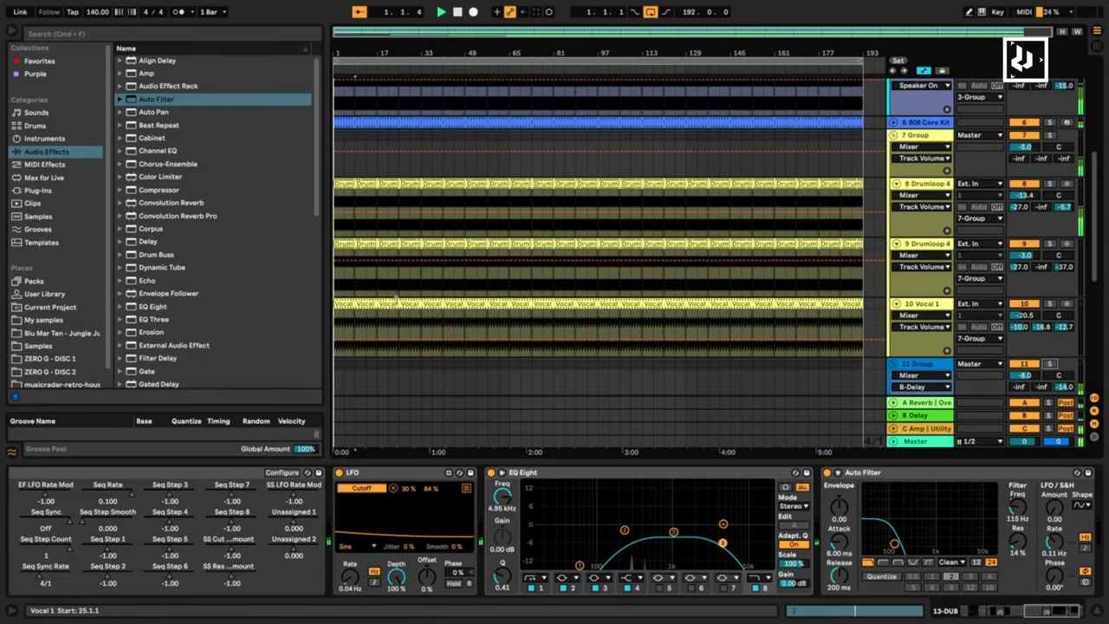
key("Delete")
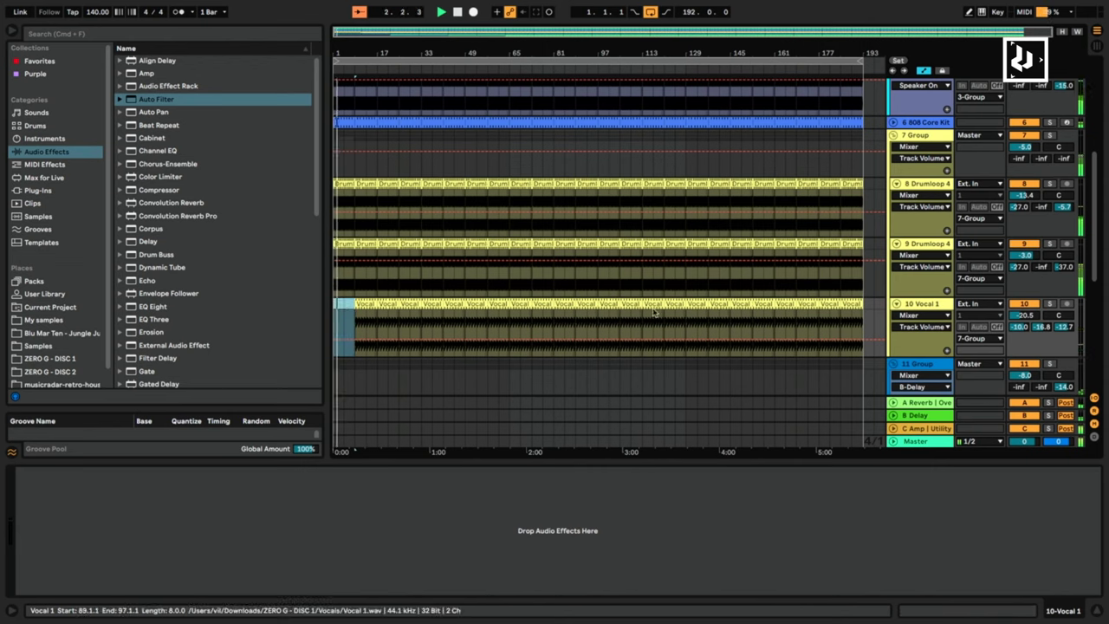
key("space")
left_click(931, 306)
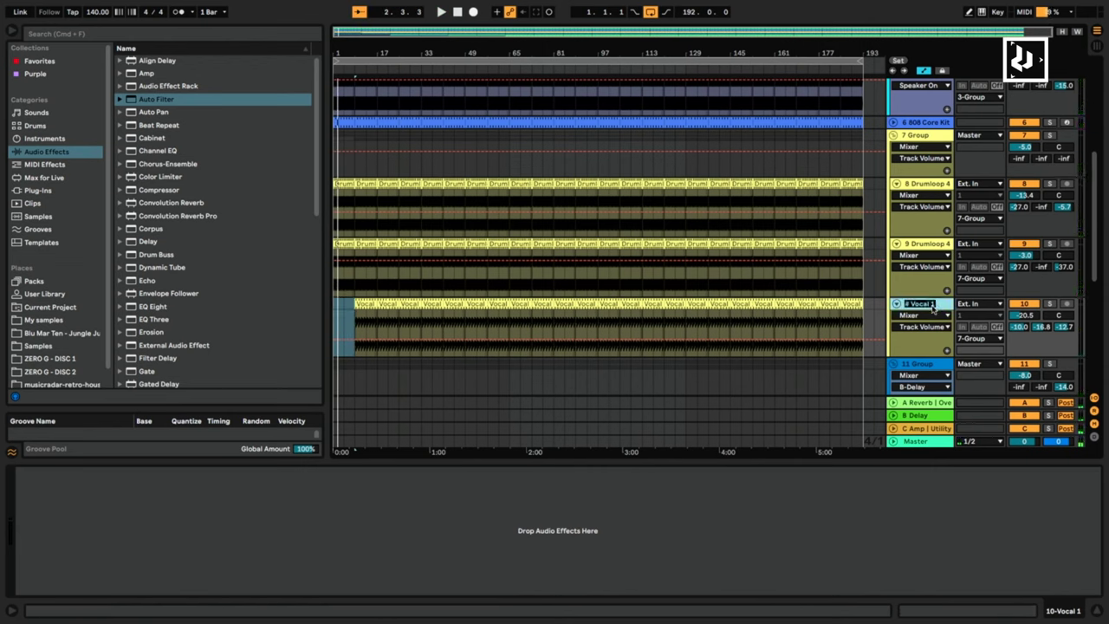
key("Return")
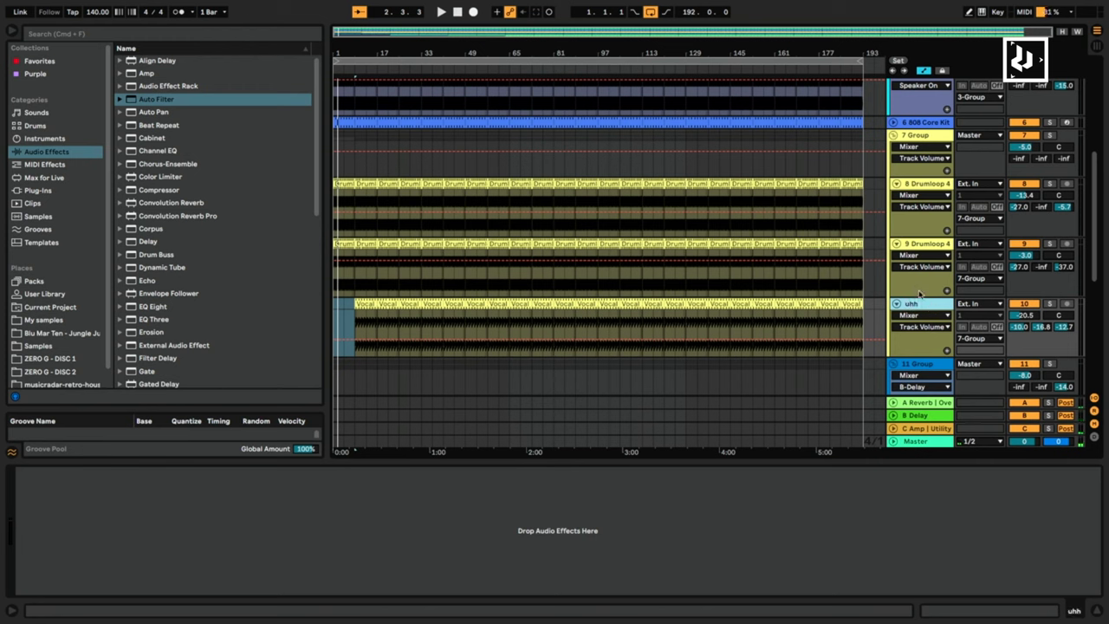
Clear the opening clip of the 8 Drumloop 46 track up to bar 9 and move the 9 Drumloop 46 track above it.
left_click(345, 248)
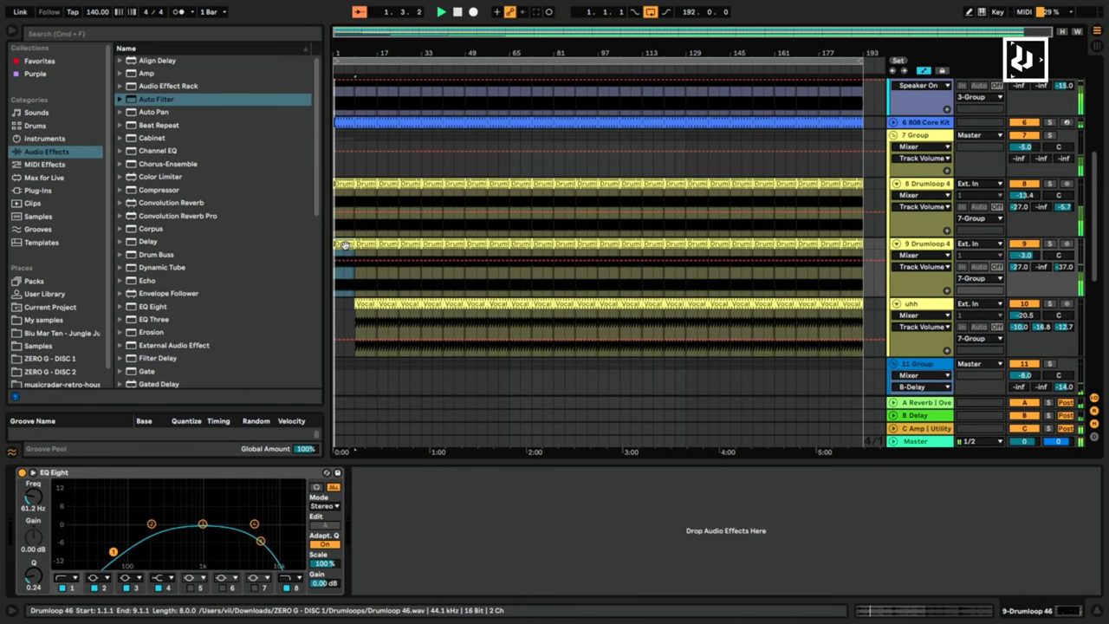
key("space")
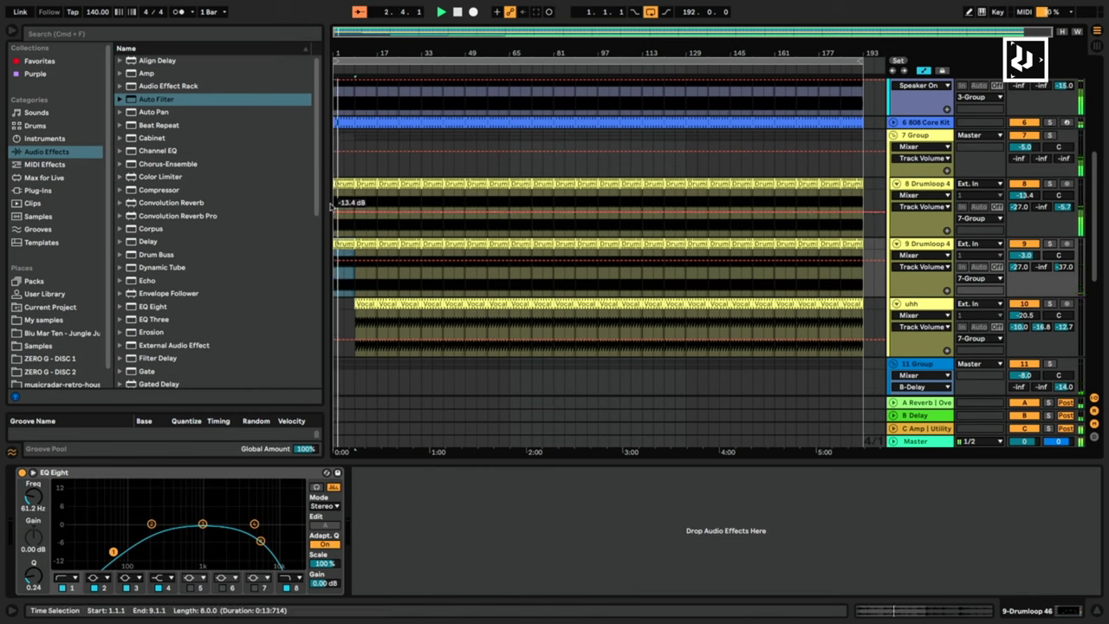
left_click(349, 186)
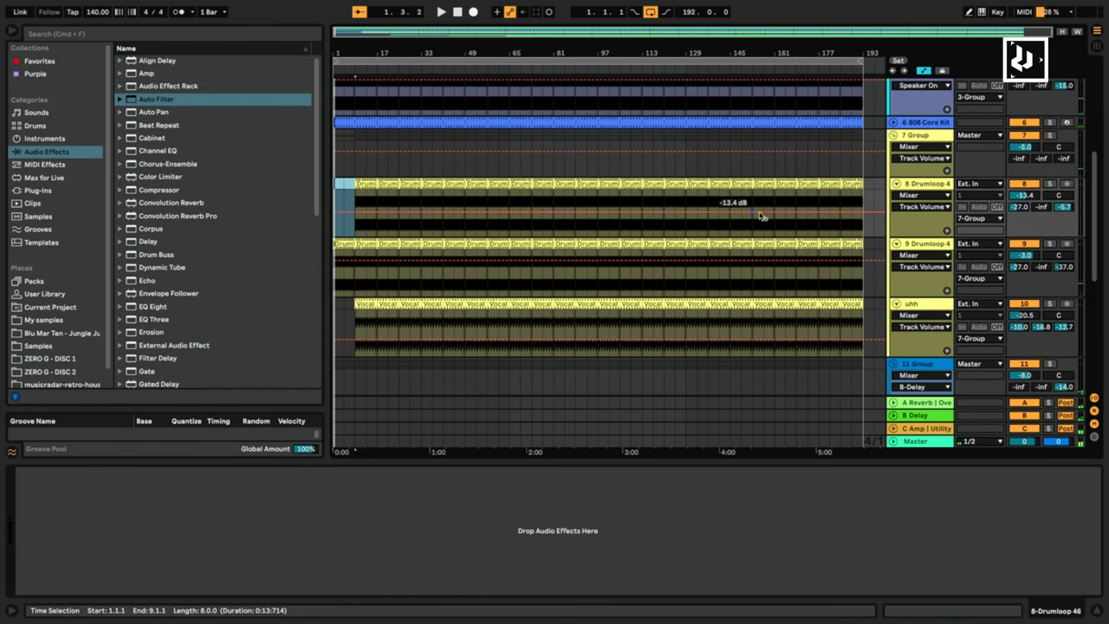
left_click_drag(930, 245, 918, 177)
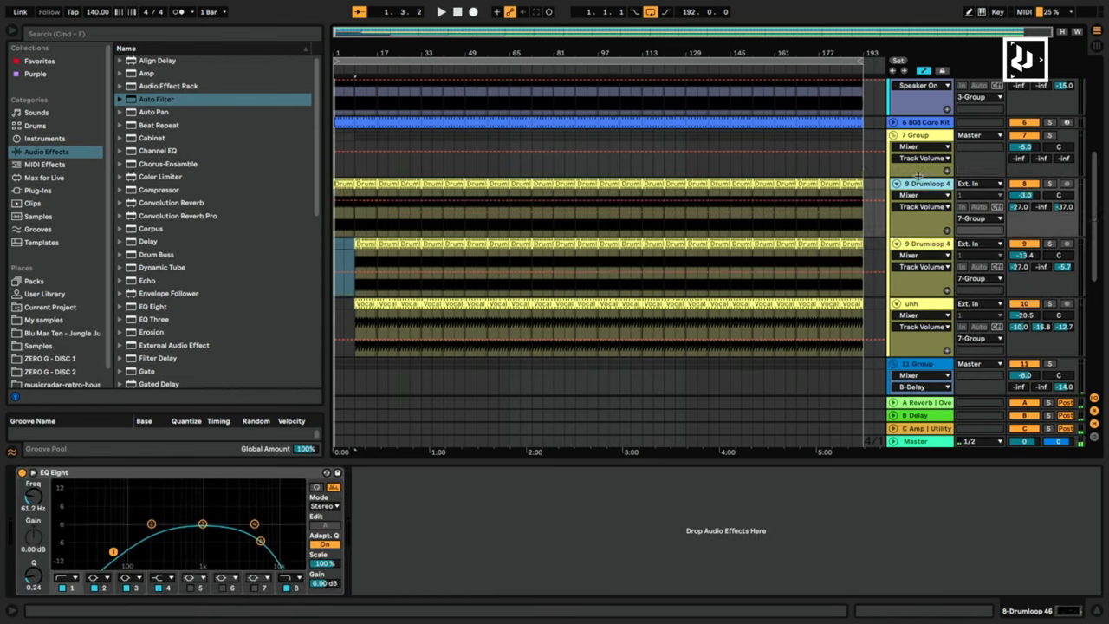
Colour the 9 Drumloop 46 track lime green and the uhh track red.
right_click(934, 248)
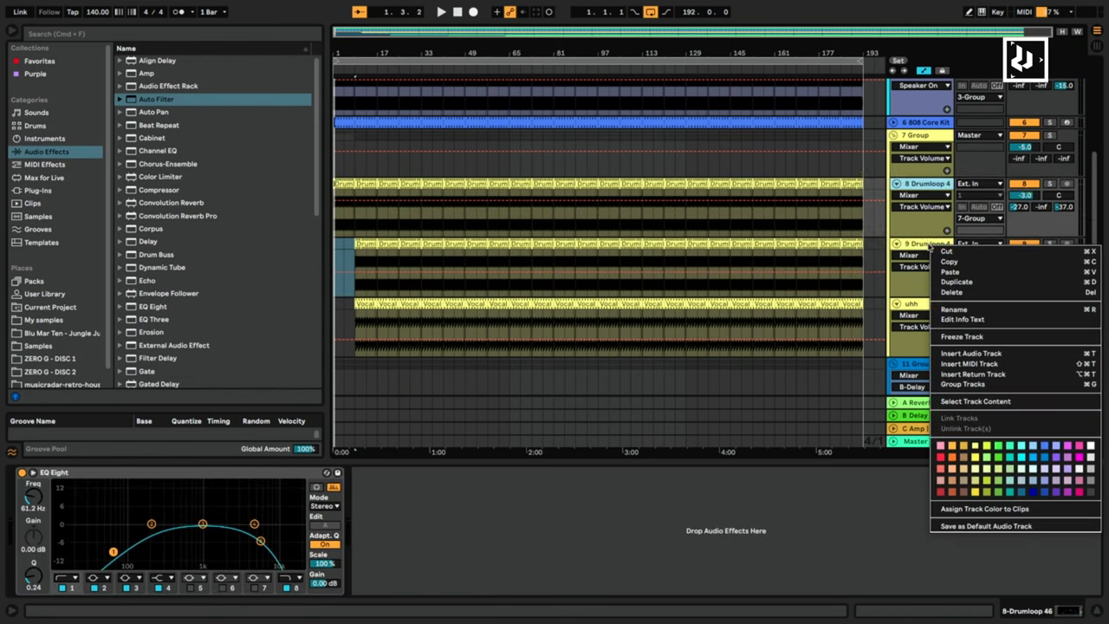
left_click(987, 459)
right_click(928, 307)
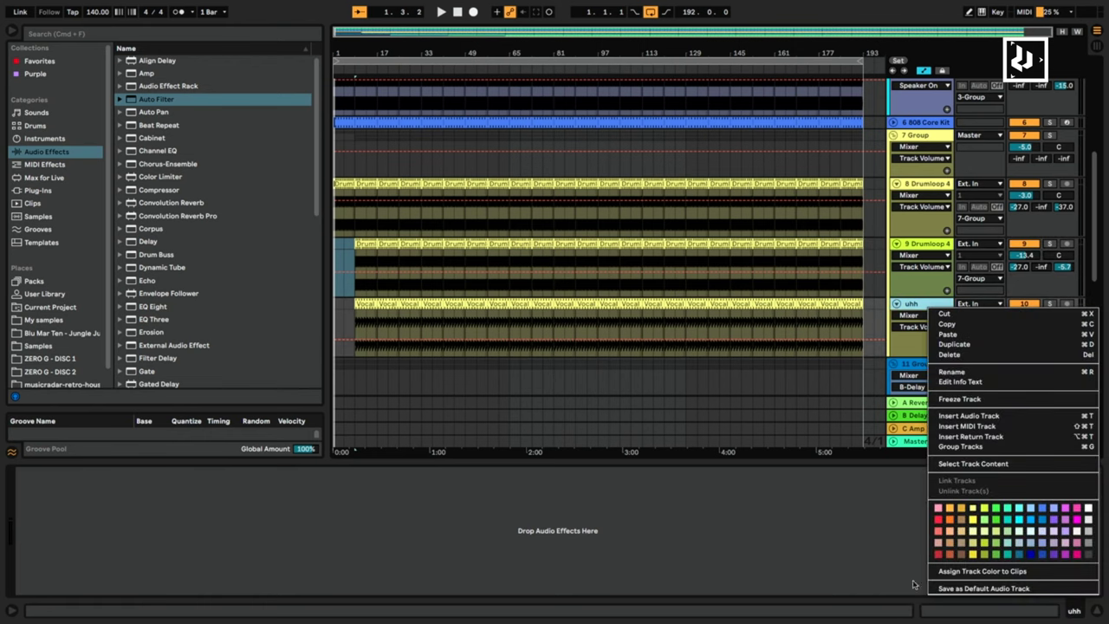
left_click(938, 552)
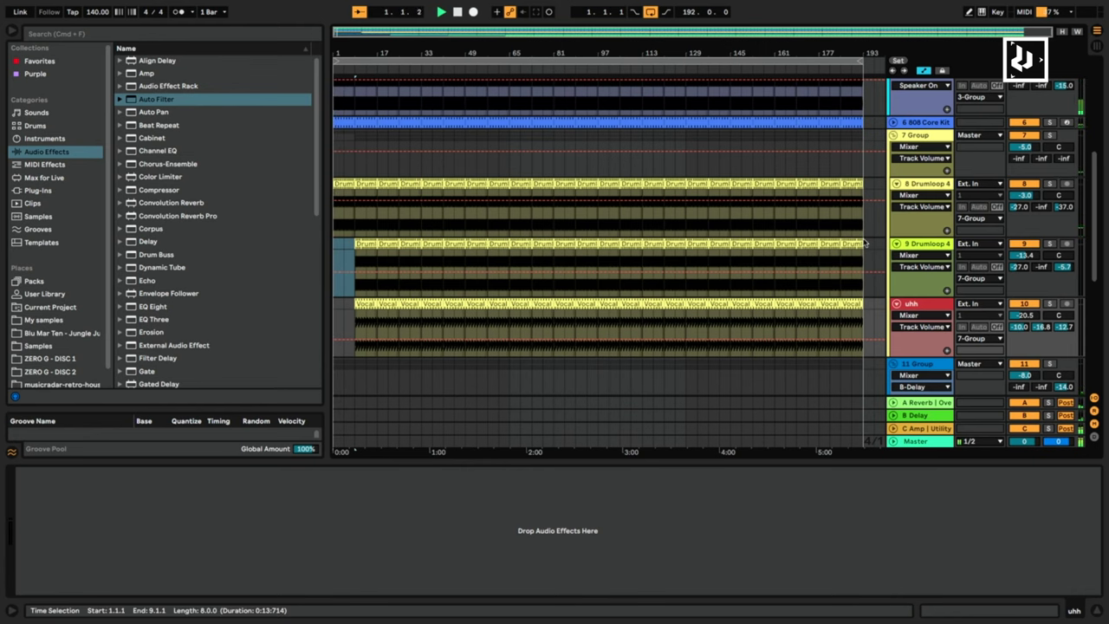
Hide the device view and review the tracks' entries across the arrangement during playback.
left_click(586, 463)
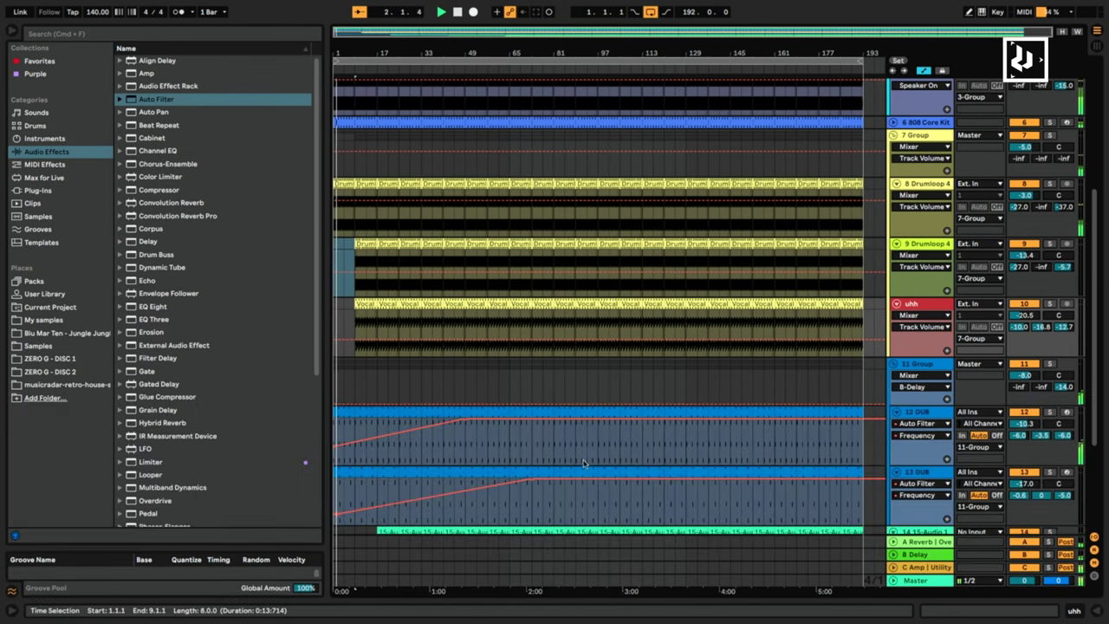
scroll(508, 304, "down", 3)
scroll(504, 279, "up", 7)
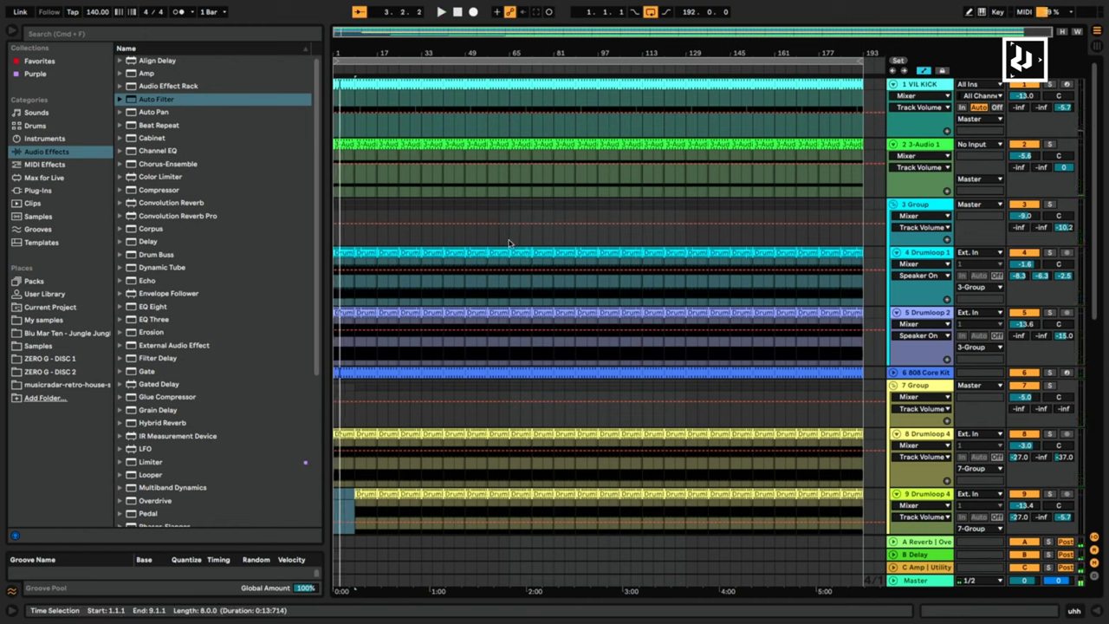
Solo the 3 Group, play the arrangement from its start, and hide the browser.
left_click(1048, 205)
key("space")
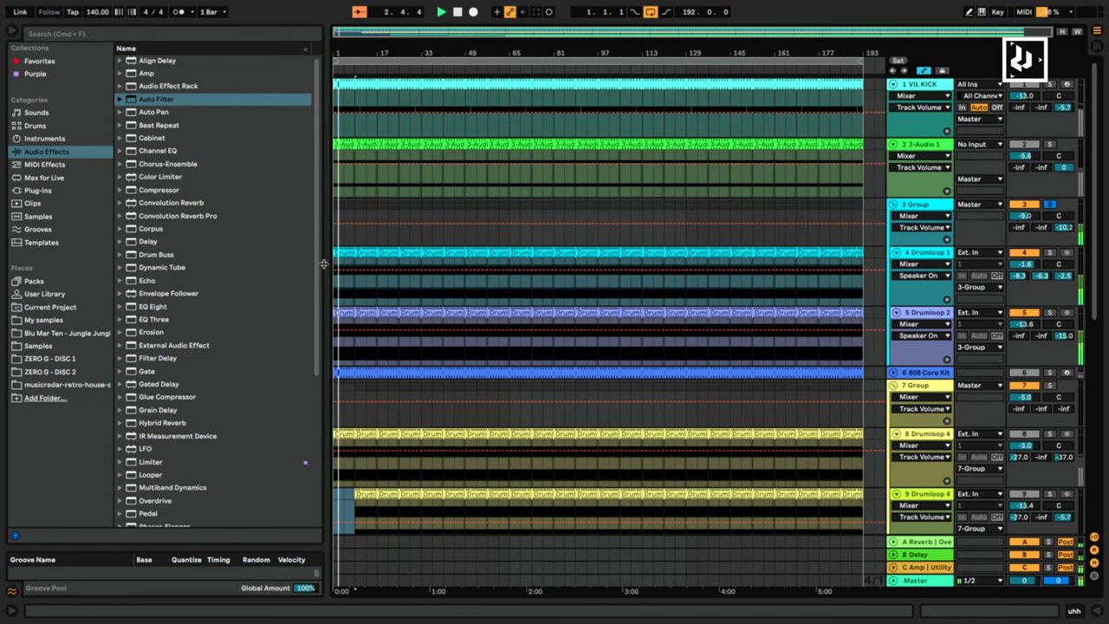
key("super+alt+b")
Delete the uhh track's vocal clips up to bar 33.
scroll(309, 339, "down", 5)
left_click(59, 227)
key("space")
left_click_drag(67, 287, 63, 289)
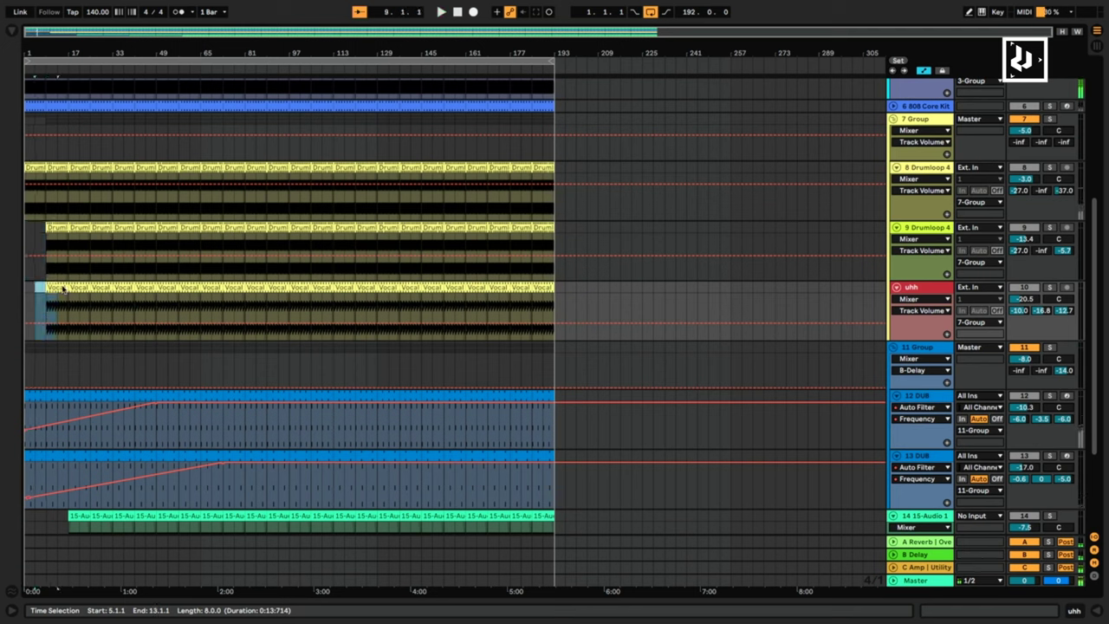
key("Delete")
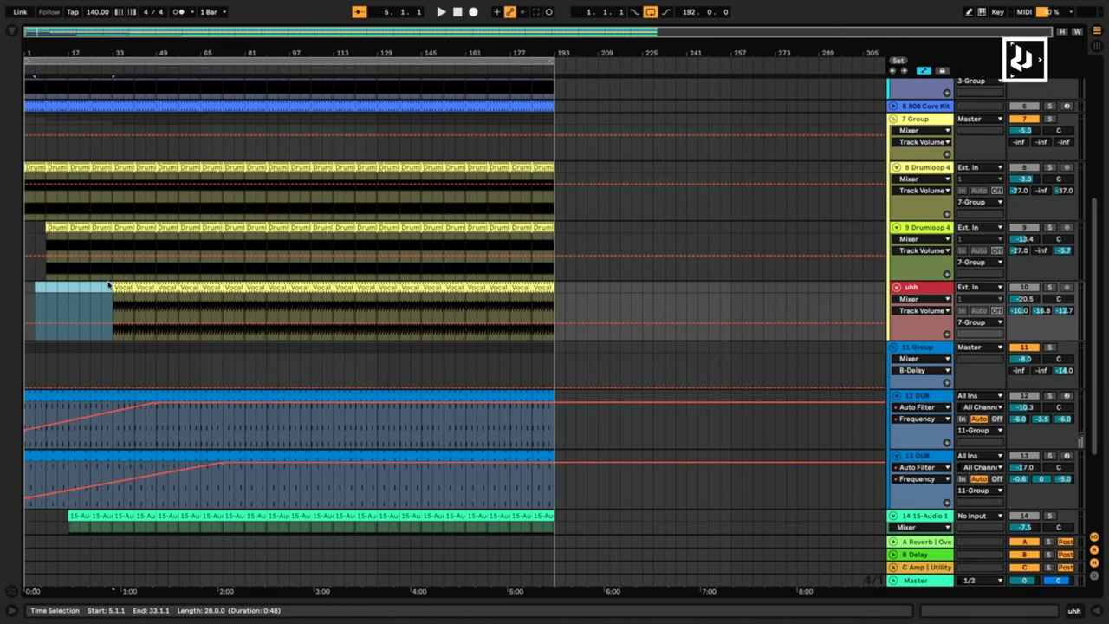
Play the arrangement from the start with the 3 Group unsoloed and review how the tracks enter.
left_click(33, 178)
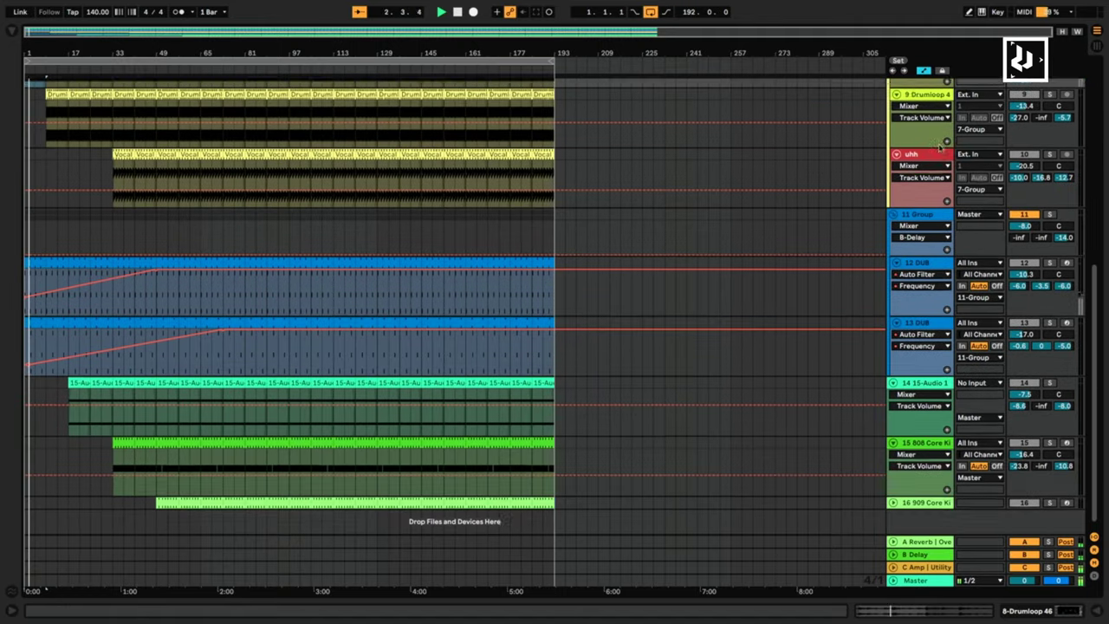
scroll(940, 147, "up", 10)
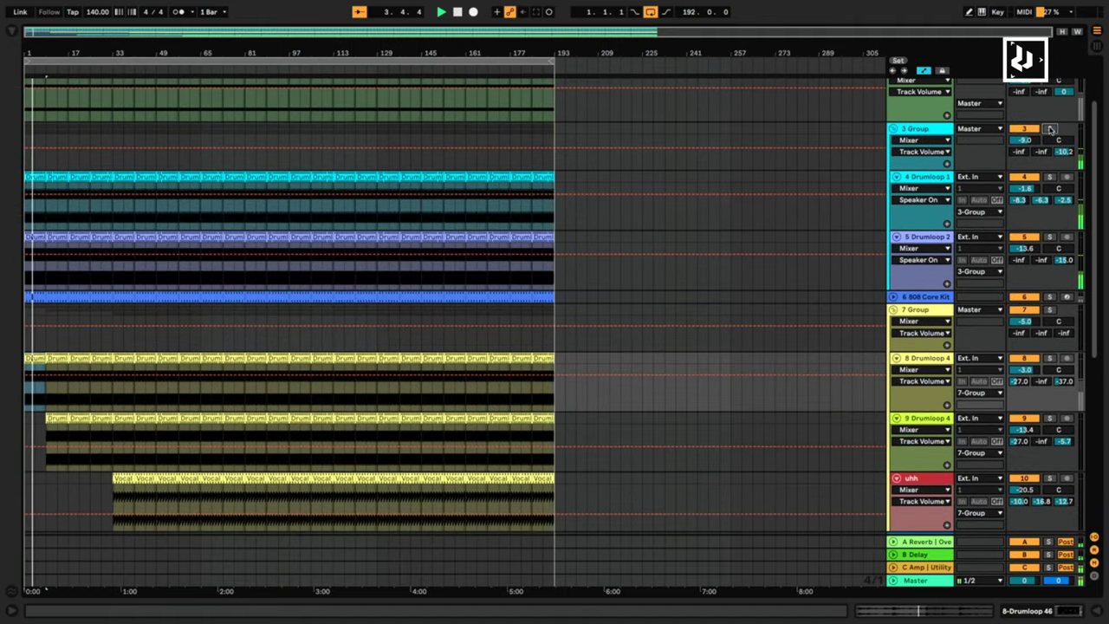
left_click(29, 386)
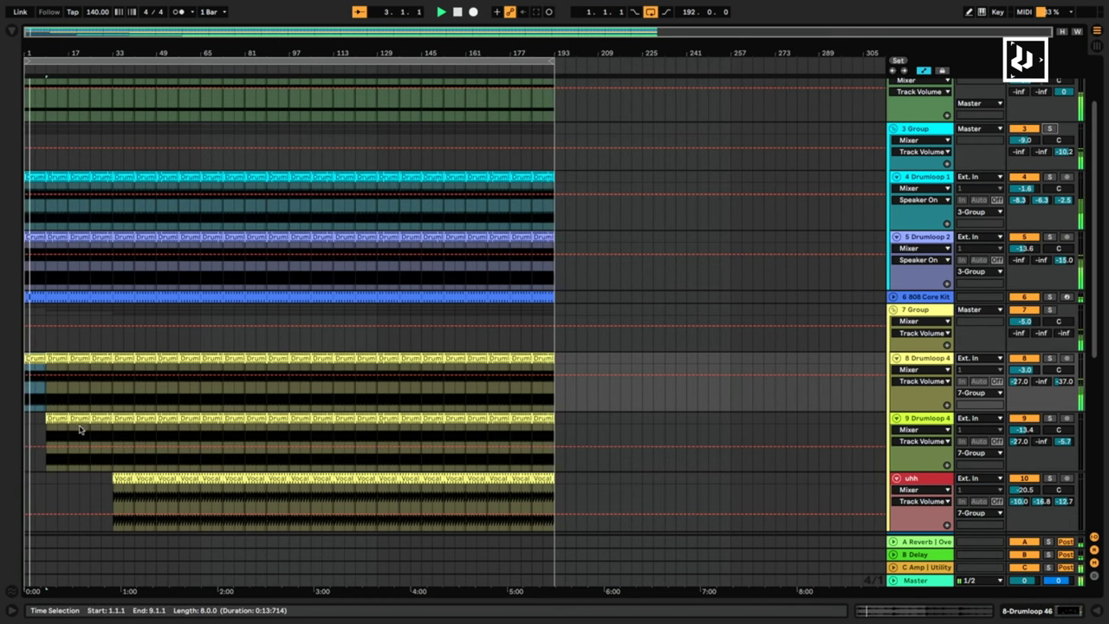
scroll(383, 384, "down", 10)
scroll(194, 302, "up", 13)
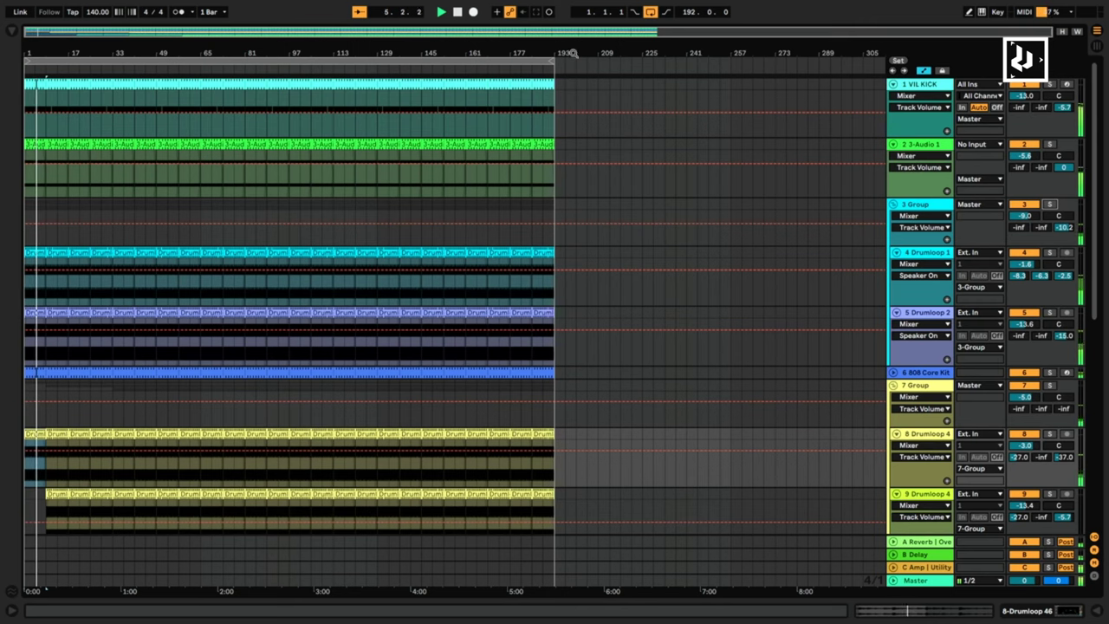
scroll(185, 280, "down", 7)
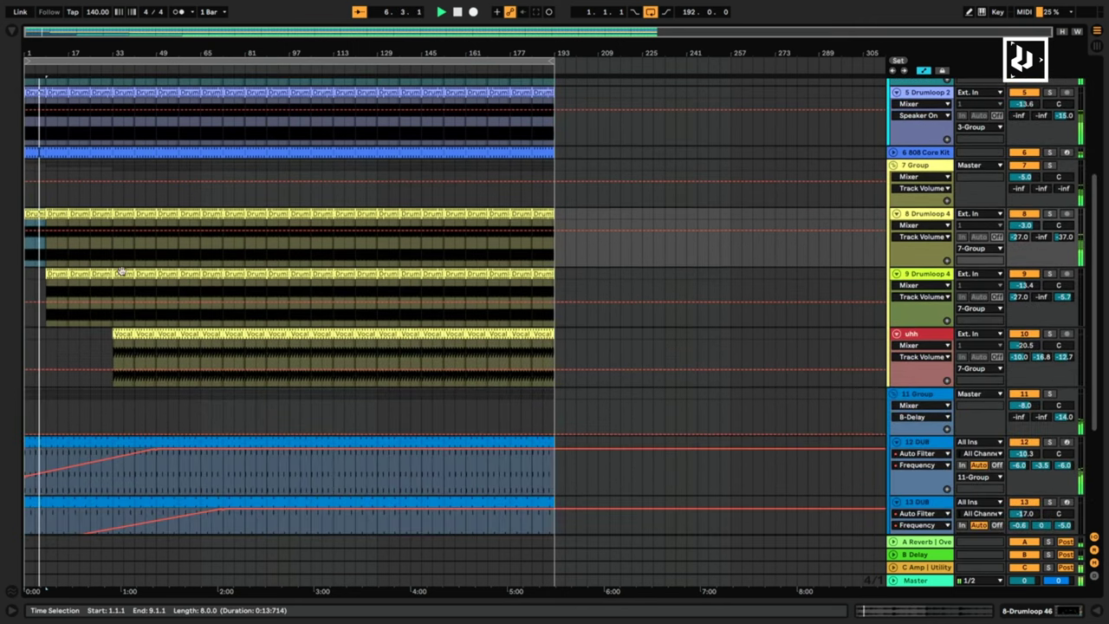
Add a locator at bar 33.
scroll(120, 291, "up", 3)
right_click(113, 75)
left_click(142, 104)
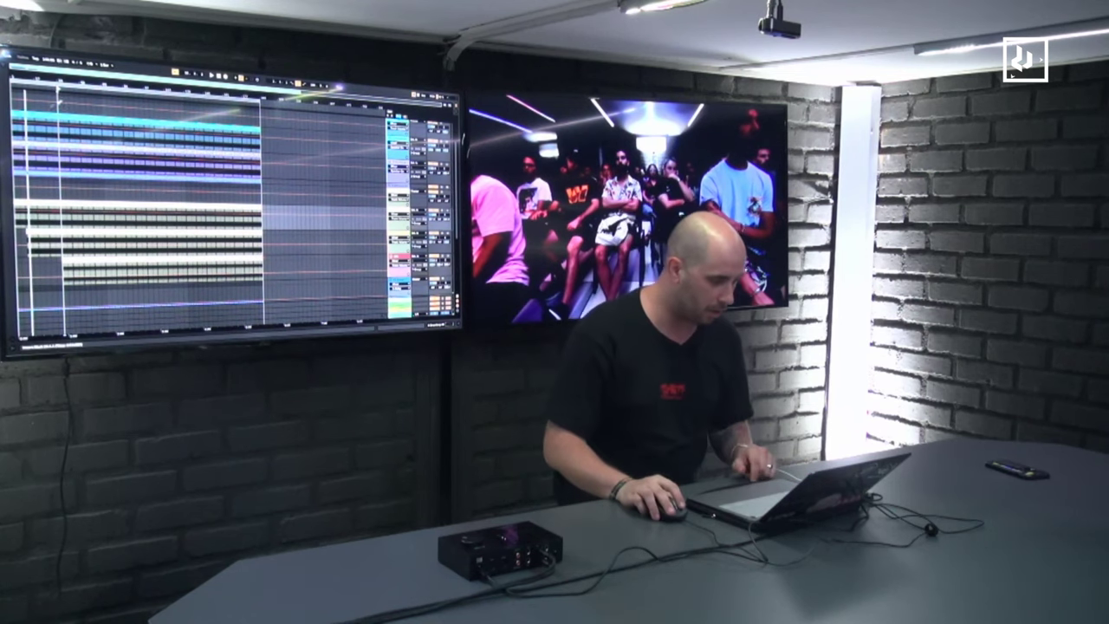
Show the device view and the browser, and add a Compressor to the 2 3-Audio 1 track.
scroll(323, 117, "up", 2)
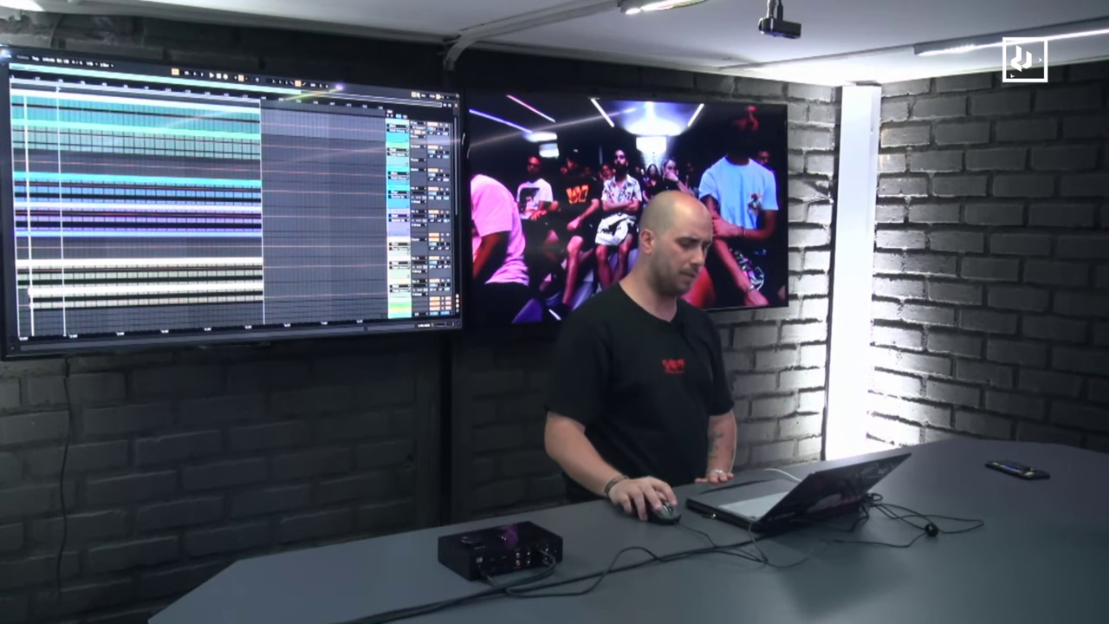
double_click(397, 149)
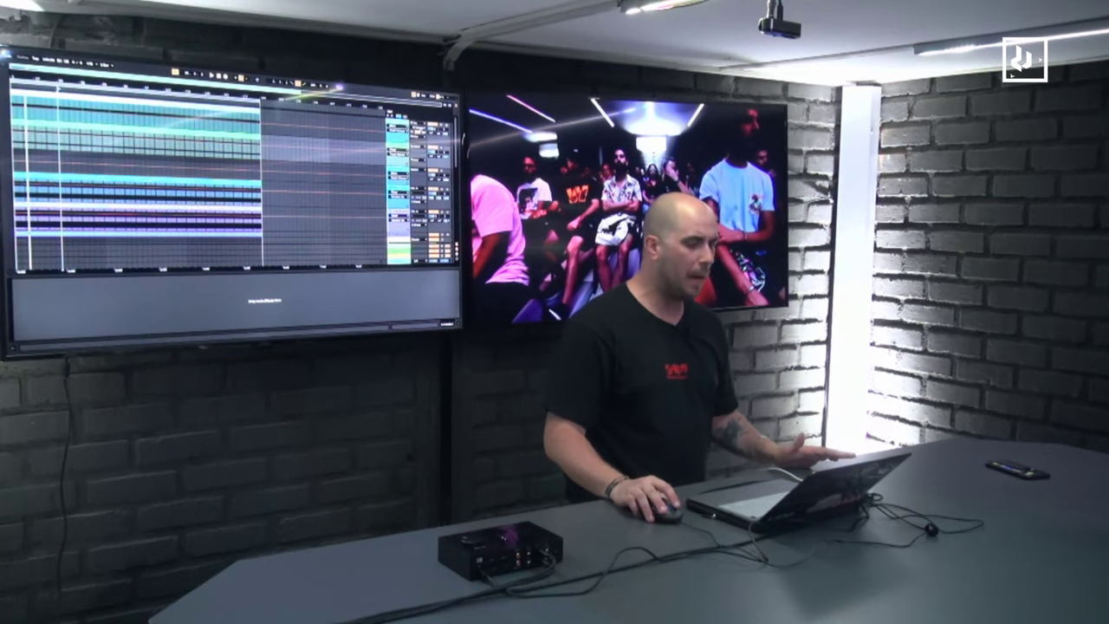
mouse_move(7, 54)
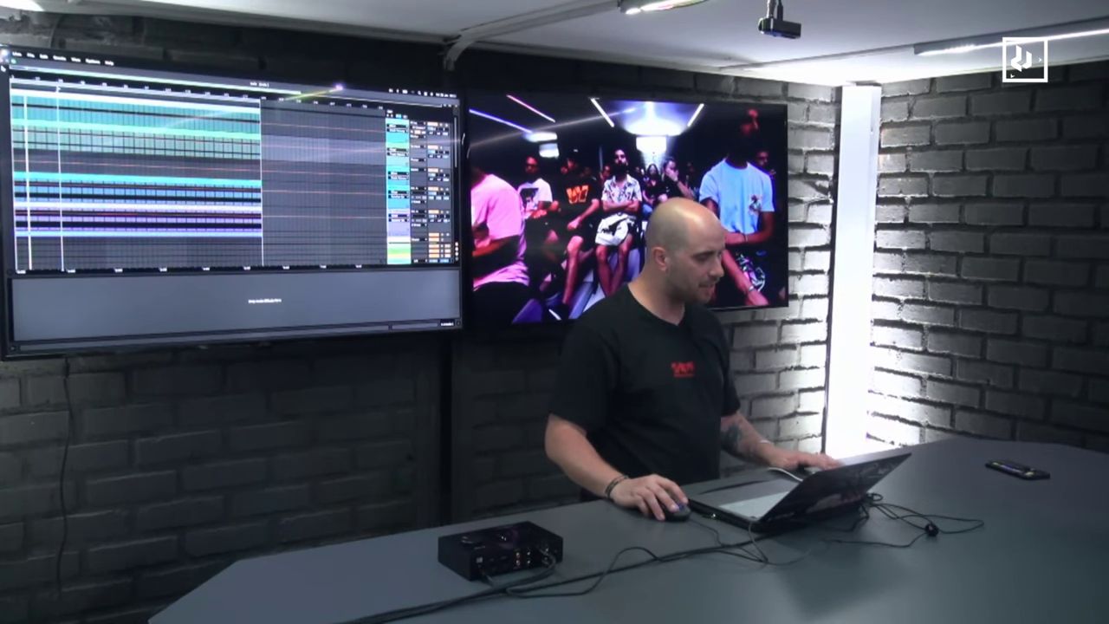
left_click(6, 71)
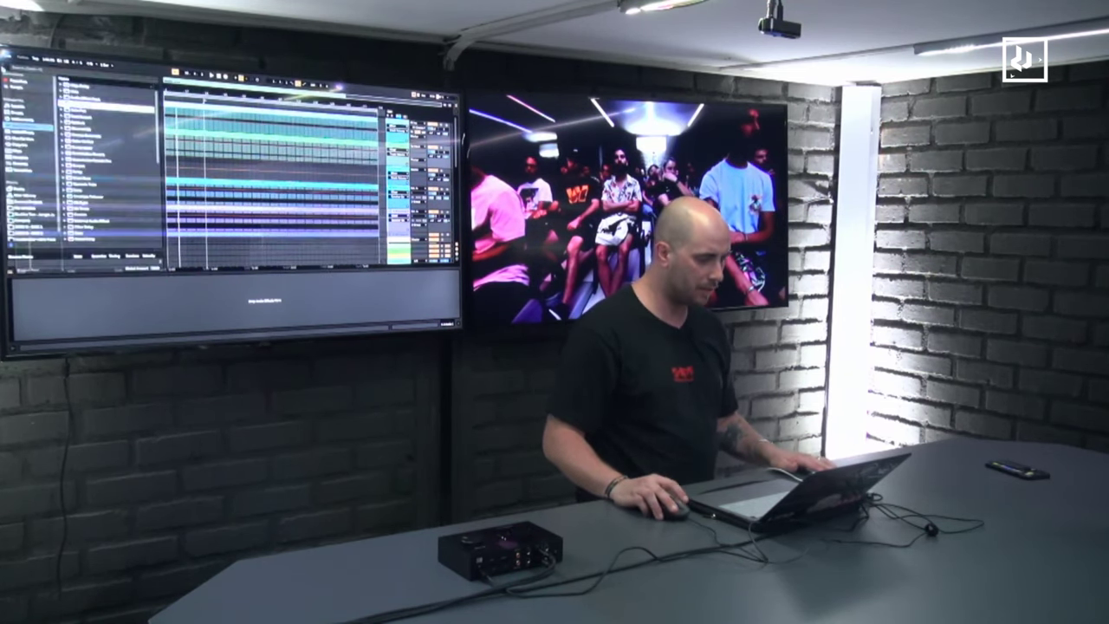
left_click_drag(108, 150, 198, 151)
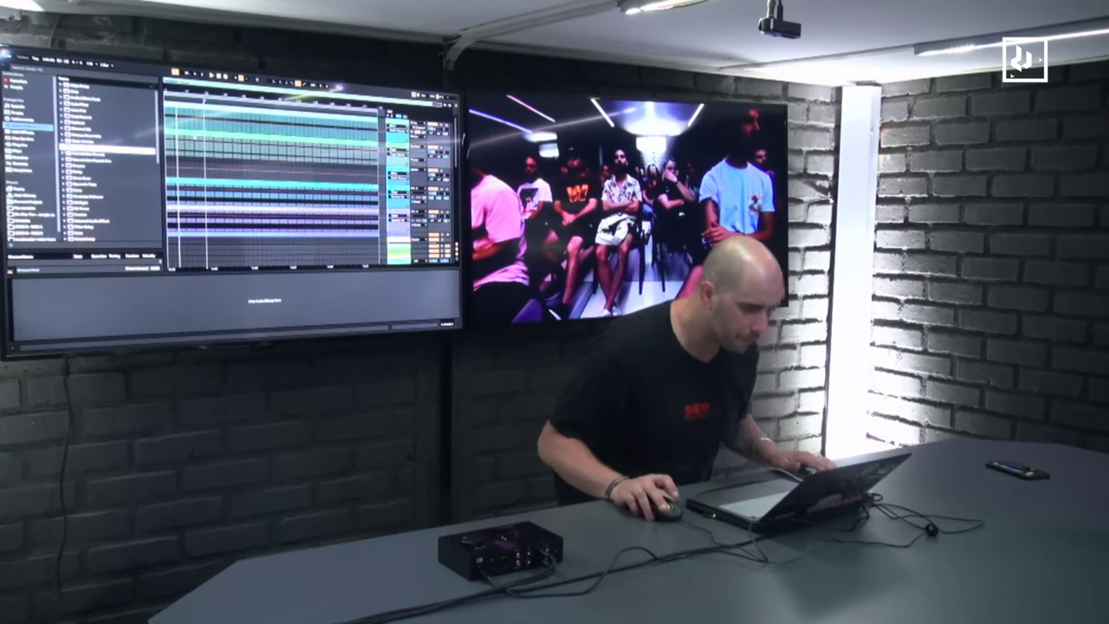
key("Return")
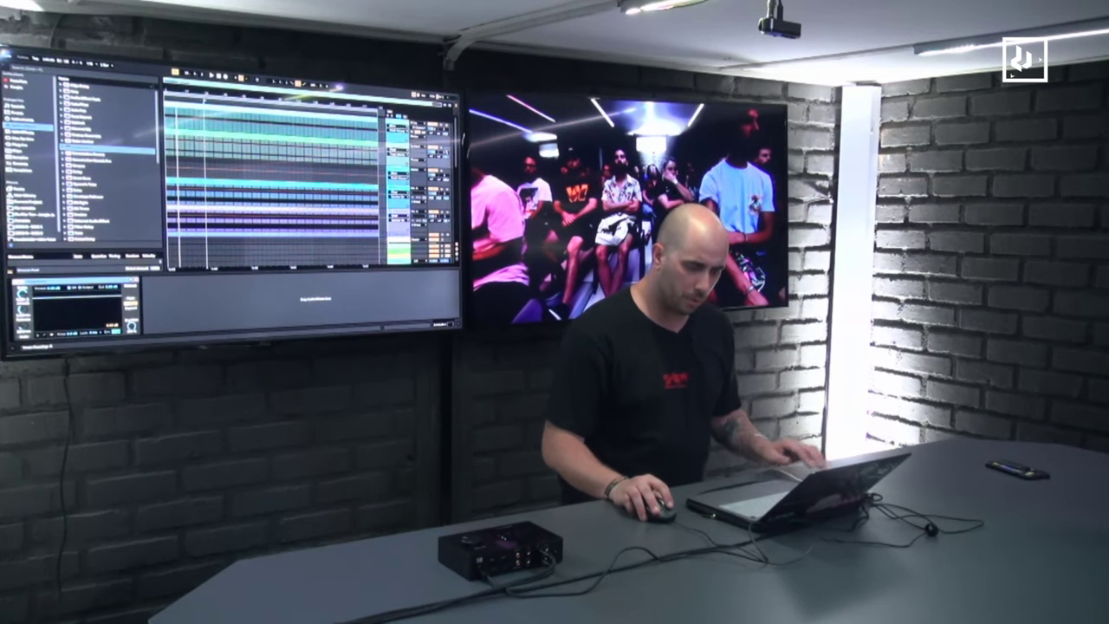
Set the Compressor's threshold to -15.6 dB and enable its sidechain with 1-VIL KICK as the source.
key("space")
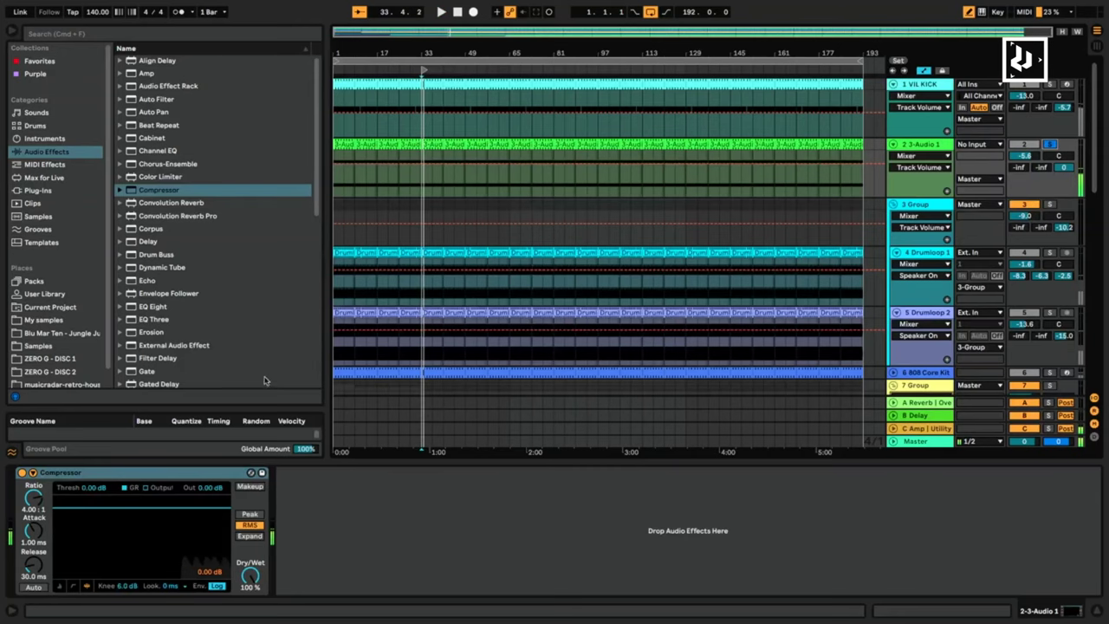
left_click_drag(89, 490, 60, 537)
left_click_drag(80, 494, 80, 502)
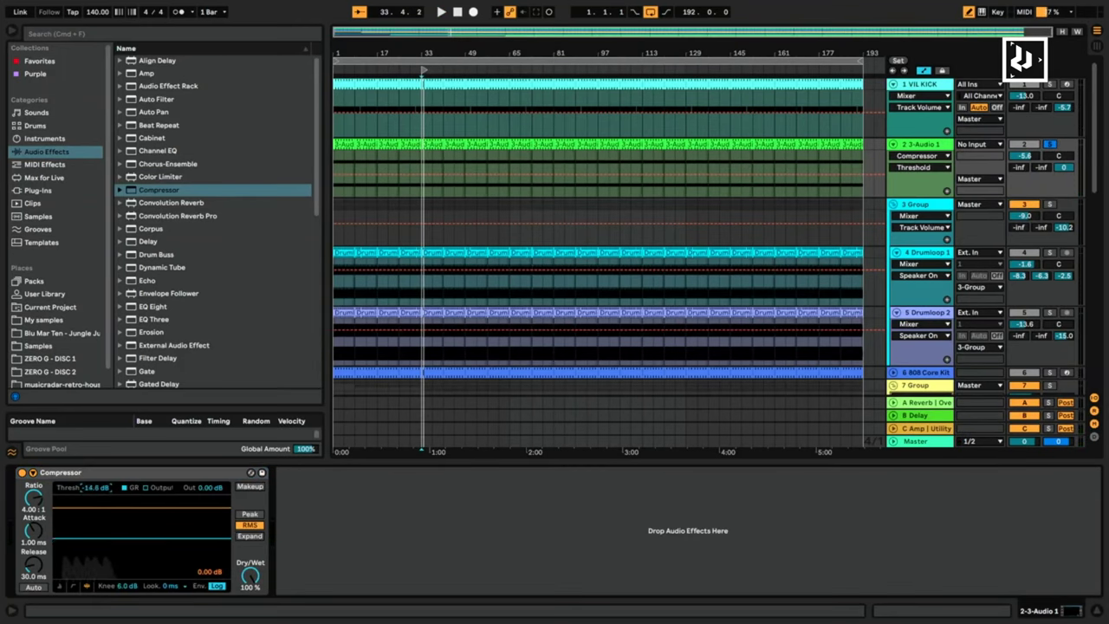
left_click(33, 473)
left_click(43, 487)
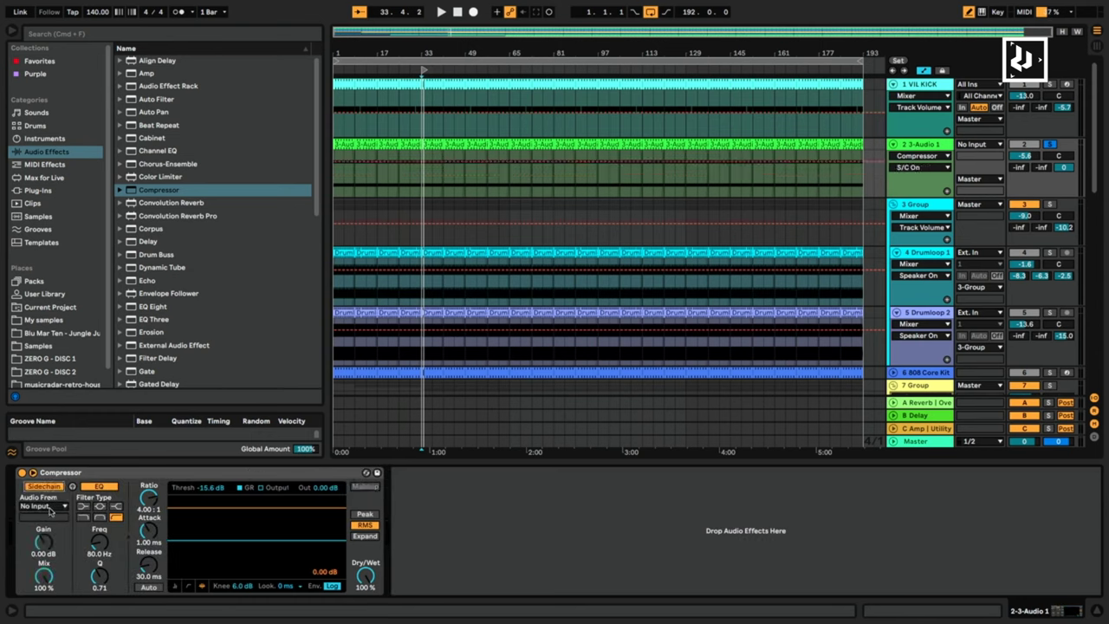
left_click(42, 505)
left_click(57, 290)
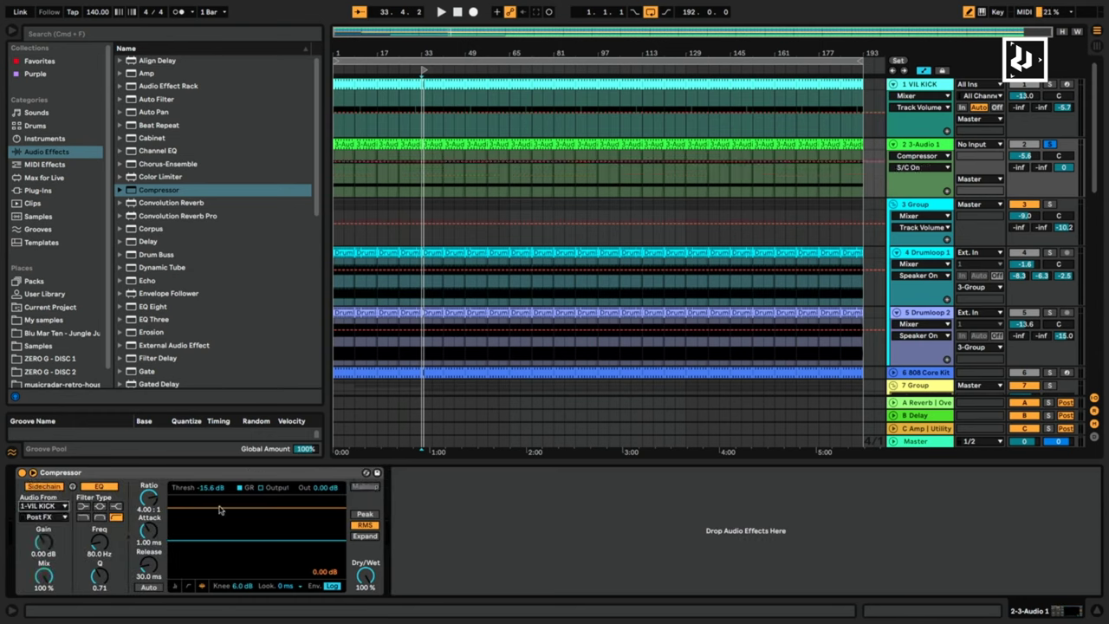
Set the Compressor's ratio to 21.0:1 and threshold to -18.8 dB, and switch off the sidechain EQ.
left_click_drag(147, 513, 148, 467)
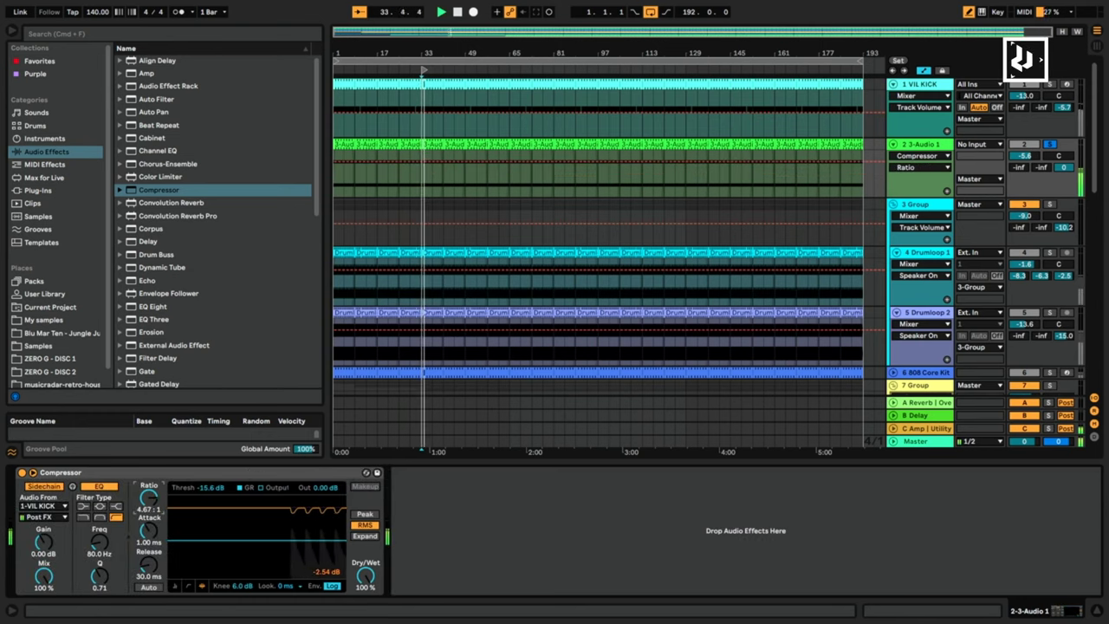
left_click_drag(213, 490, 212, 511)
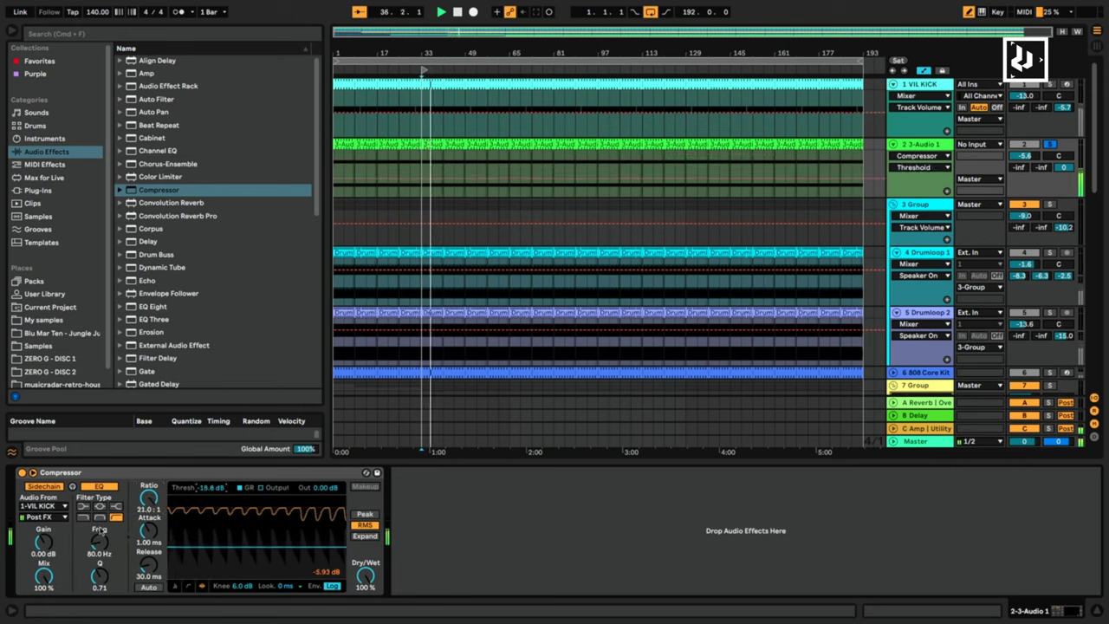
left_click(112, 487)
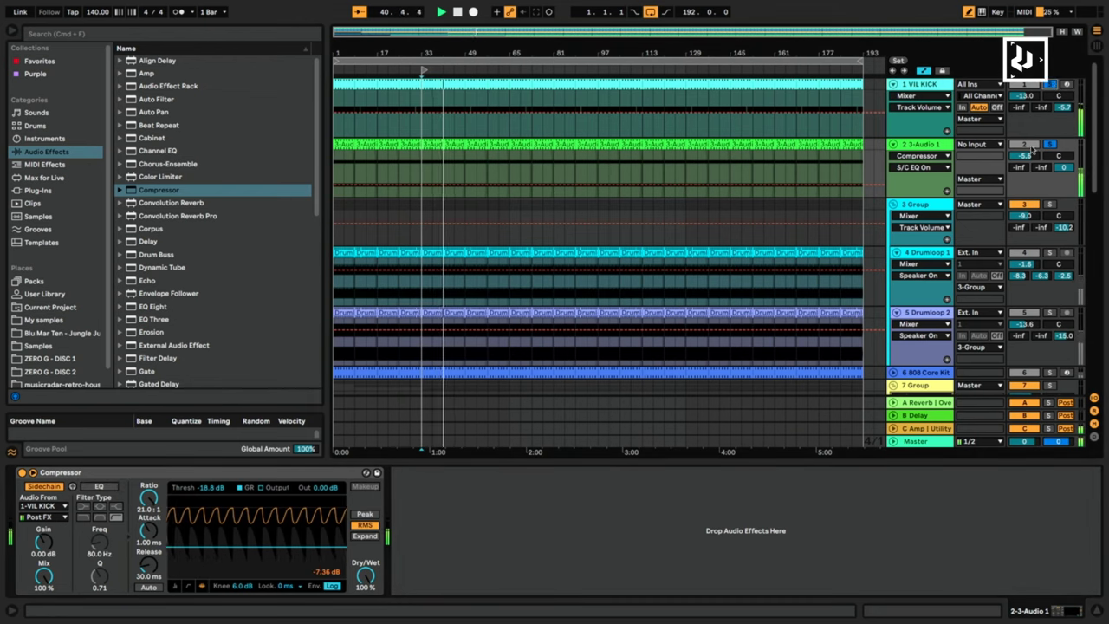
Raise the 2 3-Audio 1 track's volume to -3.1 dB.
left_click_drag(1028, 152, 1029, 147)
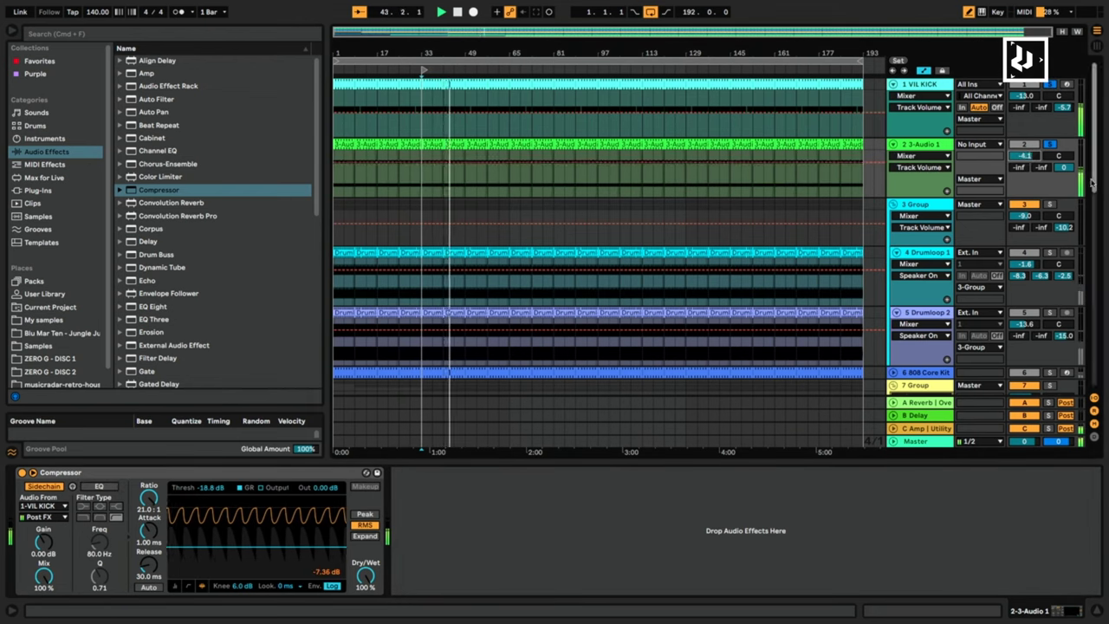
scroll(1031, 164, "up", 1)
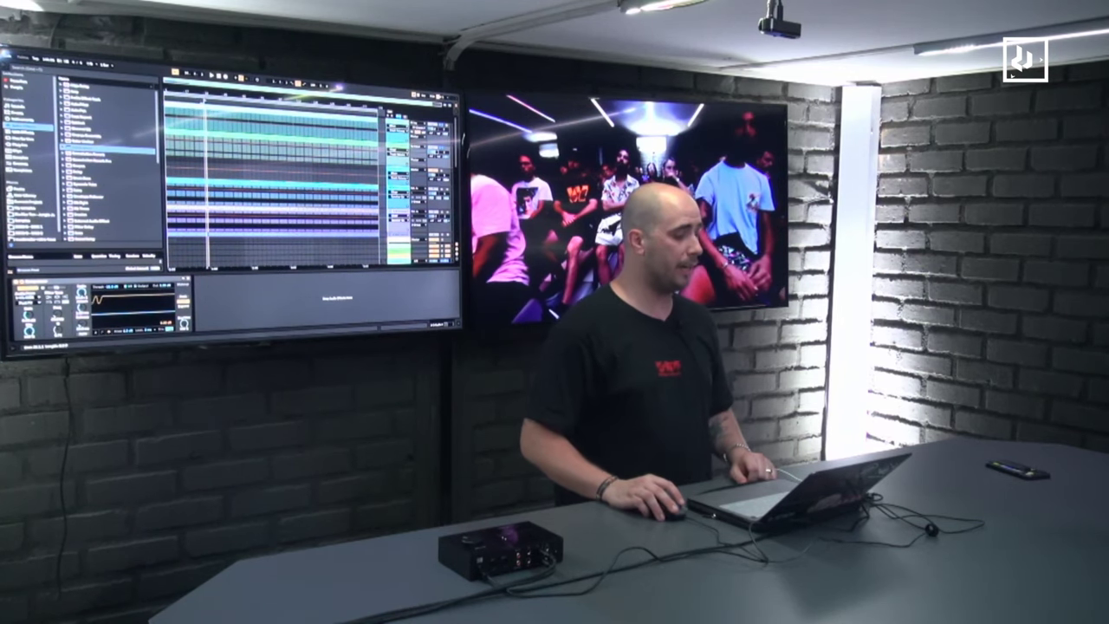
Automate the 1 VIL KICK track's Speaker On parameter to off from bar 25 to bar 33.
left_click(201, 112)
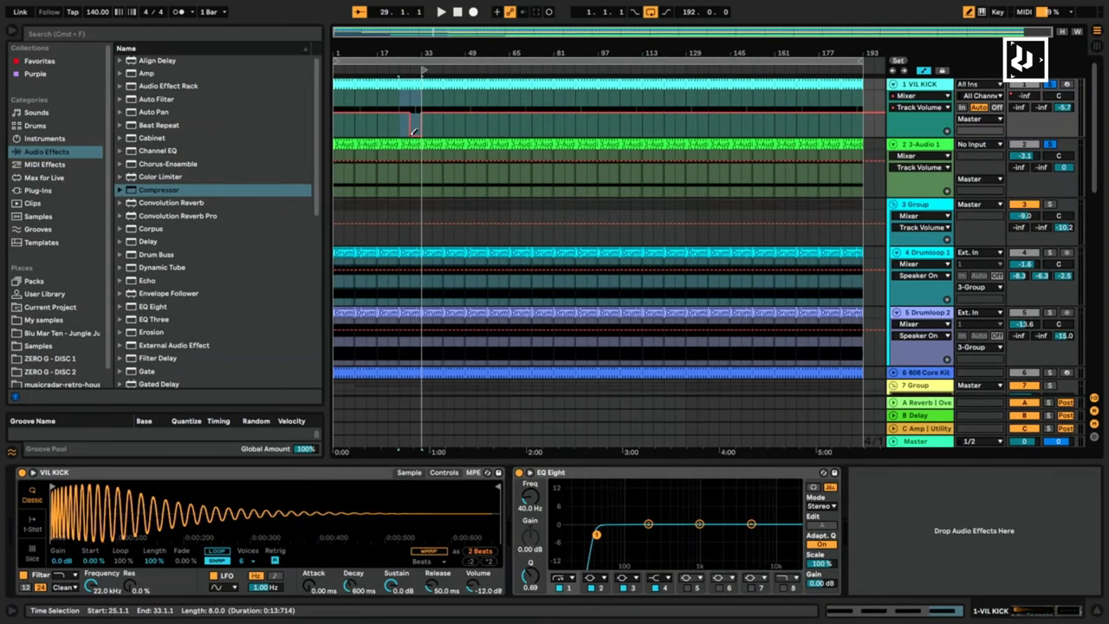
key("super+z")
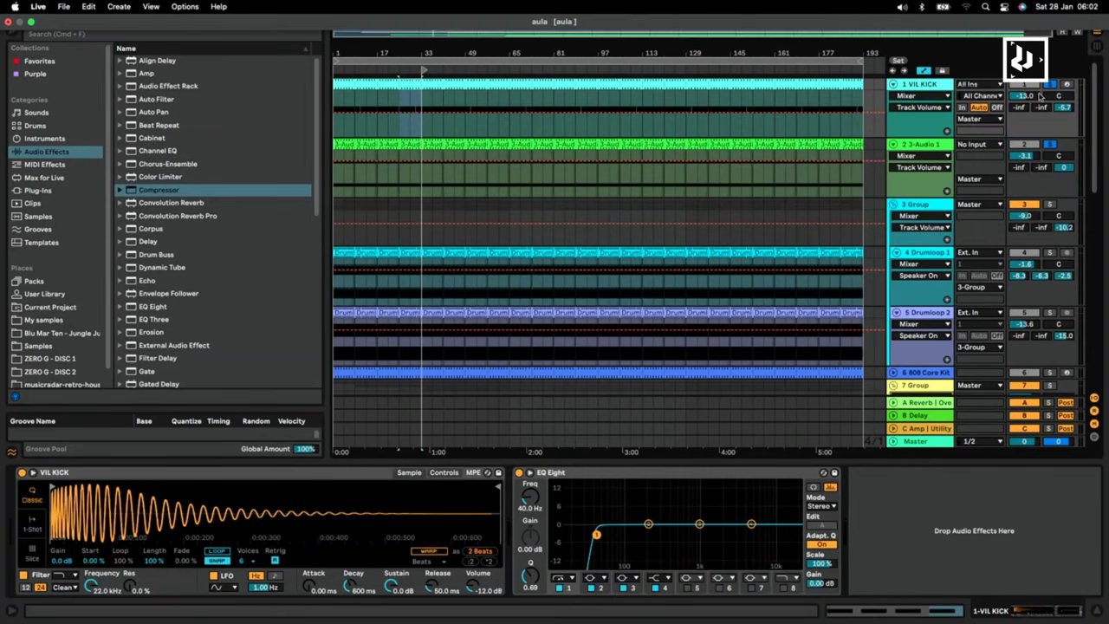
left_click(1034, 84)
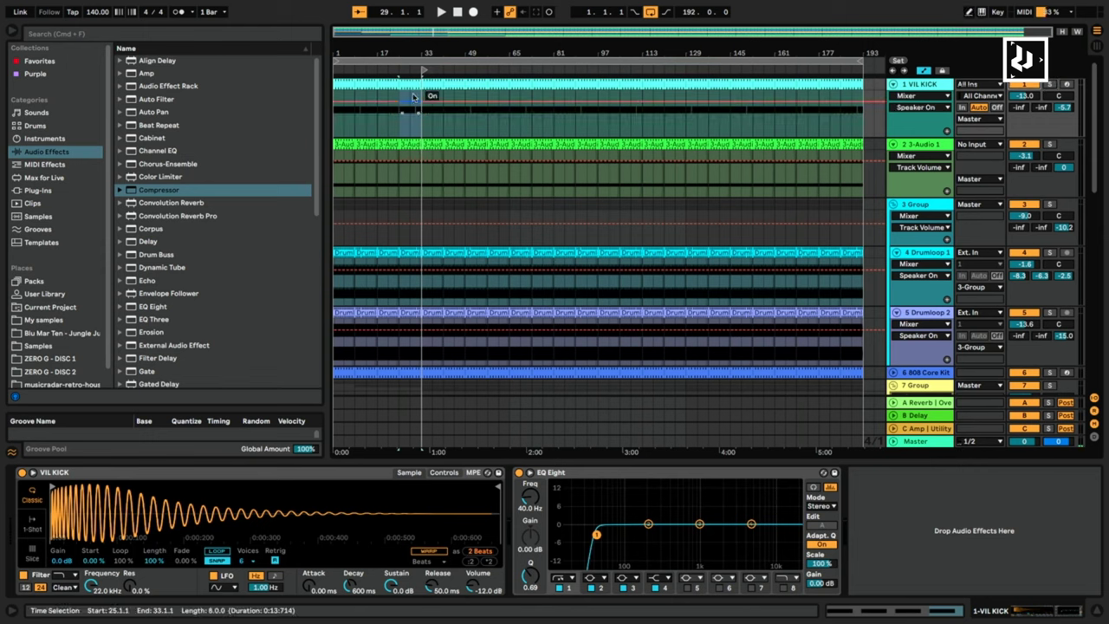
left_click_drag(423, 93, 417, 130)
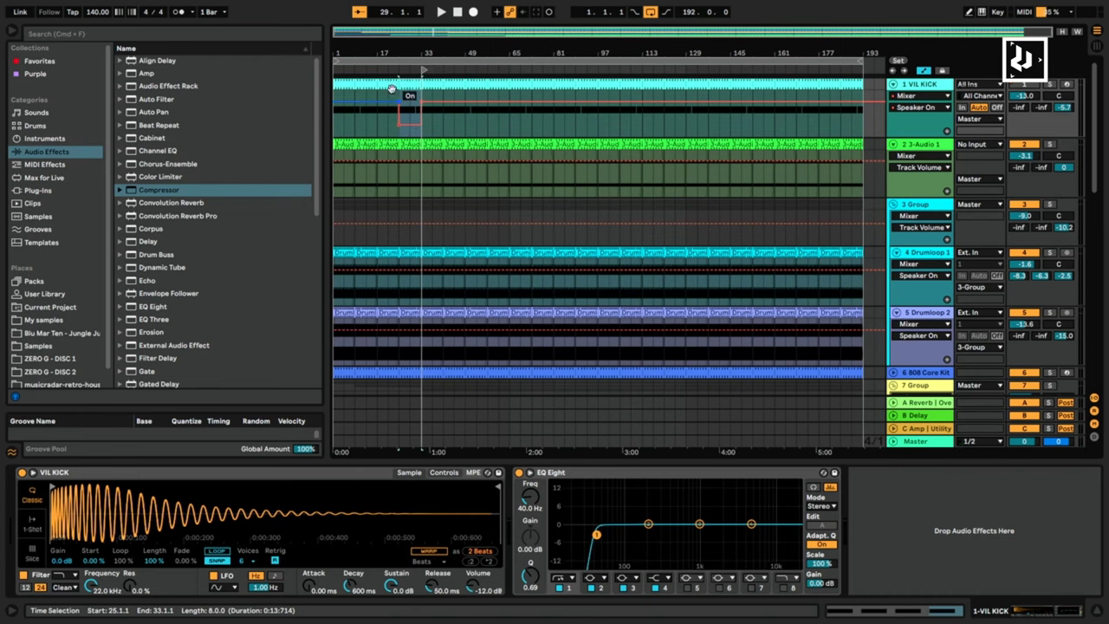
Delete the 14 15-Audio 1 track's clips between bars 17 and 33 during playback.
key("space")
scroll(417, 232, "down", 3)
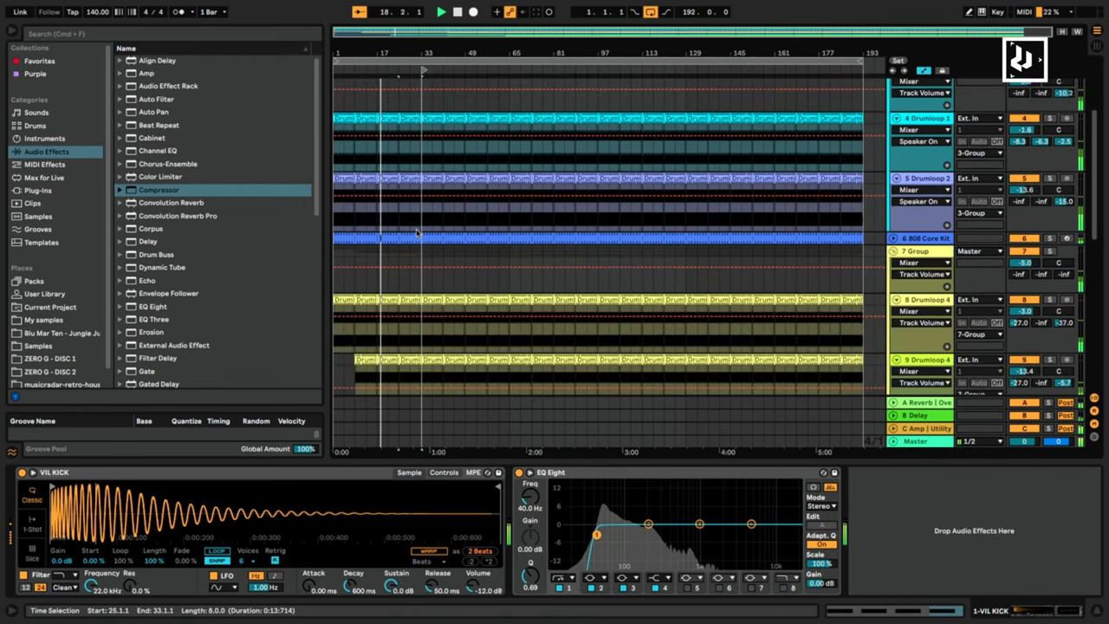
scroll(417, 232, "down", 5)
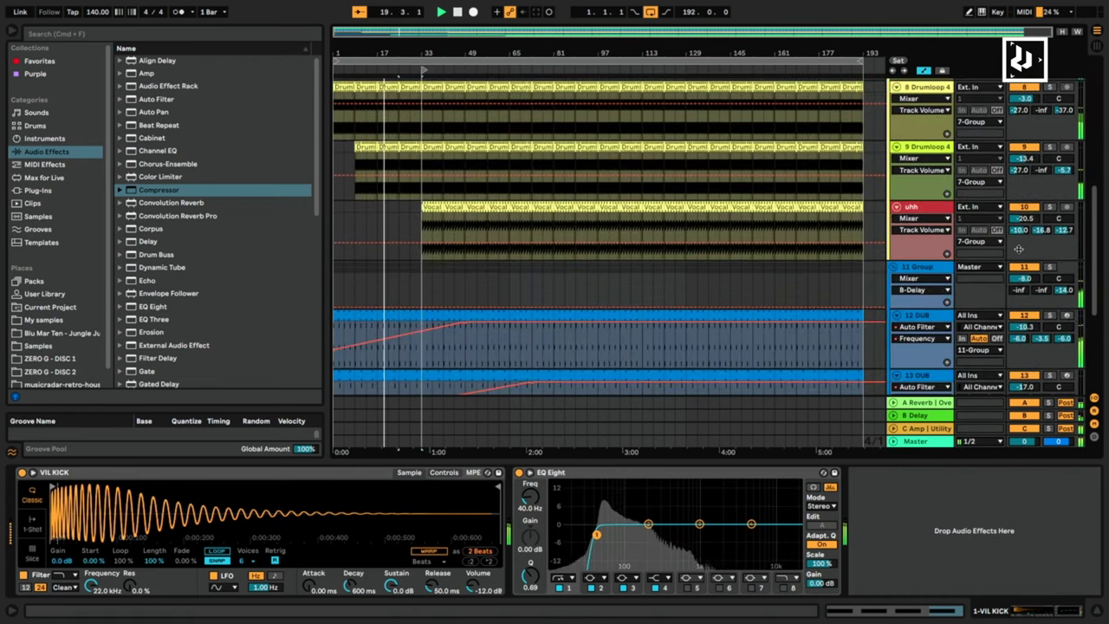
scroll(426, 230, "down", 4)
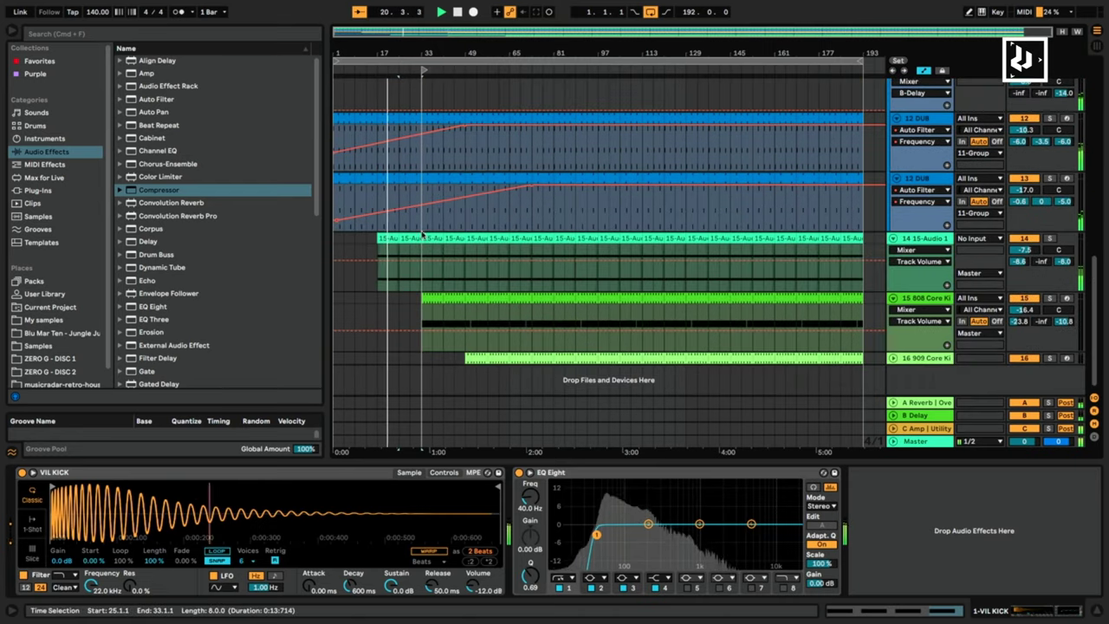
left_click(385, 238)
key("Delete")
left_click(410, 239)
key("Delete")
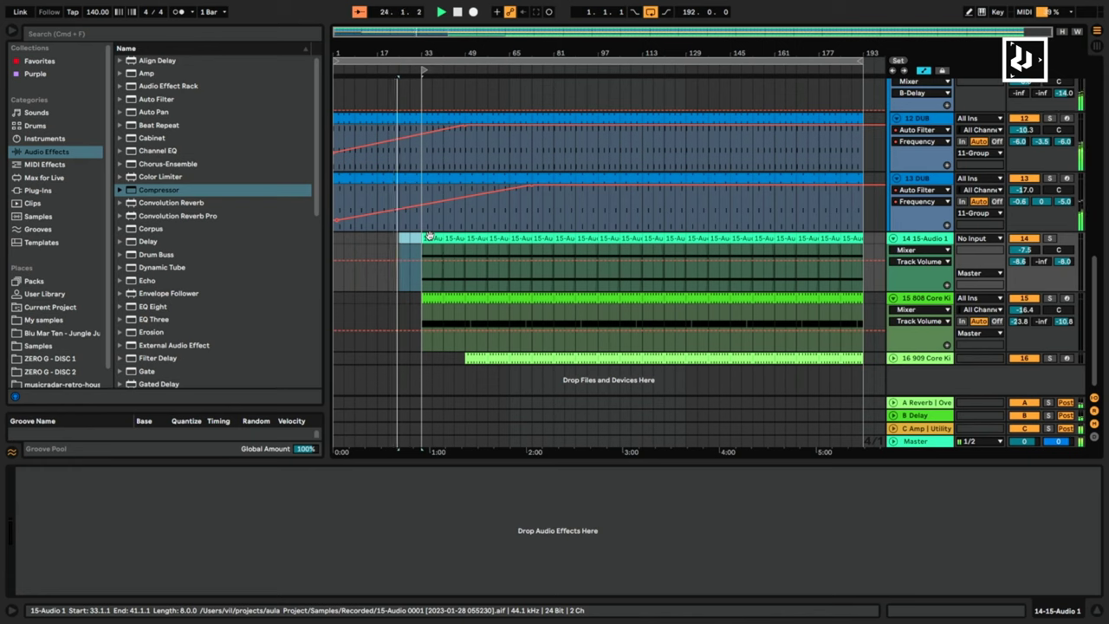
Add a filter frequency automation peak to the 13 DUB track around bar 29, starting from a low point at bar 25.
left_click(400, 207)
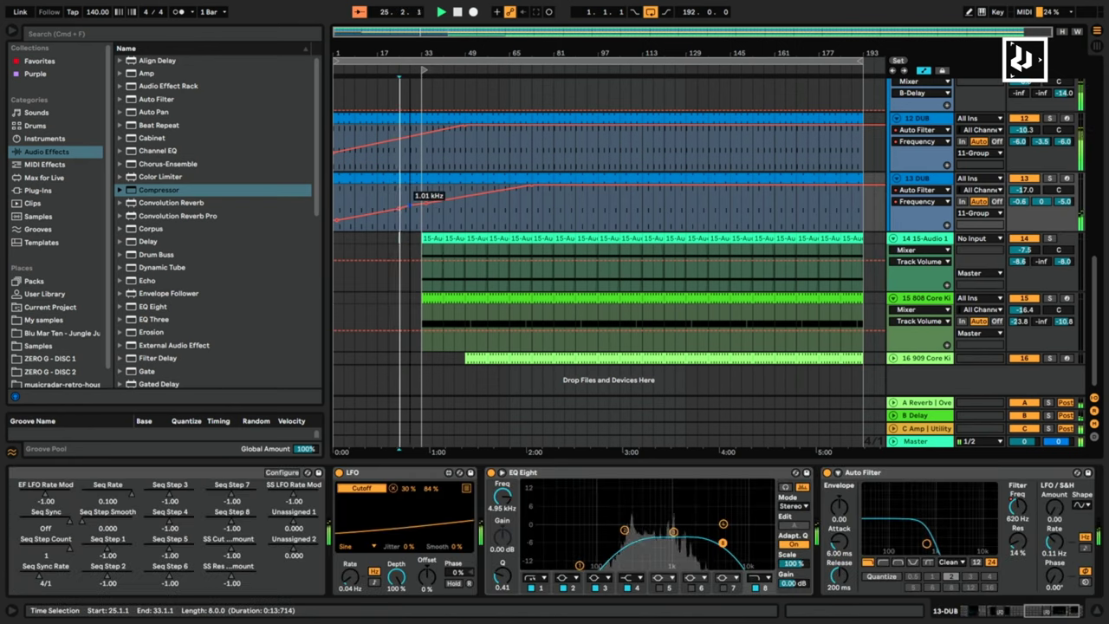
mouse_move(413, 203)
left_mouse_down()
mouse_move(410, 184)
mouse_move(399, 210)
left_mouse_up()
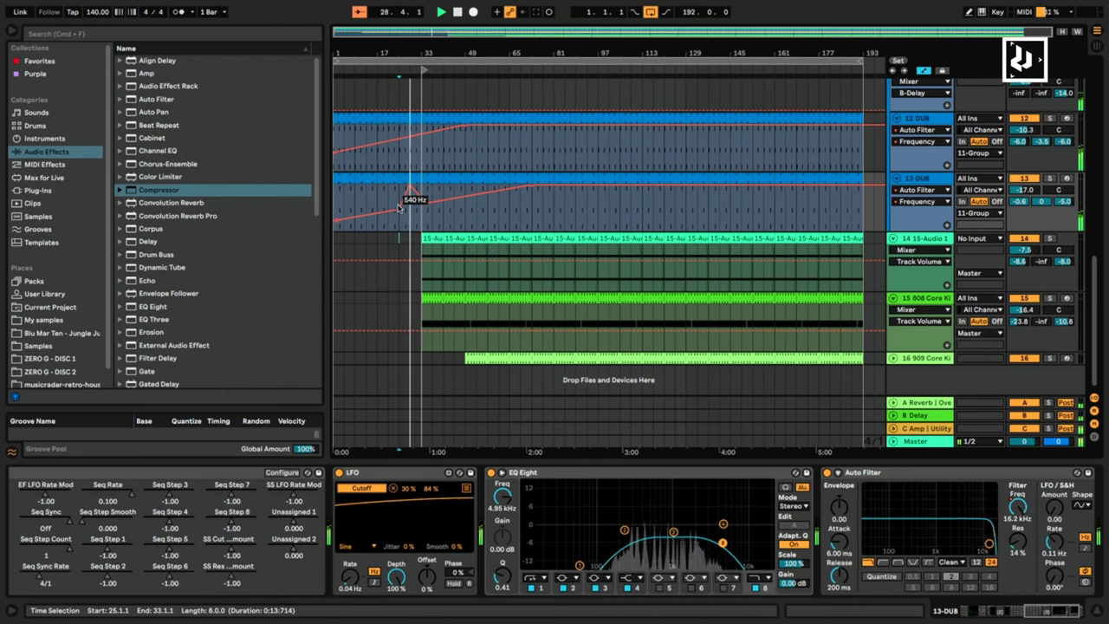
scroll(511, 163, "up", 4)
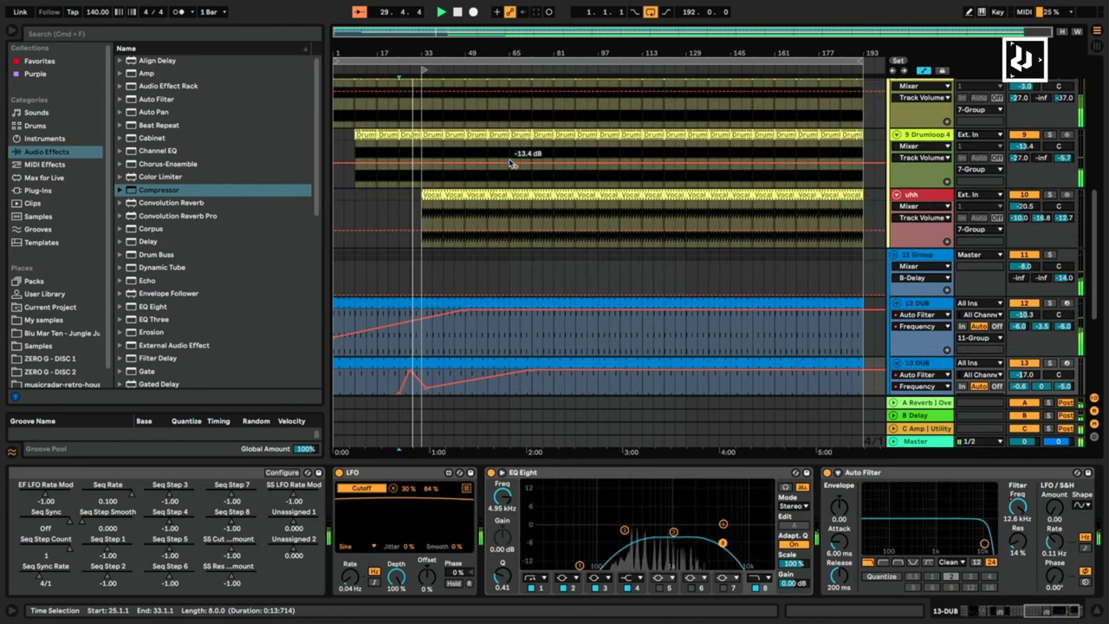
Delete the 2 3-Audio 1 track's clips between bars 29 and 33.
scroll(511, 164, "up", 9)
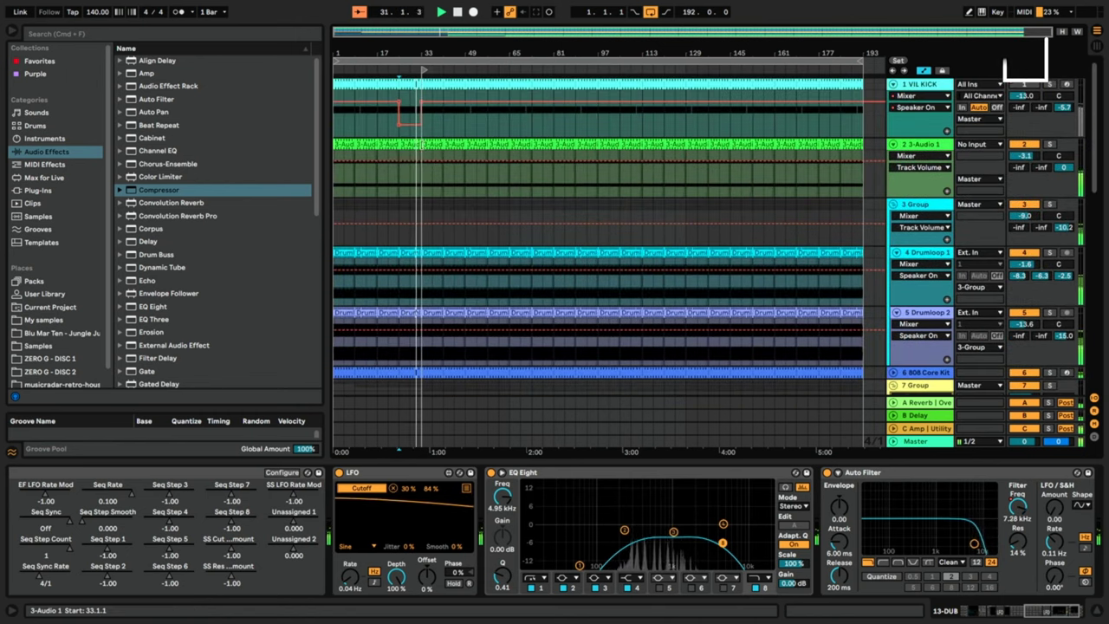
left_click(413, 147)
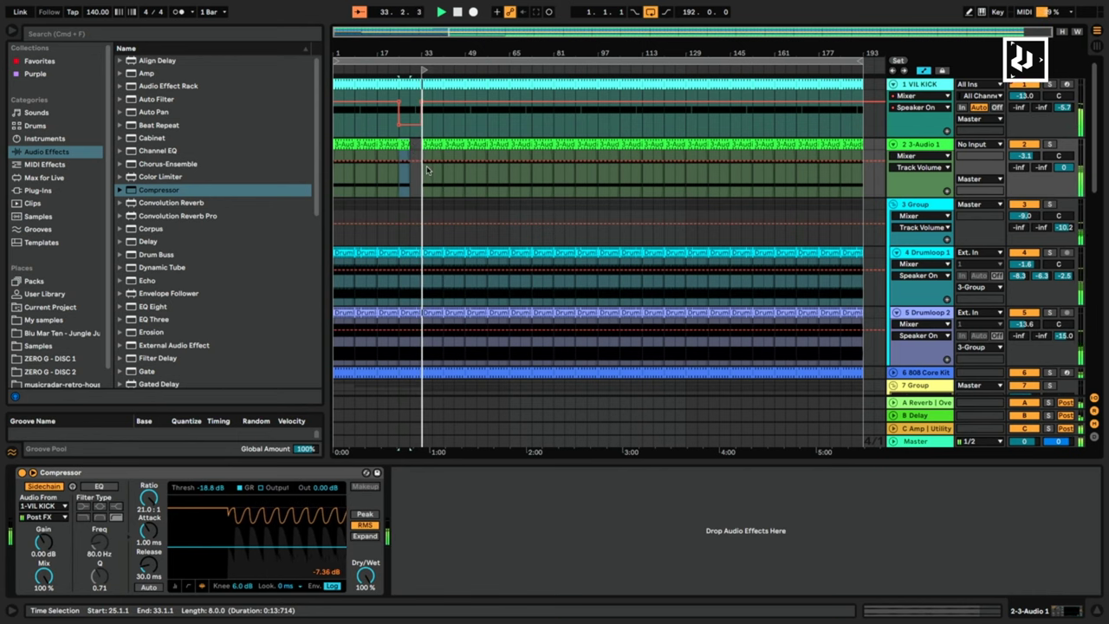
Delete the 15 808 Core Kit clips from bar 33 to bar 49 and the 14 15-Audio 1 clips from bar 33 to bar 41.
scroll(457, 218, "down", 10)
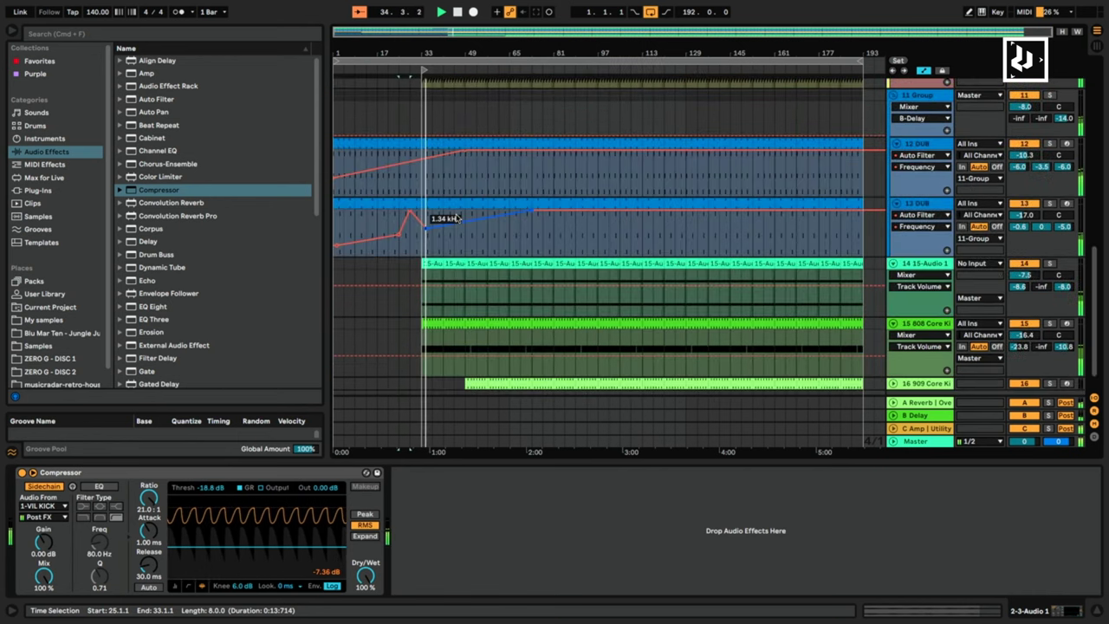
scroll(457, 217, "down", 1)
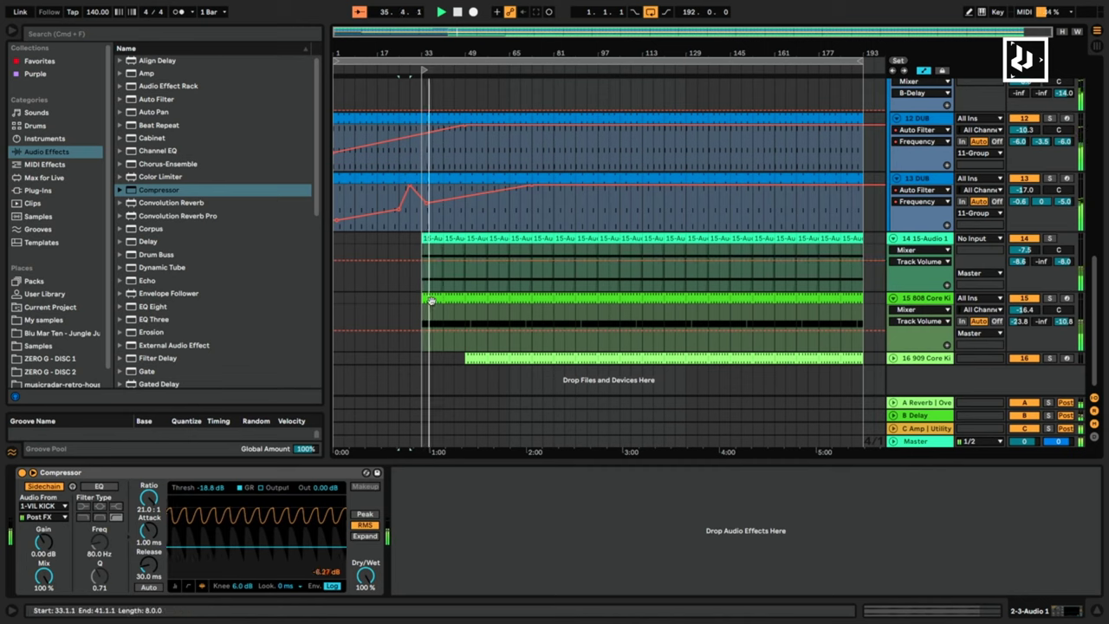
left_click_drag(431, 301, 445, 296)
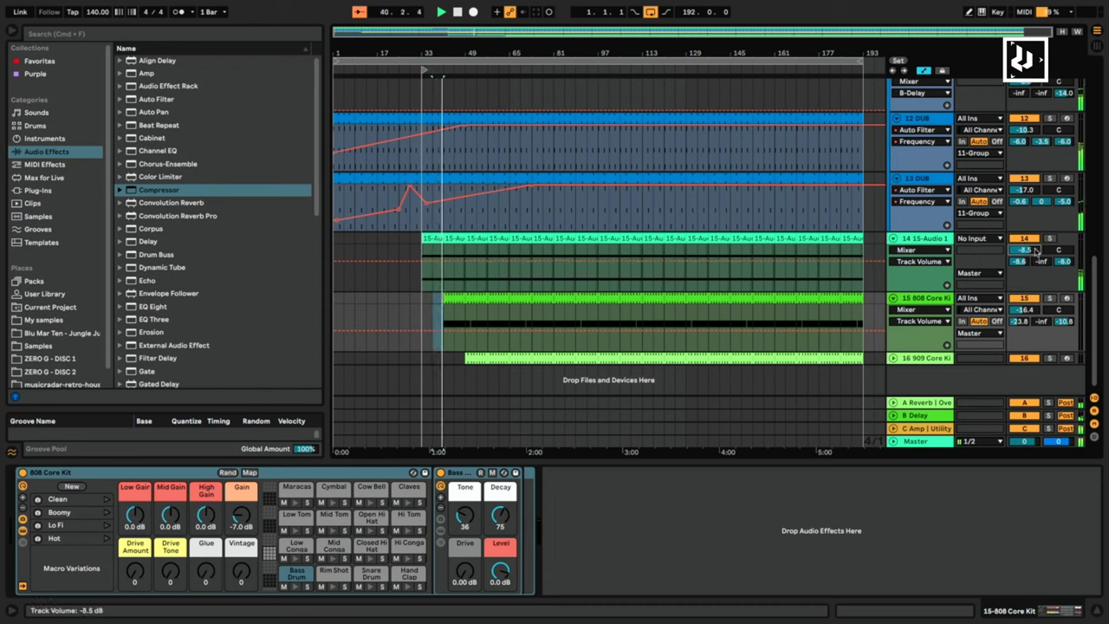
left_click(459, 312)
key("Delete")
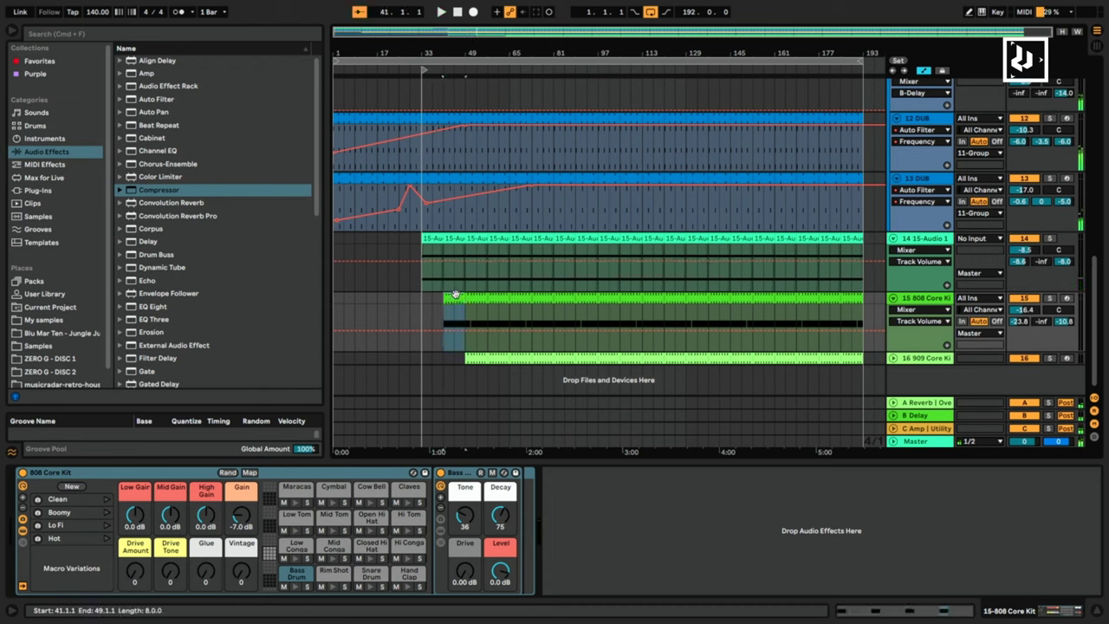
left_click(432, 237)
key("Delete")
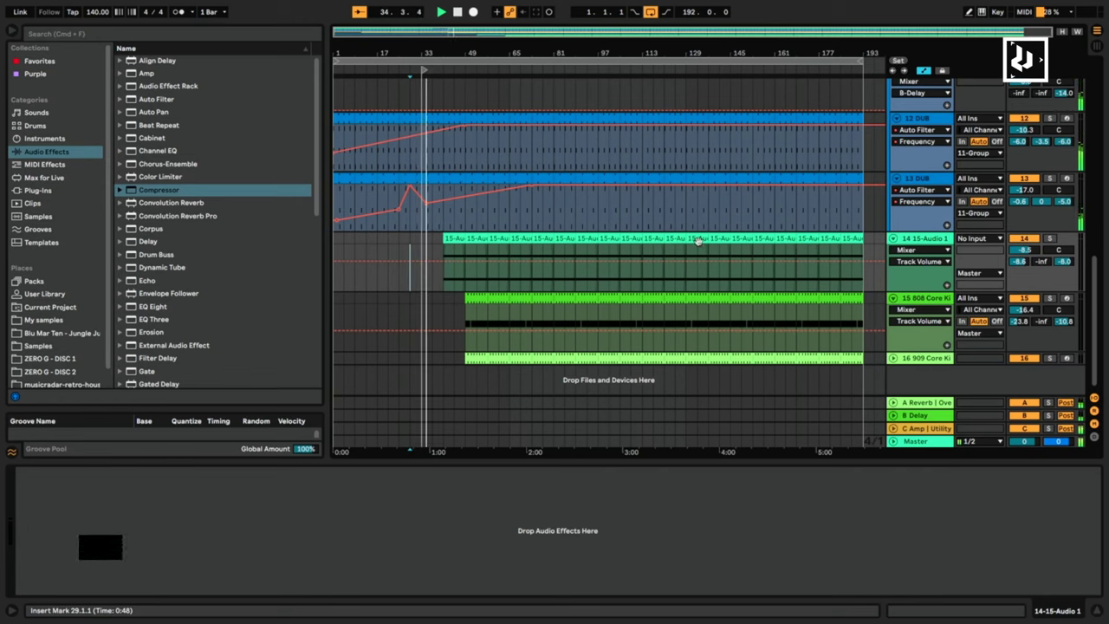
Raise the uhh track's volume to -17.5 dB and lower the 14 15-Audio 1 track's volume to -10.5 dB.
scroll(692, 242, "up", 5)
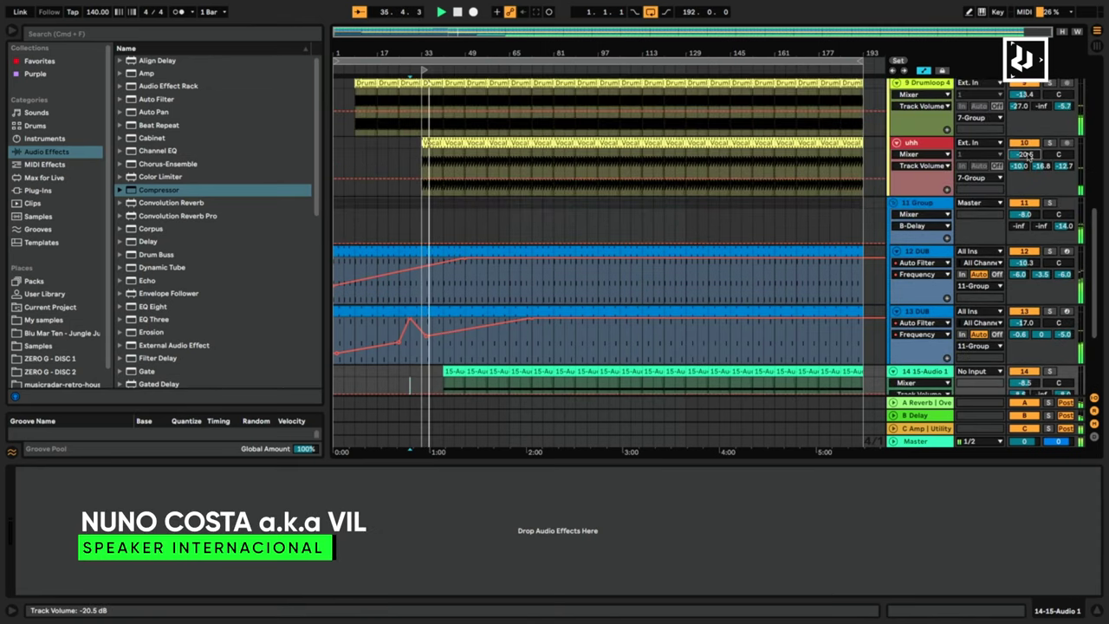
scroll(601, 324, "up", 8)
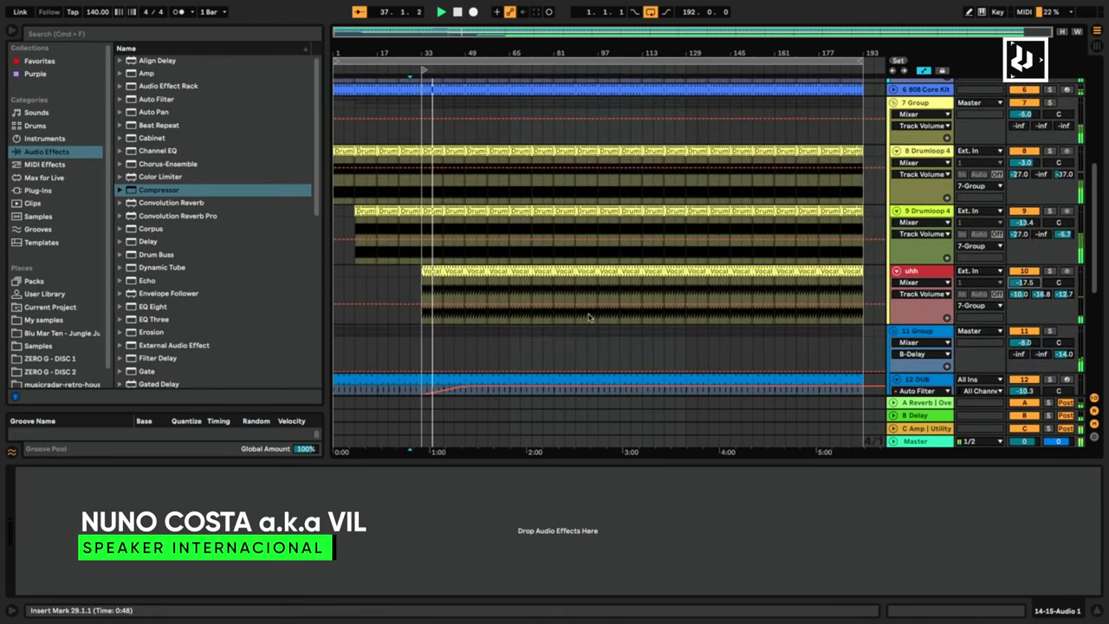
scroll(552, 272, "down", 5)
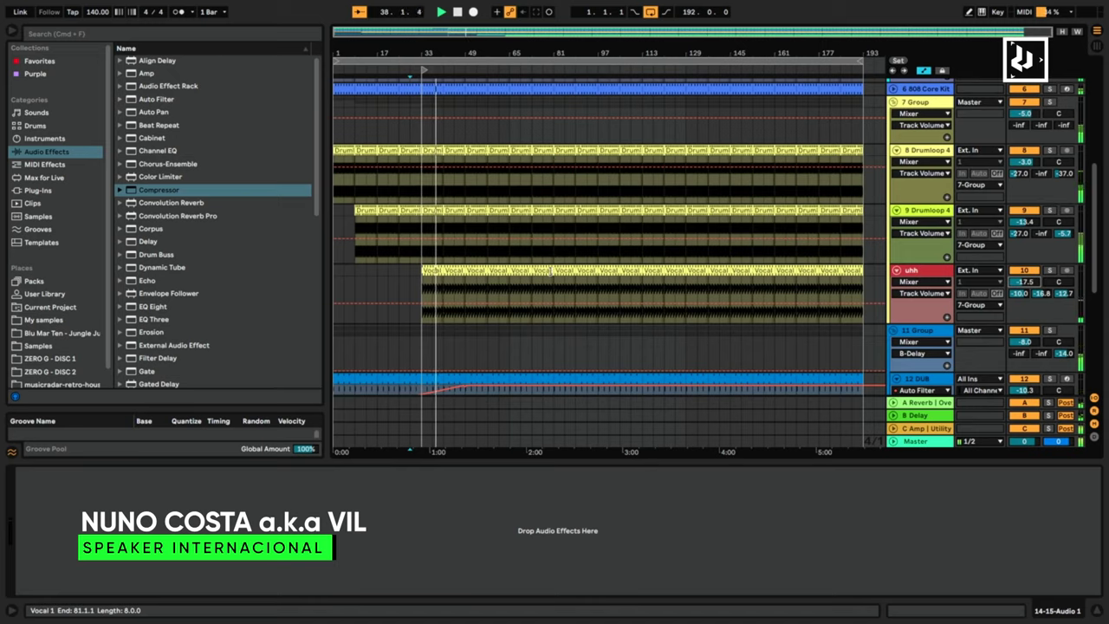
scroll(551, 271, "down", 10)
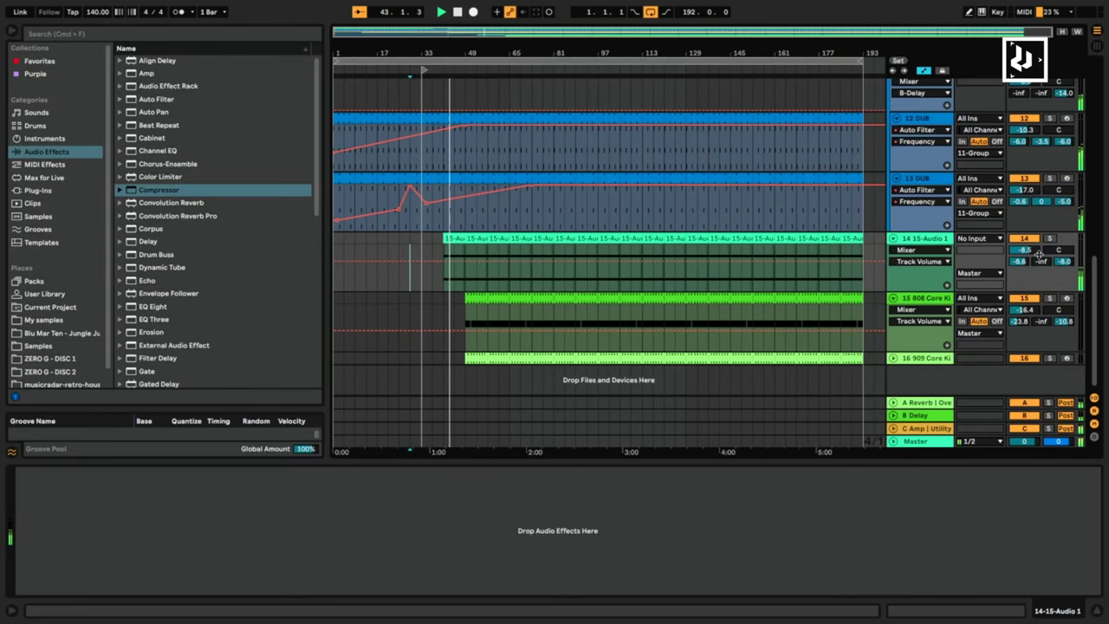
left_click_drag(1039, 253, 1034, 252)
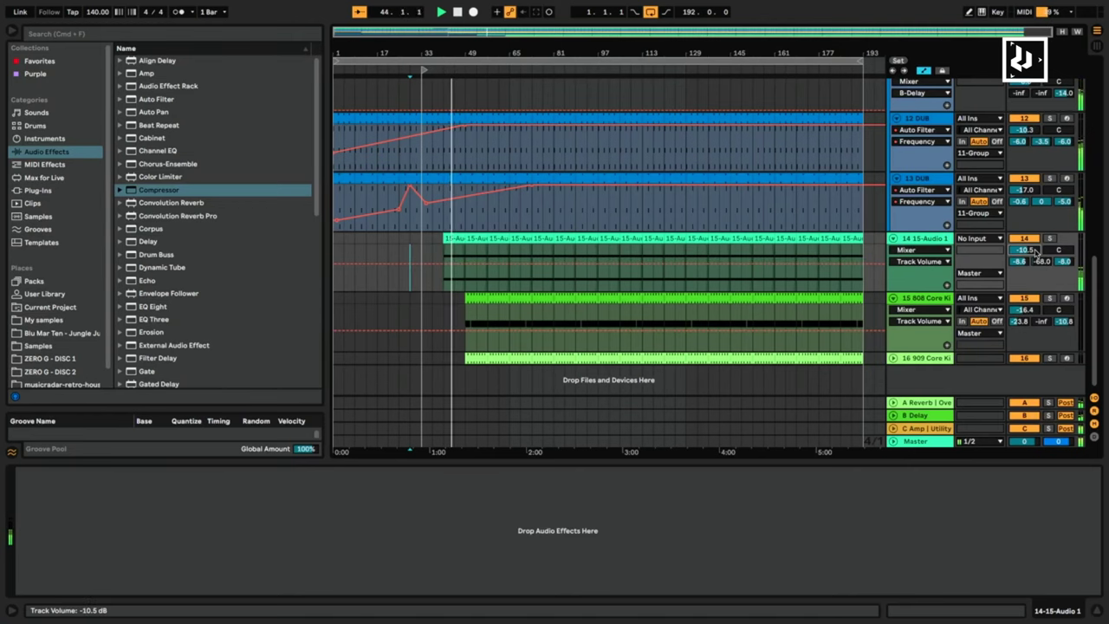
scroll(566, 280, "up", 3)
scroll(563, 280, "down", 3)
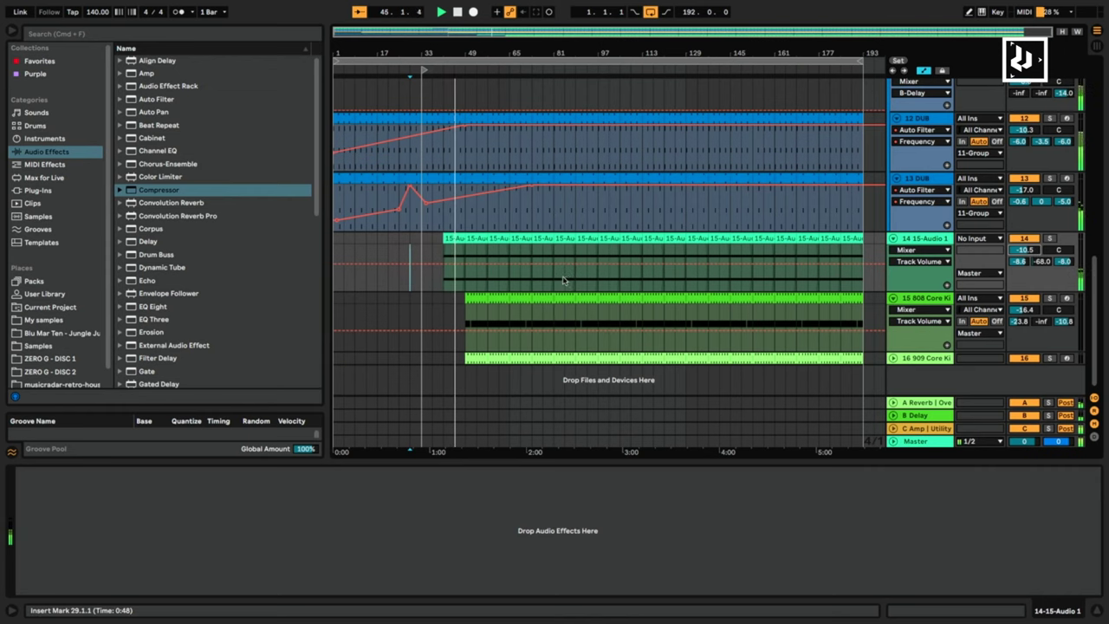
Delete the 16 909 Core Kit track's clips from bar 49 to bar 65.
left_click(467, 359)
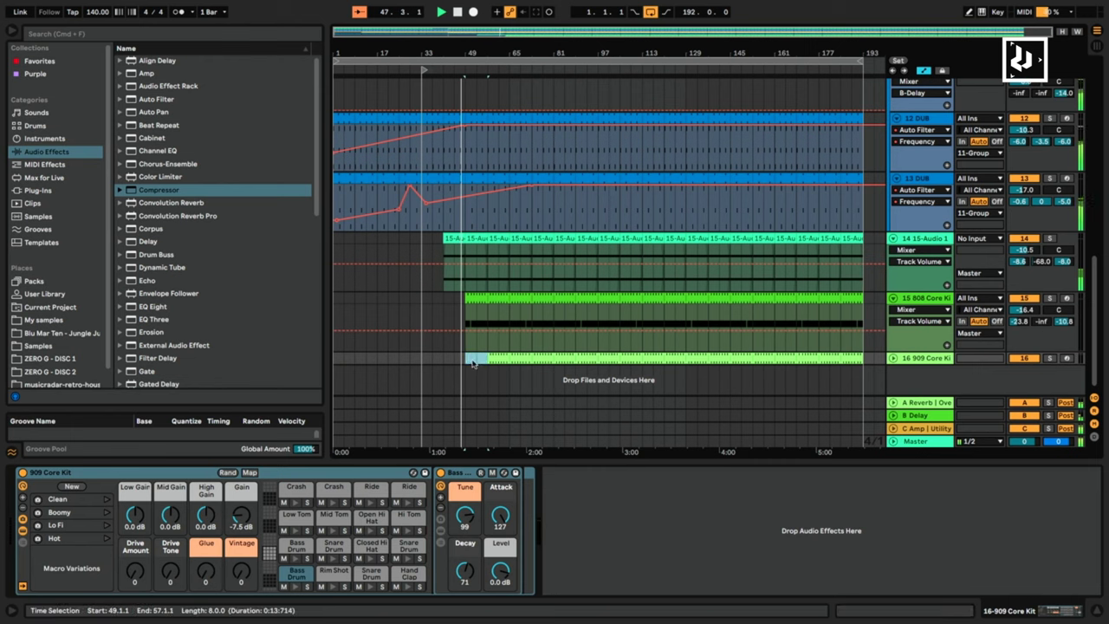
left_click(493, 359)
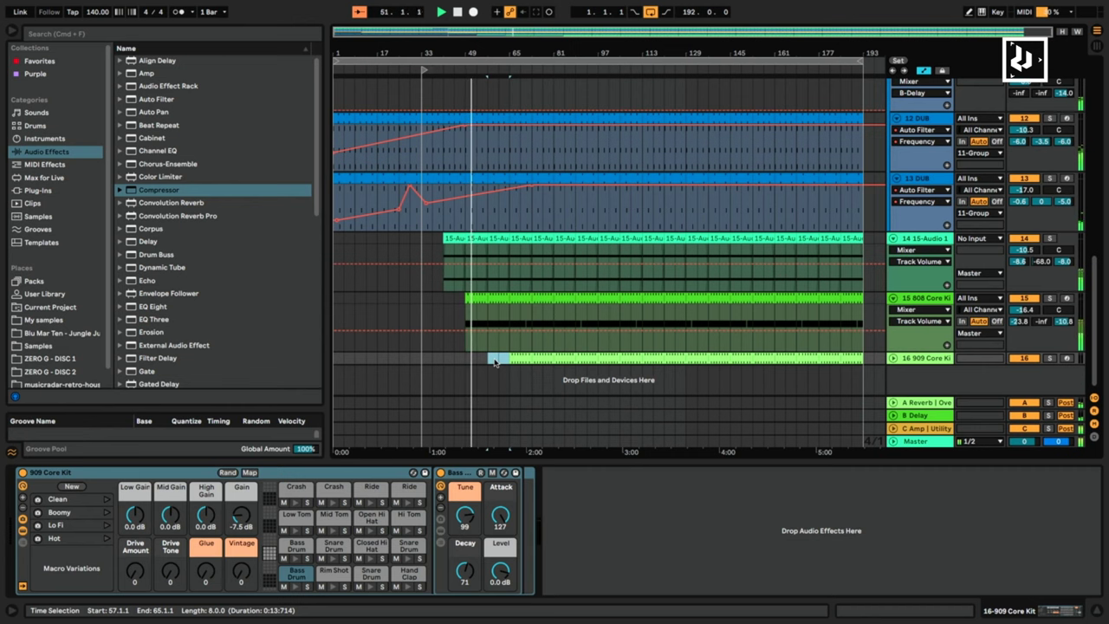
scroll(524, 125, "up", 10)
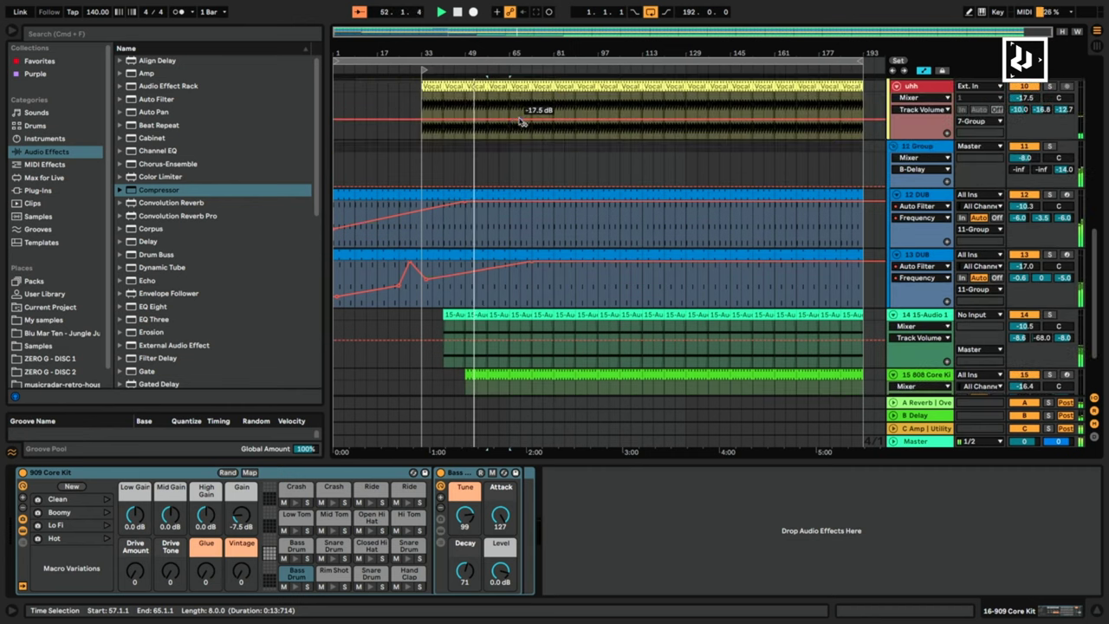
scroll(524, 129, "down", 10)
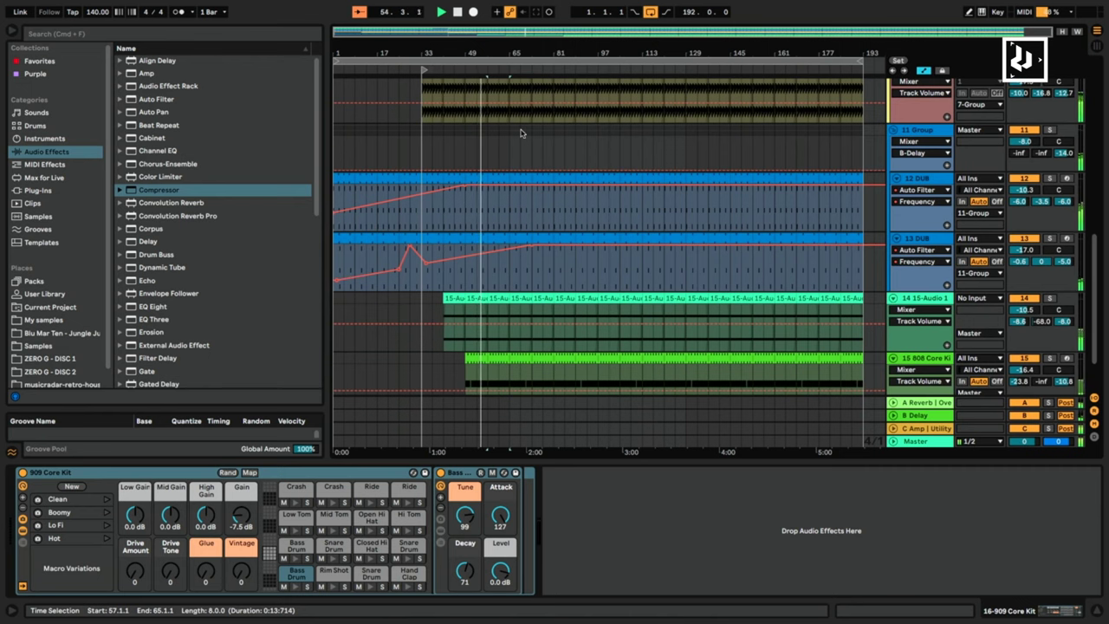
Automate the 1 VIL KICK track's Speaker On parameter to off from bar 61 to bar 65.
scroll(521, 133, "up", 10)
key("b")
left_click_drag(500, 121, 512, 129)
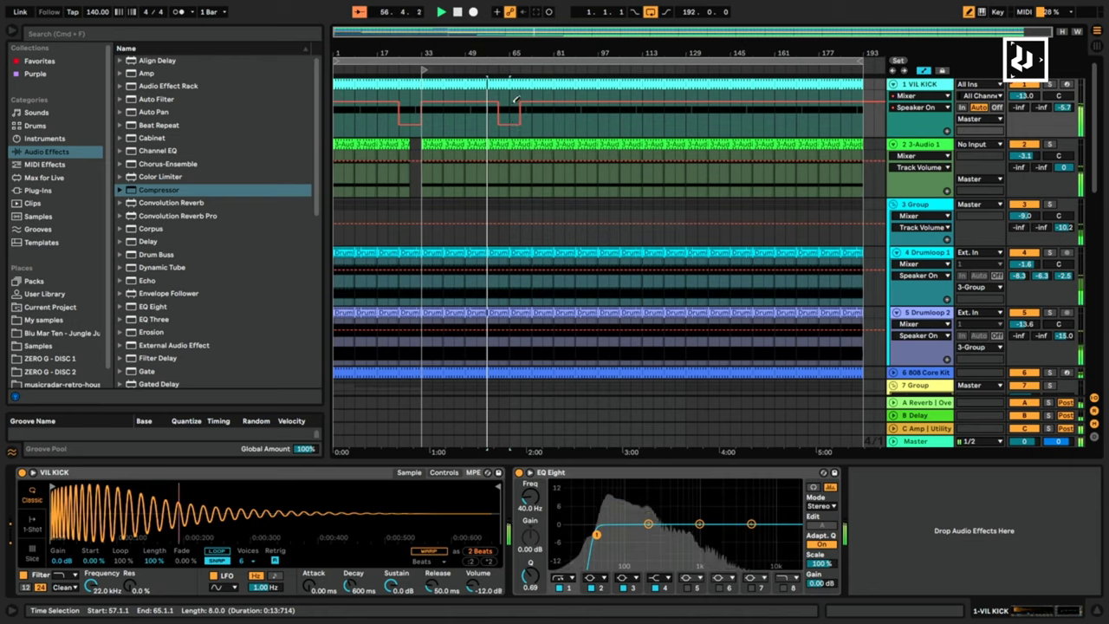
scroll(520, 130, "down", 10)
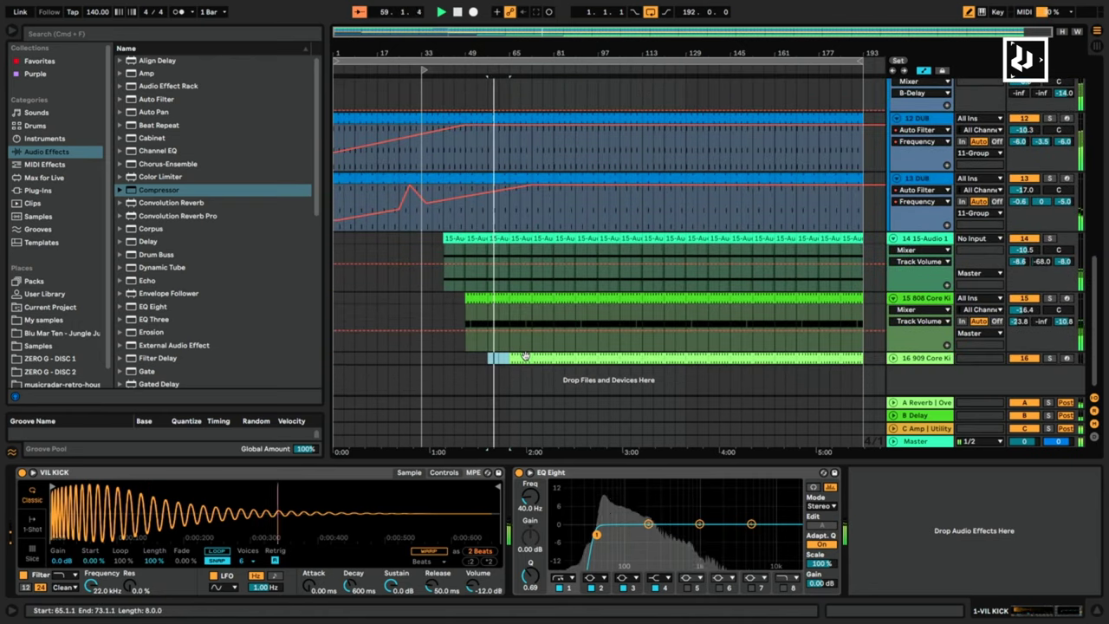
scroll(511, 346, "up", 10)
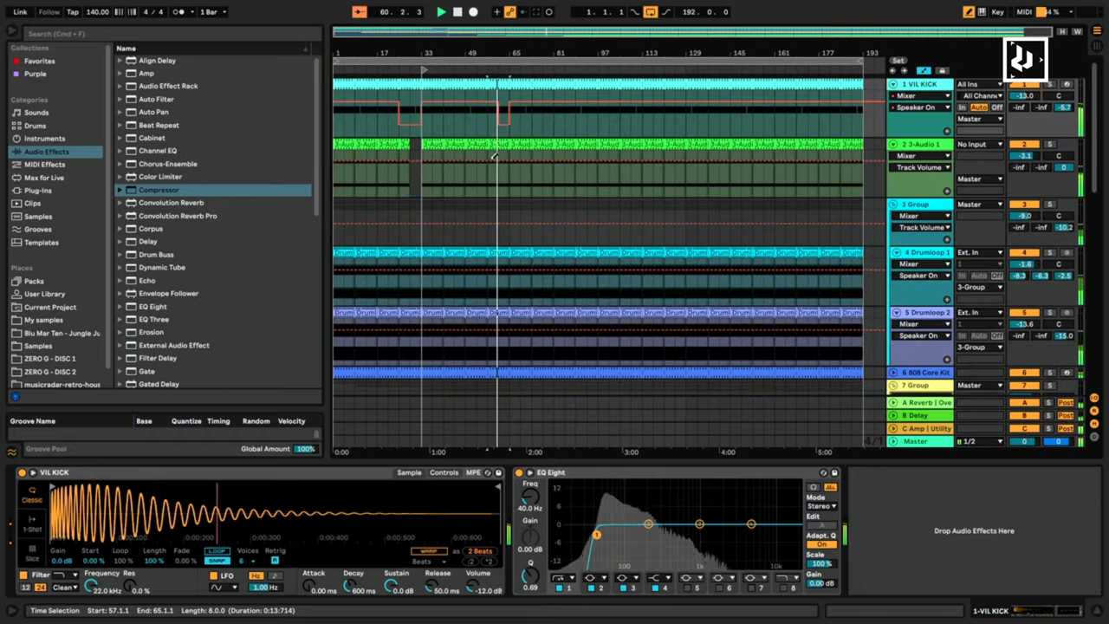
Delete the drumloop clips in the 7 Group between bars 61 and 65.
scroll(503, 323, "down", 7)
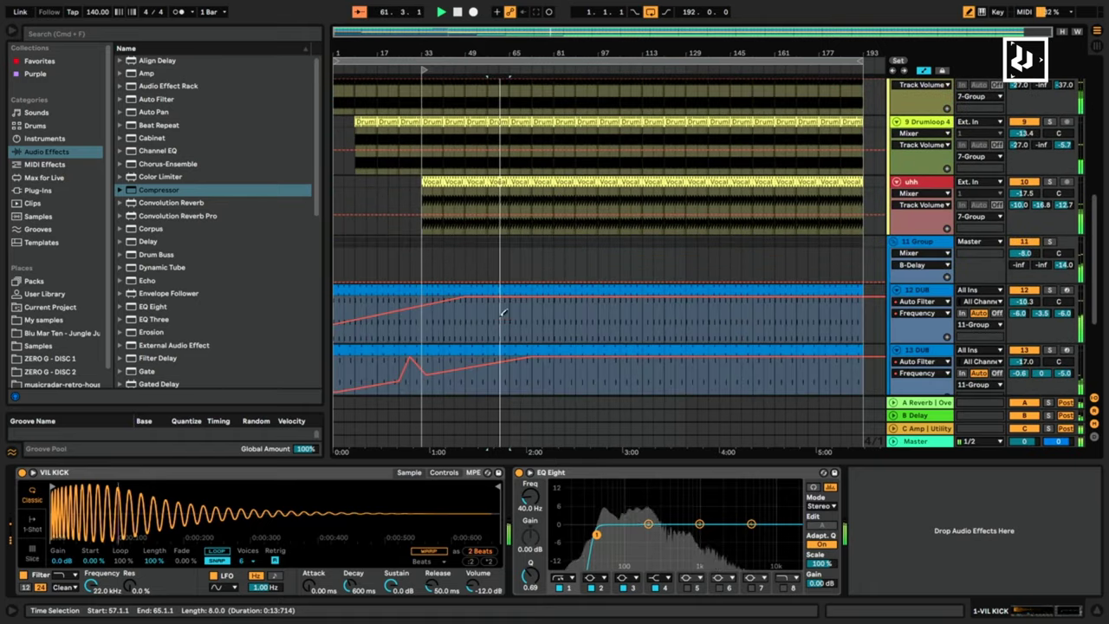
key("b")
left_click_drag(511, 243, 500, 243)
mouse_move(498, 4)
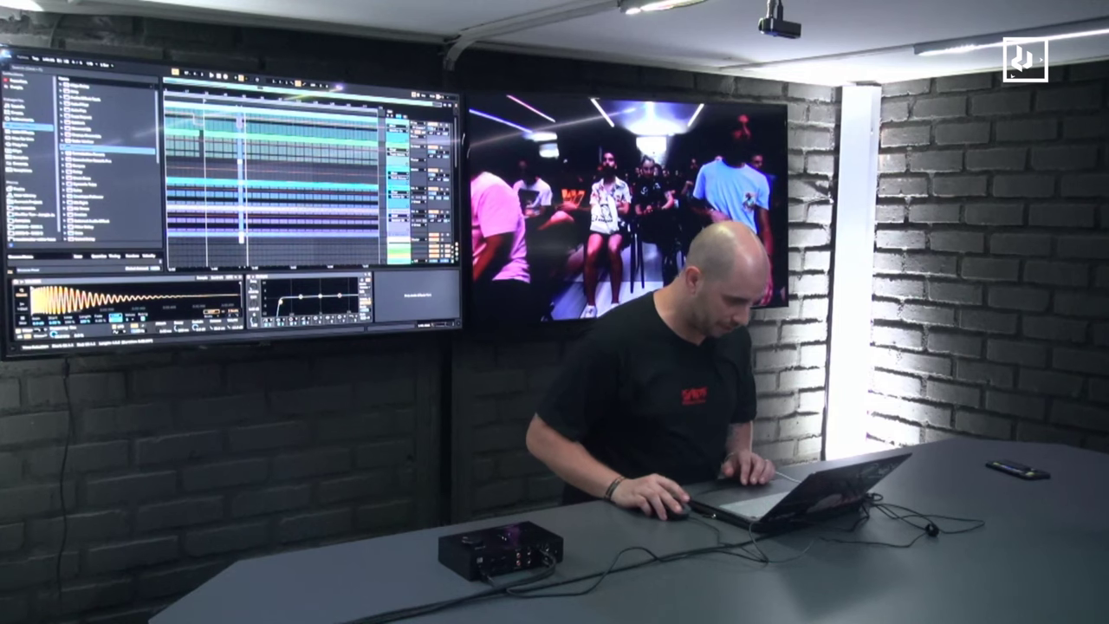
scroll(247, 216, "down", 5)
scroll(248, 216, "down", 3)
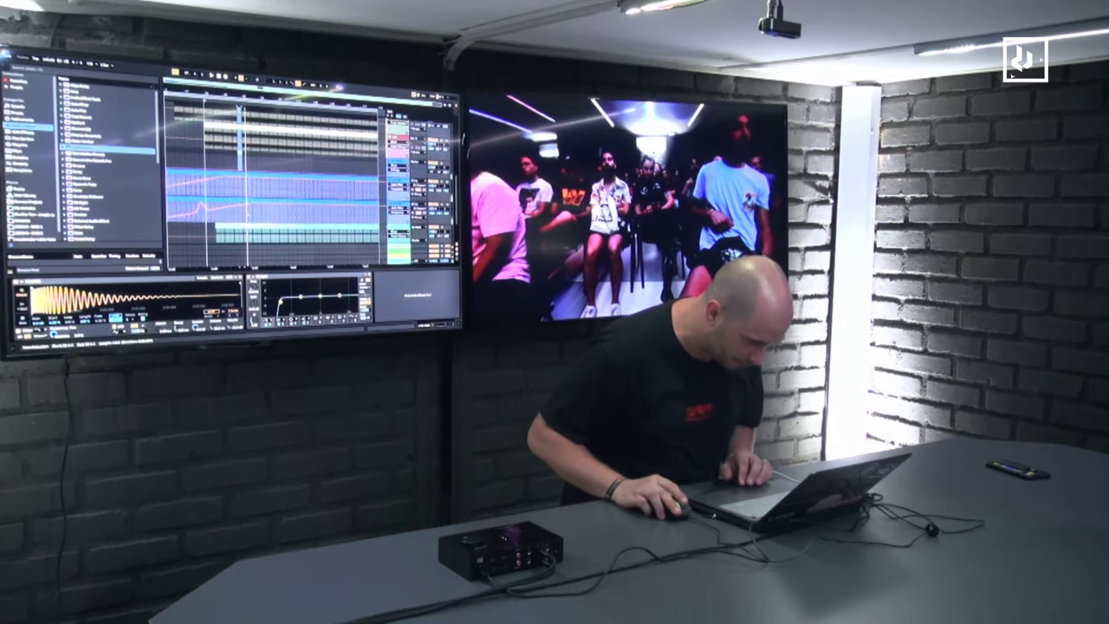
scroll(244, 215, "down", 3)
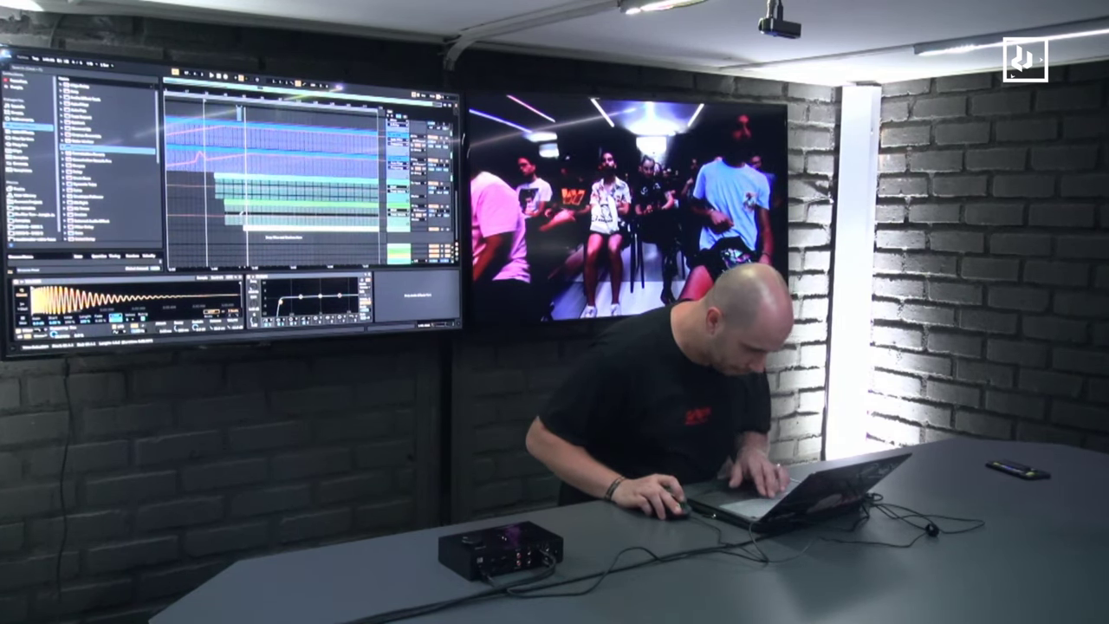
scroll(243, 213, "up", 2)
scroll(244, 213, "up", 3)
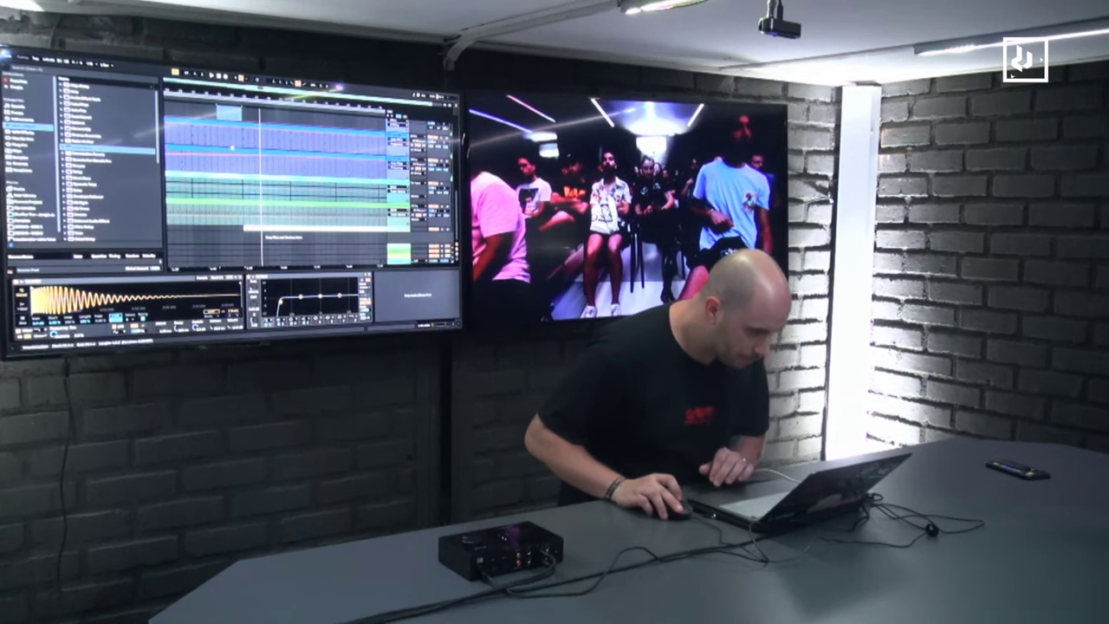
scroll(242, 190, "up", 3)
left_click(237, 157)
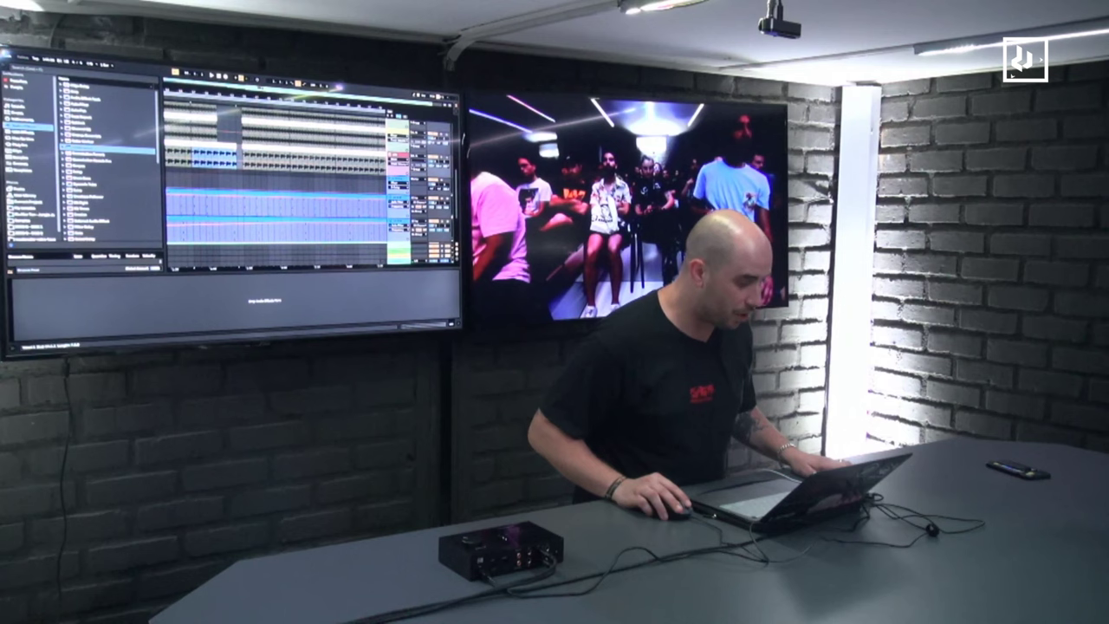
Delete the 14 15-Audio 1 and 15 808 Core Kit clips between bars 61 and 65, and start playback from bar 49.
scroll(309, 173, "down", 5)
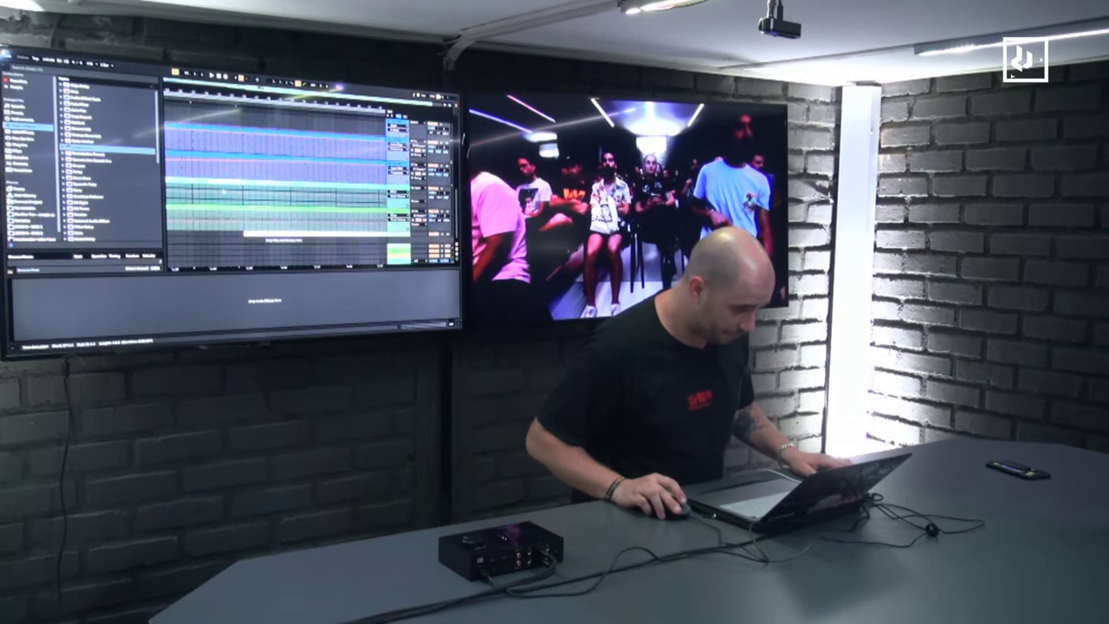
scroll(229, 215, "down", 1)
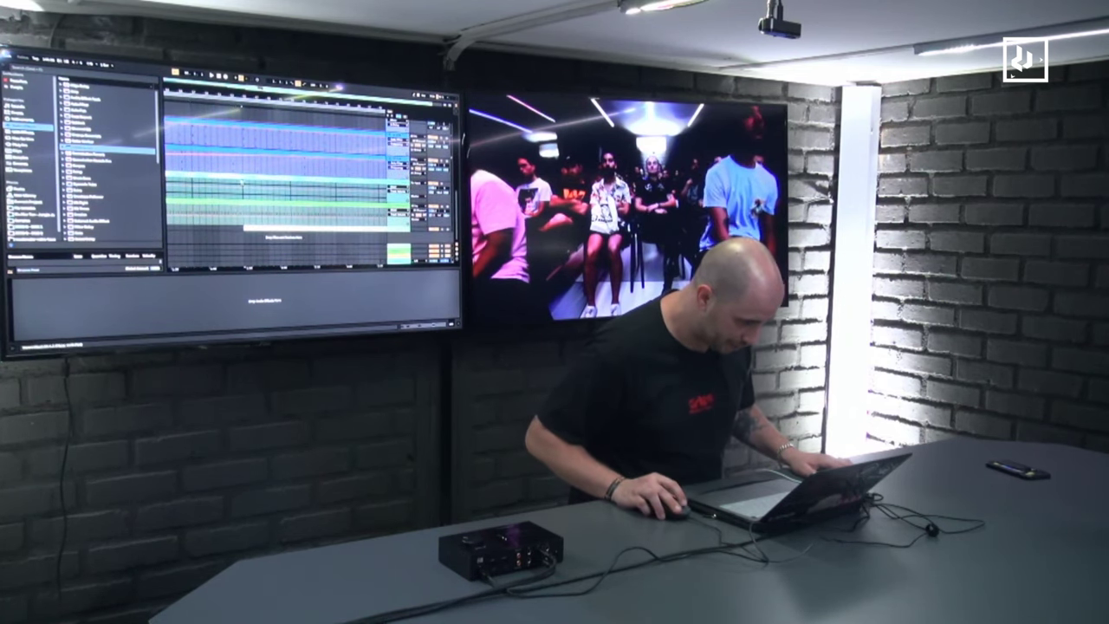
left_click_drag(231, 227, 218, 227)
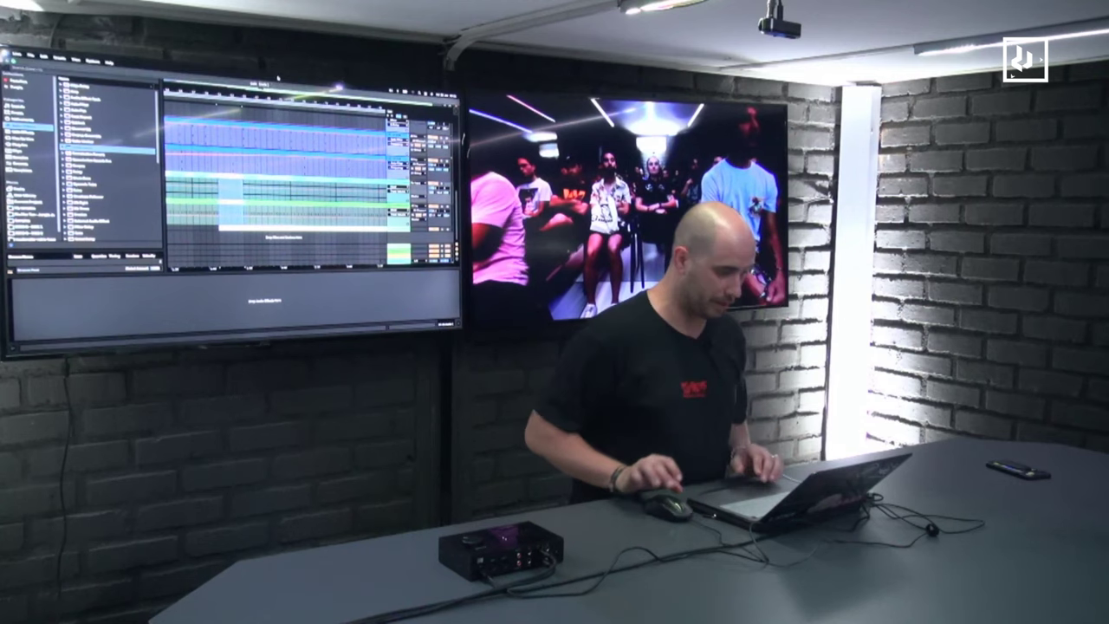
scroll(209, 162, "down", 4)
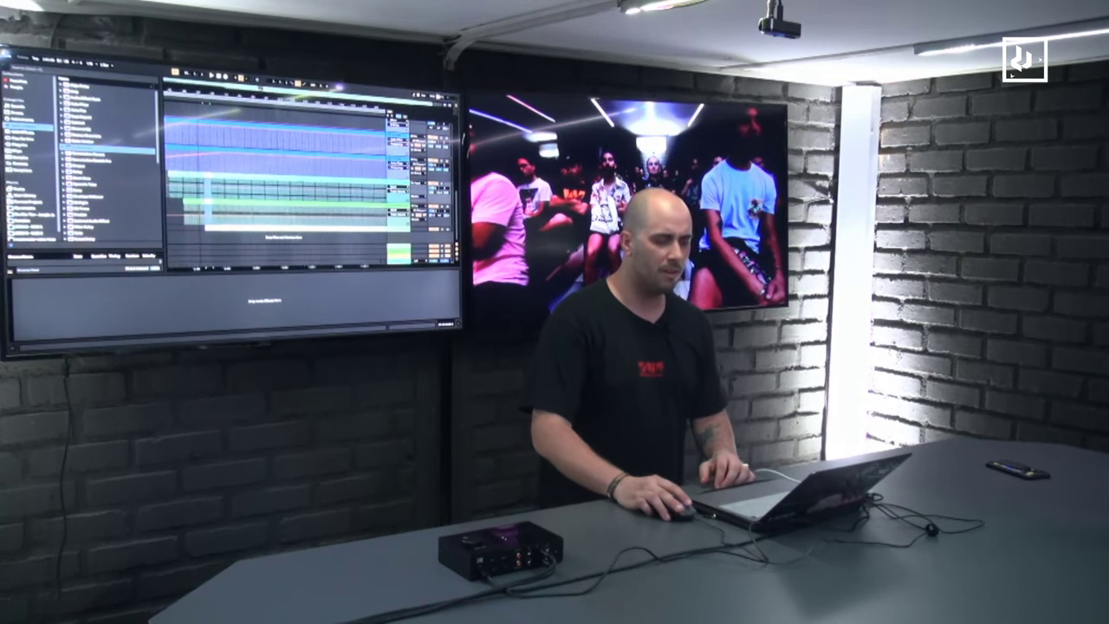
left_click(198, 234)
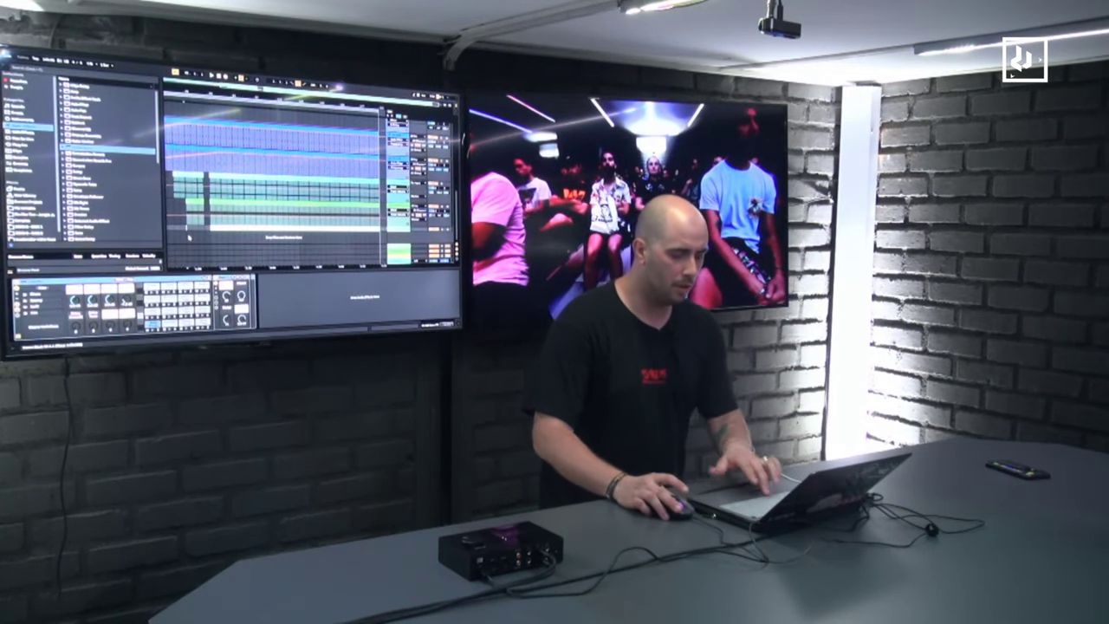
key("space")
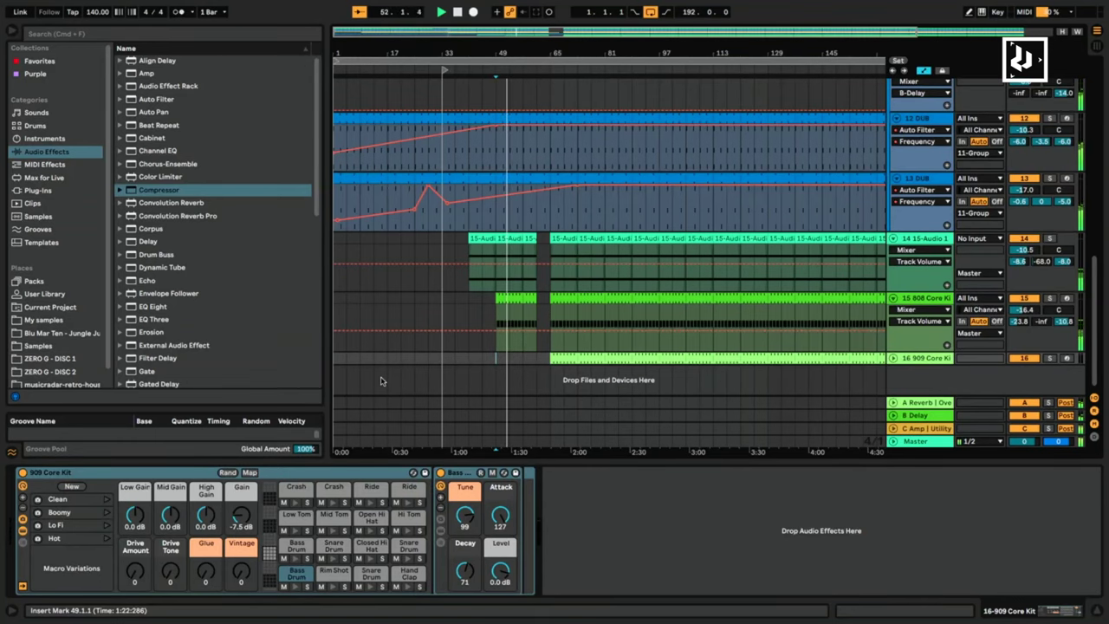
Add a 13 DUB filter frequency automation point at 19.9 kHz around bar 61, and dip 12 DUB's filter frequency between about bars 57 and 65.
left_click(530, 198)
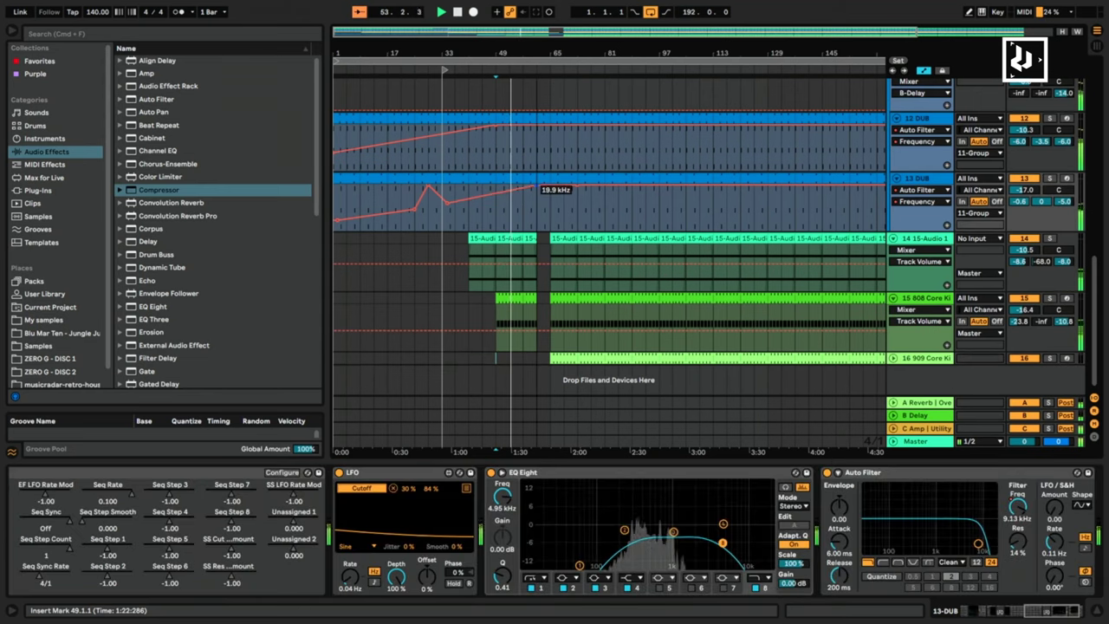
left_click(552, 129)
left_click_drag(538, 127, 541, 131)
left_click(525, 126)
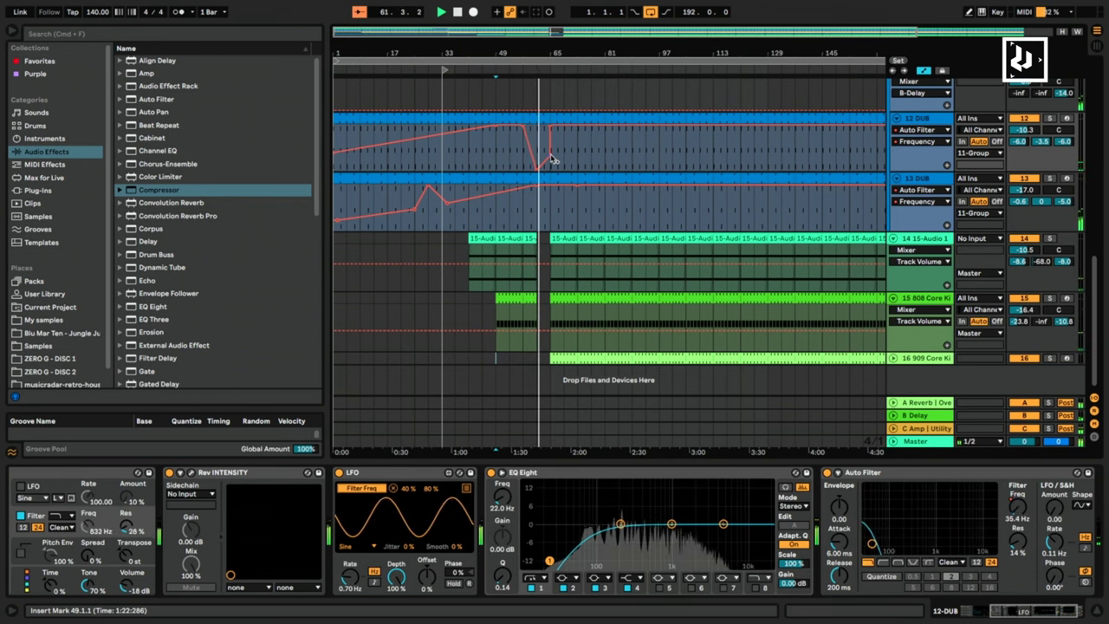
scroll(551, 177, "up", 1)
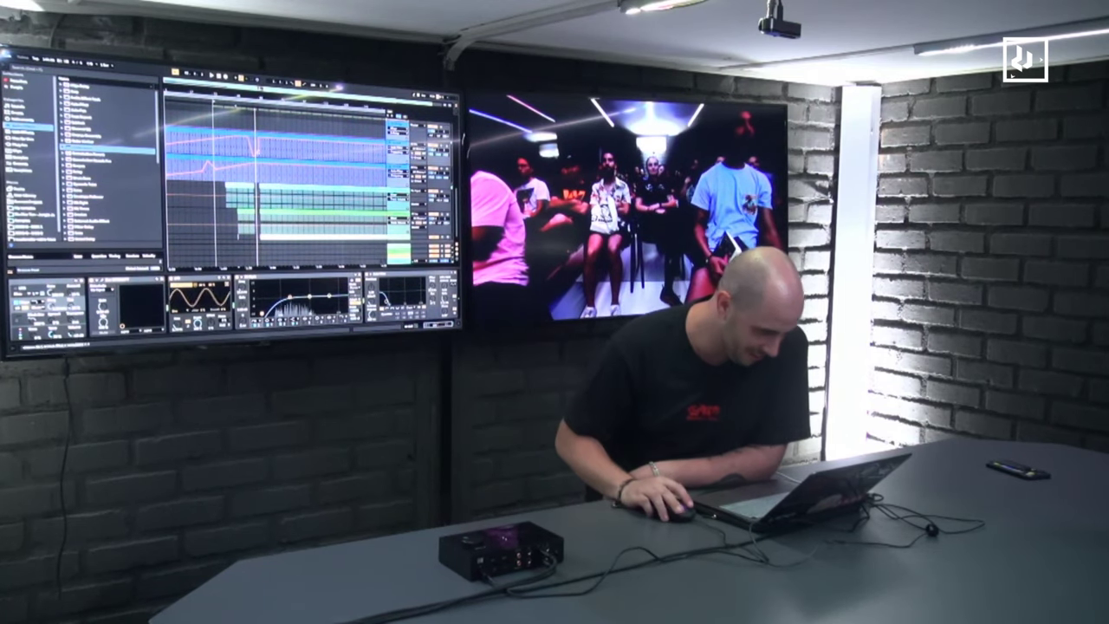
Extend the 14 15-Audio 1 and 15 808 Core Kit clips to bar 64, and start playback from bar 57.
left_click_drag(258, 95, 258, 129)
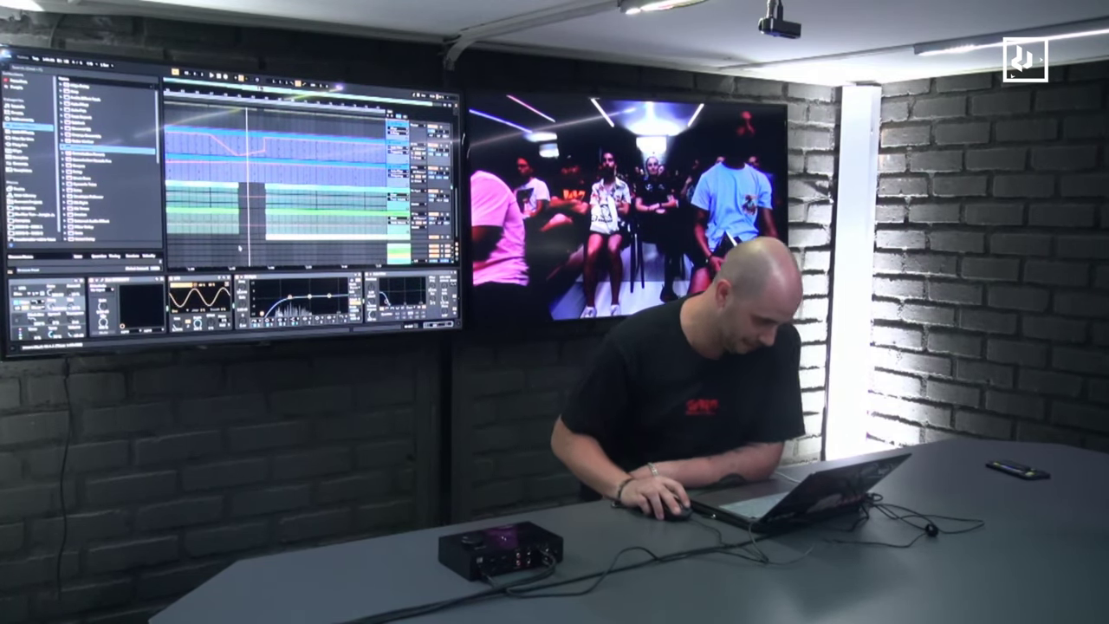
left_click_drag(248, 236, 239, 236)
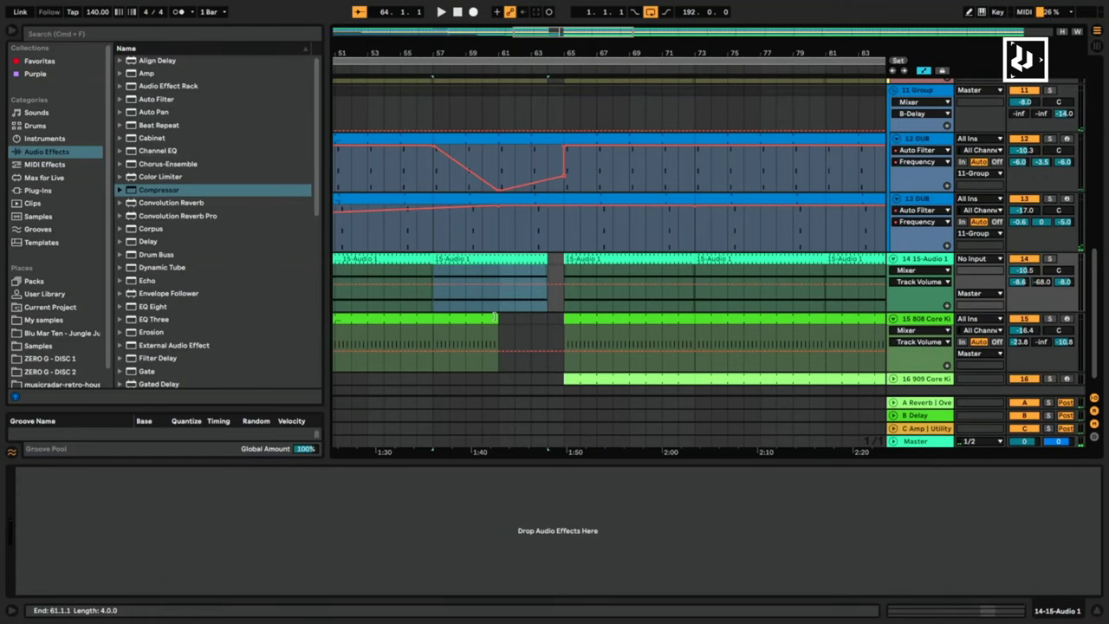
left_click_drag(498, 319, 543, 319)
left_click(430, 382)
key("space")
scroll(537, 304, "left", 5)
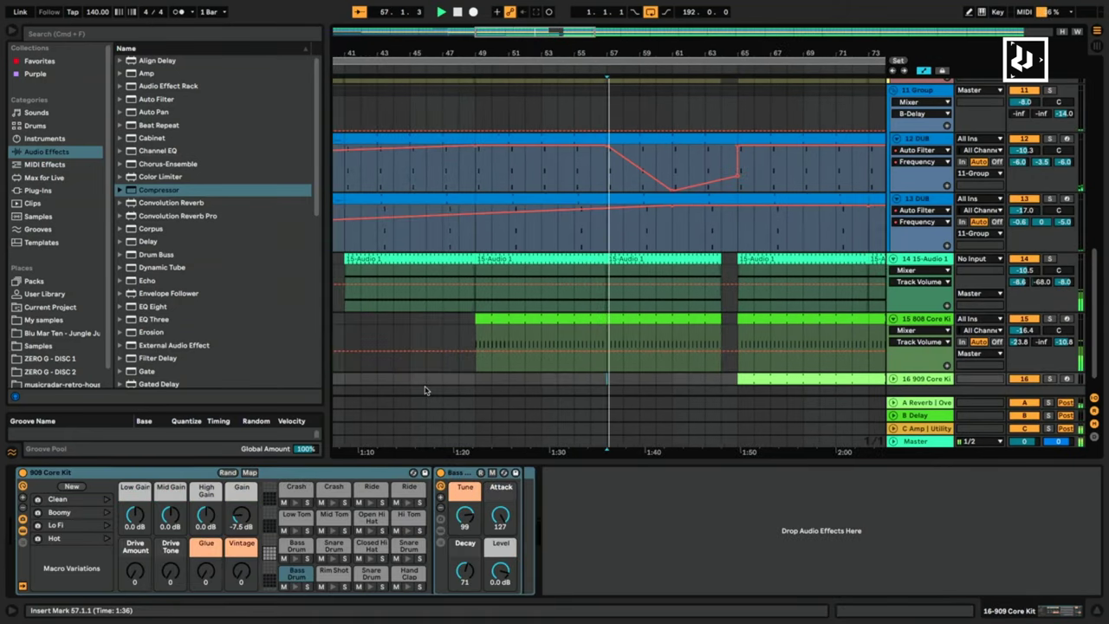
Extend the Drumloop 46 clips on tracks 8 and 9 to bar 64, and the uhh vocal clip to bar 65.
scroll(623, 260, "up", 8)
scroll(638, 245, "right", 1)
left_click_drag(649, 222, 683, 221)
left_click_drag(649, 293, 698, 292)
left_click_drag(684, 220, 698, 220)
left_click_drag(699, 341, 715, 341)
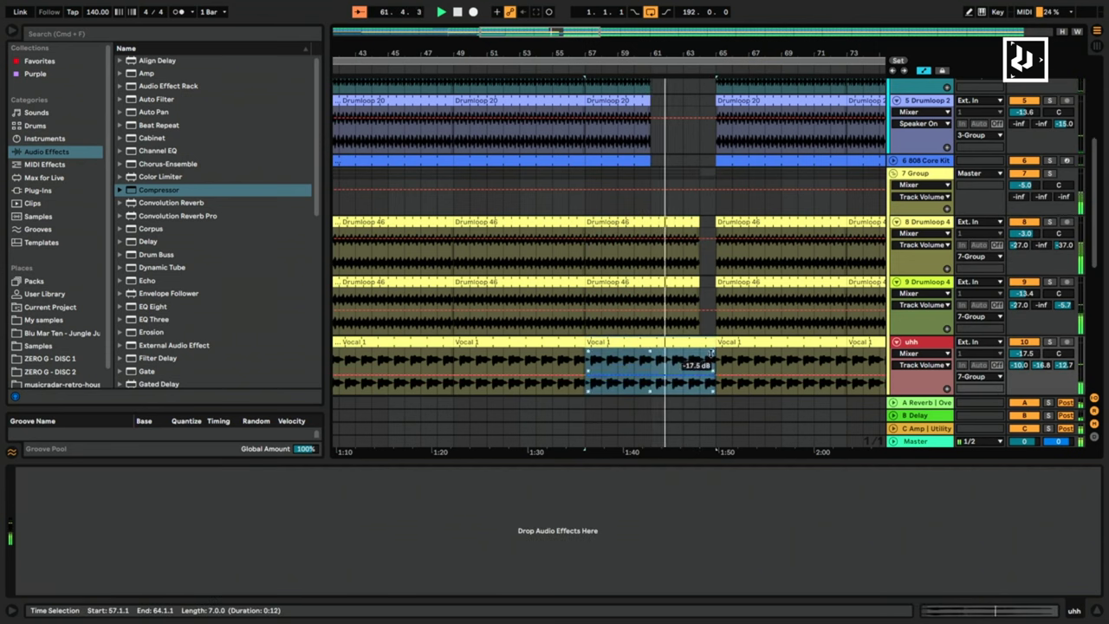
Delete the 15 808 Core Kit and 16 909 Core Kit clips between bars 81 and 97.
scroll(721, 326, "up", 3)
scroll(720, 327, "down", 10)
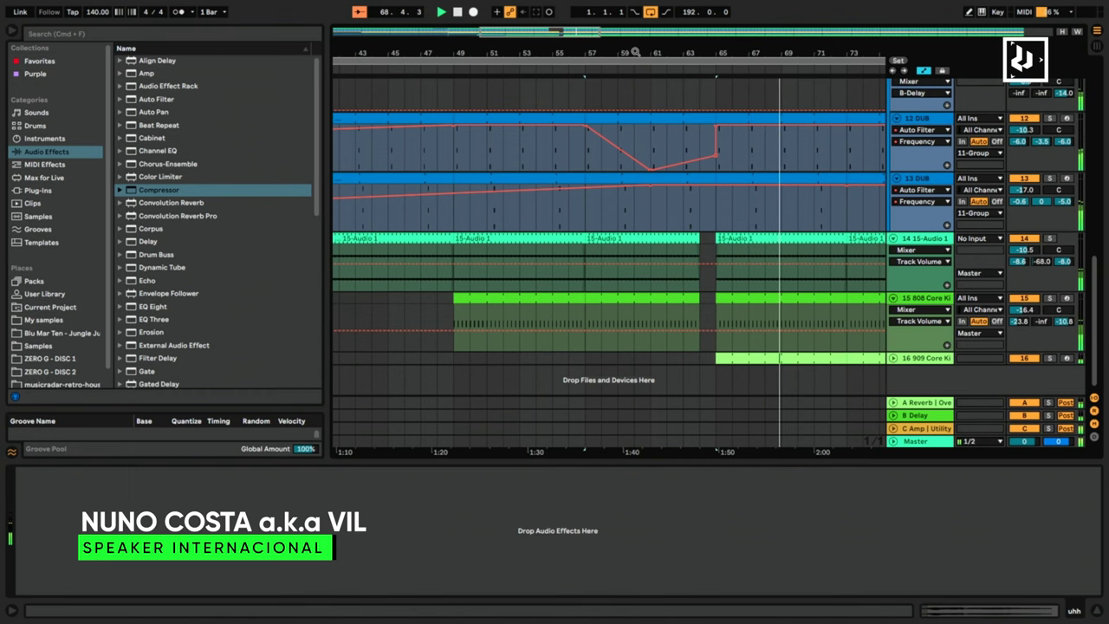
left_click_drag(635, 52, 635, 9)
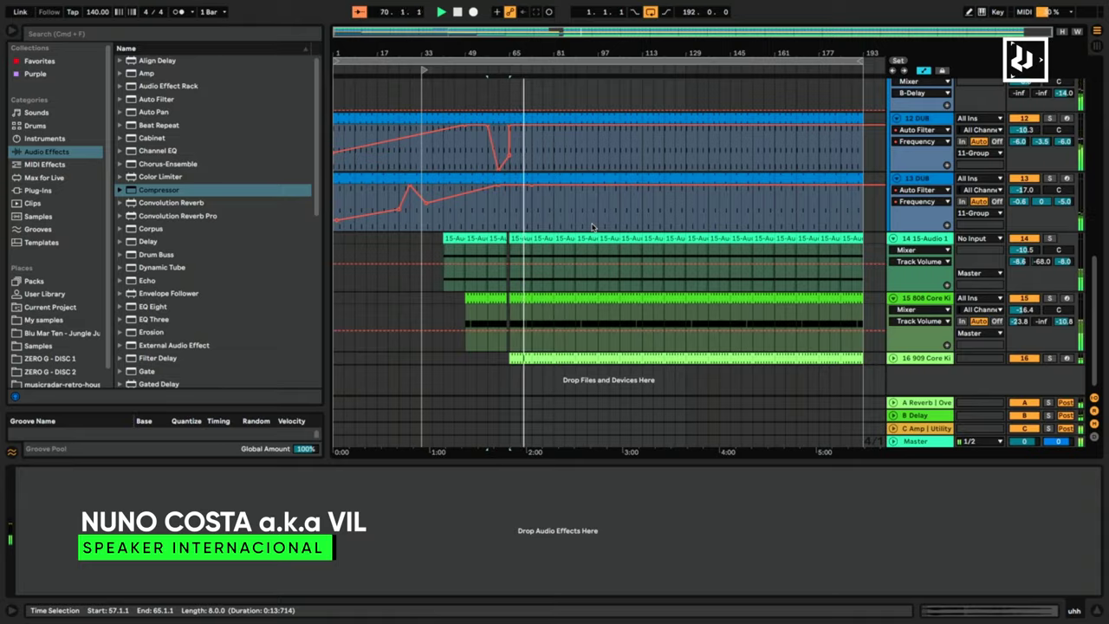
scroll(592, 227, "up", 4)
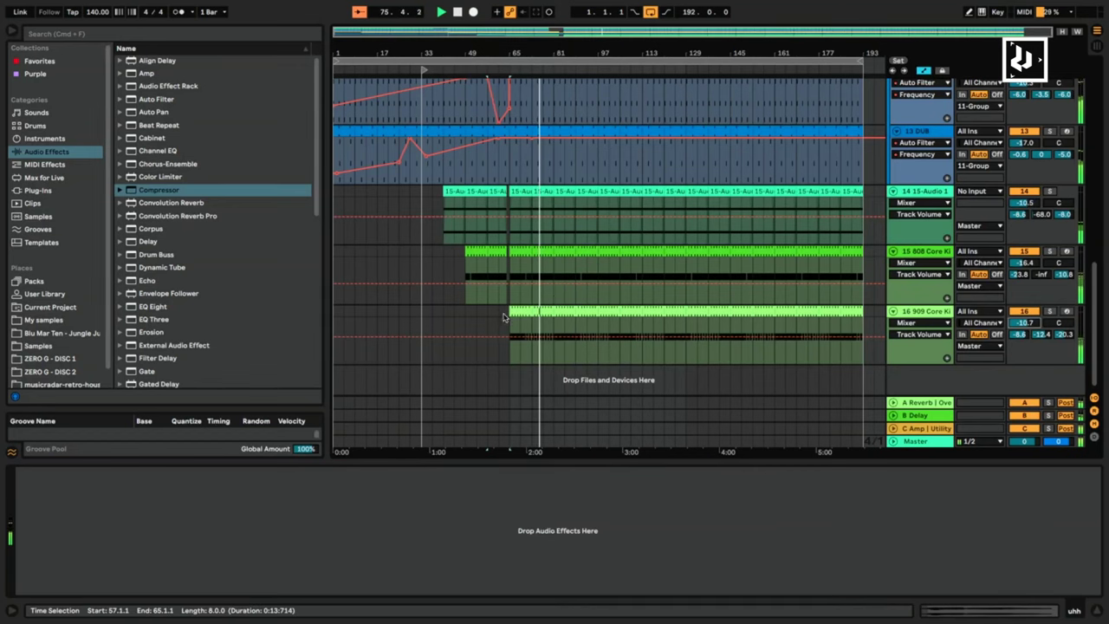
left_click_drag(551, 358, 570, 315)
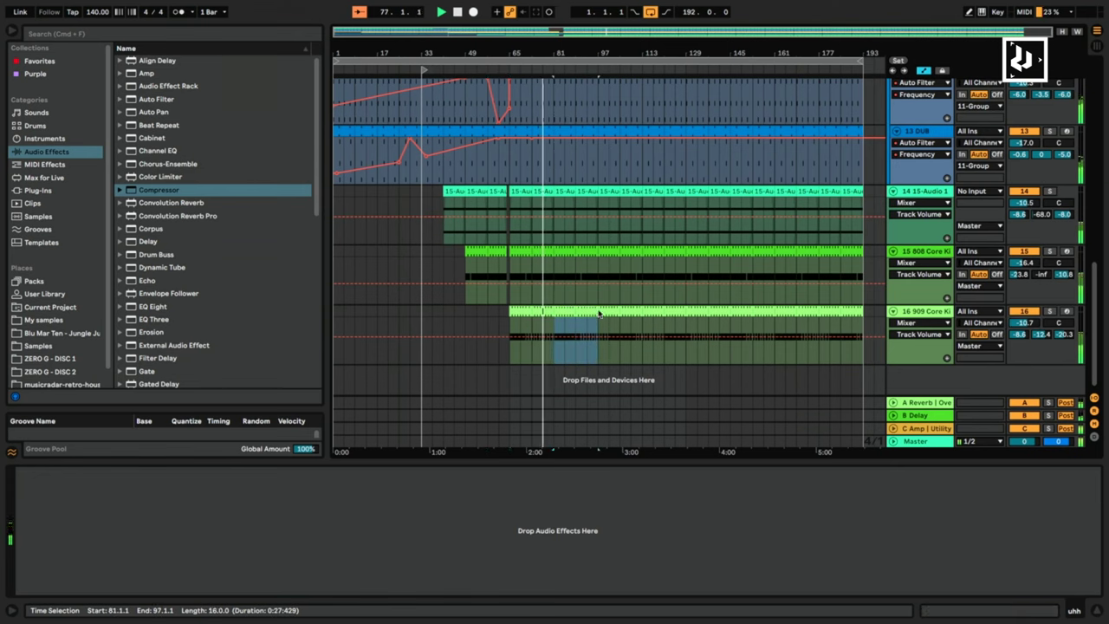
left_click(598, 313)
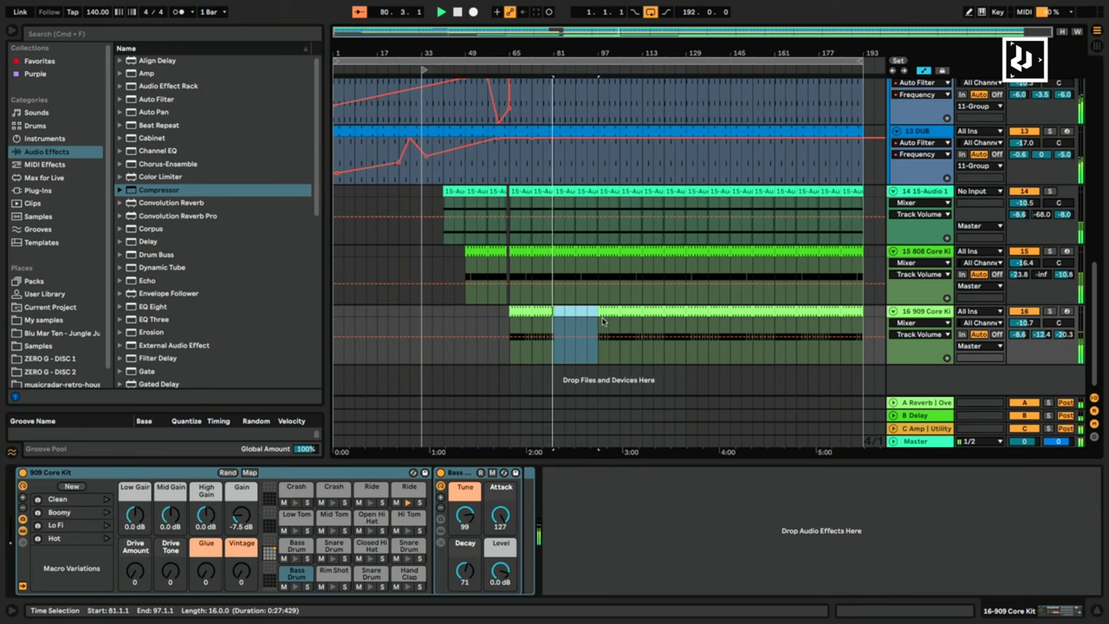
left_click_drag(554, 350, 593, 253)
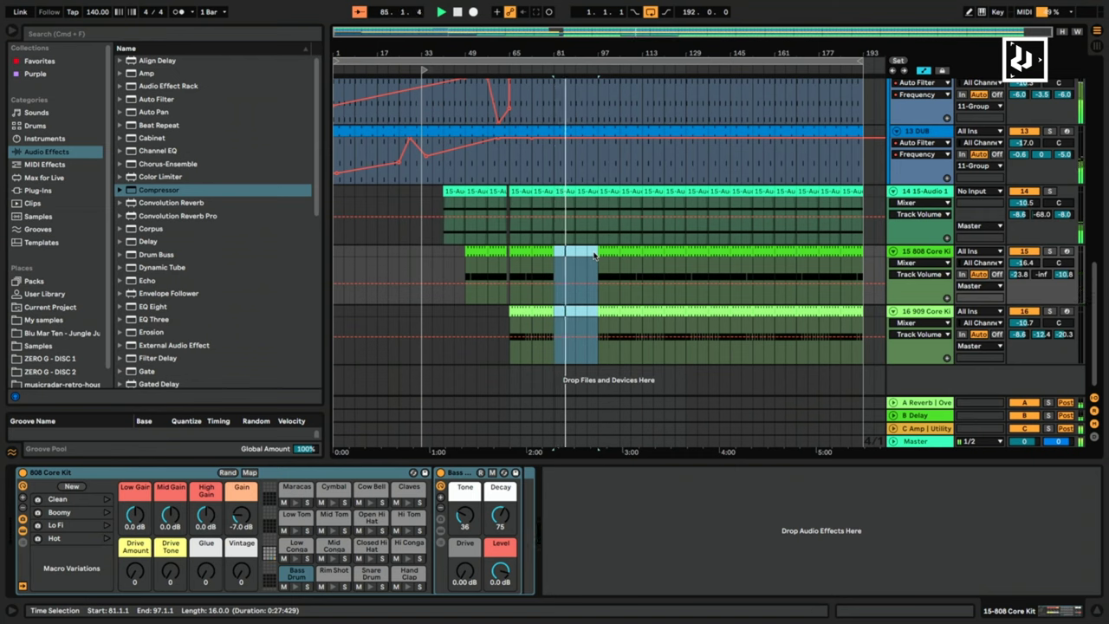
scroll(606, 234, "up", 4)
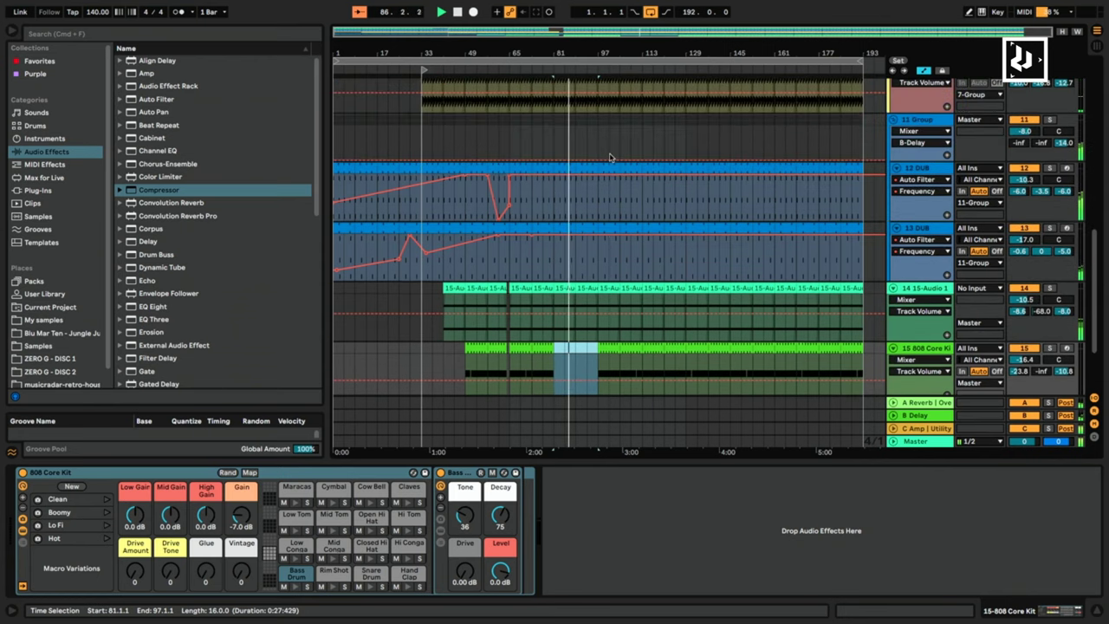
scroll(598, 204, "up", 1)
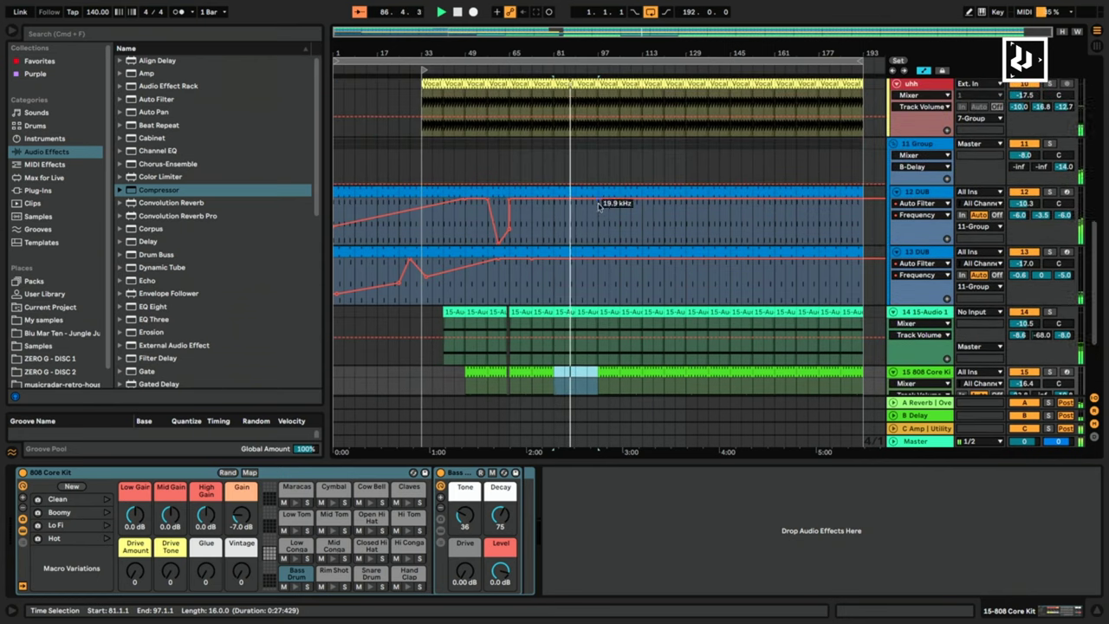
Delete the 14 15-Audio 1, 15 808 Core Kit and 16 909 Core Kit clips between bars 97 and 105.
left_click(605, 310)
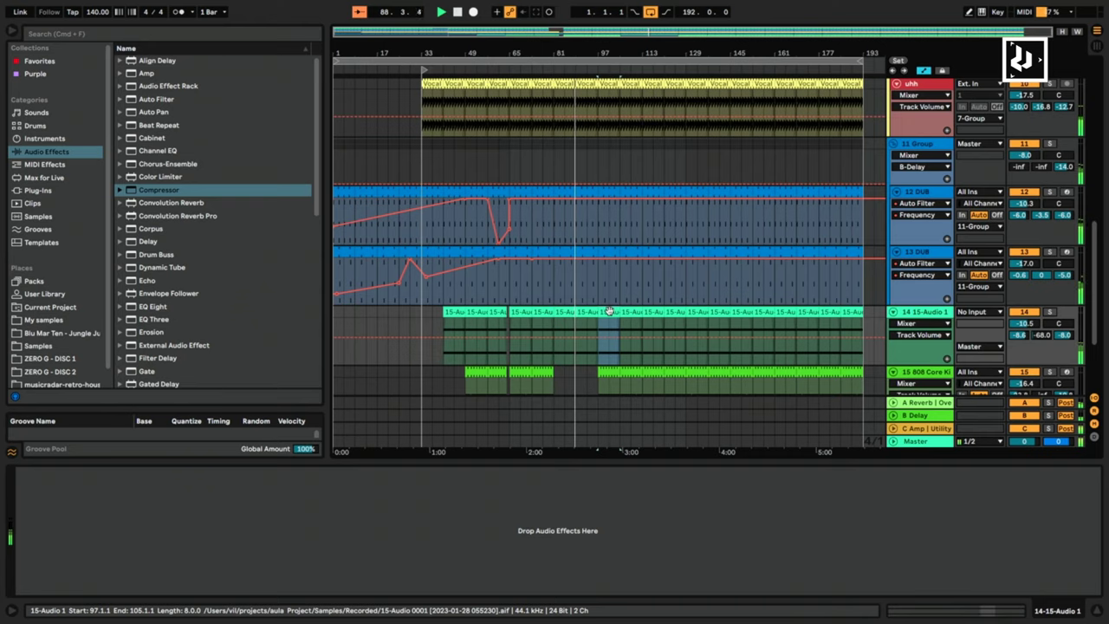
scroll(605, 310, "up", 5)
scroll(605, 277, "down", 8)
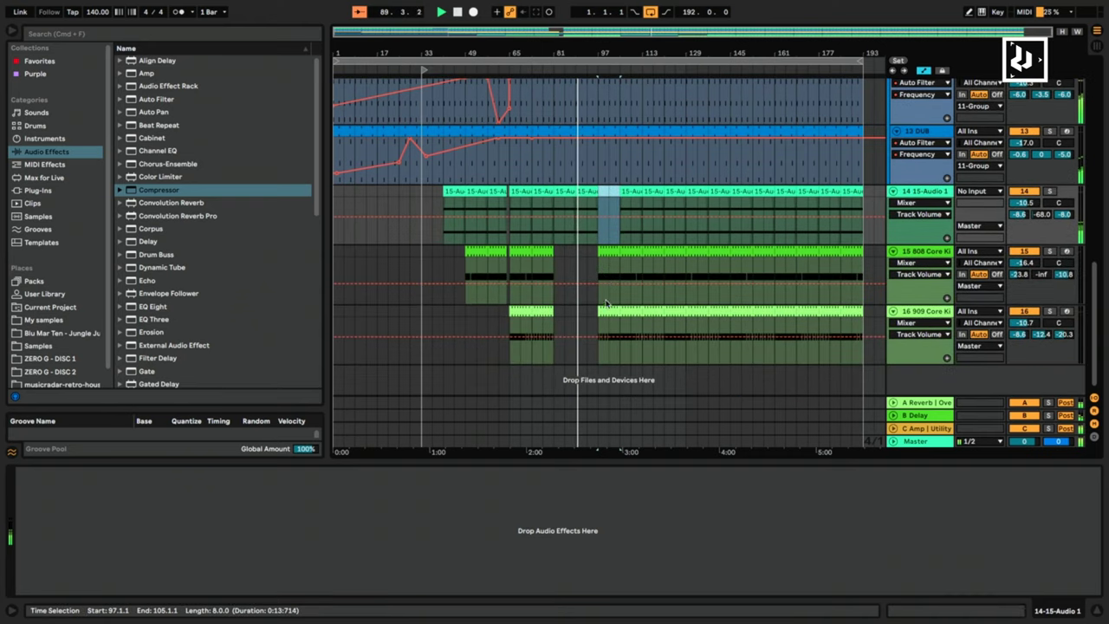
left_click(605, 250)
key("Delete")
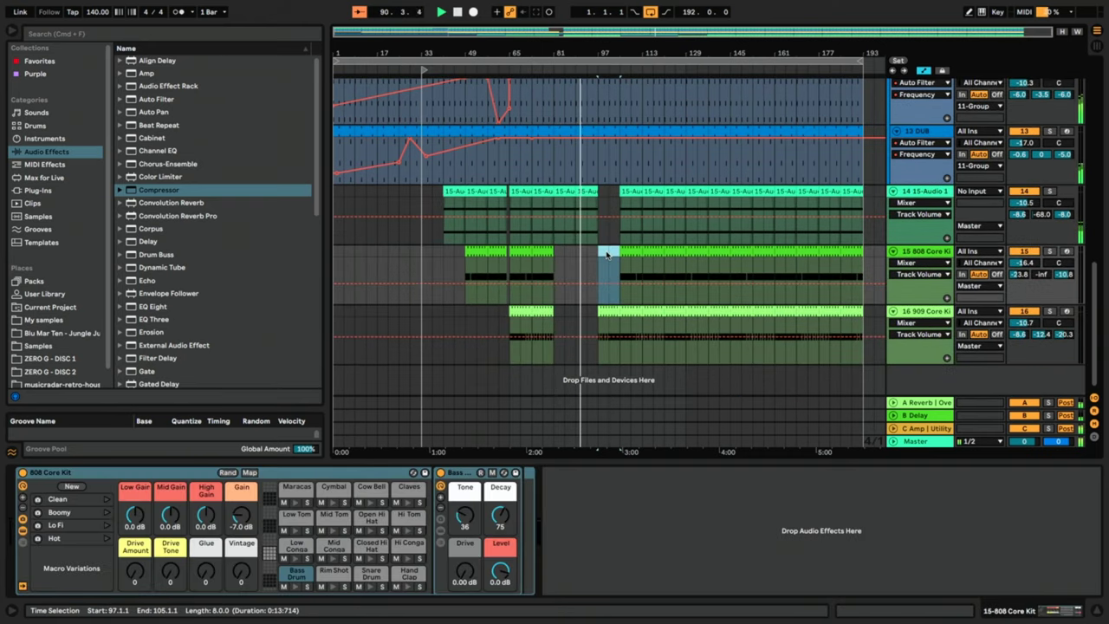
left_click(609, 311)
key("Delete")
Delete the 15 808 Core Kit and 16 909 Core Kit clips between bars 105 and 121.
left_click(622, 251)
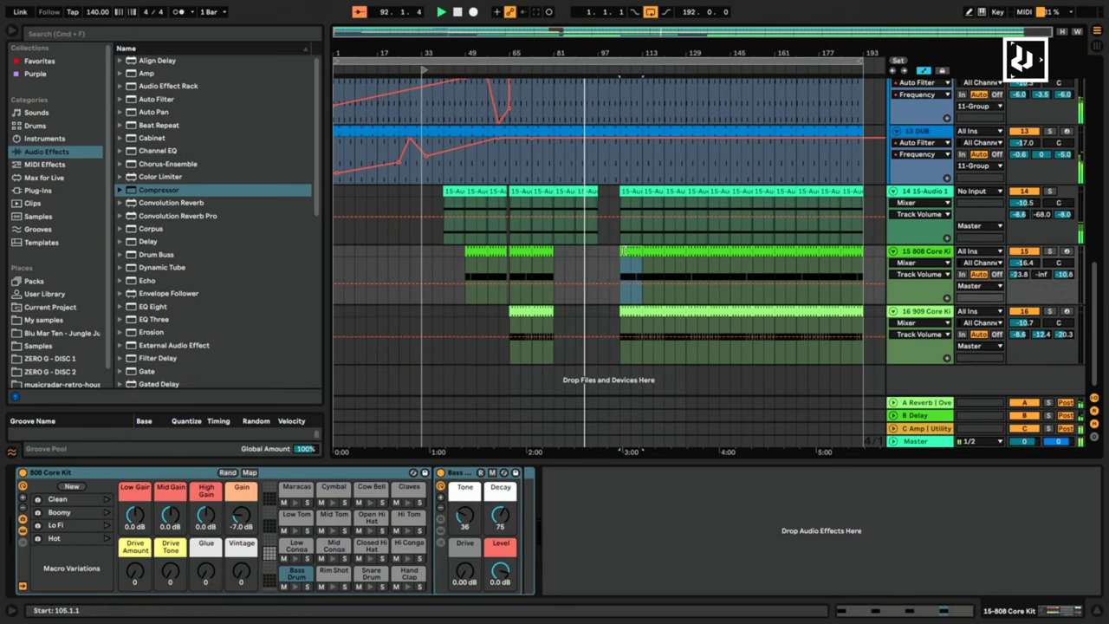
key("Delete")
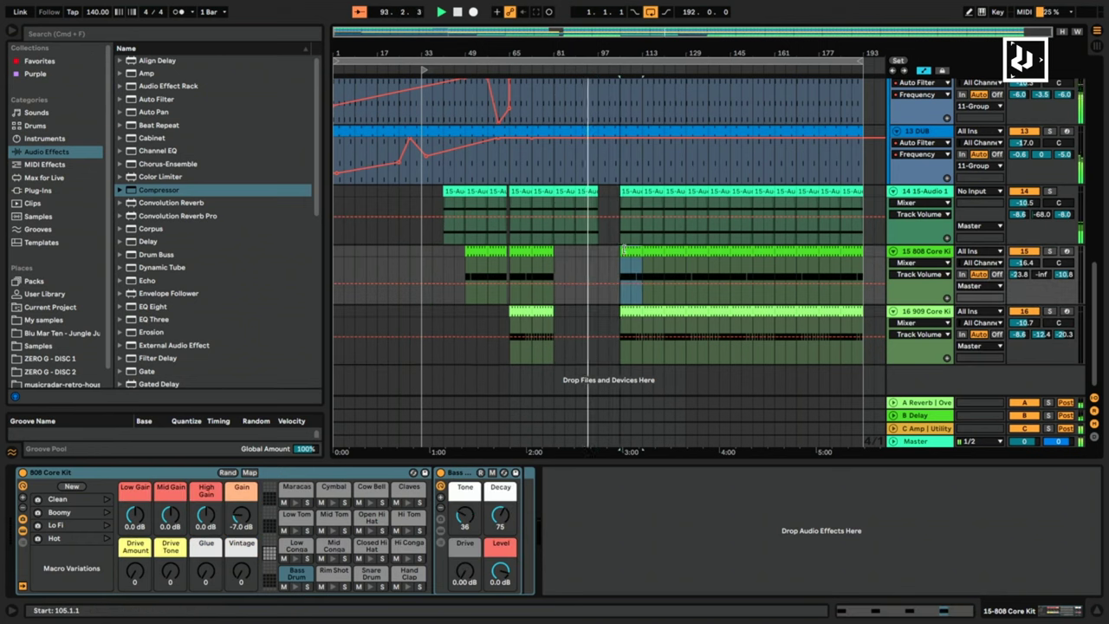
left_click(633, 311)
key("Delete")
left_click(632, 254)
key("Delete")
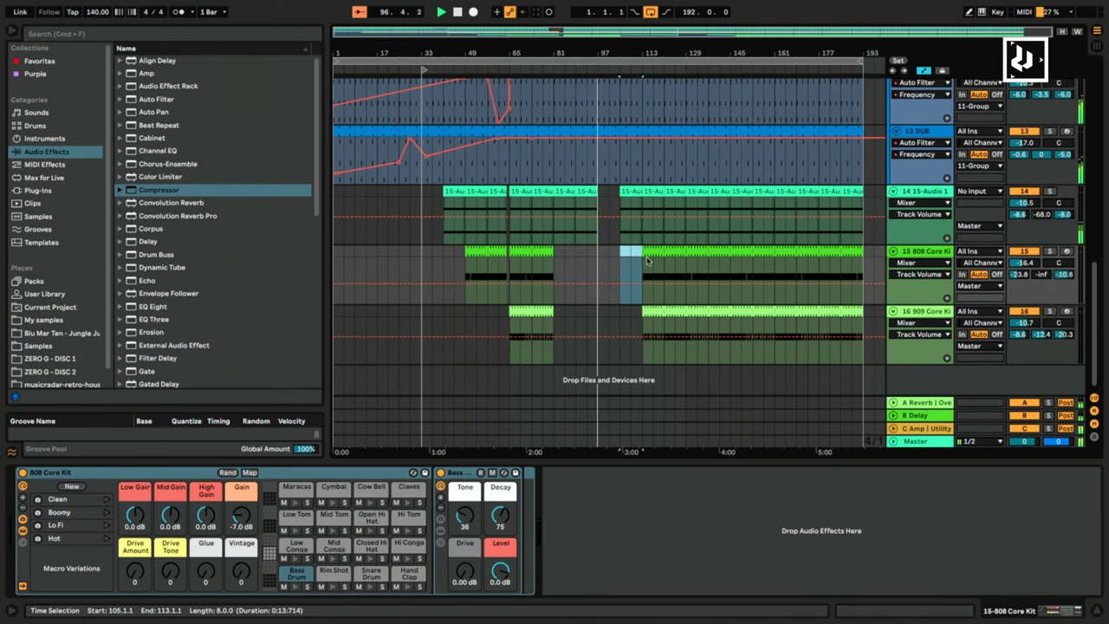
left_click(650, 255)
key("Delete")
key("Delete")
key("Down")
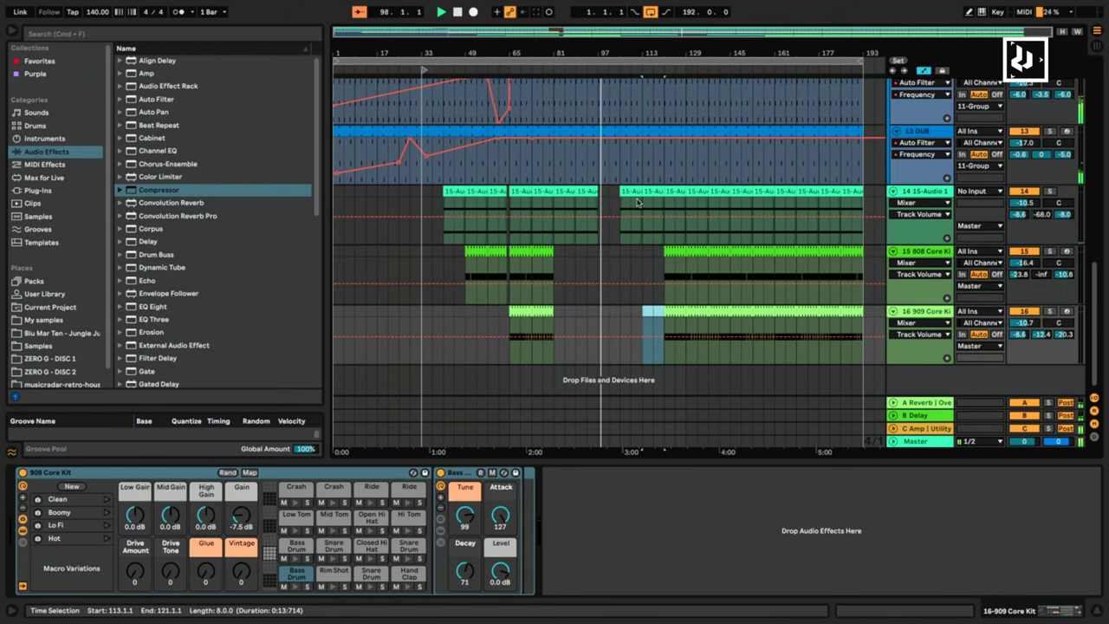
Delete the 14 15-Audio 1 clip between bars 105 and 113.
left_click(632, 197)
key("Delete")
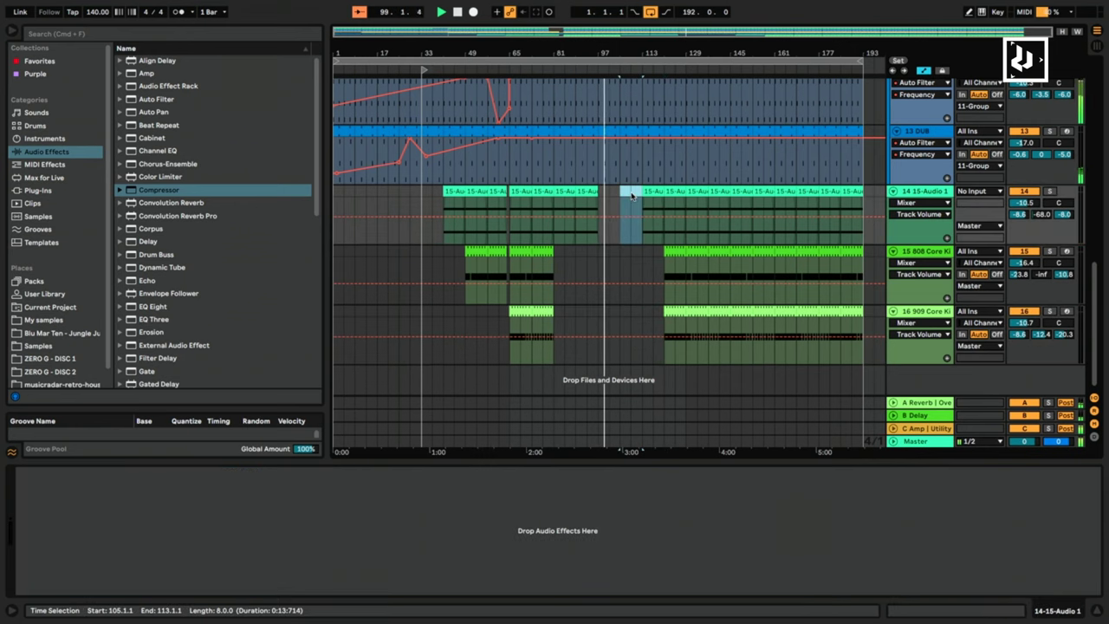
scroll(649, 205, "up", 5)
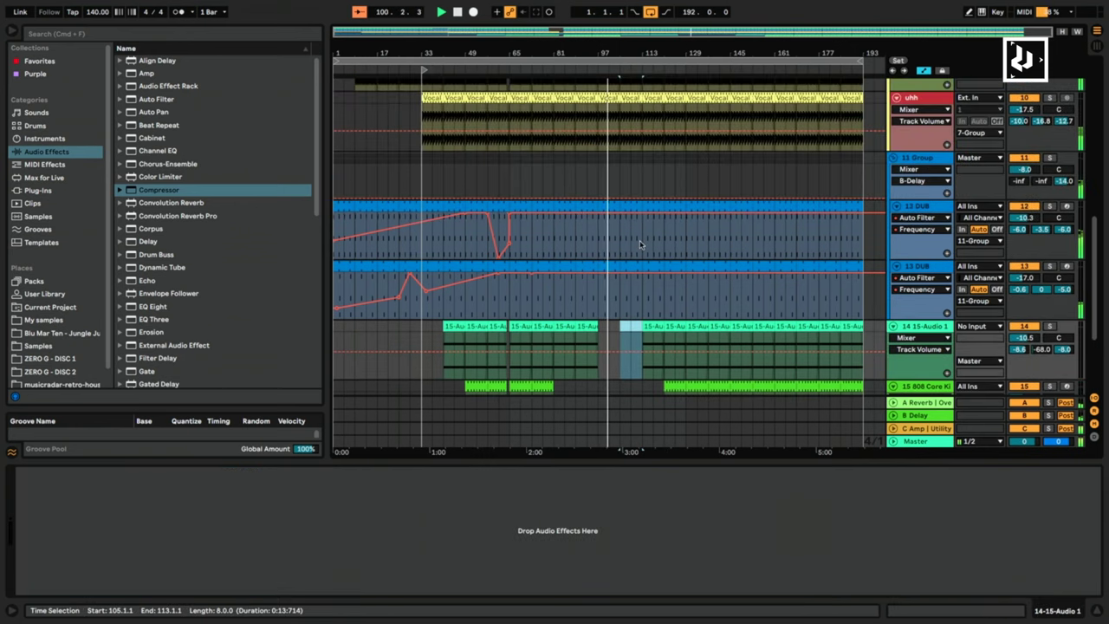
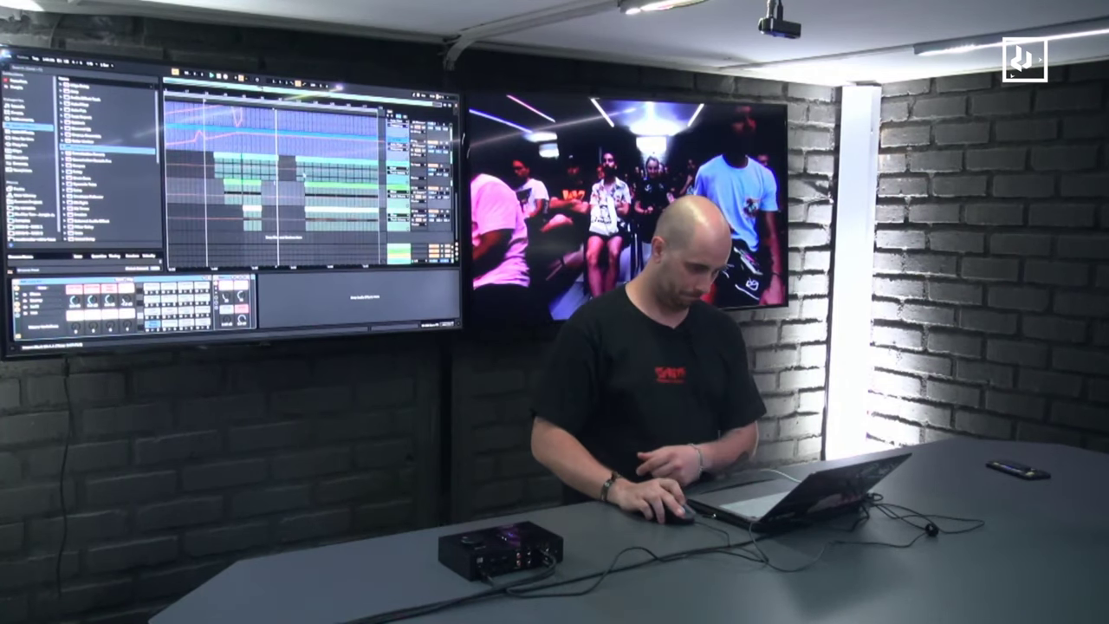
Automate the 1 VIL KICK track's Speaker On parameter to off from bar 105 to bar 121.
scroll(303, 177, "up", 6)
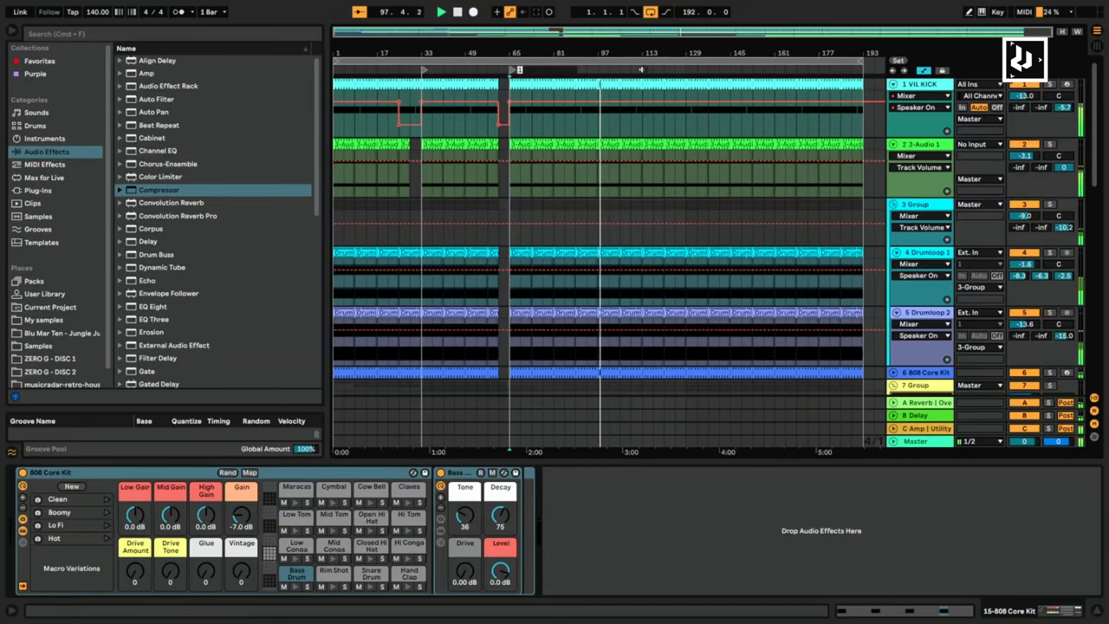
scroll(661, 111, "down", 15)
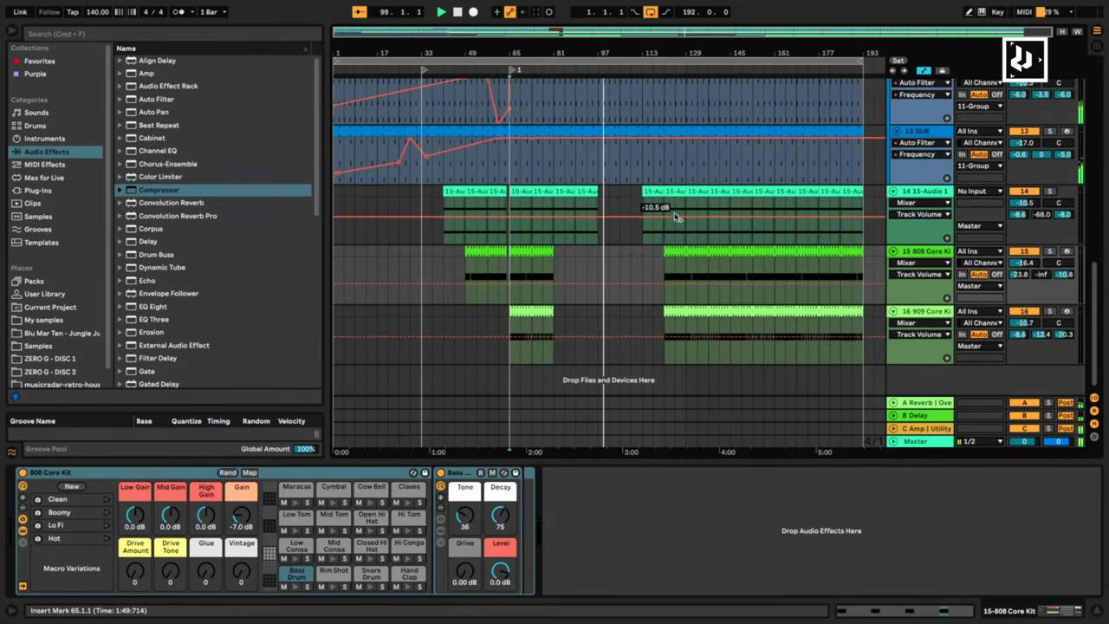
scroll(665, 218, "up", 15)
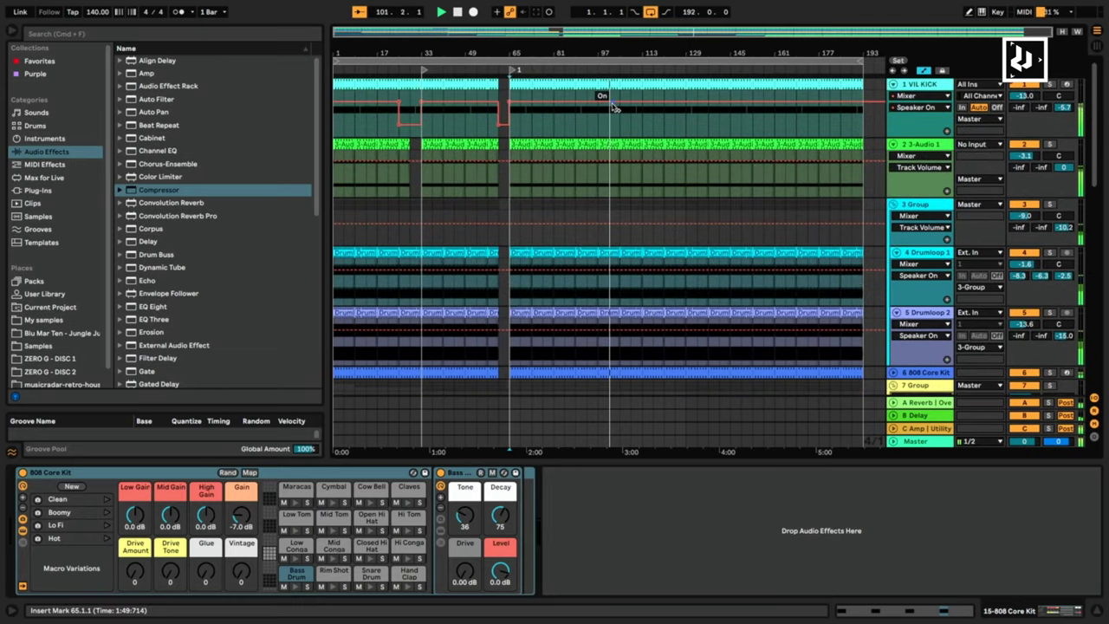
mouse_move(631, 108)
left_mouse_down()
mouse_move(637, 124)
mouse_move(656, 124)
left_mouse_up()
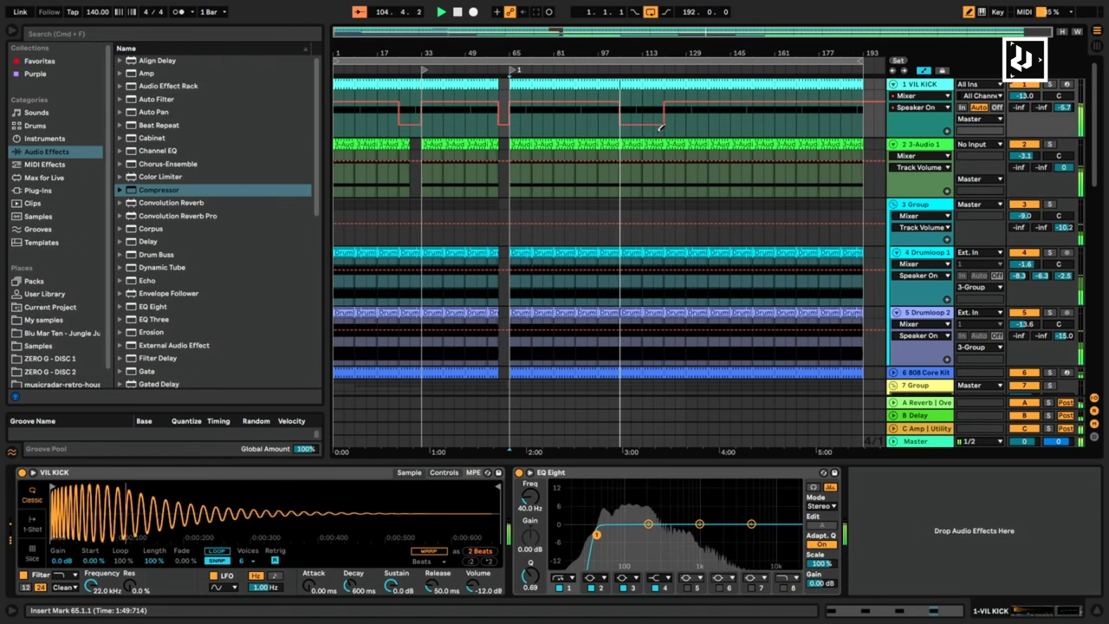
scroll(658, 305, "down", 6)
scroll(665, 300, "down", 4)
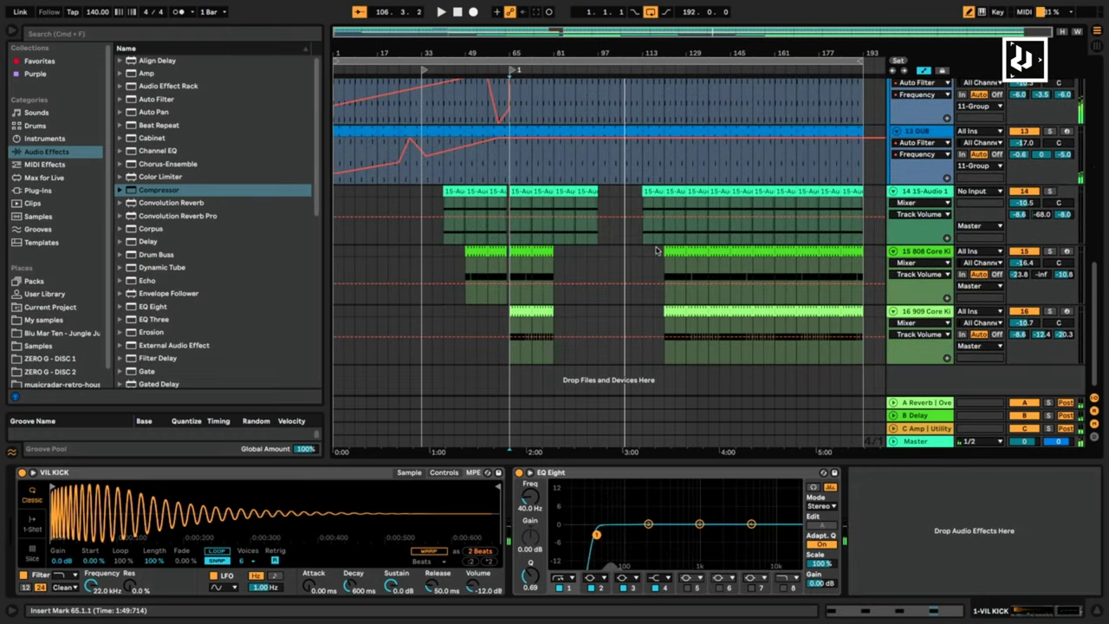
Delete the Drumloop 46 clips on tracks 8 and 9 between bars 113 and 121, and extend track 9's preceding clip to about bar 117.
scroll(674, 234, "up", 5)
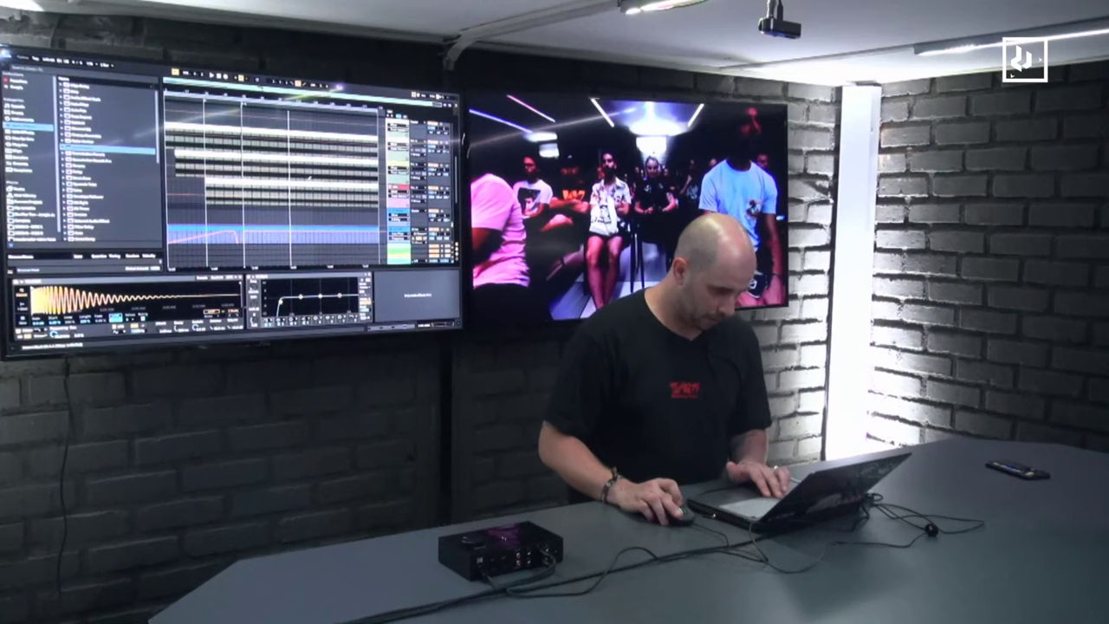
scroll(273, 182, "down", 1)
scroll(272, 182, "up", 6)
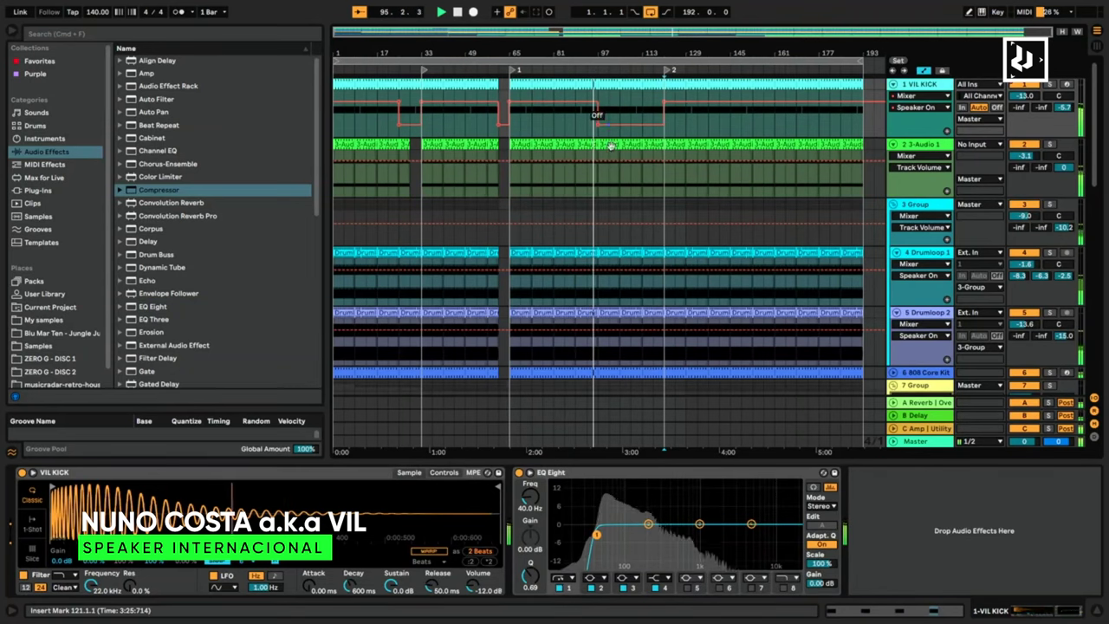
scroll(630, 249, "down", 5)
scroll(630, 248, "up", 6)
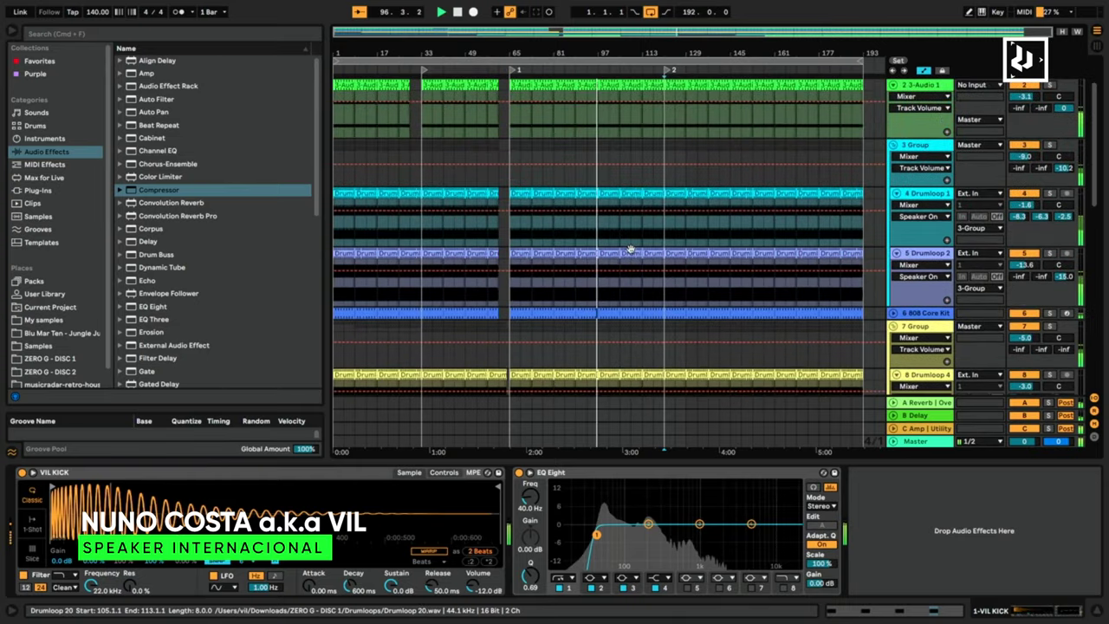
scroll(632, 263, "down", 5)
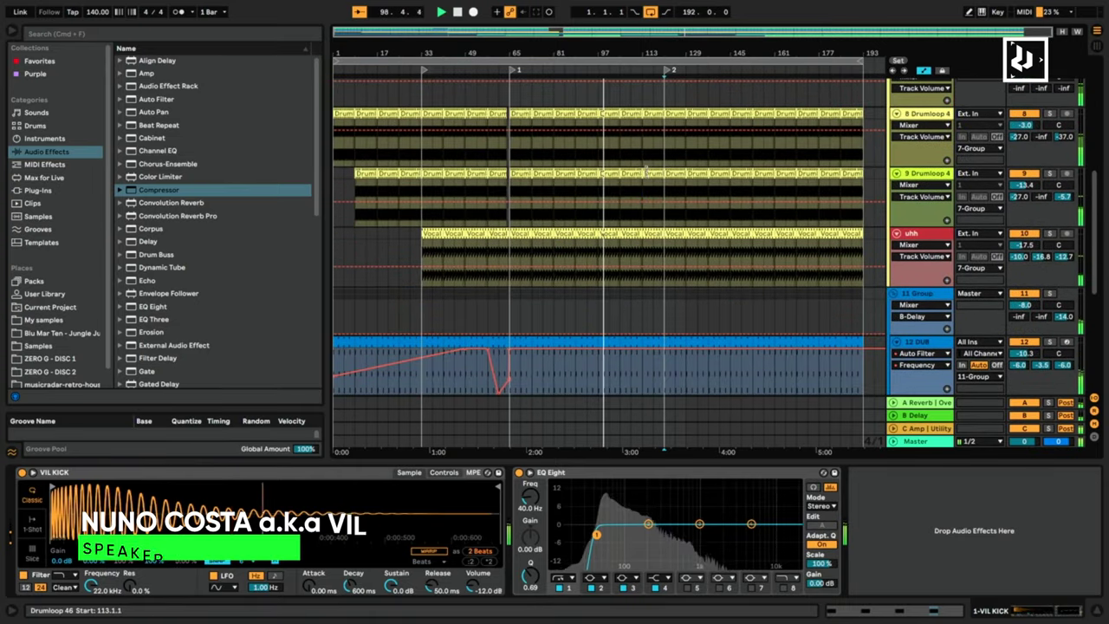
left_click_drag(648, 173, 649, 129)
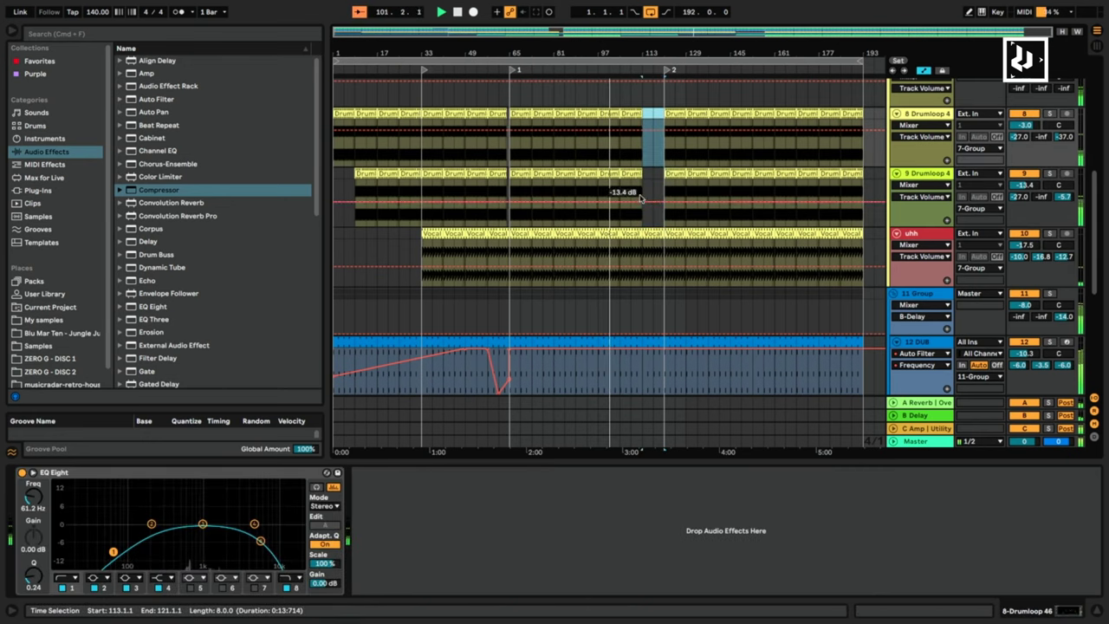
left_click_drag(640, 173, 653, 173)
scroll(654, 362, "up", 10)
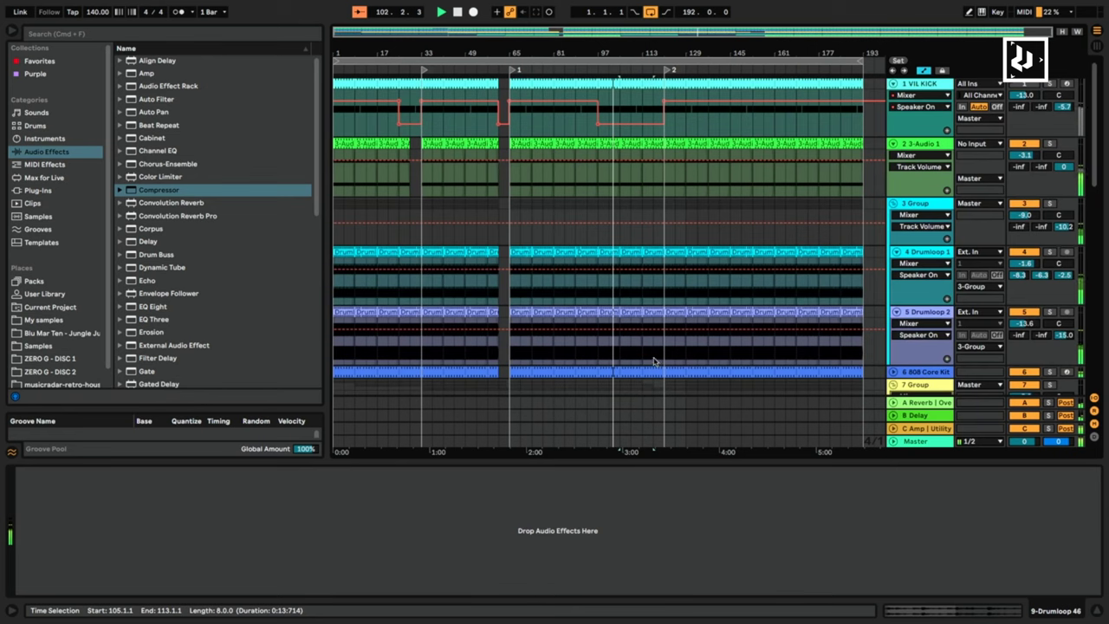
Delete the 2 3-Audio 1 clip between bars 113 and 121.
left_click(657, 144)
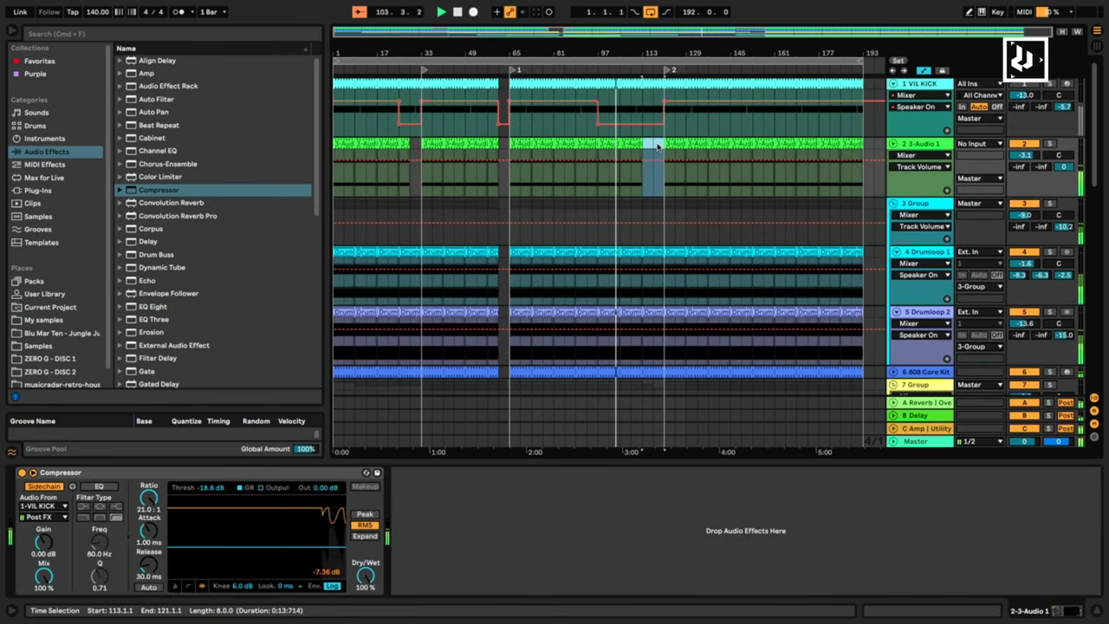
scroll(657, 146, "down", 12)
left_click(648, 208)
left_click(650, 209)
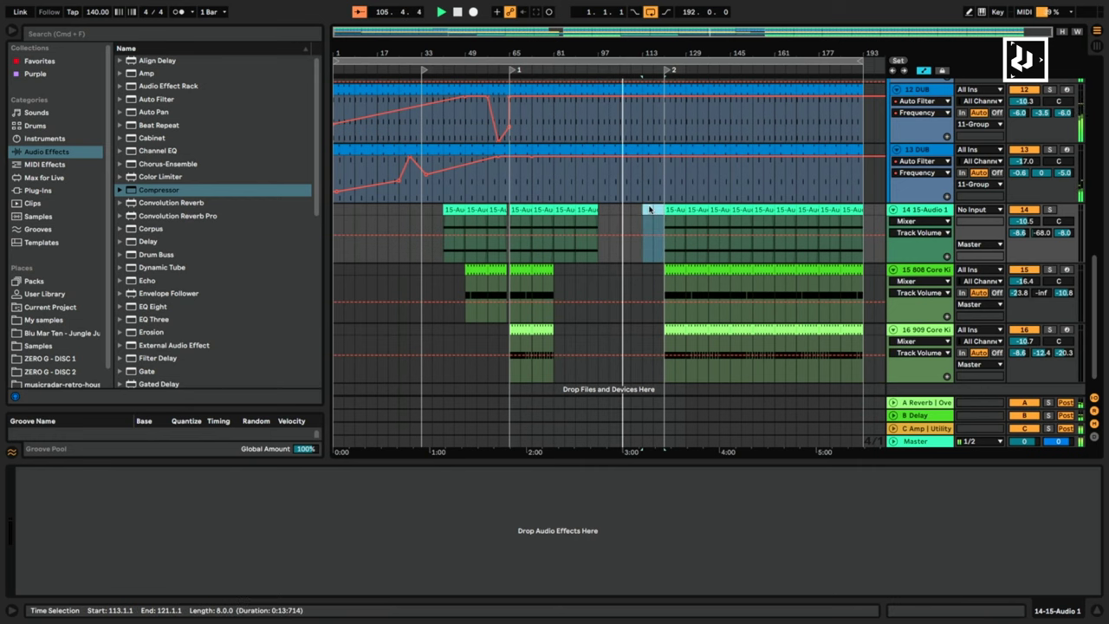
scroll(661, 139, "up", 5)
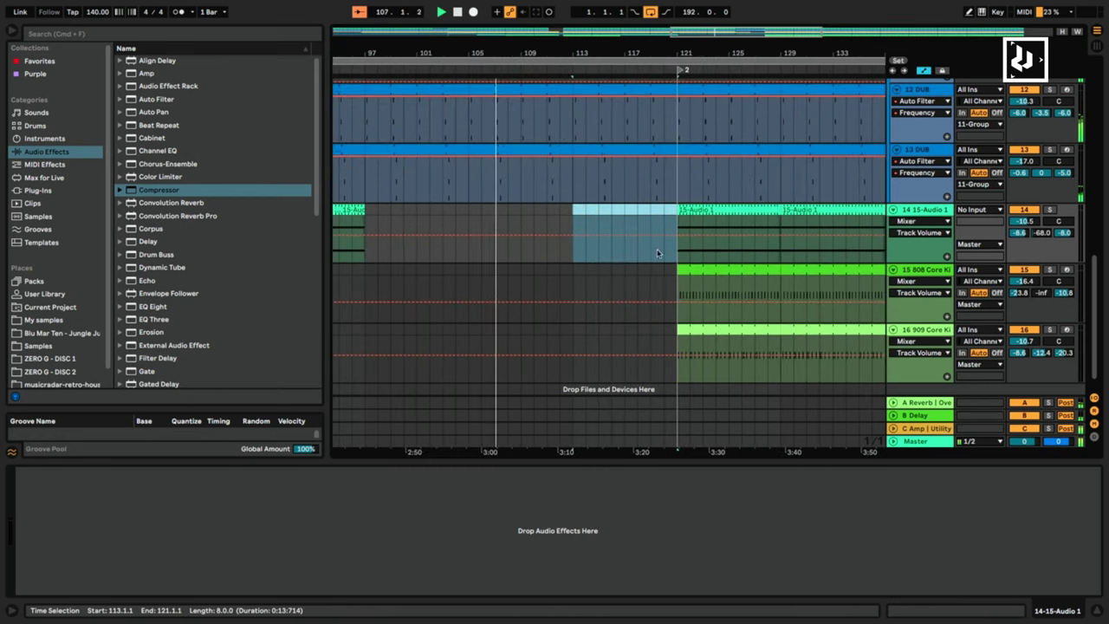
scroll(660, 282, "down", 1)
scroll(655, 272, "up", 4)
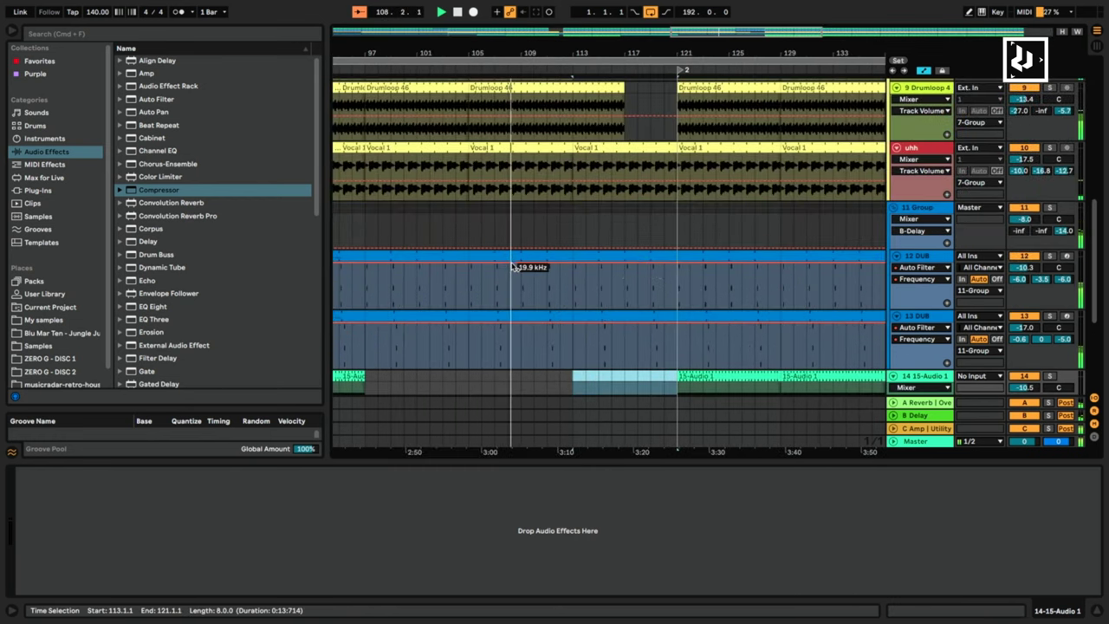
left_click(513, 265)
left_click(701, 264)
mouse_move(671, 264)
left_mouse_down()
mouse_move(670, 280)
mouse_move(671, 263)
left_mouse_up()
Shorten track 9's Drumloop 46 clip before the break so that it ends at bar 113.
scroll(615, 212, "up", 3)
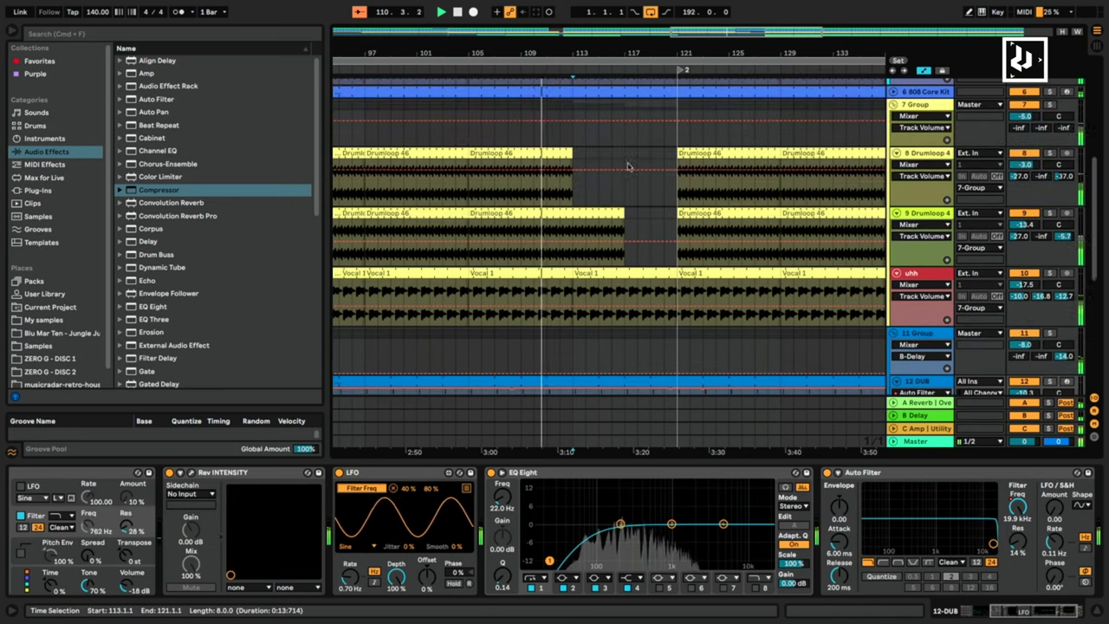
left_click_drag(617, 211, 578, 212)
scroll(650, 252, "up", 4)
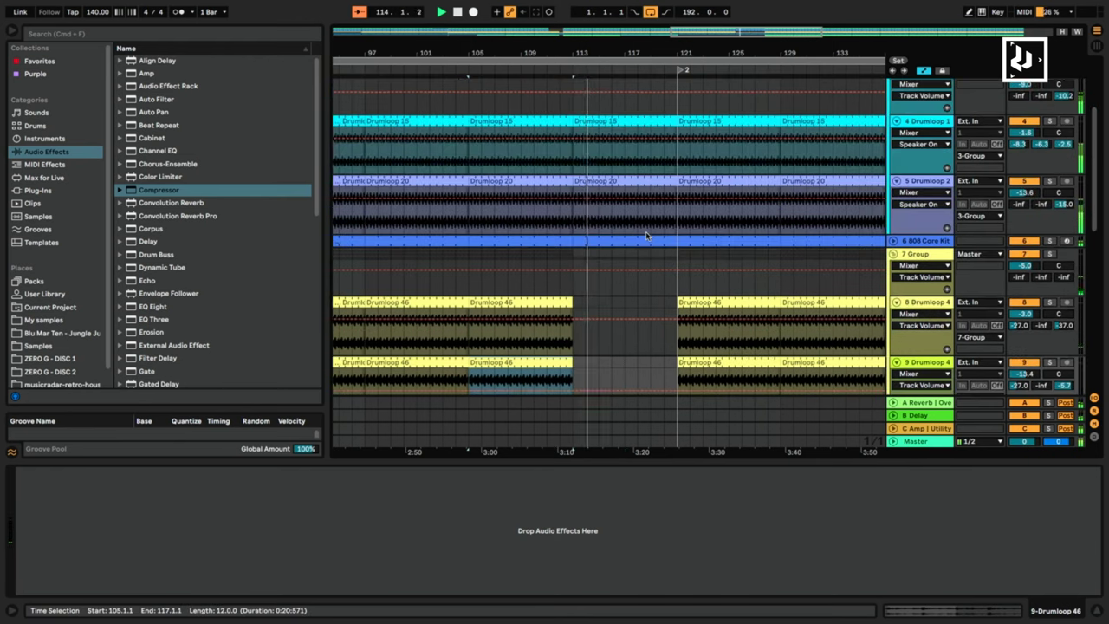
Split the Drumloop 15 and Drumloop 20 clips at bar 118 and stop playback.
left_click_drag(673, 237, 643, 93)
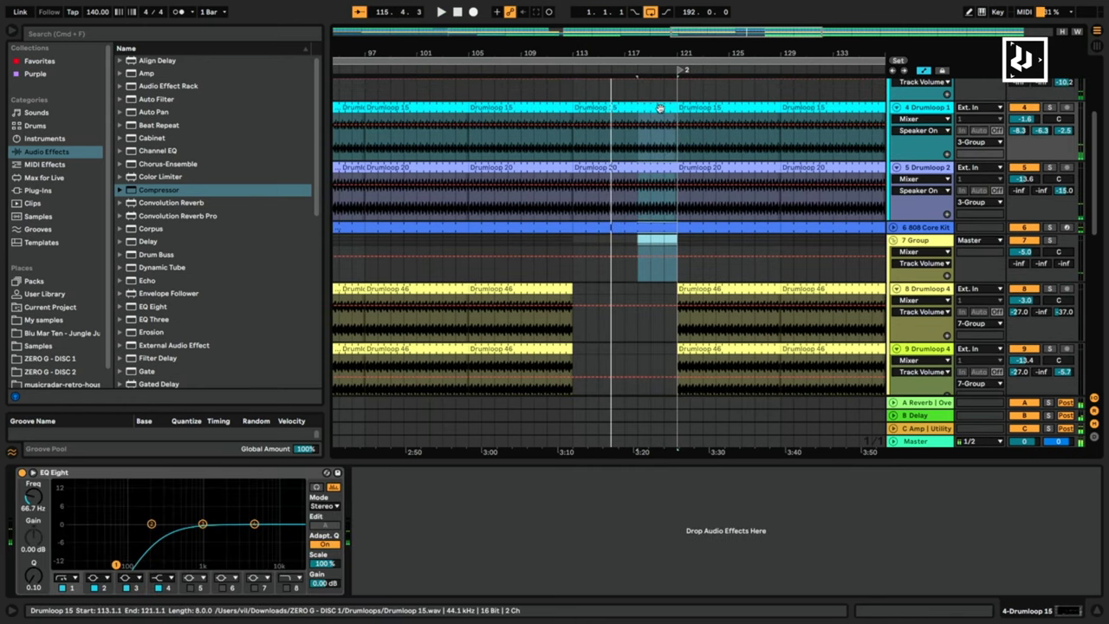
key("super+e")
key("space")
Examine the gain envelopes and sample waveforms of the two split drumloop clips between bars 118 and 121.
left_click(659, 108)
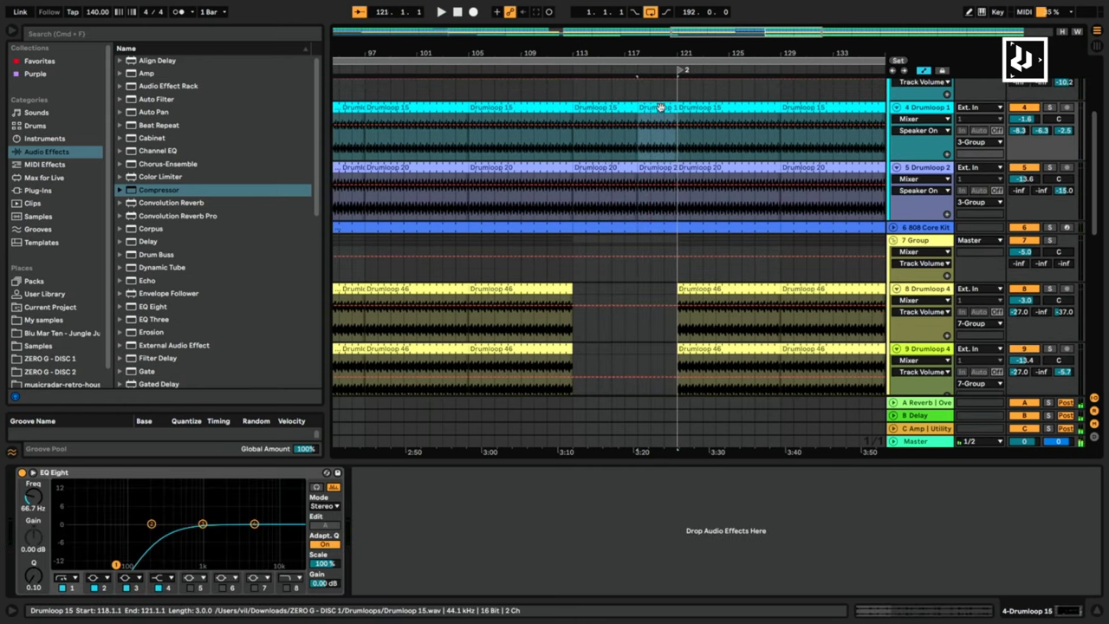
double_click(658, 107)
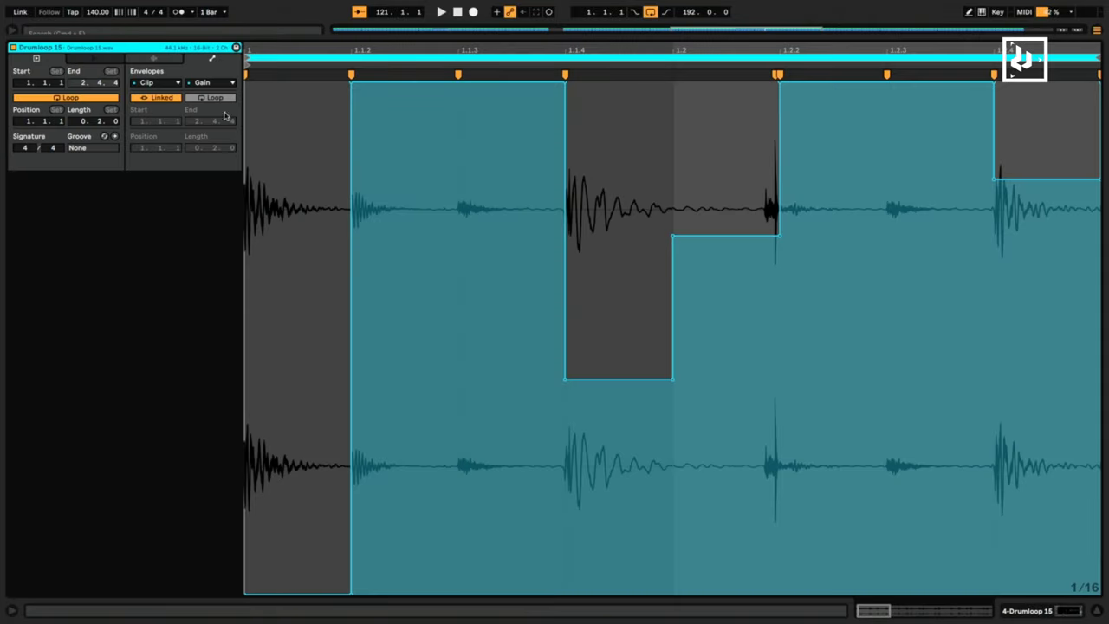
left_click(170, 59)
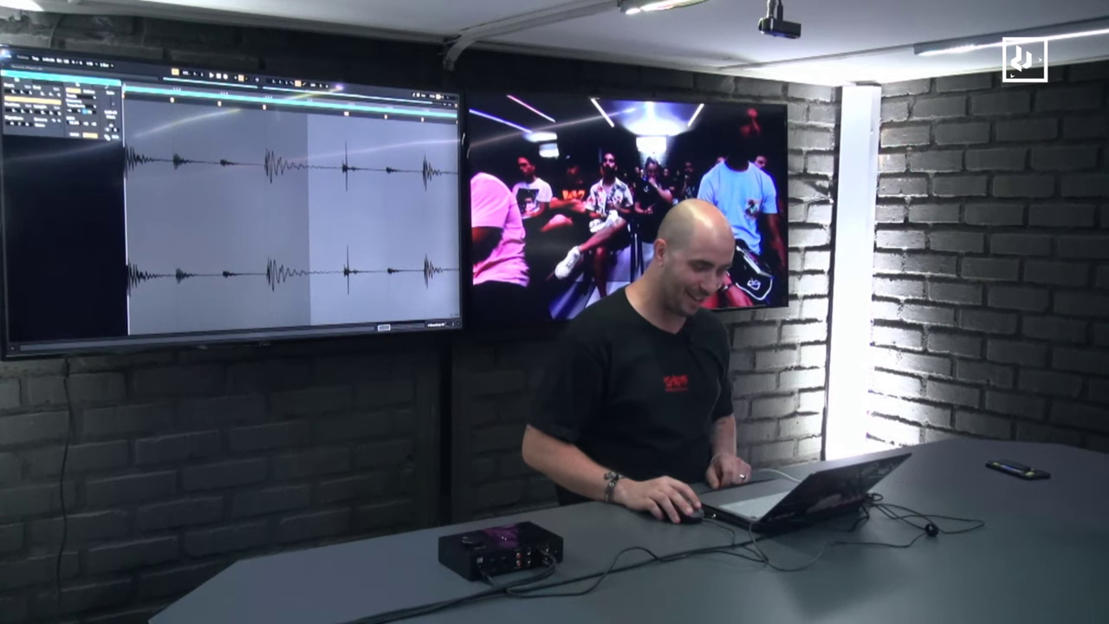
key("shift+Tab")
key("space")
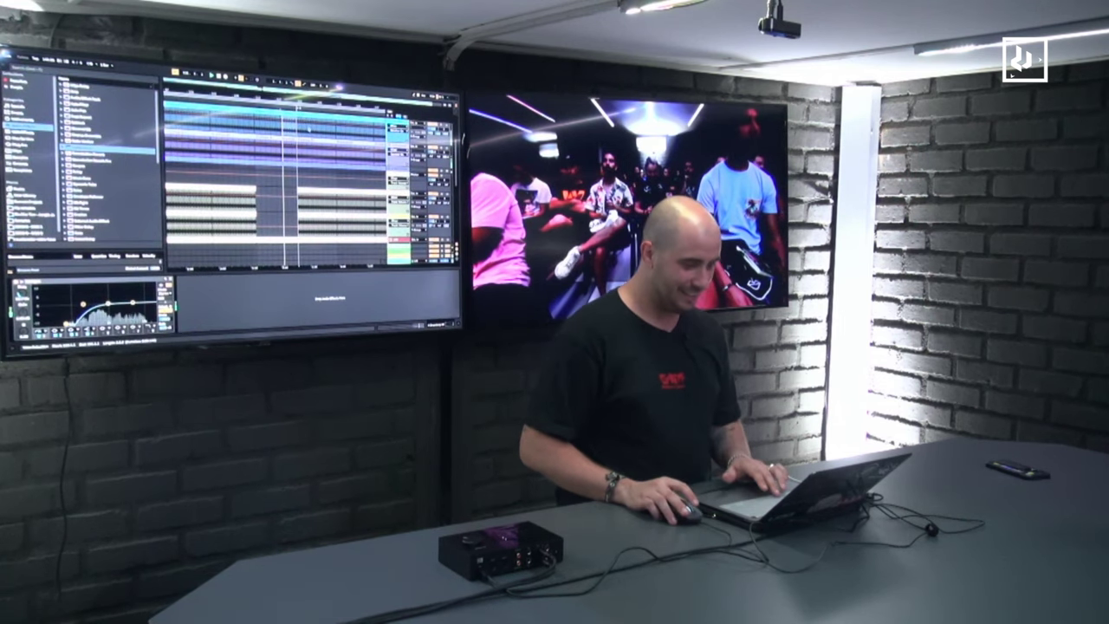
key("space")
key("shift+Tab")
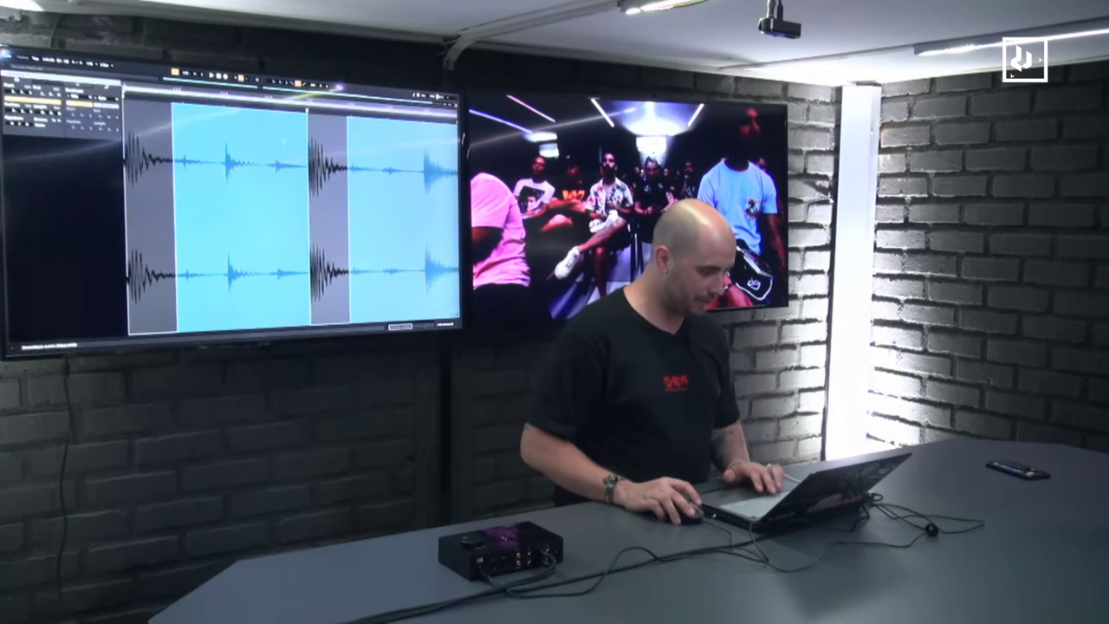
left_click(76, 87)
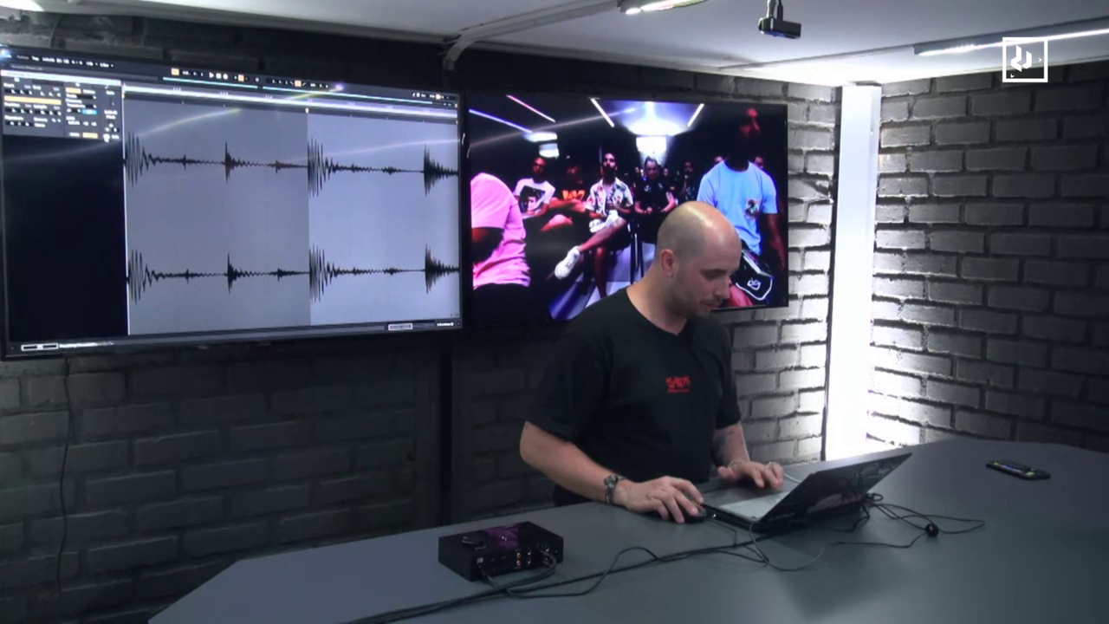
key("shift+Tab")
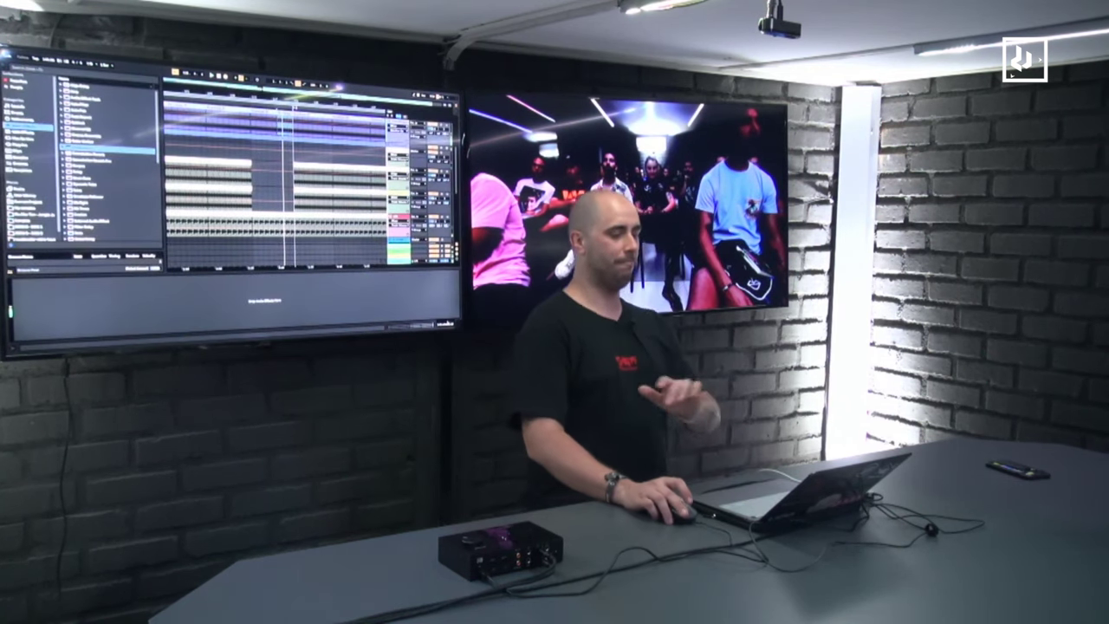
Delete the Drumloop 15 and Drumloop 20 clips between bars 118 and 120, and play from bar 113.
scroll(304, 152, "up", 3)
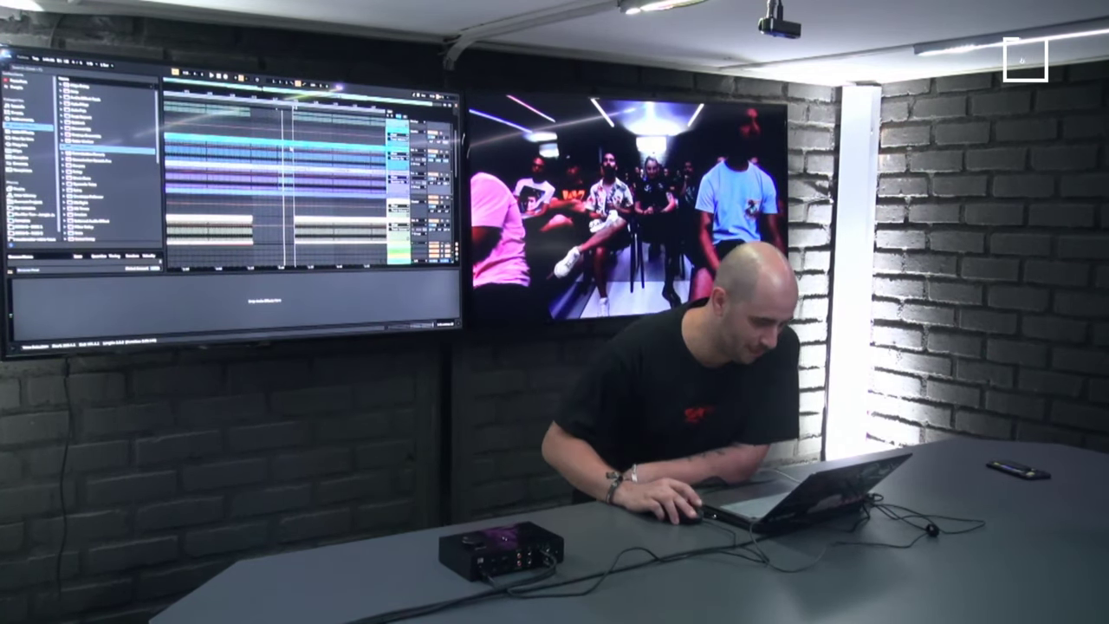
left_click(292, 152)
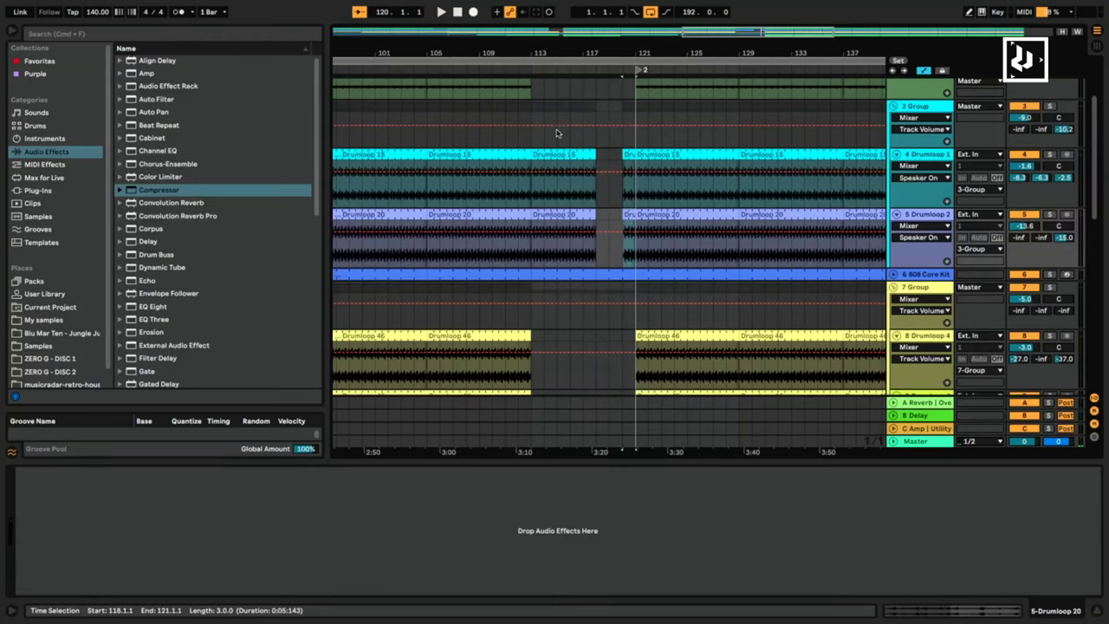
left_click(524, 141)
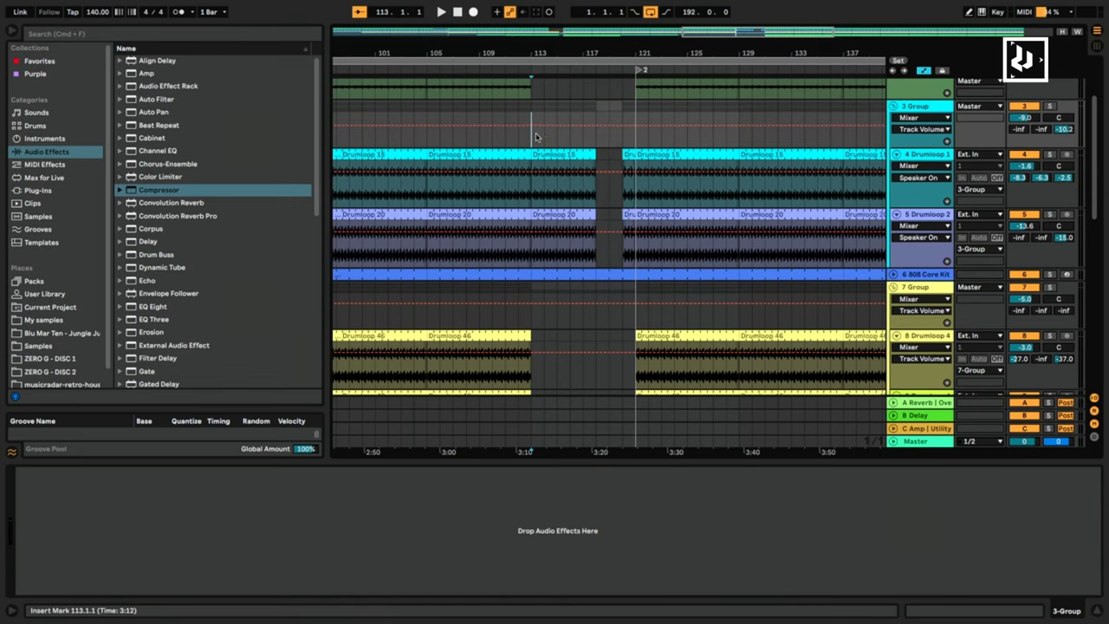
key("space")
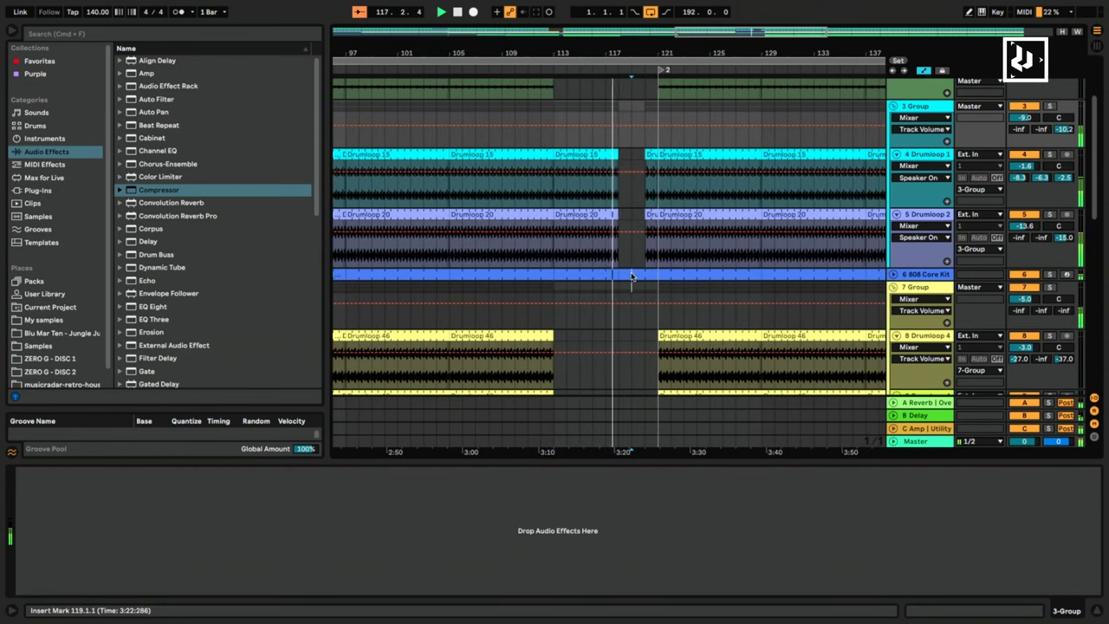
Delete track 6's 808 Core Kit clip between bars 118 and 121, and shorten the uhh vocal clip to end at bar 118.
left_click_drag(632, 276, 654, 286)
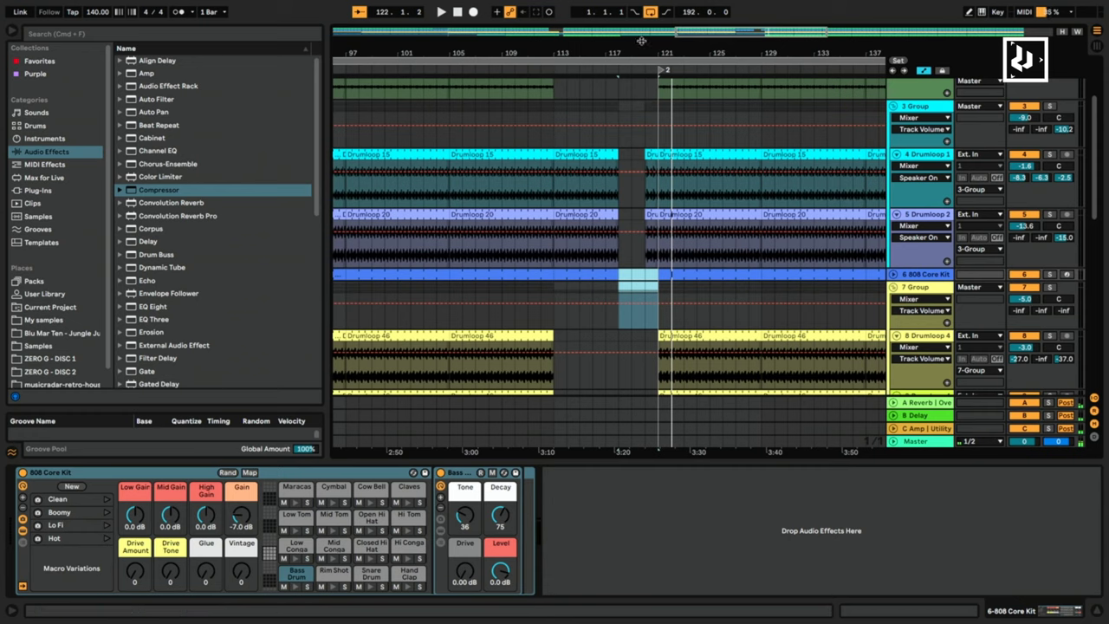
scroll(650, 229, "up", 3)
scroll(645, 230, "down", 3)
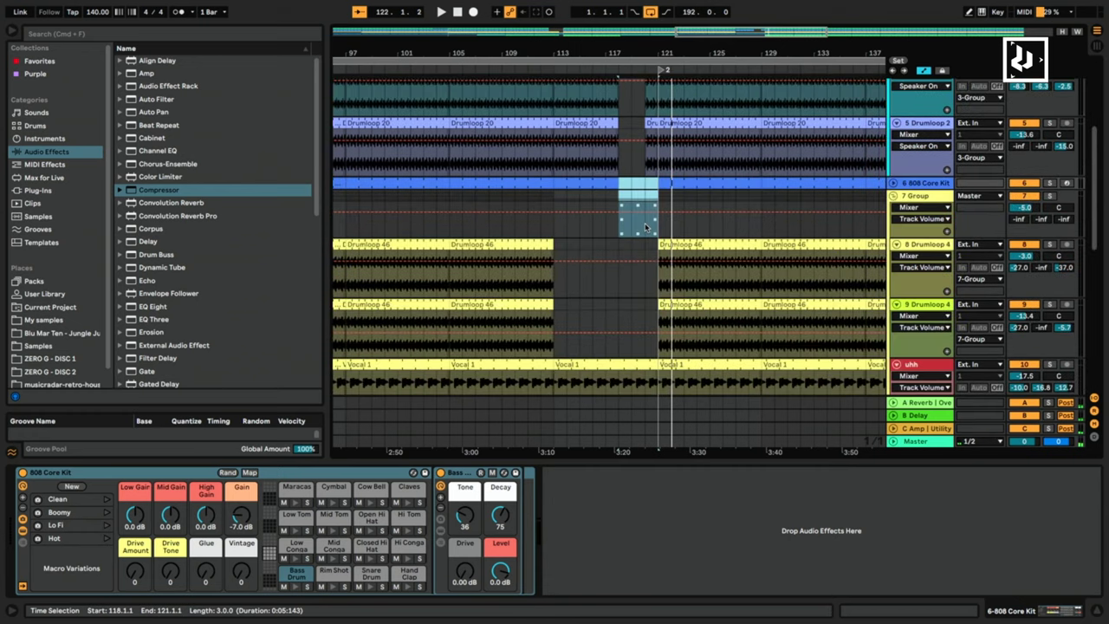
scroll(645, 212, "down", 2)
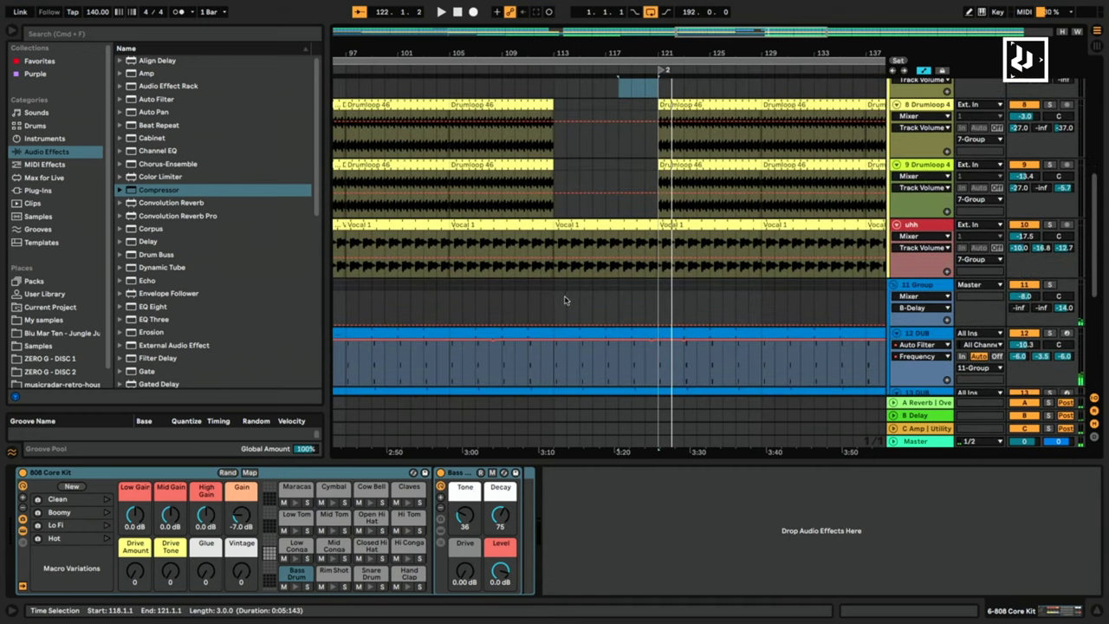
left_click_drag(654, 224, 617, 225)
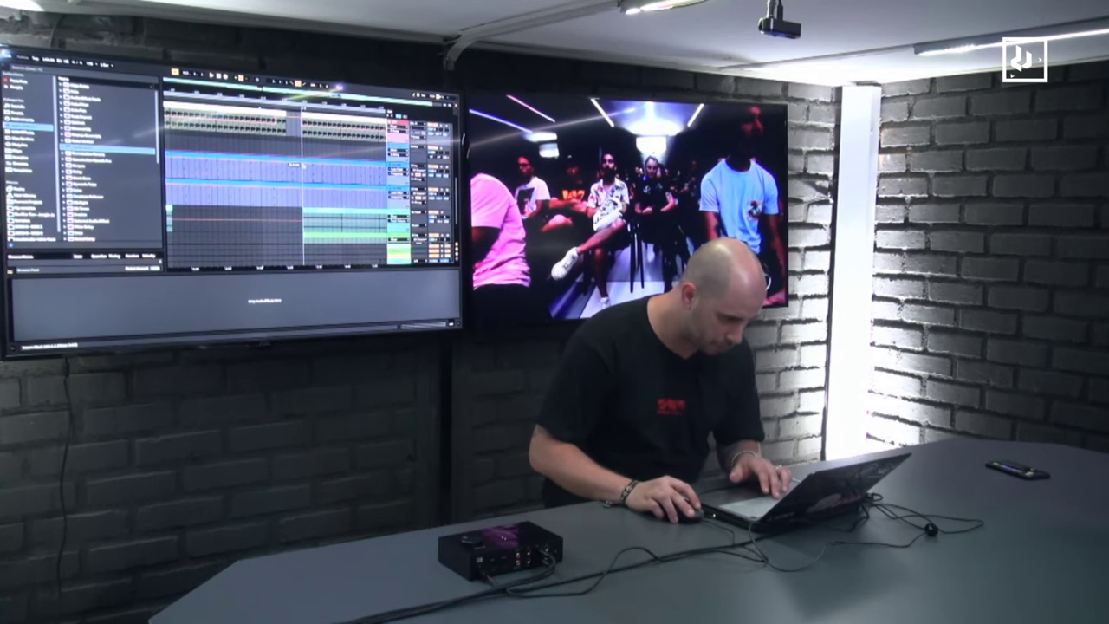
Automate 12 DUB's Auto Filter Frequency to fall from about bar 97 to bar 119 and rise back by bar 121, and play the section.
left_click(287, 165)
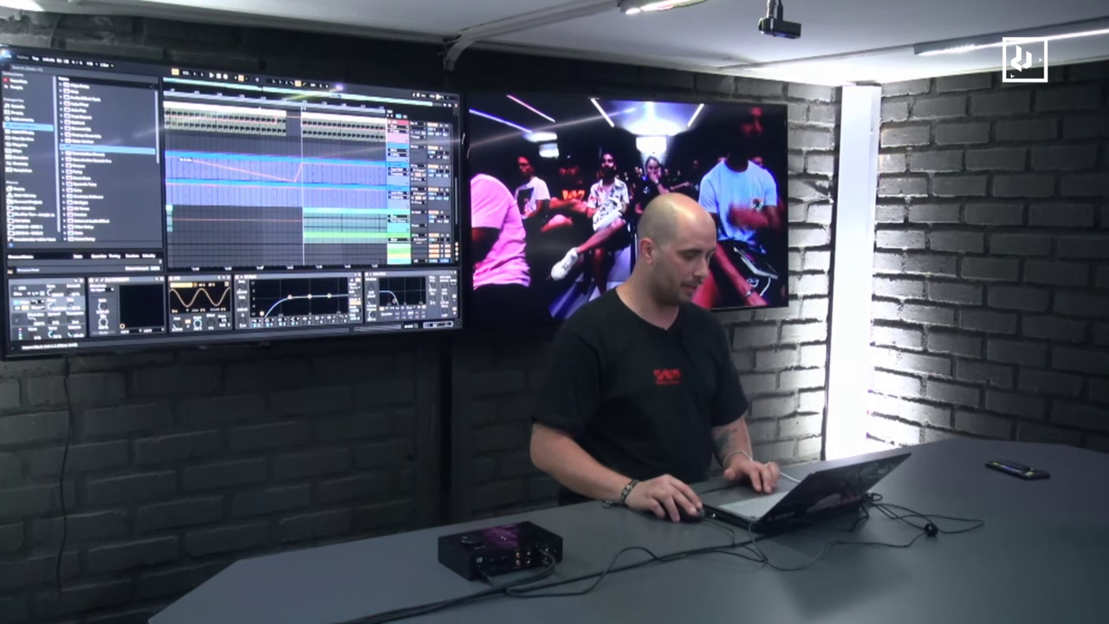
left_click(178, 135)
key("space")
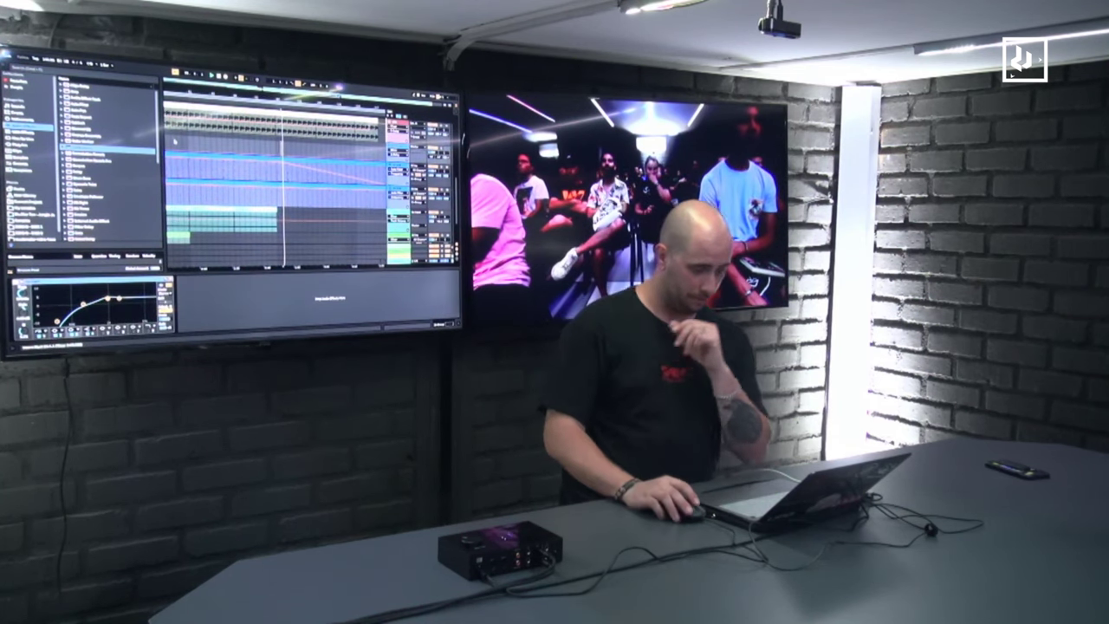
Make the 909 Core Kit's second section start at bar 125, and extend the 3-Audio 1 clip before the break to about bar 117.
left_click_drag(337, 95, 284, 98)
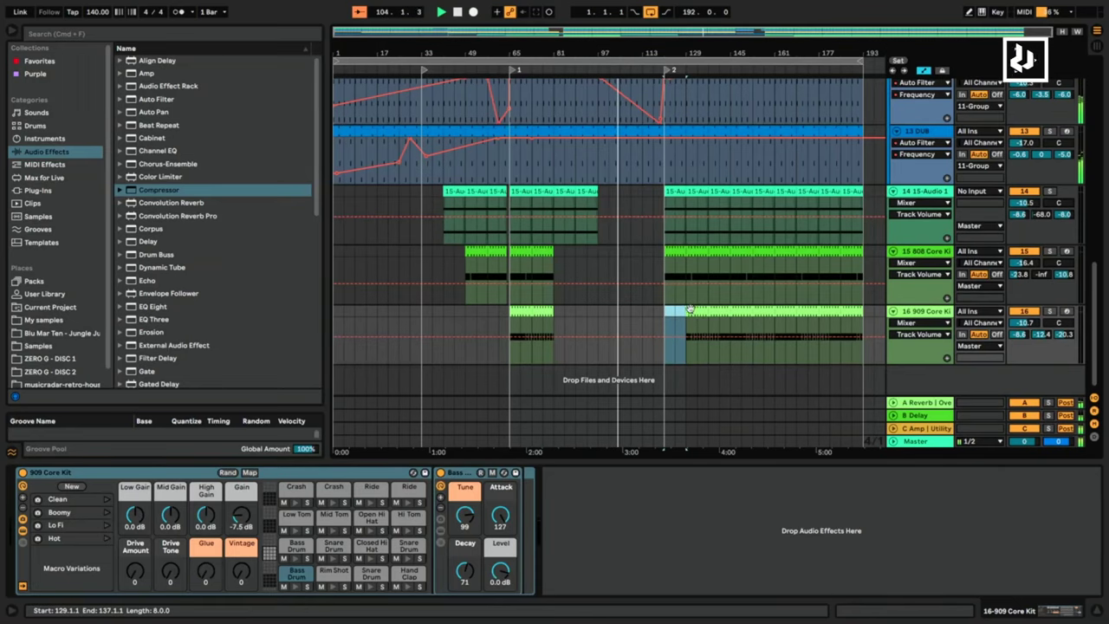
key("super+z")
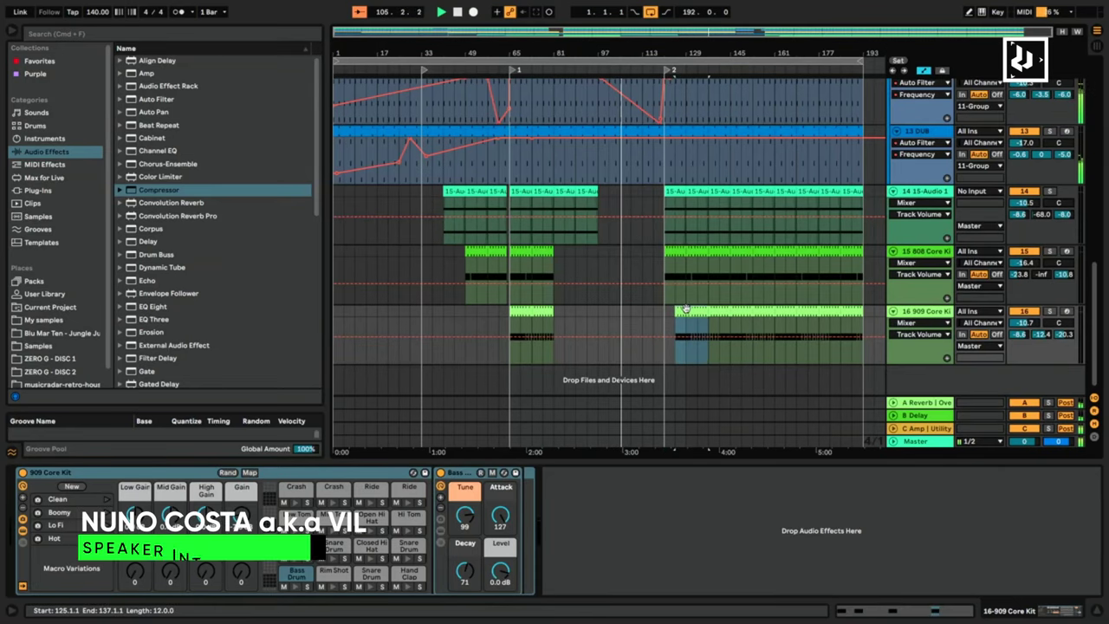
scroll(606, 260, "up", 3)
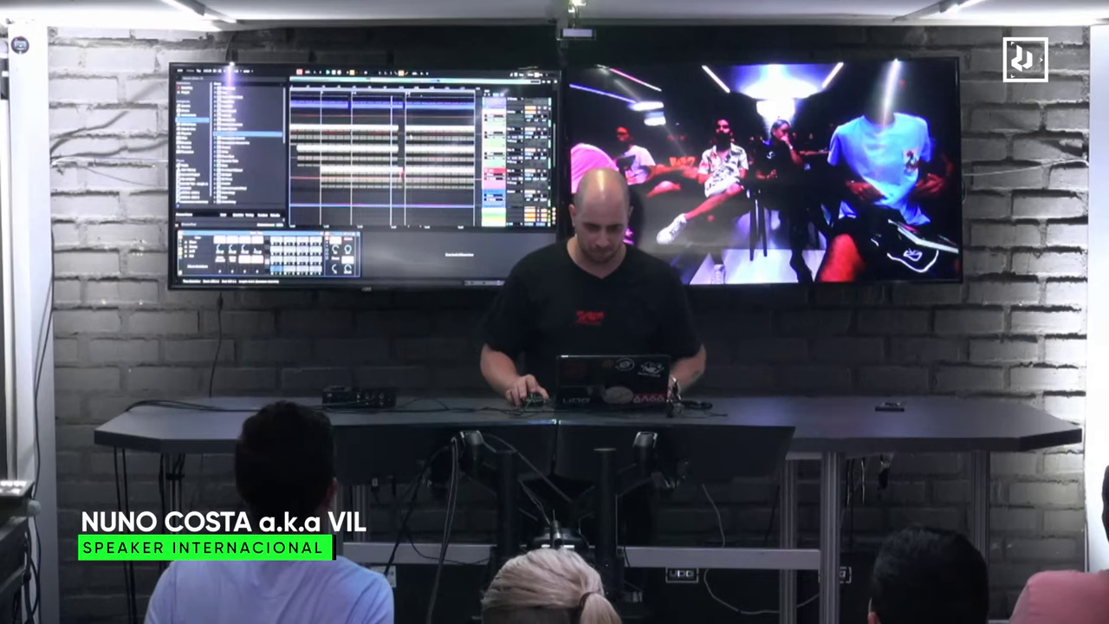
scroll(411, 136, "up", 4)
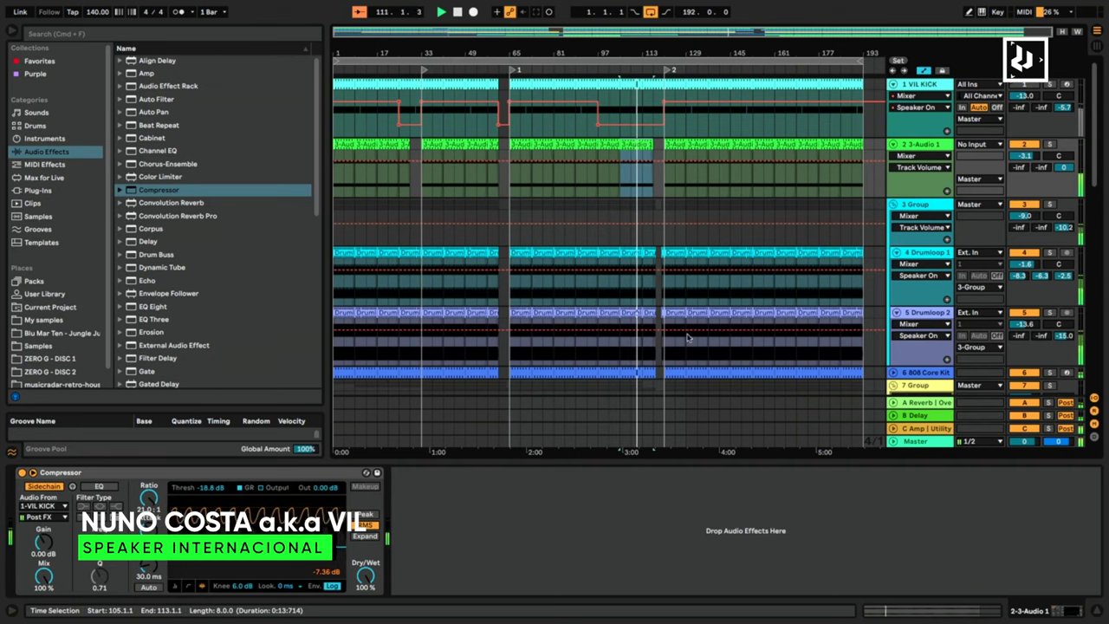
Ramp the uhh track's B-Delay send up from bar 113 to about bar 116, and extend its Vocal 1 clip to bar 120.
scroll(687, 338, "down", 5)
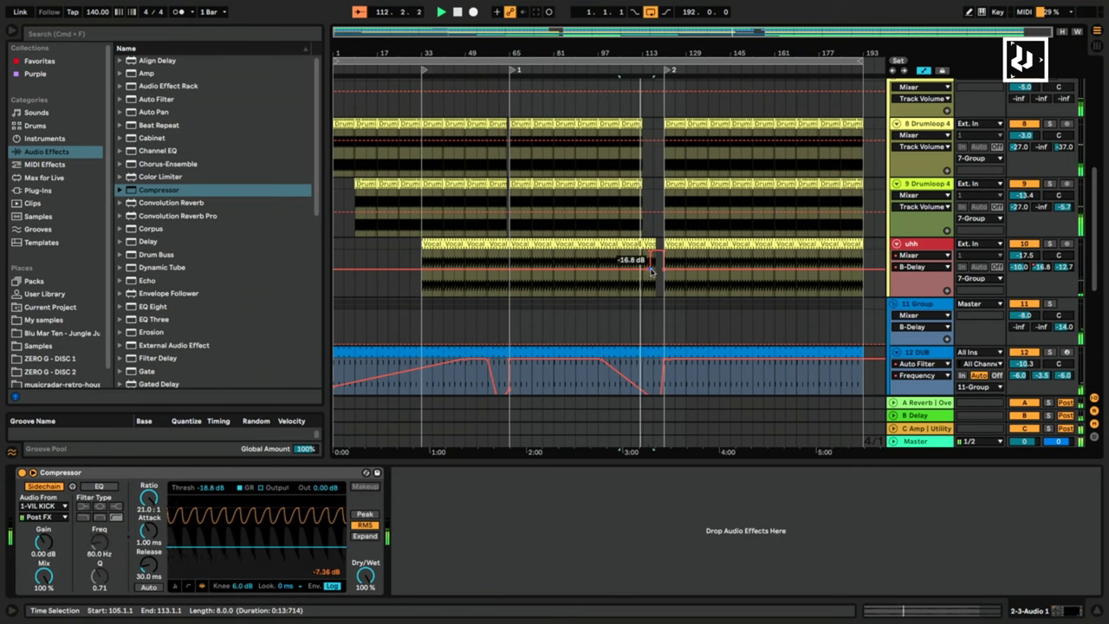
left_click(650, 266)
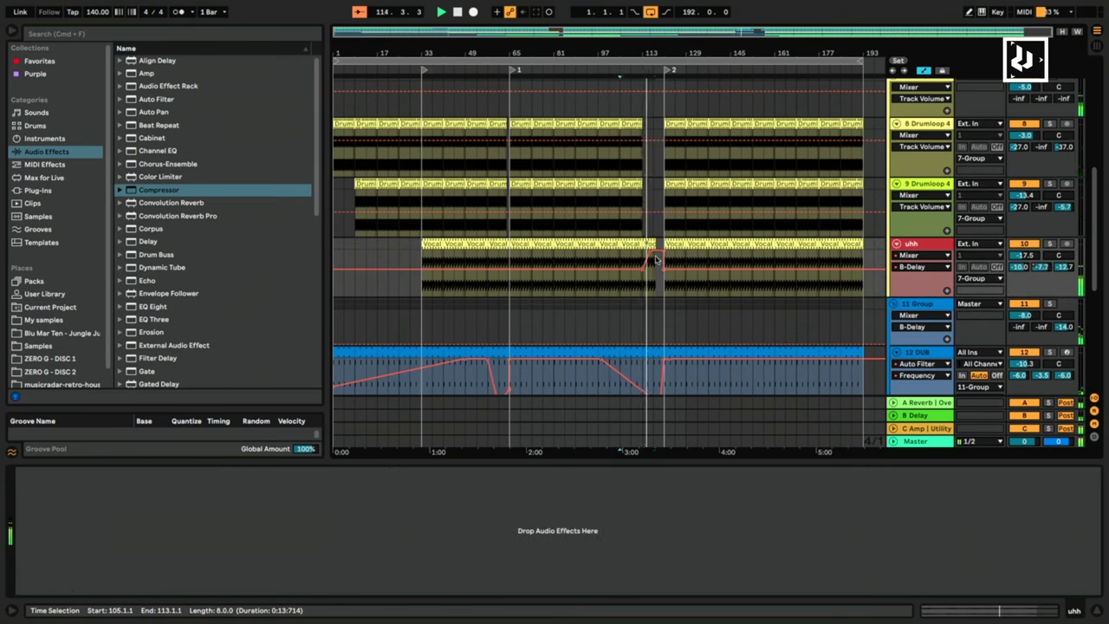
left_click_drag(655, 53, 670, 242)
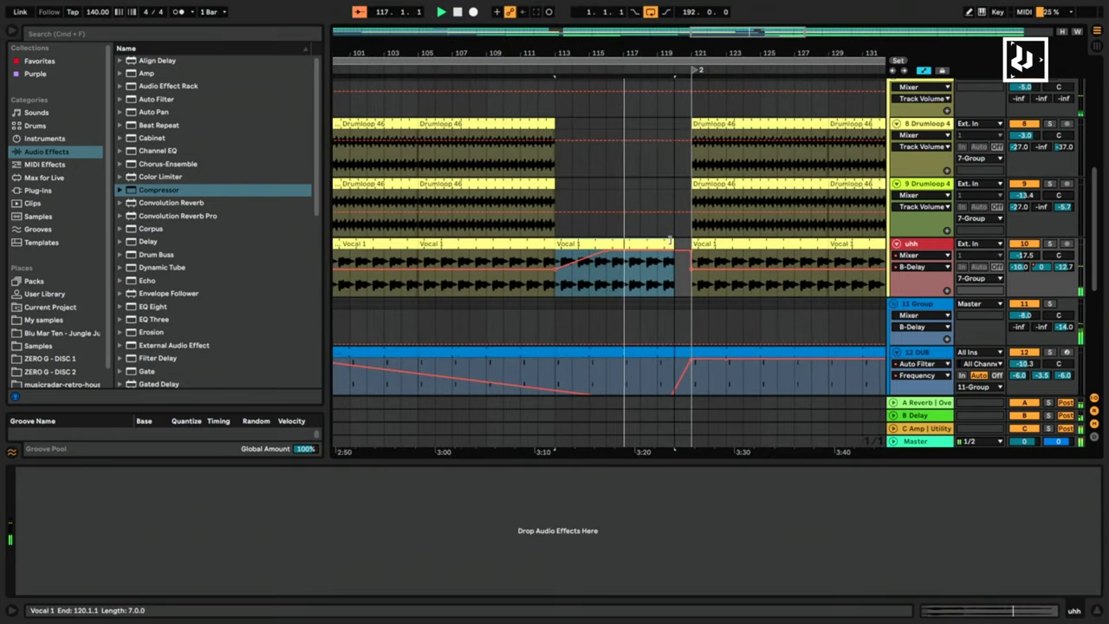
scroll(644, 295, "down", 5)
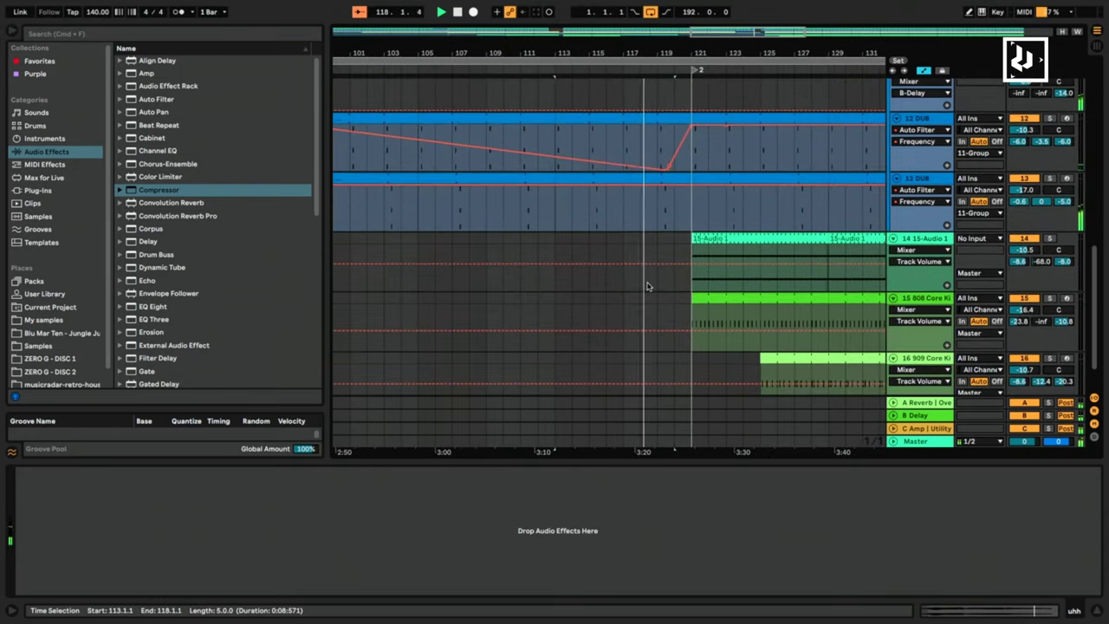
left_click(667, 167)
right_click(666, 171)
key("Escape")
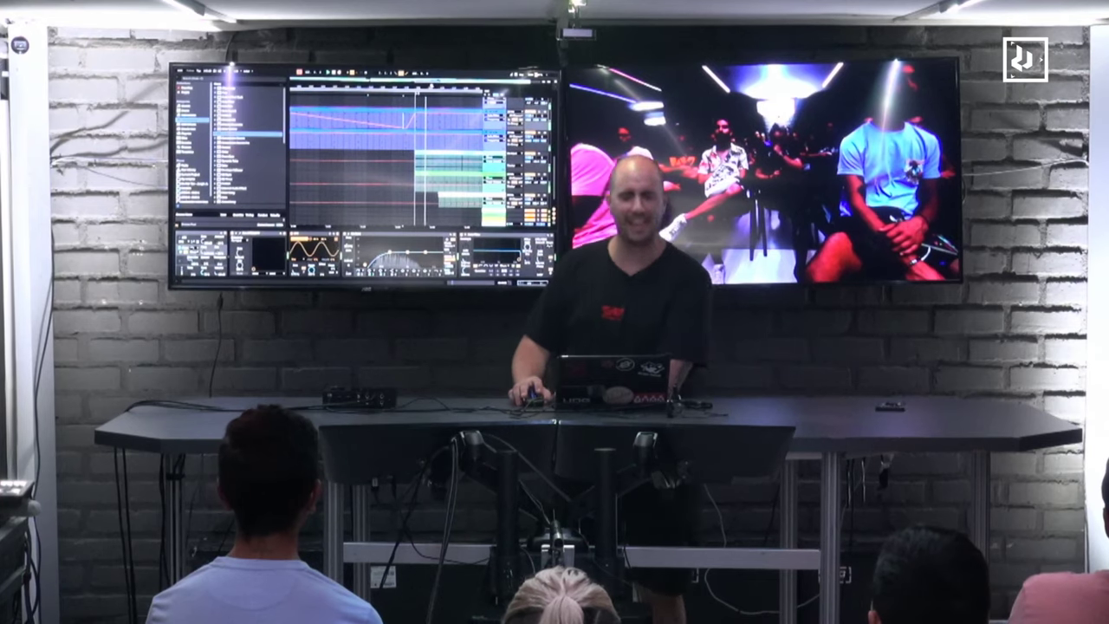
Remove the 16 909 Core Kit part between bars 185 and 193.
scroll(404, 156, "down", 5)
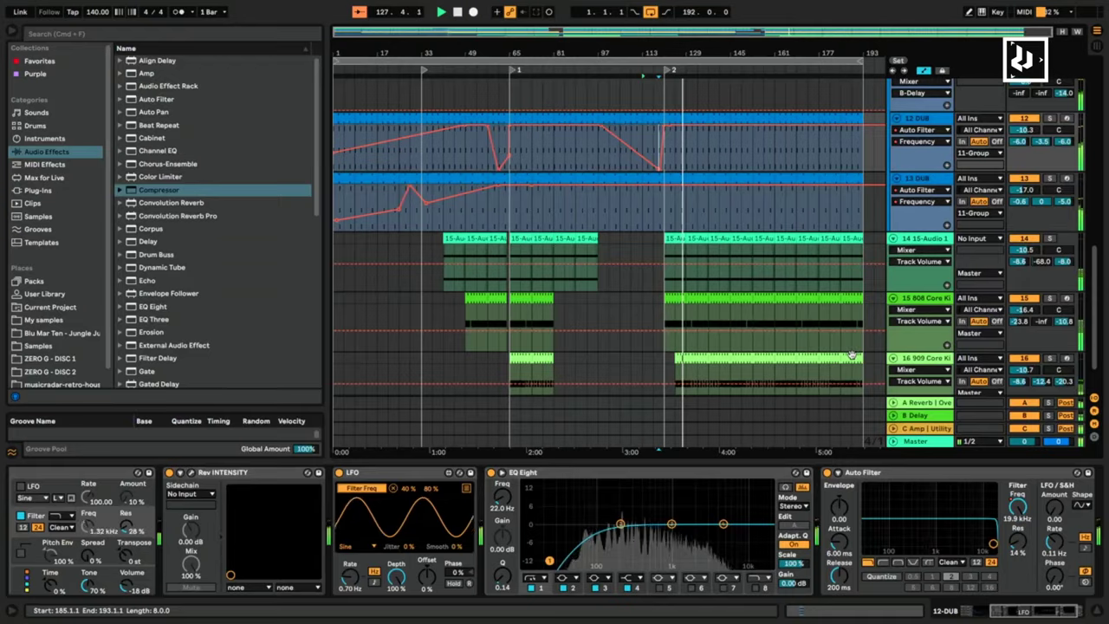
left_click(718, 358)
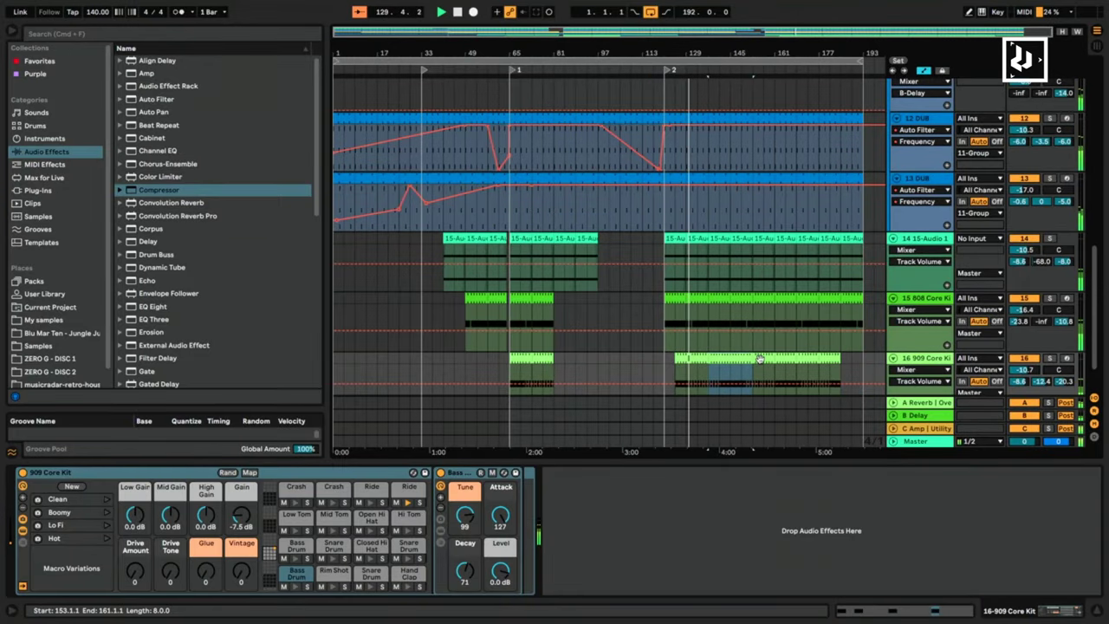
Remove the remaining 16 909 Core Kit clips from bar 153 to bar 193.
left_click(759, 359)
key("Delete")
left_click(805, 358)
key("Delete")
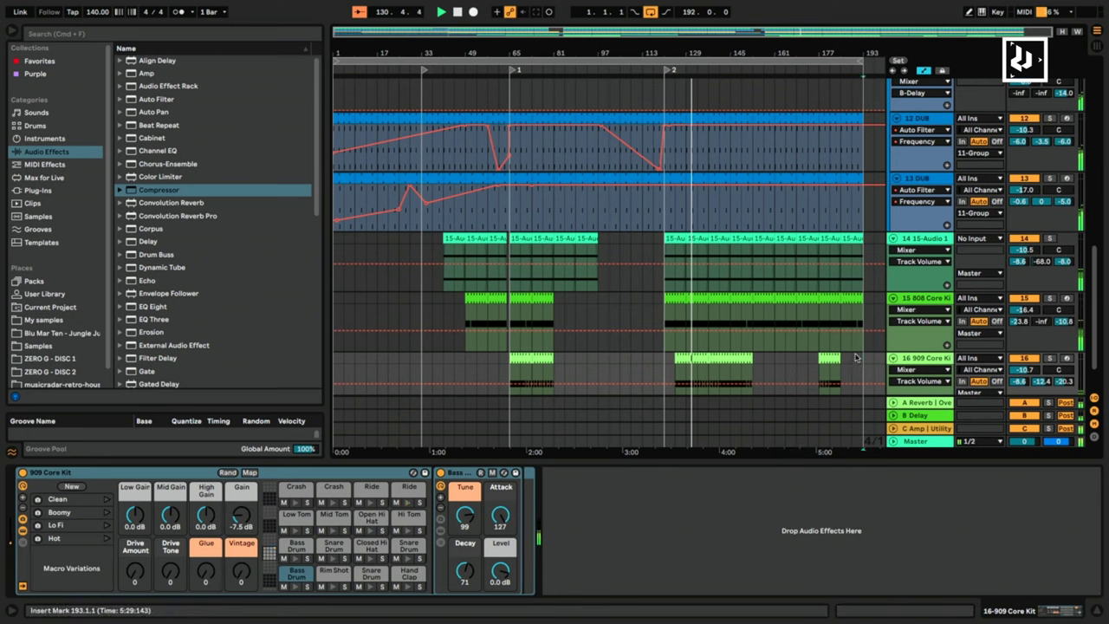
left_click_drag(855, 357, 795, 358)
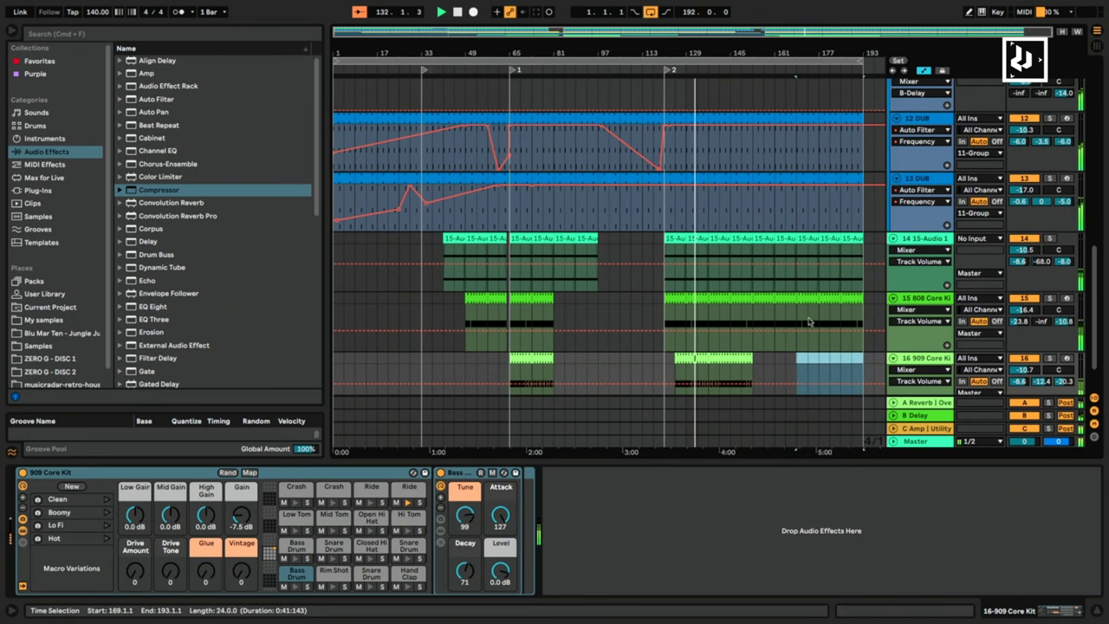
Remove the 15 808 Core Kit clips from bar 153 to the end and the 14 15-Audio 1 clips from bar 169 onward.
left_click_drag(779, 299, 764, 299)
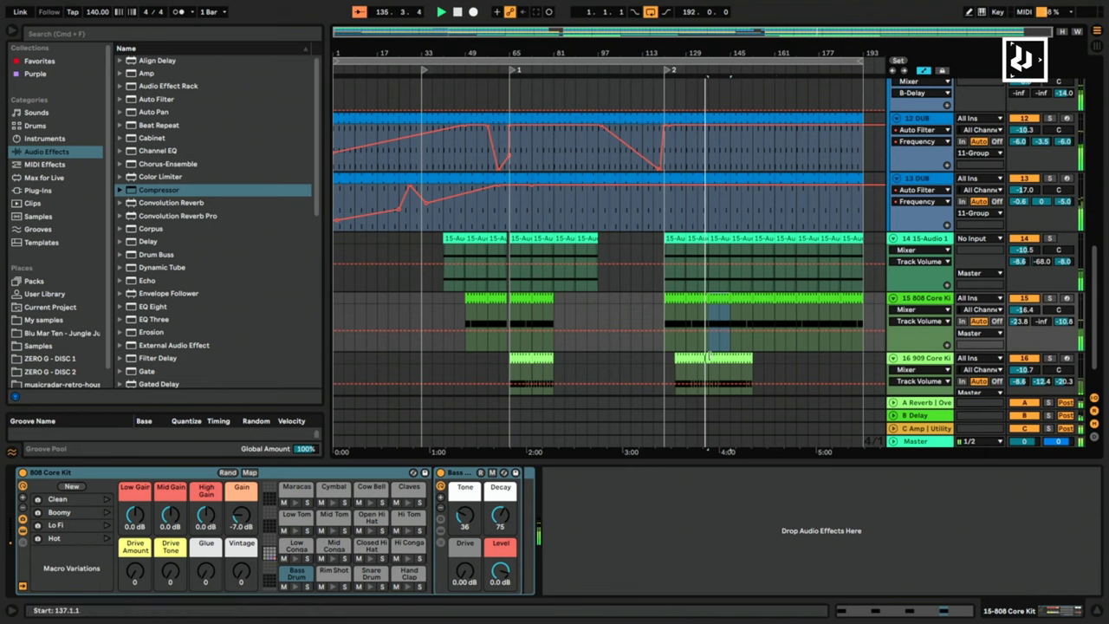
left_click_drag(759, 297, 857, 298)
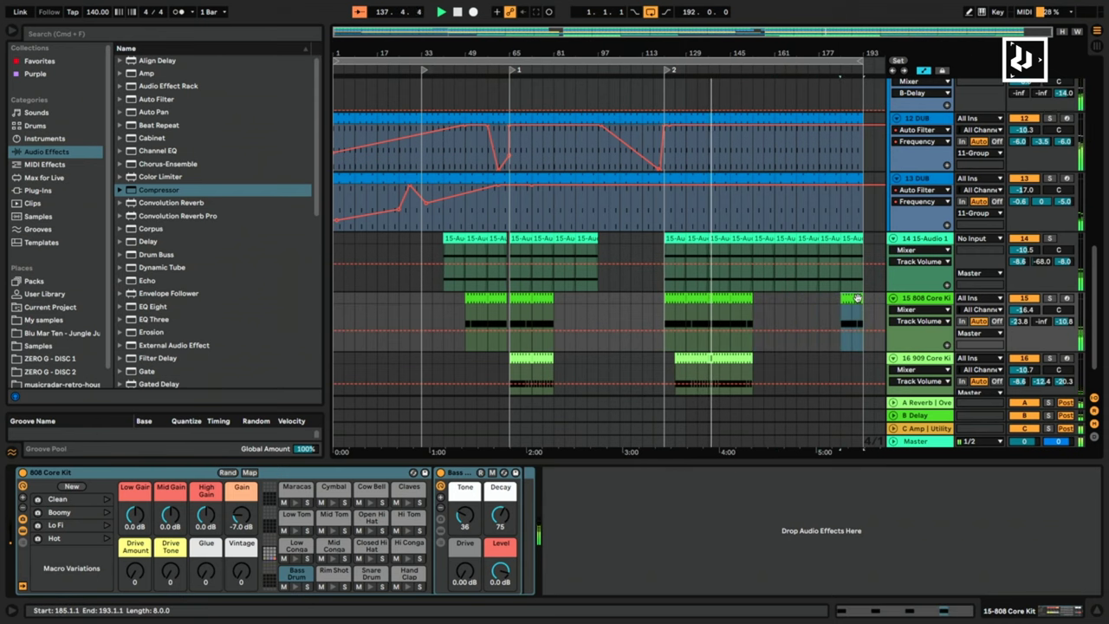
left_click(877, 244)
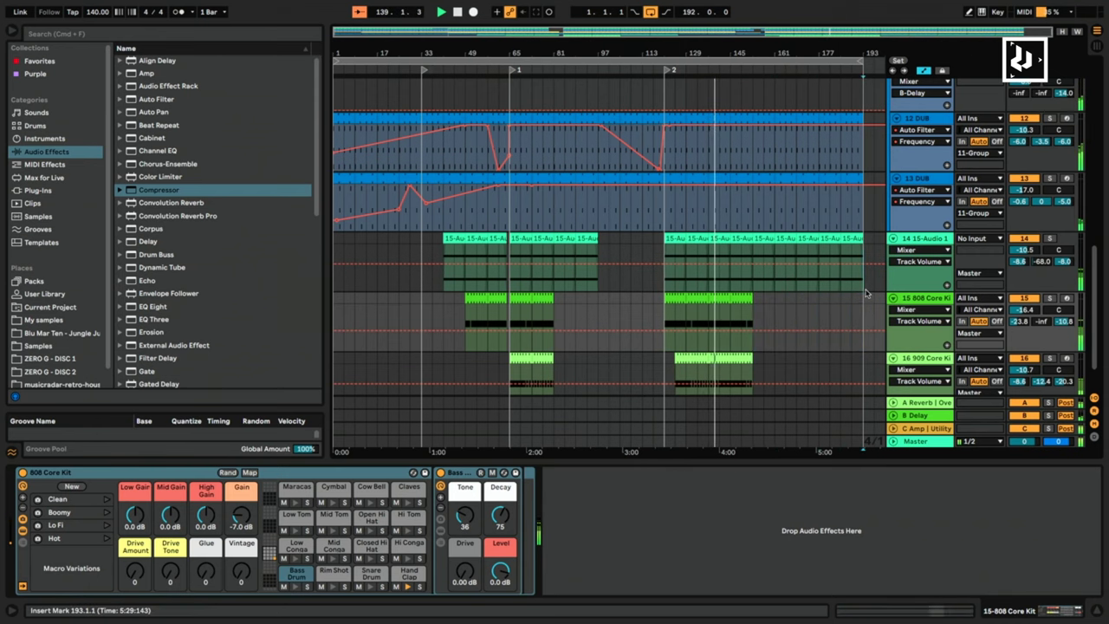
left_click(798, 239)
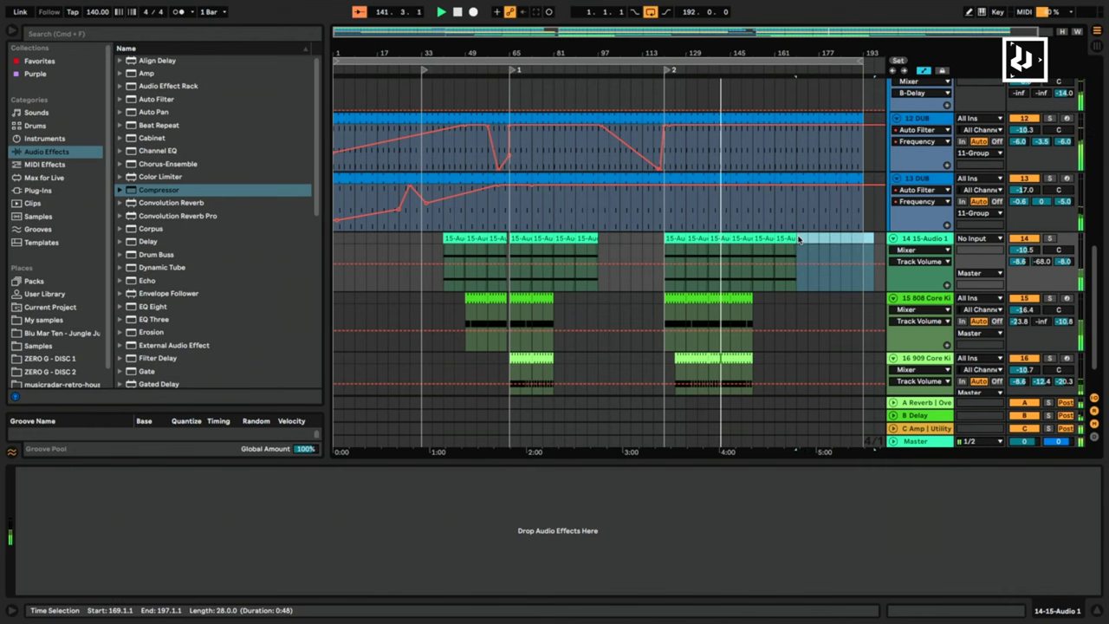
Remove the uhh track's vocal clips between bars 137 and 153.
scroll(798, 239, "down", 1)
scroll(814, 256, "up", 4)
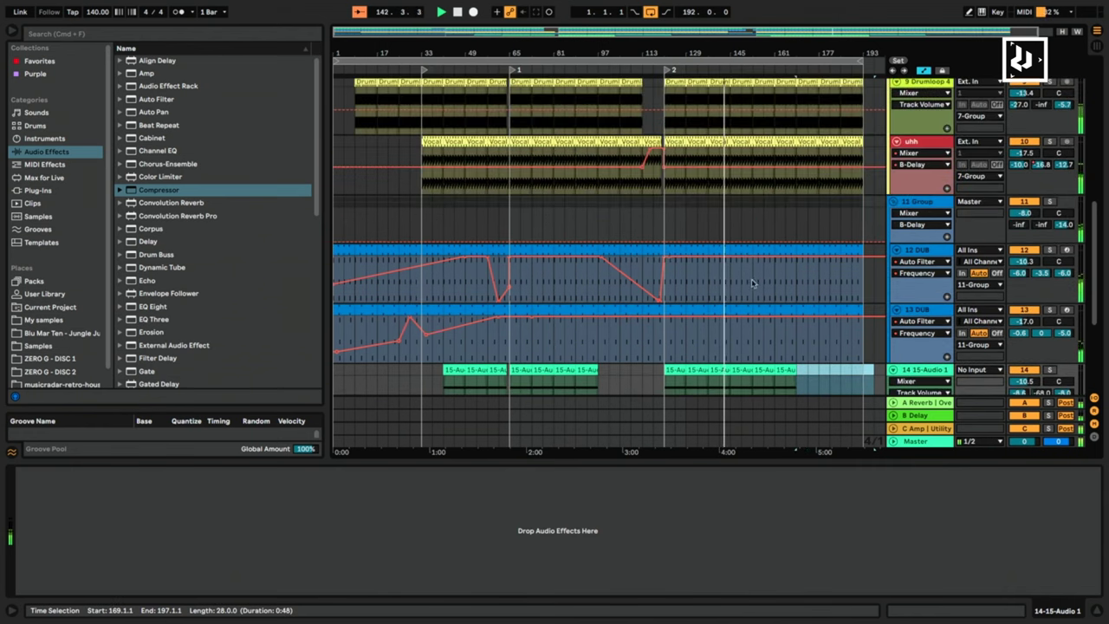
left_click(743, 140)
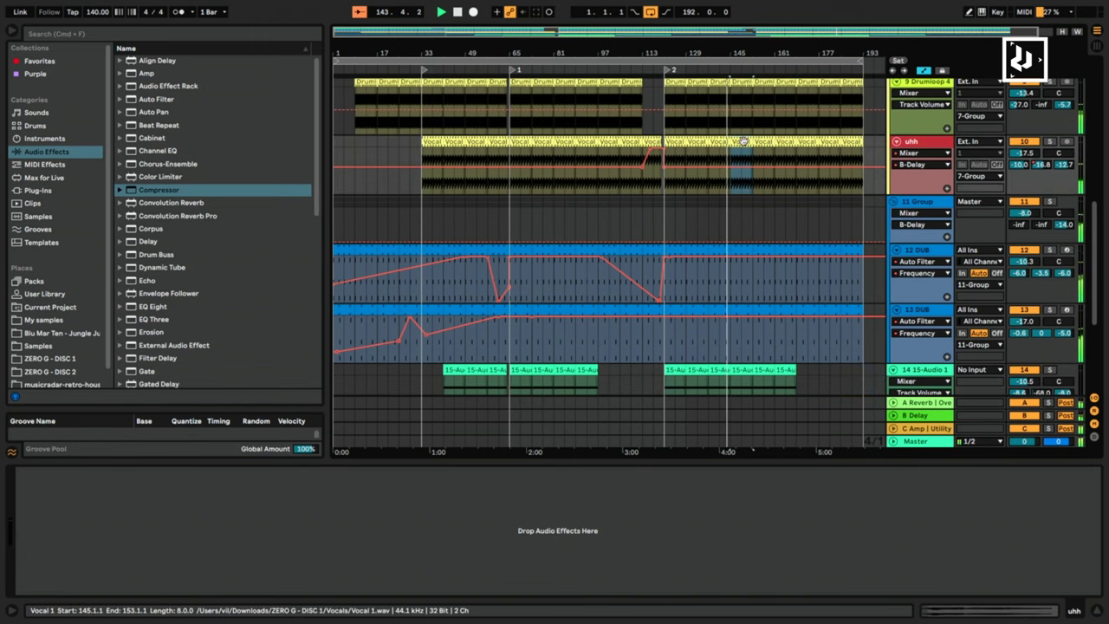
left_click(743, 142)
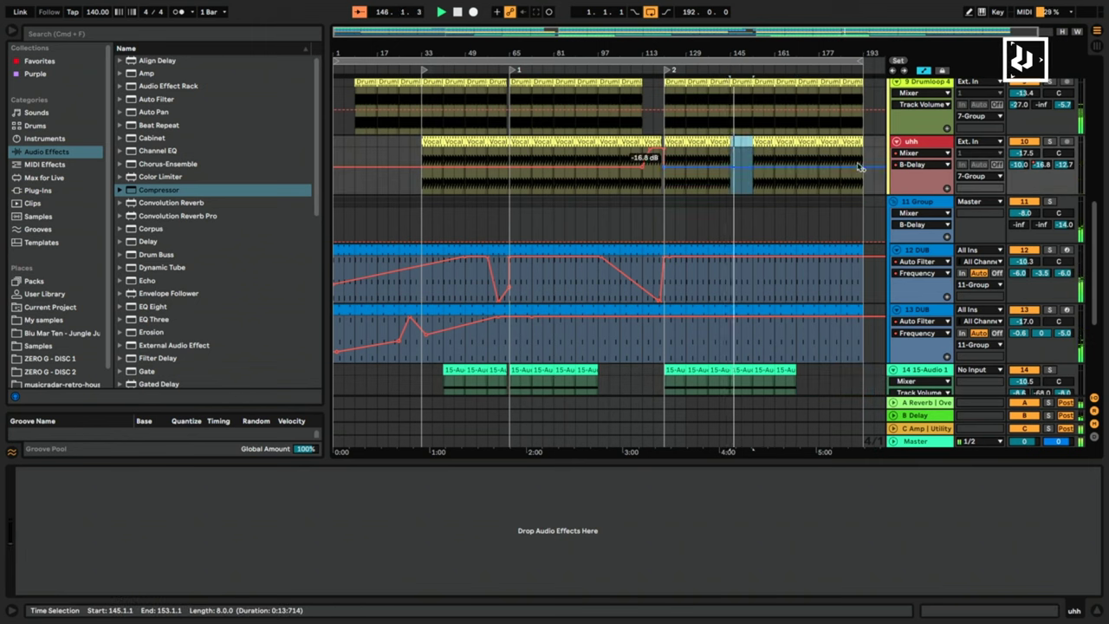
left_click(719, 143)
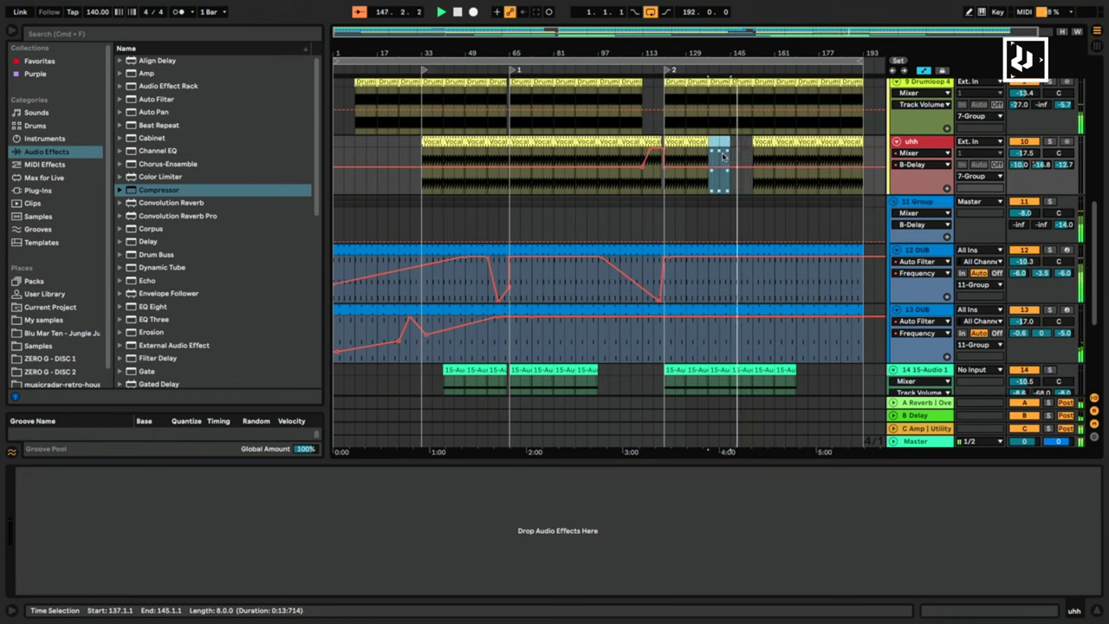
left_click(730, 227)
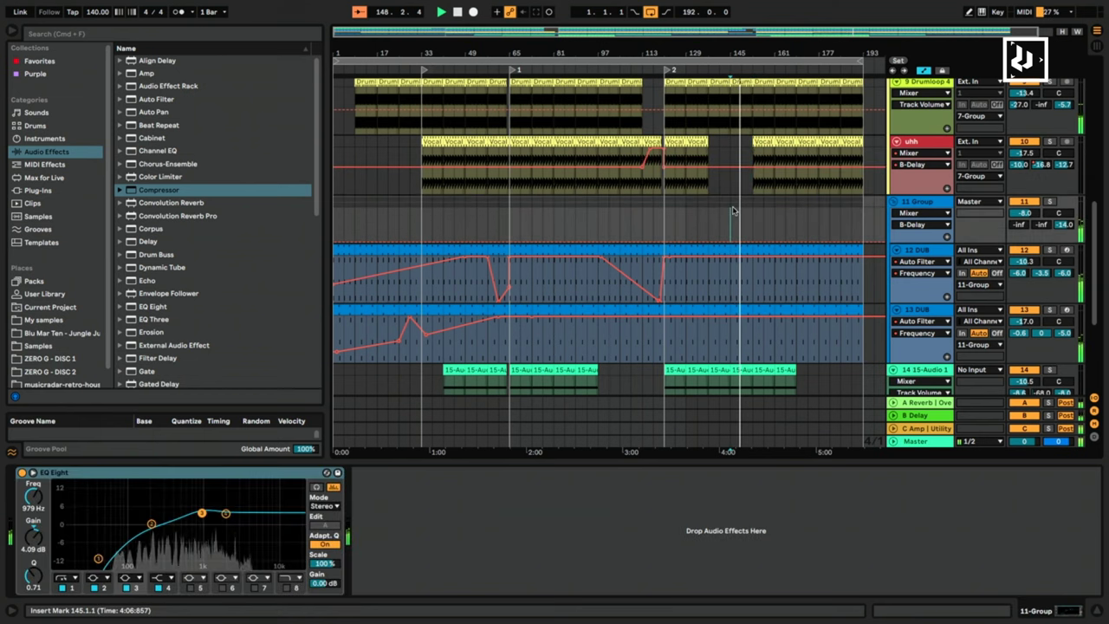
Remove the uhh track's vocal clips between bars 81 and 97.
left_click(563, 141)
left_click(583, 142)
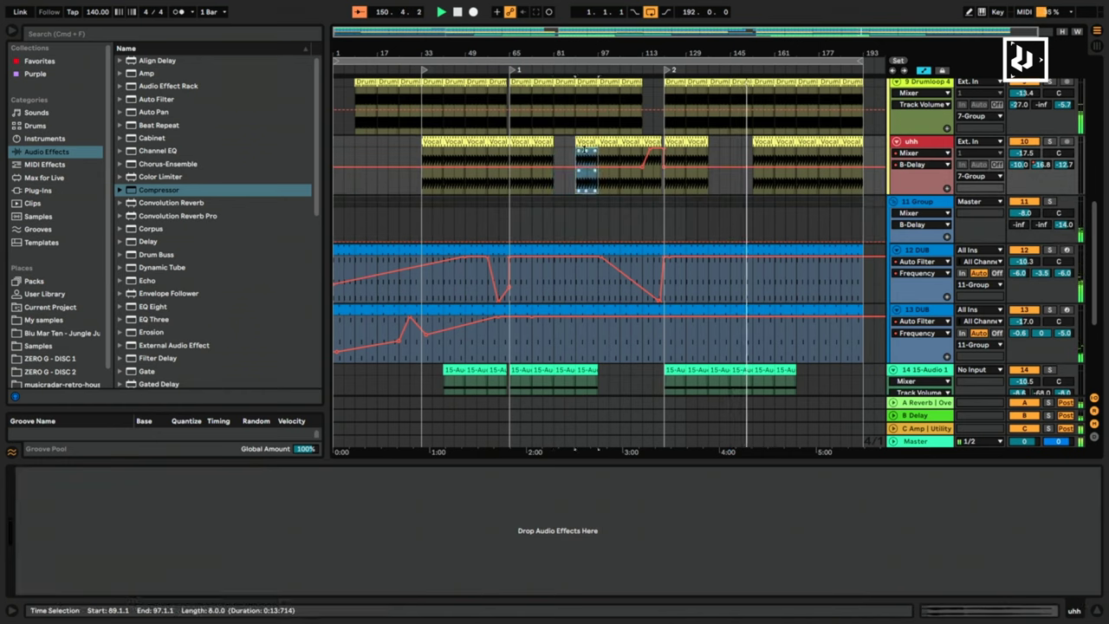
left_click(729, 232)
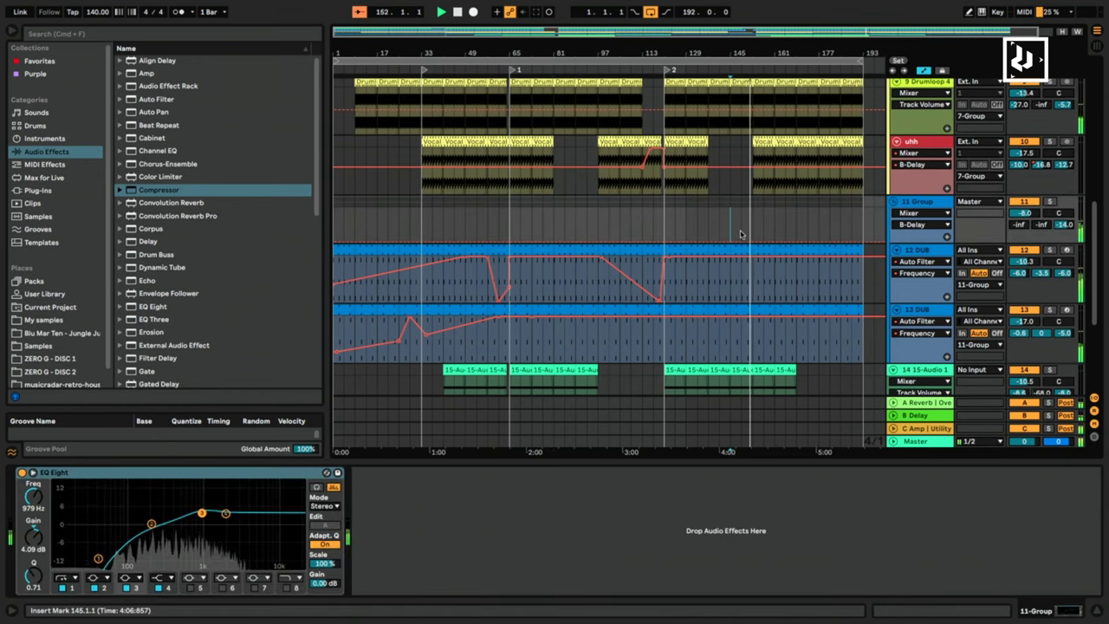
Remove the uhh vocal clips from bar 177 onward, and extend the last 15-Audio 1 clip to bar 177.
left_click(760, 141)
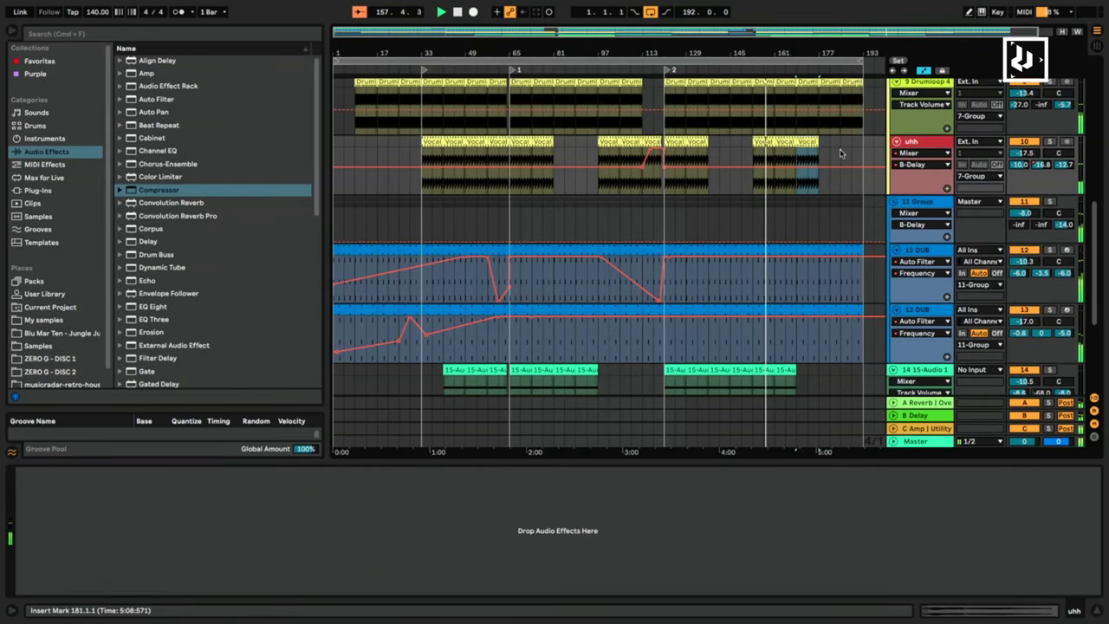
scroll(844, 220, "down", 3)
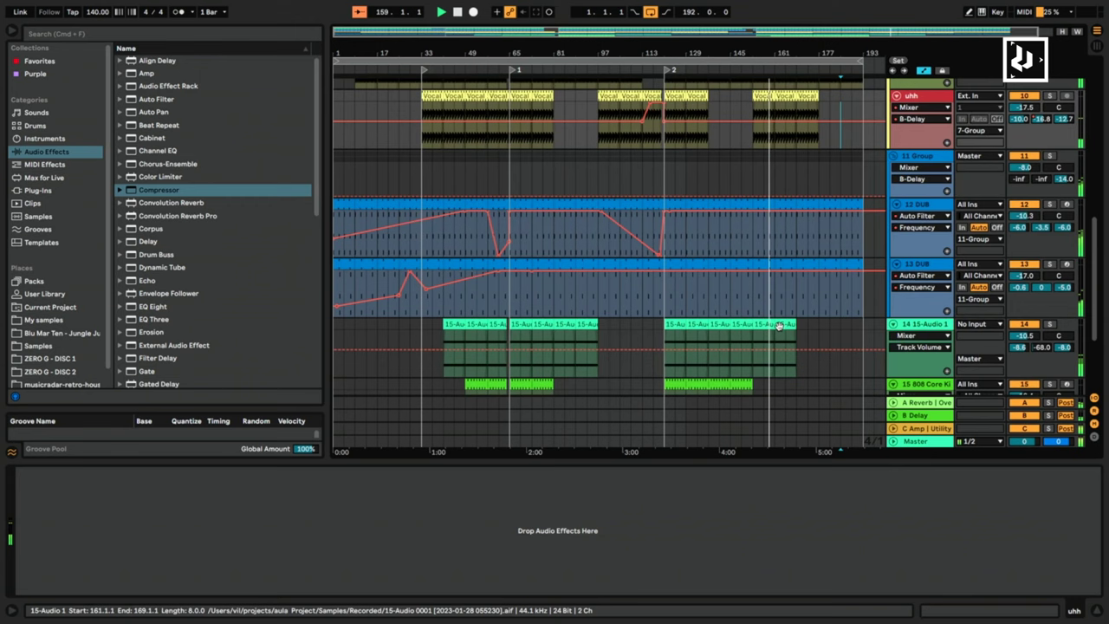
left_click(799, 327)
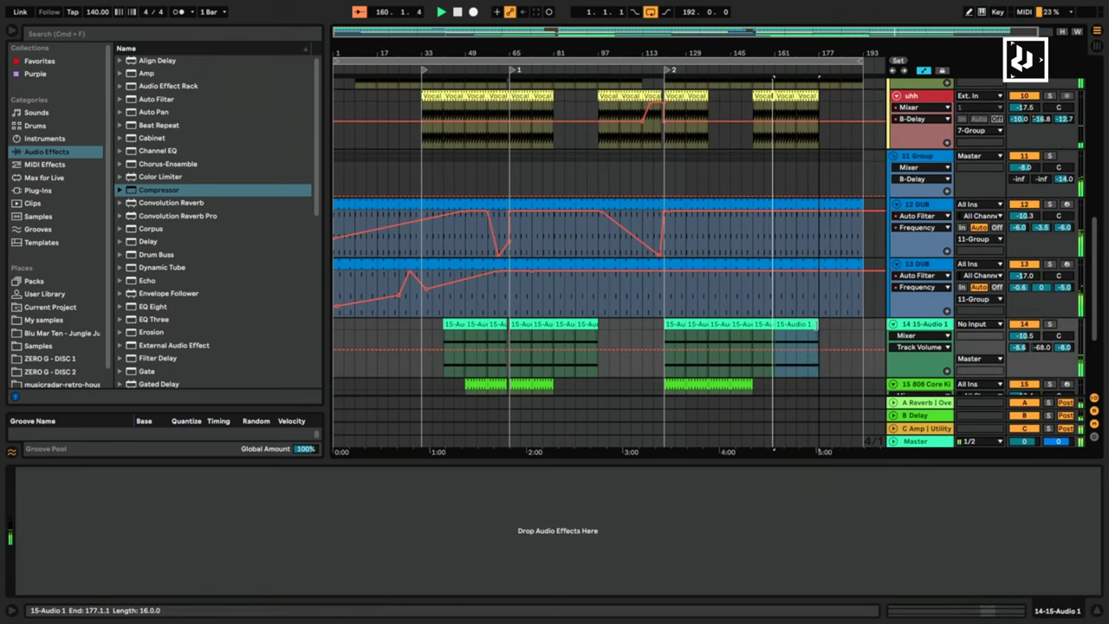
Automate Auto Filter Frequency to fall to its minimum by bar 193, from about bar 157 on 13 DUB and bar 161 on 12 DUB.
left_click(762, 277)
left_click_drag(873, 276, 859, 311)
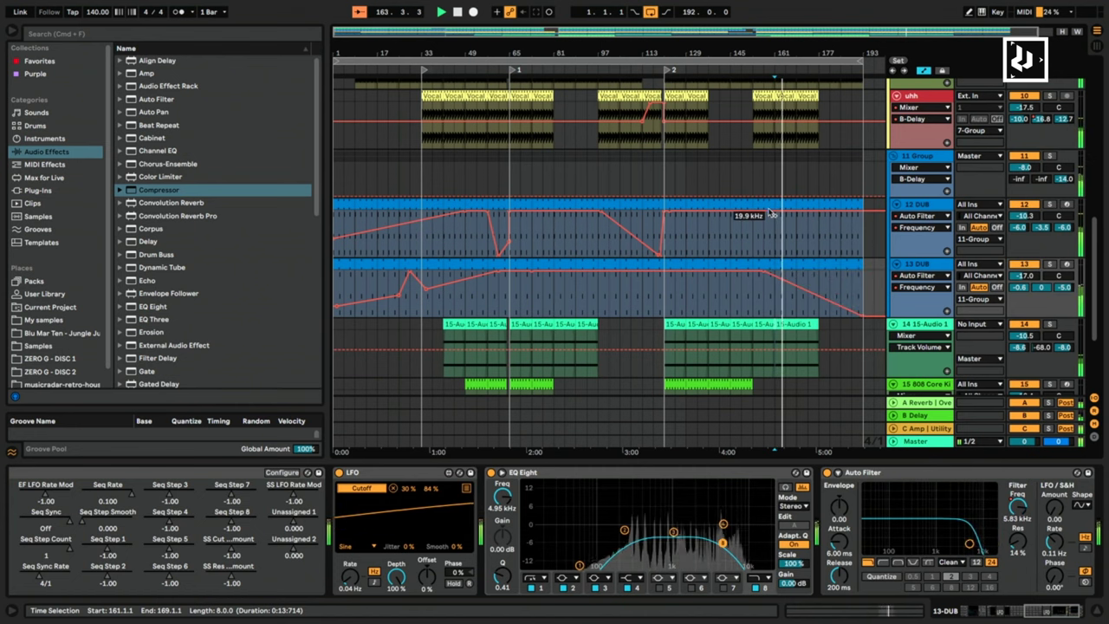
left_click(789, 227)
left_click_drag(861, 234, 862, 258)
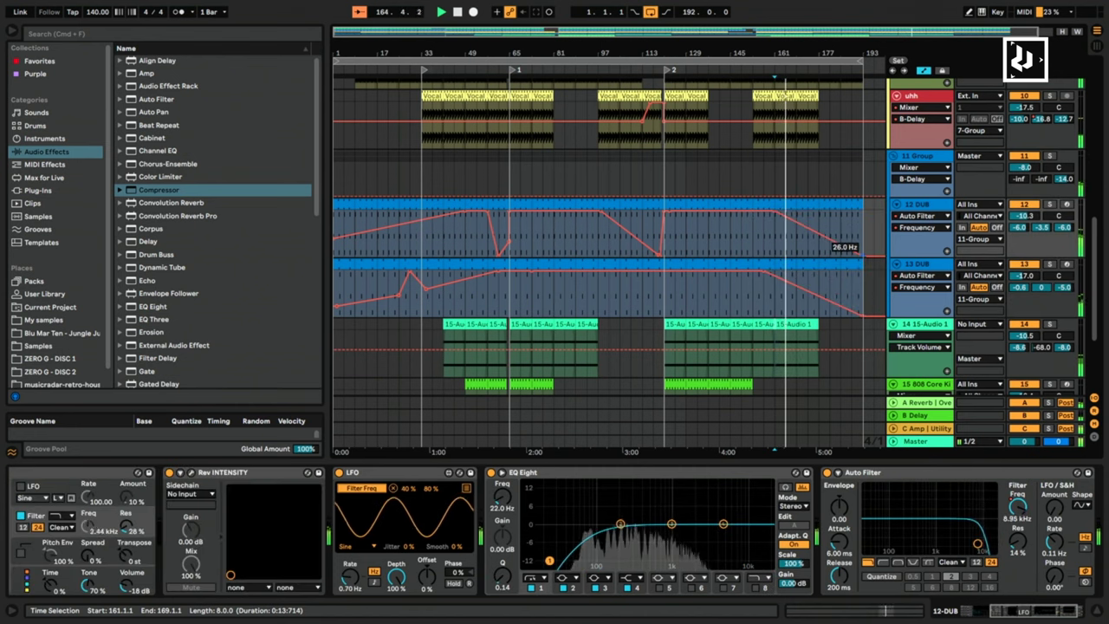
Automate VIL KICK's Speaker On to switch off from bar 169 to bar 177.
scroll(863, 257, "down", 4)
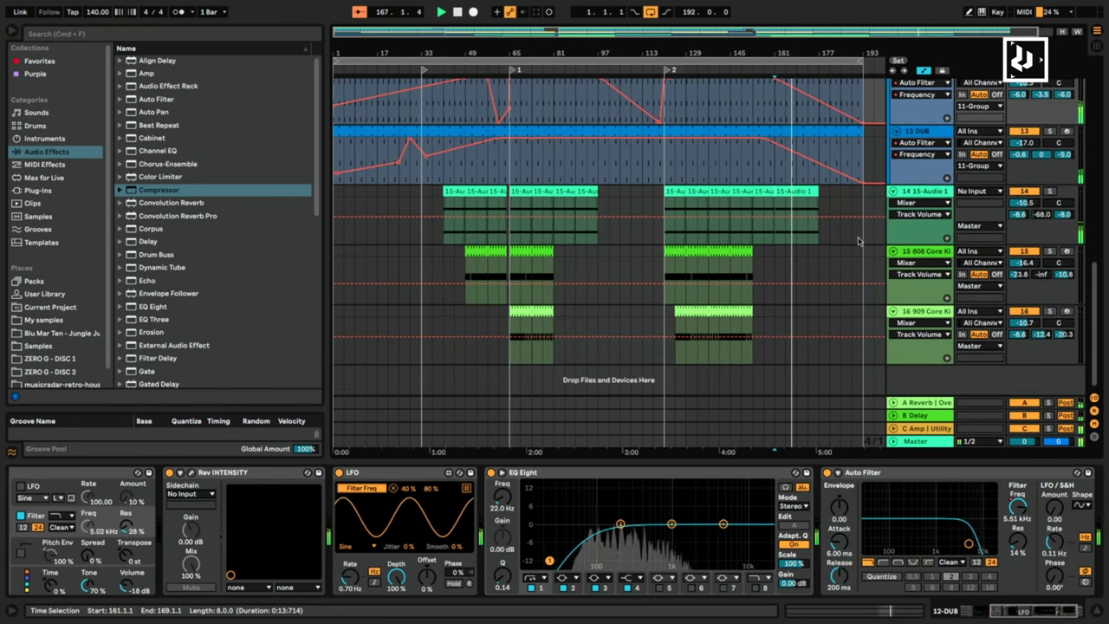
scroll(857, 240, "up", 20)
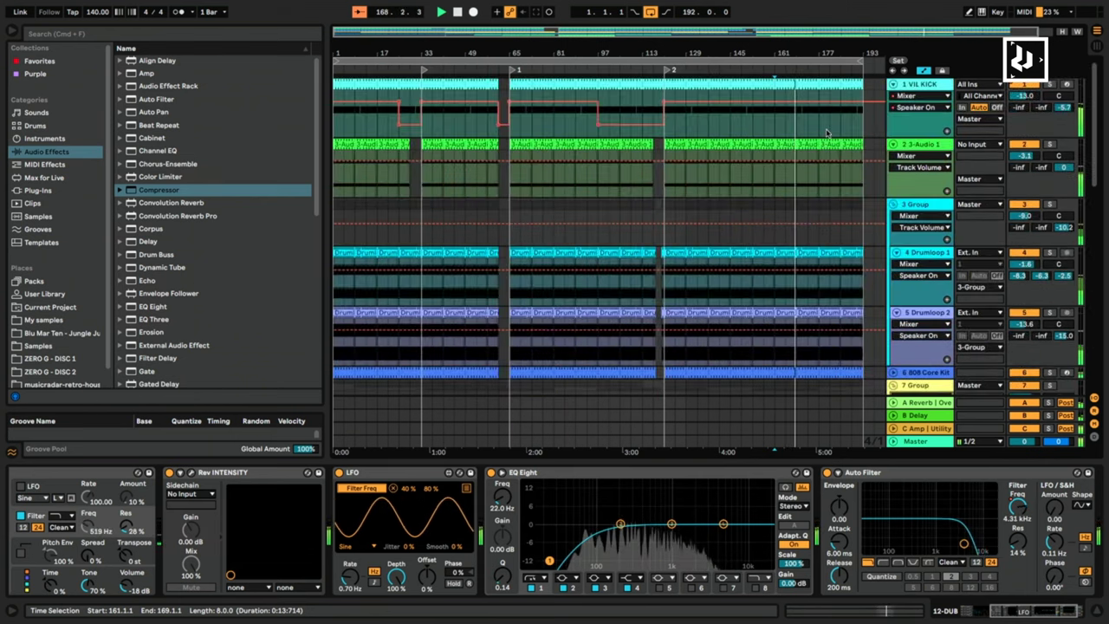
key("b")
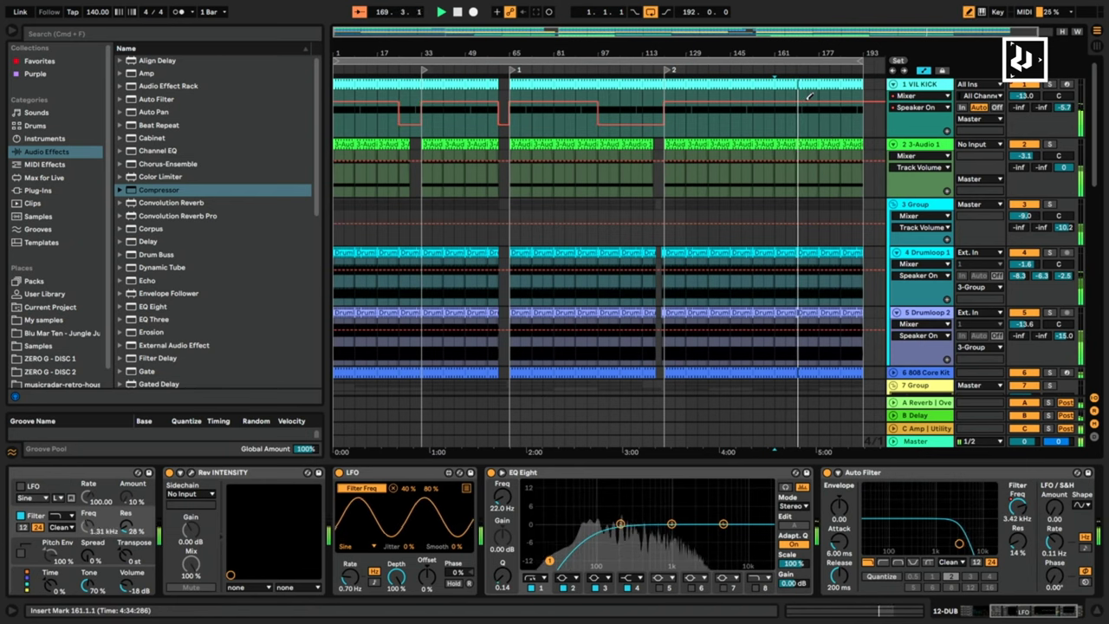
left_click(806, 101)
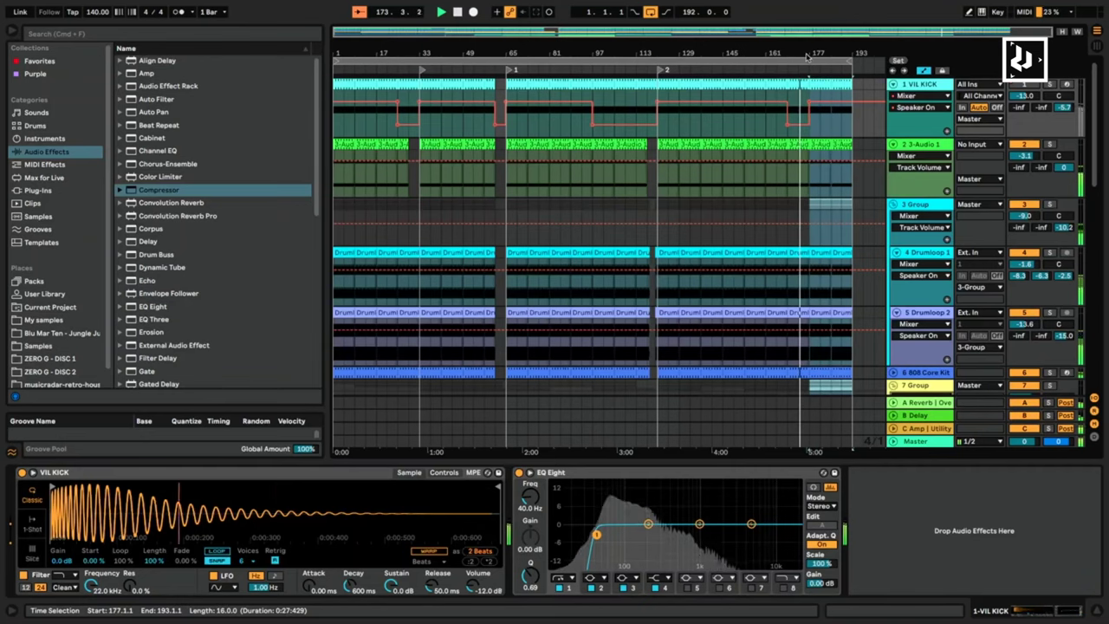
Duplicate bars 177 to 193 of VIL KICK, 3-Audio 1, 3 Group and 6 808 Core Kit to bar 209, and extend the loop to bar 209.
scroll(807, 55, "right", 2)
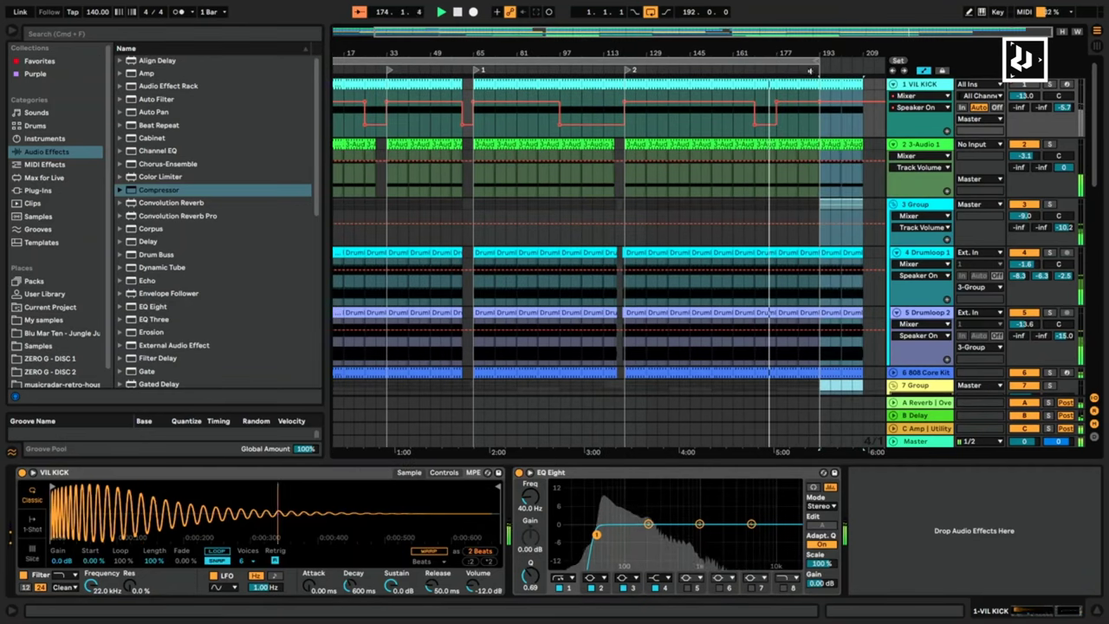
left_click_drag(817, 64, 863, 64)
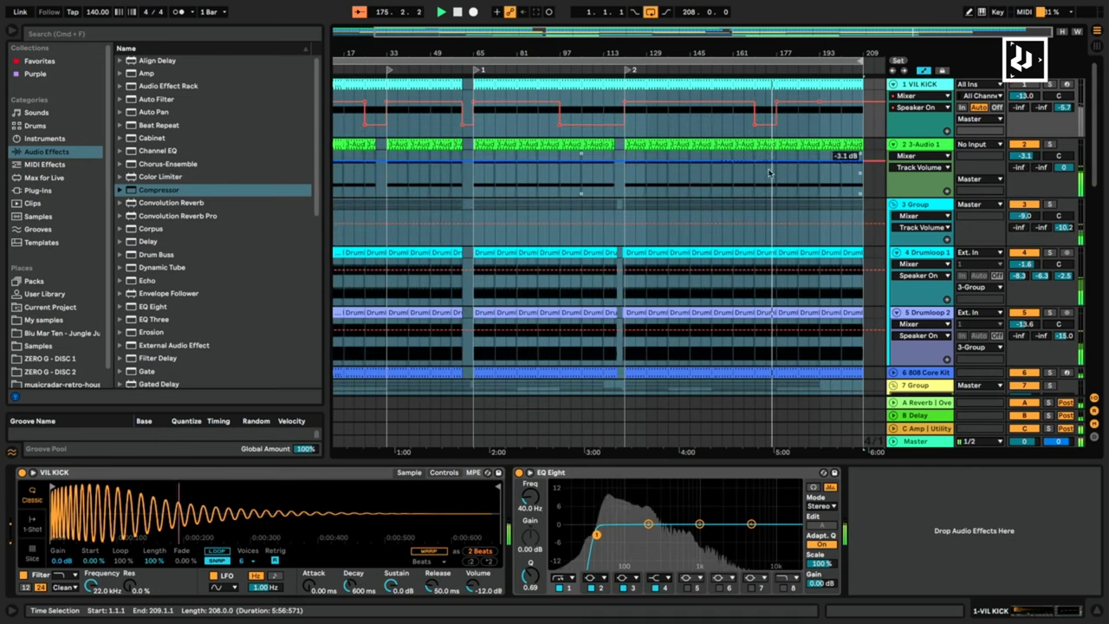
left_click(776, 220)
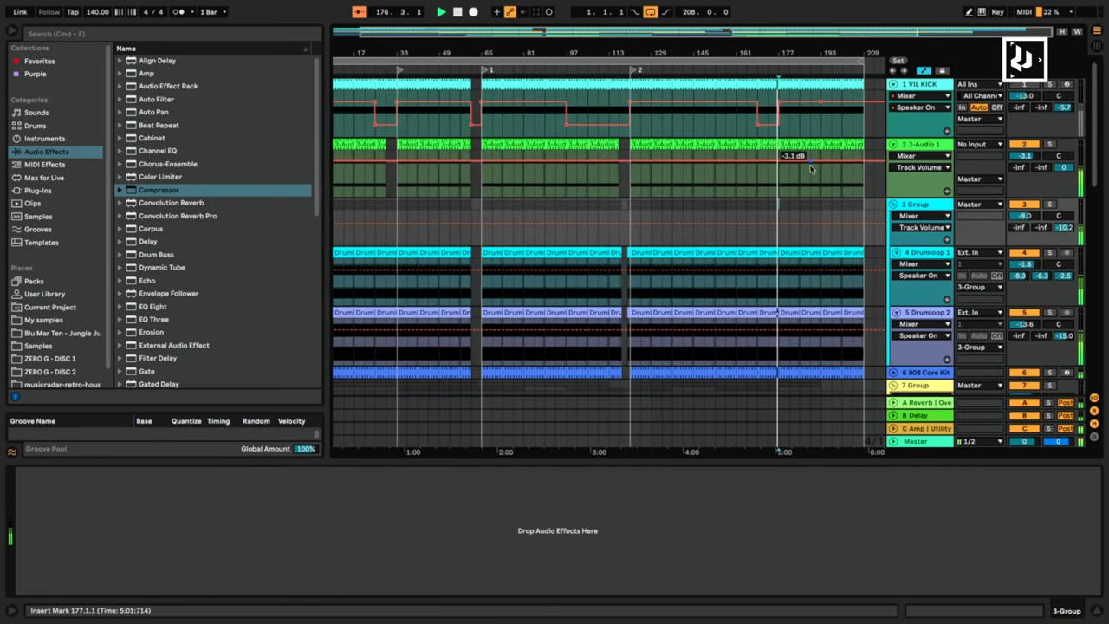
Duplicate the last 8-bar clip of the 8 Drumloop track twice so it plays until bar 209.
scroll(597, 260, "down", 10)
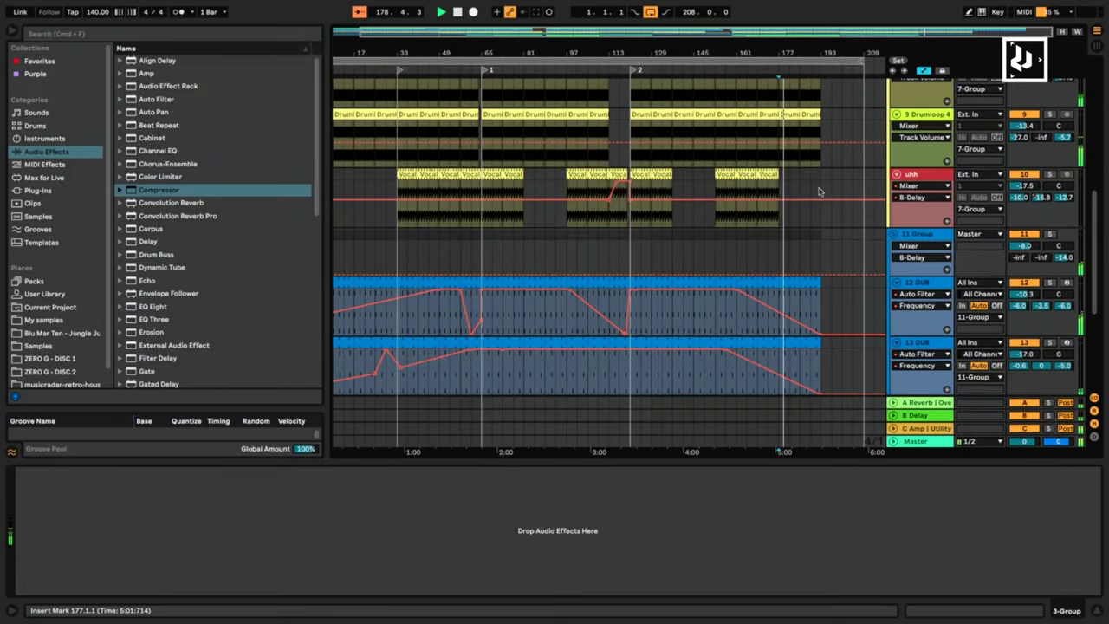
scroll(826, 192, "down", 3)
scroll(823, 373, "up", 8)
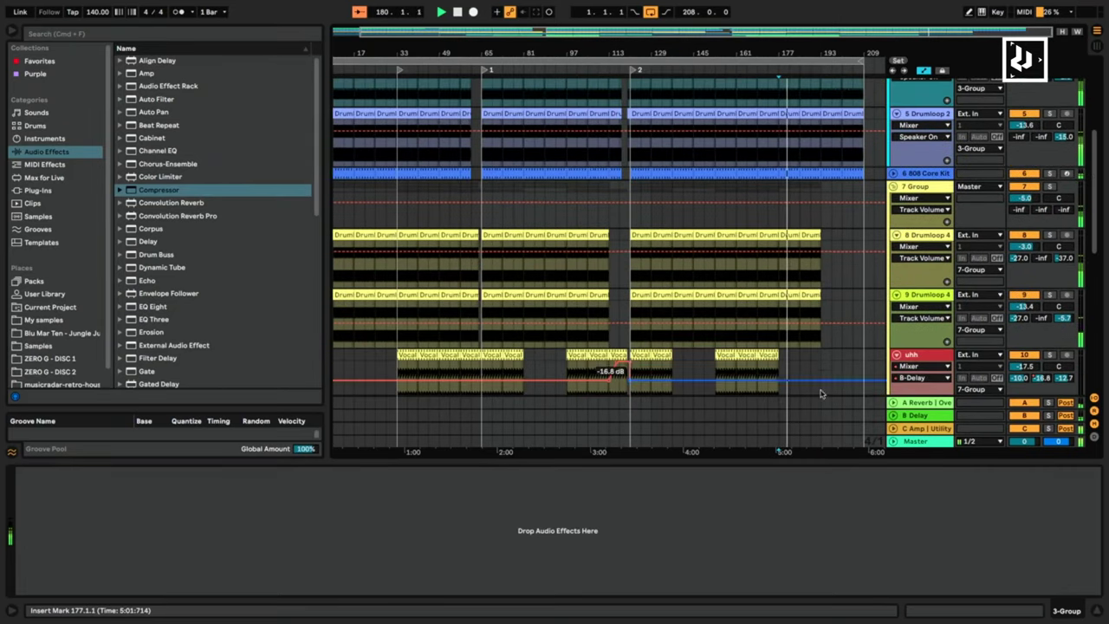
left_click_drag(800, 235, 782, 235)
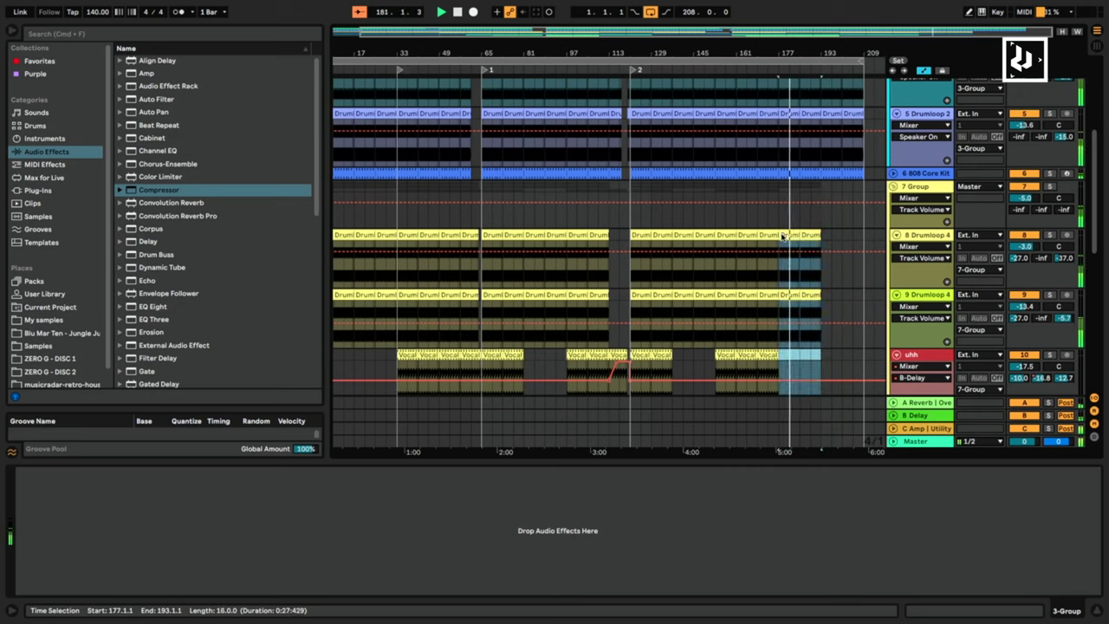
left_click(797, 235)
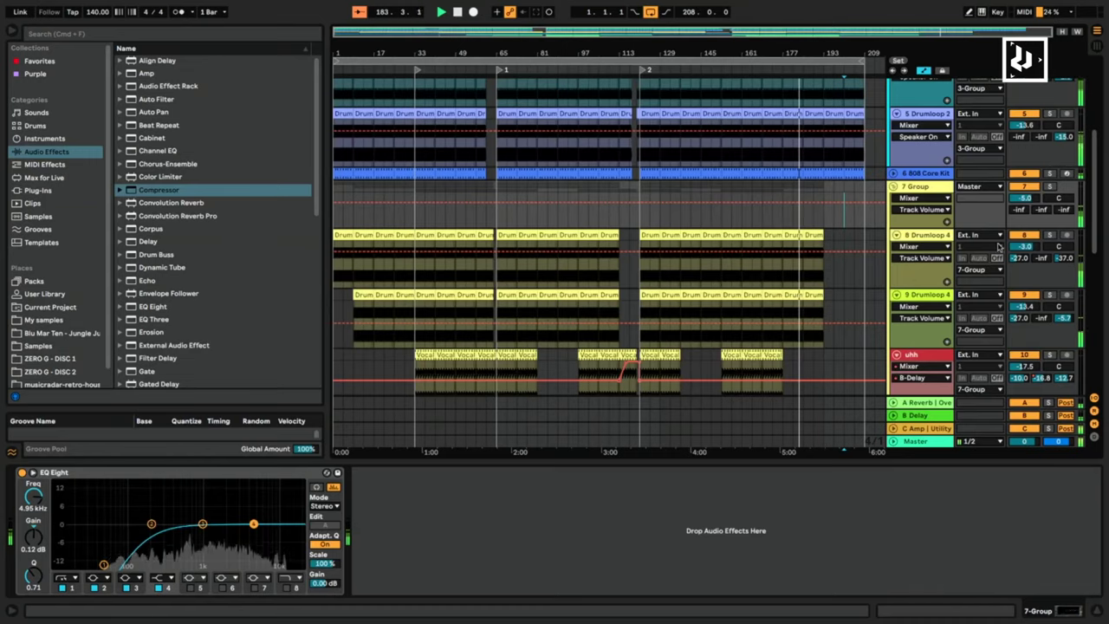
left_click(812, 235)
key("super+d")
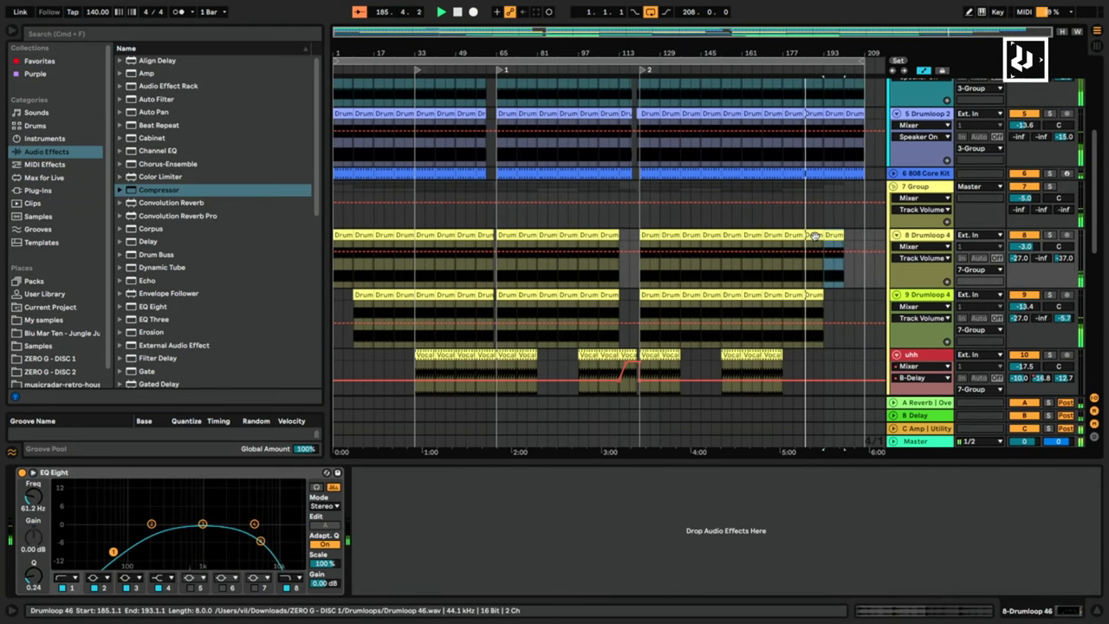
key("ctrl+d")
Review how the tracks end across the outro from bar 193 to bar 209 during playback.
scroll(801, 235, "up", 5)
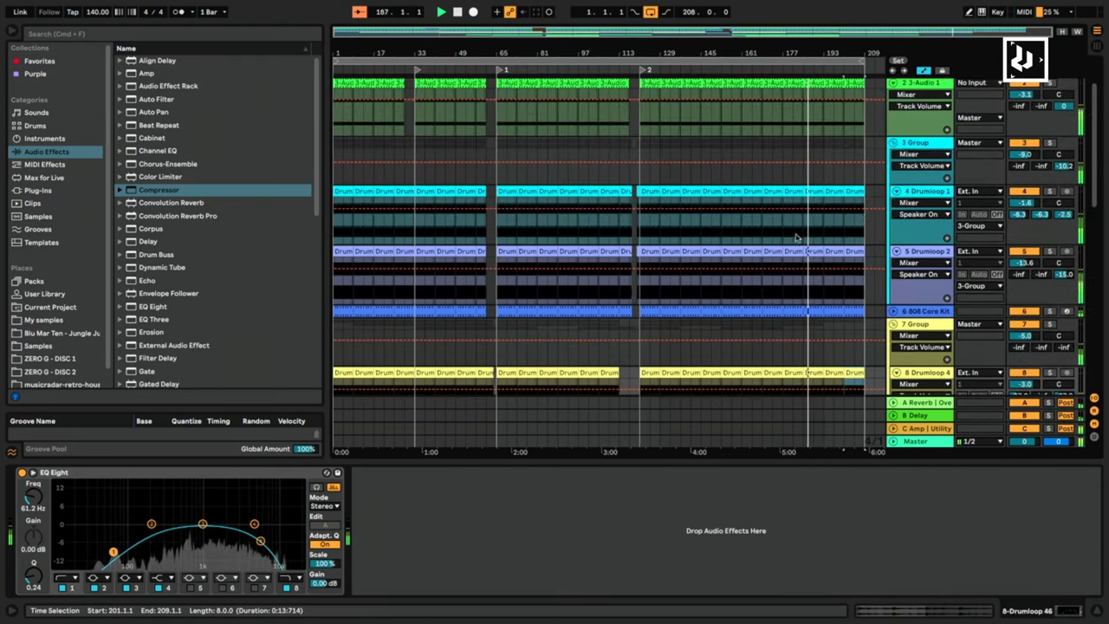
scroll(795, 236, "down", 3)
scroll(797, 226, "up", 3)
scroll(801, 198, "down", 2)
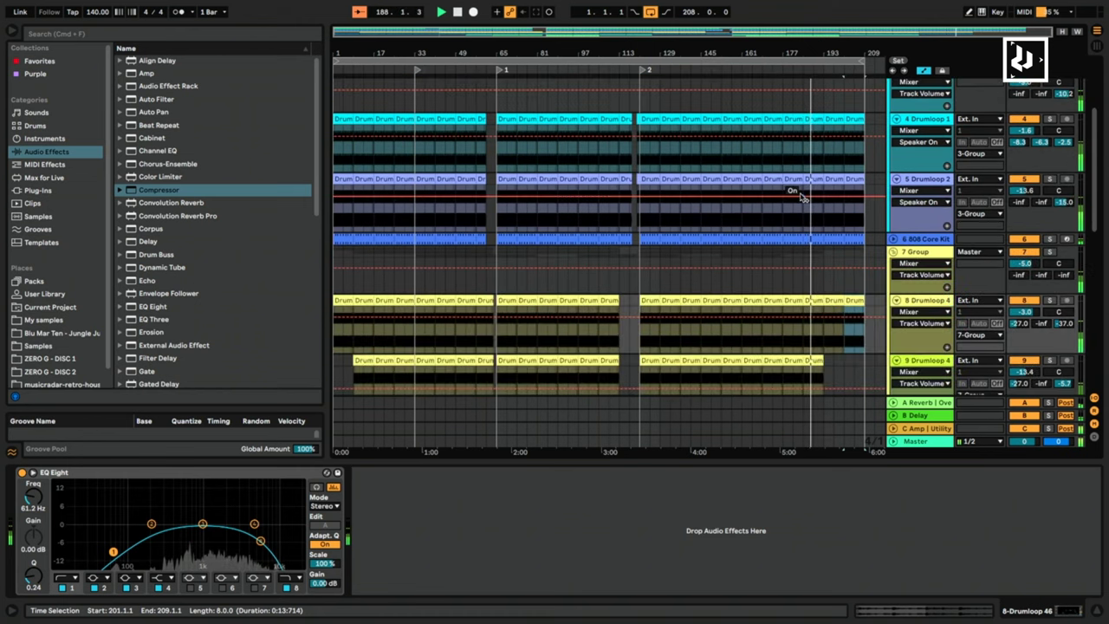
scroll(801, 197, "down", 10)
left_click(844, 147)
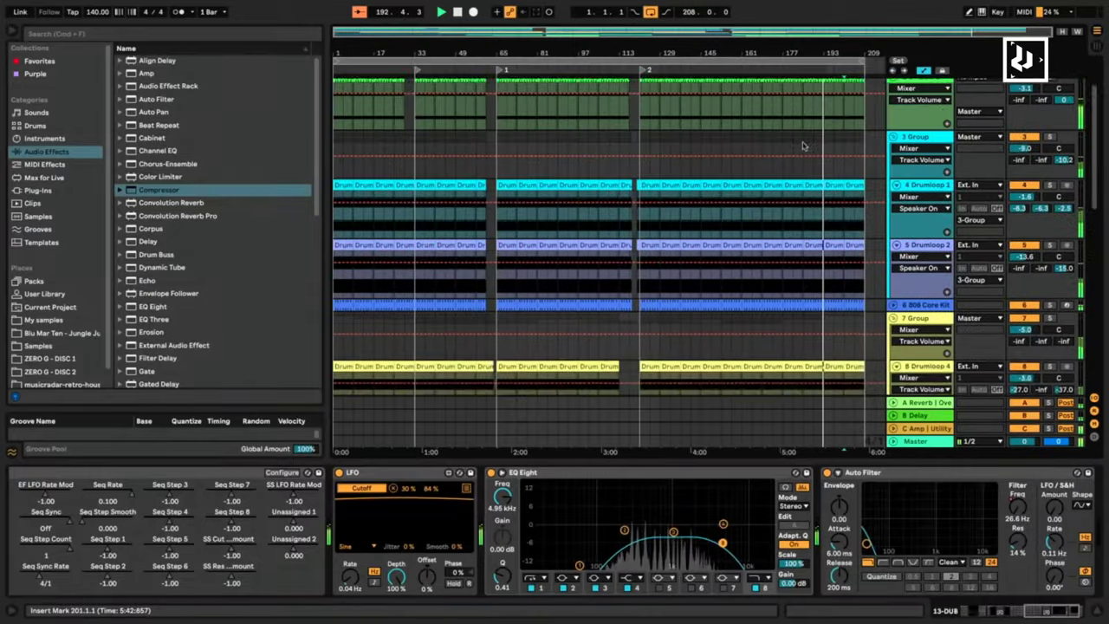
scroll(803, 146, "up", 1)
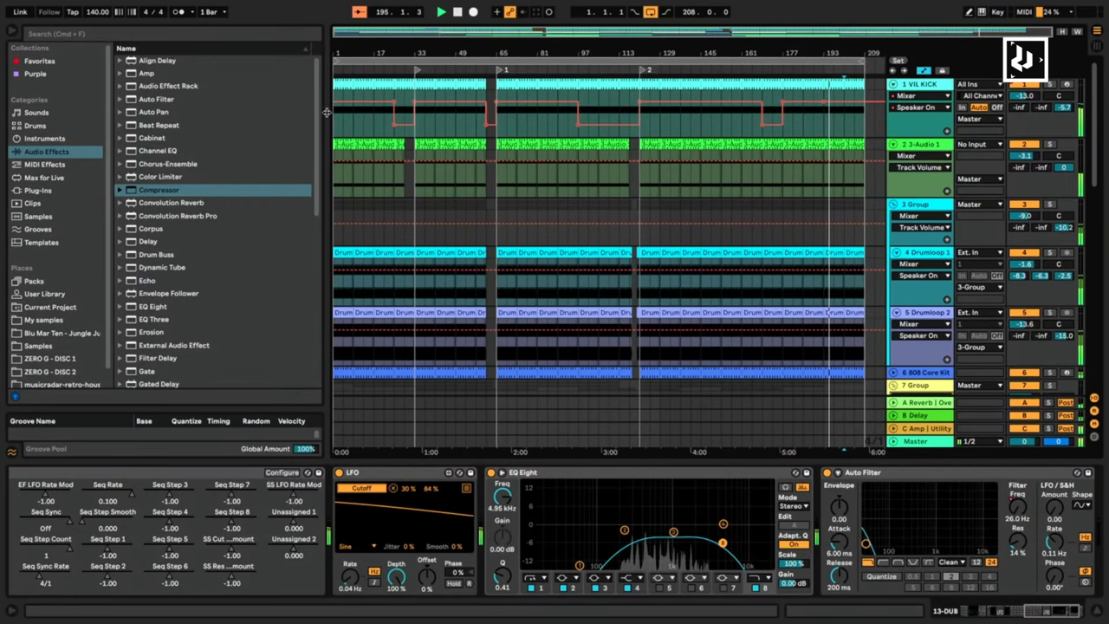
Hide the browser and fold all tracks and groups to show the whole arrangement.
key("alt+super+b")
left_click(892, 84)
left_click(892, 84)
left_click(894, 95)
left_click(891, 84)
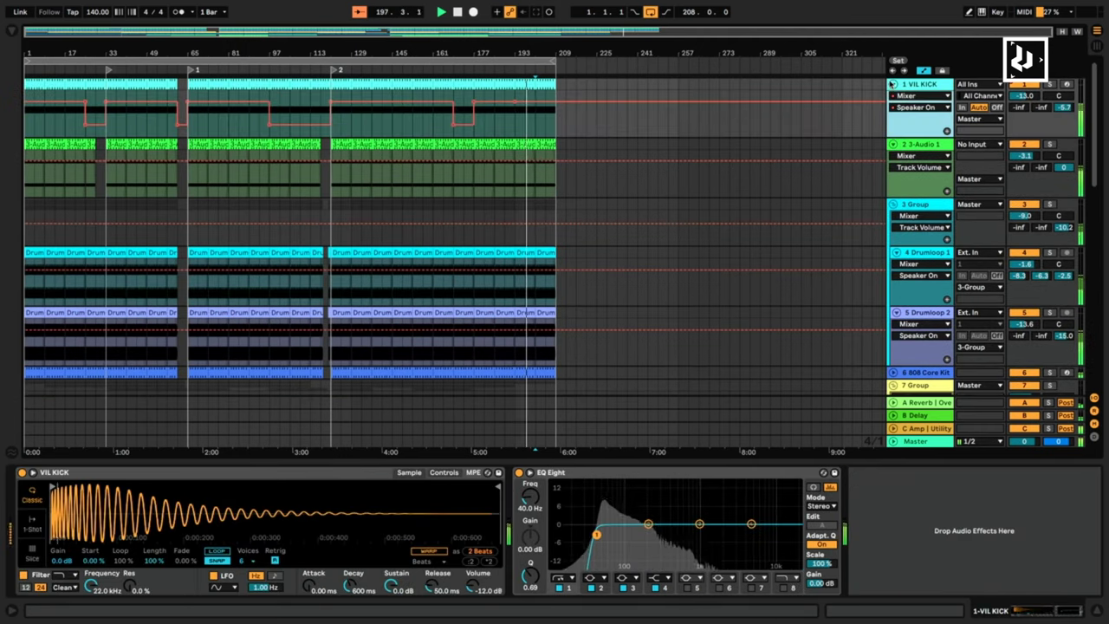
left_click(892, 84)
left_click(892, 97)
left_click(892, 110)
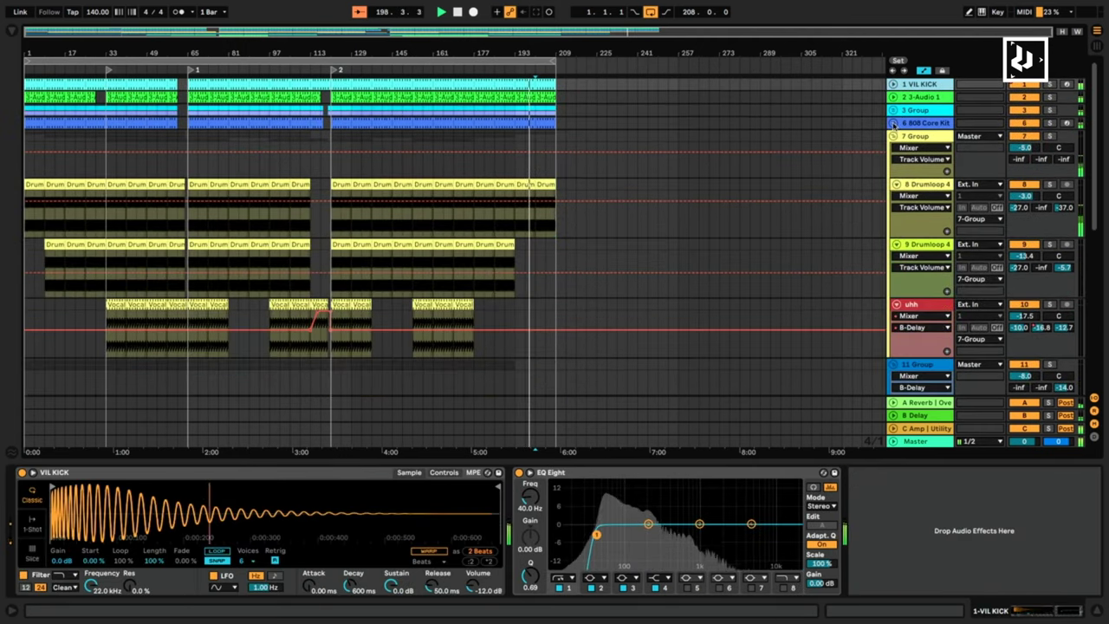
left_click(893, 123)
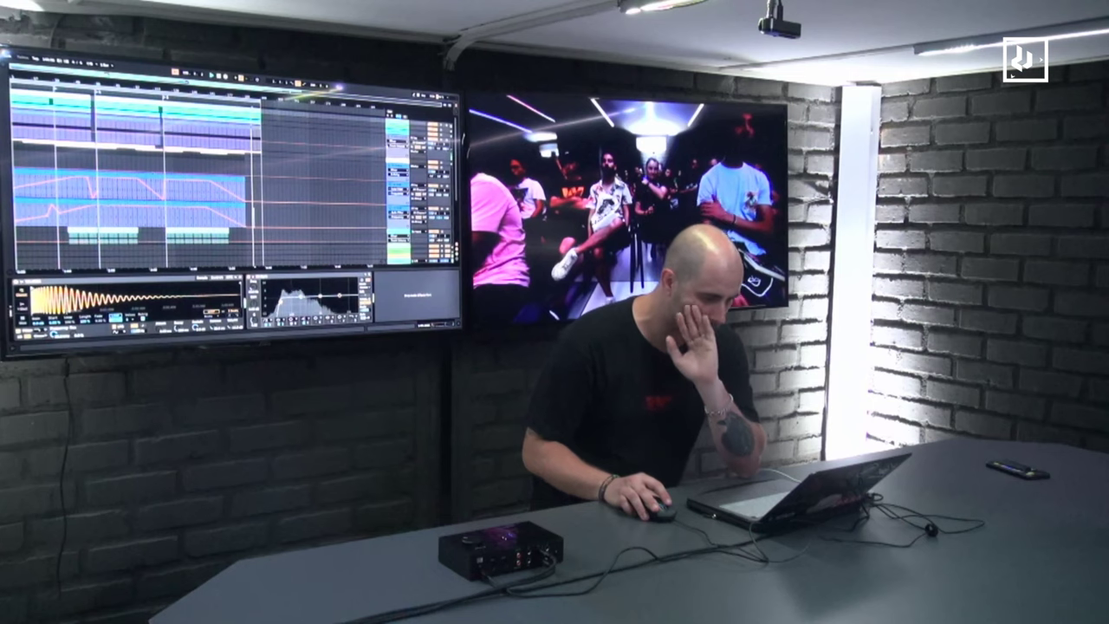
left_click(390, 148)
left_click(390, 152)
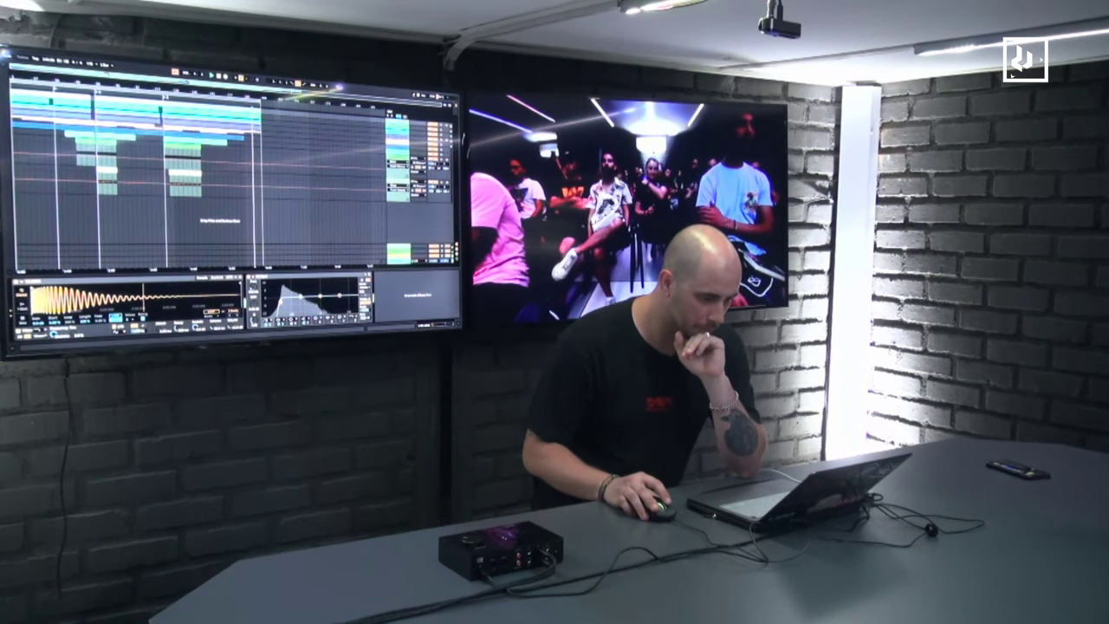
left_click(390, 158)
left_click(390, 163)
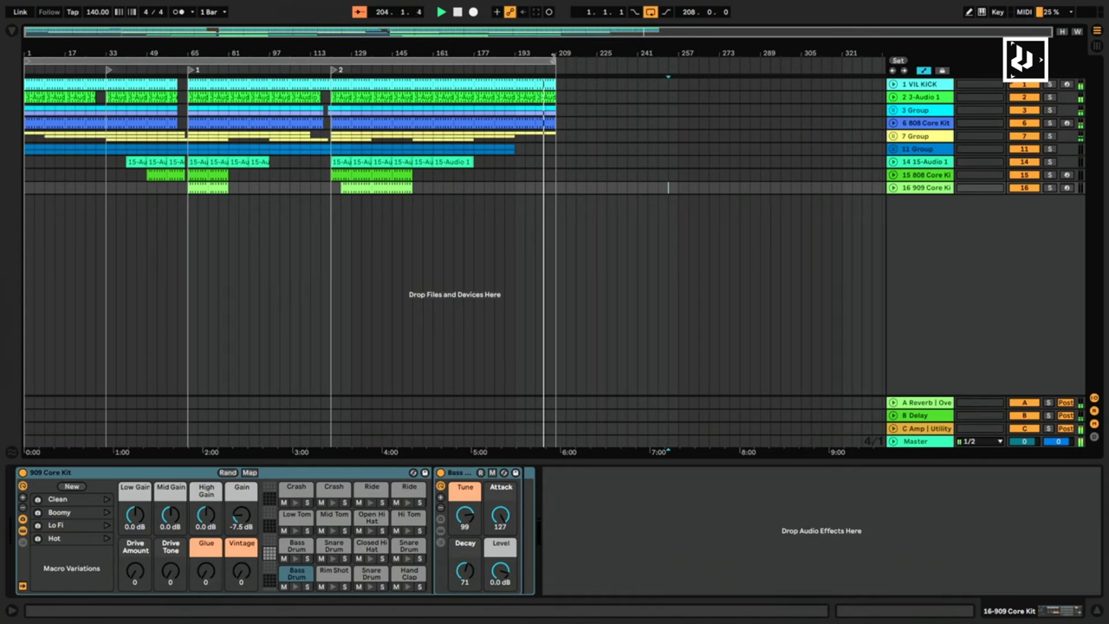
Extend the arrangement loop to 216 bars, ending at bar 217.
left_click_drag(553, 59, 573, 62)
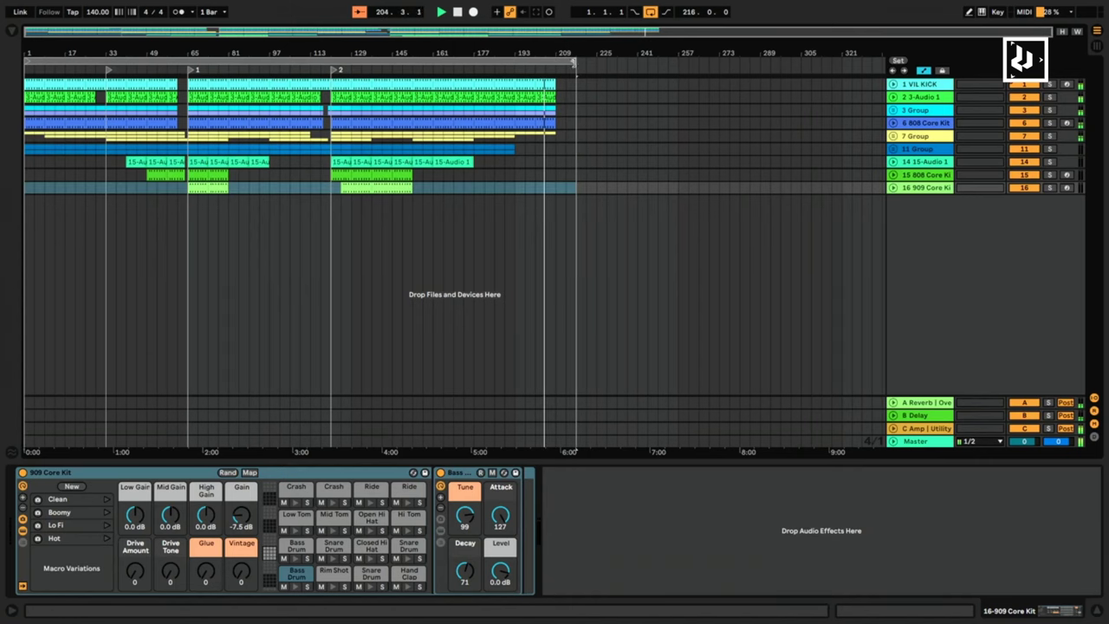